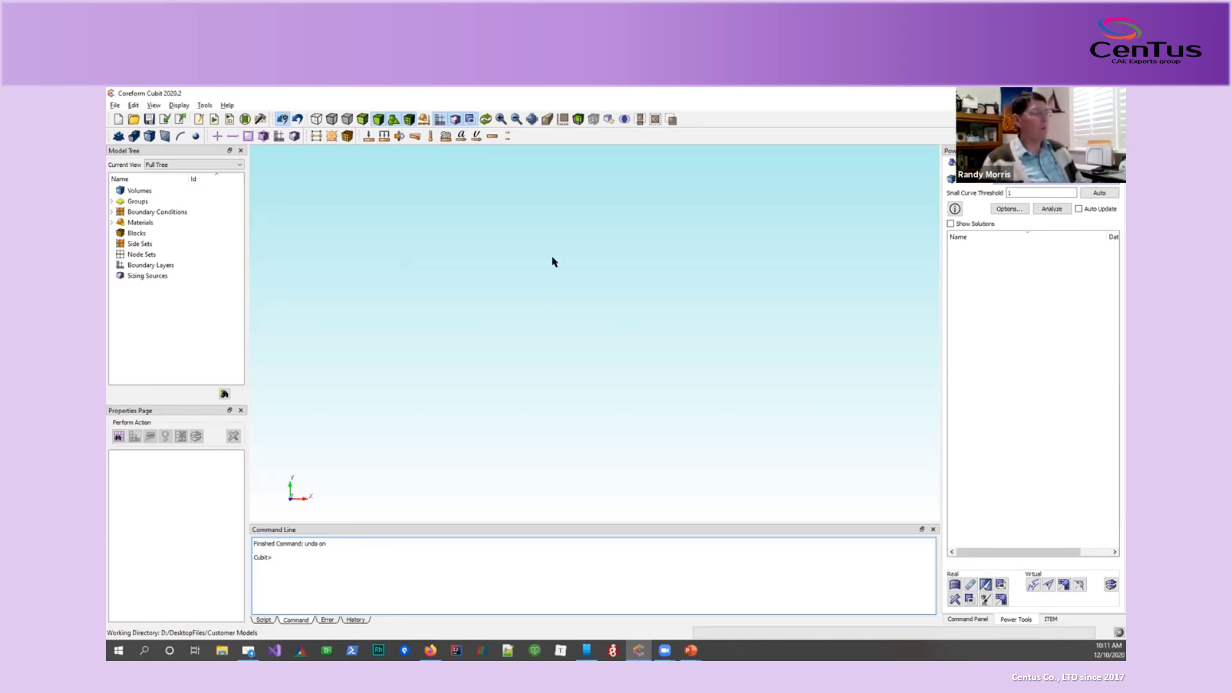
Import the recently used ACIS geometry file knuckle.sat from the Customer Models folder.
left_click(115, 106)
mouse_move(146, 171)
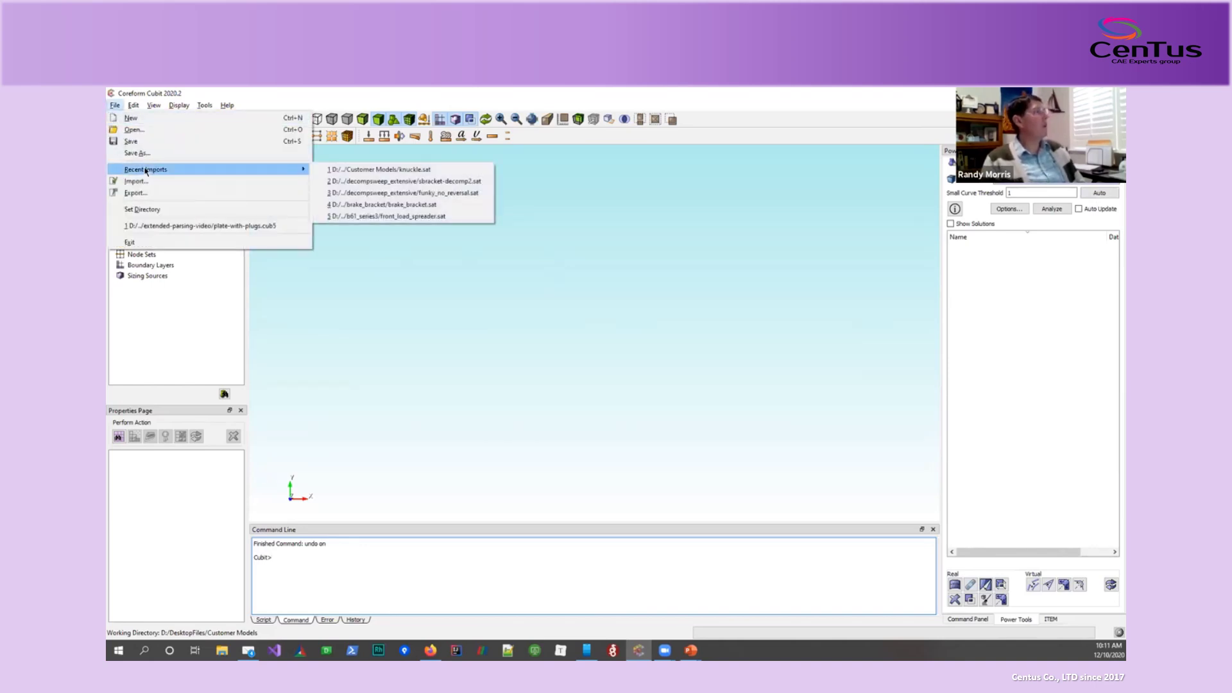
left_click(350, 170)
Examine the knuckle's overall shape and the narrow surfaces where the cylindrical boss meets the fork.
left_click_drag(510, 356, 562, 281)
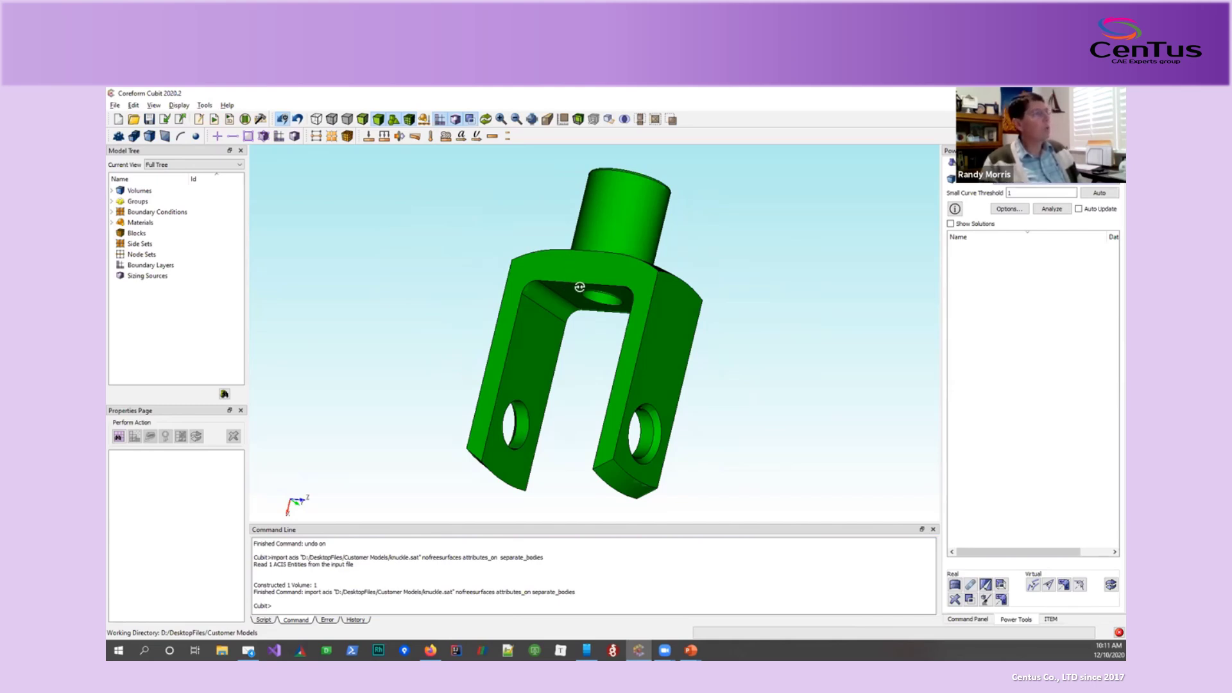
left_click_drag(580, 287, 547, 317)
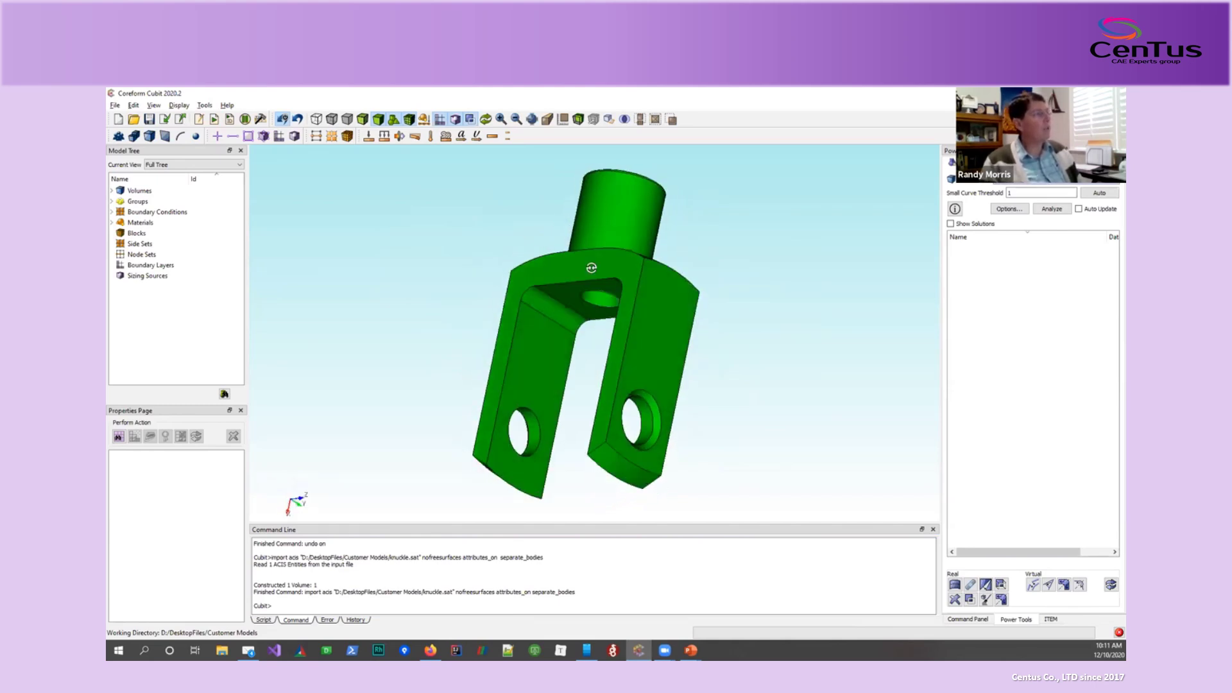
left_click_drag(591, 267, 598, 327)
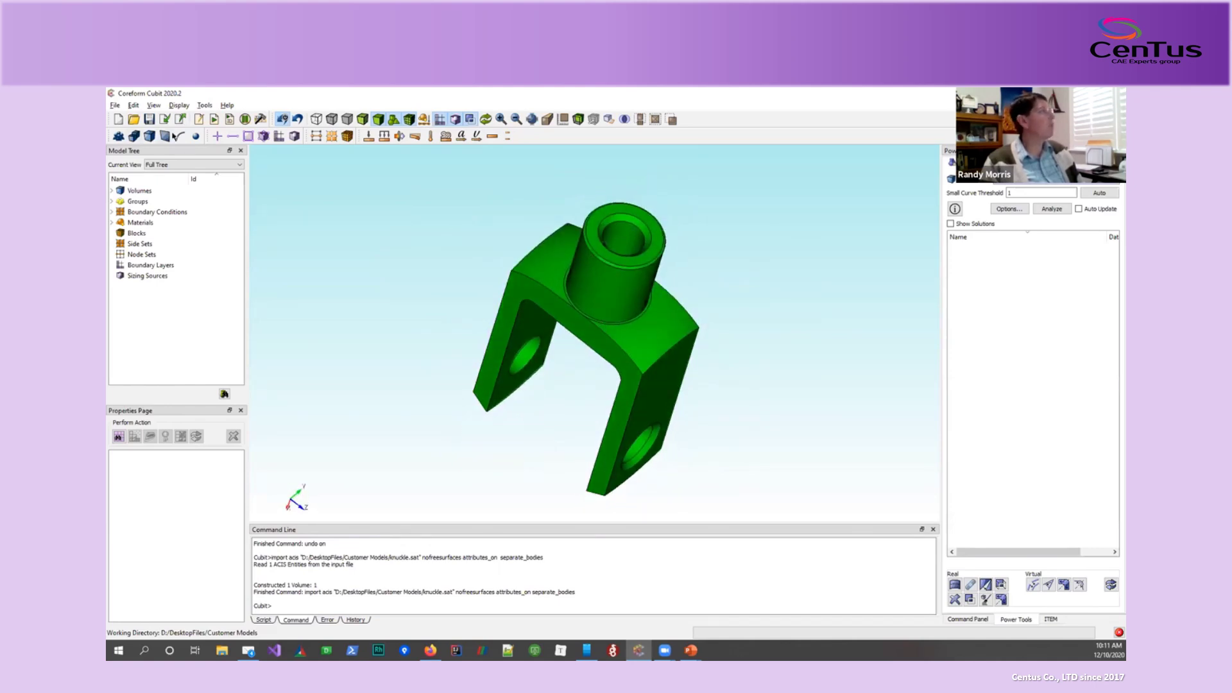
left_click(617, 331)
left_click(615, 329)
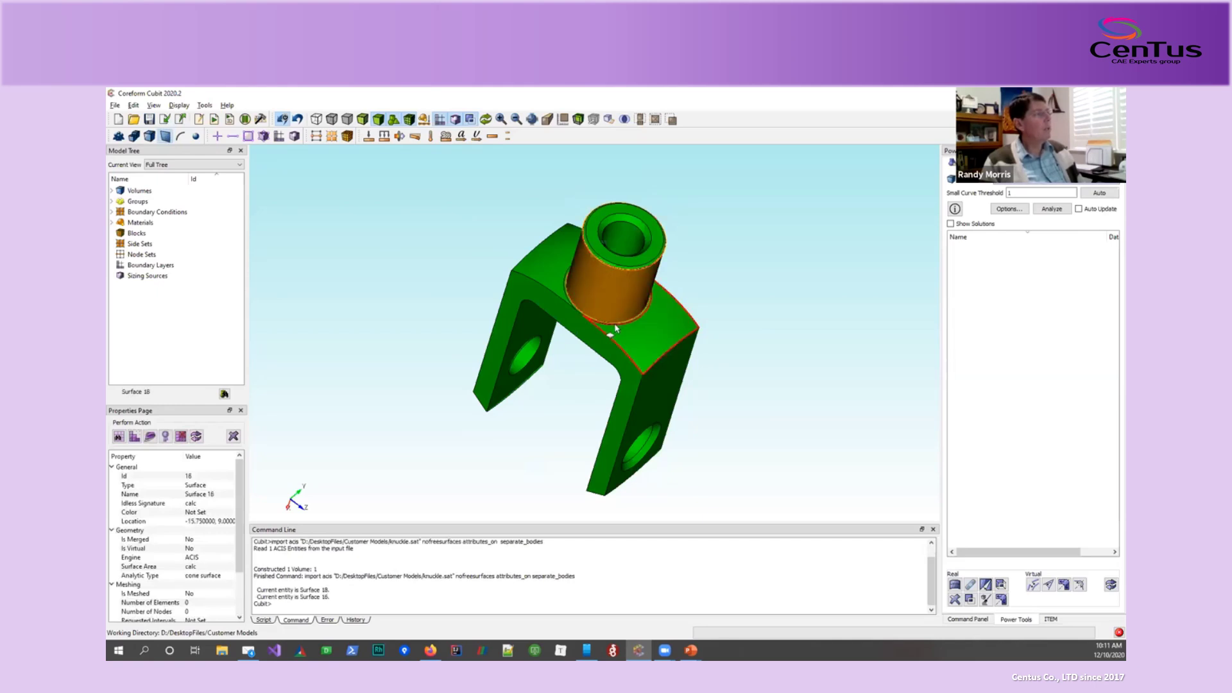
left_click(615, 328)
left_click(580, 314)
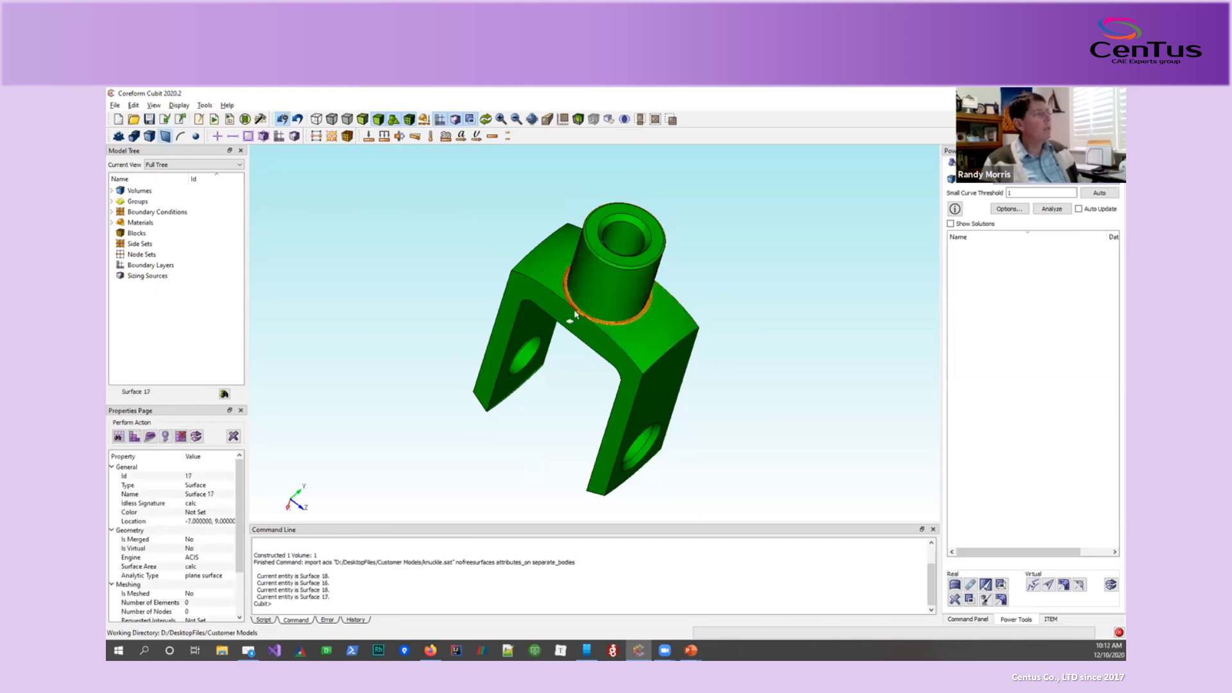
Examine the surfaces at the free end of the cylindrical boss and view the fork from several angles.
left_click(614, 273)
left_click(611, 270)
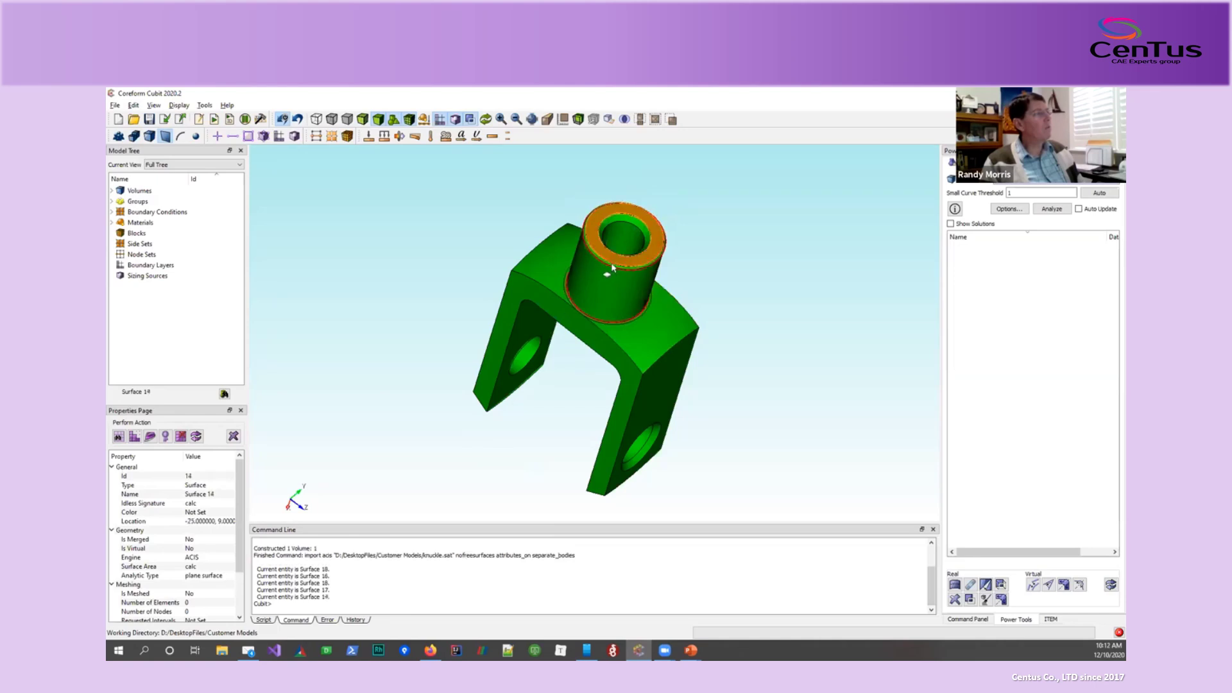
left_click(612, 271)
left_click(636, 272)
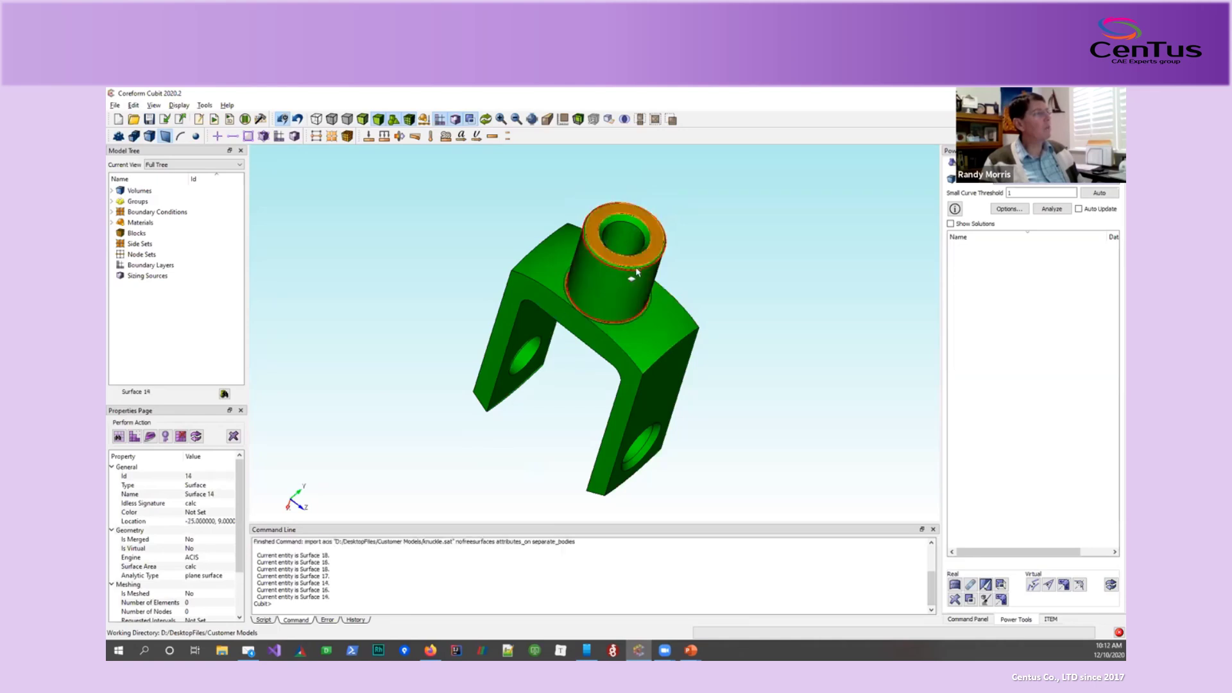
left_click(637, 270)
left_click_drag(633, 269, 731, 294)
left_click(730, 294)
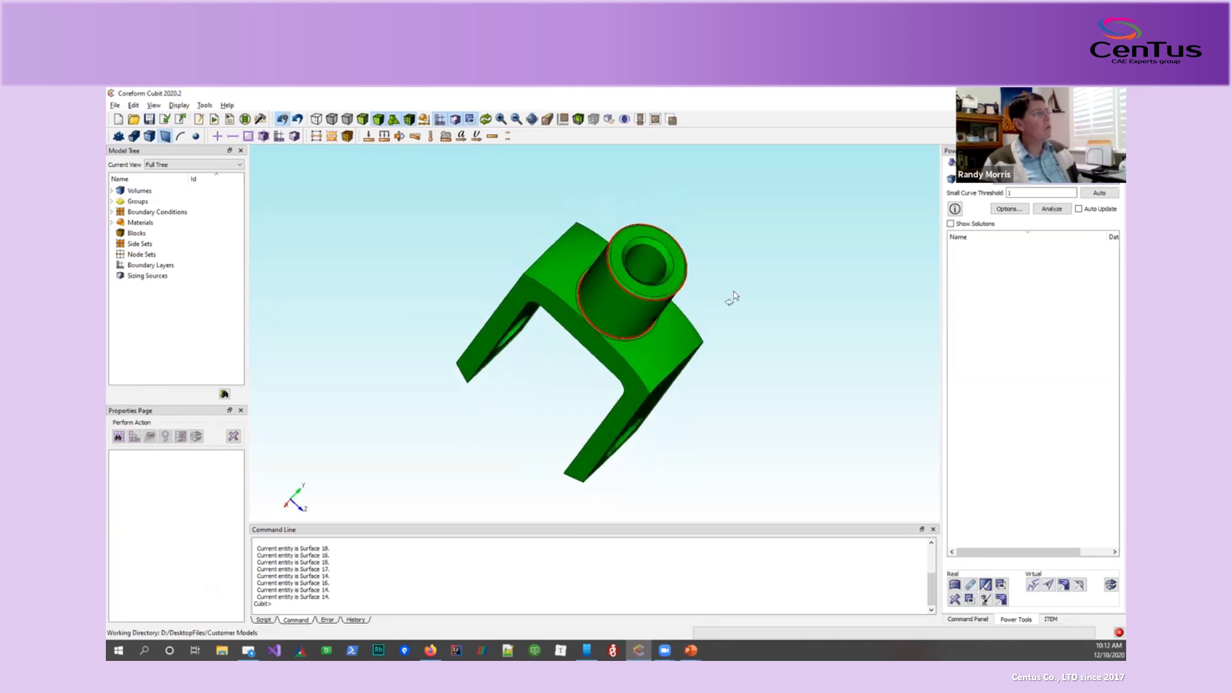
left_click_drag(541, 366, 611, 294)
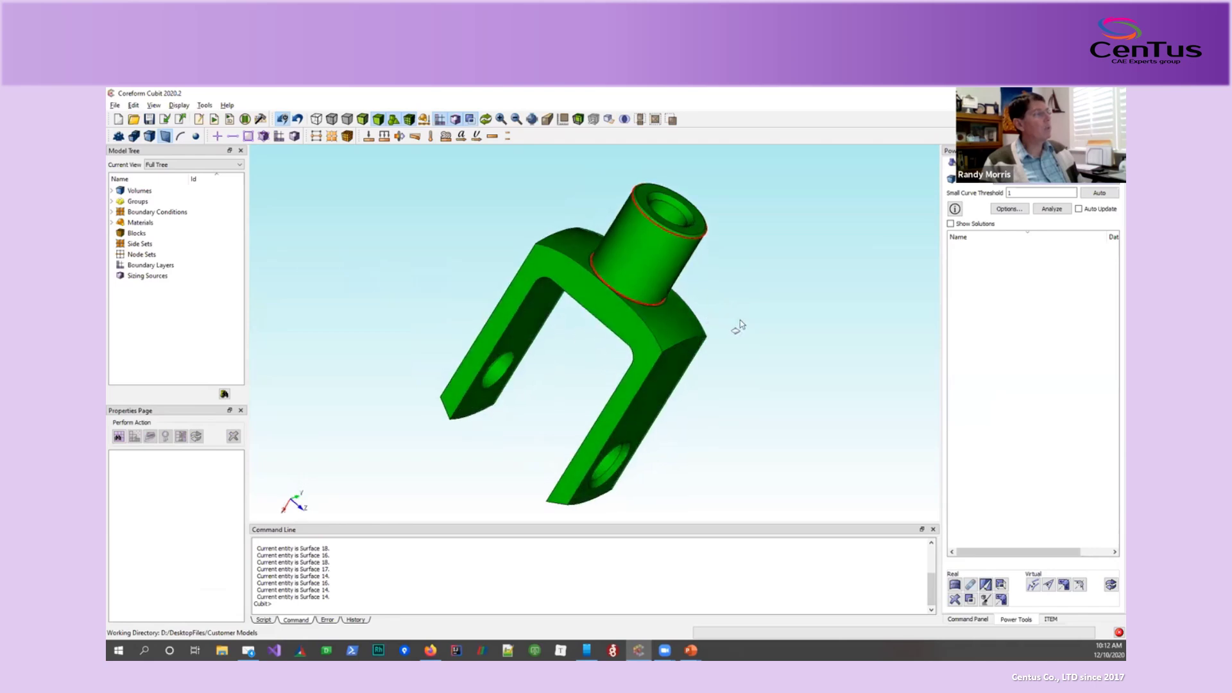
left_click_drag(570, 347, 605, 332)
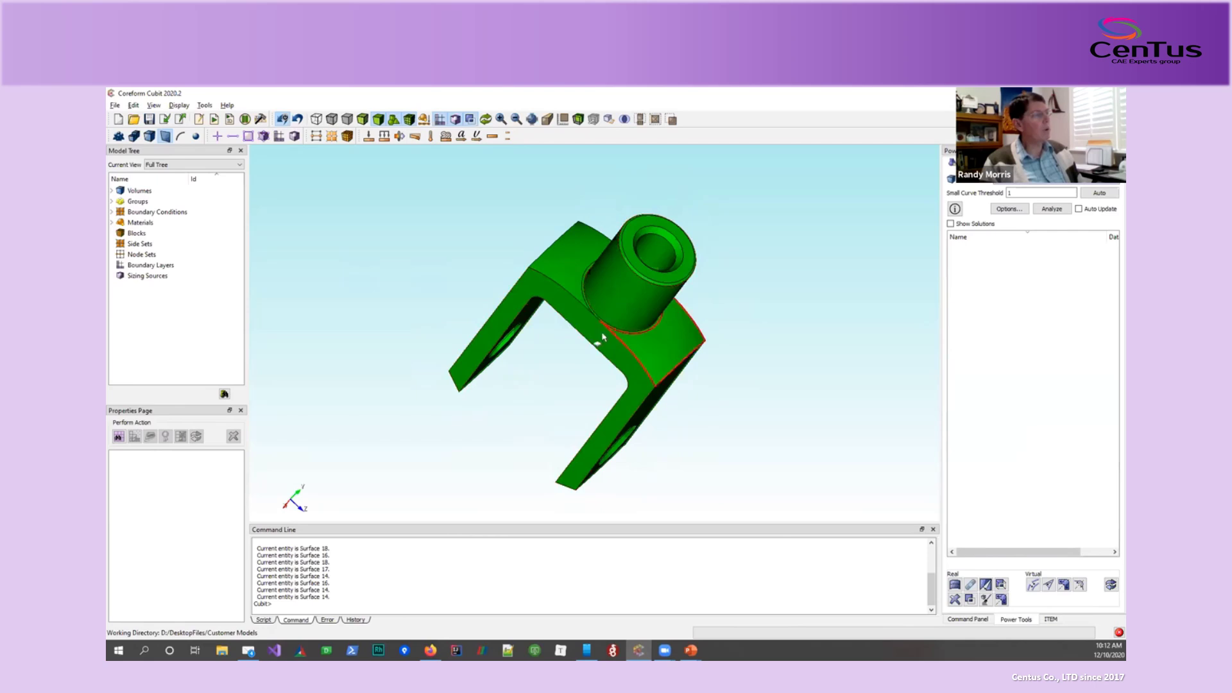
left_click_drag(582, 388, 742, 363)
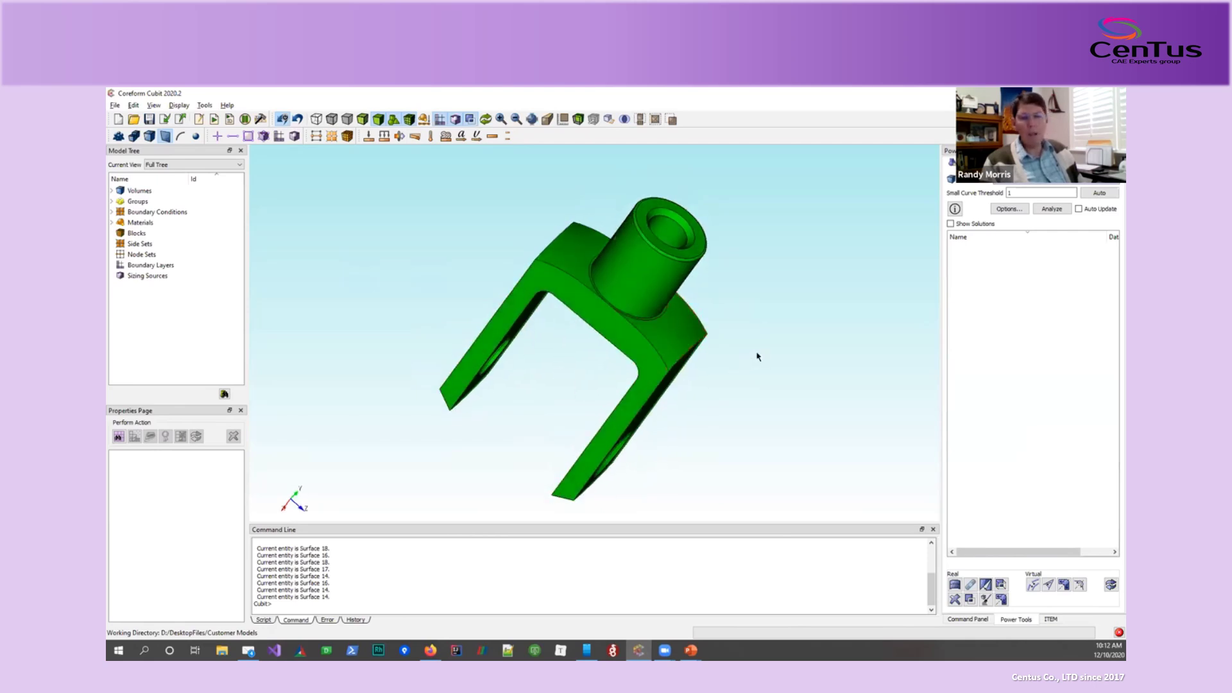
left_click_drag(669, 336, 674, 367)
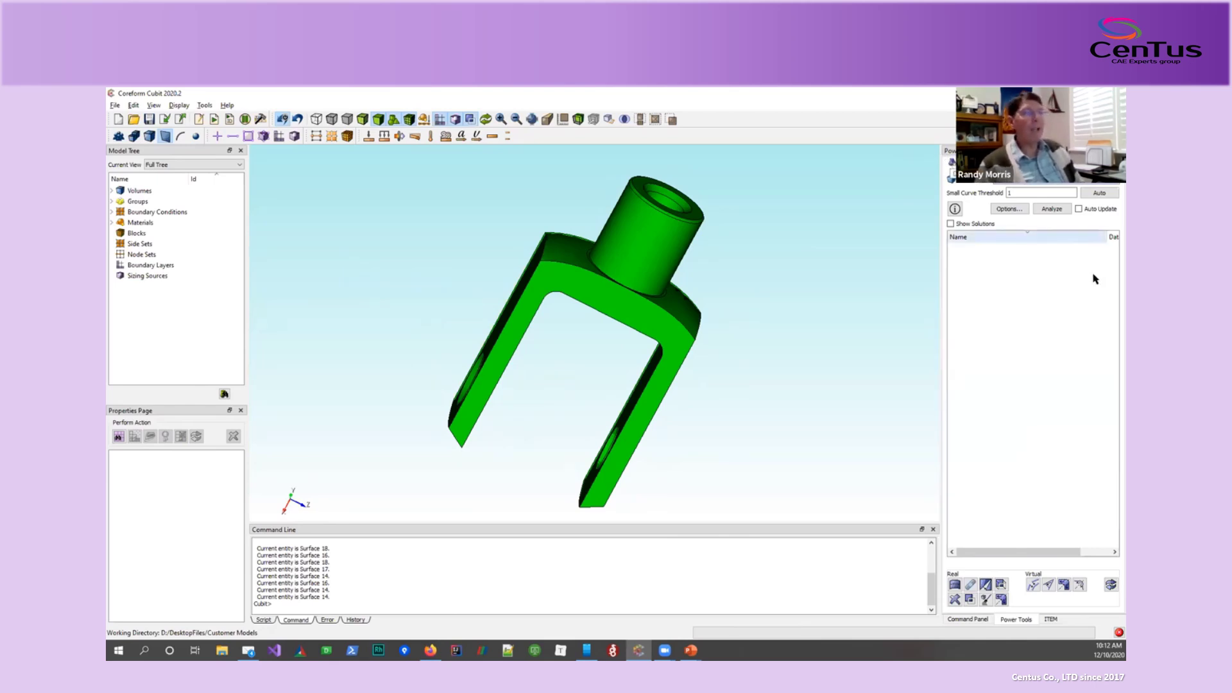
Review the available tool sets and the meshing workflow offered by the ITEM wizard.
left_click(965, 619)
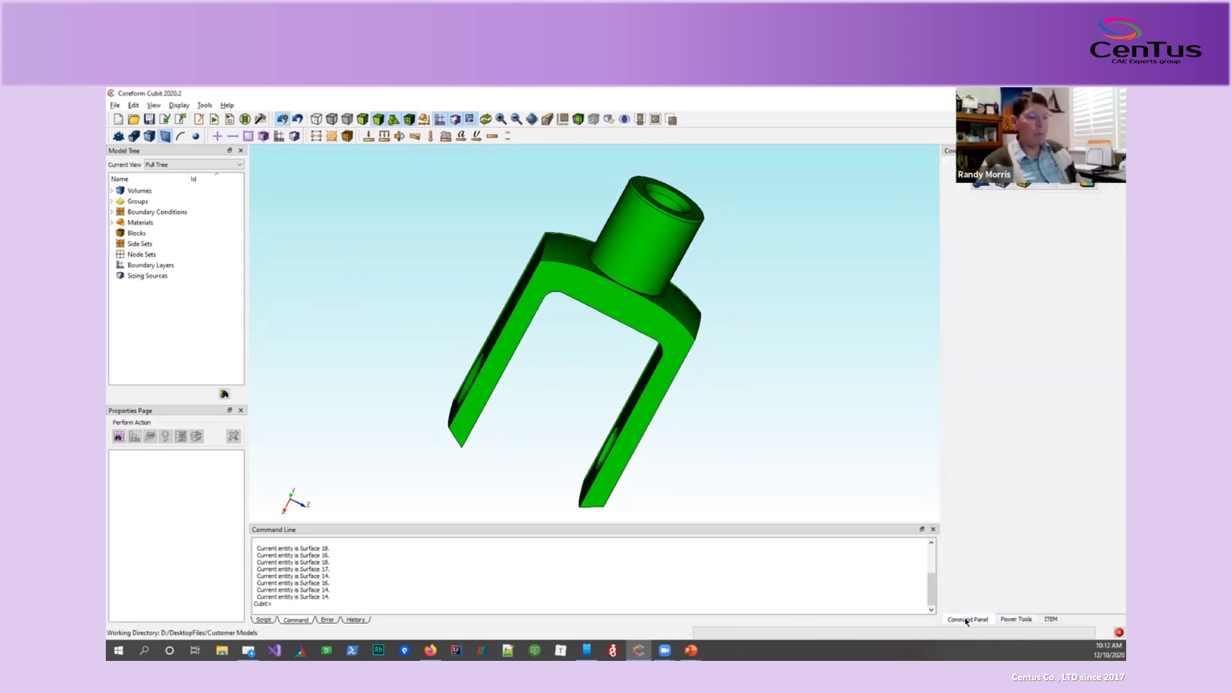
left_click(1016, 620)
left_click(1051, 620)
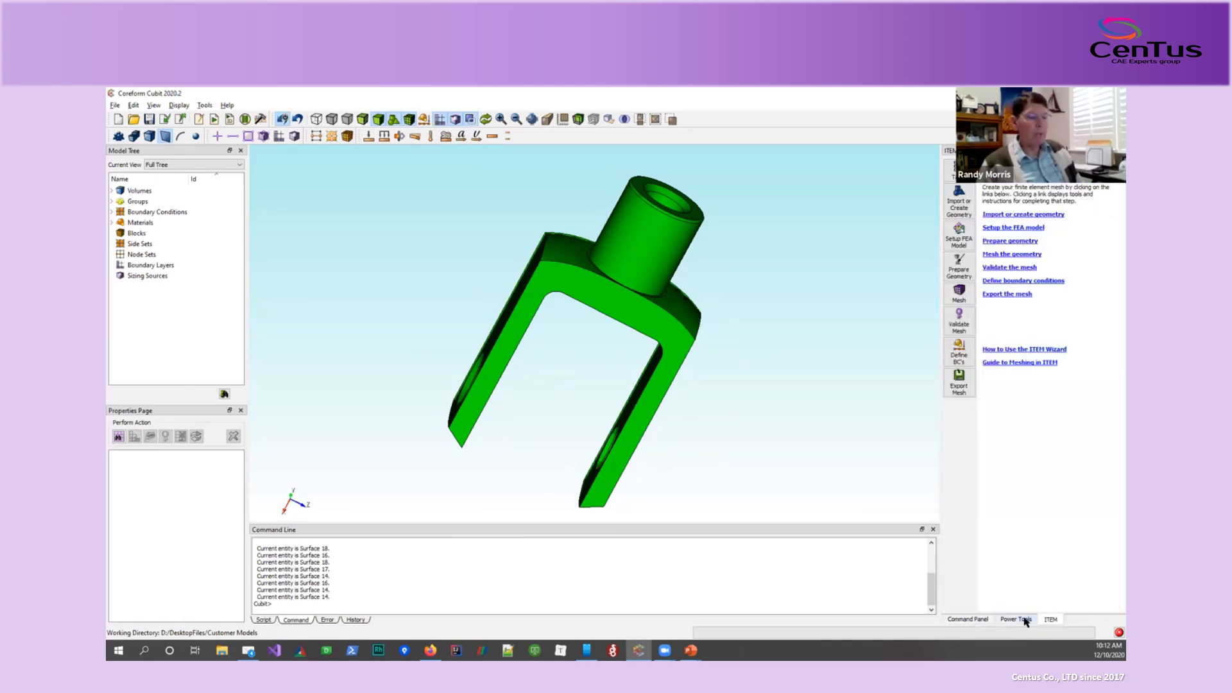
left_click(1024, 621)
left_click(973, 620)
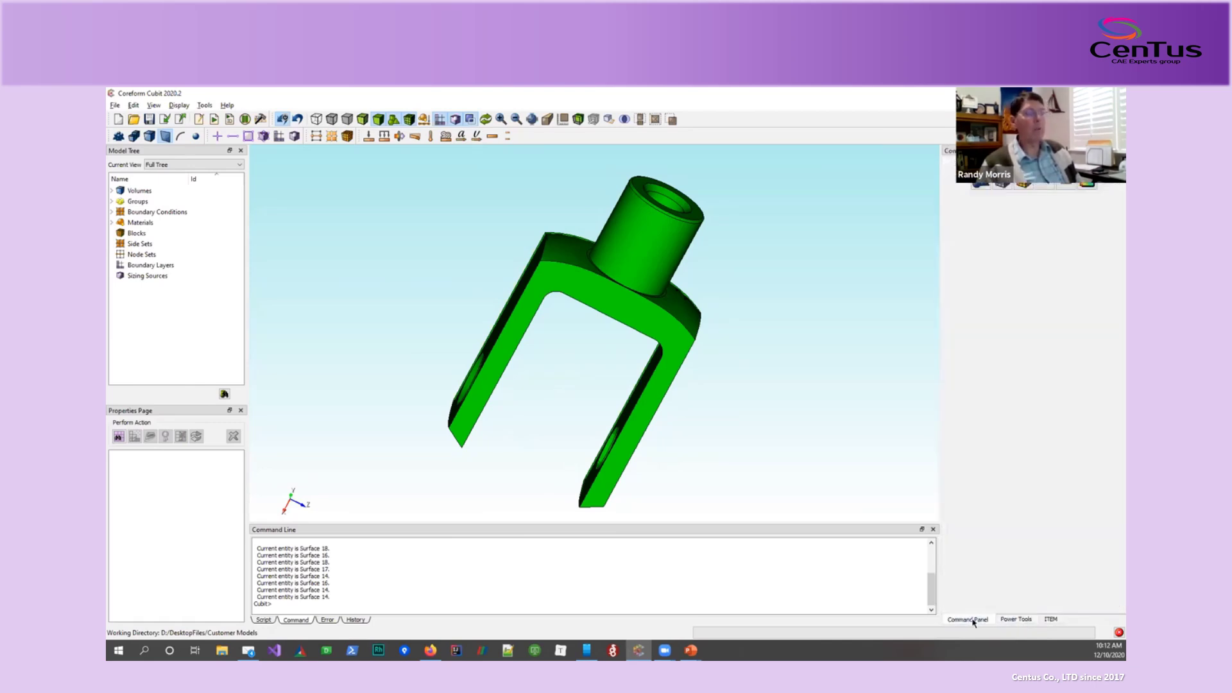
left_click(1006, 621)
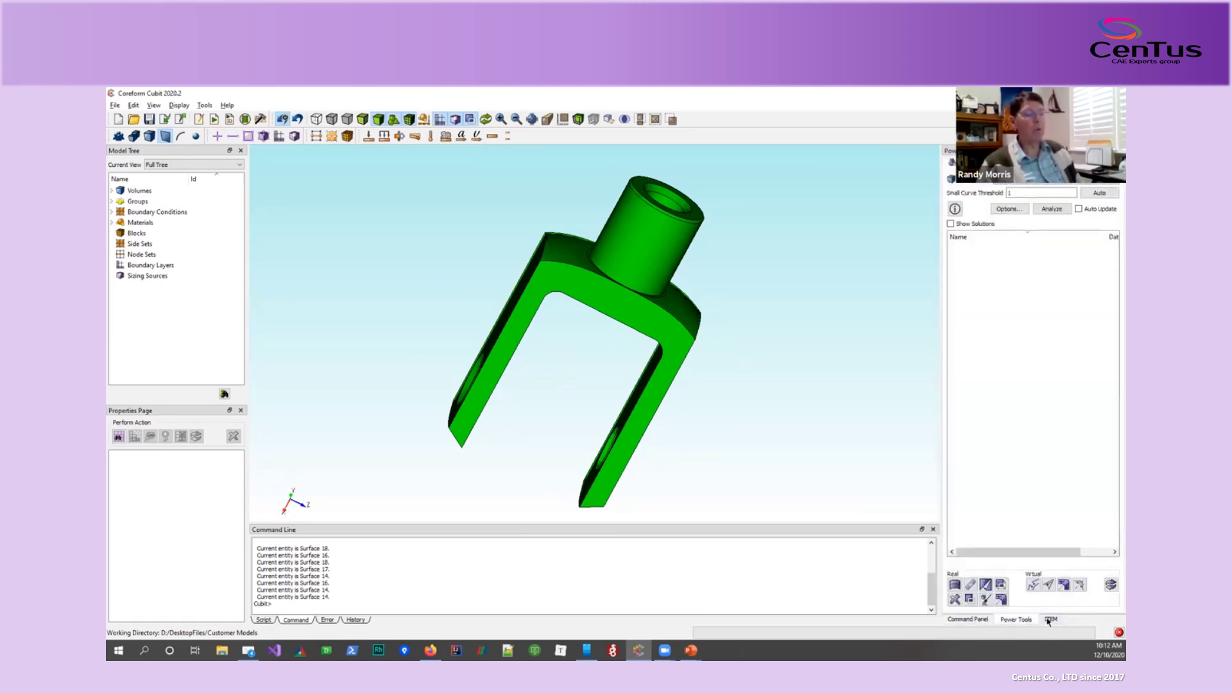
left_click(1051, 620)
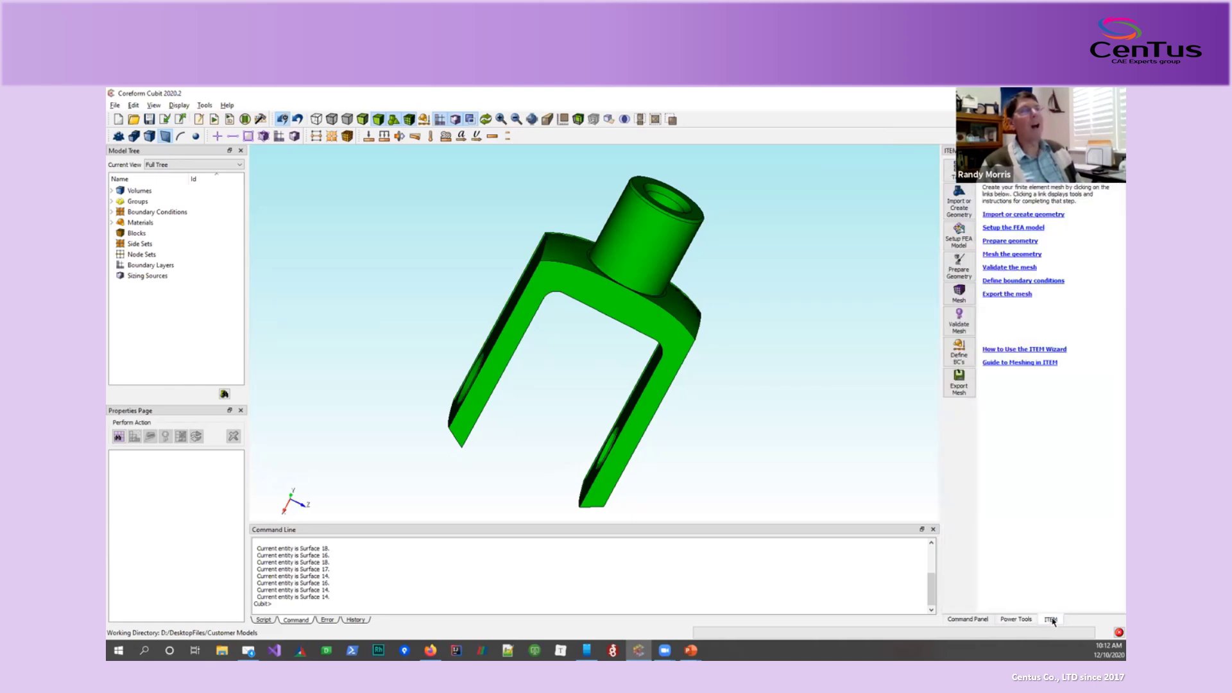
Run the automatic meshing scheme analysis on all volumes and list the surface schemes of the unassigned Volume 1.
left_click(1021, 620)
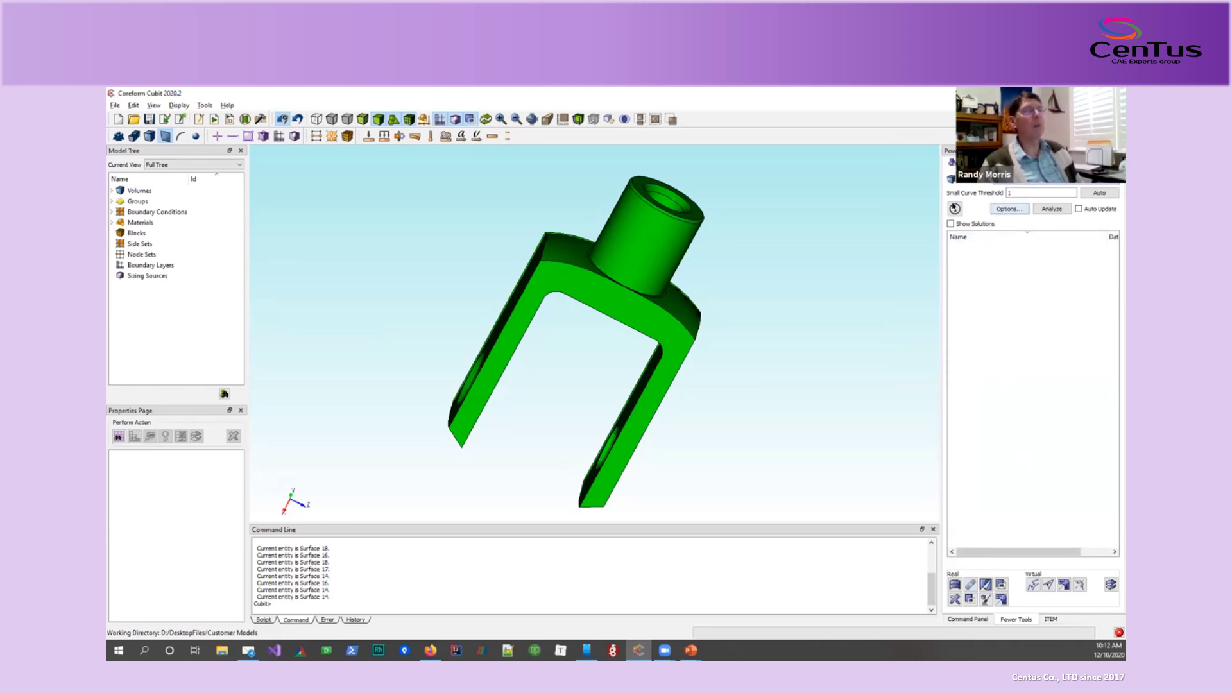
left_click(970, 164)
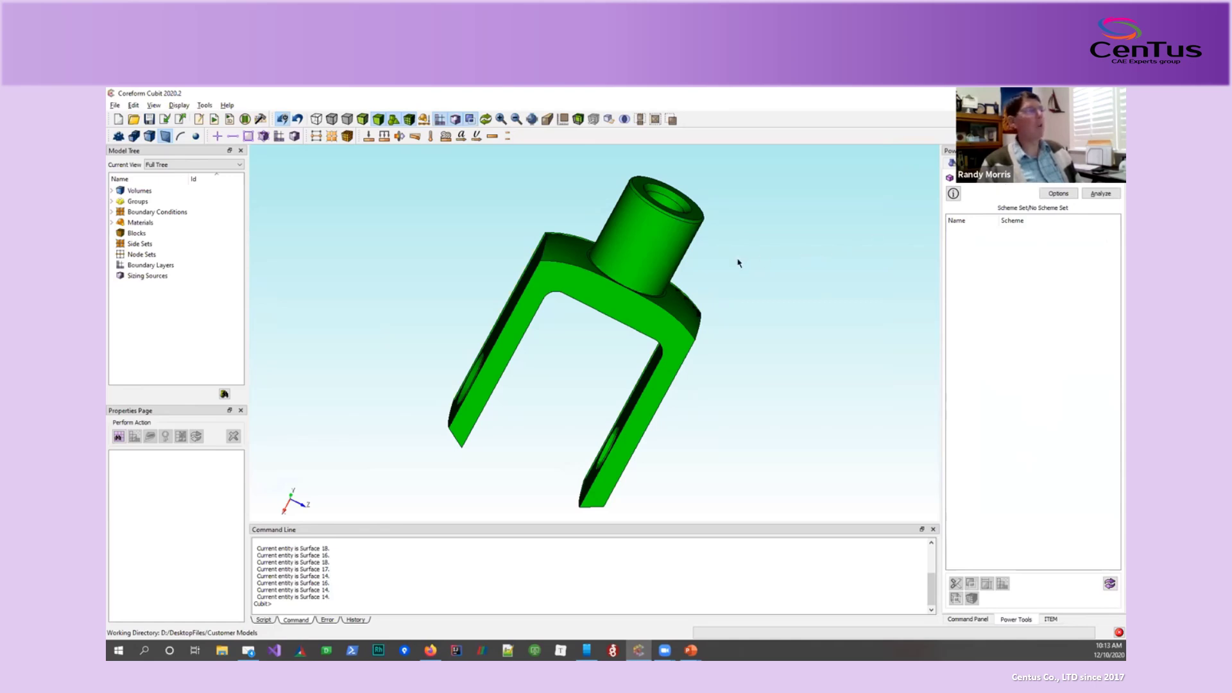
left_click(1104, 194)
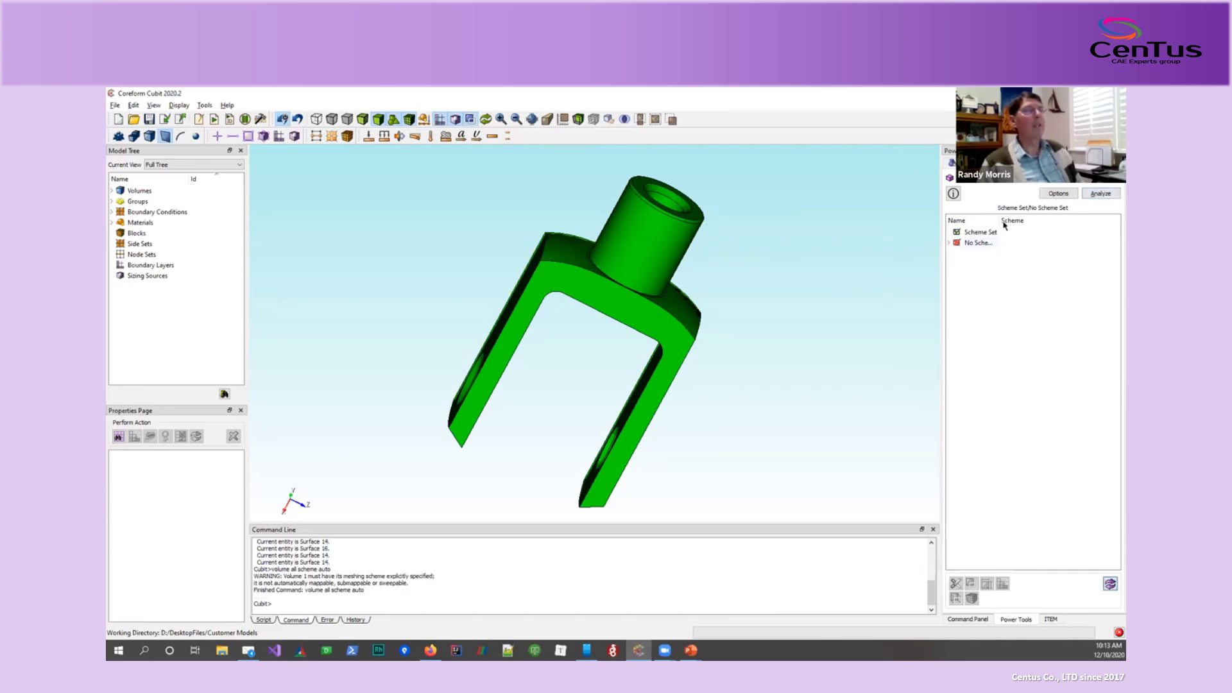
left_click_drag(999, 221, 1042, 222)
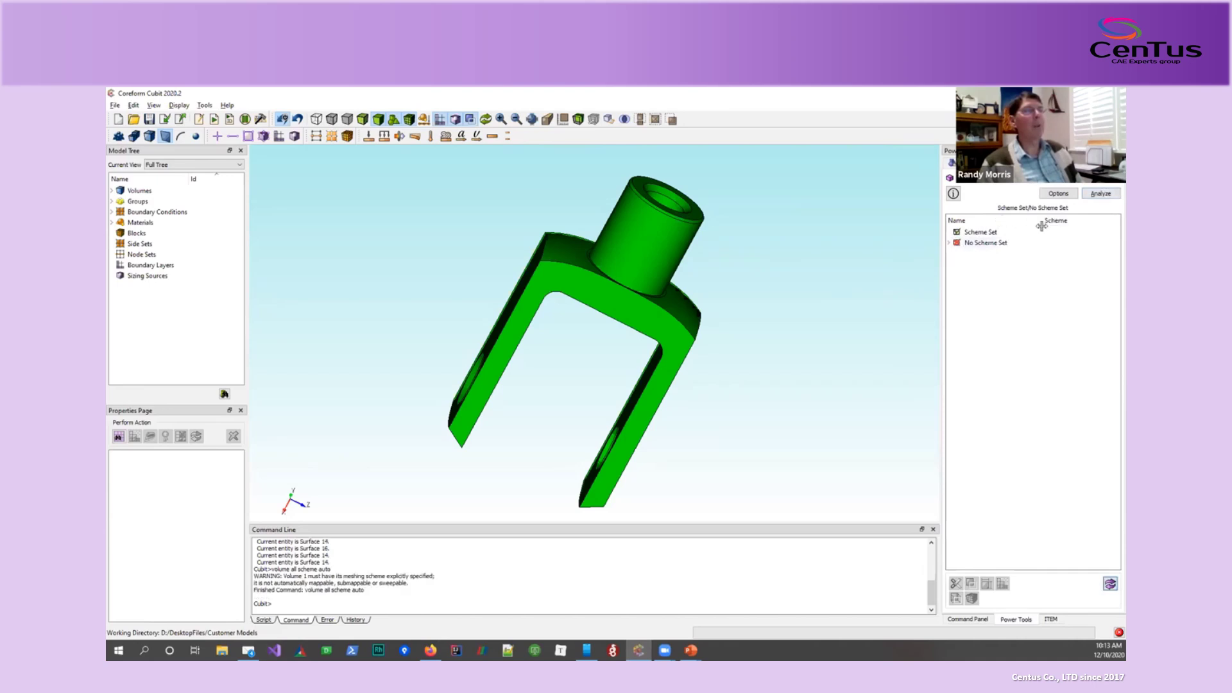
left_click(950, 243)
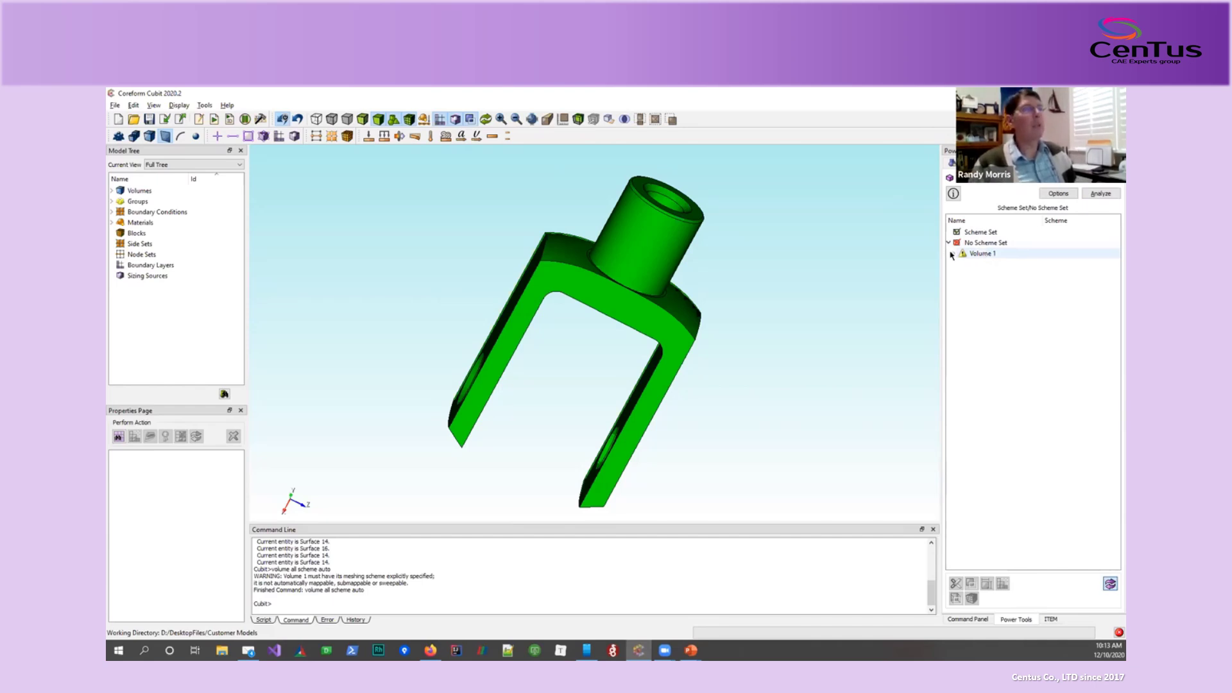
left_click(954, 254)
left_click(954, 254)
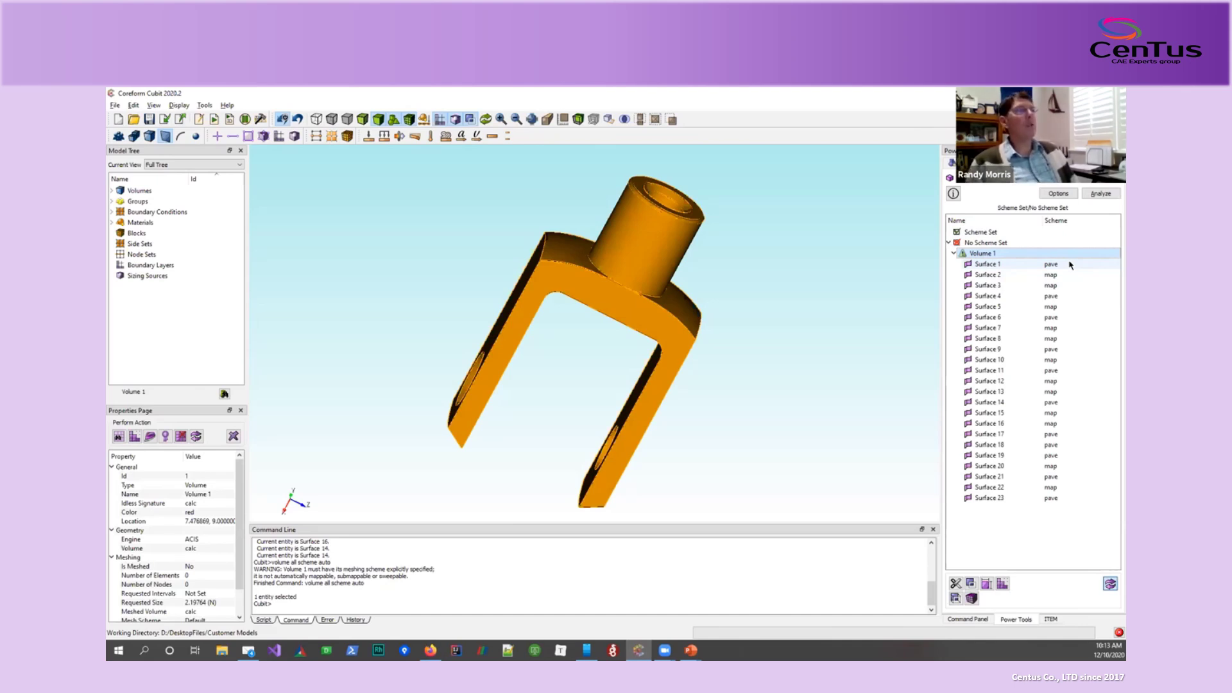
Check the meshing schemes of Surface 1 and of the outer and inner faces of one fork arm.
left_click(981, 264)
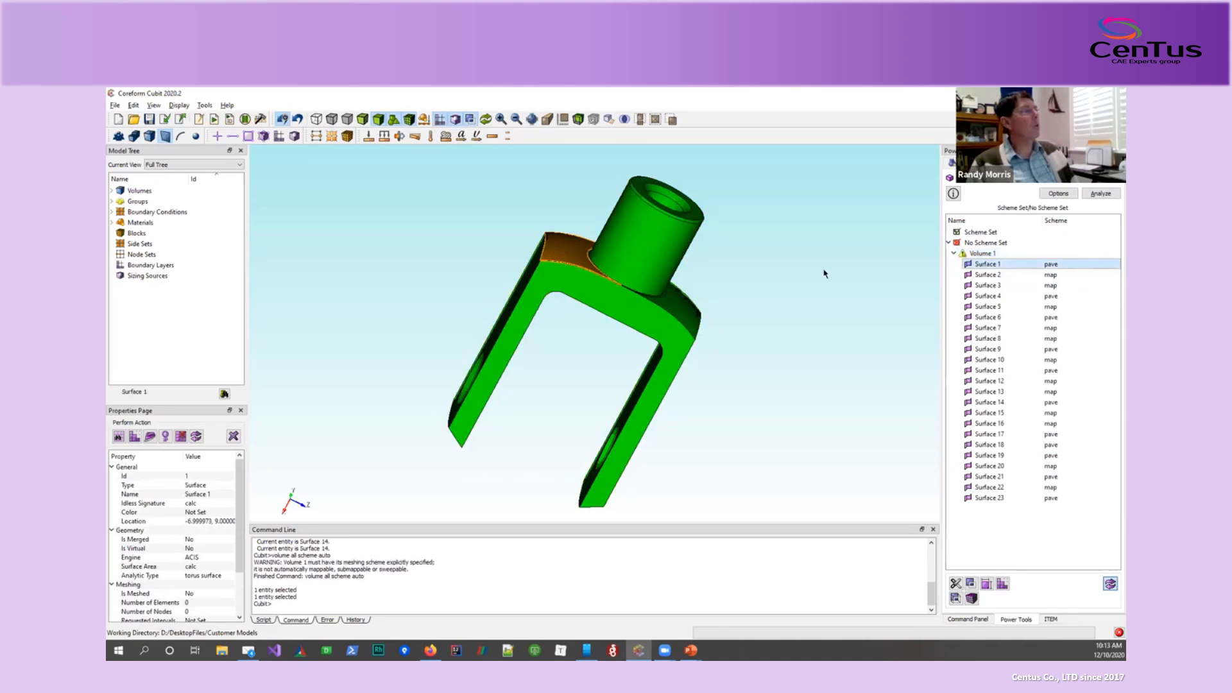
left_click_drag(671, 220, 677, 340)
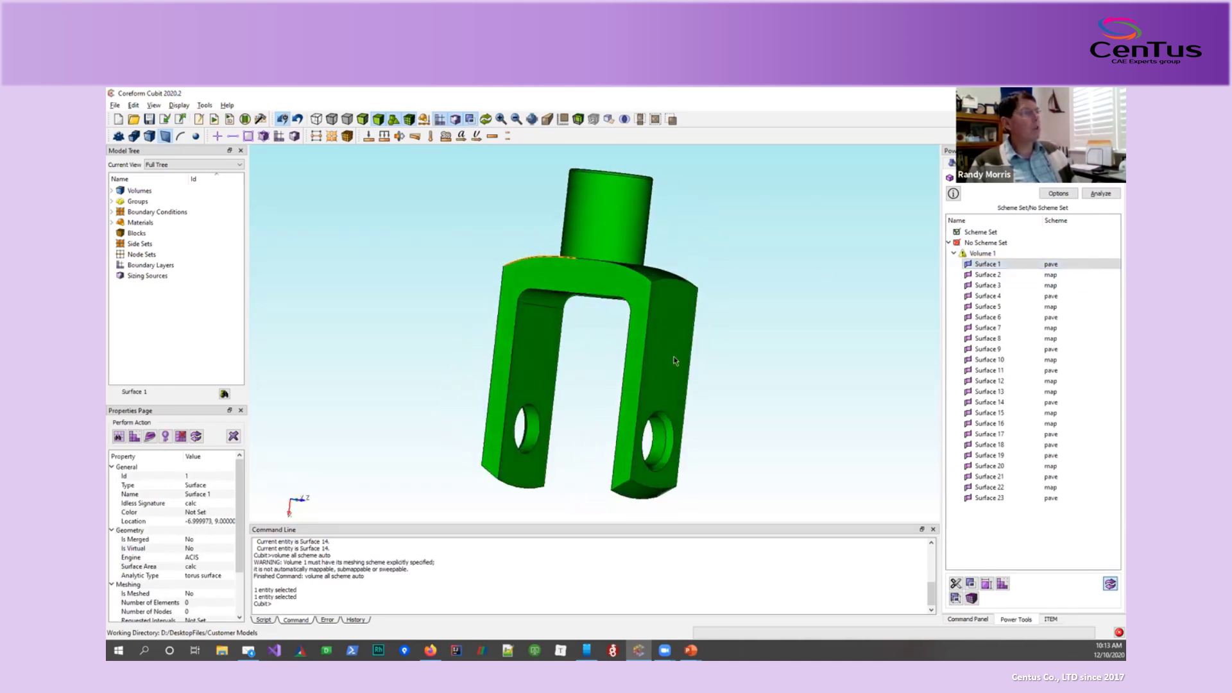
left_click(675, 361)
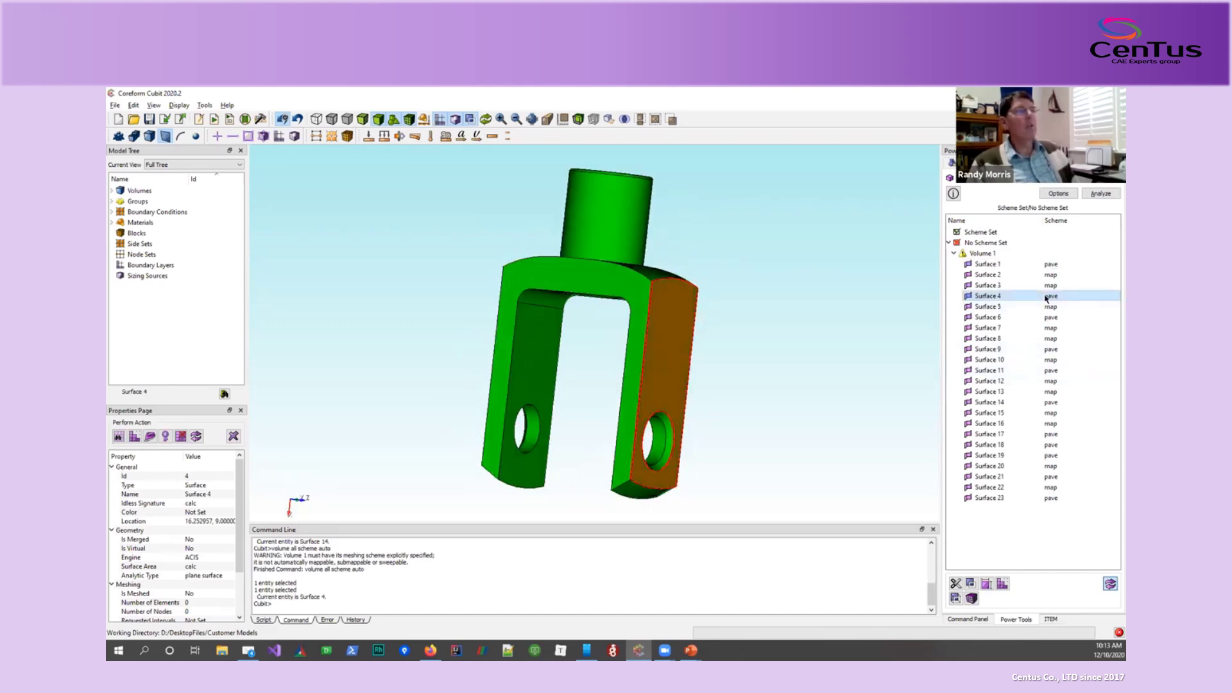
left_click_drag(611, 295, 792, 333)
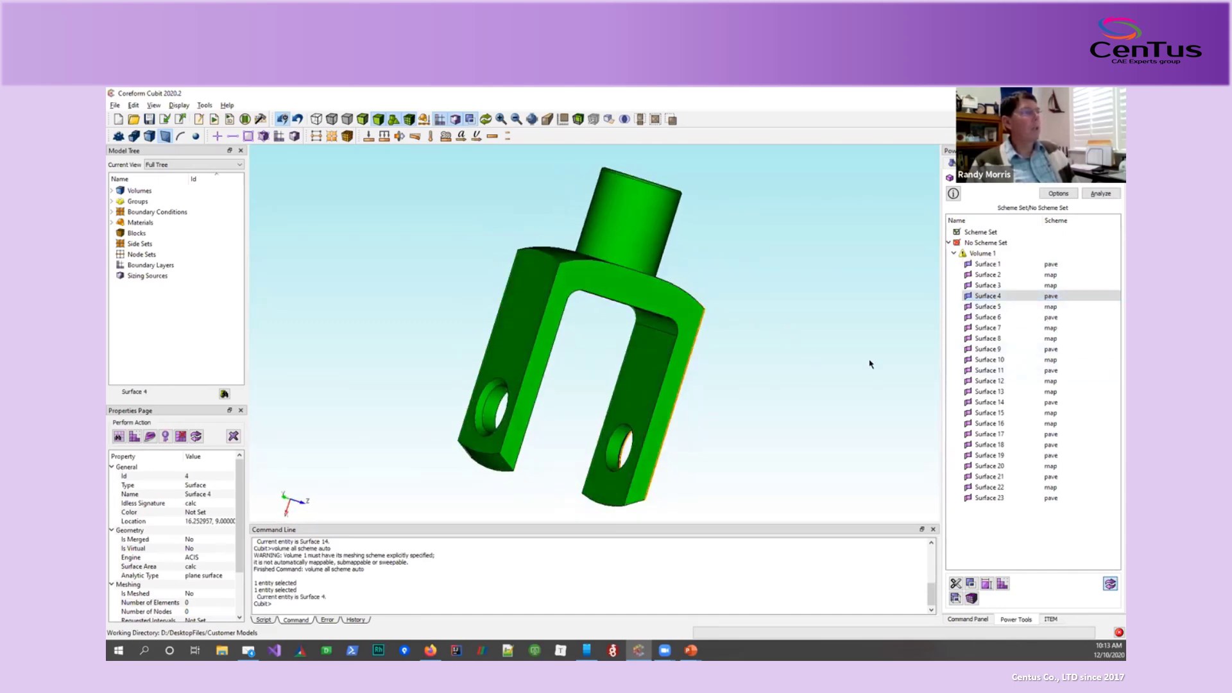
left_click(674, 370)
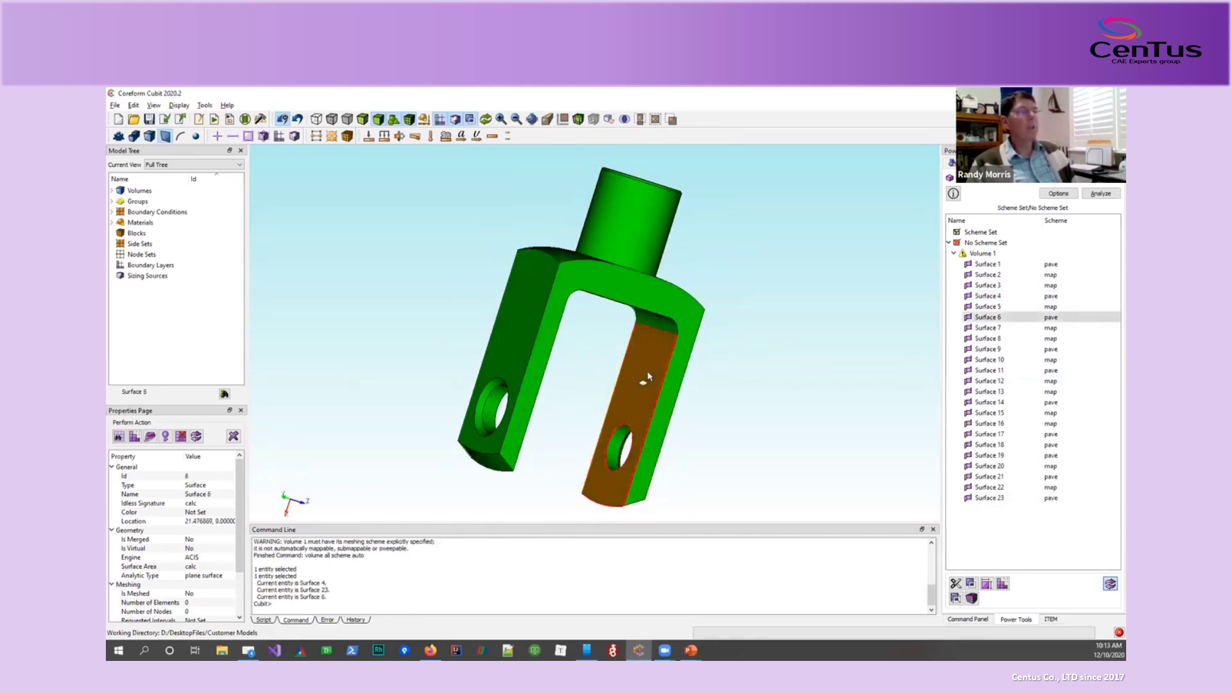
left_click_drag(682, 364, 633, 352)
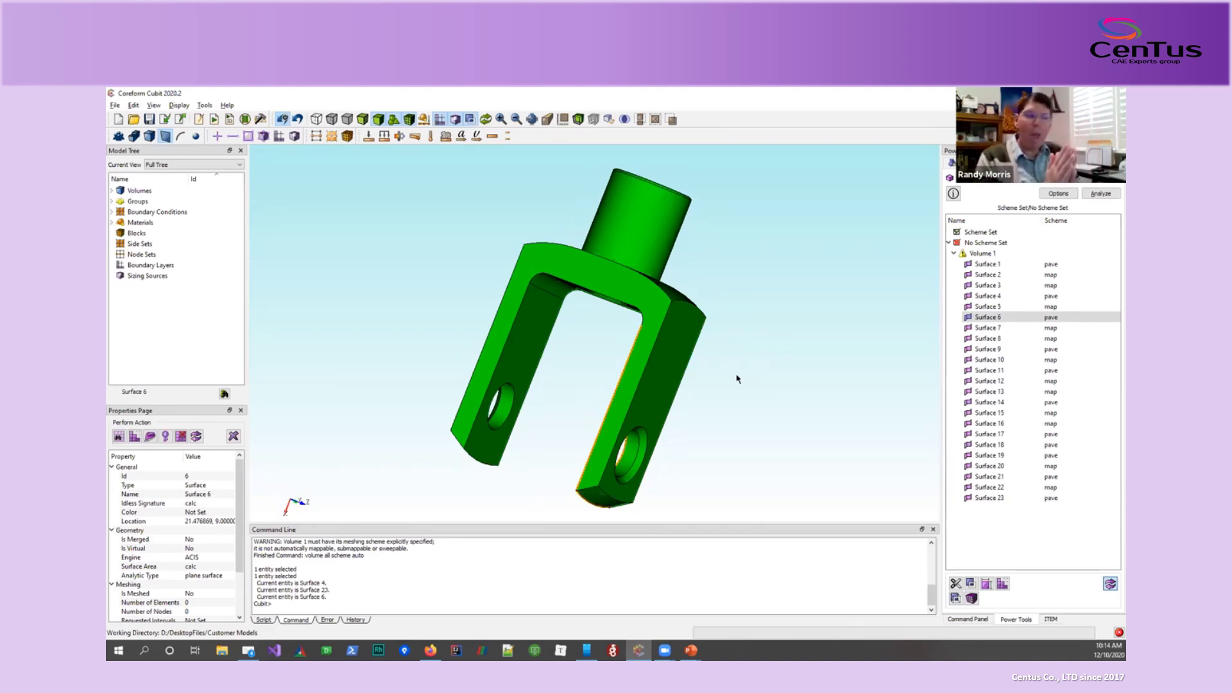
Compare the schemes of the fork arm's outer and inner faces with the U-shaped side face, and clear the selection.
left_click(656, 398)
left_click_drag(658, 390, 570, 368)
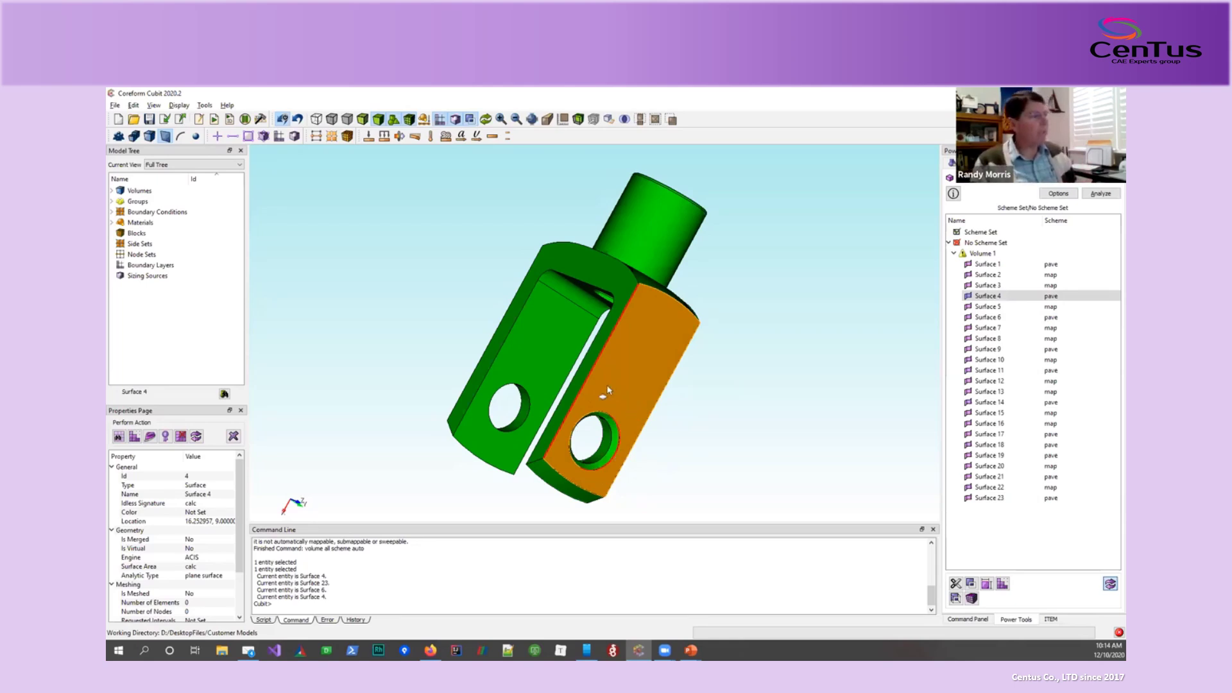
middle_click_drag(607, 391, 849, 451)
left_click(636, 392)
left_click(660, 389)
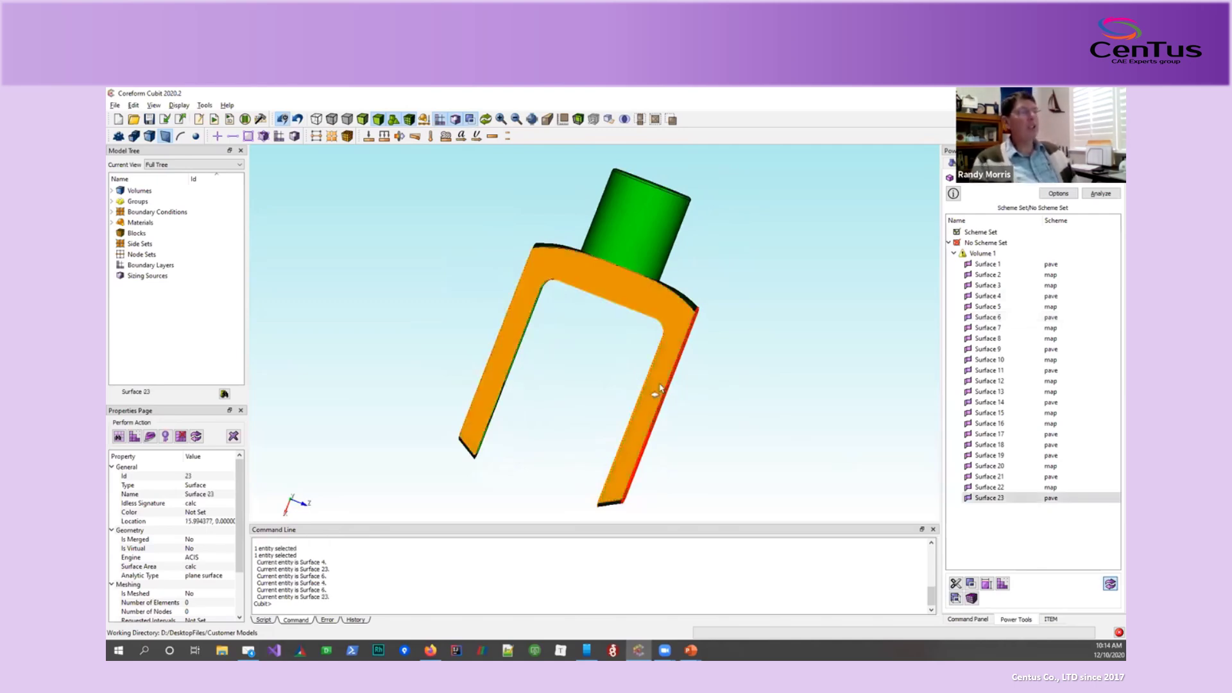
left_click(1052, 498)
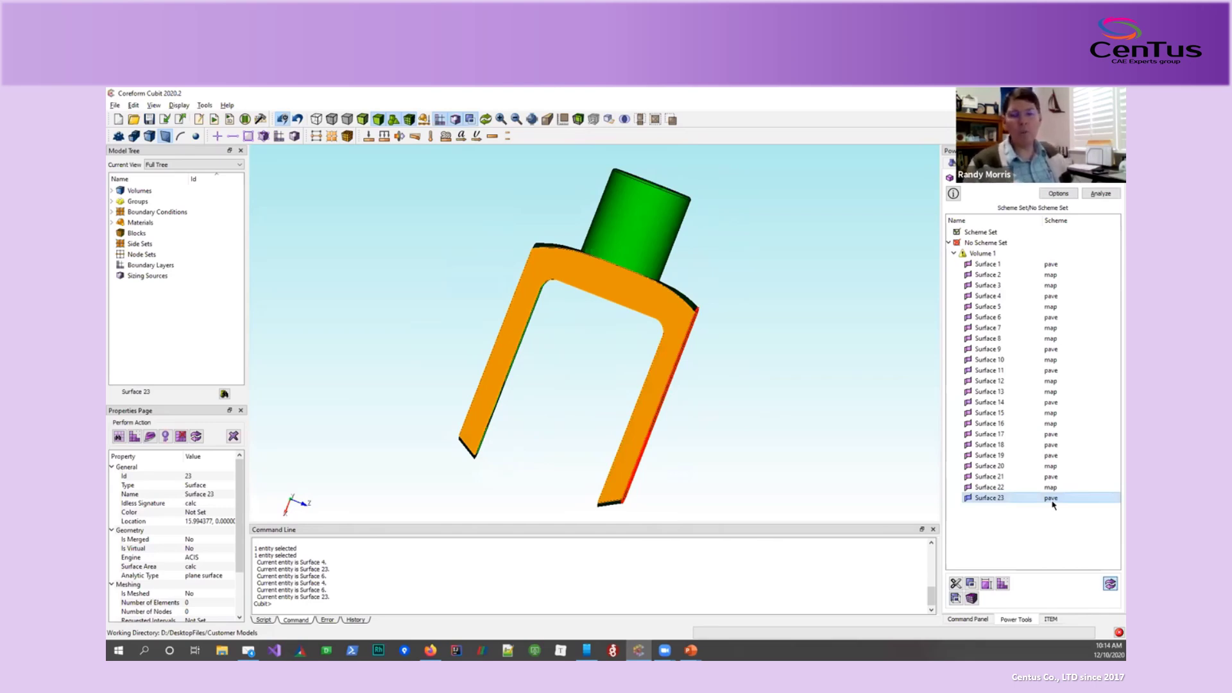
left_click(804, 444)
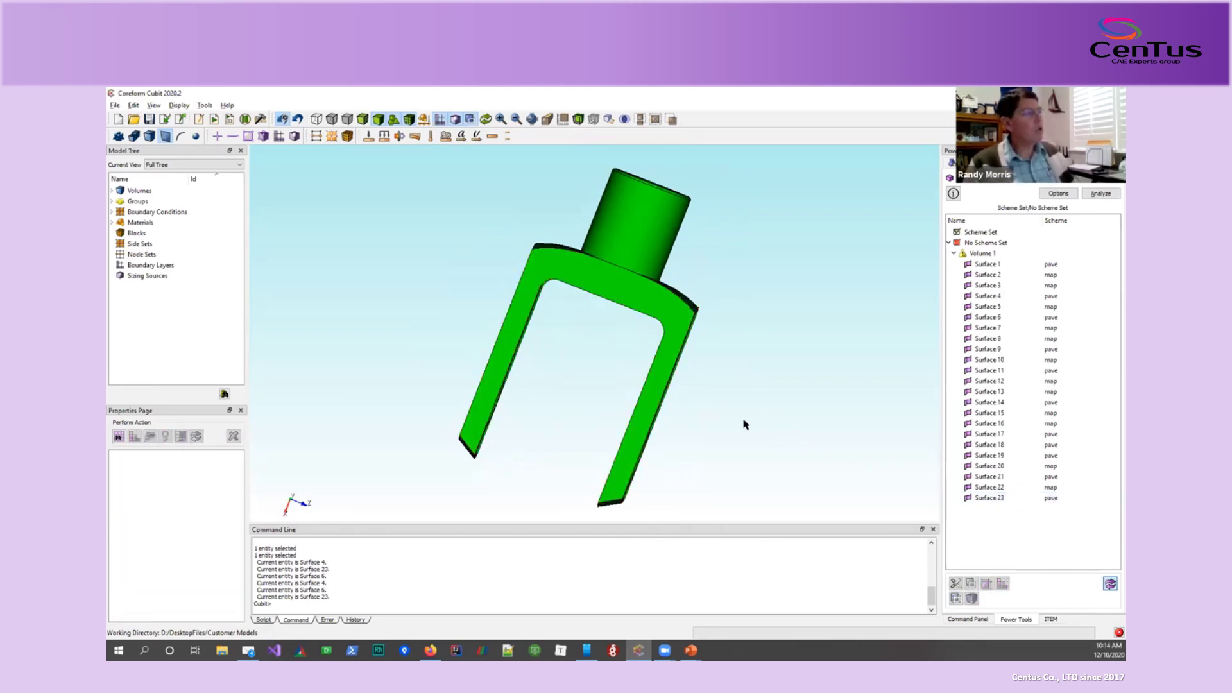
mouse_move(589, 310)
left_mouse_down()
mouse_move(553, 314)
mouse_move(552, 326)
left_mouse_up()
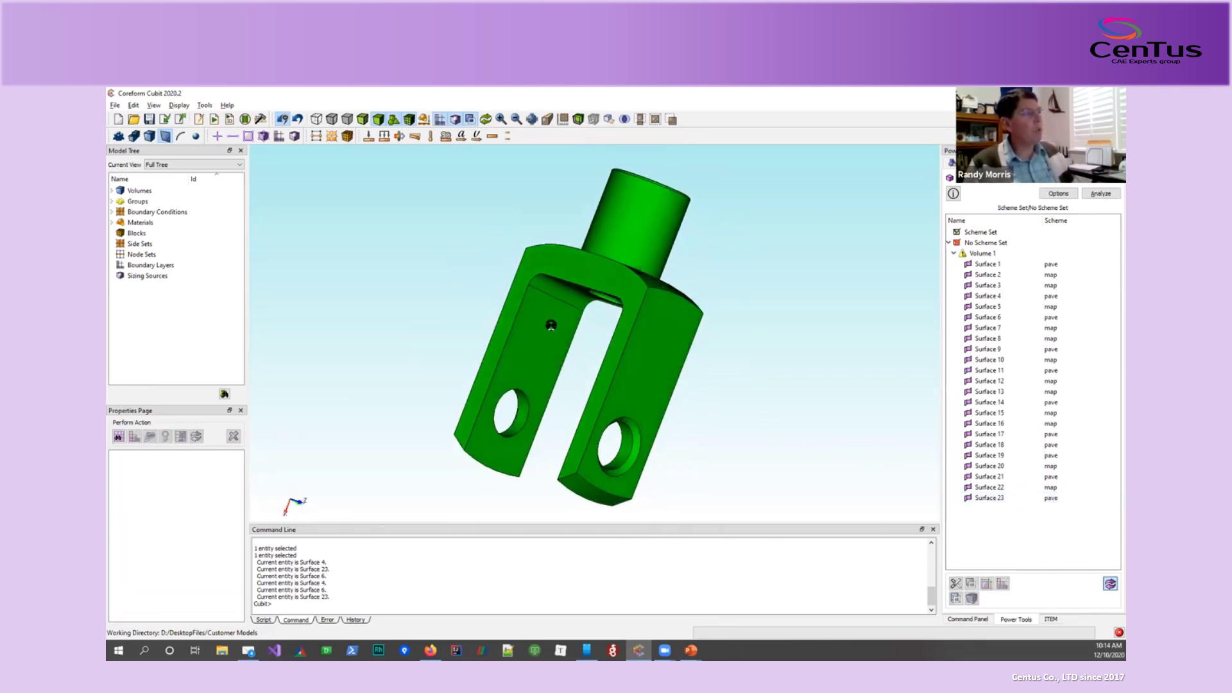
Examine the U-shaped side face and the fork arm's faces, and select the curved end face of one arm.
left_click_drag(719, 383, 616, 325)
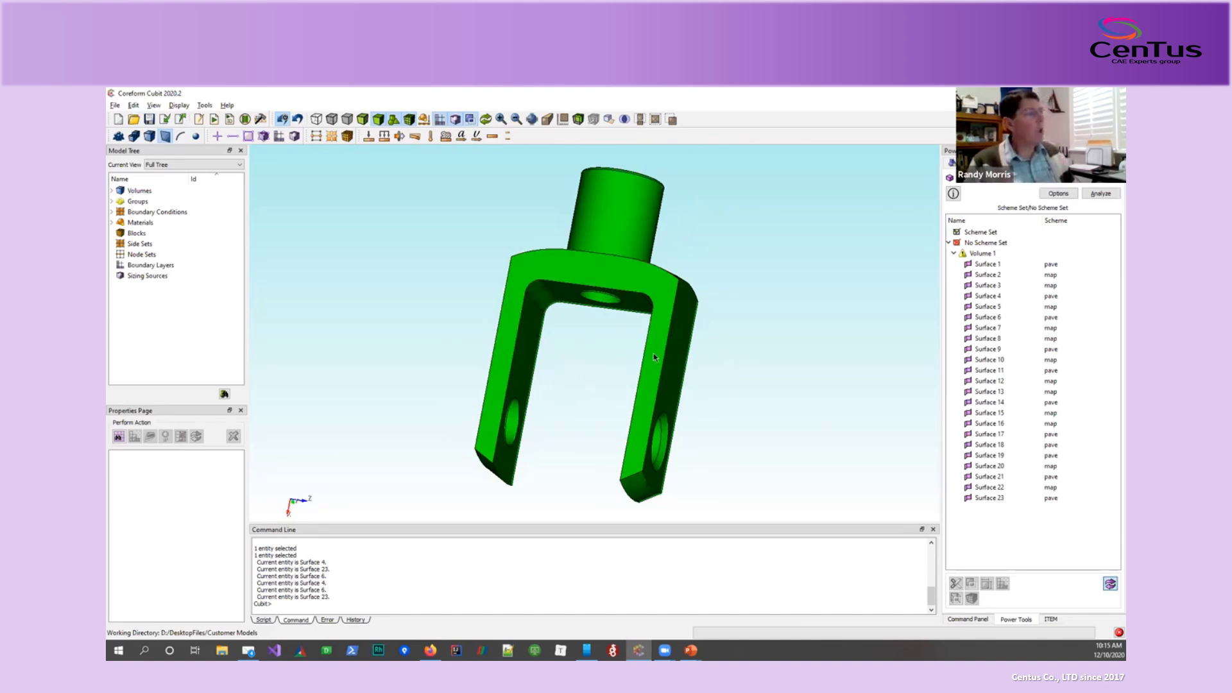
left_click_drag(666, 357, 591, 355)
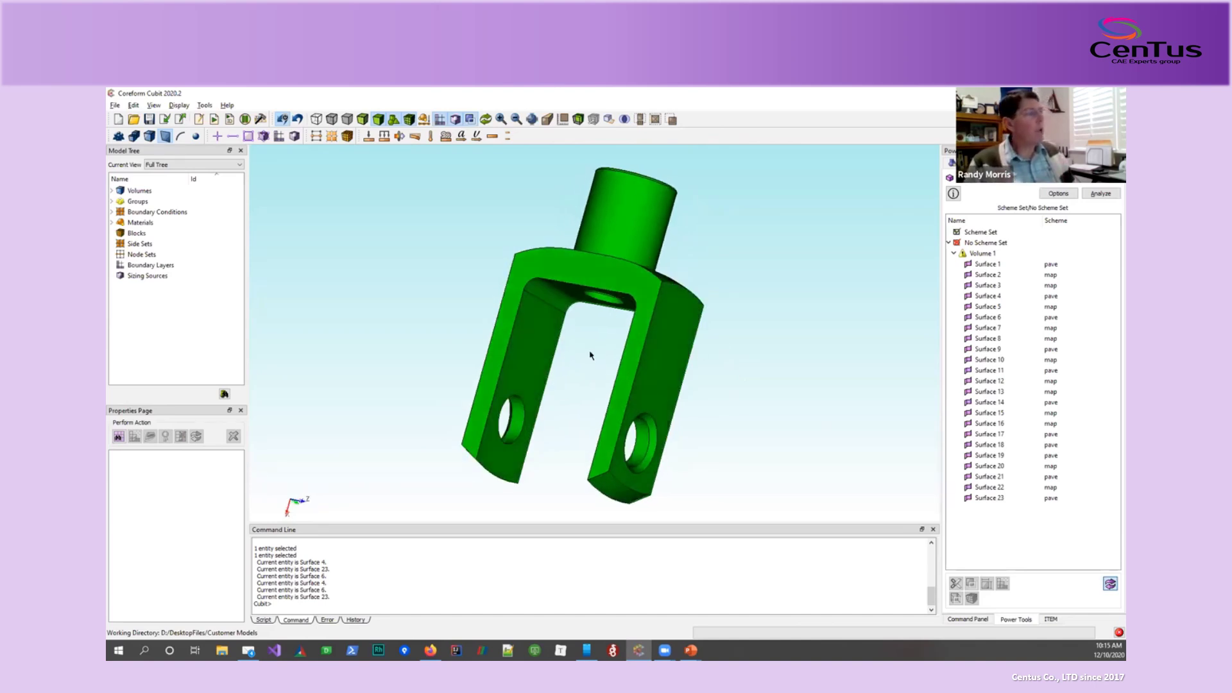
left_click(669, 383)
left_click_drag(632, 368, 683, 437)
left_click(629, 359)
left_click(671, 386)
left_click(670, 431)
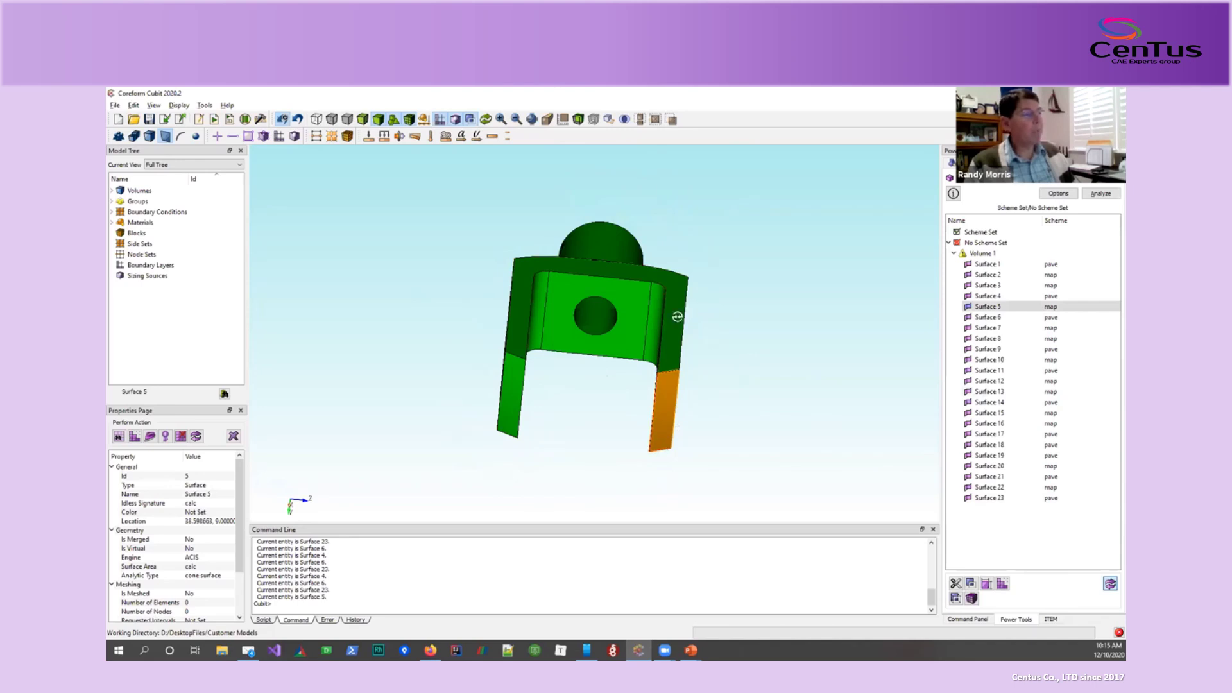
left_click_drag(678, 317, 675, 372)
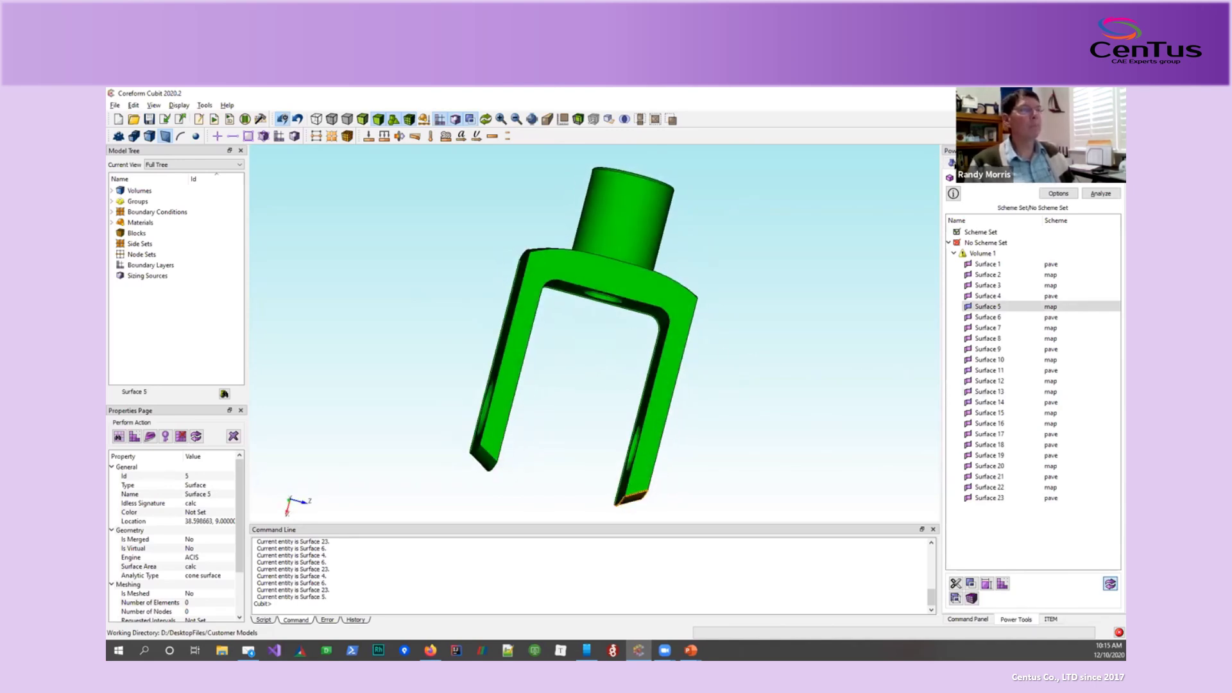
Open the geometry analysis tool for all volumes and inspect the fork's ends, holes and inner faces.
left_click(953, 163)
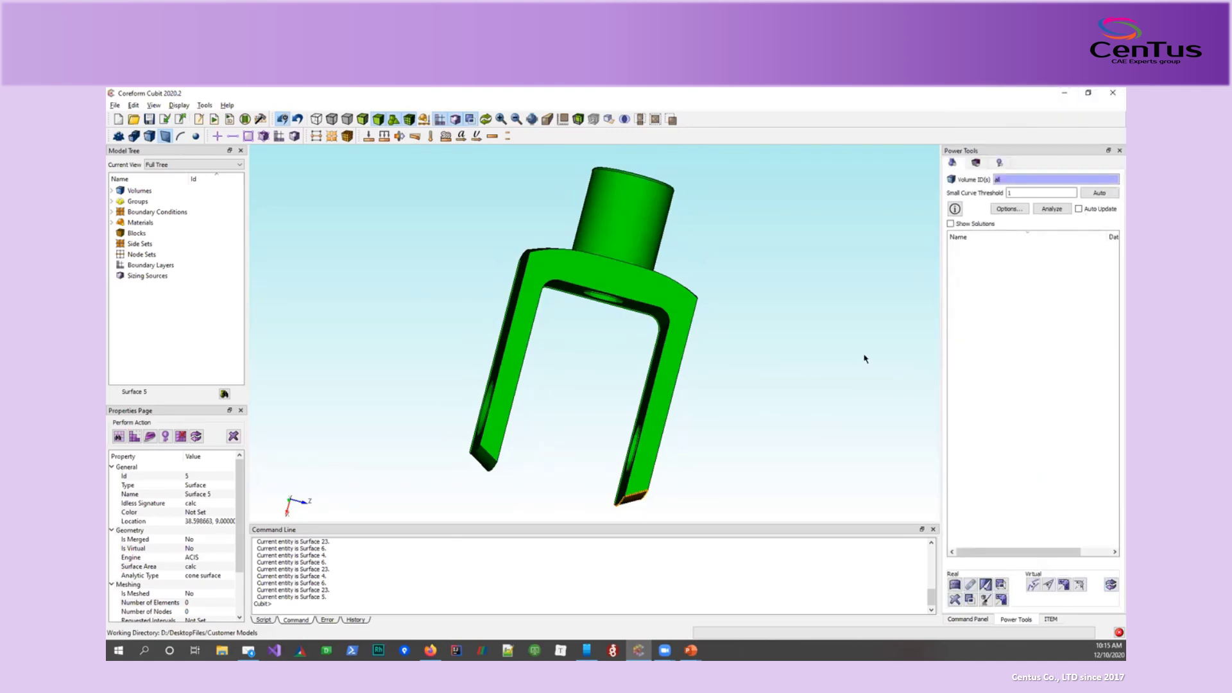
left_click_drag(703, 319, 623, 317)
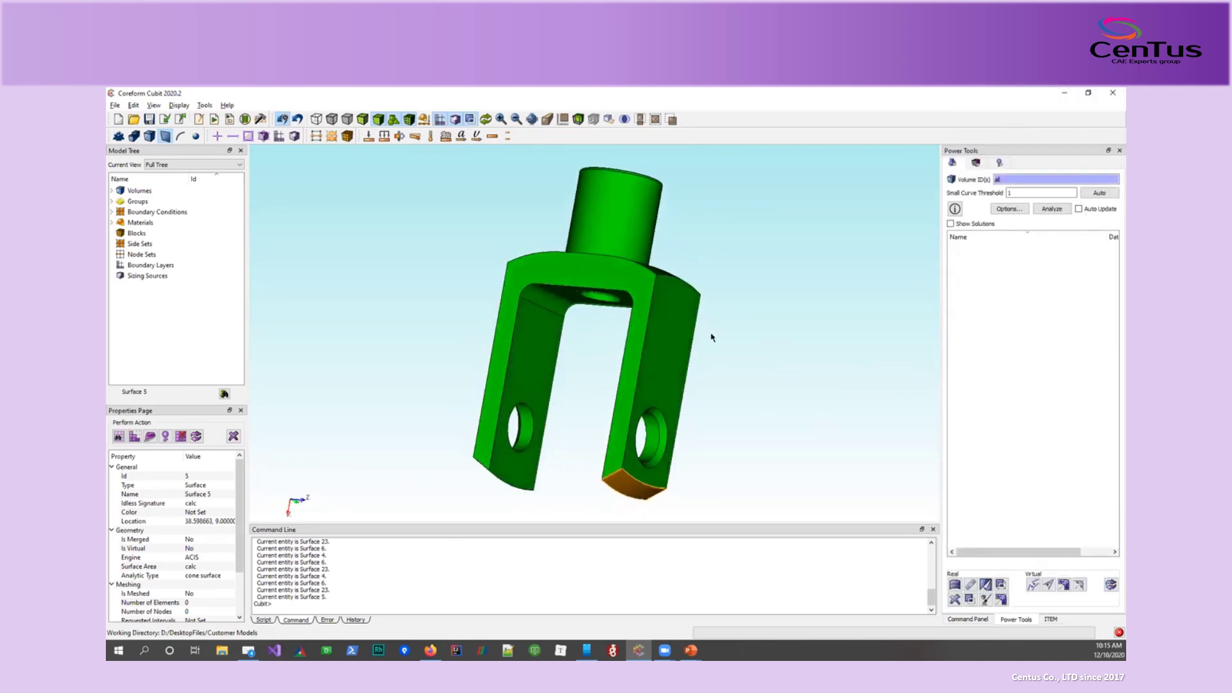
left_click_drag(711, 337, 757, 327)
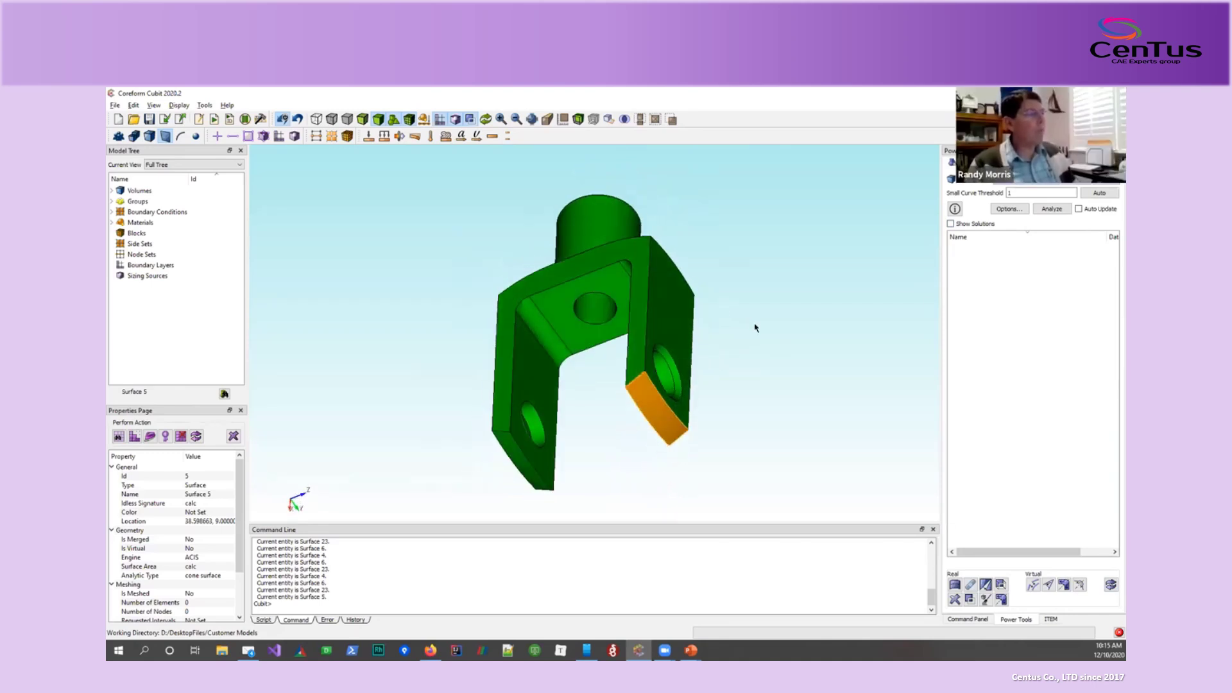
left_click_drag(680, 343, 691, 385)
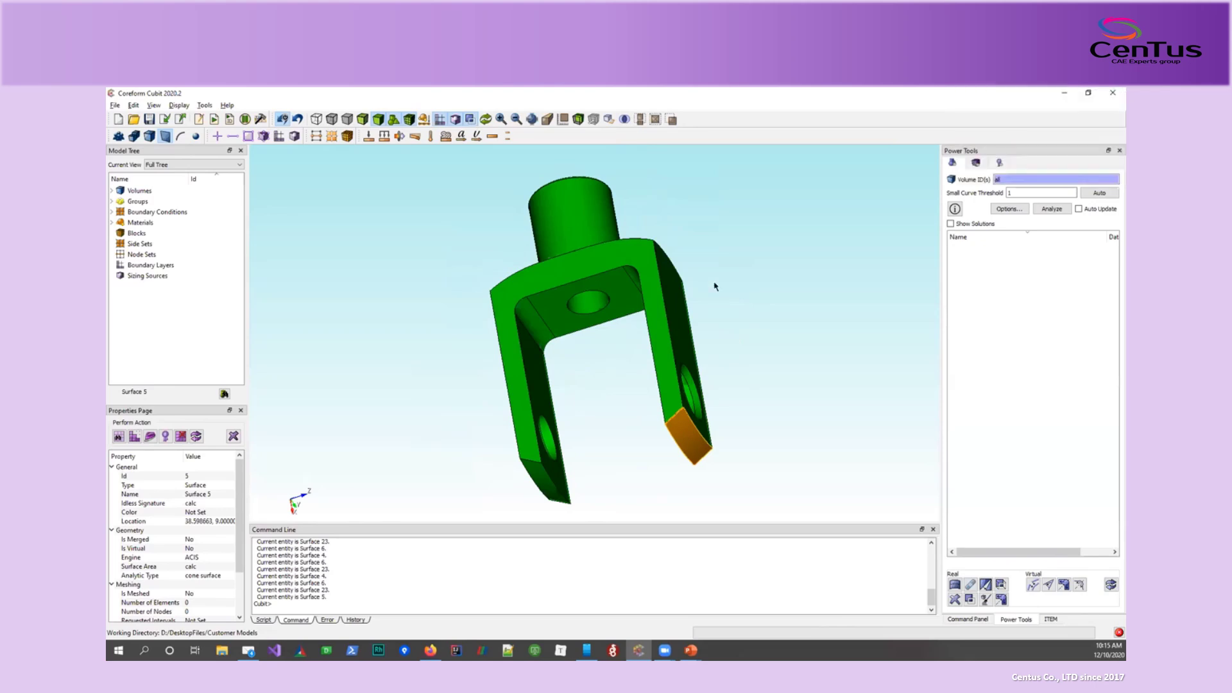
left_click_drag(672, 298, 652, 393)
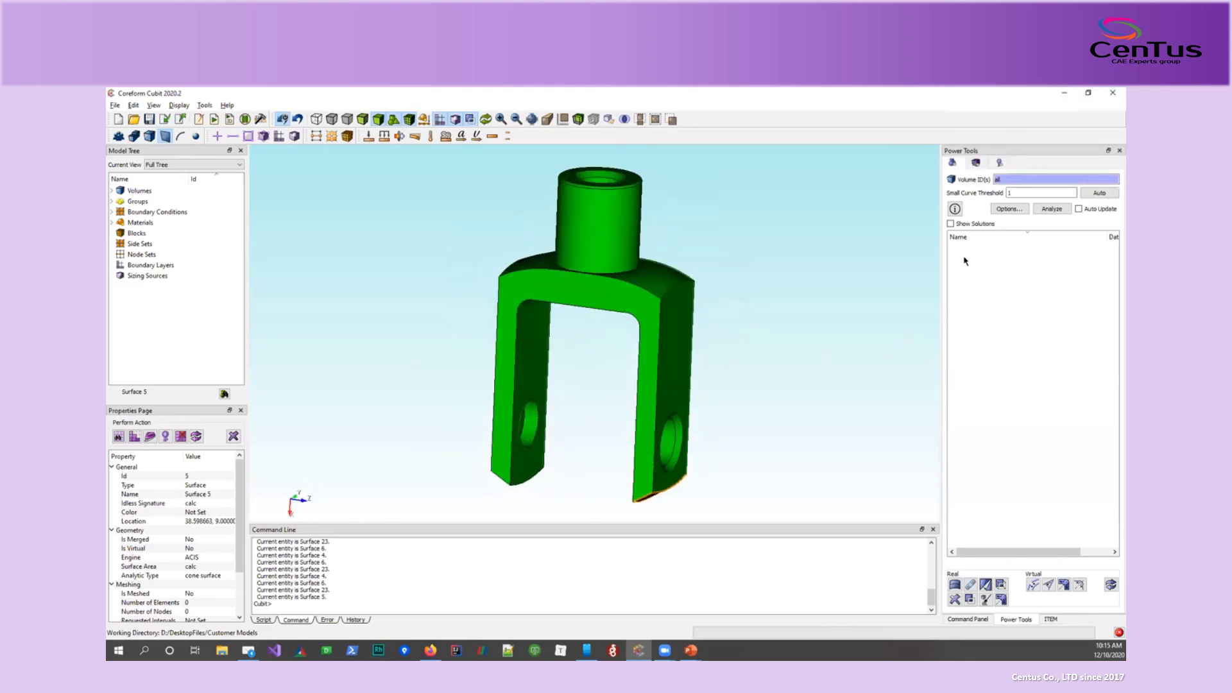
Enable the display of solutions and auto update, and analyze the geometry of all volumes.
left_click(950, 224)
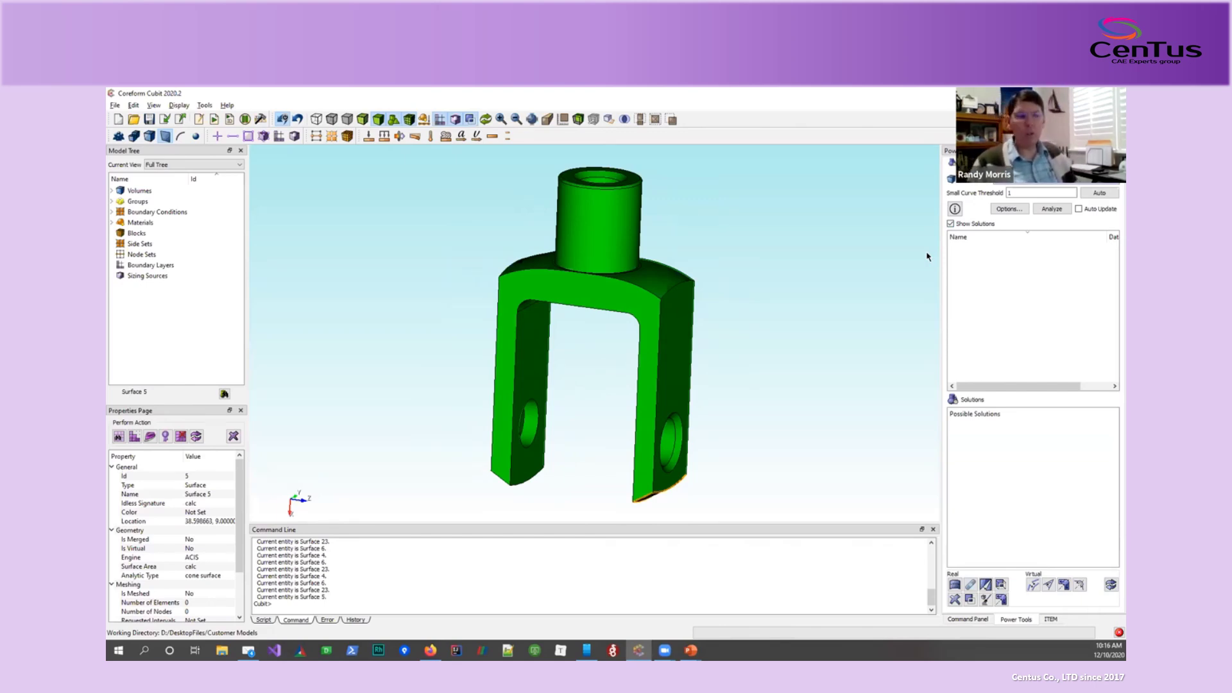
left_click(951, 224)
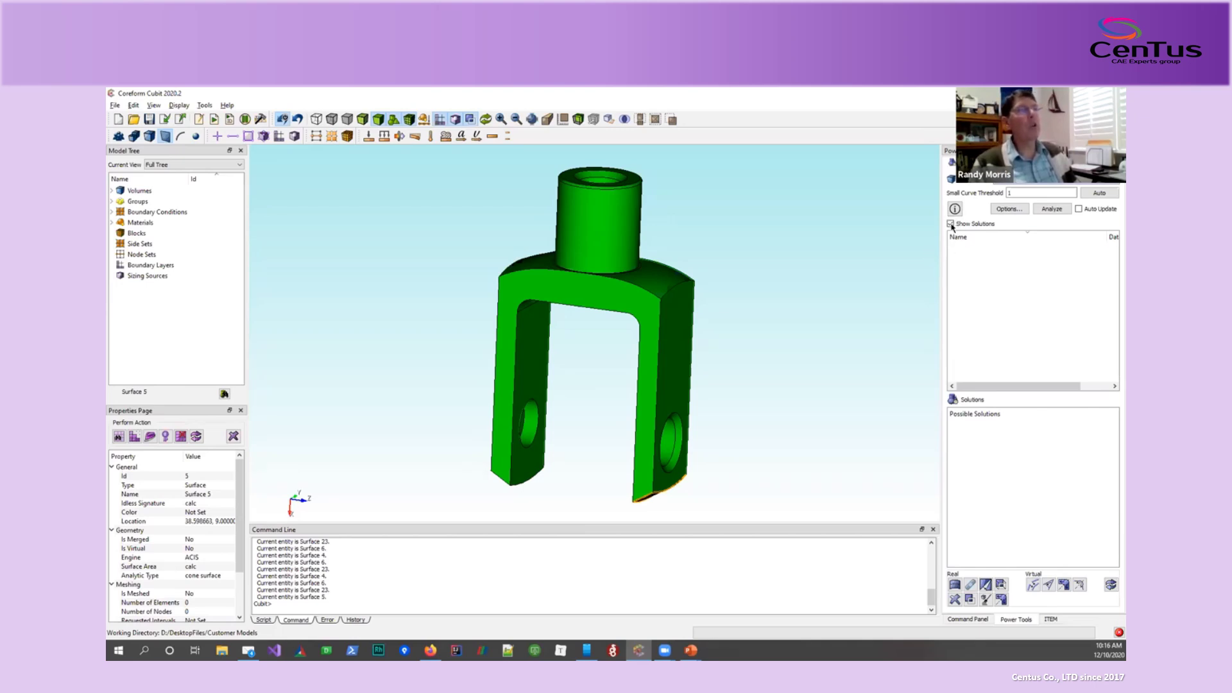
left_click(951, 226)
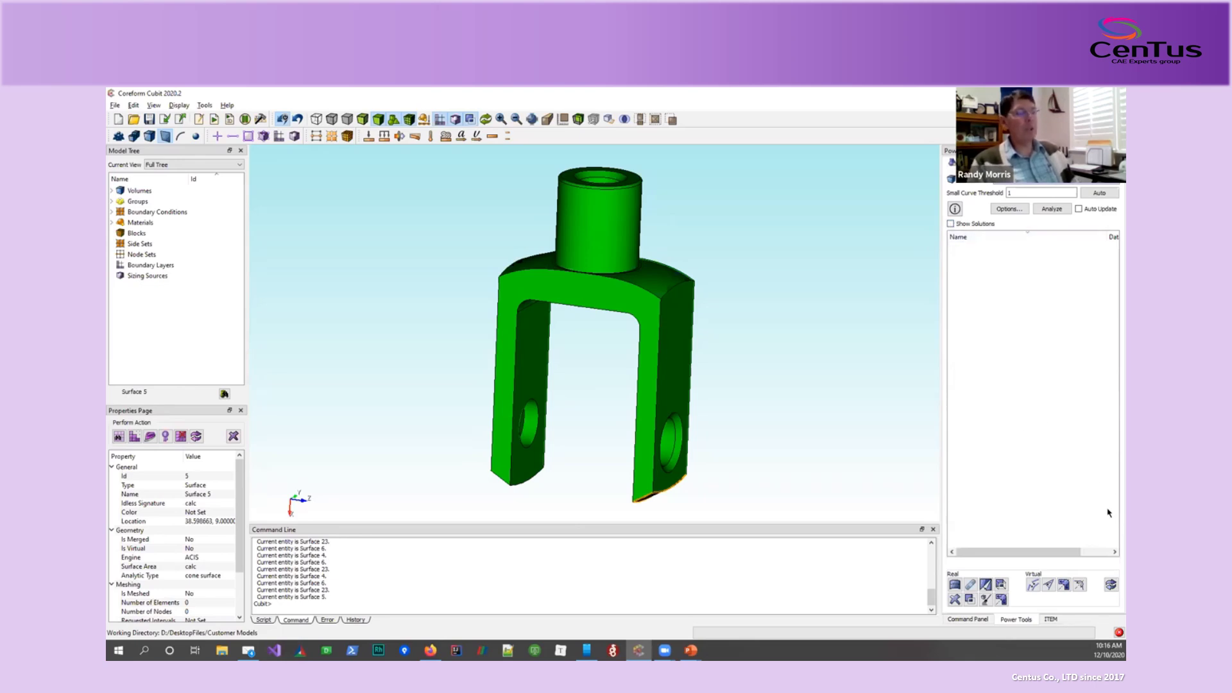
left_click(951, 224)
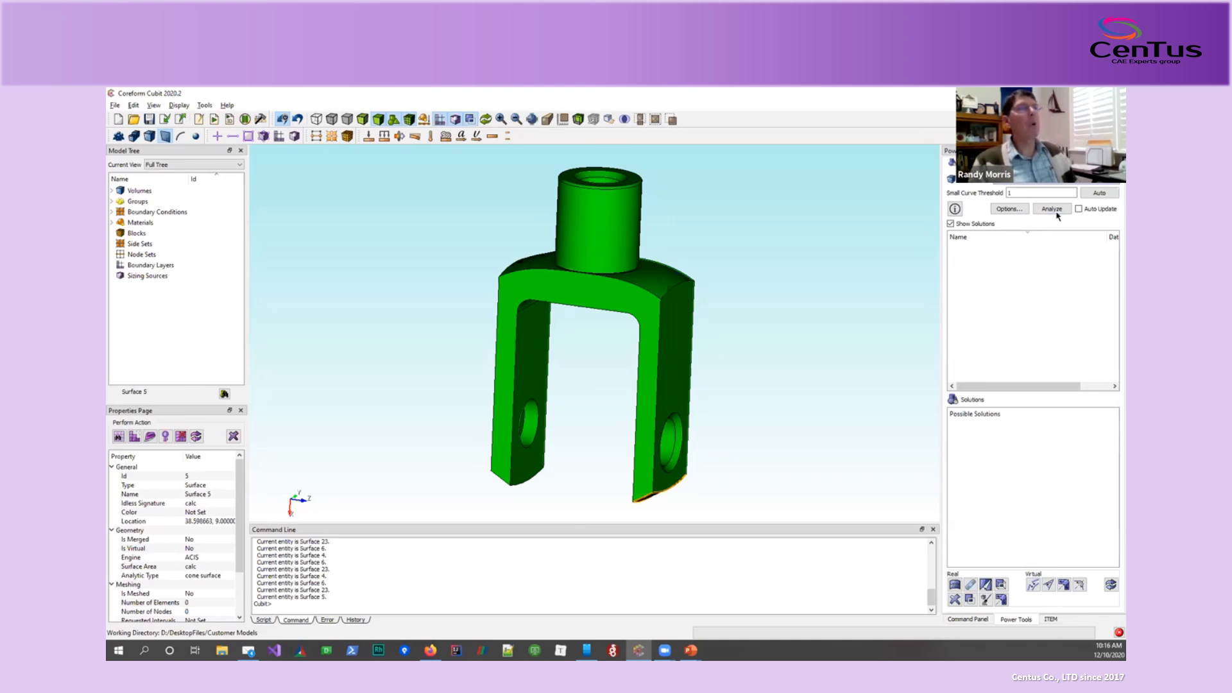
left_click(1083, 211)
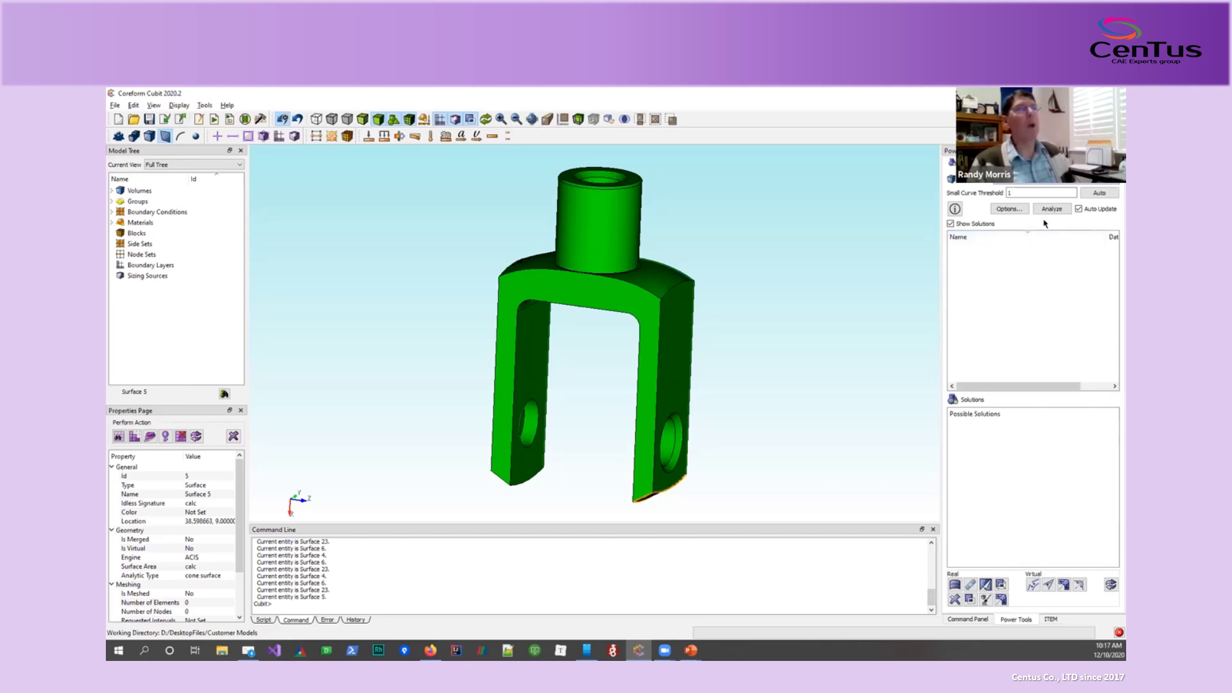
left_click(1052, 209)
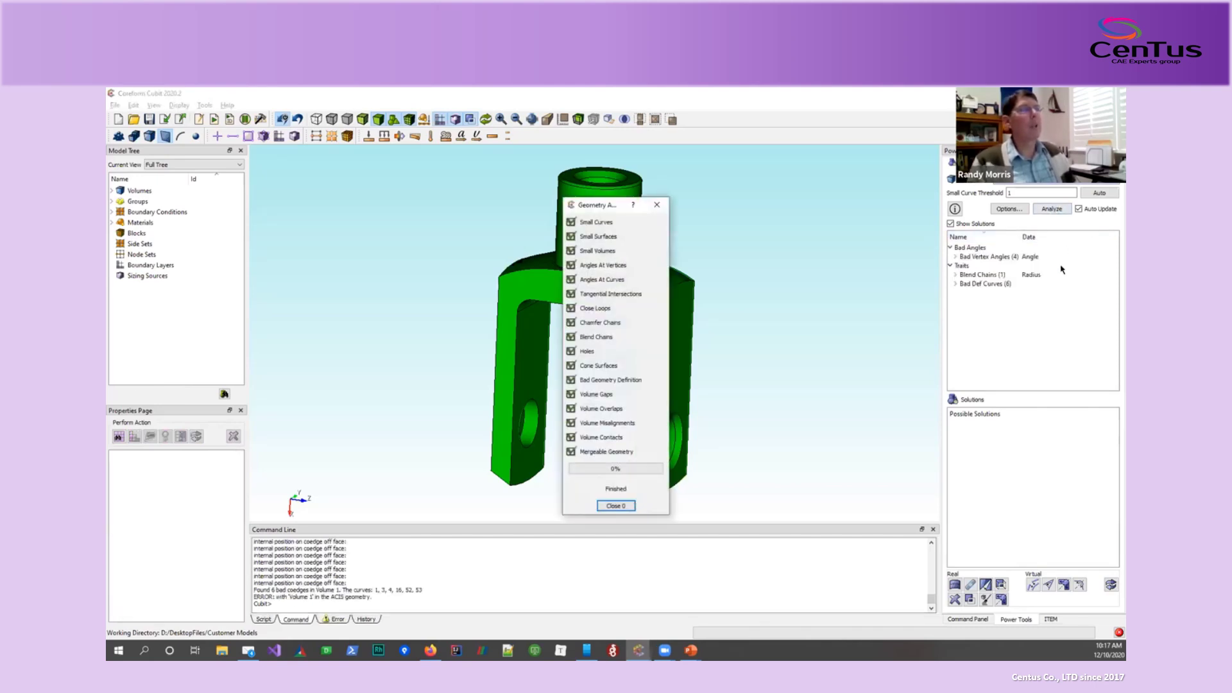
List the badly defined curves, bad vertex angles and blend chains, and locate Chain 1 on the model.
left_click(956, 284)
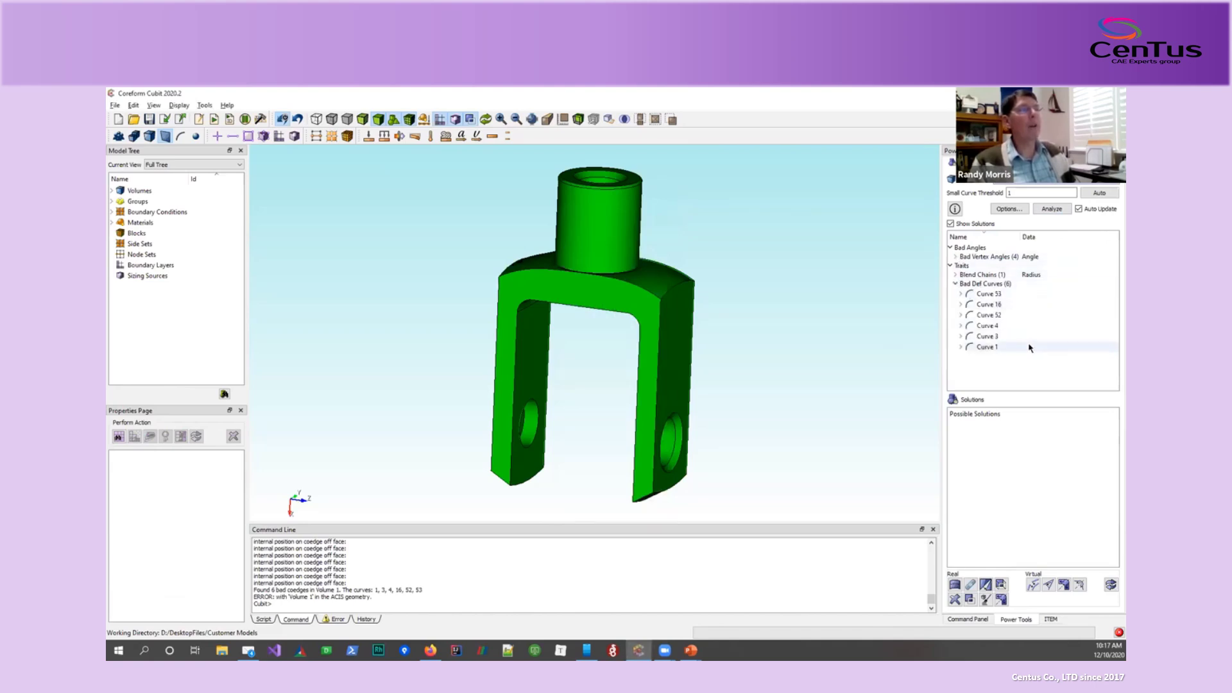
left_click(957, 256)
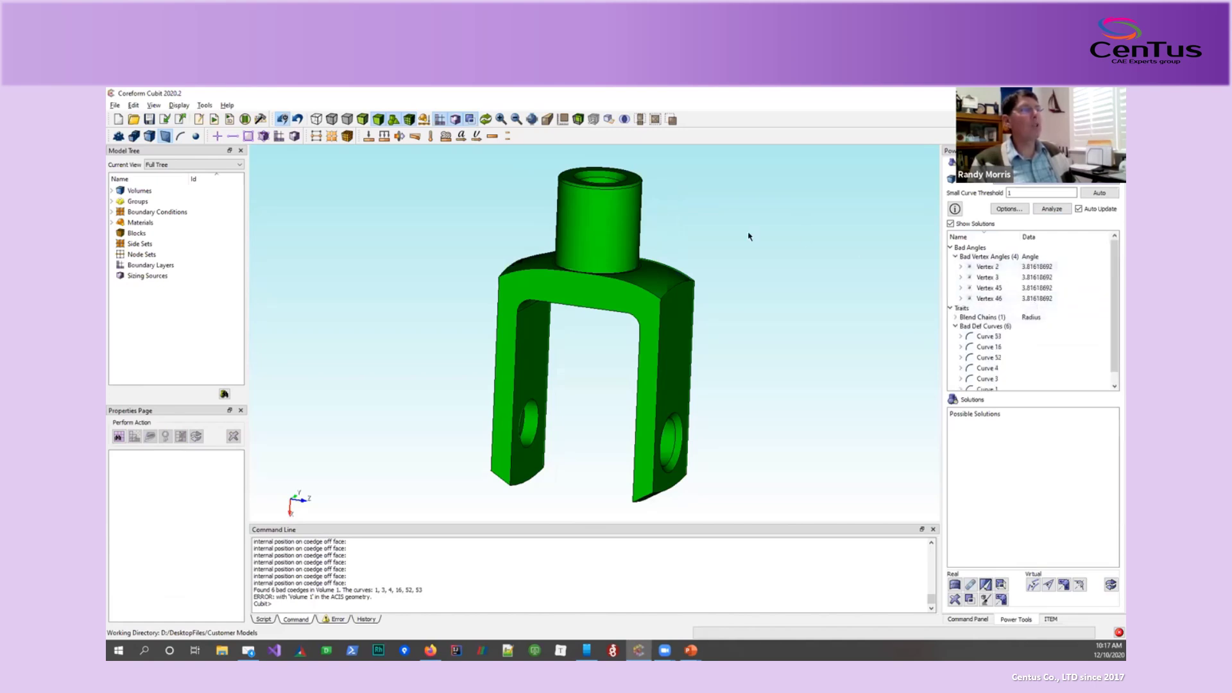
left_click_drag(711, 244, 703, 263)
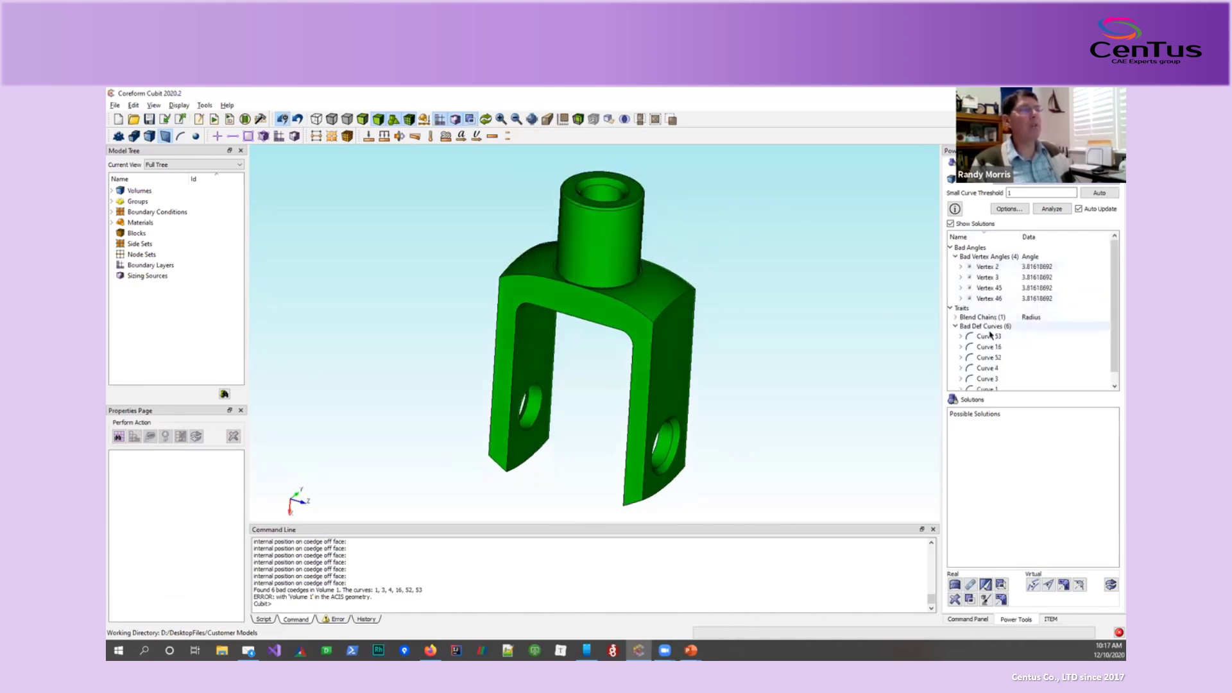
left_click(955, 317)
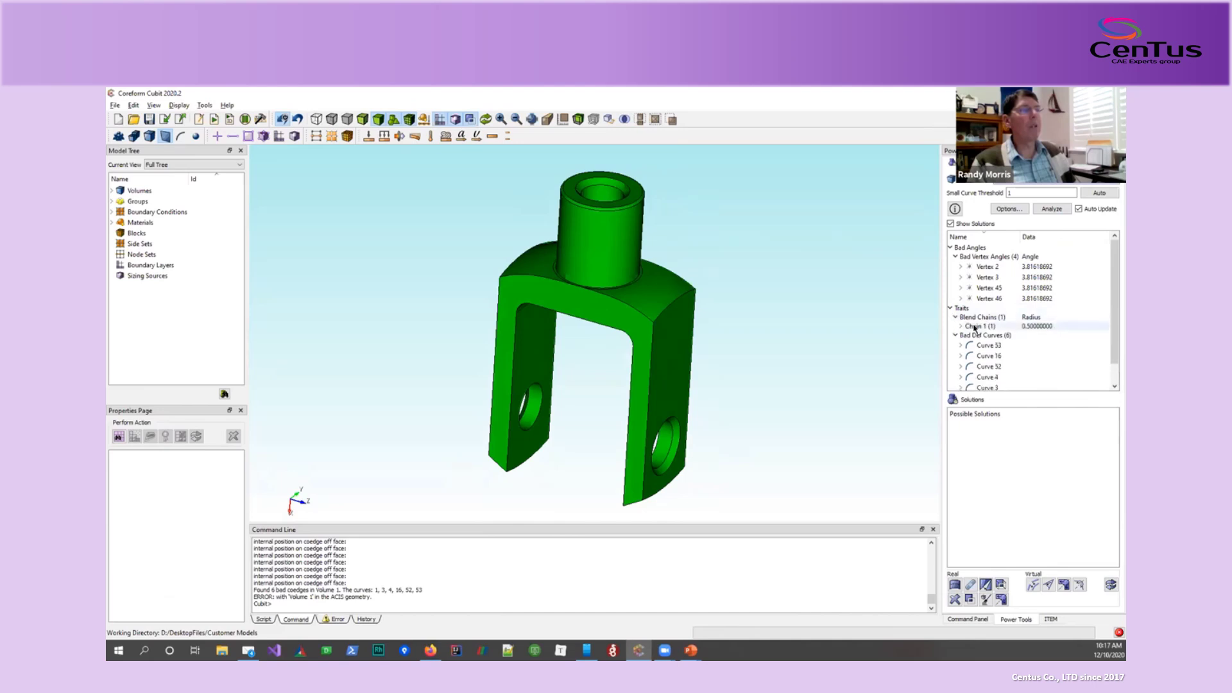
left_click(976, 327)
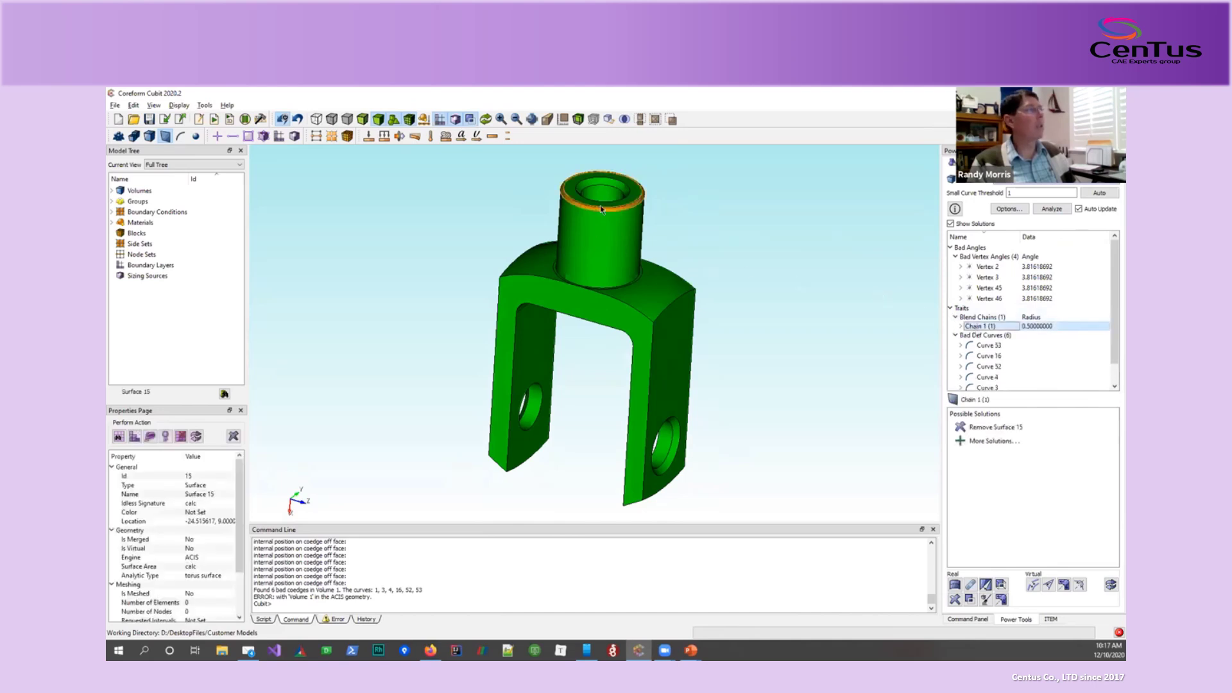
left_click_drag(619, 248, 626, 299)
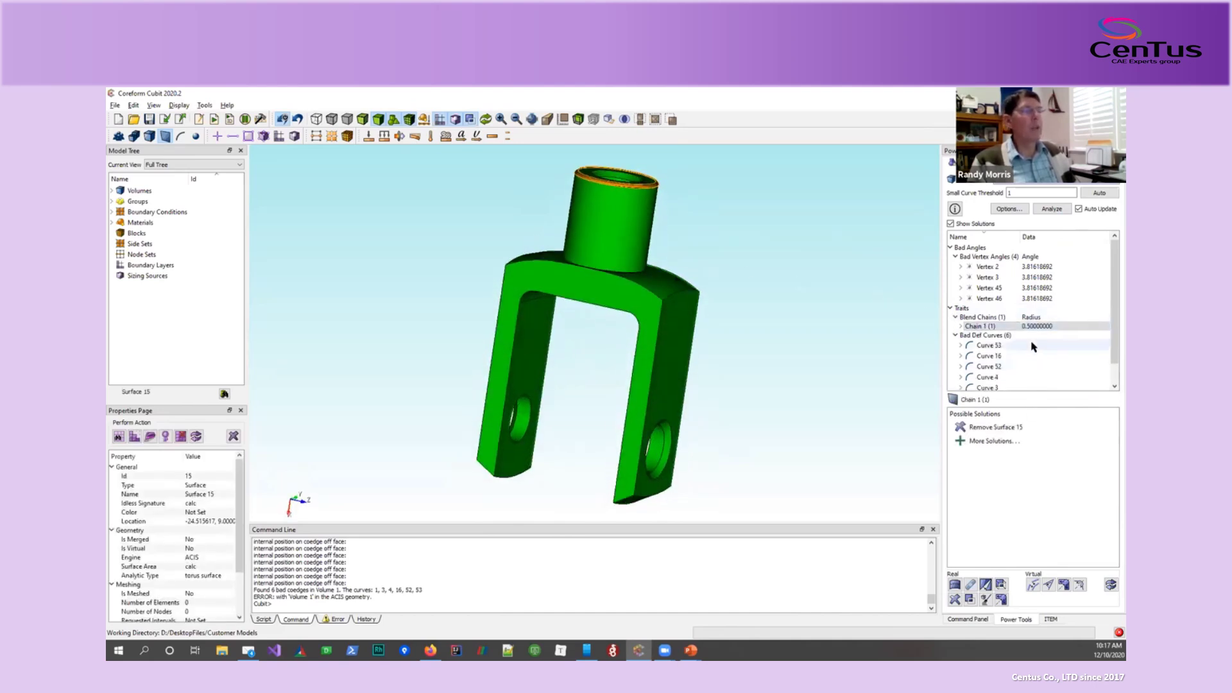
scroll(1035, 343, "down", 1)
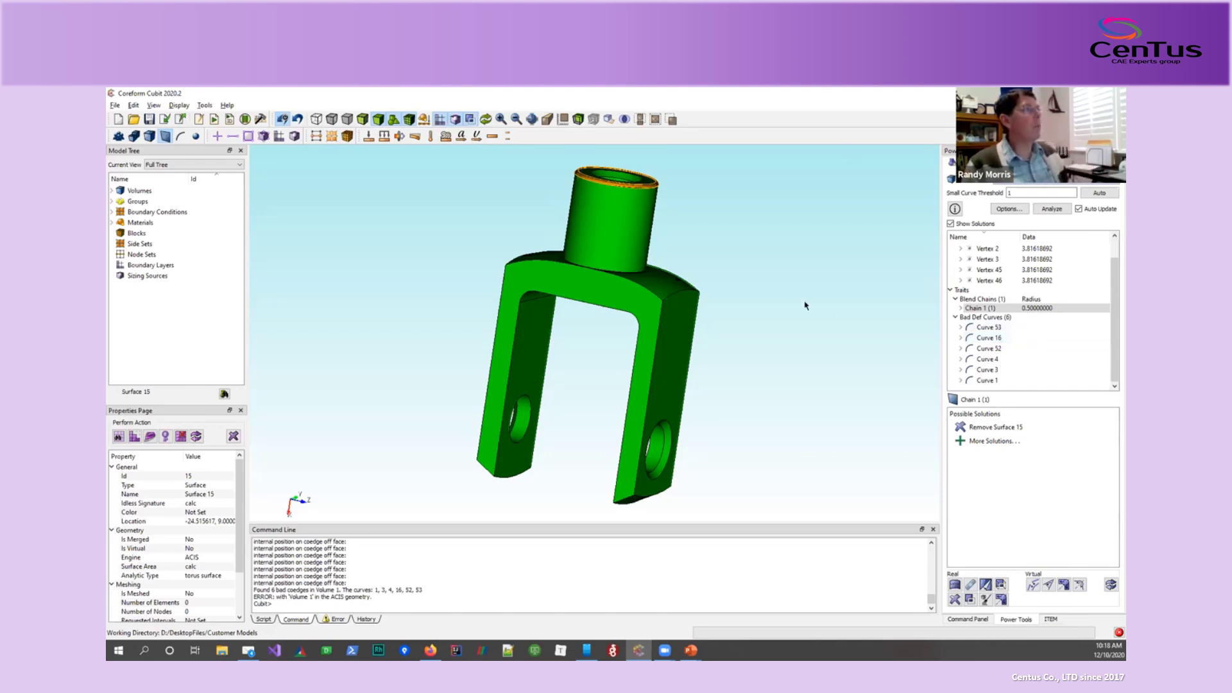
left_click_drag(652, 231, 627, 258)
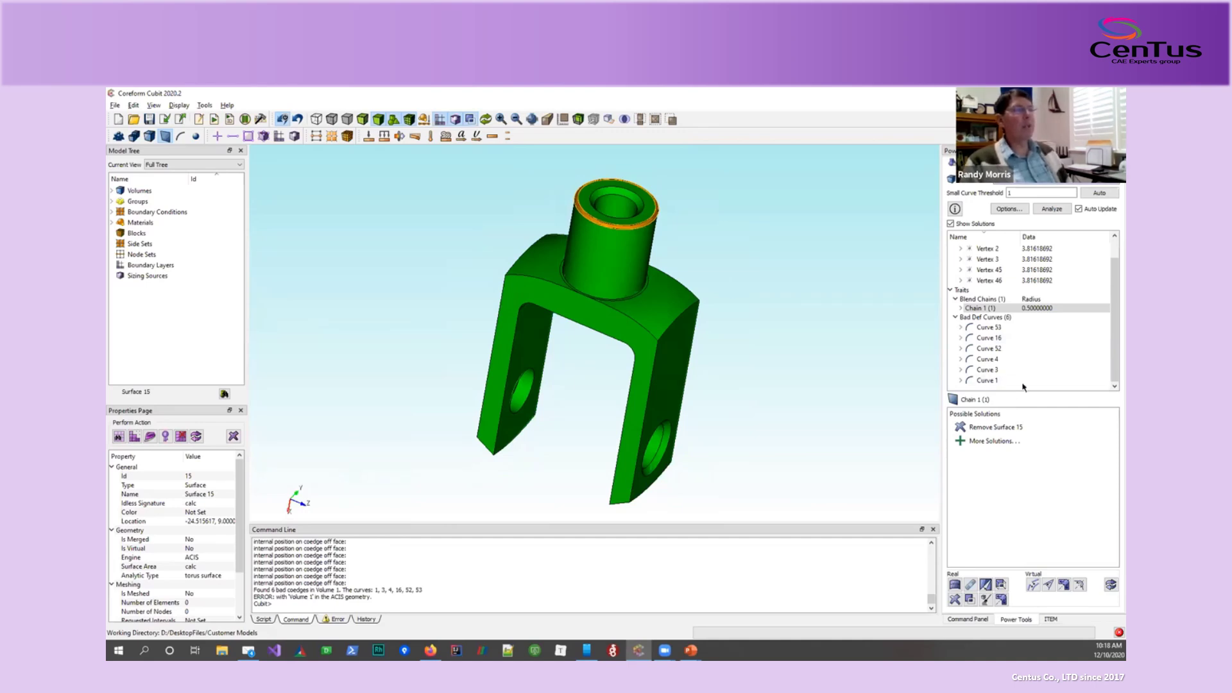
Locate the badly defined Curves 53, 16, 52 and 4 on the fork and check their suggested solutions.
left_click(992, 328)
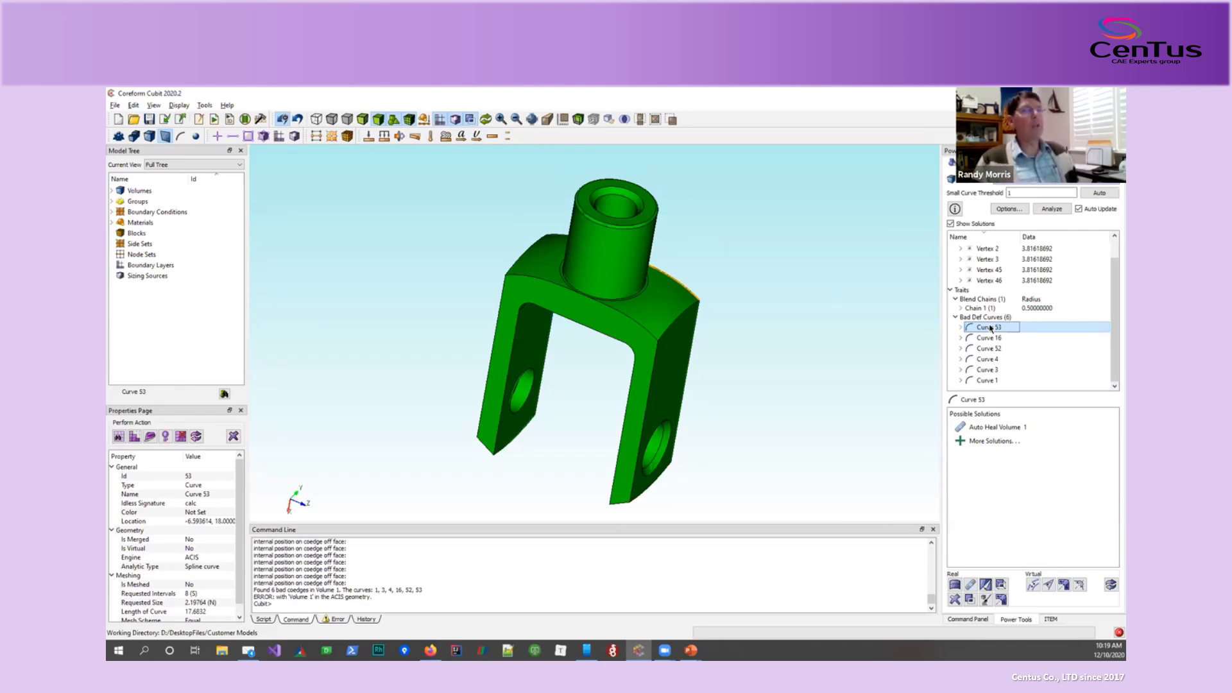
left_click(992, 339)
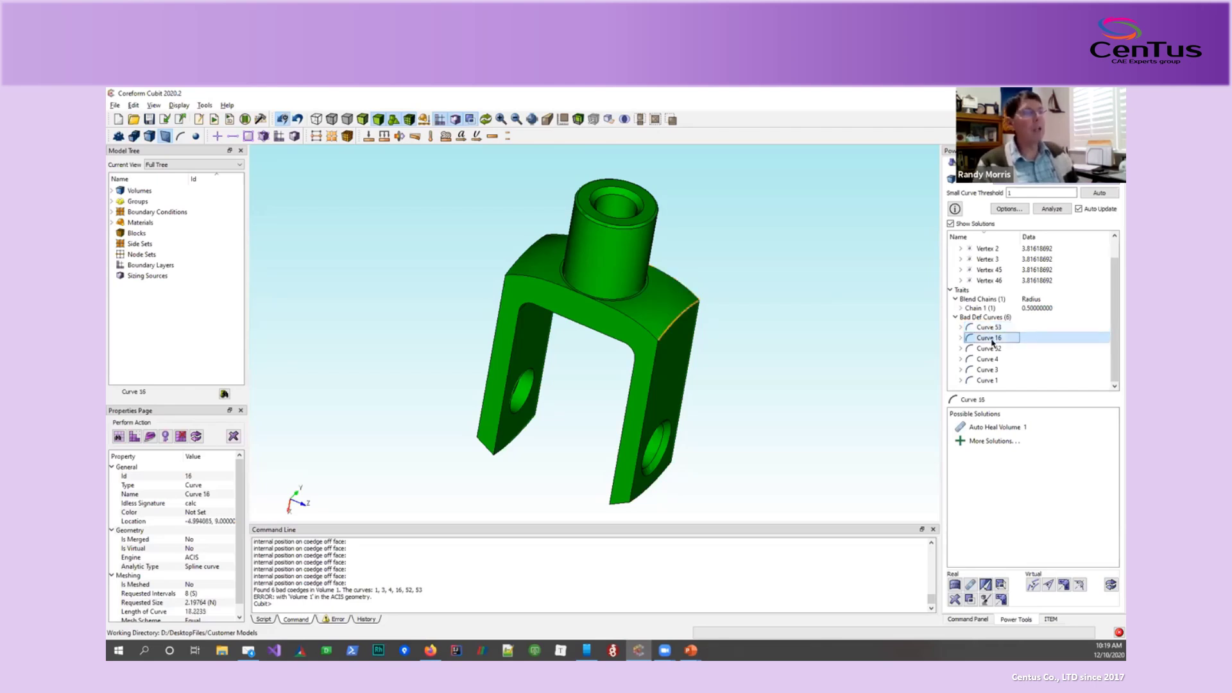
left_click(990, 350)
left_click(989, 360)
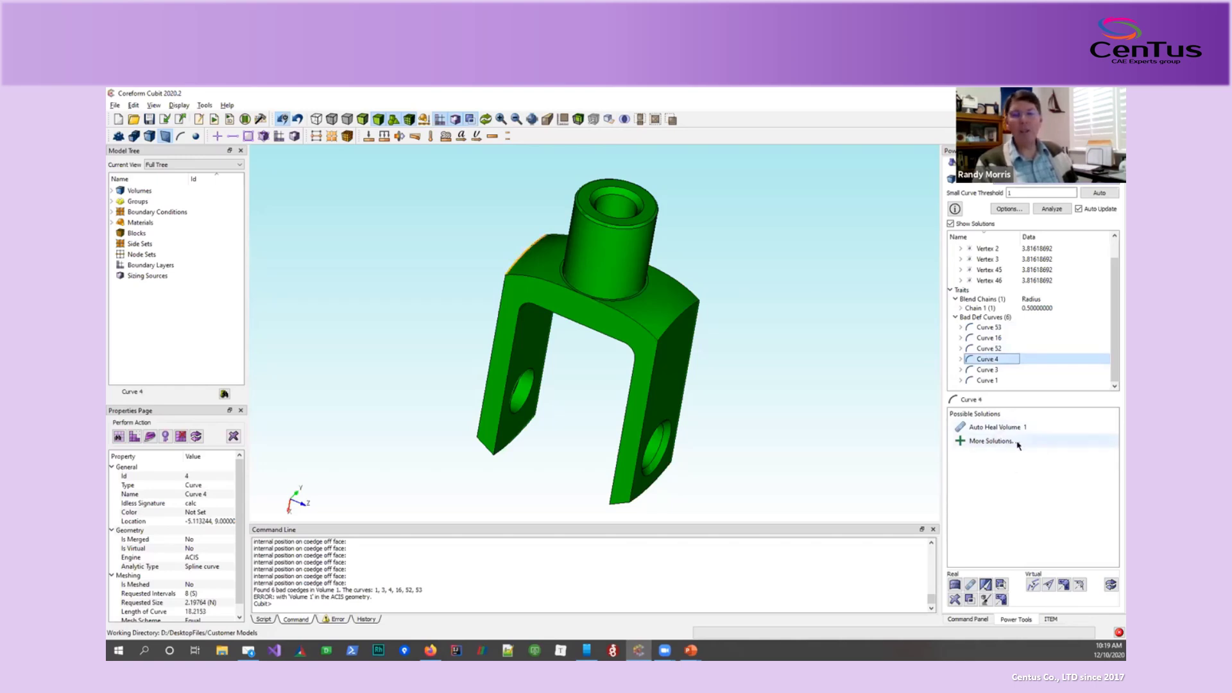
left_click(986, 329)
left_click(988, 337)
left_click(990, 349)
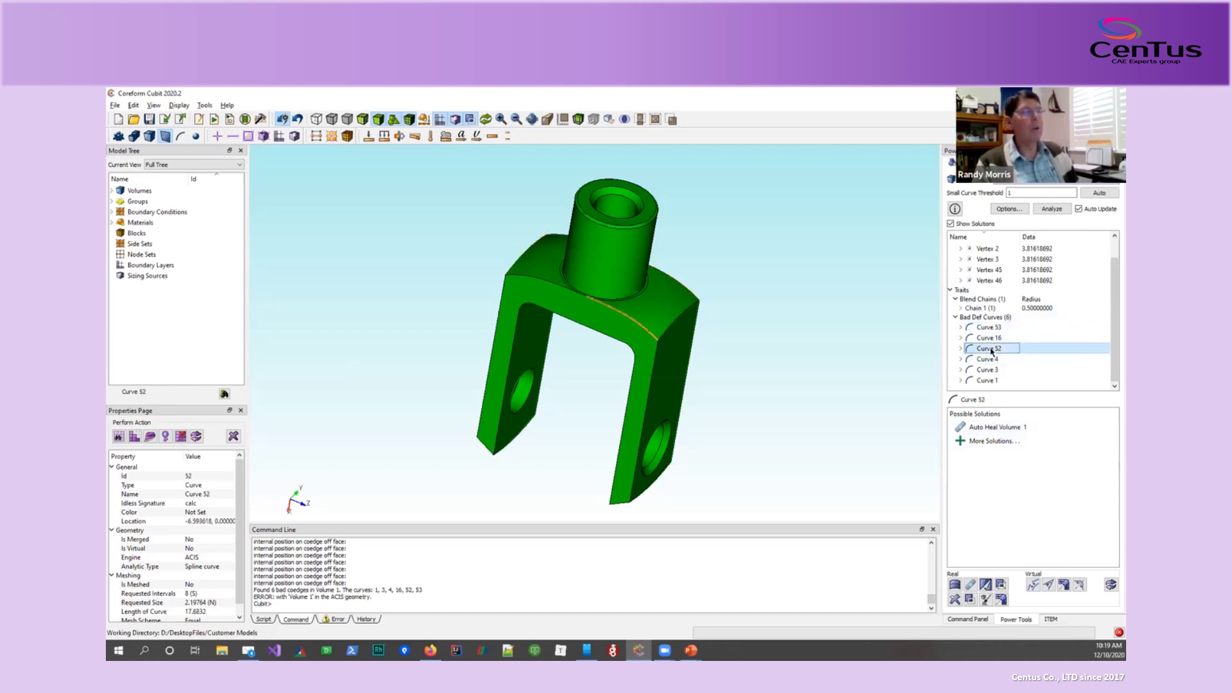
Open the Heal command for Volume 1 from the Auto Heal solution and show its Autoheal options.
left_click(1002, 428)
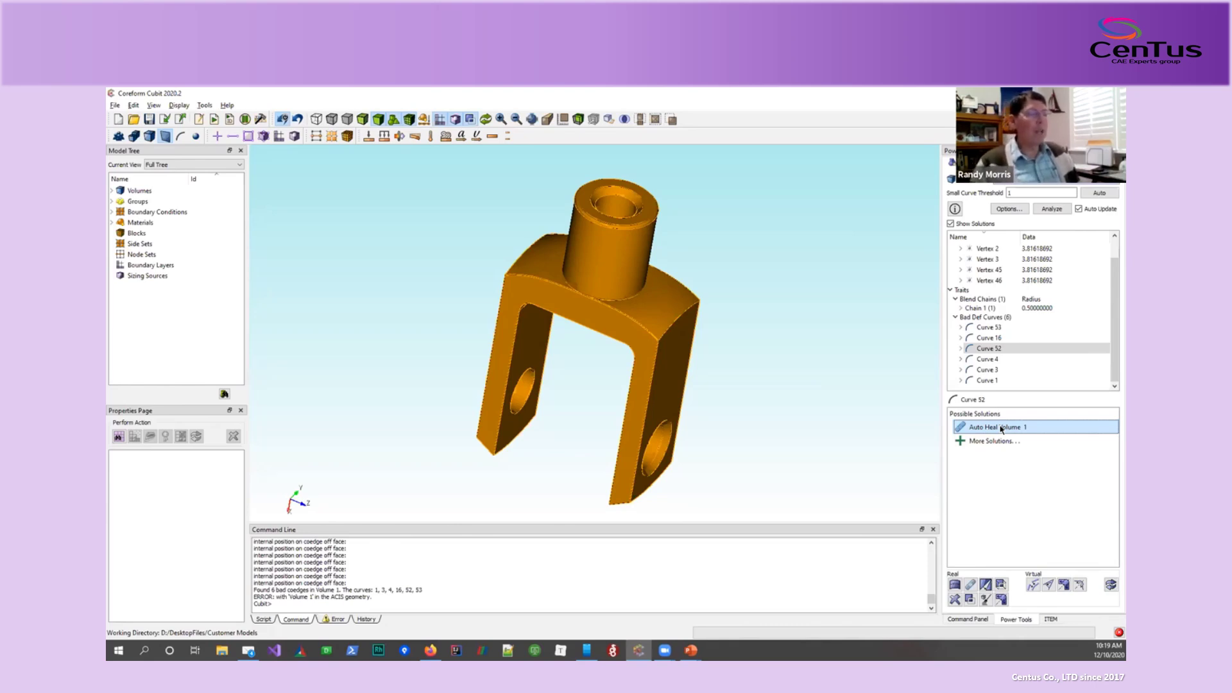
right_click(1002, 429)
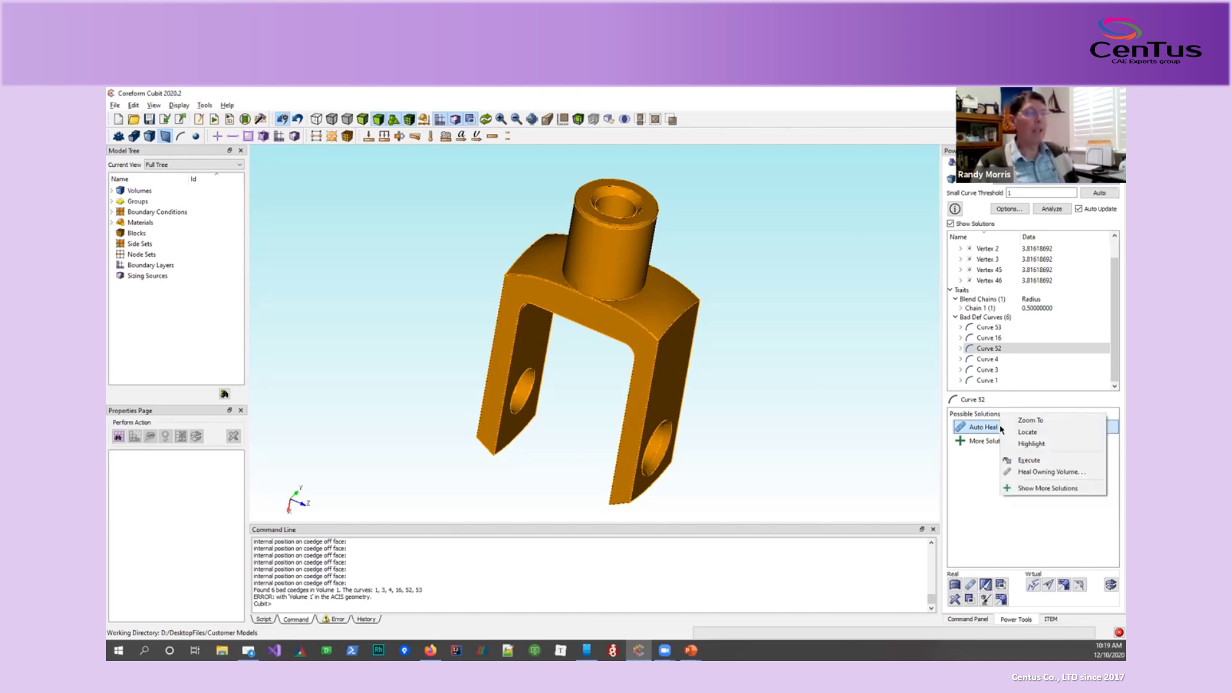
left_click(1069, 474)
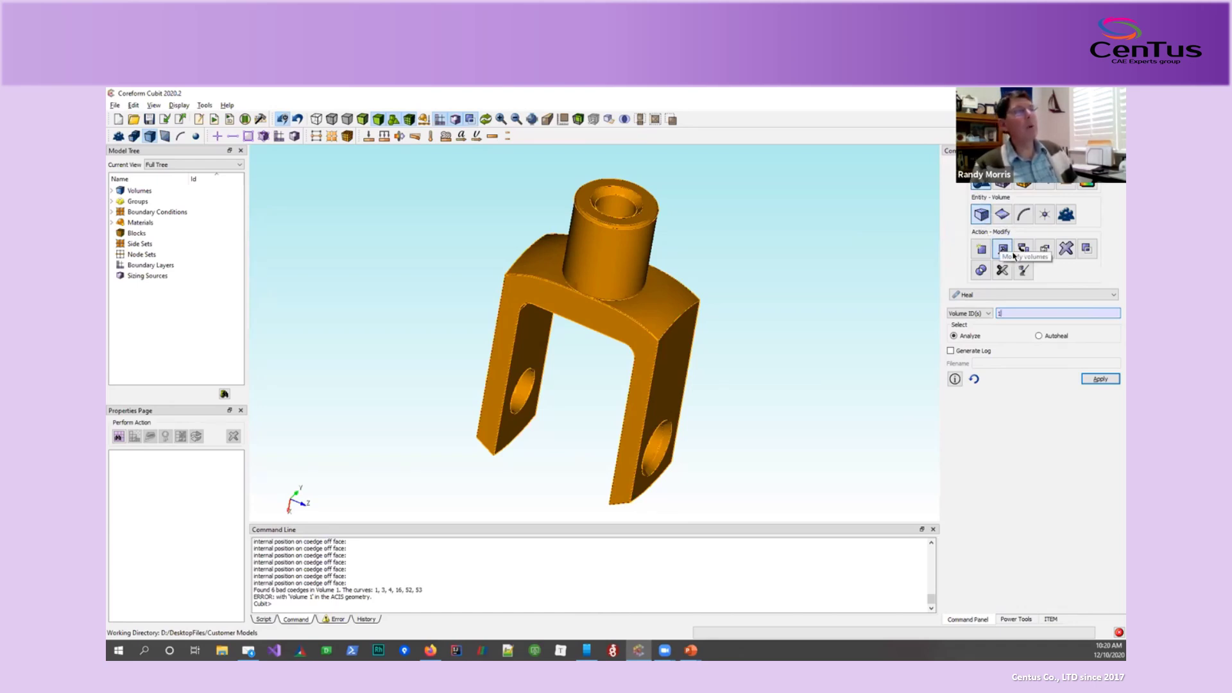
left_click(1006, 295)
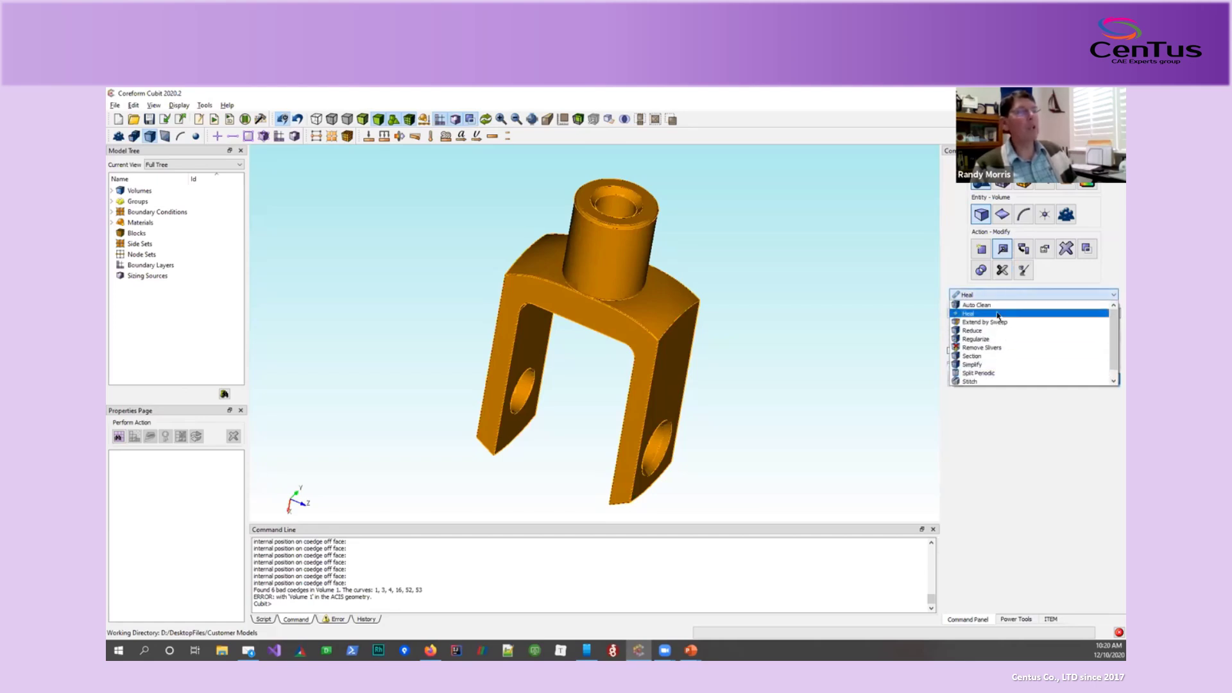
left_click(998, 314)
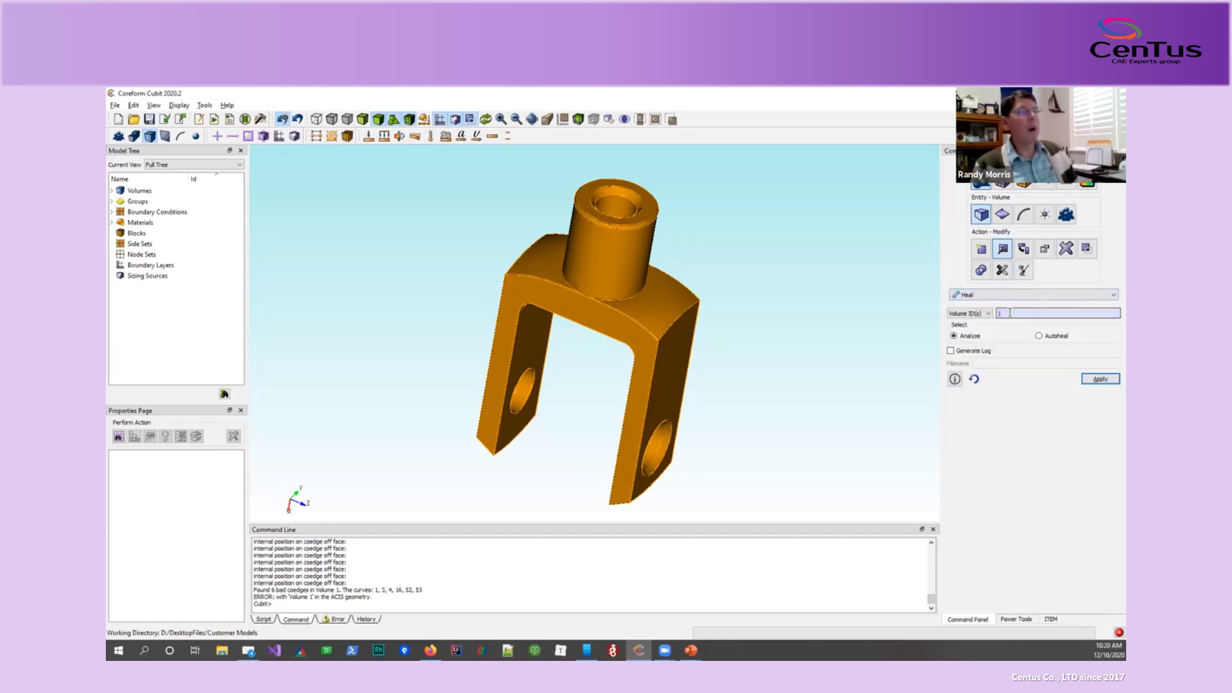
left_click(1042, 336)
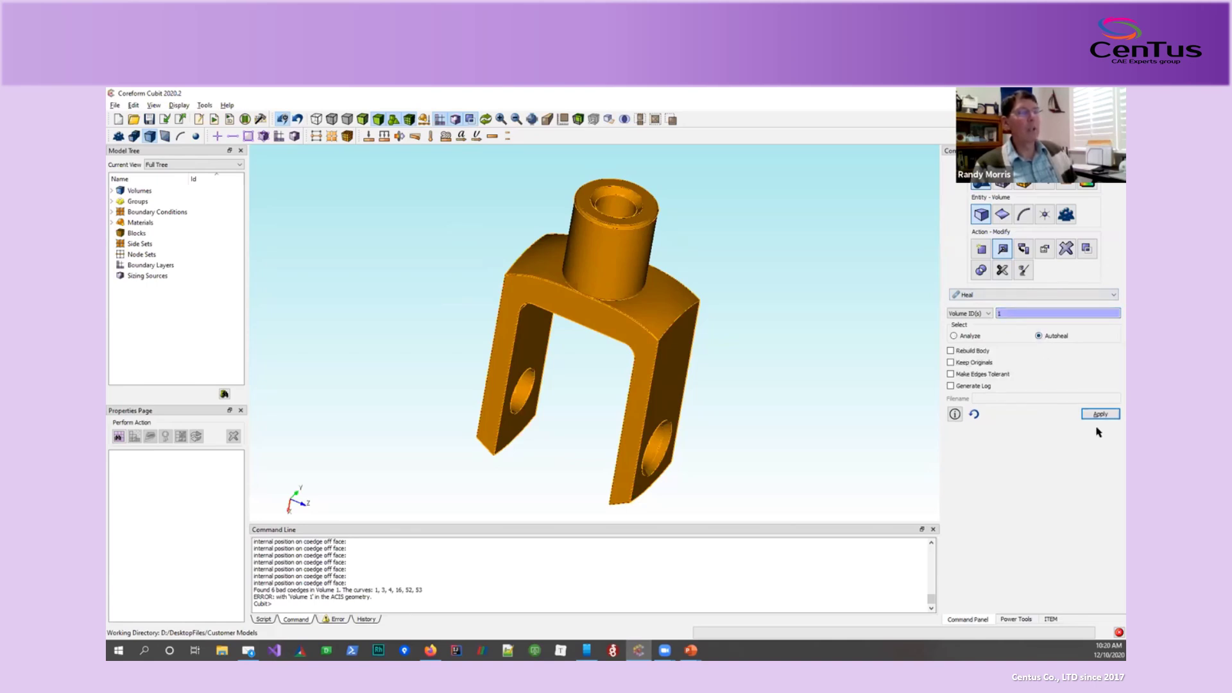
Execute the Auto Heal solution on Volume 1 from the bad curve's suggested solutions and inspect the fork's formerly bad curve.
left_click(1016, 619)
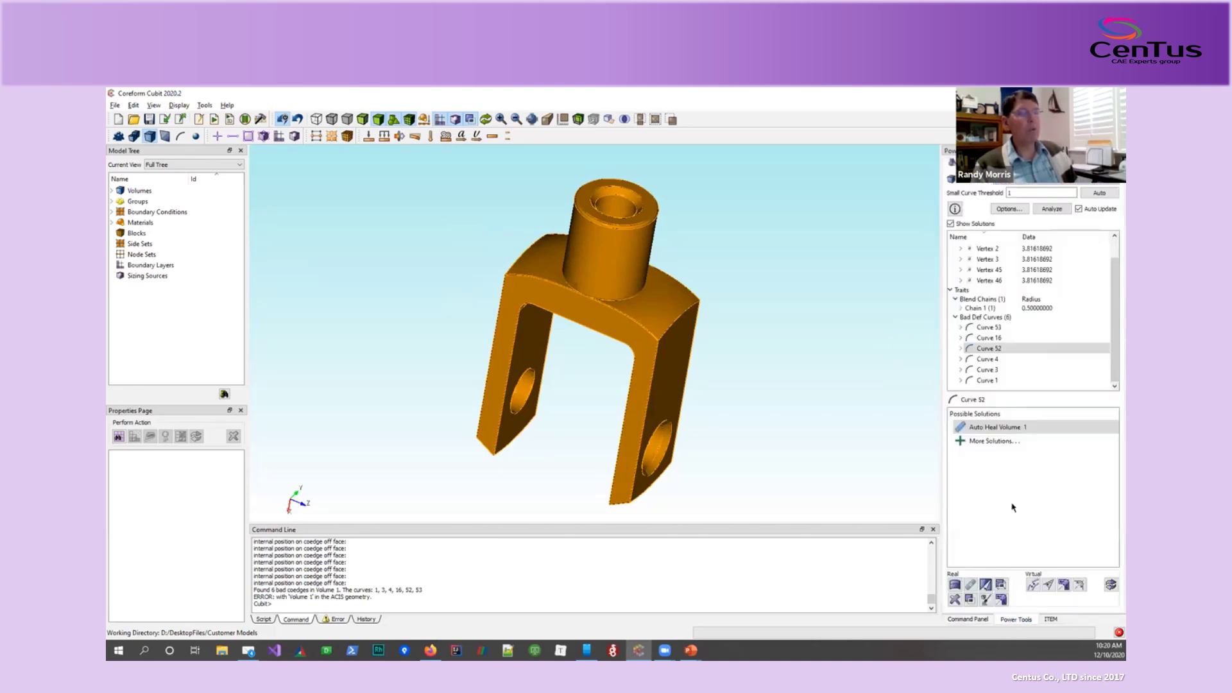
left_click(984, 427)
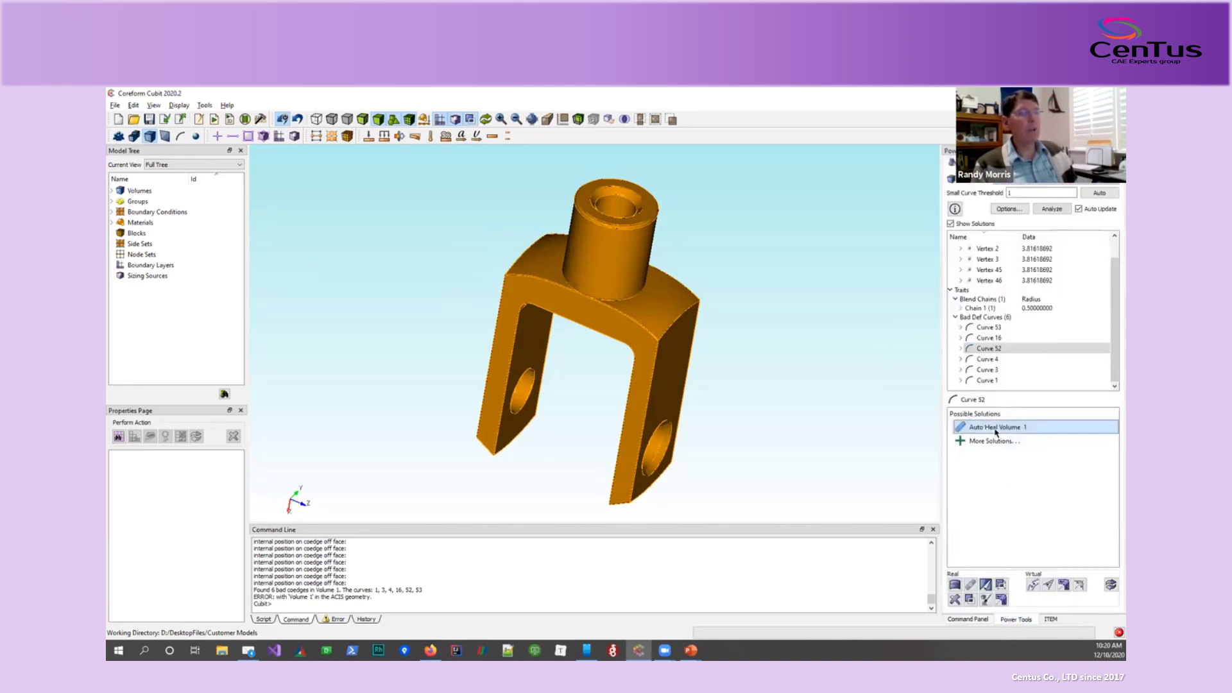
right_click(996, 433)
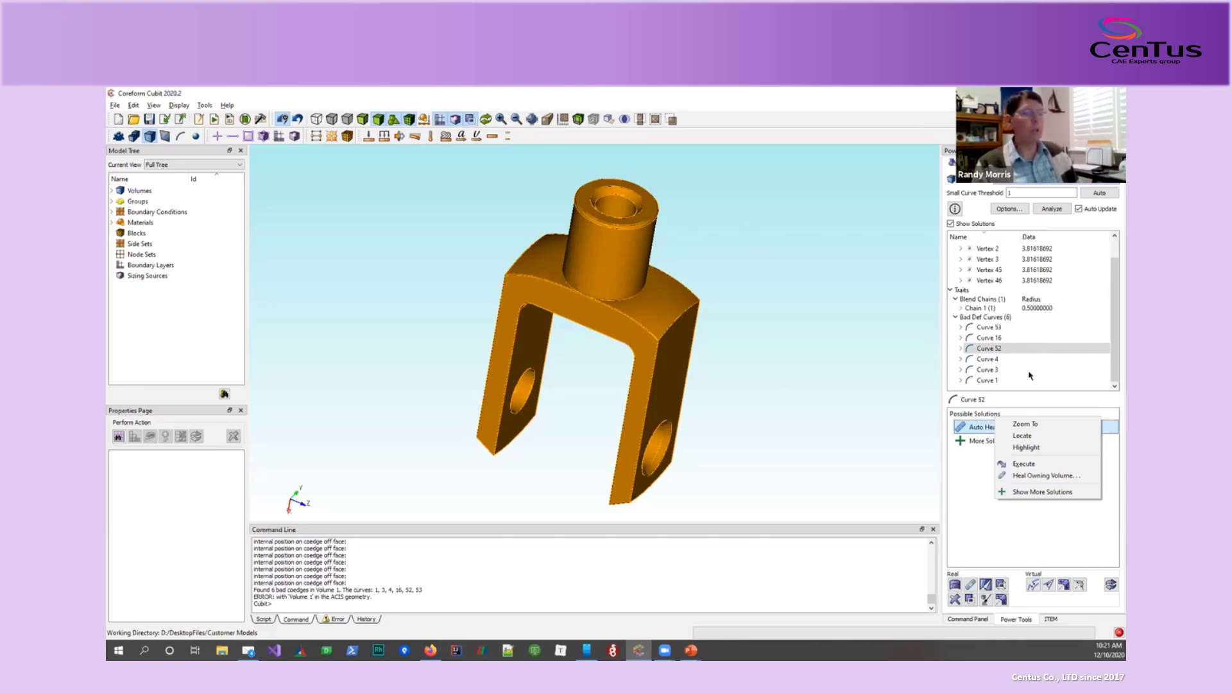
left_click(1027, 464)
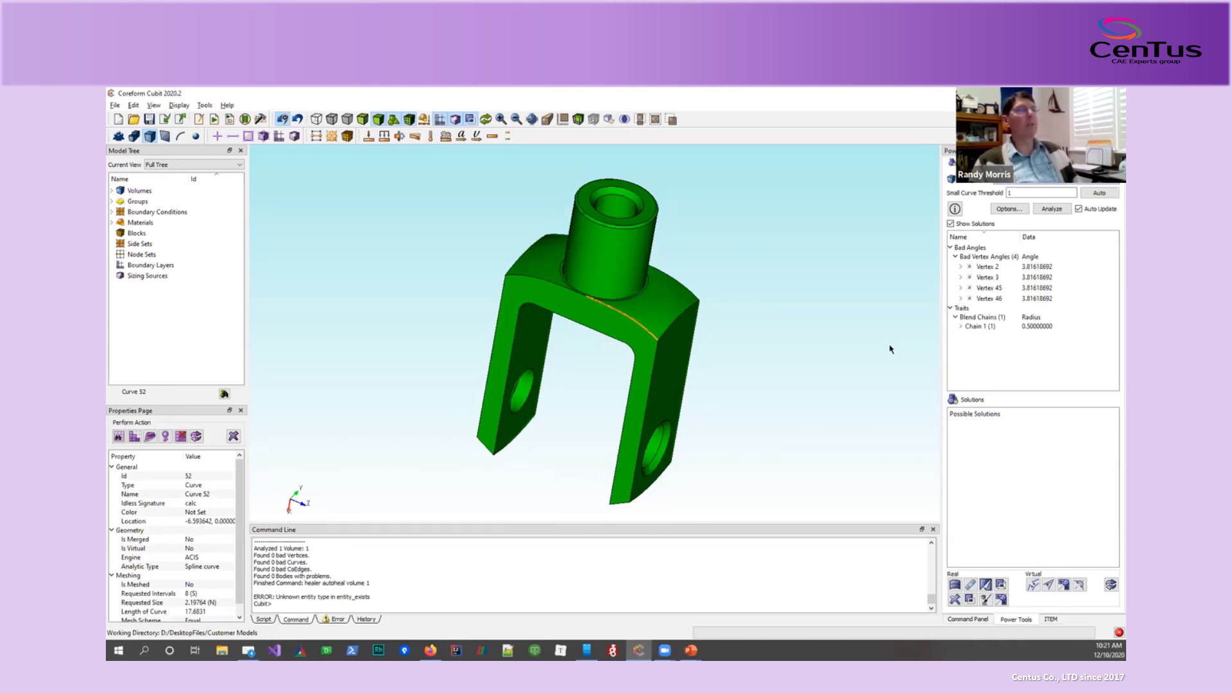
left_click_drag(629, 283, 691, 300)
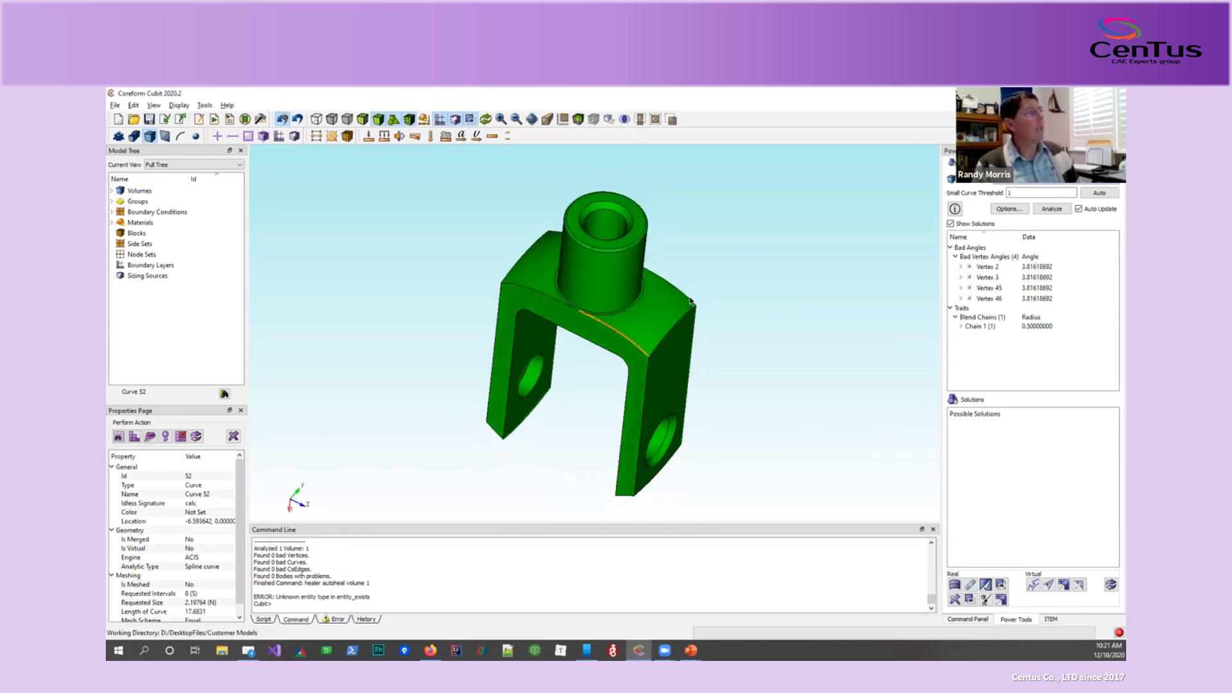
left_click(718, 298)
left_click_drag(623, 283, 617, 297)
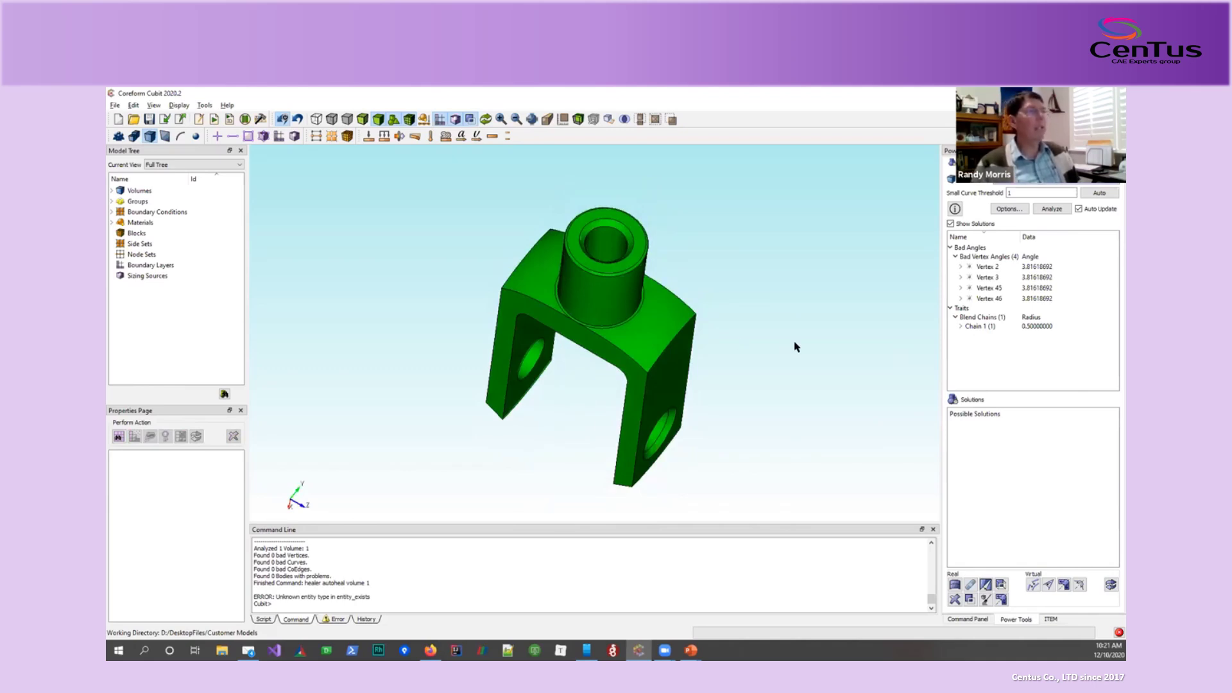
Locate the bad-angle Vertices 2 and 3 where the cylinder meets the edges of the fork.
left_click(986, 267)
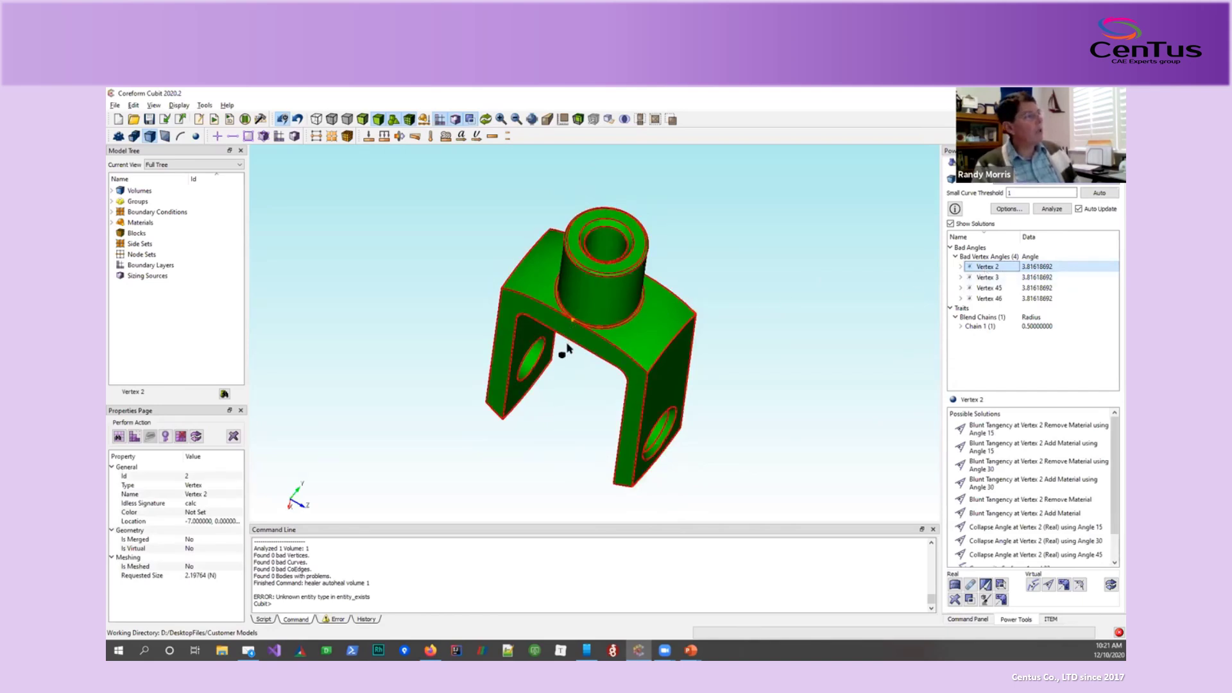
left_click(556, 375)
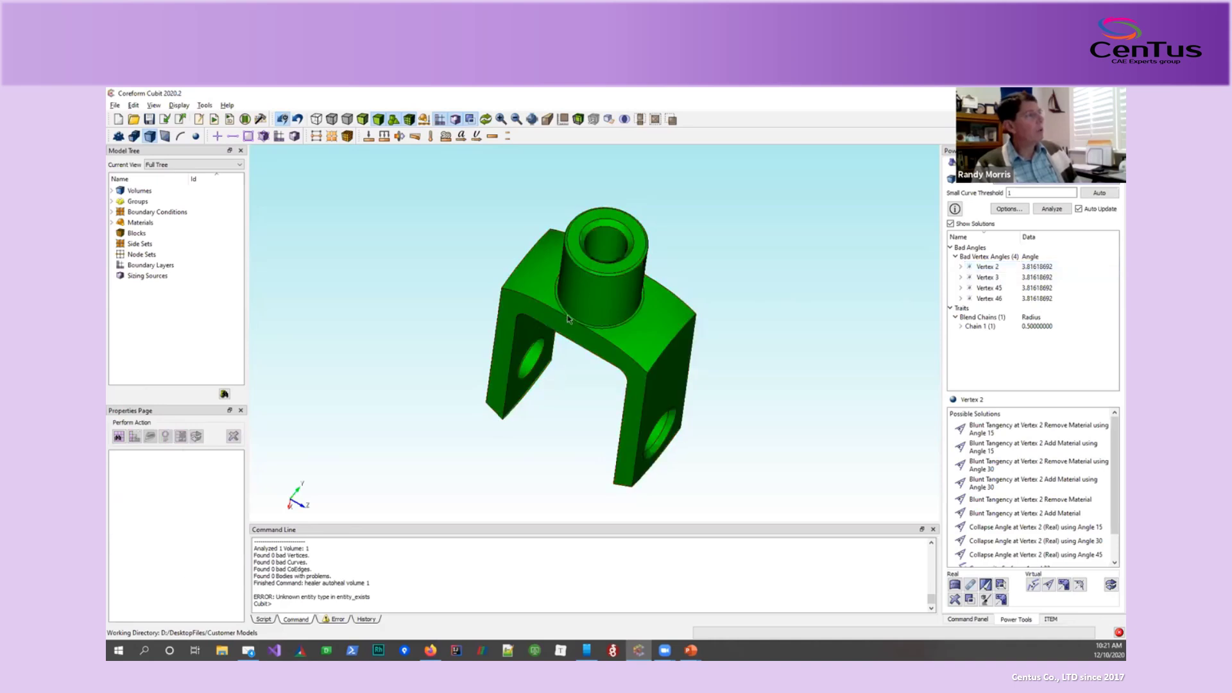
left_click(987, 268)
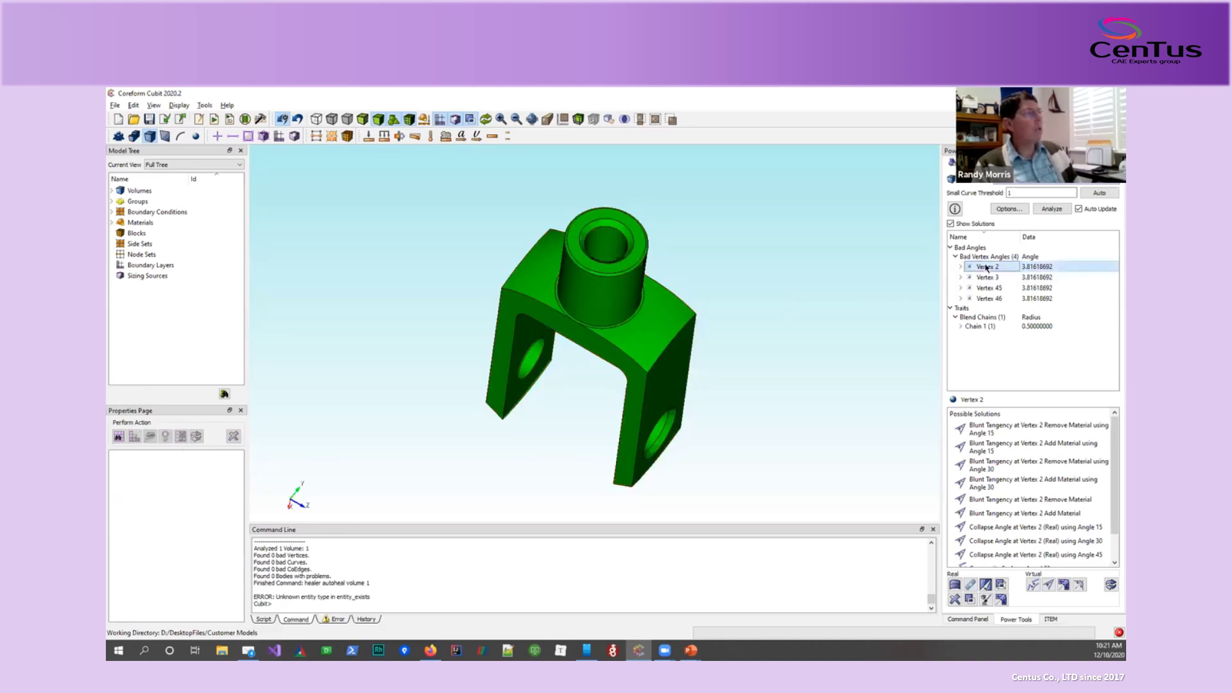
left_click(986, 278)
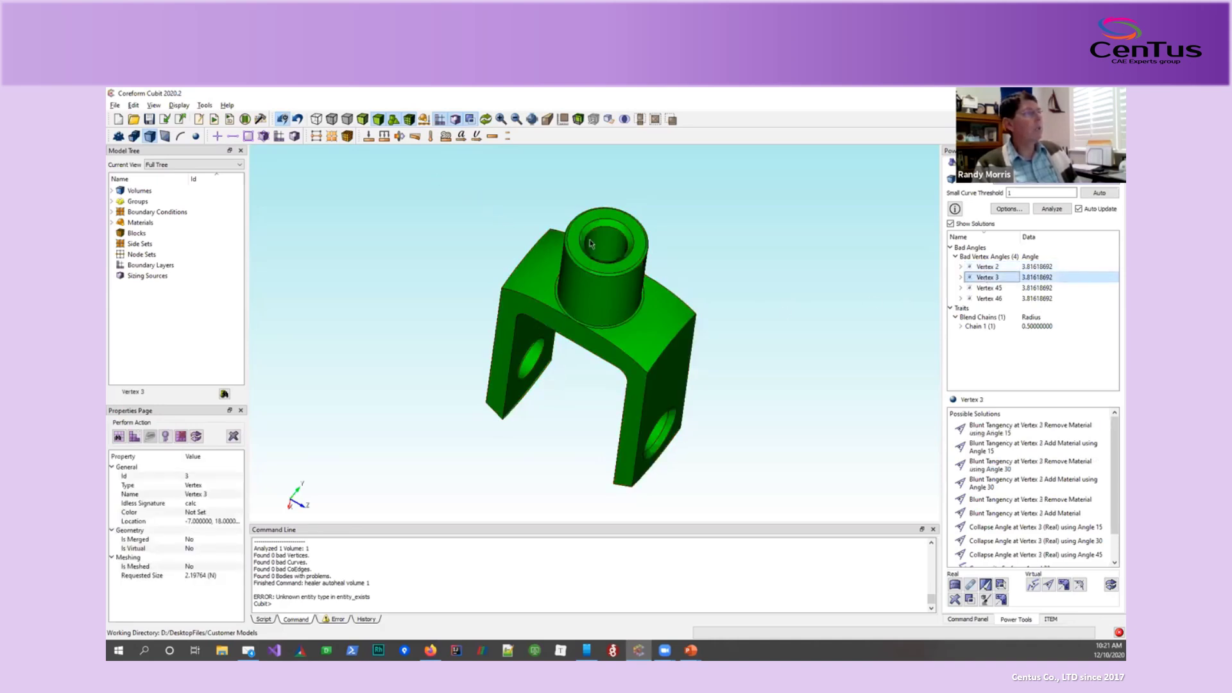
left_click_drag(591, 244, 642, 302)
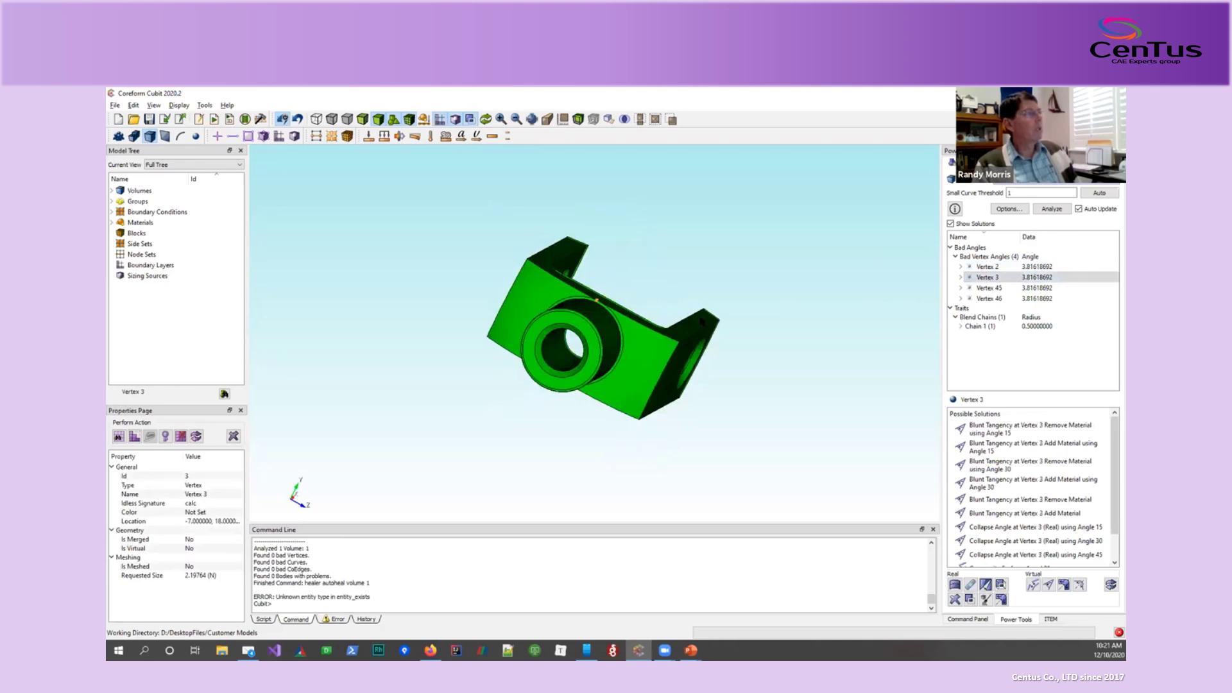
Locate Vertices 45 and 46 and go back through all four bad-angle vertices to compare their positions.
left_click(984, 288)
left_click(982, 299)
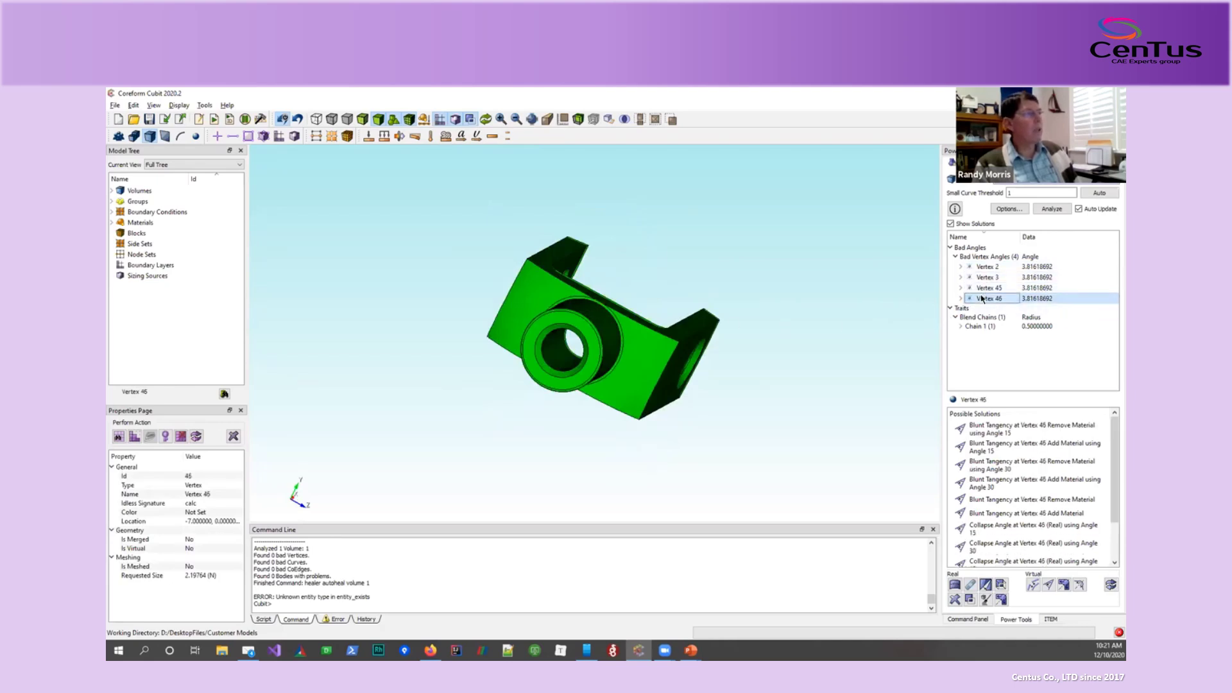
key("Up")
key("Up")
key("Up")
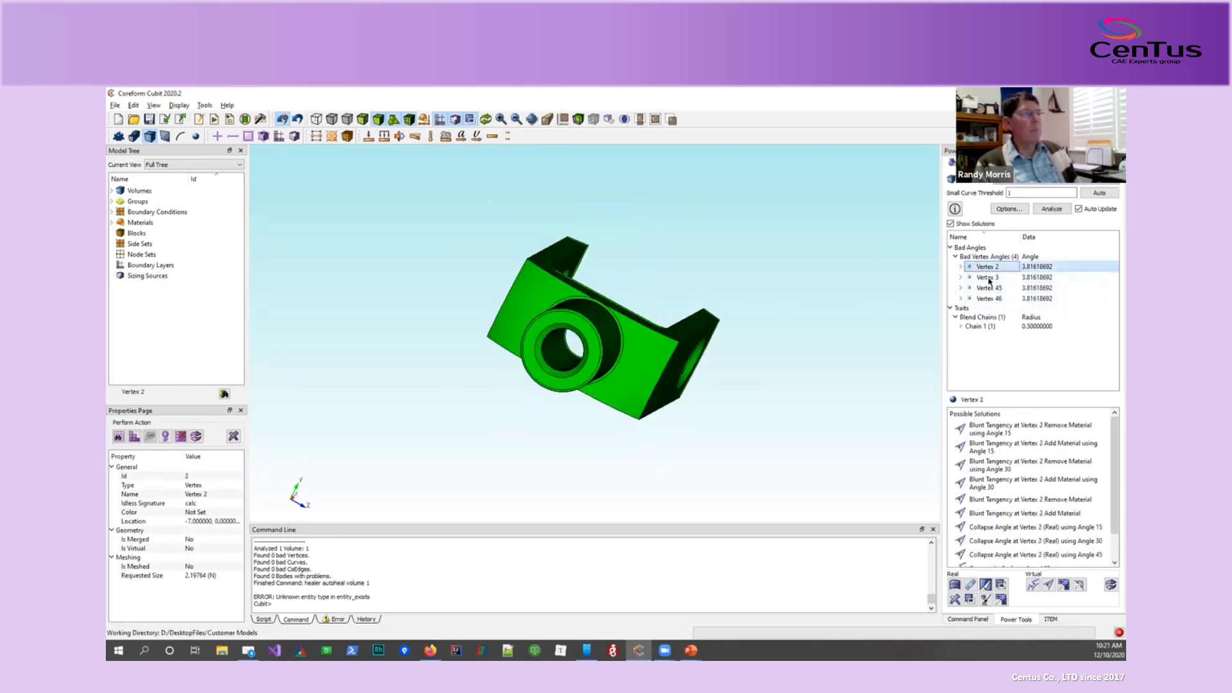
left_click(989, 279)
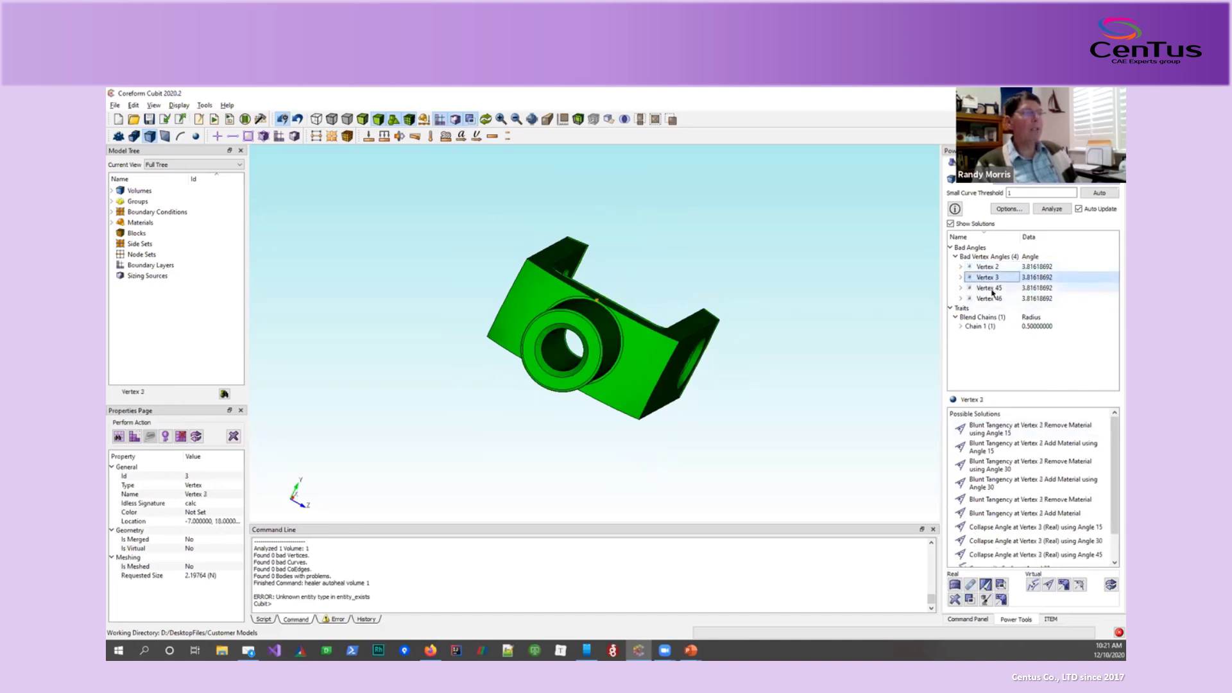
left_click(991, 299)
key("Up")
key("Up")
key("Up")
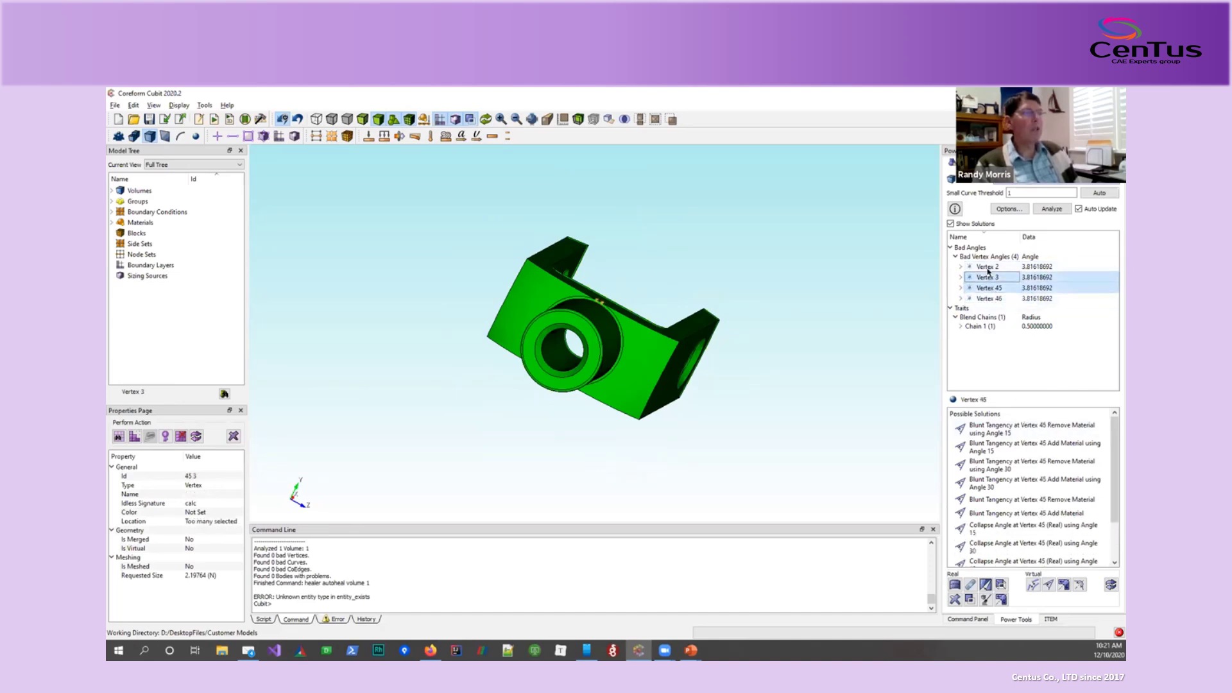
Review the suggested solutions for Vertex 2 and examine which faces Composite Surfaces 1 and 23 would combine.
left_click(1111, 435)
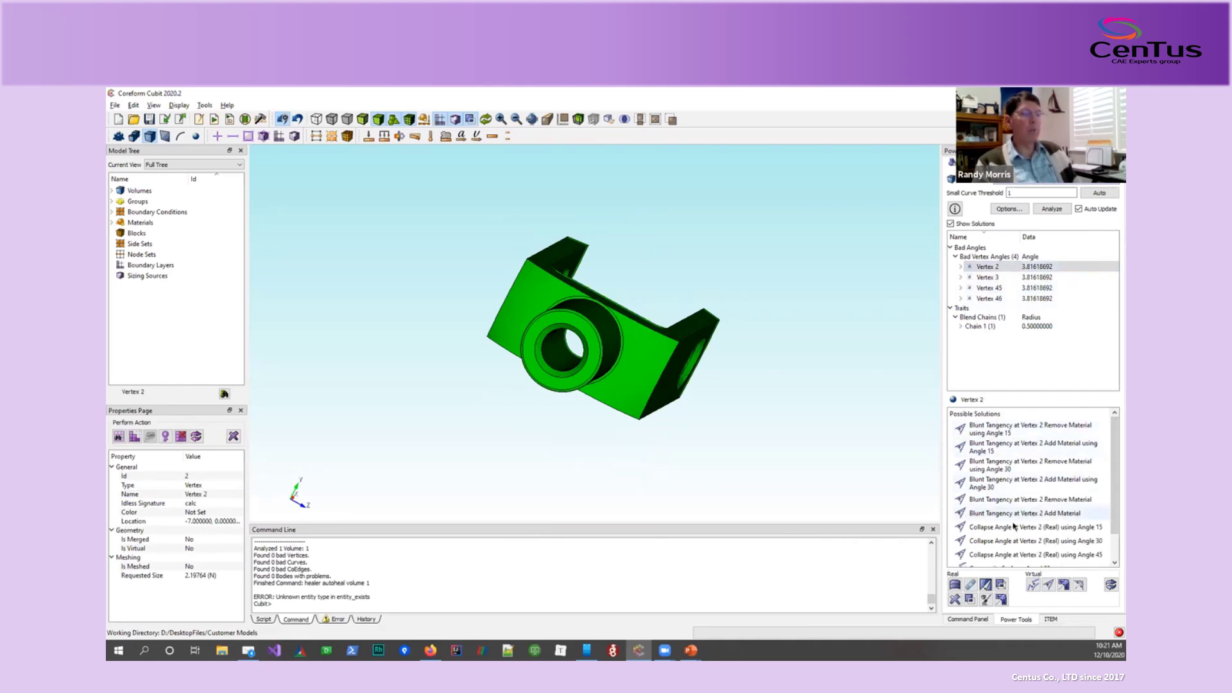
left_click_drag(1111, 493, 1110, 524)
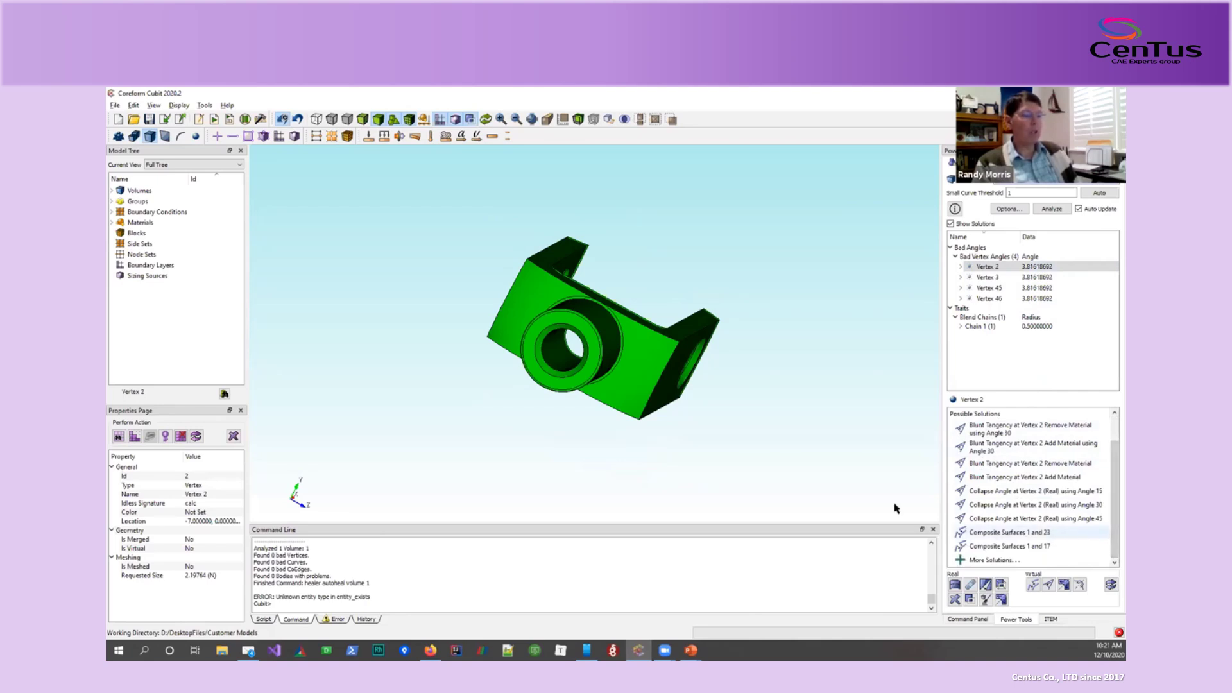
middle_click_drag(588, 357, 613, 283)
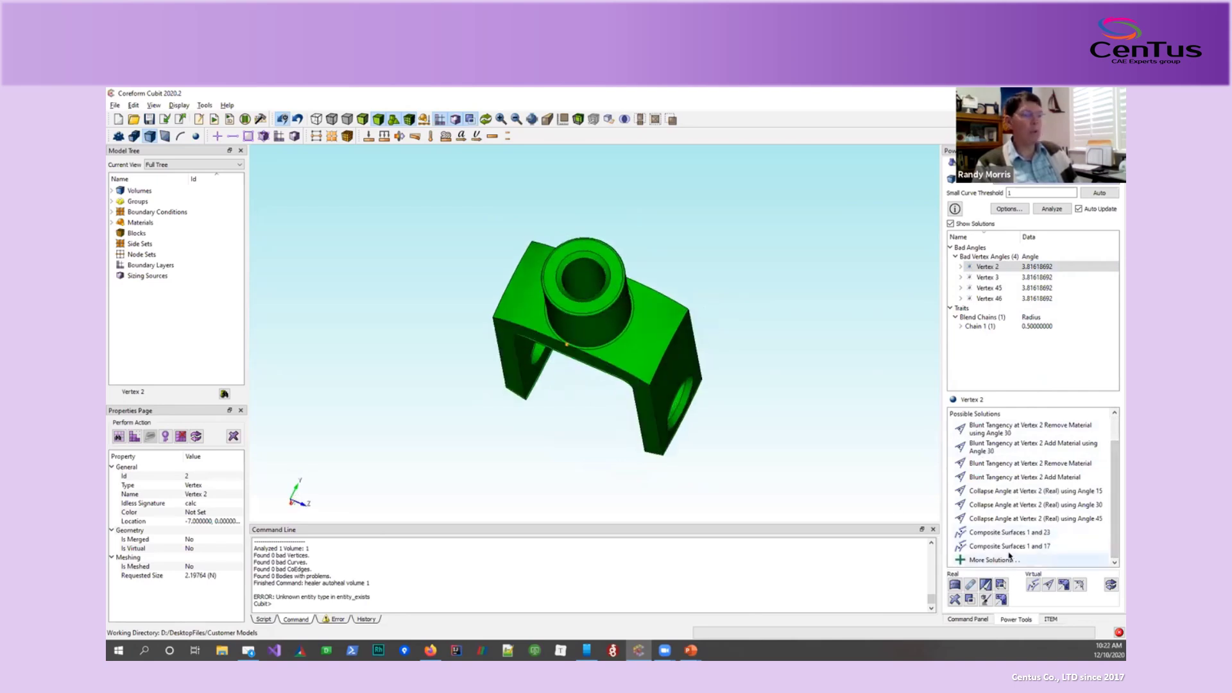
left_click(1010, 532)
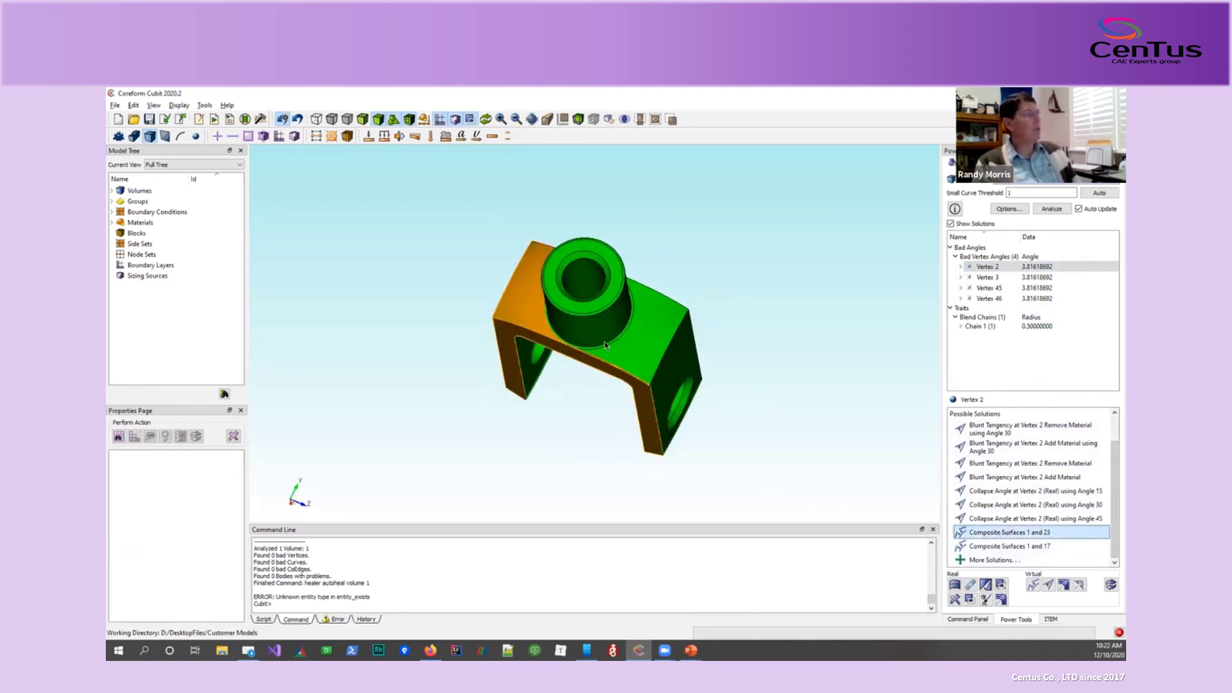
middle_click_drag(606, 345, 476, 292)
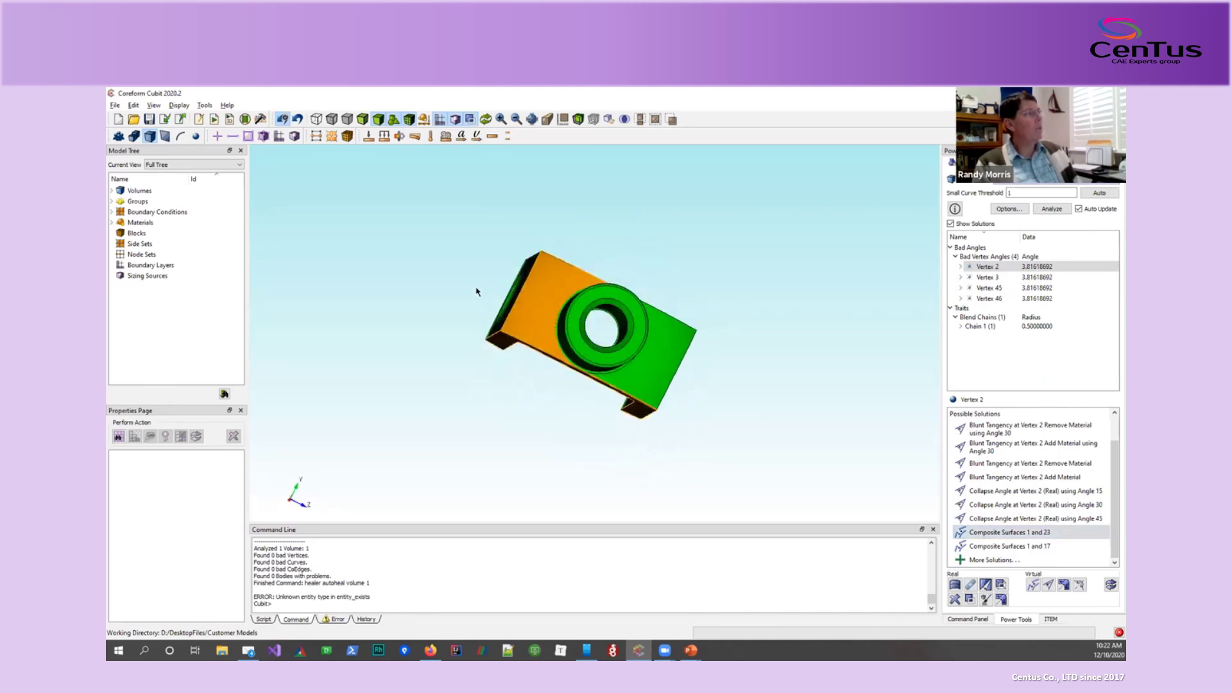
middle_click_drag(648, 376, 646, 348)
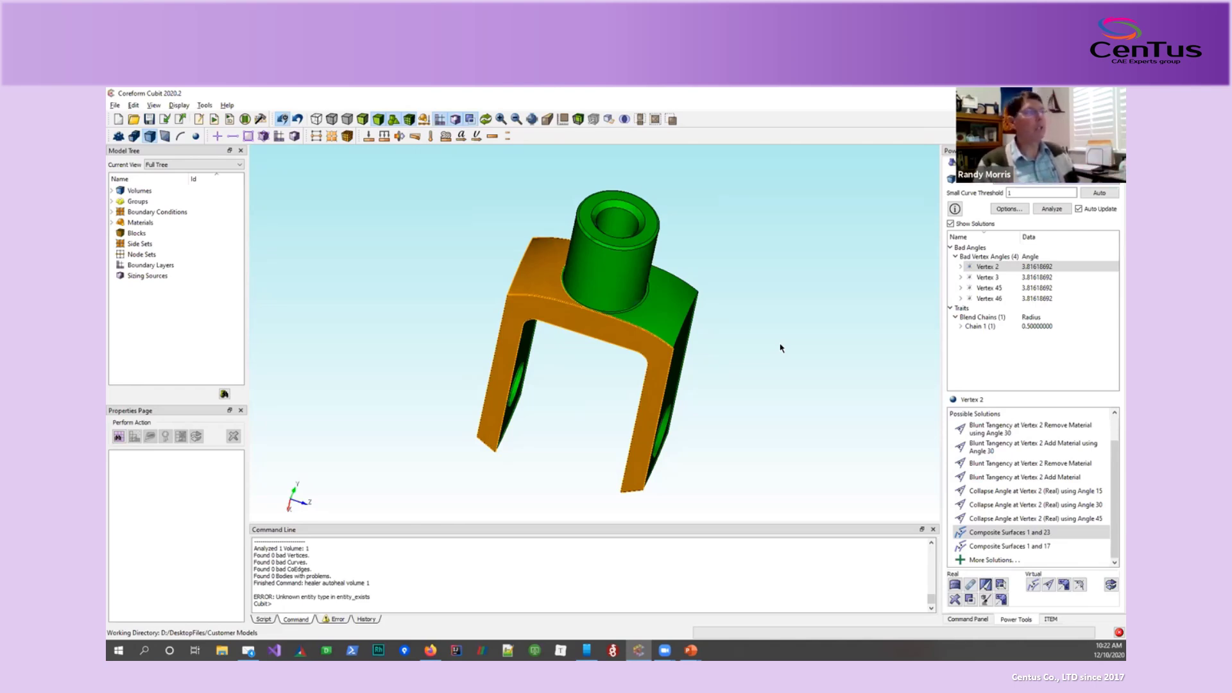
middle_click_drag(661, 336, 663, 349)
left_click(777, 331)
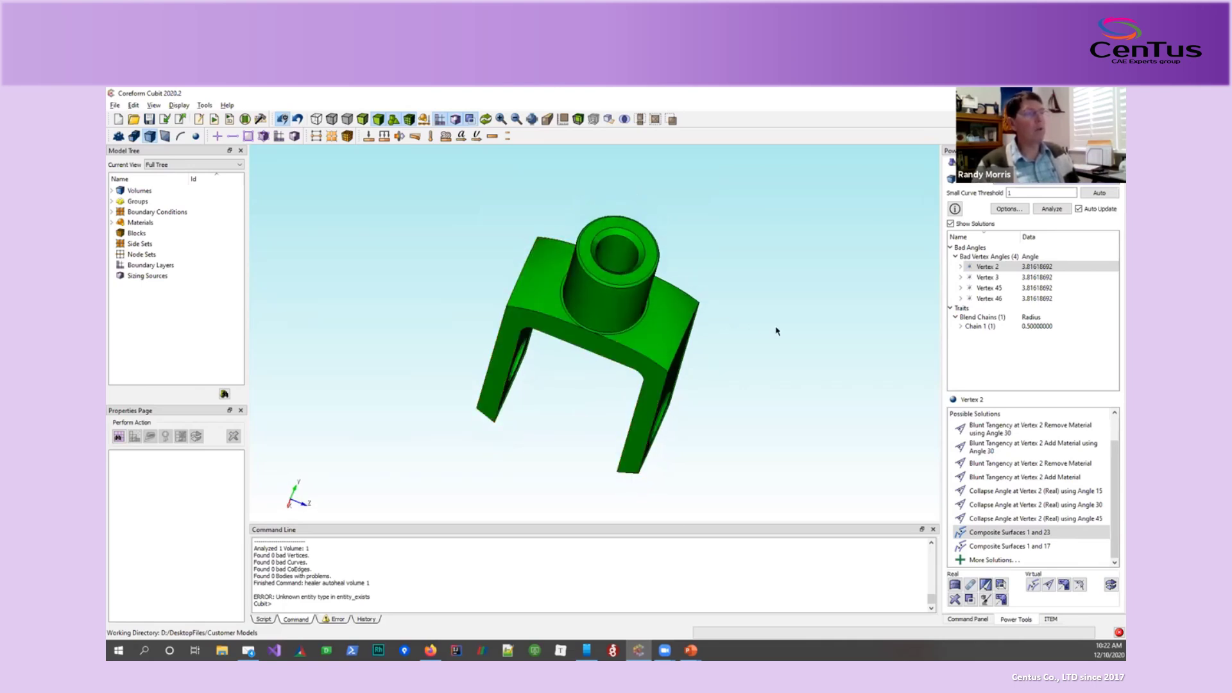
Check the suggested solution for blend Chain 1 and preview the removal of Surface 15.
left_click(972, 328)
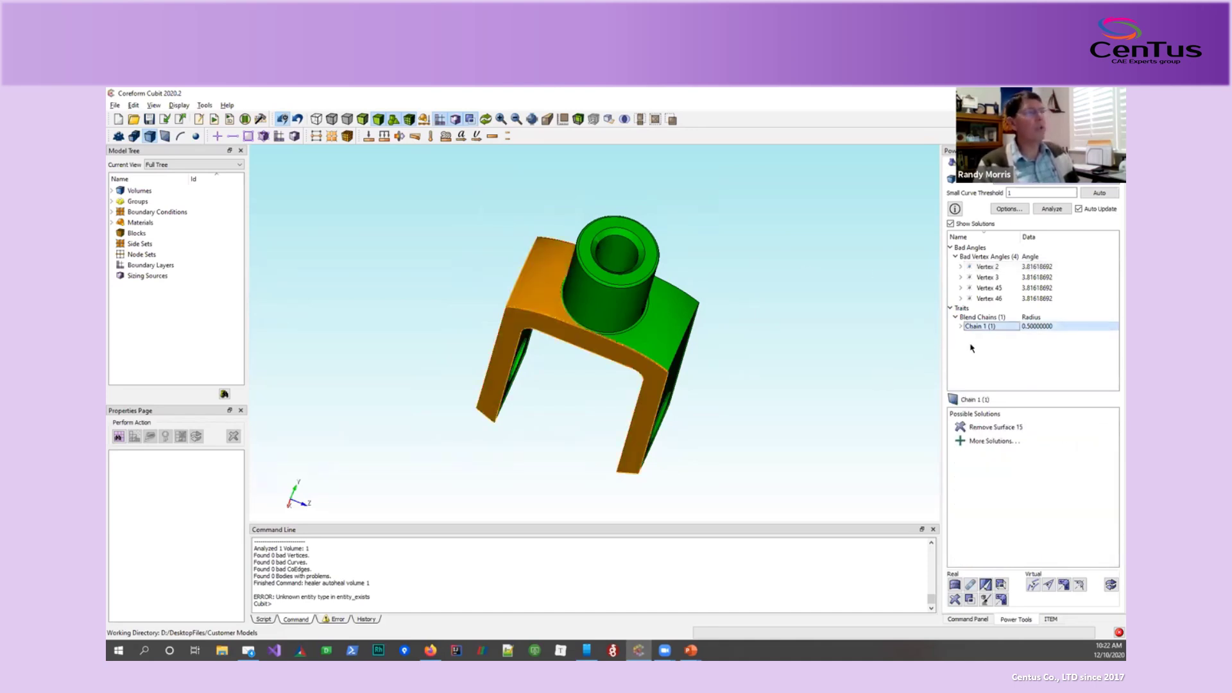
left_click(888, 342)
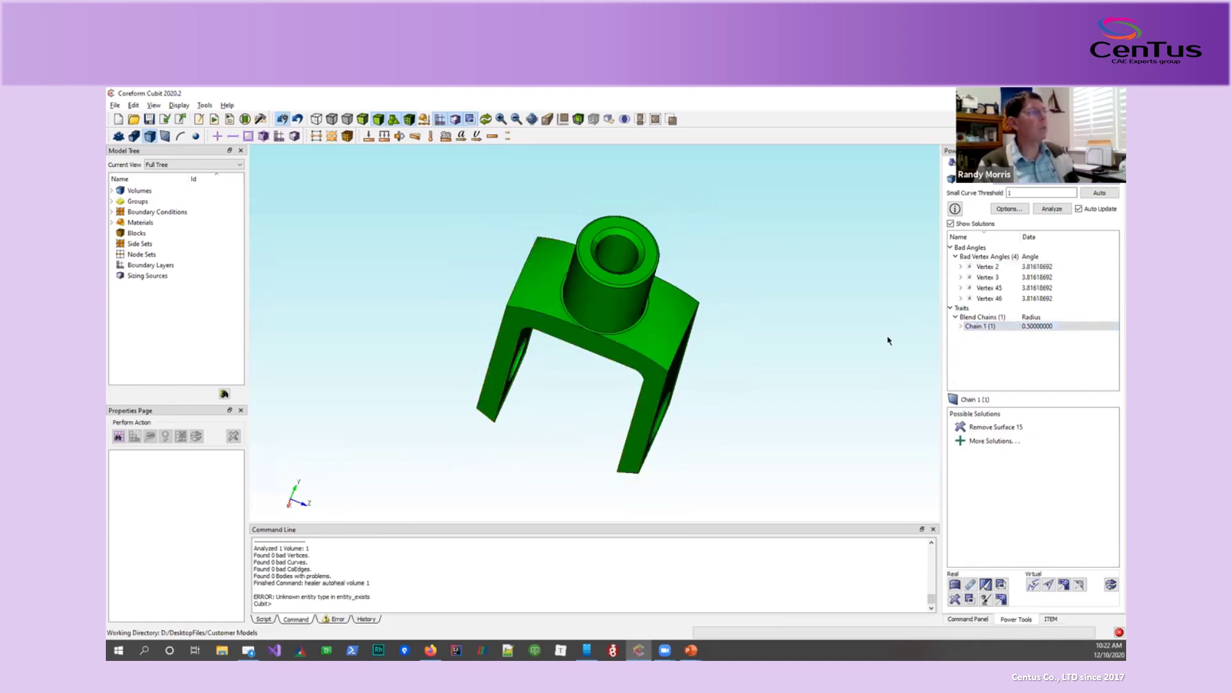
left_click(985, 328)
left_click_drag(823, 302, 847, 372)
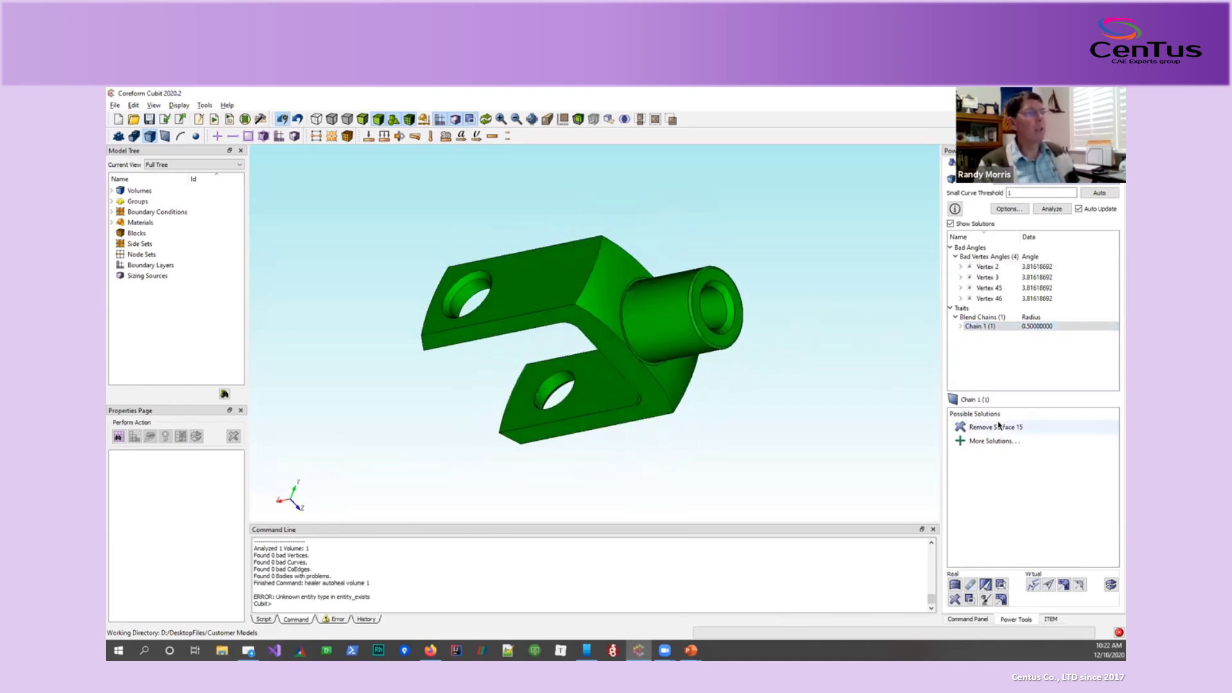
left_click(1001, 427)
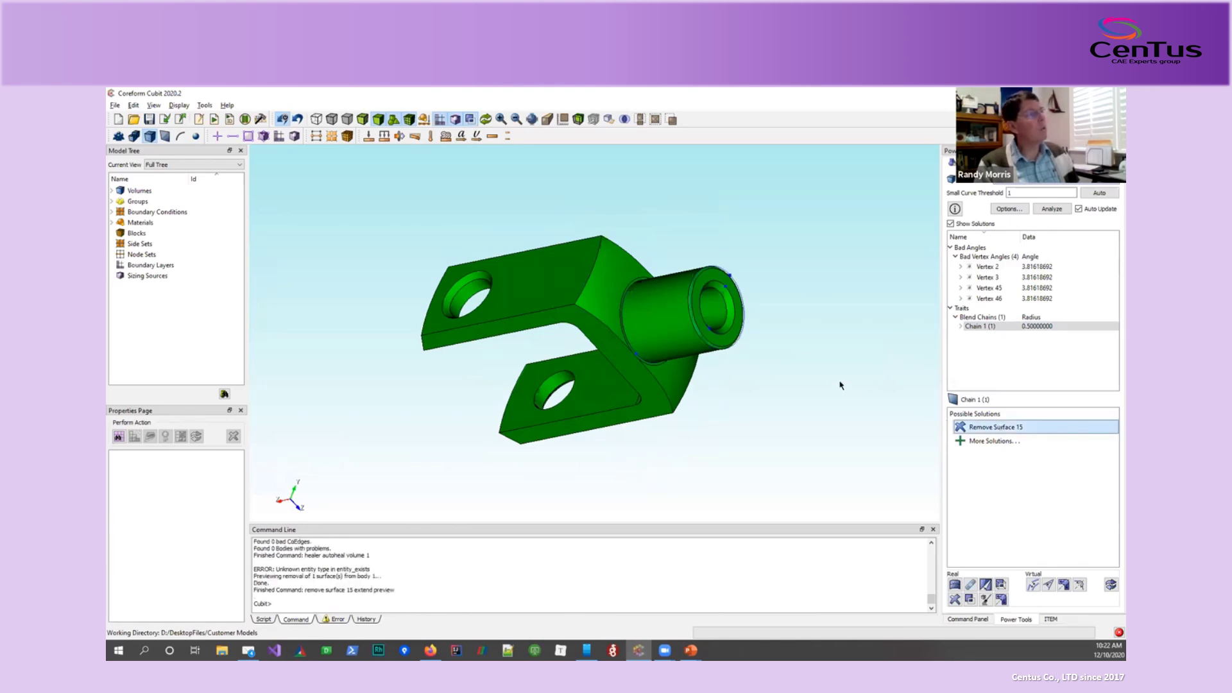
Draw only Surface 15 from Chain 1 to examine its shape, and redisplay the whole model.
left_click(963, 327)
left_click(984, 337)
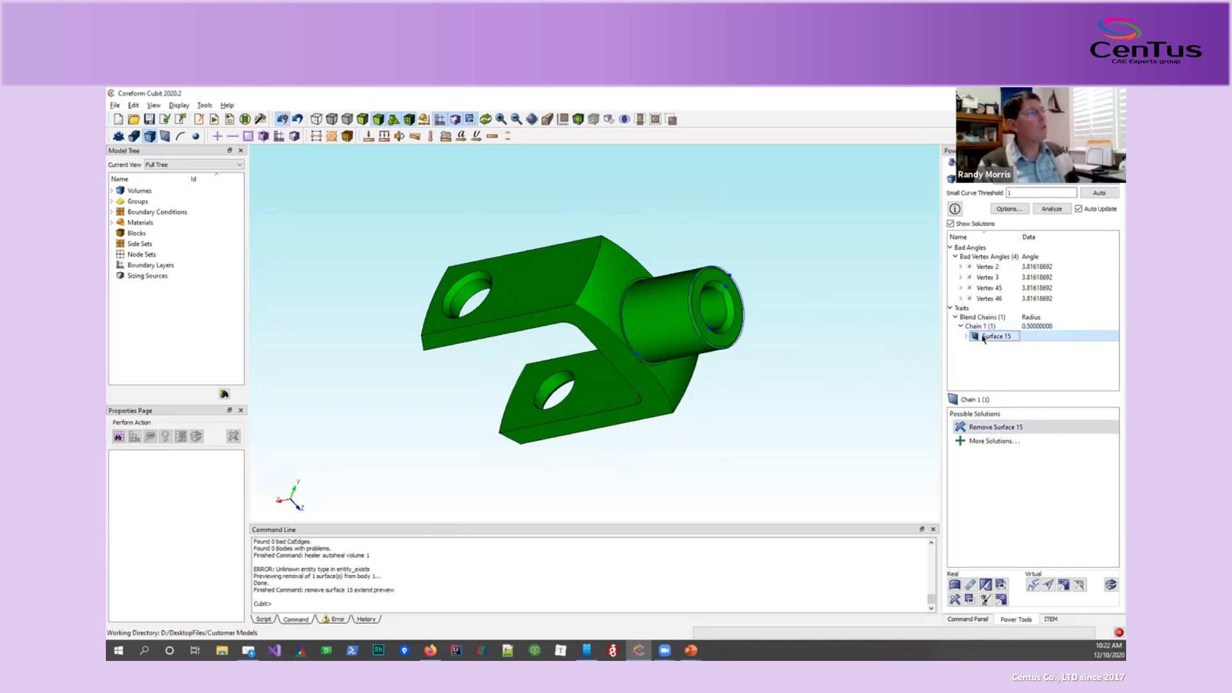
right_click(984, 338)
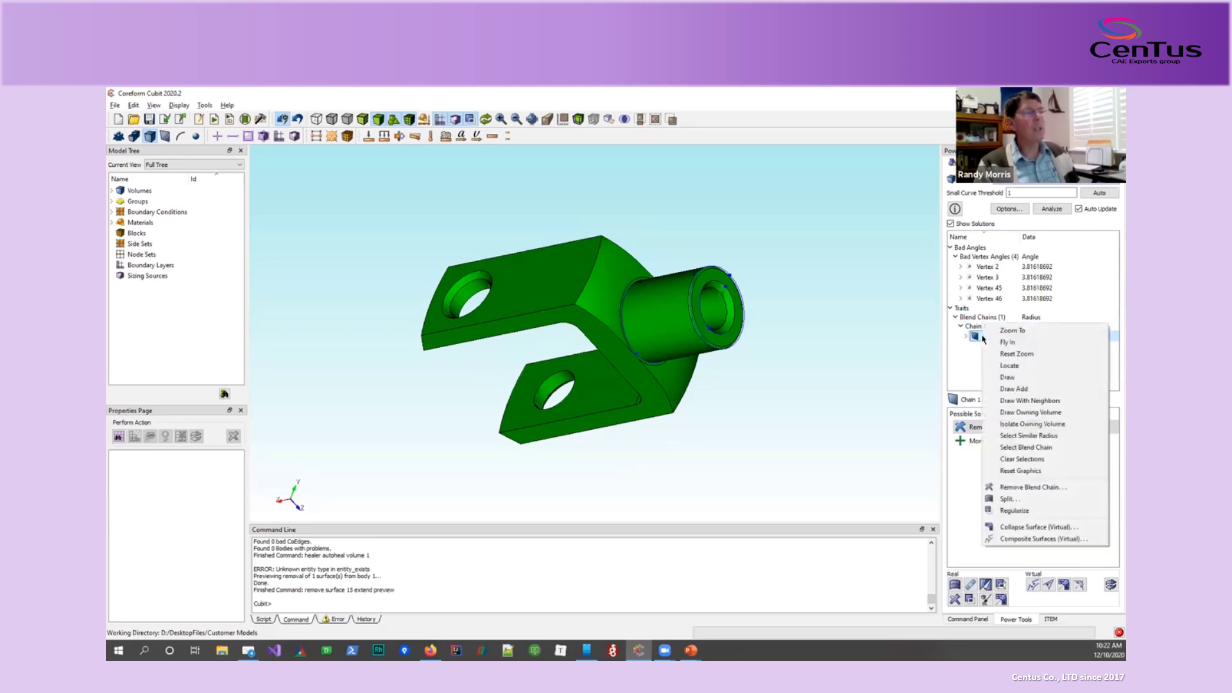
left_click(1013, 377)
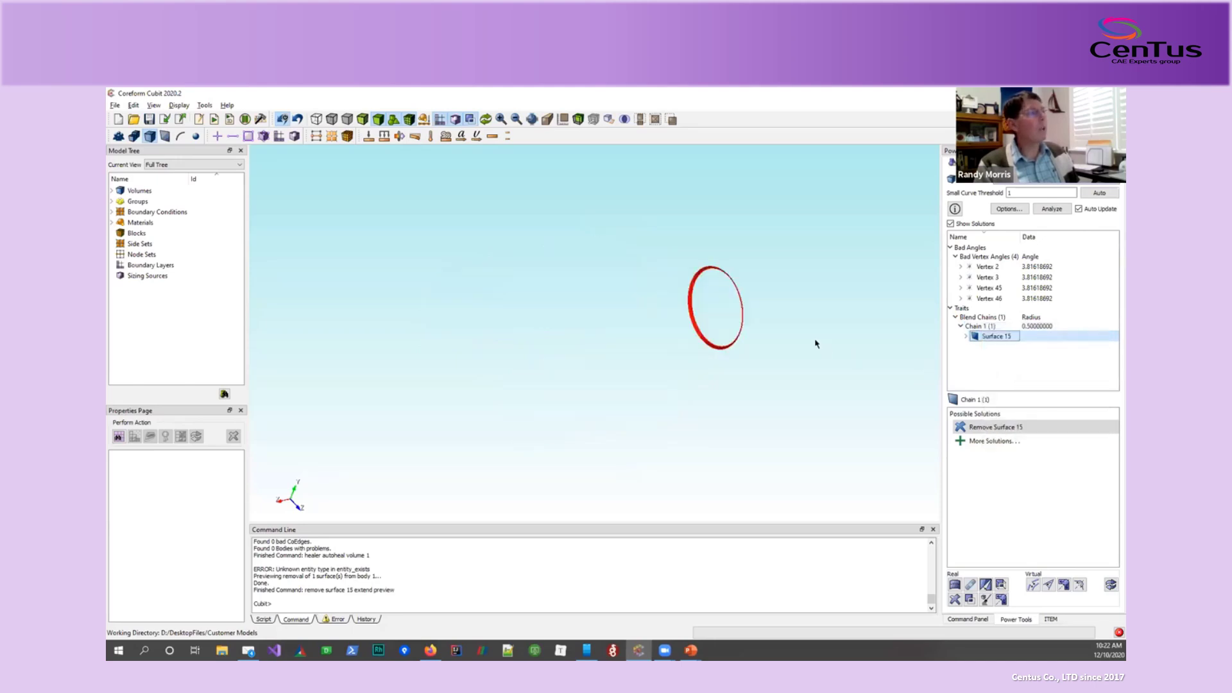
left_click_drag(816, 344, 760, 310)
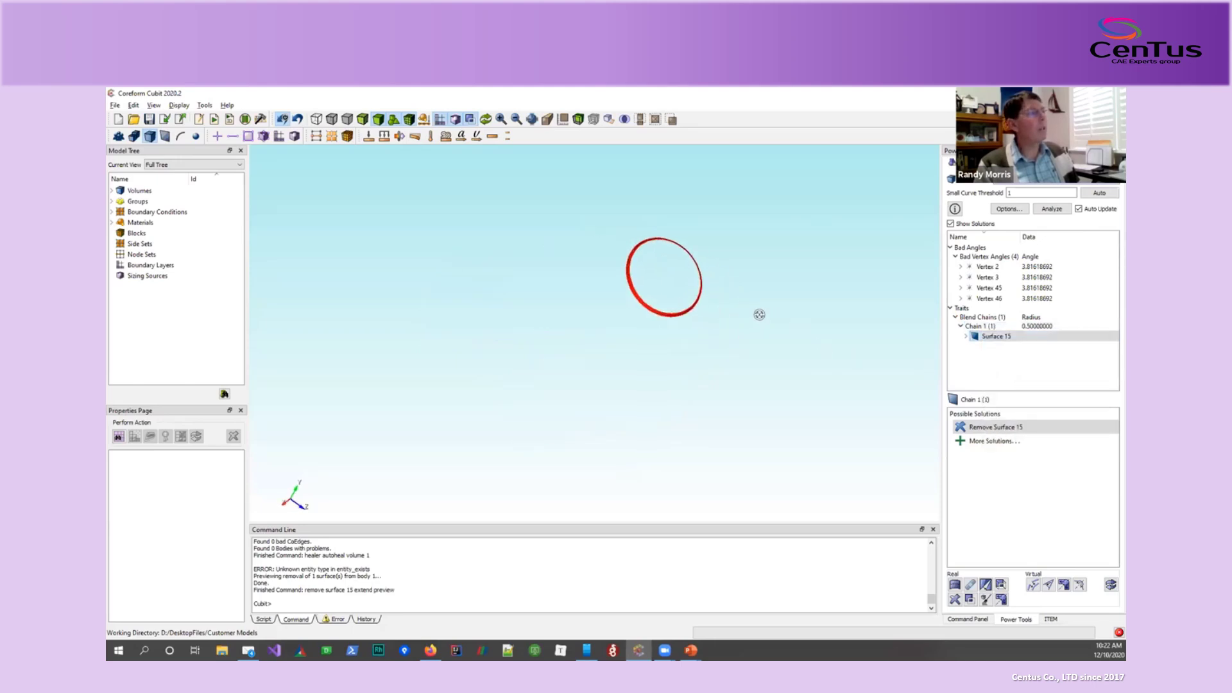
right_click(999, 340)
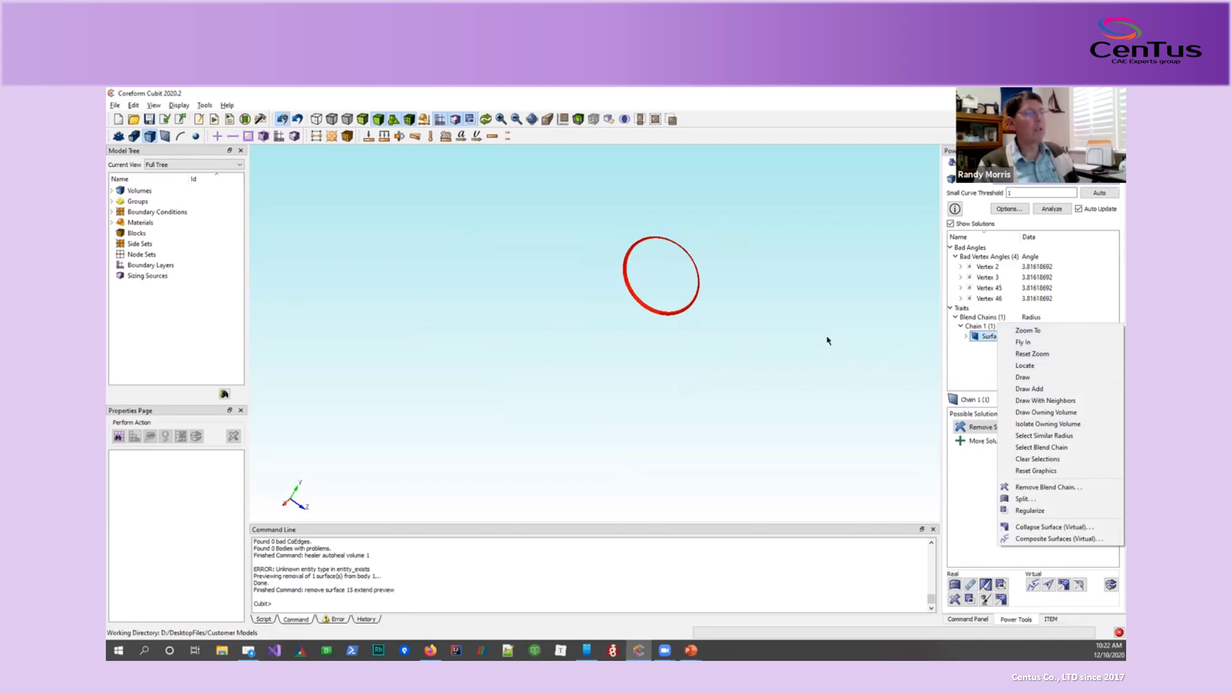
left_click(756, 308)
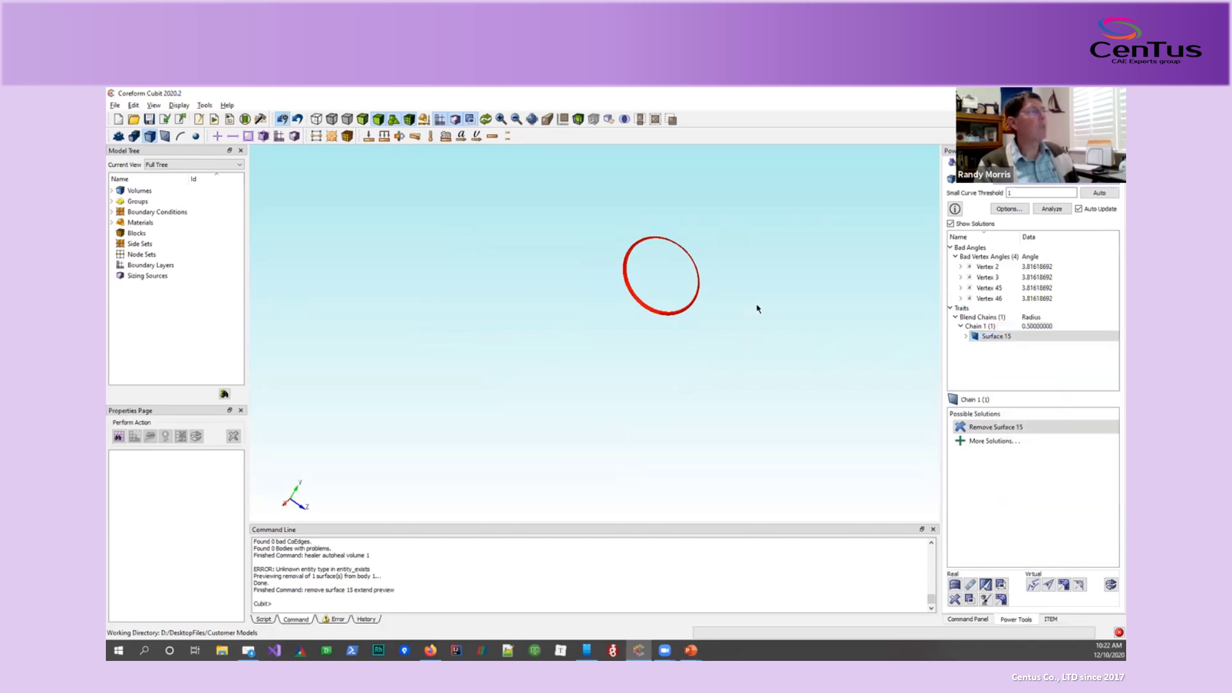
left_click(627, 126)
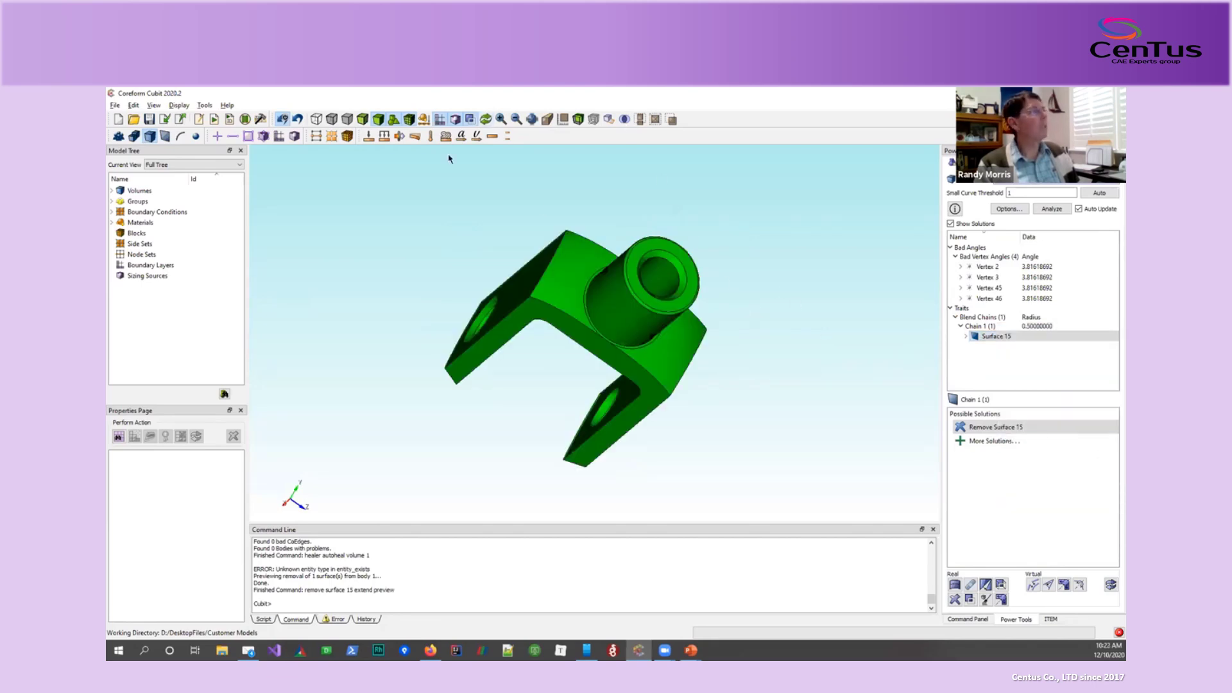
Review the display and repair operations available for Surface 15 without applying any.
left_click(992, 339)
right_click(992, 340)
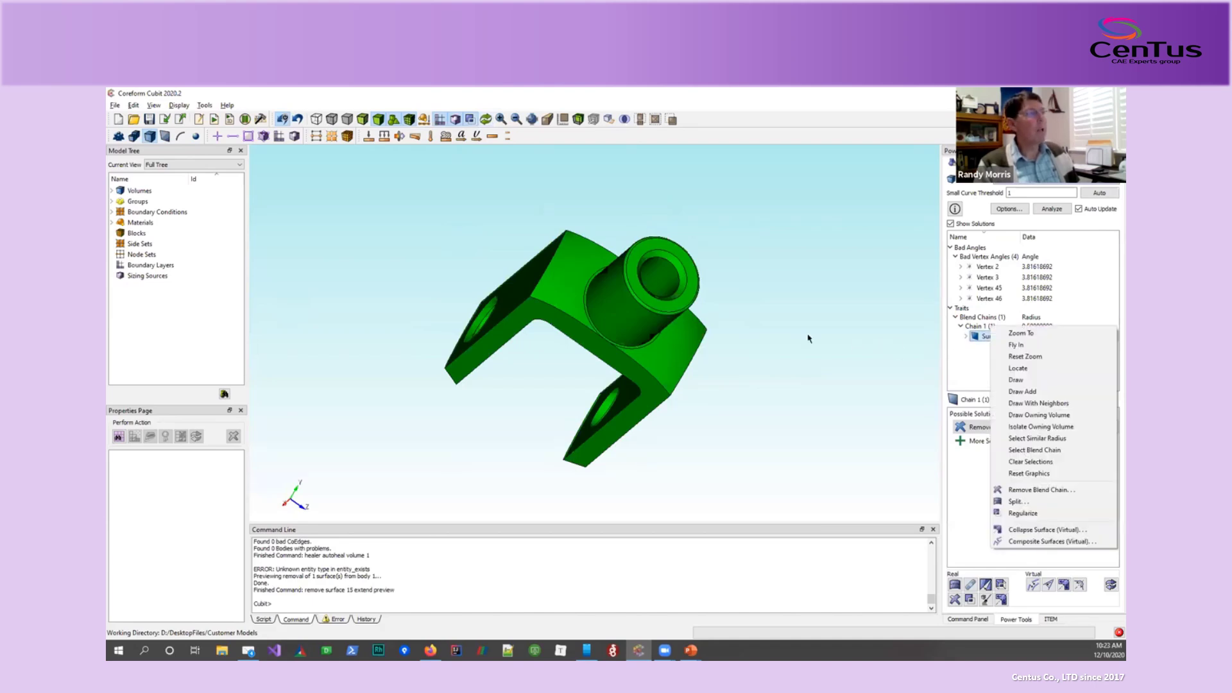
left_click(814, 329)
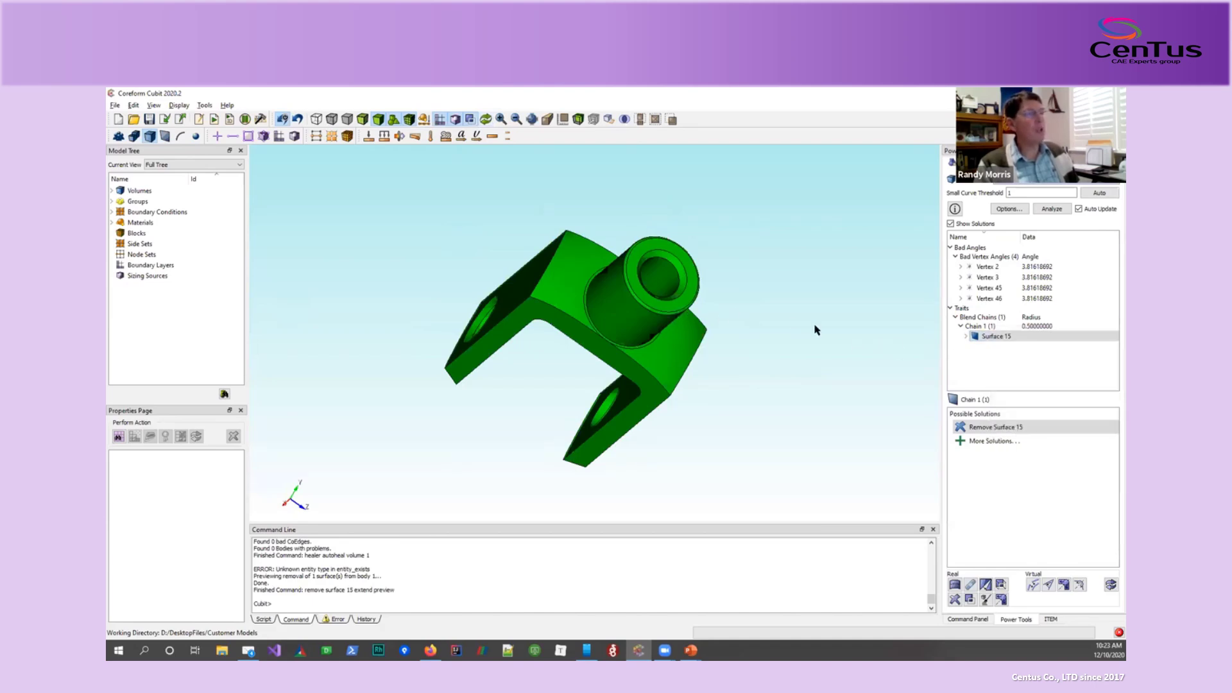
Execute the suggested removal of Surface 15 and inspect the boss's rim on the resulting solid.
left_click(992, 428)
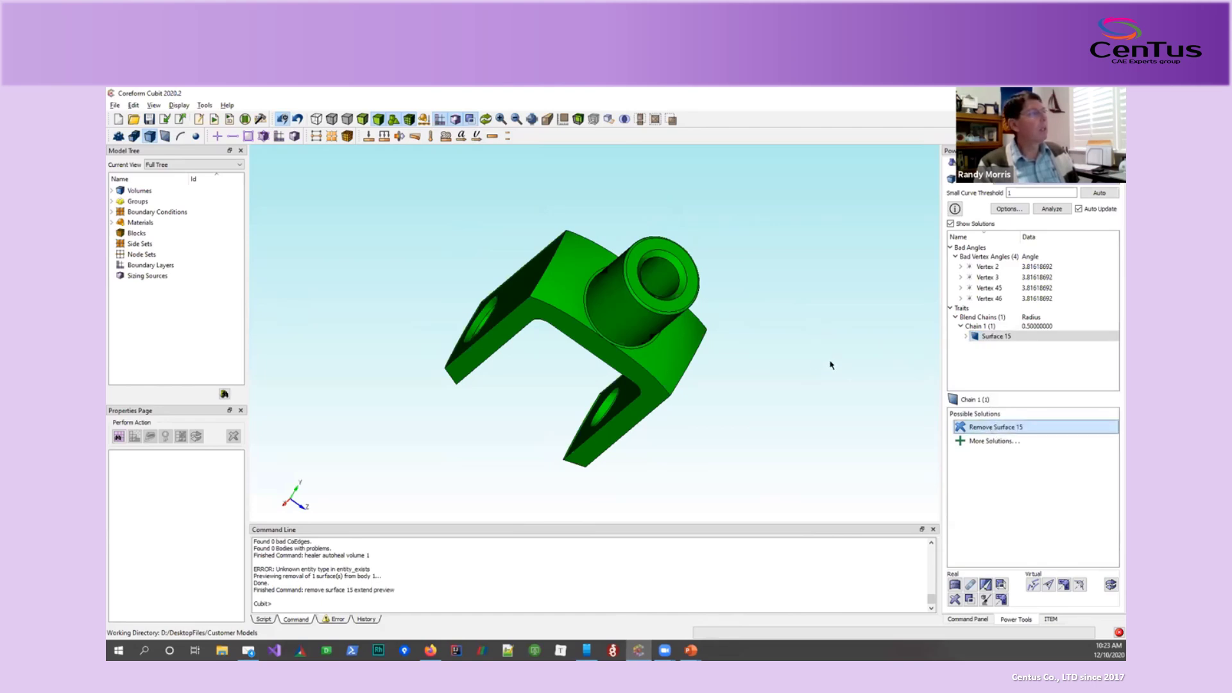
right_click(1007, 425)
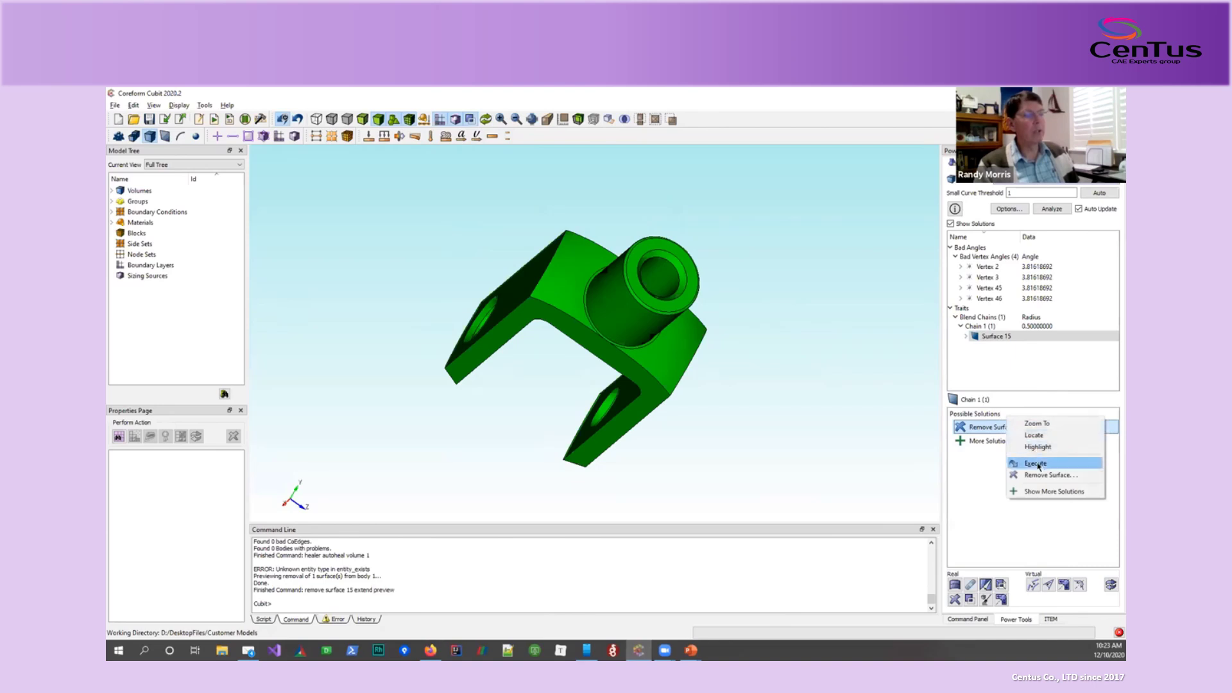
left_click(1036, 463)
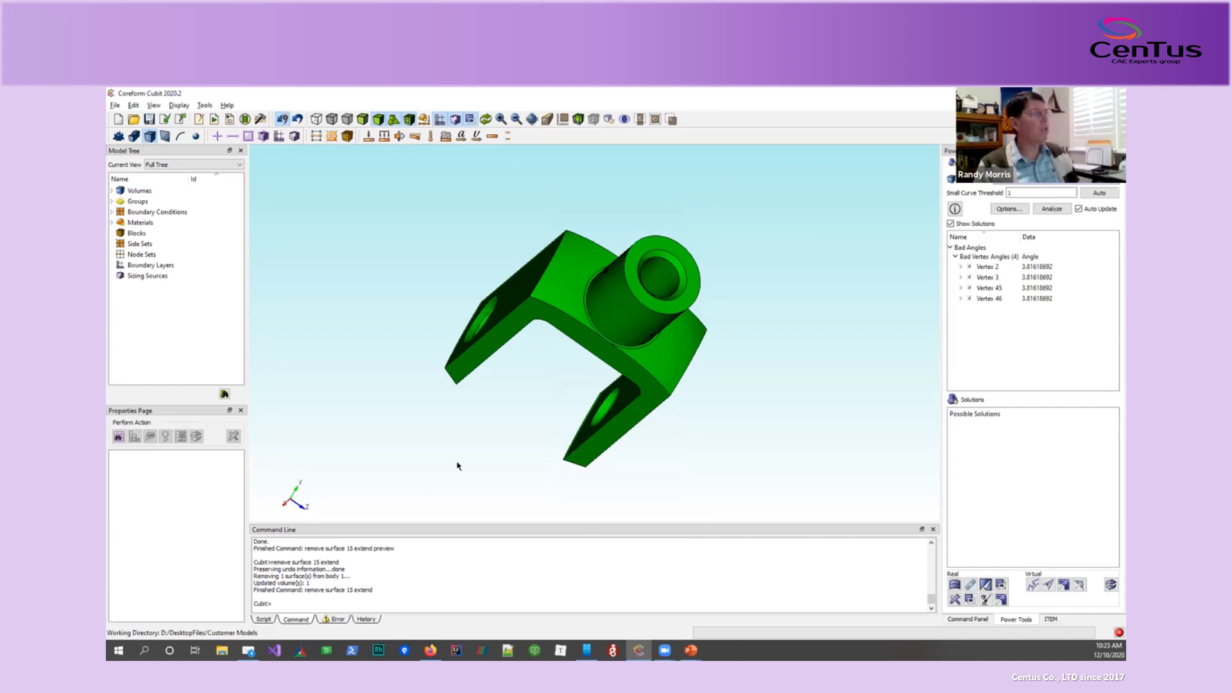
left_click_drag(639, 316, 684, 268)
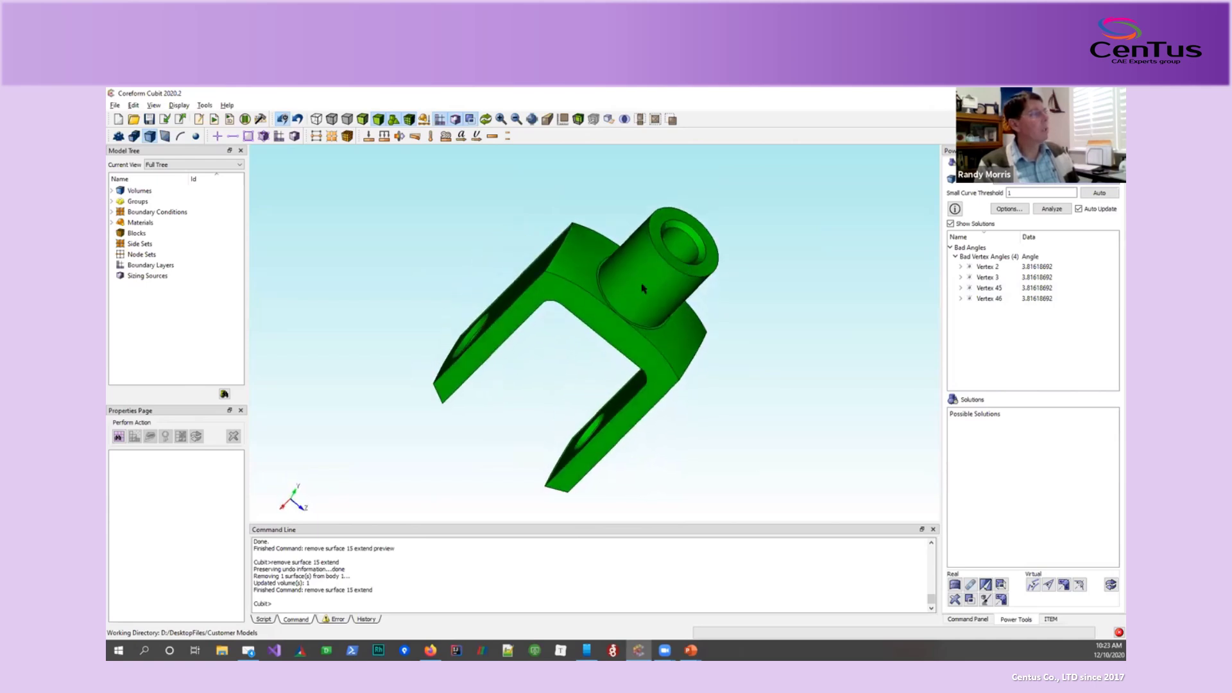
left_click(600, 312)
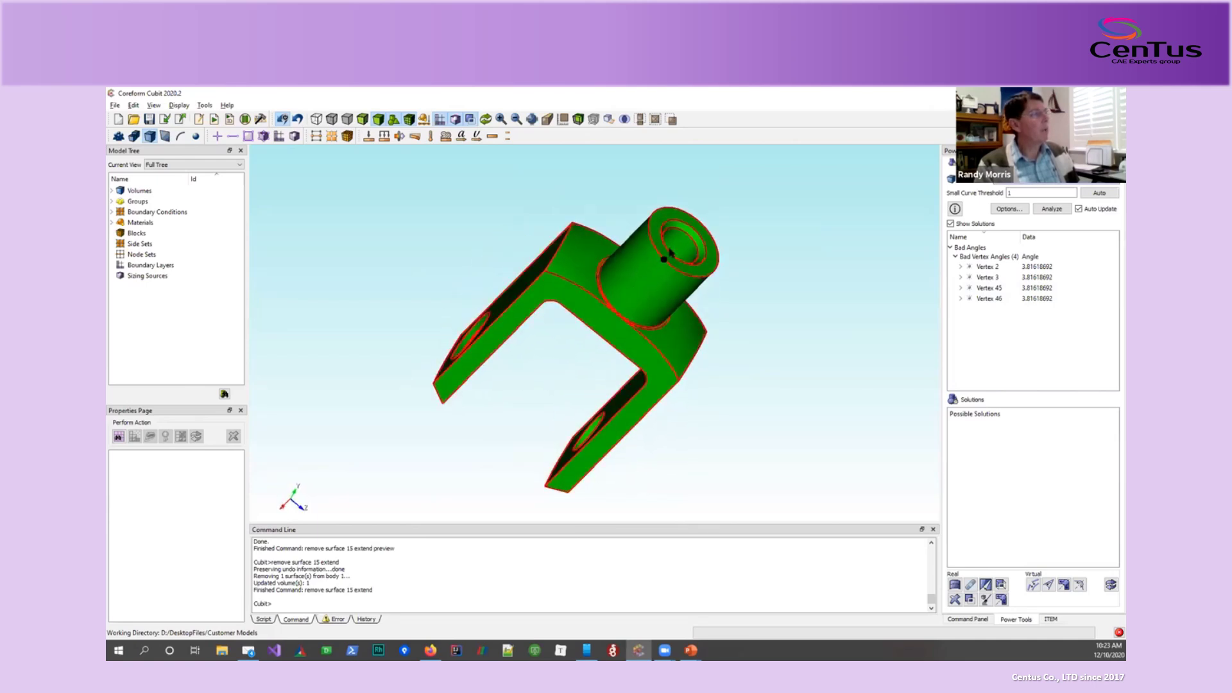
left_click_drag(663, 257, 719, 281)
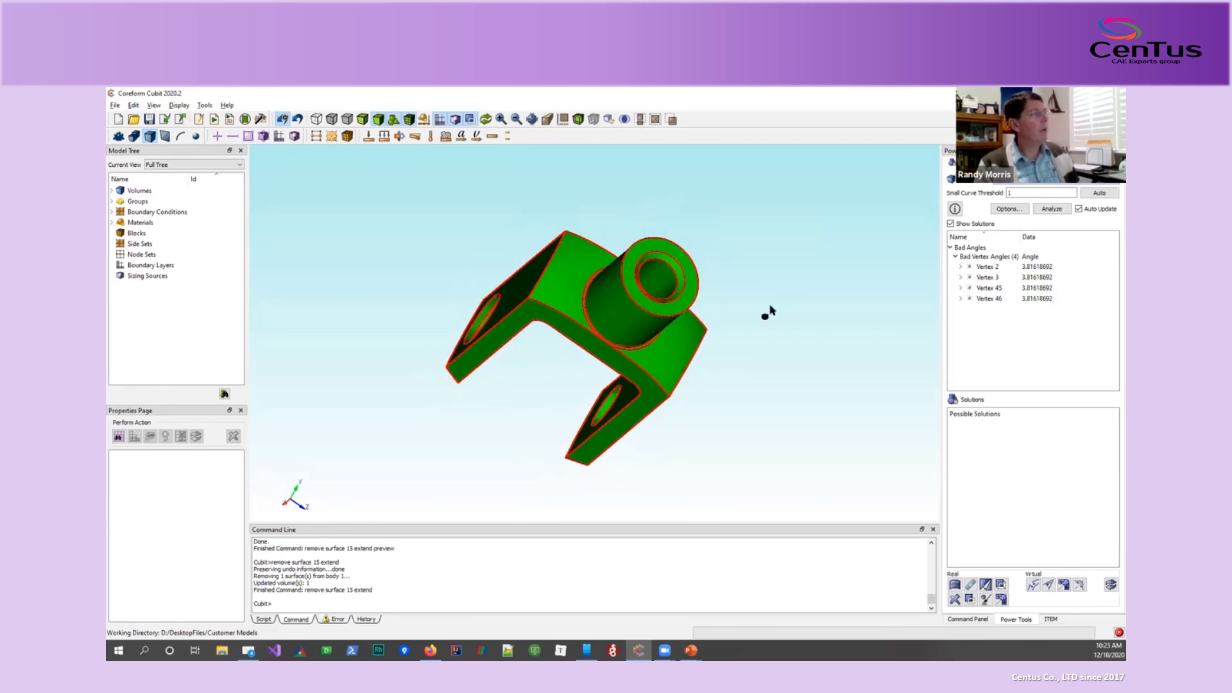
left_click(763, 328)
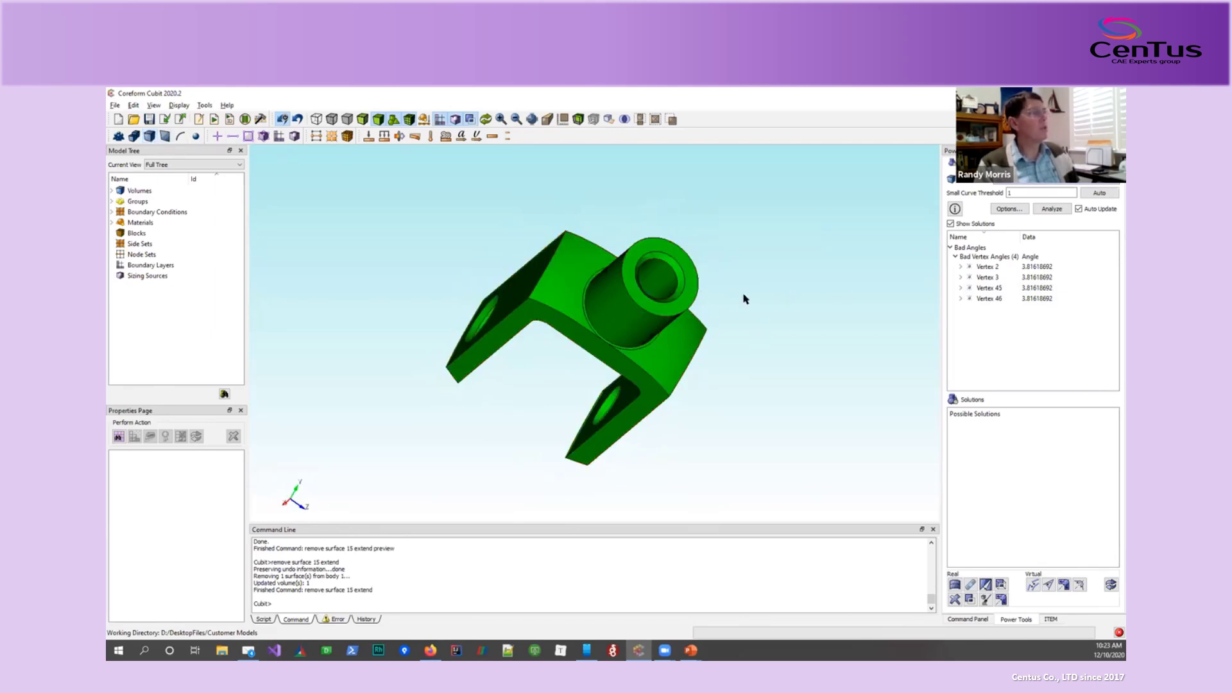
left_click_drag(661, 284, 596, 294)
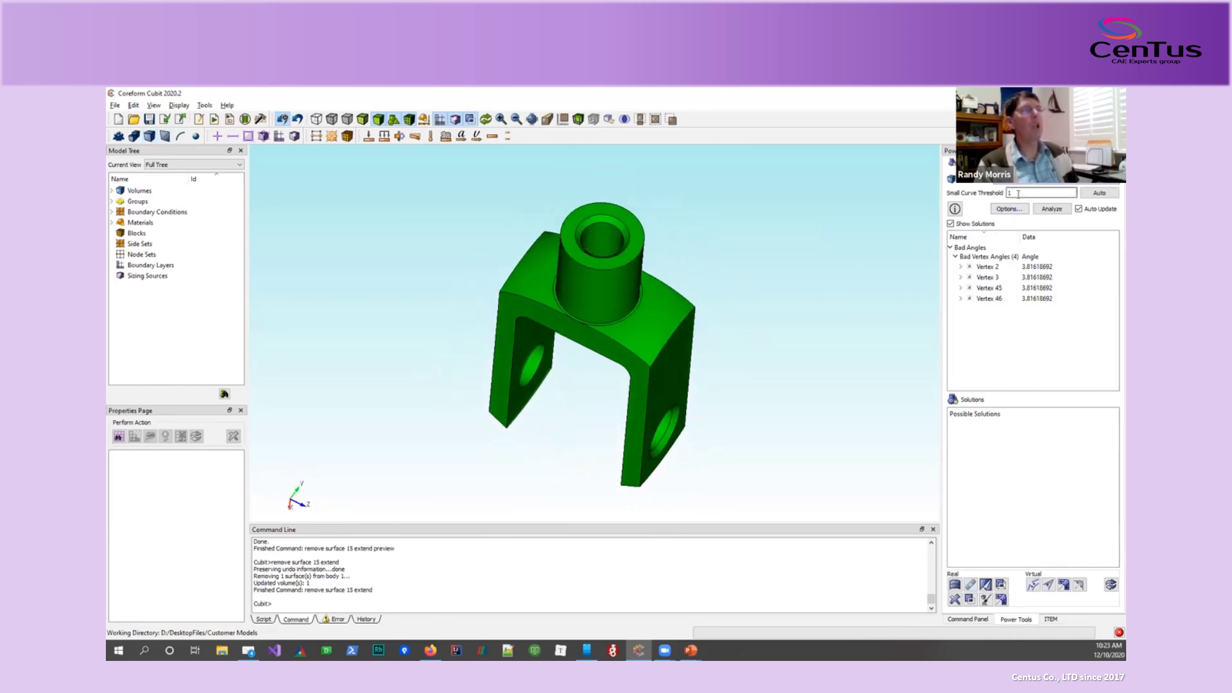
Set the small curve threshold to .5, analyze the geometry again, and list the close loops found under Traits.
left_click_drag(1019, 193, 1004, 196)
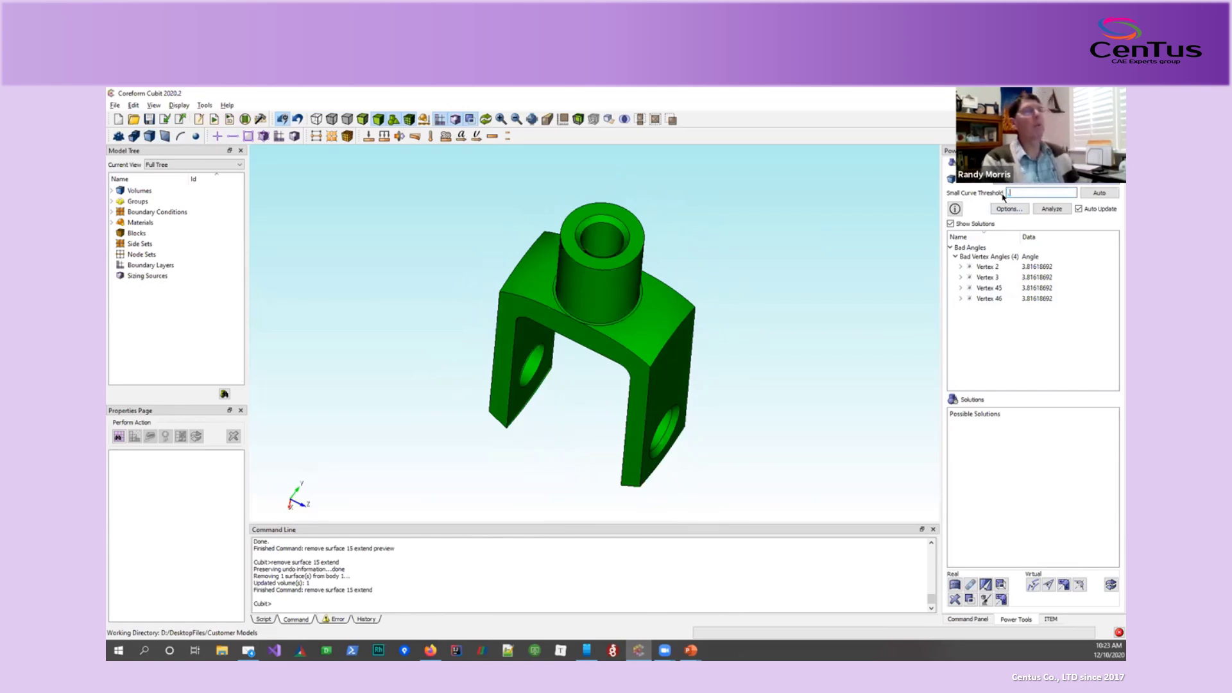
type(".5")
left_click(1104, 194)
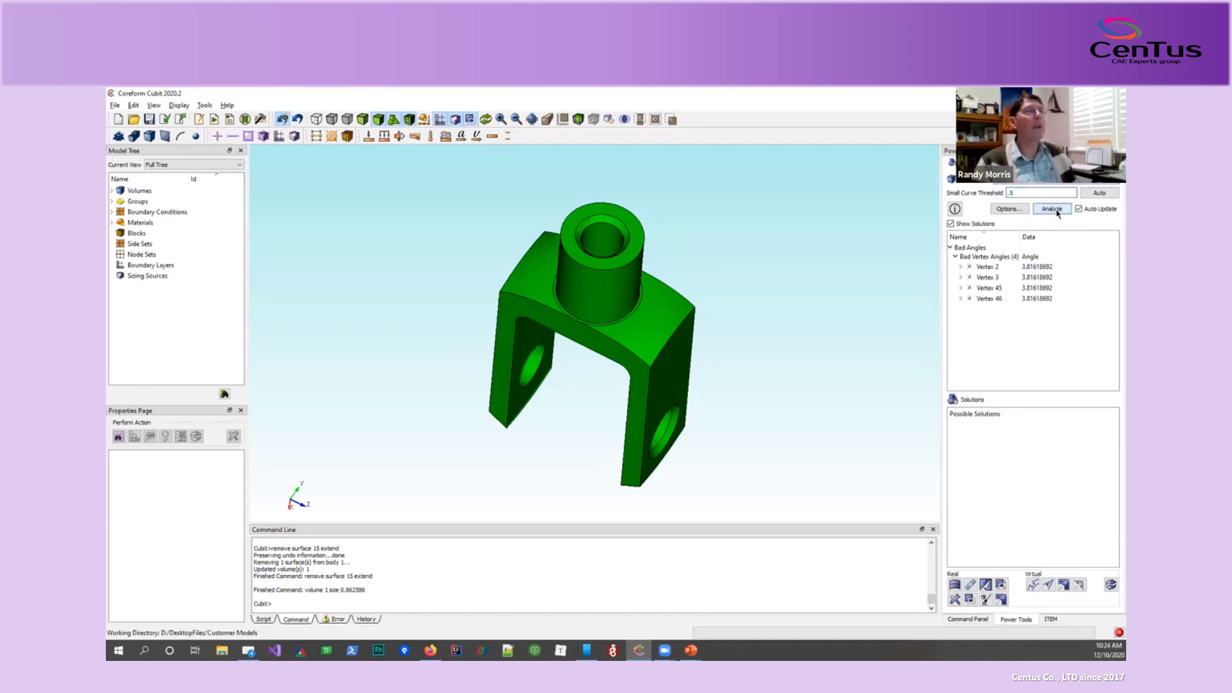
left_click(1052, 210)
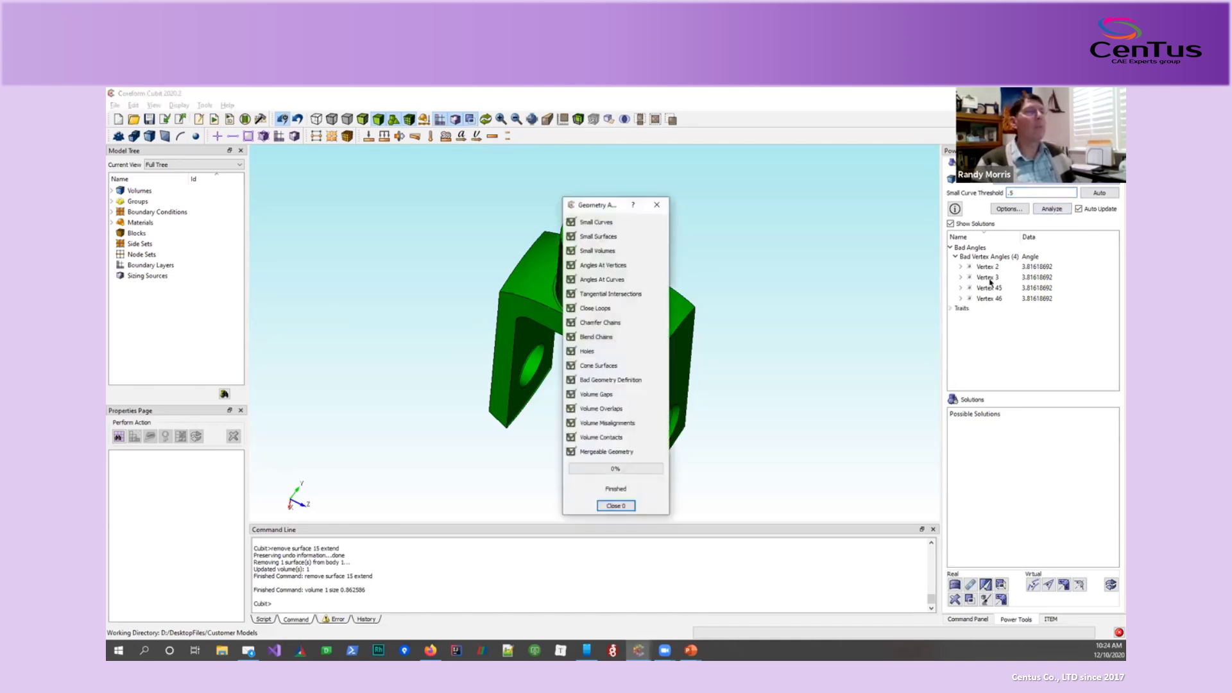
left_click(951, 309)
left_click(956, 317)
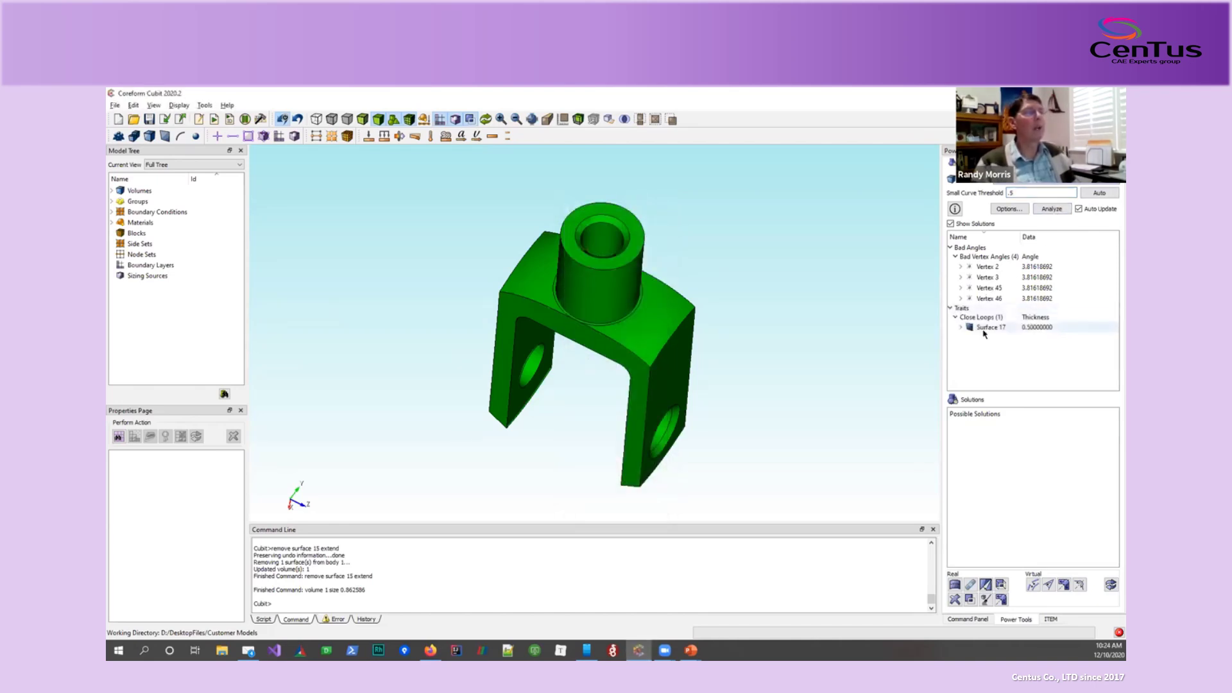
Highlight Surface 17 from the close loops and examine the narrow ring around the boss's base.
left_click(989, 327)
mouse_move(762, 308)
left_mouse_down()
mouse_move(764, 267)
mouse_move(780, 324)
left_mouse_up()
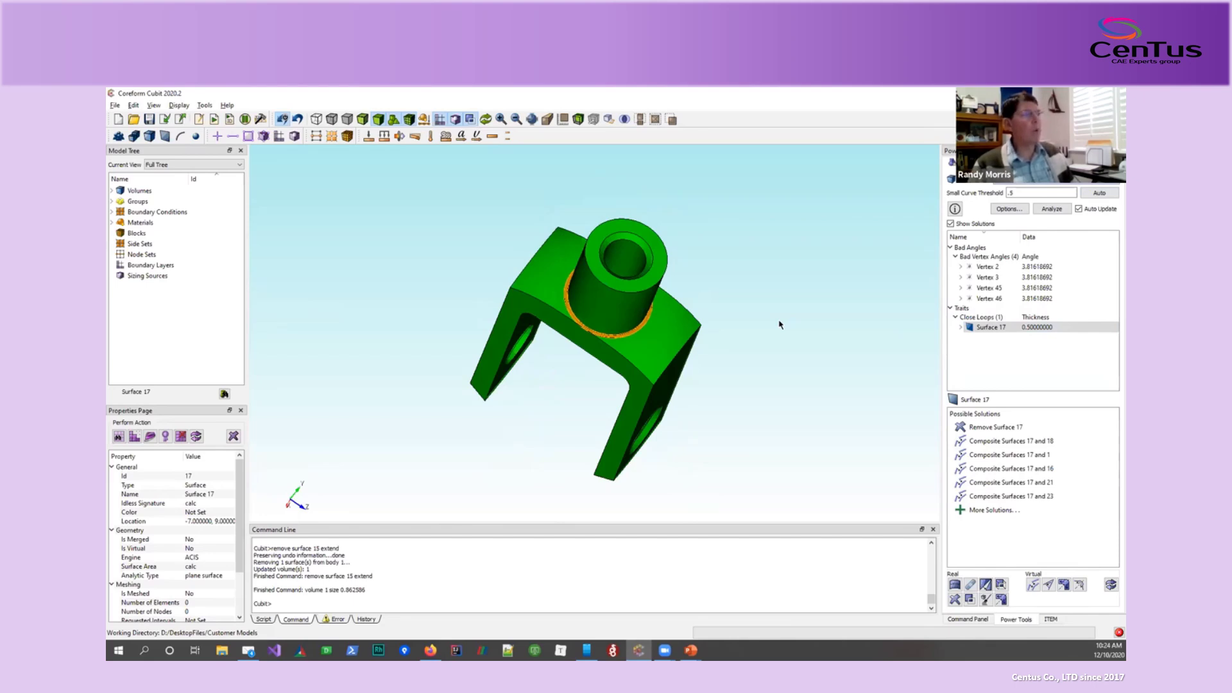
left_click(768, 340)
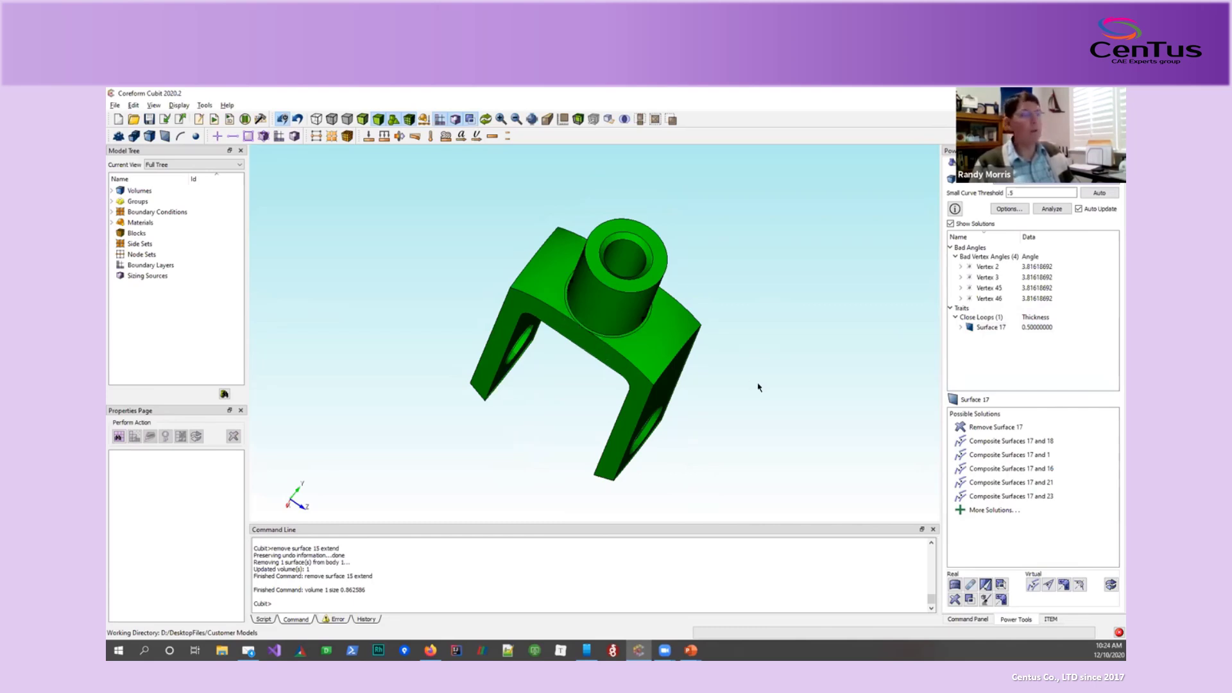
mouse_move(669, 323)
left_mouse_down()
mouse_move(646, 314)
mouse_move(681, 330)
left_mouse_up()
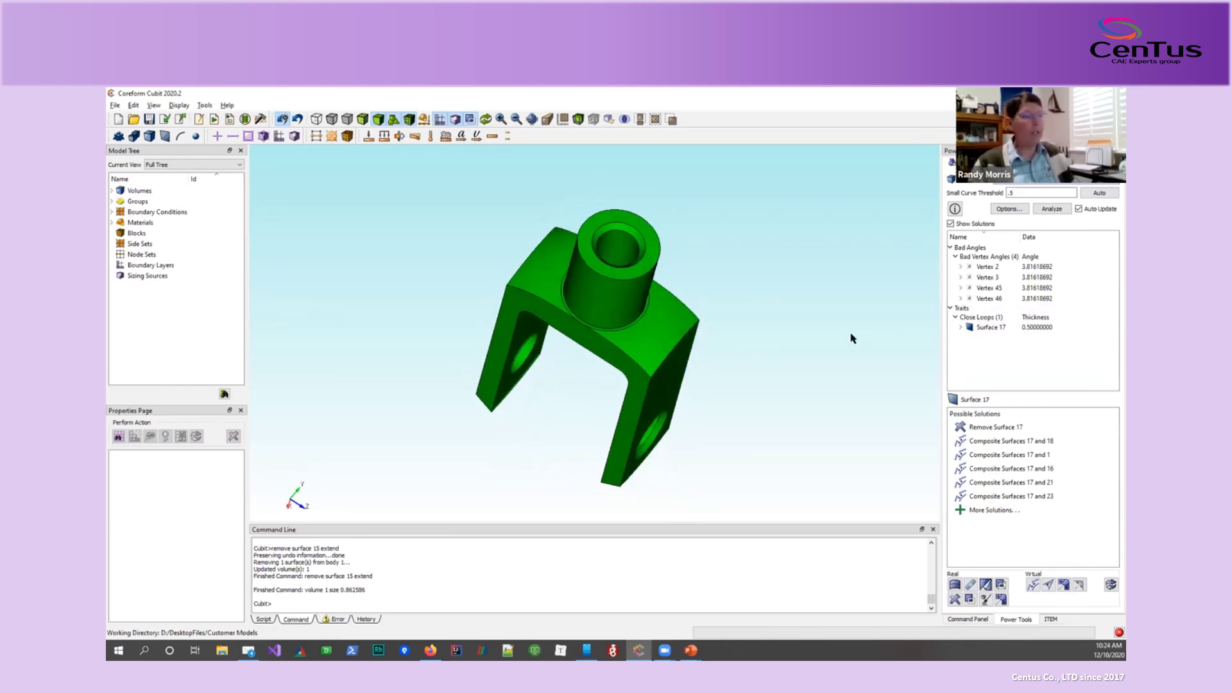
Preview the removal of Surface 17 with Extend enabled, and apply it to the knuckle.
left_click(990, 328)
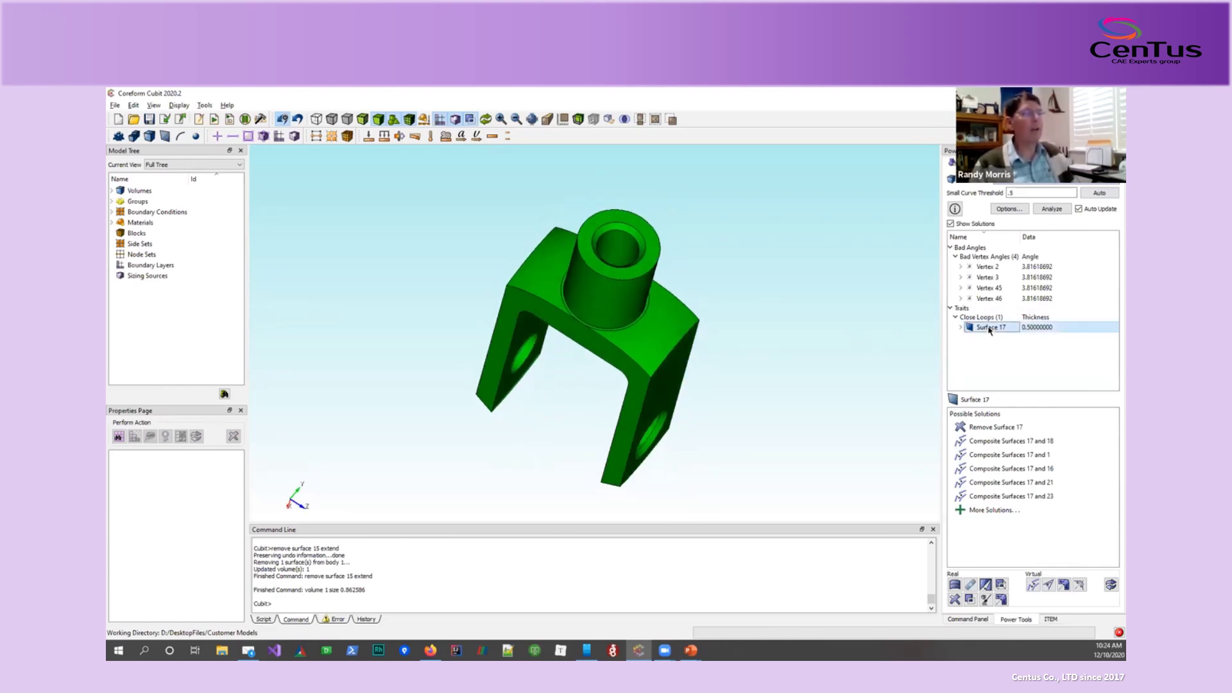
left_click(993, 428)
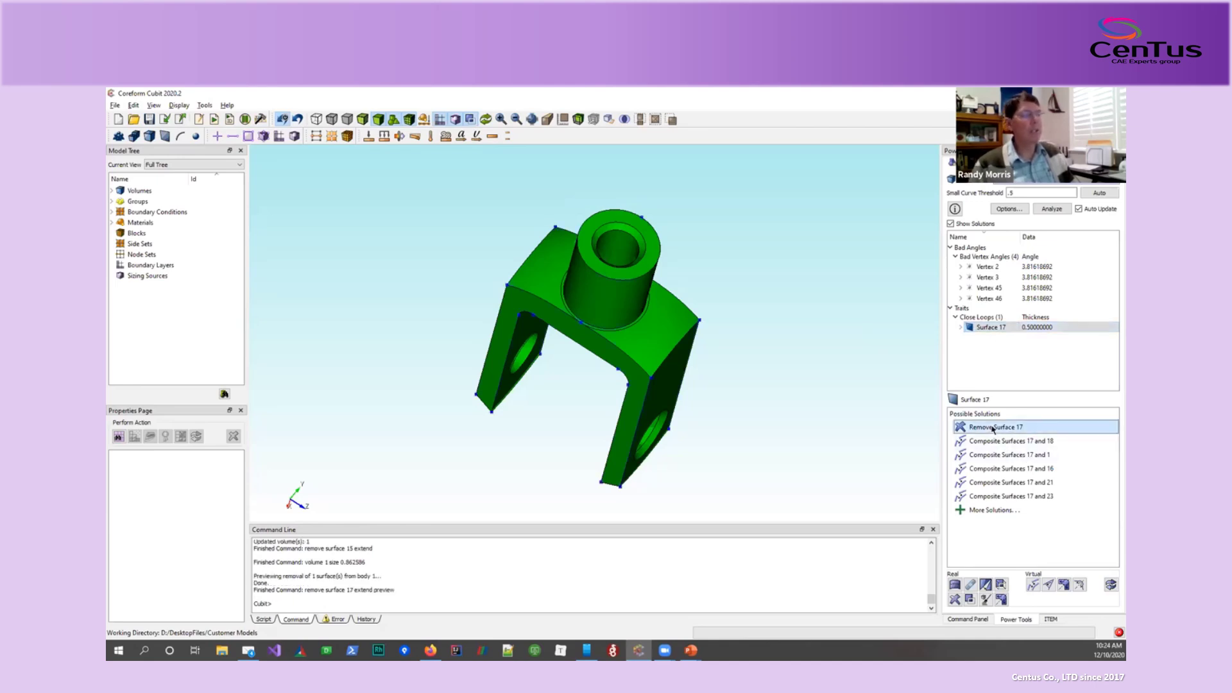
right_click(993, 429)
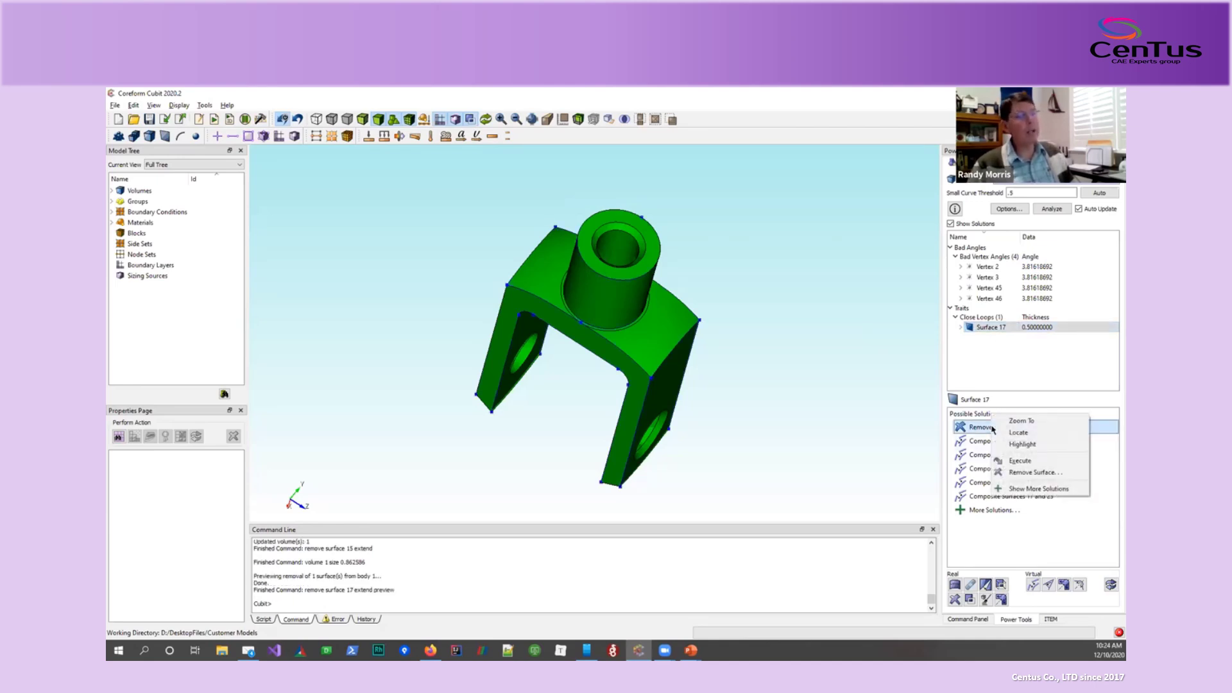
left_click(1027, 474)
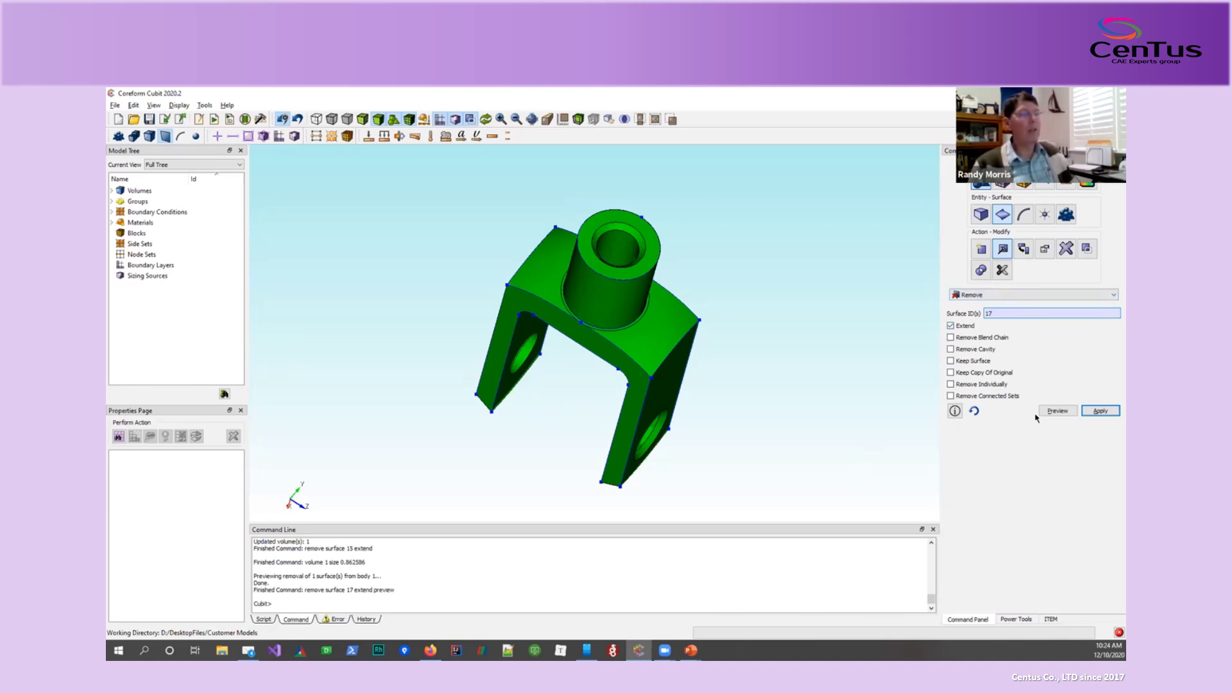
left_click(1058, 411)
mouse_move(583, 269)
middle_mouse_down()
mouse_move(627, 306)
mouse_move(609, 279)
mouse_move(633, 308)
mouse_move(649, 303)
mouse_move(620, 312)
mouse_move(699, 320)
mouse_move(559, 270)
mouse_move(589, 259)
mouse_move(533, 260)
mouse_move(505, 334)
mouse_move(575, 255)
middle_mouse_up()
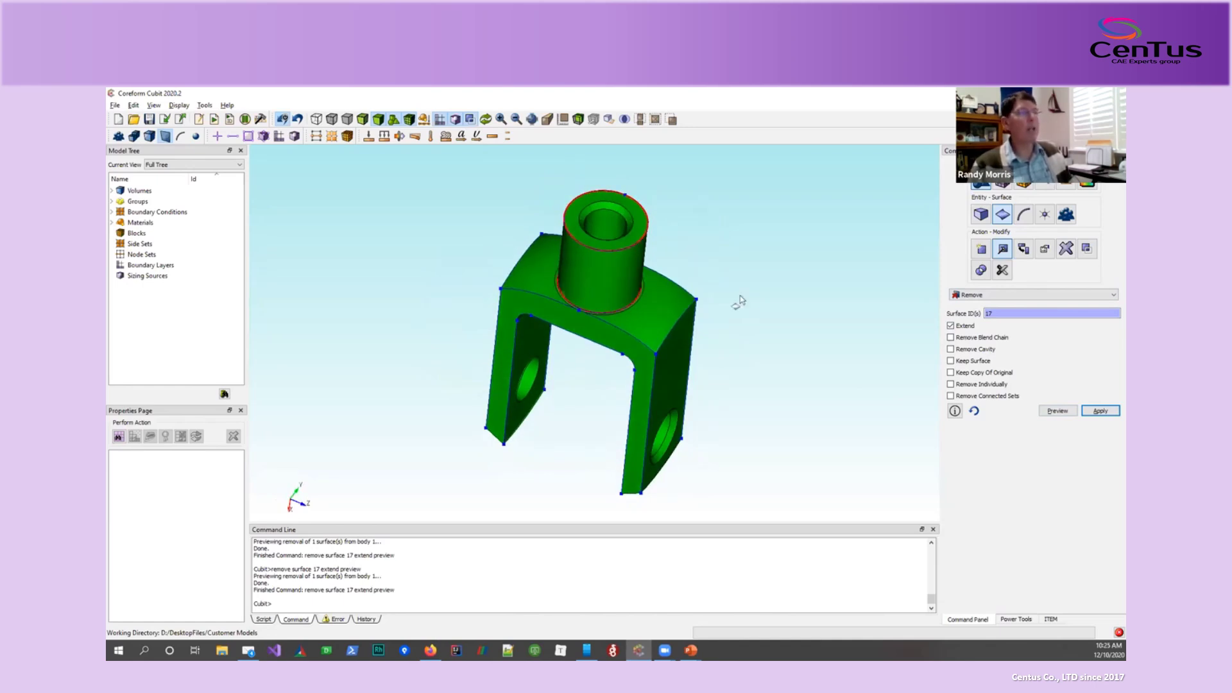
left_click(1099, 411)
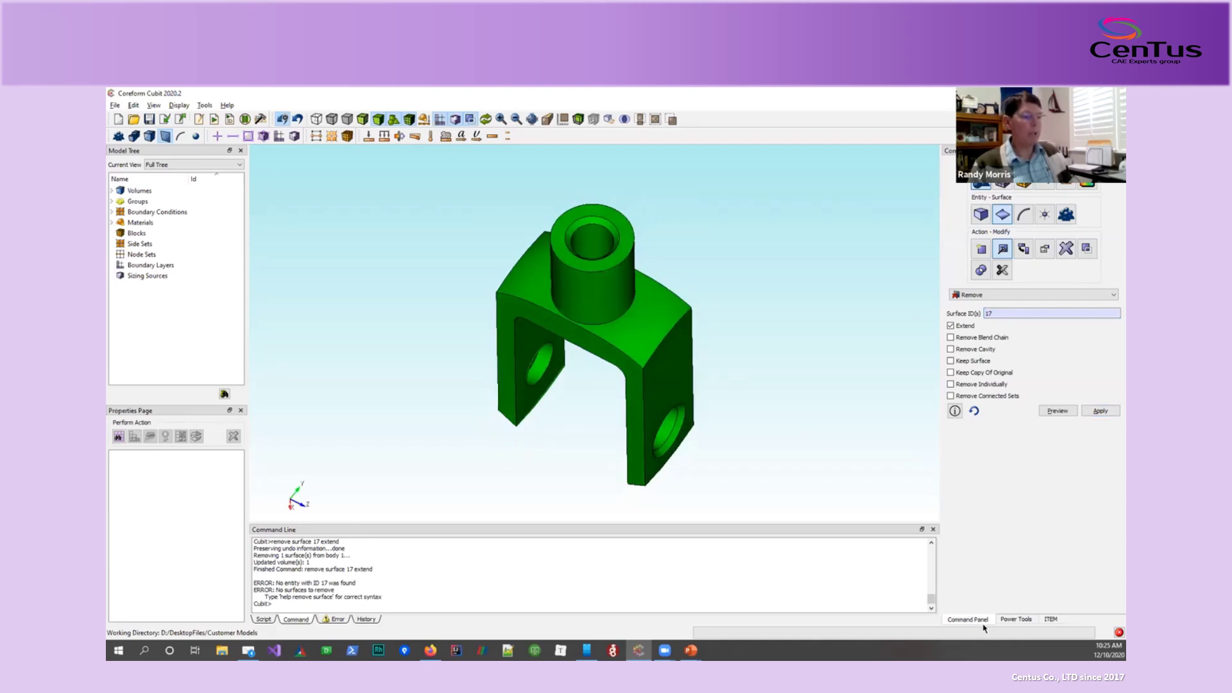
Analyze the modified geometry again and examine where close-loop Surface 18 lies on the knuckle.
left_click(1014, 620)
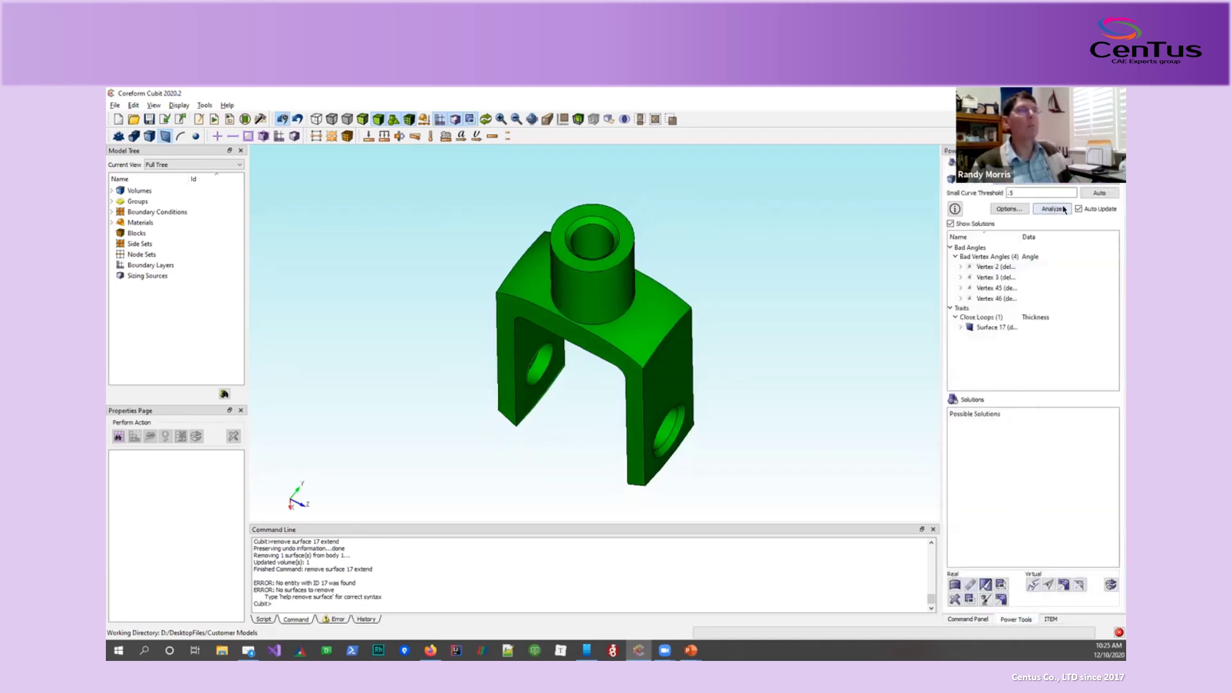
left_click(1055, 212)
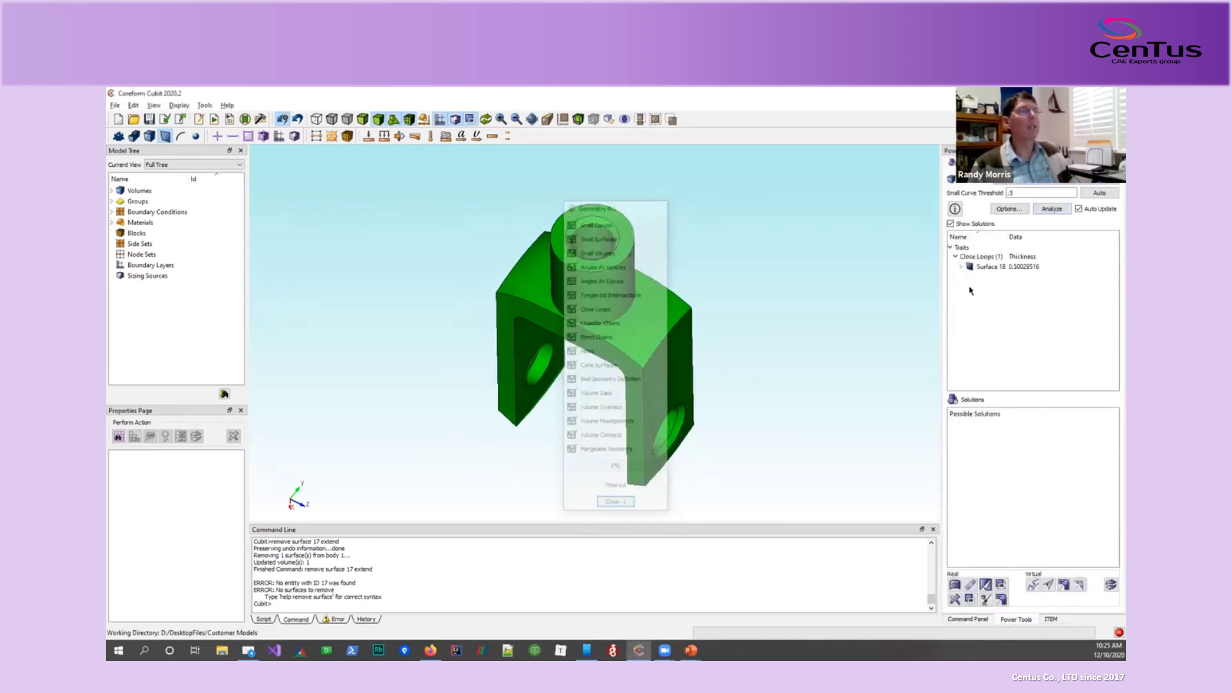
left_click(977, 268)
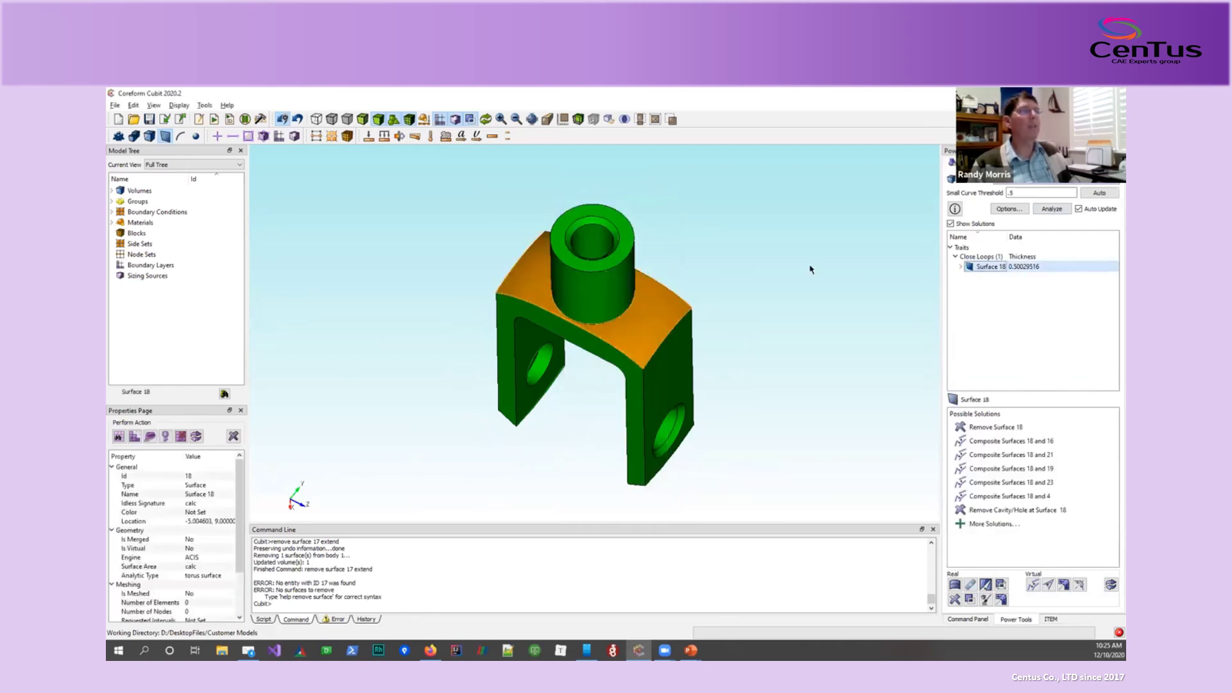
left_click_drag(793, 259, 777, 329)
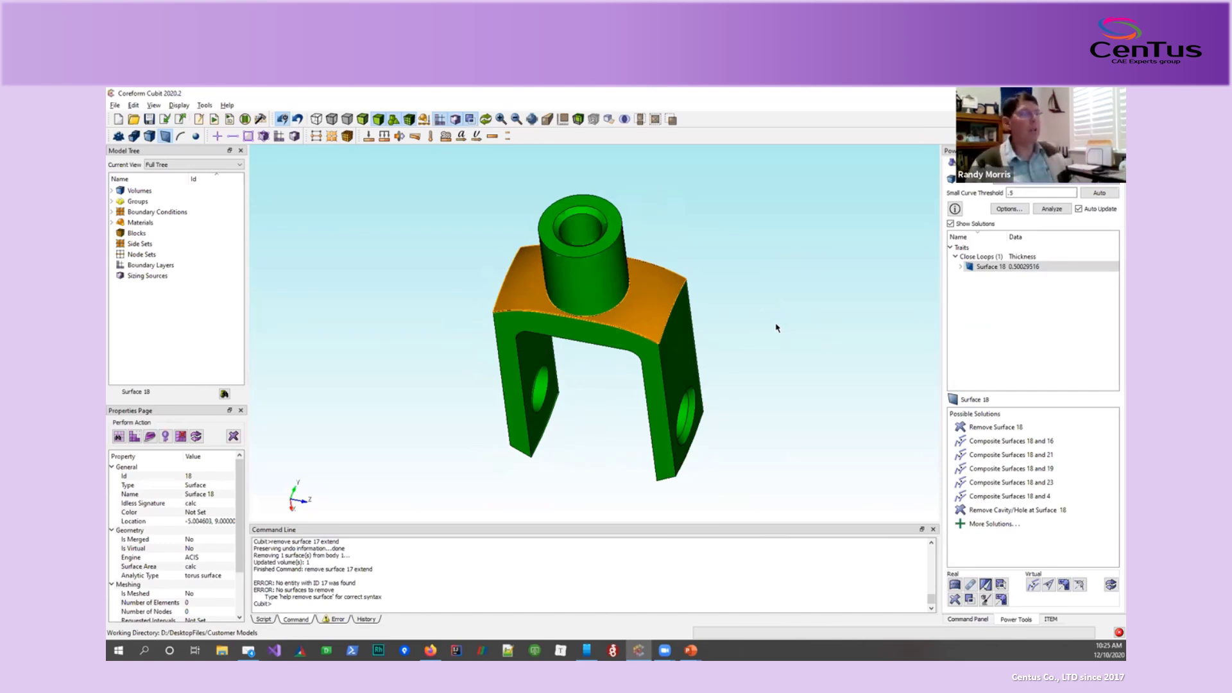
Preview the suggested removal of Surface 18 and inspect the boss and fork shape from several angles.
left_click(996, 428)
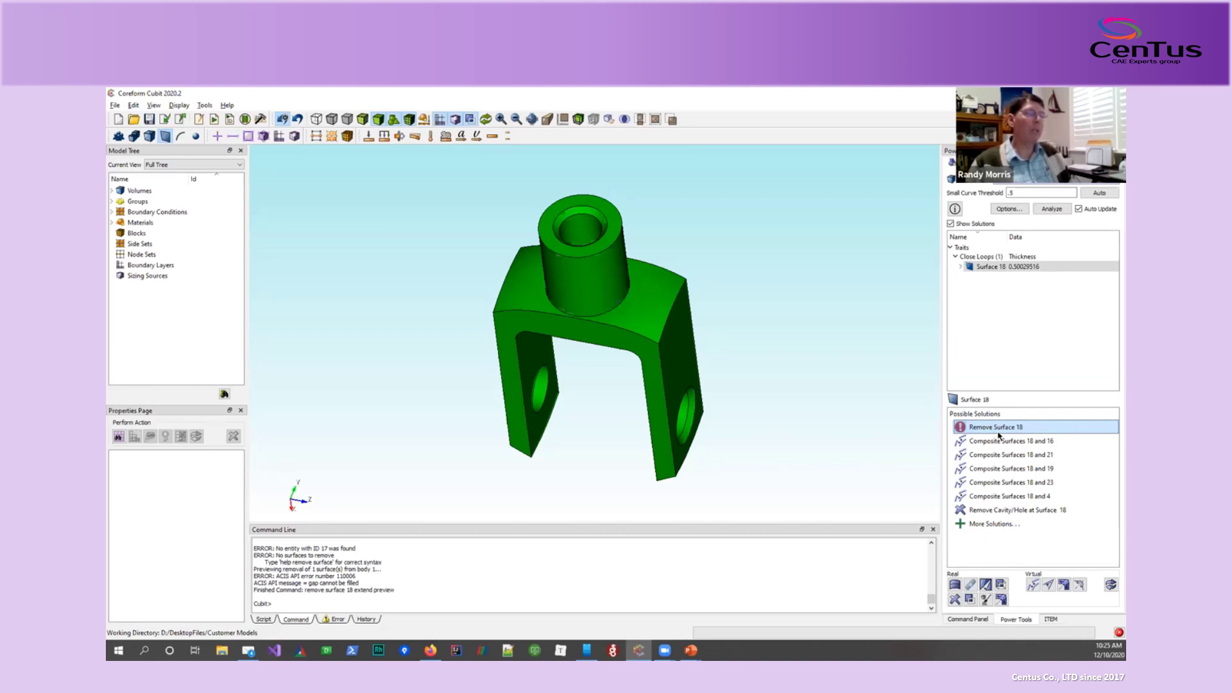
left_click(860, 448)
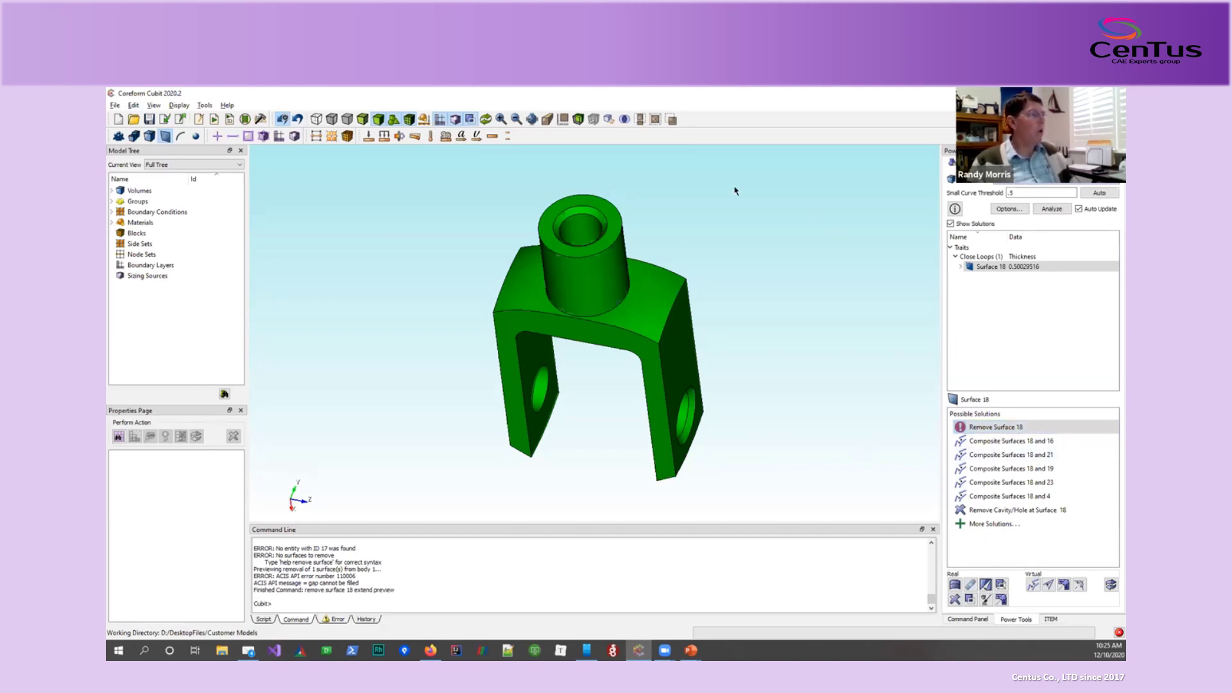
left_click_drag(649, 317, 615, 346)
left_click_drag(672, 279, 670, 291)
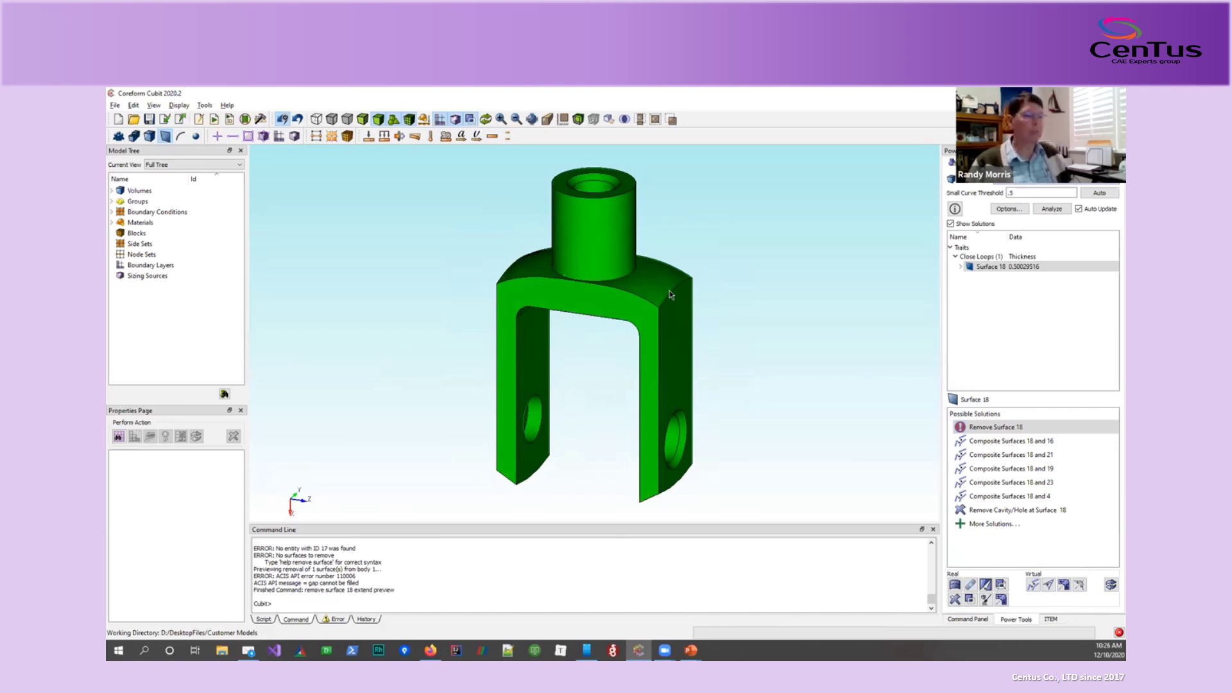
left_click_drag(653, 283, 606, 311)
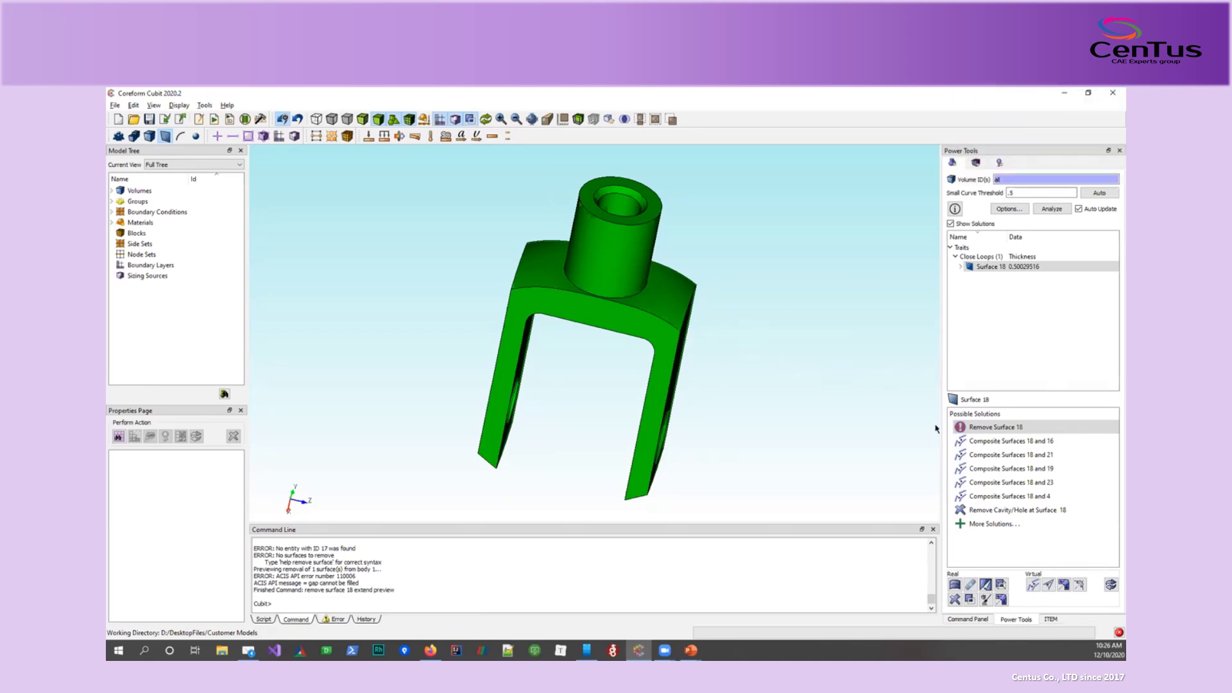
Open the webcut operation for volumes among the geometry commands.
left_click(970, 619)
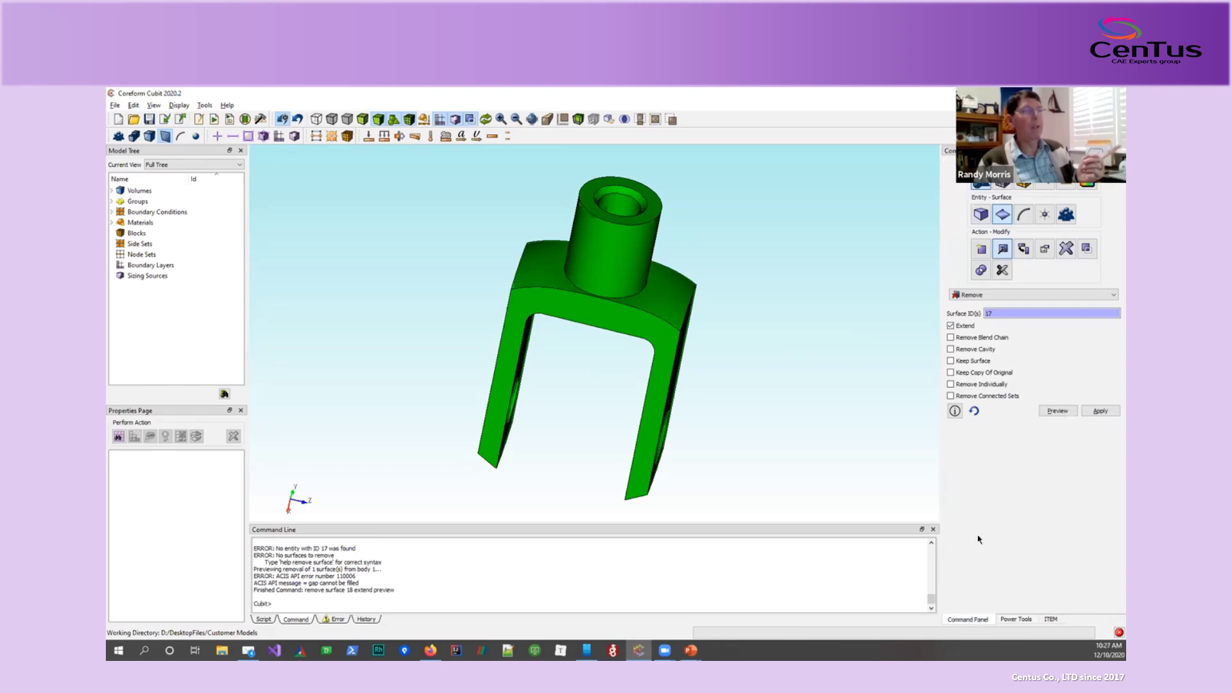
left_click(982, 182)
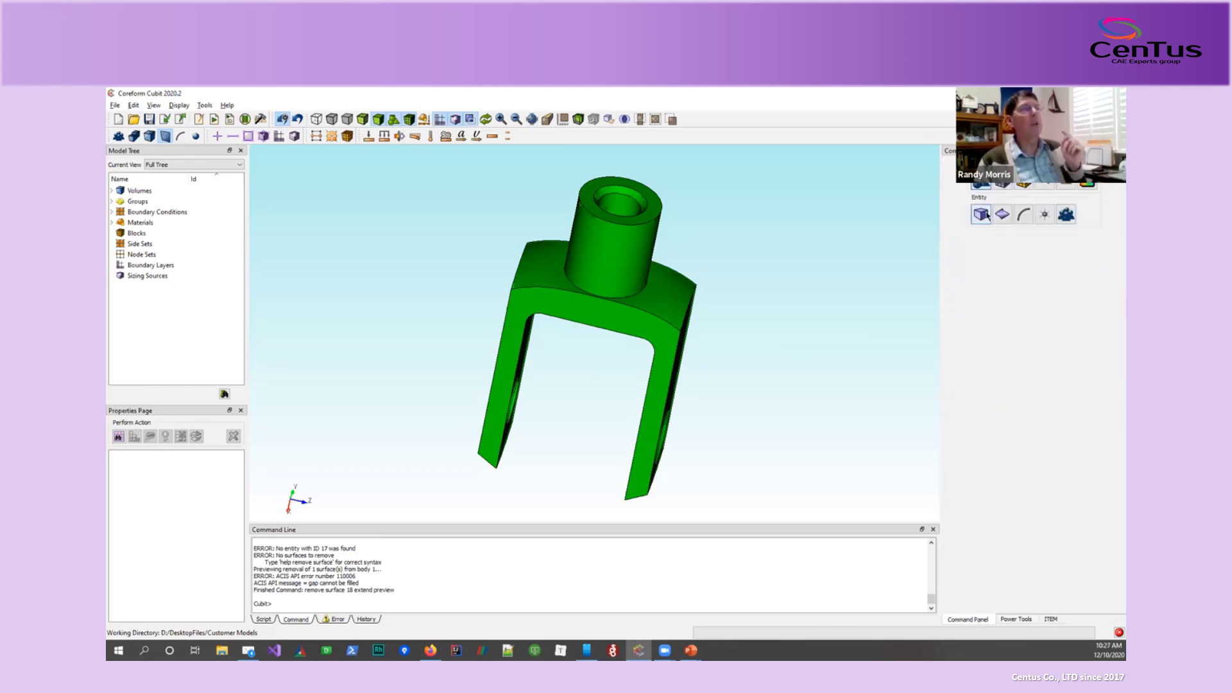
left_click(987, 215)
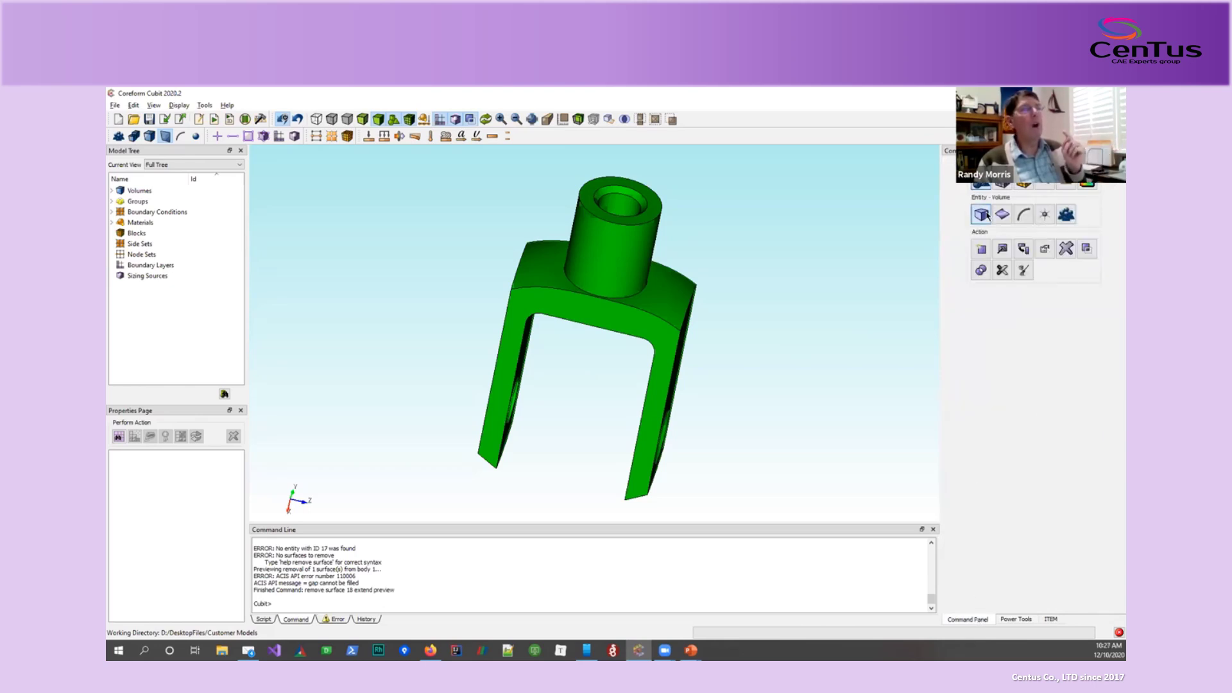
left_click(1002, 270)
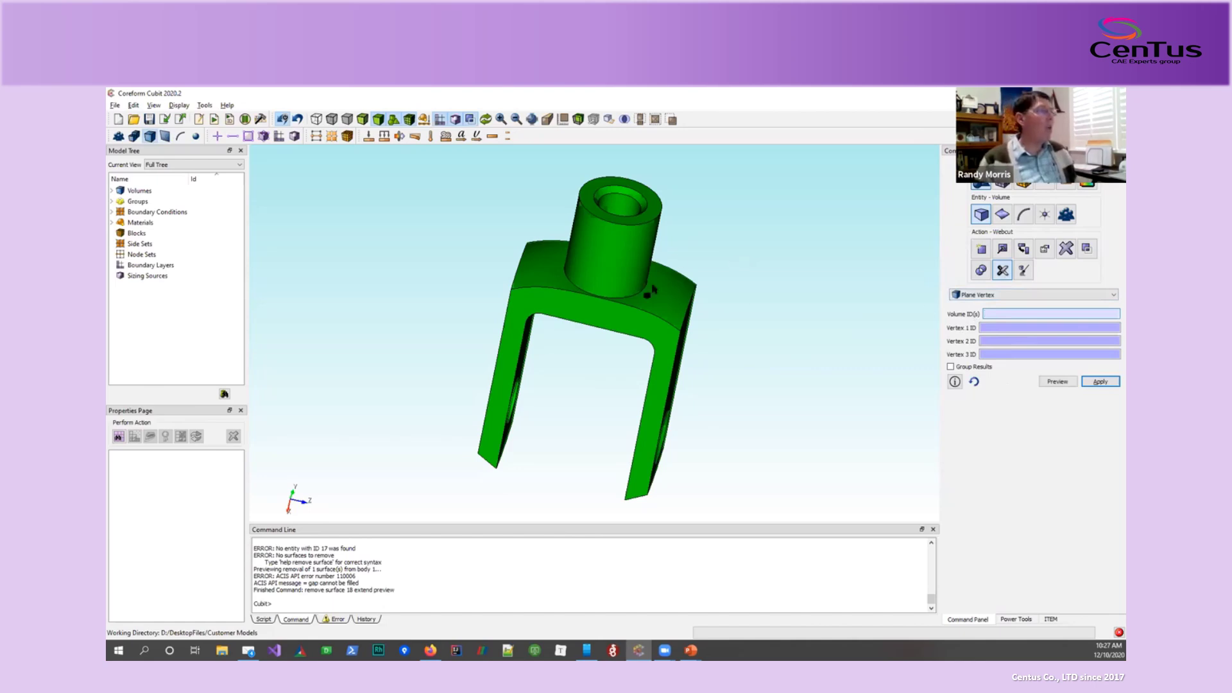
Examine the outer faces of both fork arms and the U-shaped side face of the knuckle, selecting them from several angles.
left_click_drag(640, 274, 644, 208)
left_click_drag(667, 257, 599, 274)
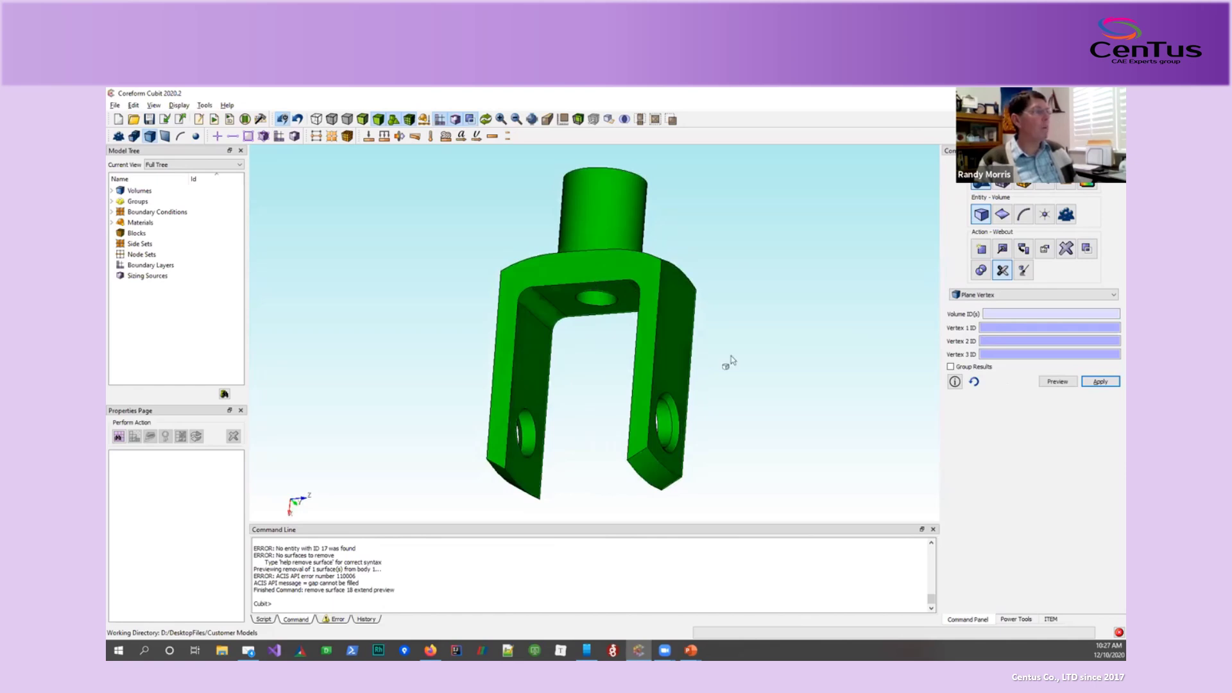
left_click_drag(656, 313, 661, 342)
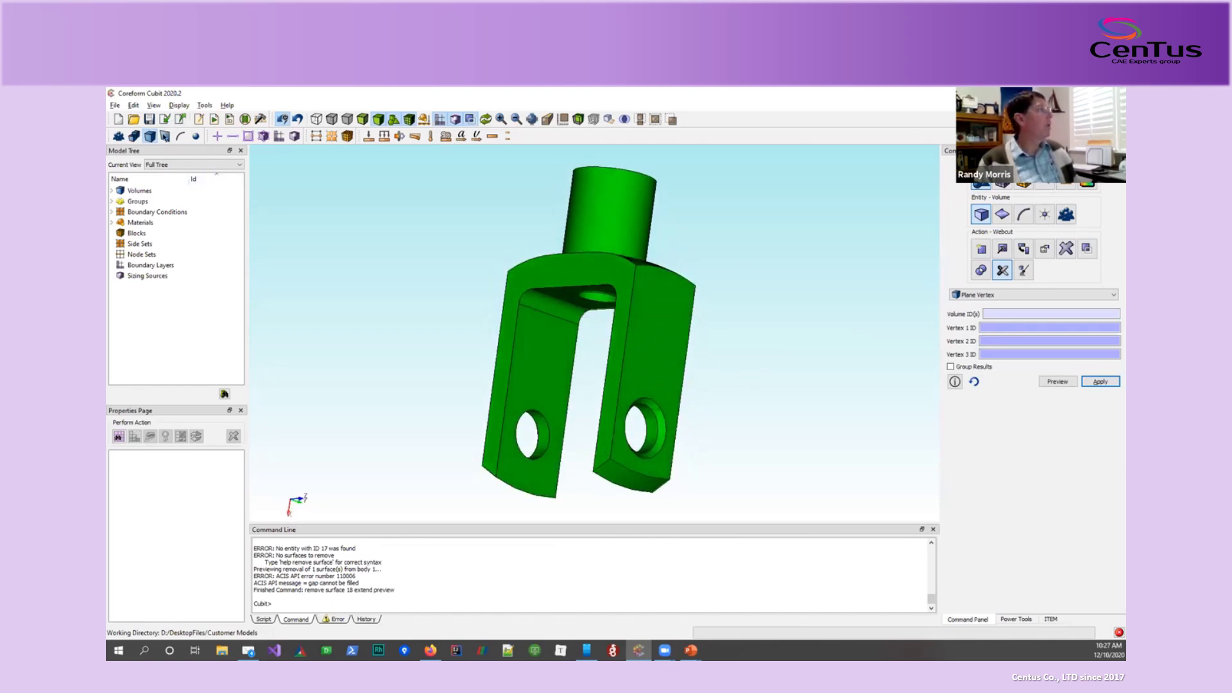
left_click(332, 208)
left_click(635, 340)
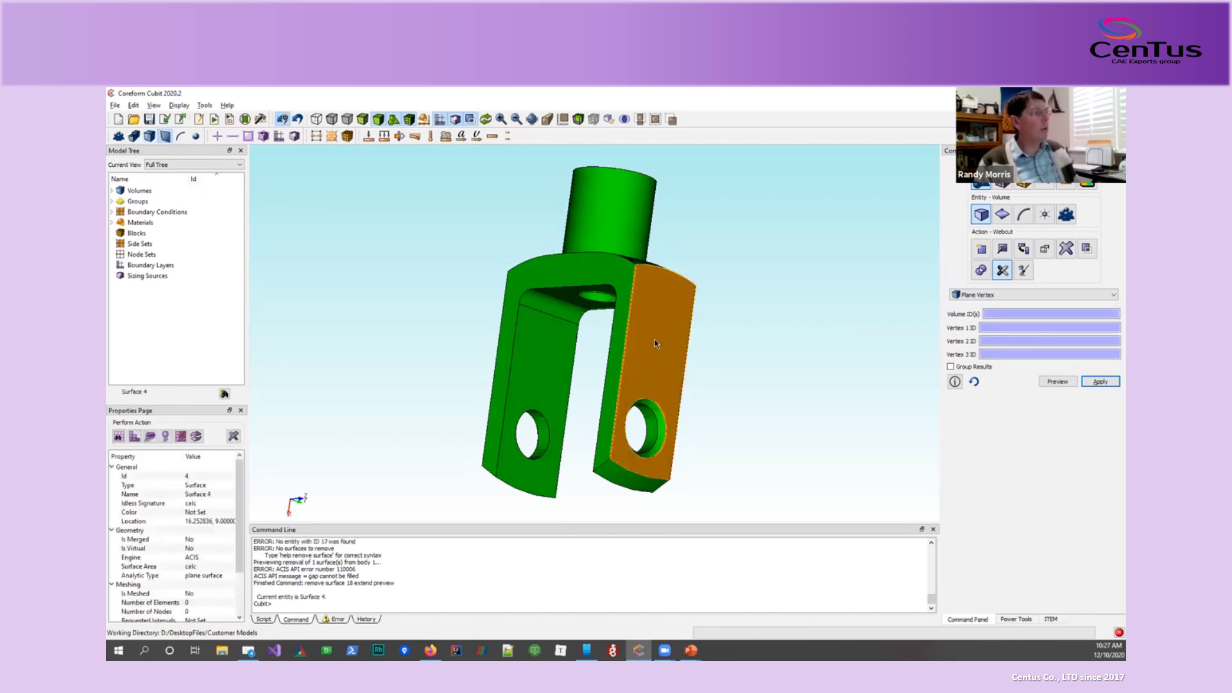
left_click_drag(654, 340, 541, 351)
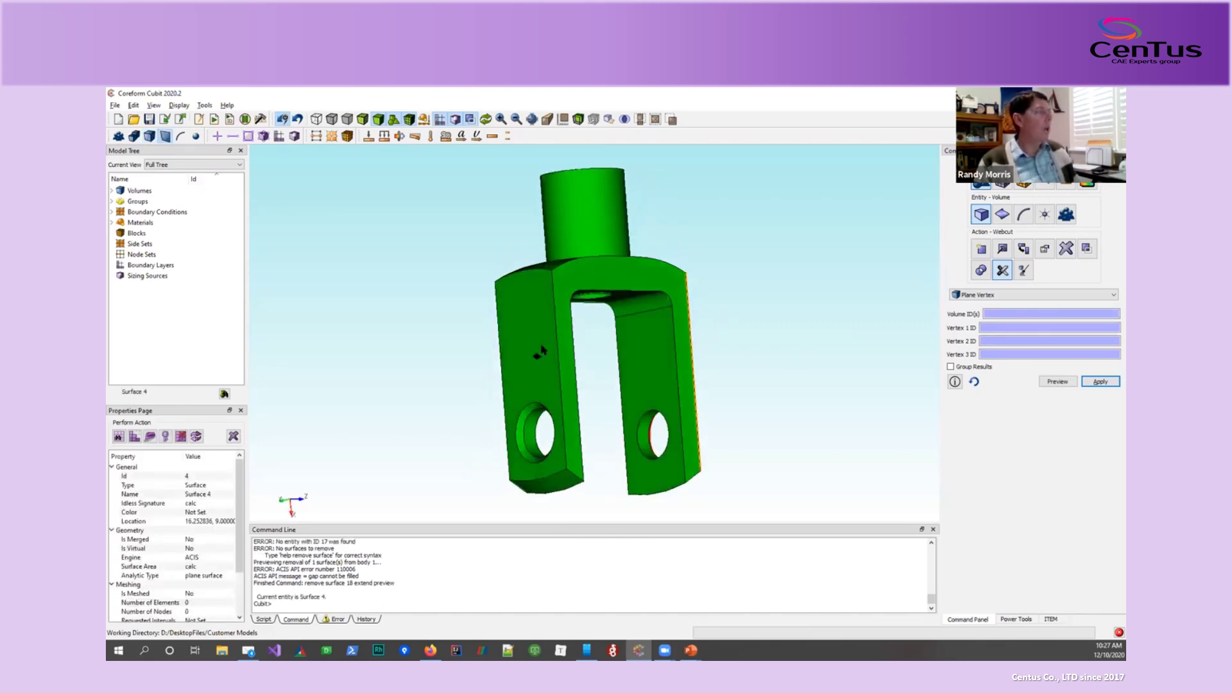
left_click(546, 353)
left_click_drag(641, 361, 608, 402)
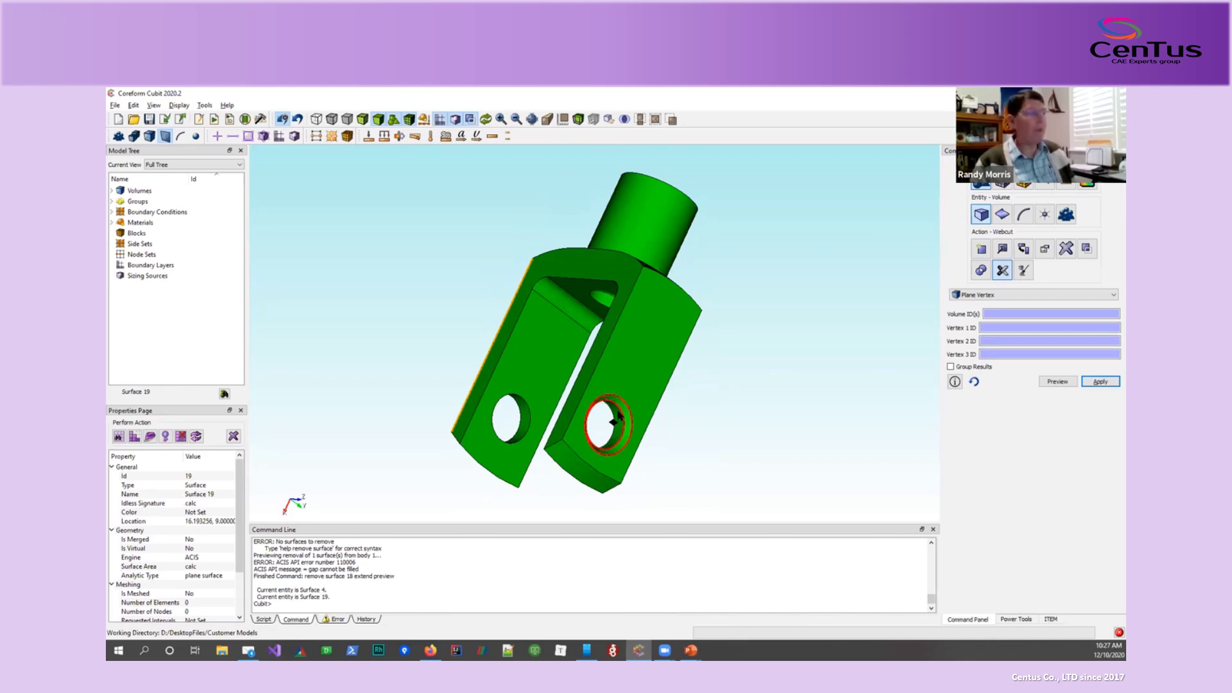
left_click(645, 372)
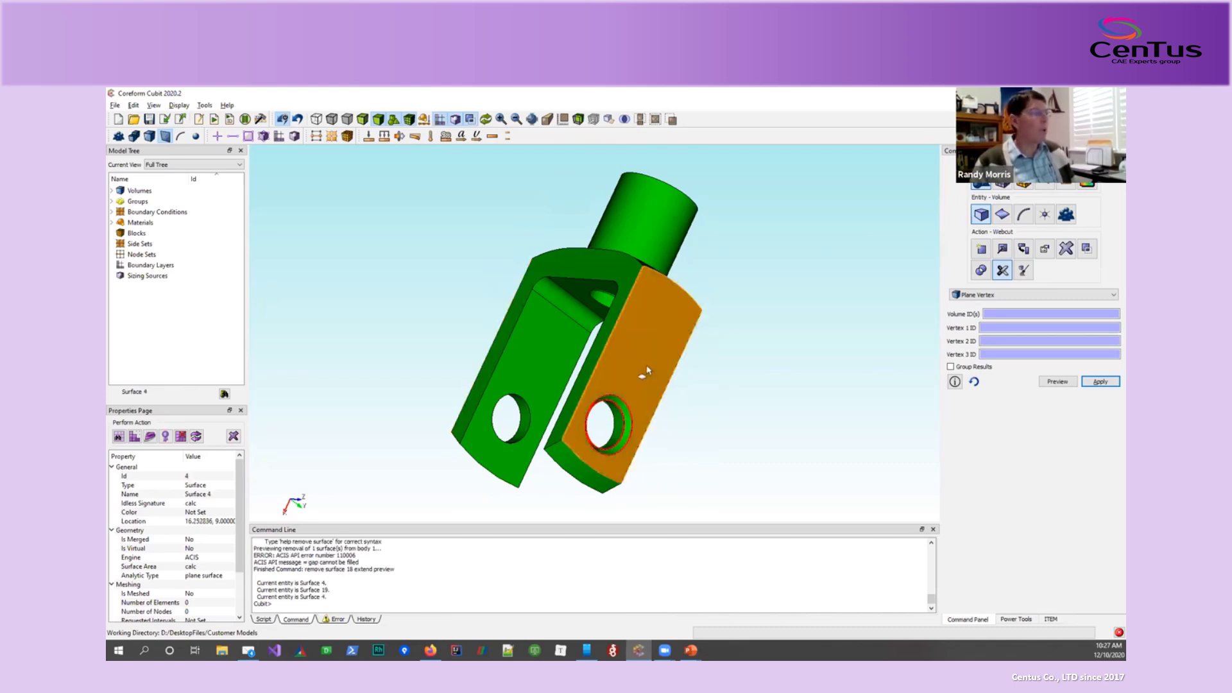
mouse_move(649, 368)
left_mouse_down()
mouse_move(702, 368)
mouse_move(660, 369)
left_mouse_up()
left_click(656, 374)
left_click(660, 371)
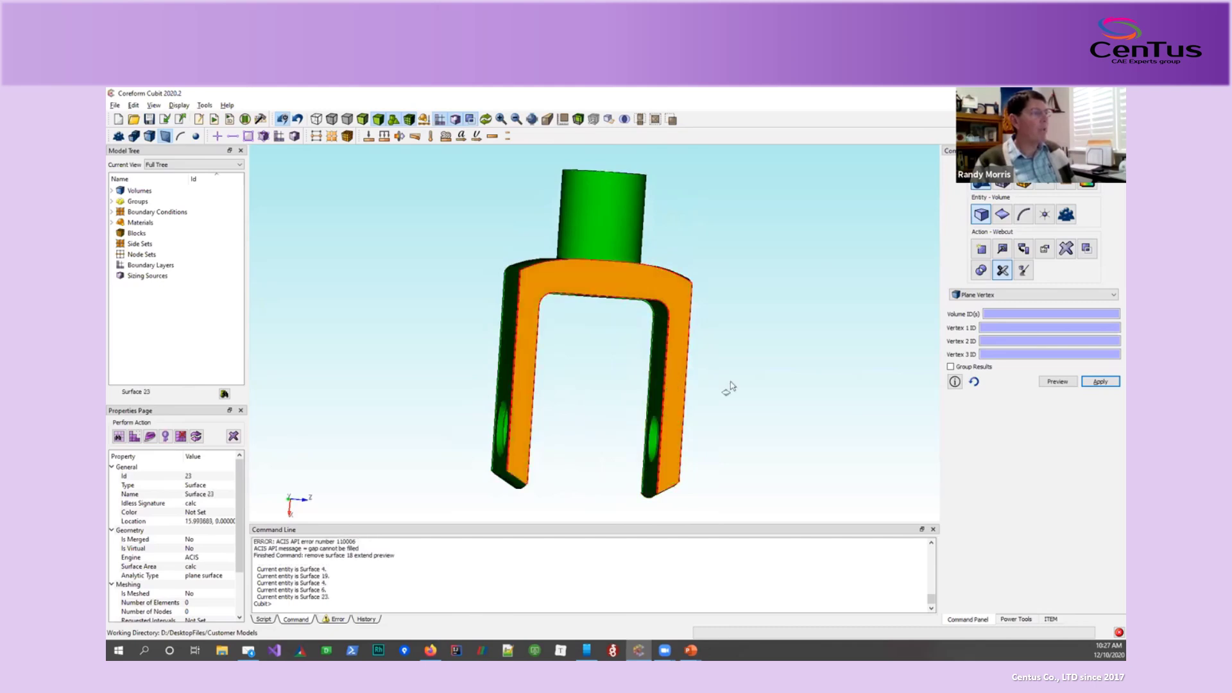
left_click(746, 385)
left_click_drag(773, 383, 681, 366)
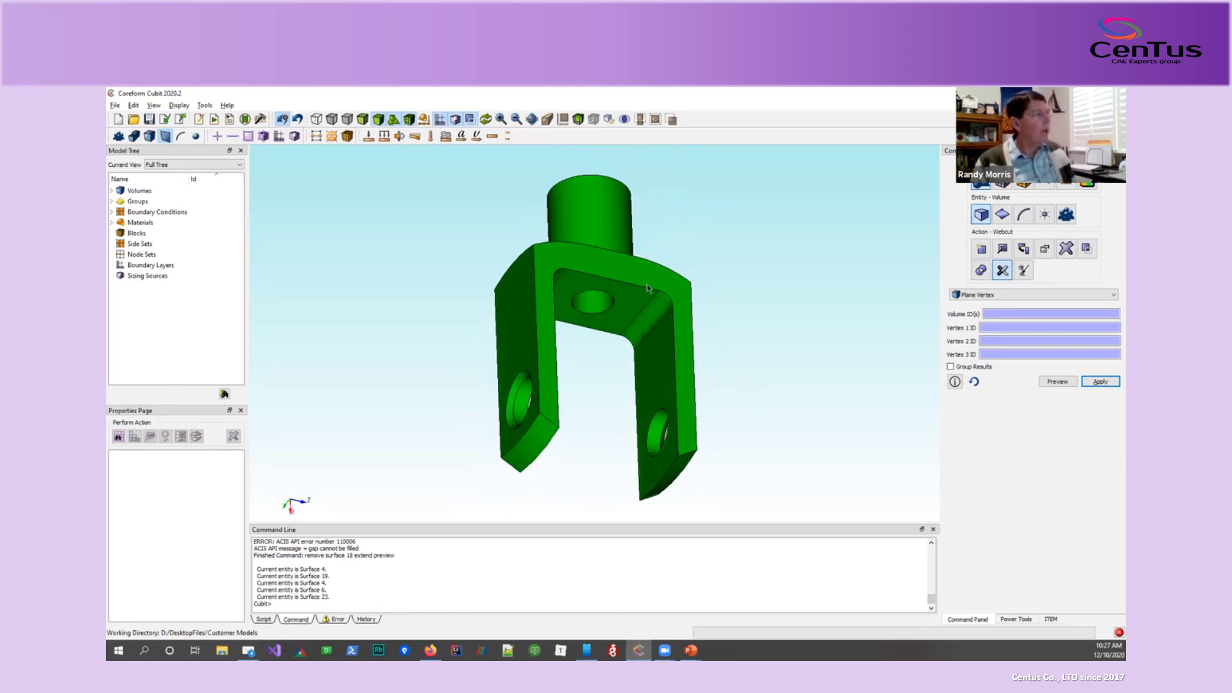
Examine the fork's two inner corner fillets up close, selecting the straight curves that bound them.
middle_click_drag(646, 299, 530, 299)
scroll(565, 332, "up", 5)
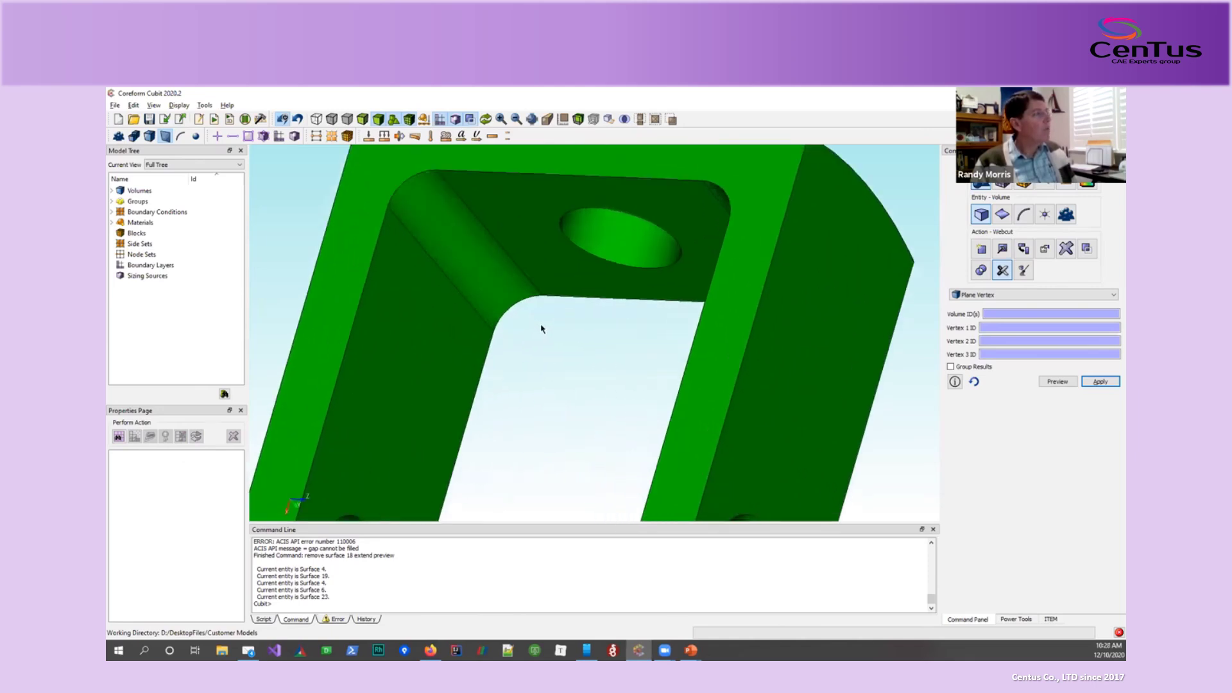
left_click(410, 240)
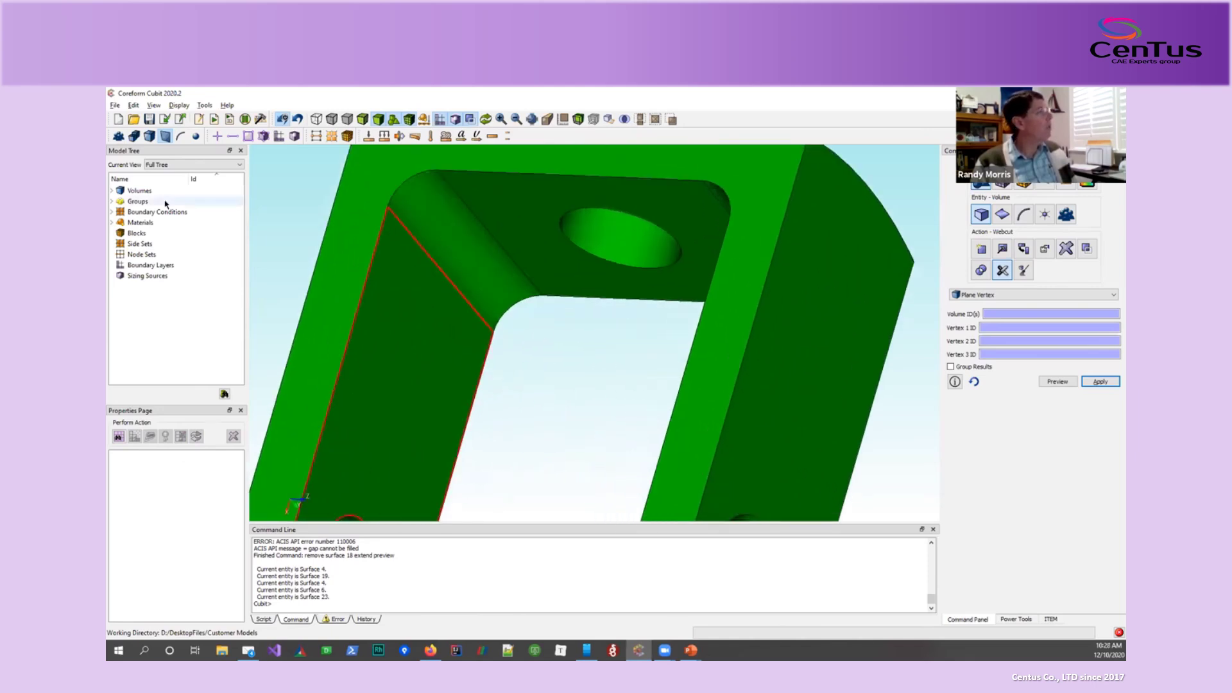
left_click(182, 136)
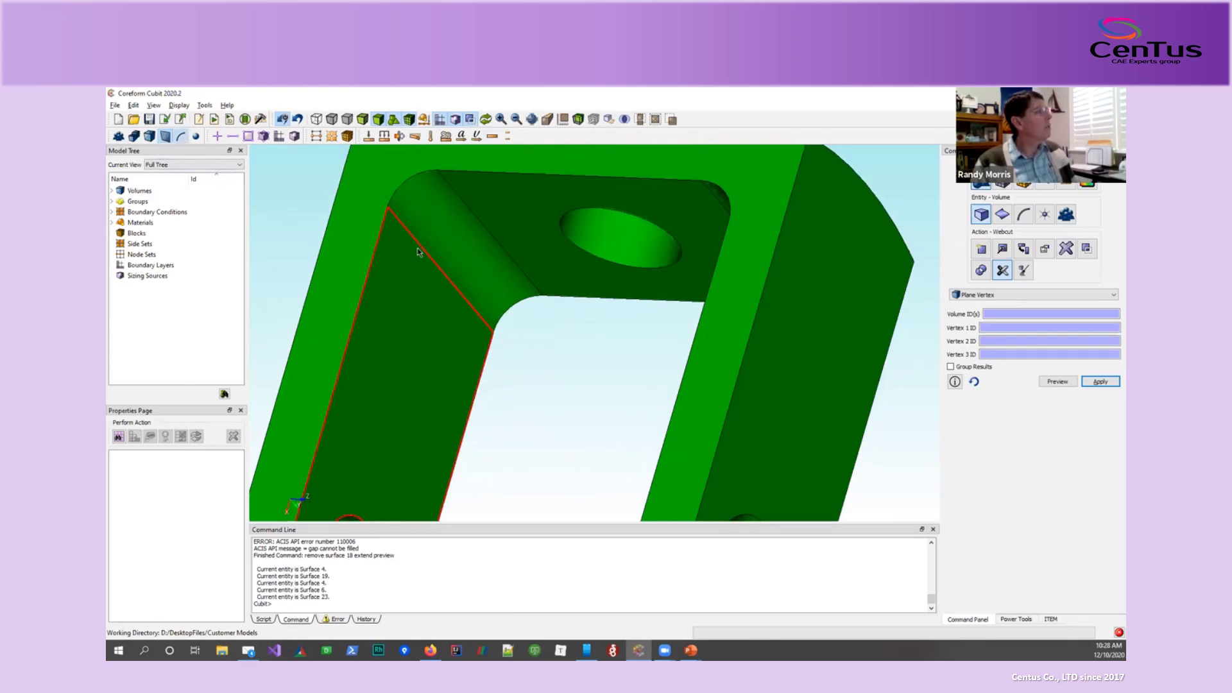
left_click(420, 249)
left_click(420, 249)
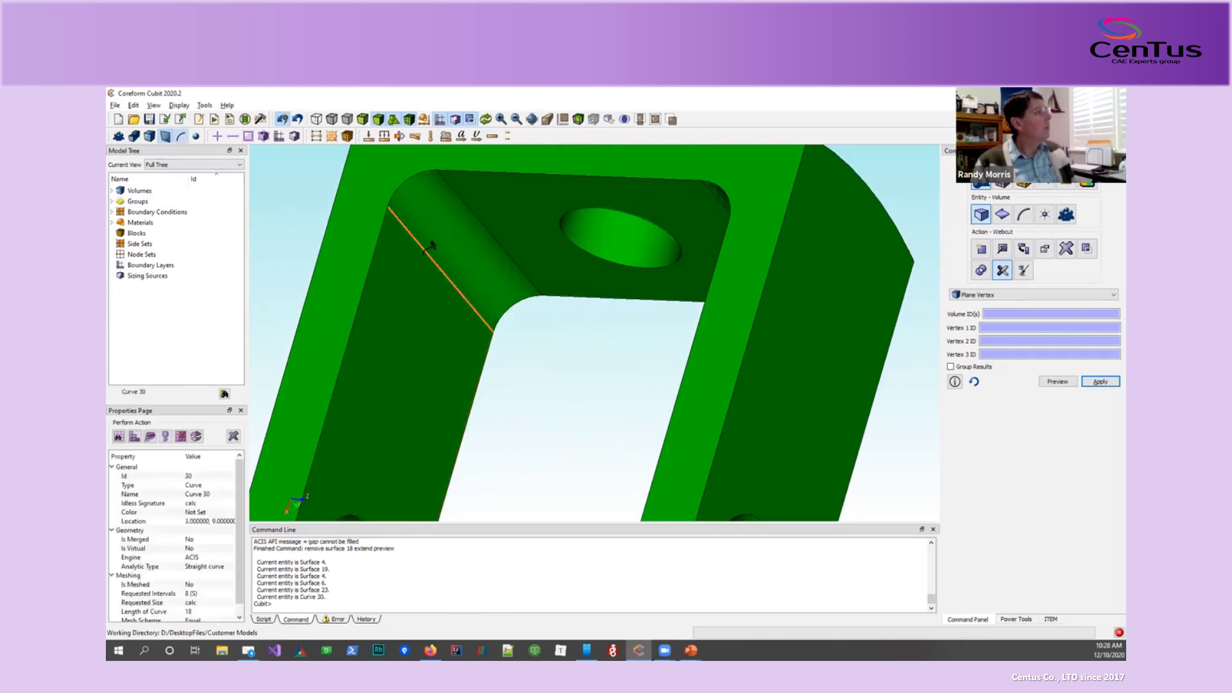
left_click(483, 230)
left_click_drag(522, 234, 735, 312)
left_click(734, 310)
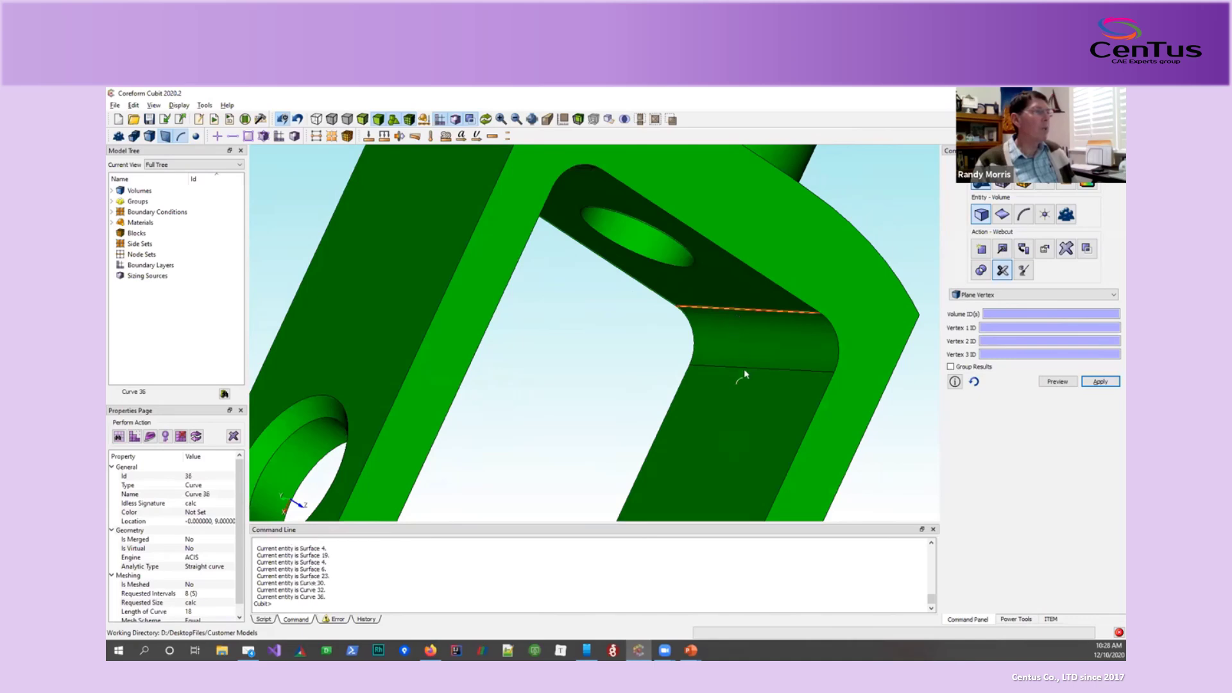
left_click(764, 308)
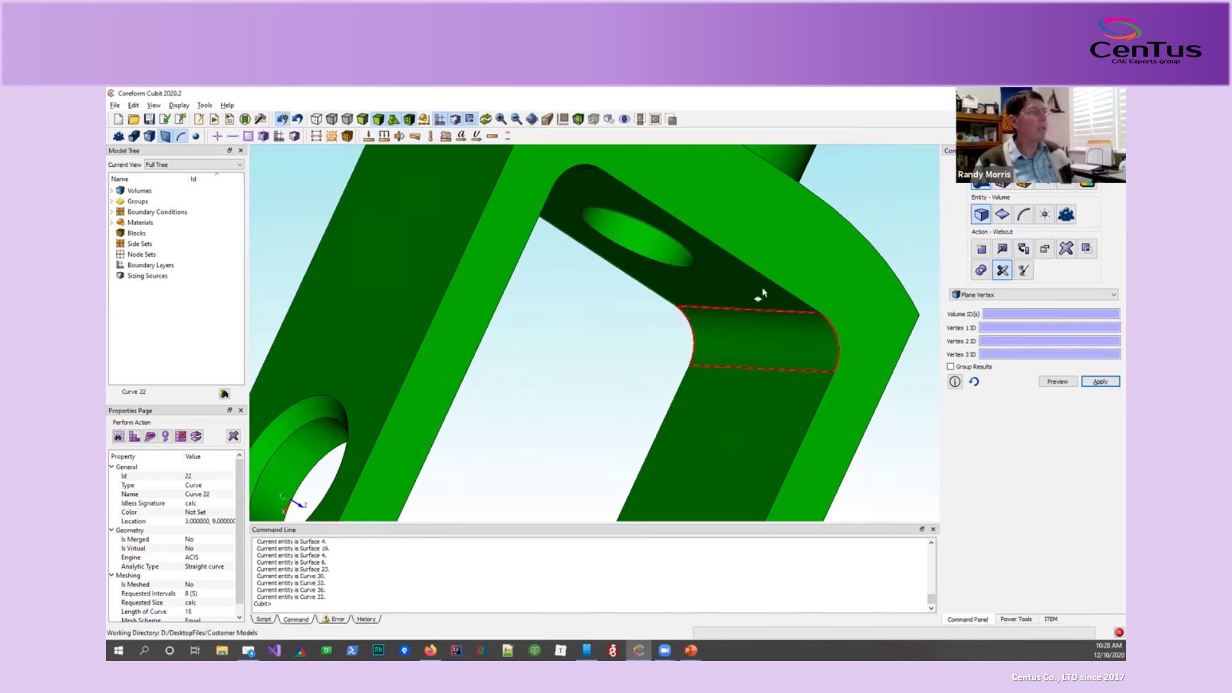
left_click_drag(762, 295, 674, 275)
scroll(693, 282, "down", 5)
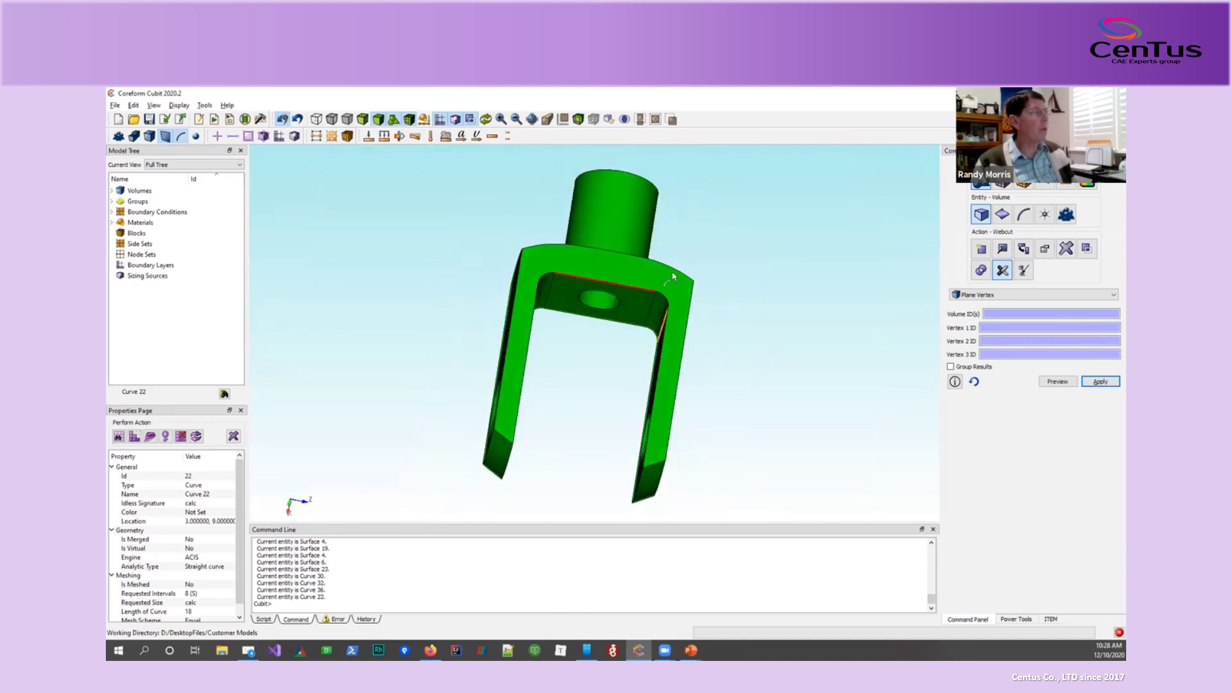
Set up a Plane from Curve webcut of Volume 1 using Curve 33, the arc at the fork's inner corner.
left_click(771, 331)
left_click_drag(563, 352, 538, 365)
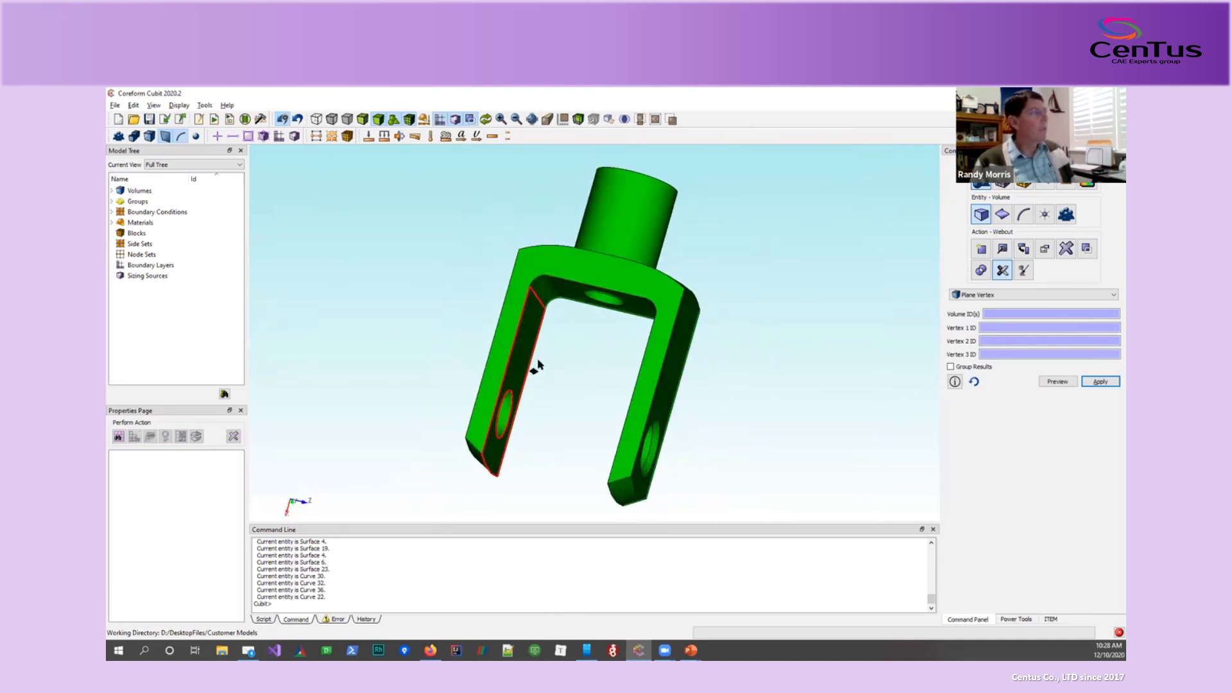
scroll(630, 267, "up", 2)
scroll(629, 278, "down", 2)
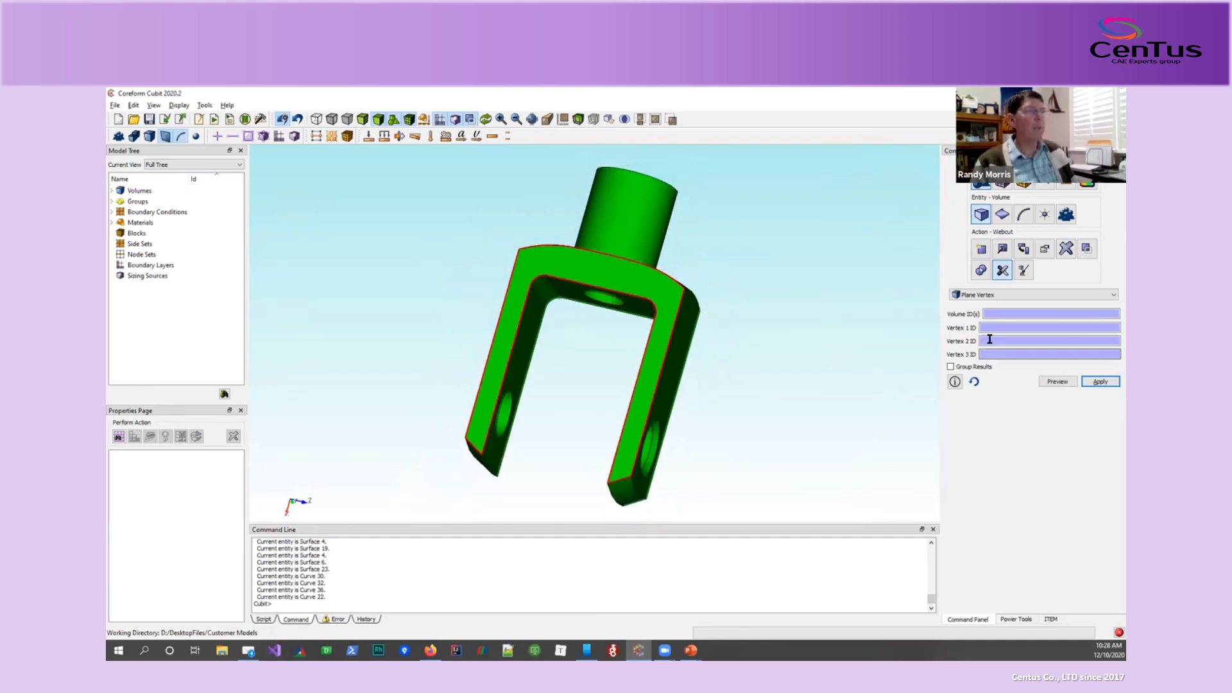
left_click(979, 295)
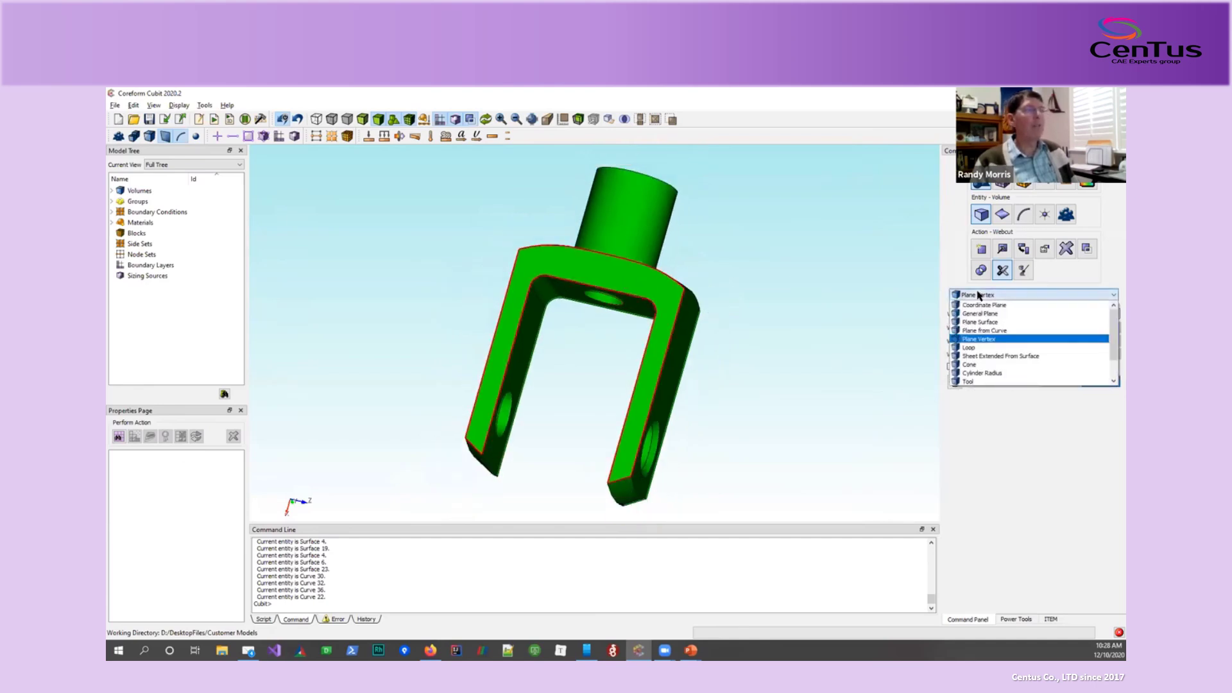
left_click(974, 331)
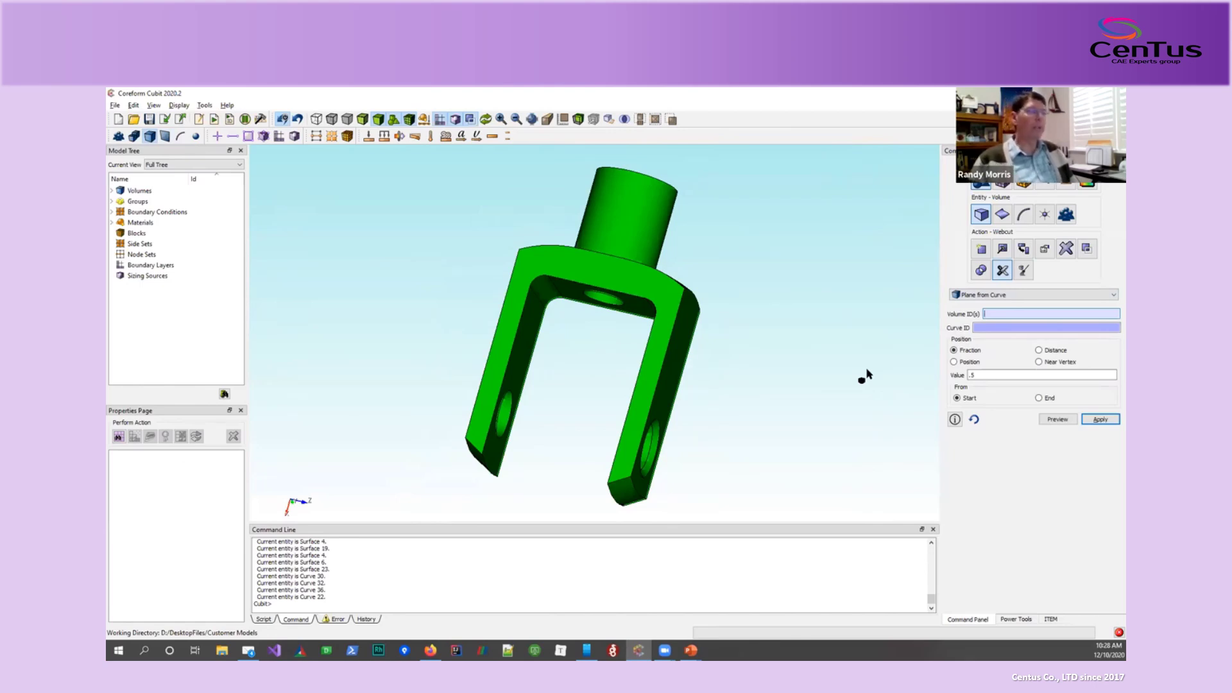
left_click_drag(622, 256, 825, 341)
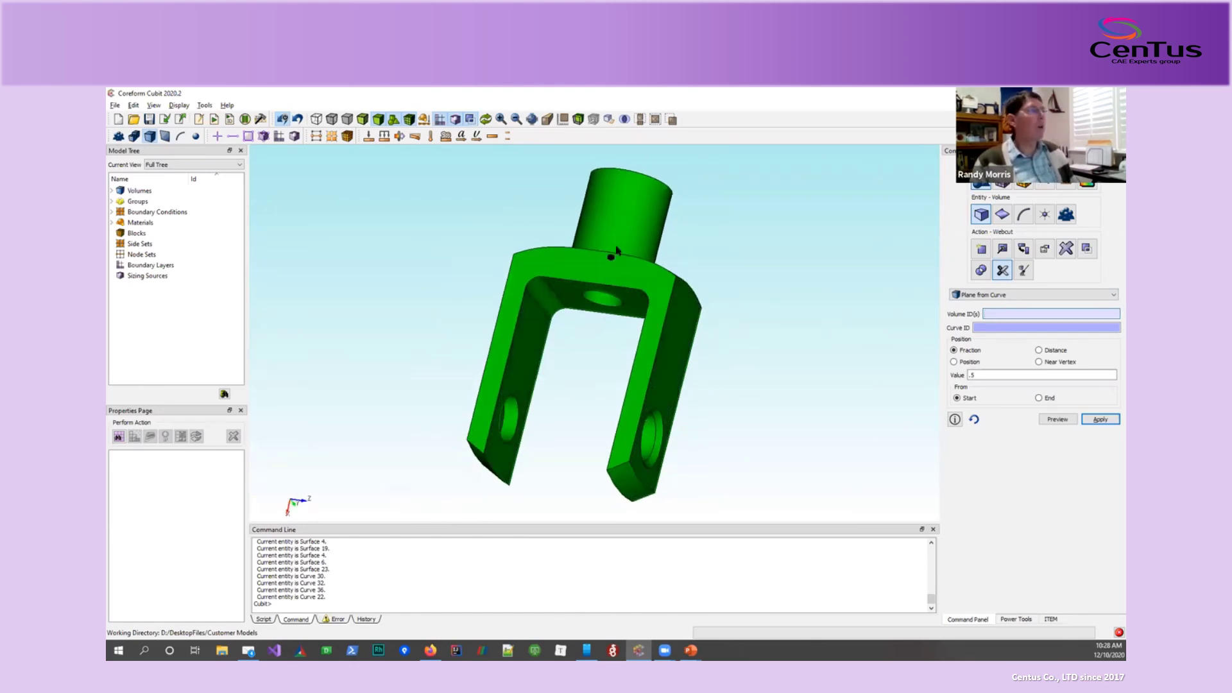
left_click(650, 281)
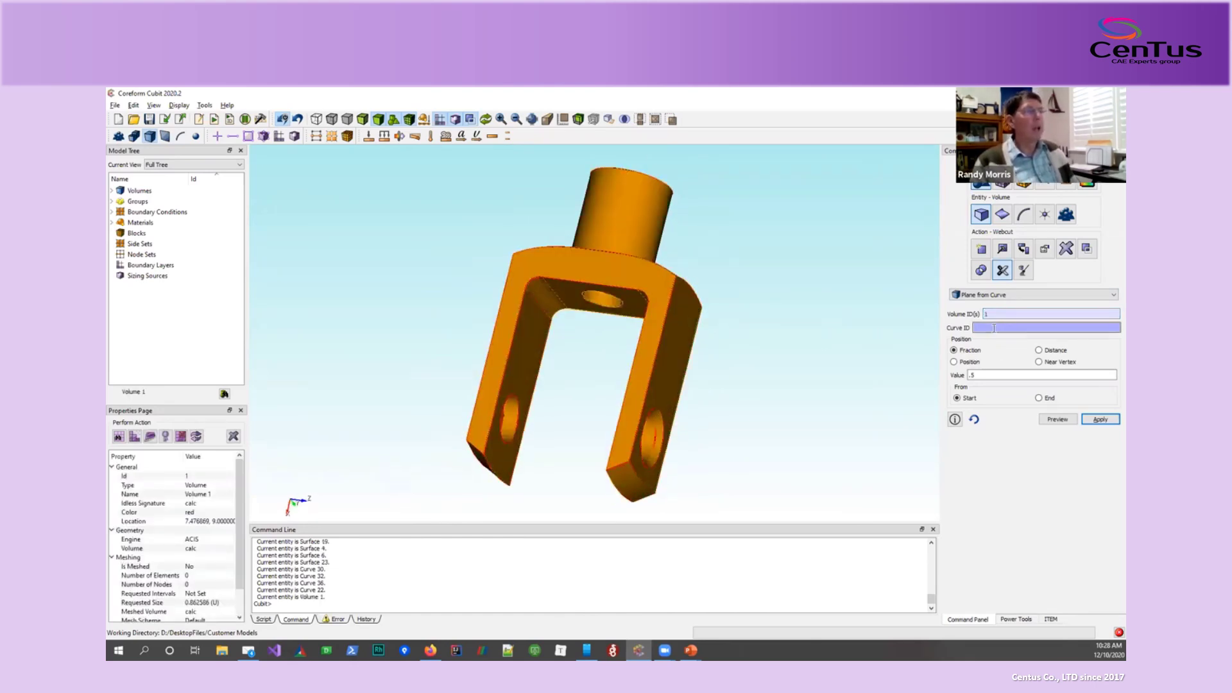
left_click(531, 284)
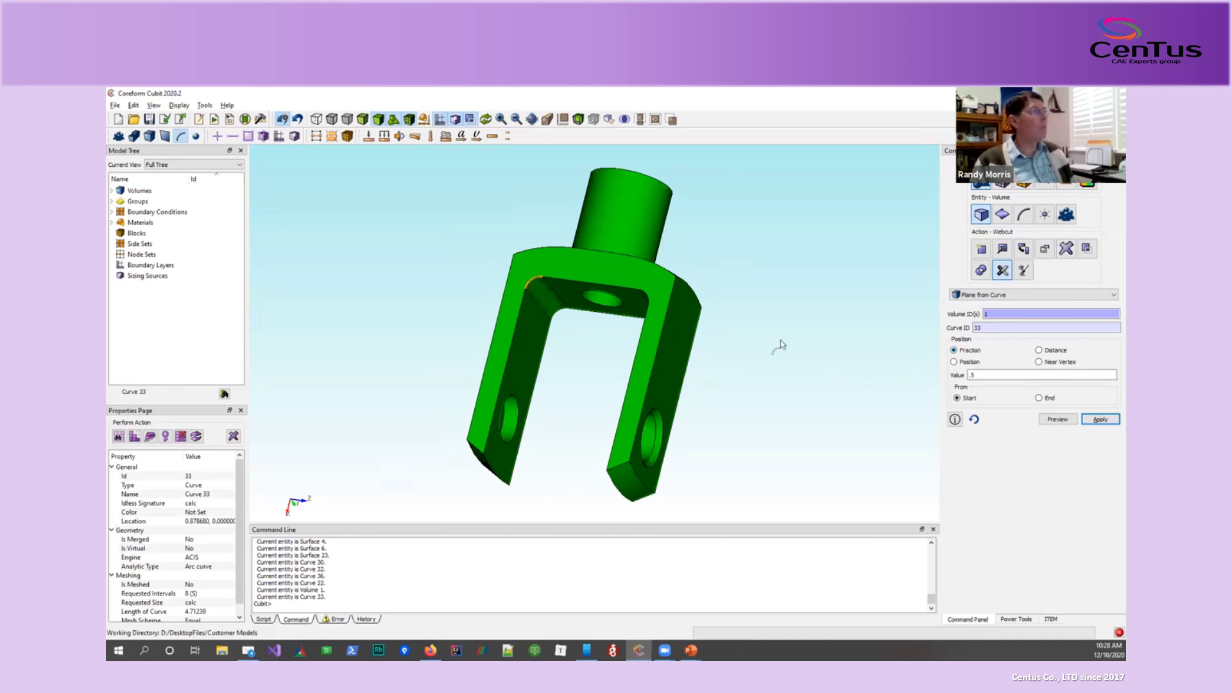
Set the cutting plane to fraction 1 from the curve's start, then preview and apply the webcut.
double_click(971, 376)
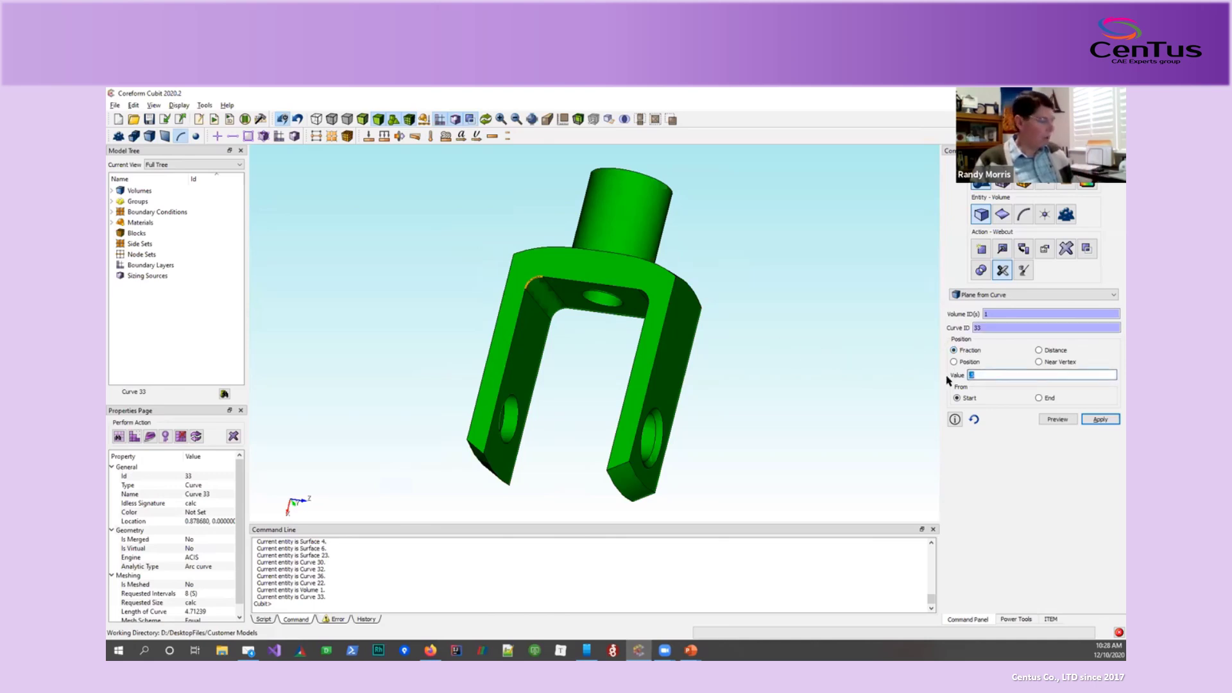
type("1")
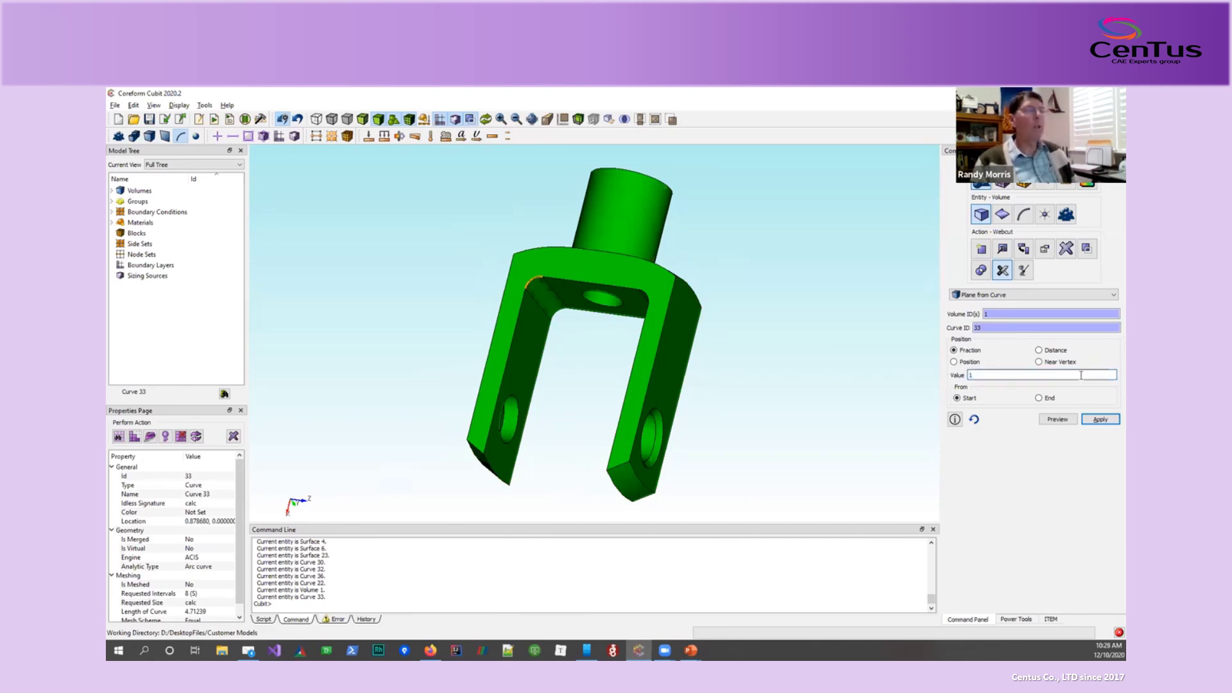
left_click(1057, 419)
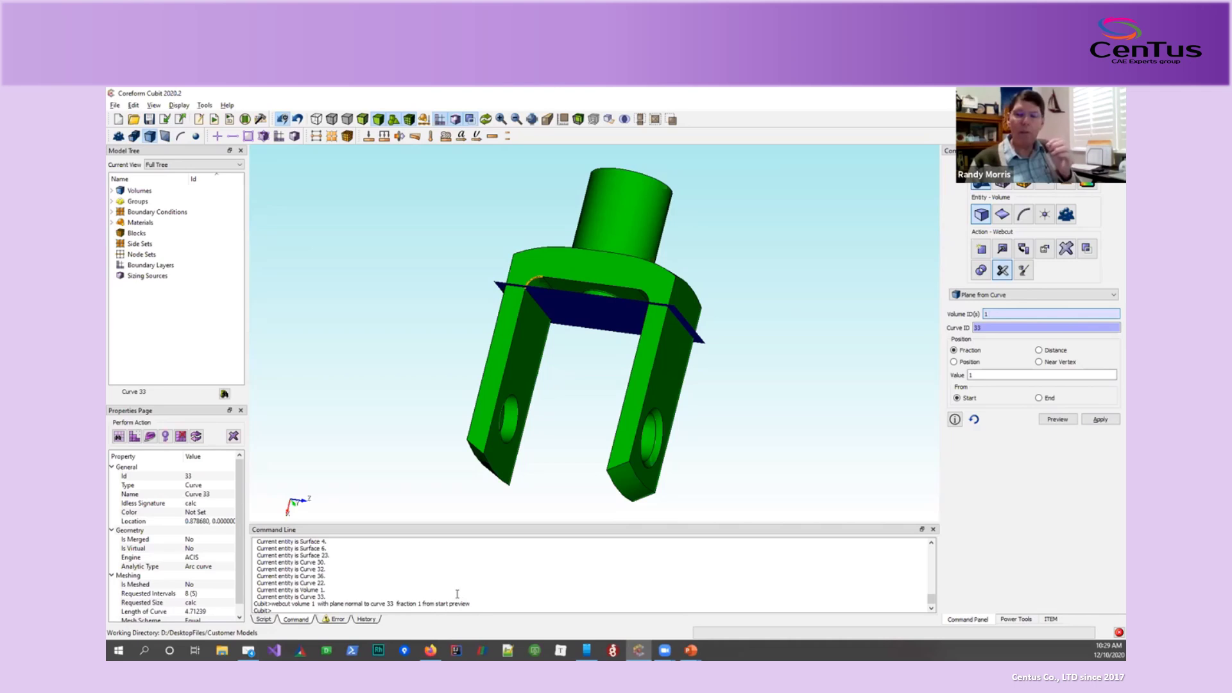
middle_click_drag(545, 357, 585, 374)
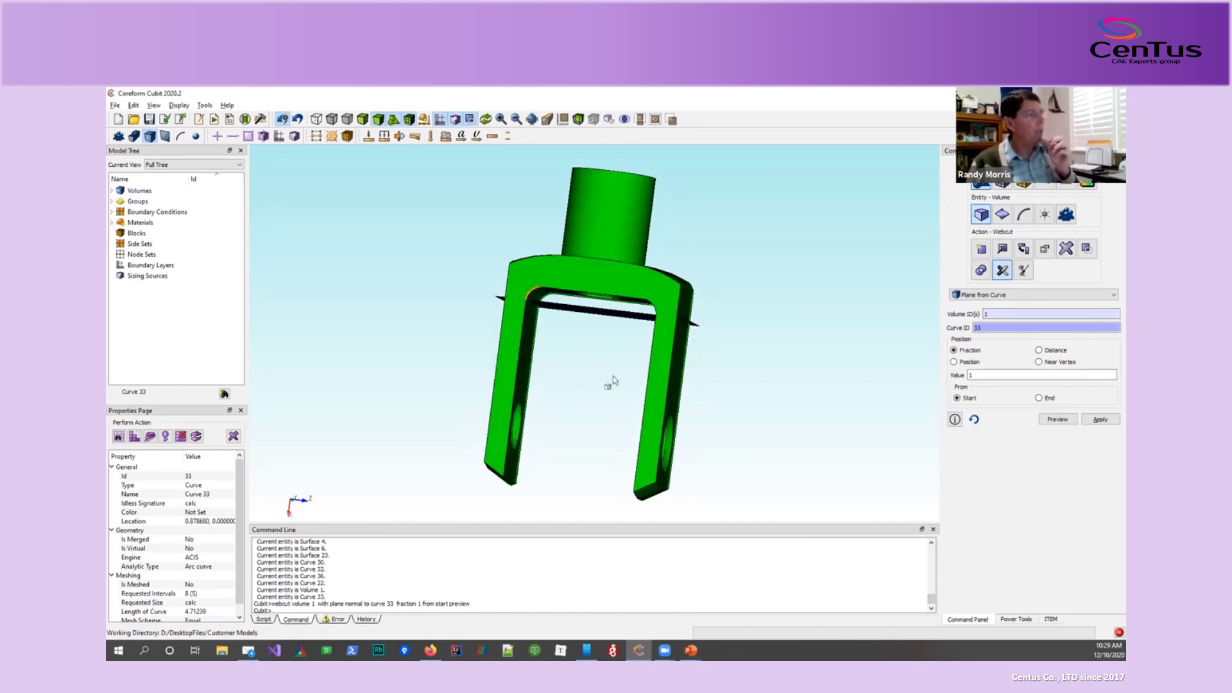
mouse_move(586, 376)
middle_mouse_down()
mouse_move(581, 348)
mouse_move(479, 322)
mouse_move(567, 284)
mouse_move(704, 387)
mouse_move(570, 362)
middle_mouse_up()
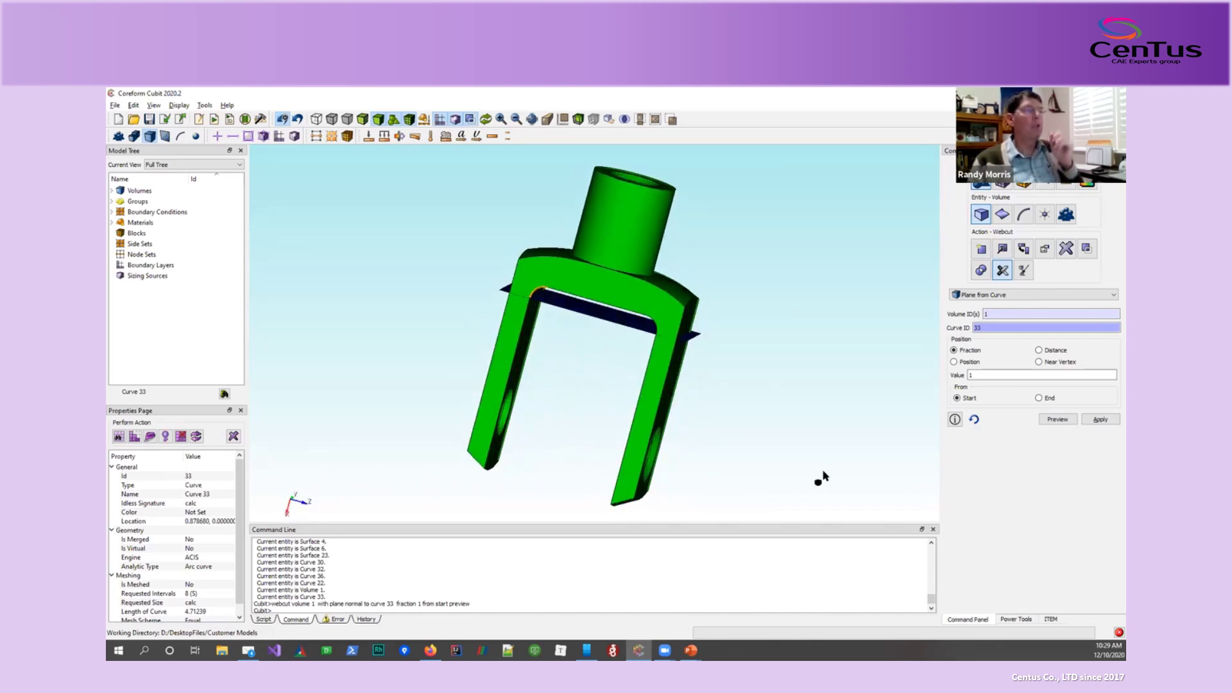
left_click(1099, 420)
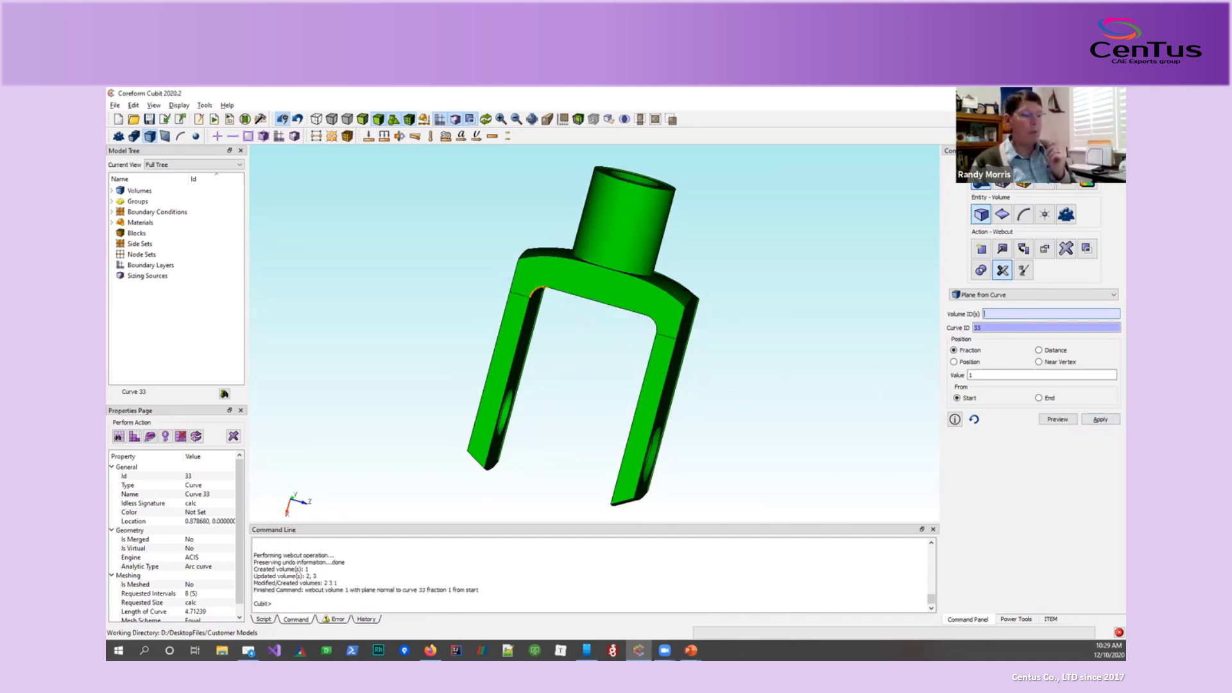
Analyze all volumes for meshability with automatic scheme assignment, and highlight Volume 2 and Volume 3 among those with a scheme set.
left_click(1020, 620)
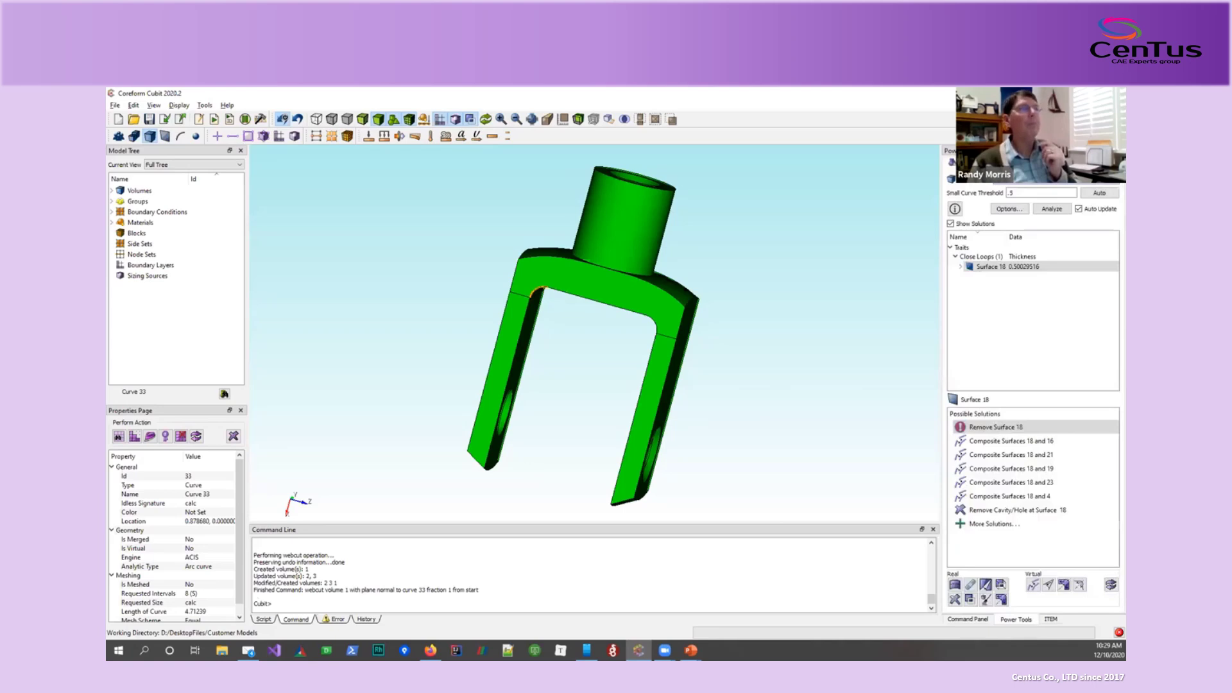
left_click(969, 163)
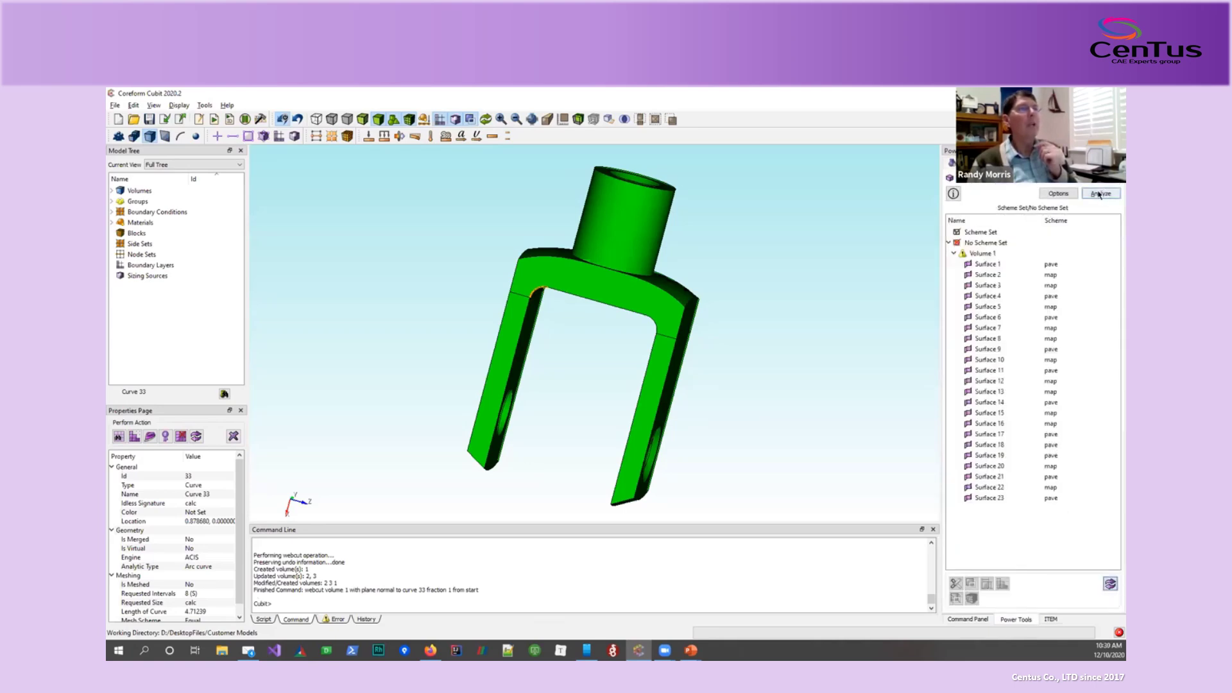
right_click(1009, 184)
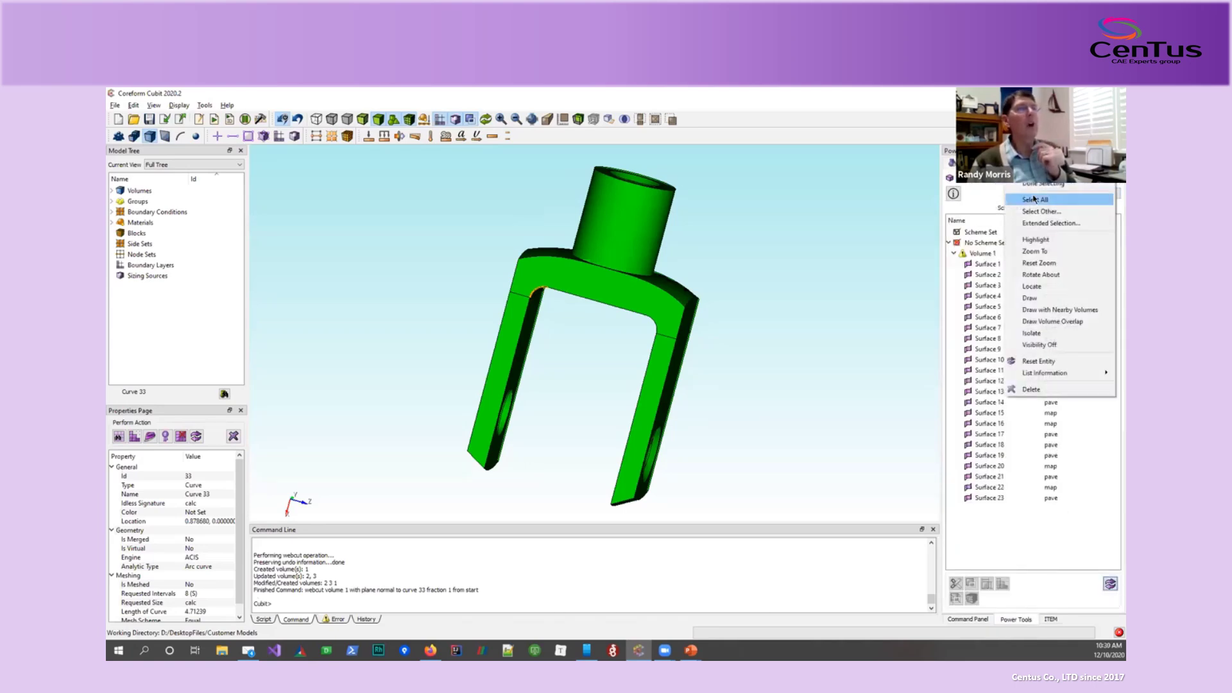
left_click(1078, 194)
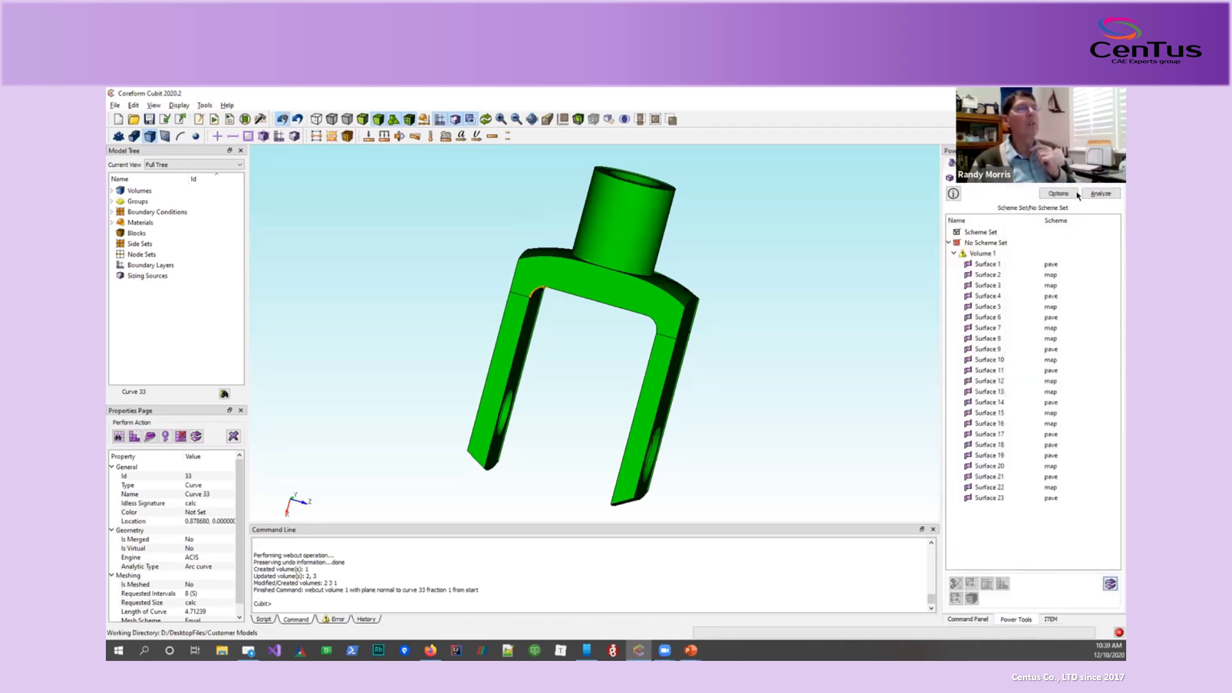
left_click(950, 233)
left_click(976, 244)
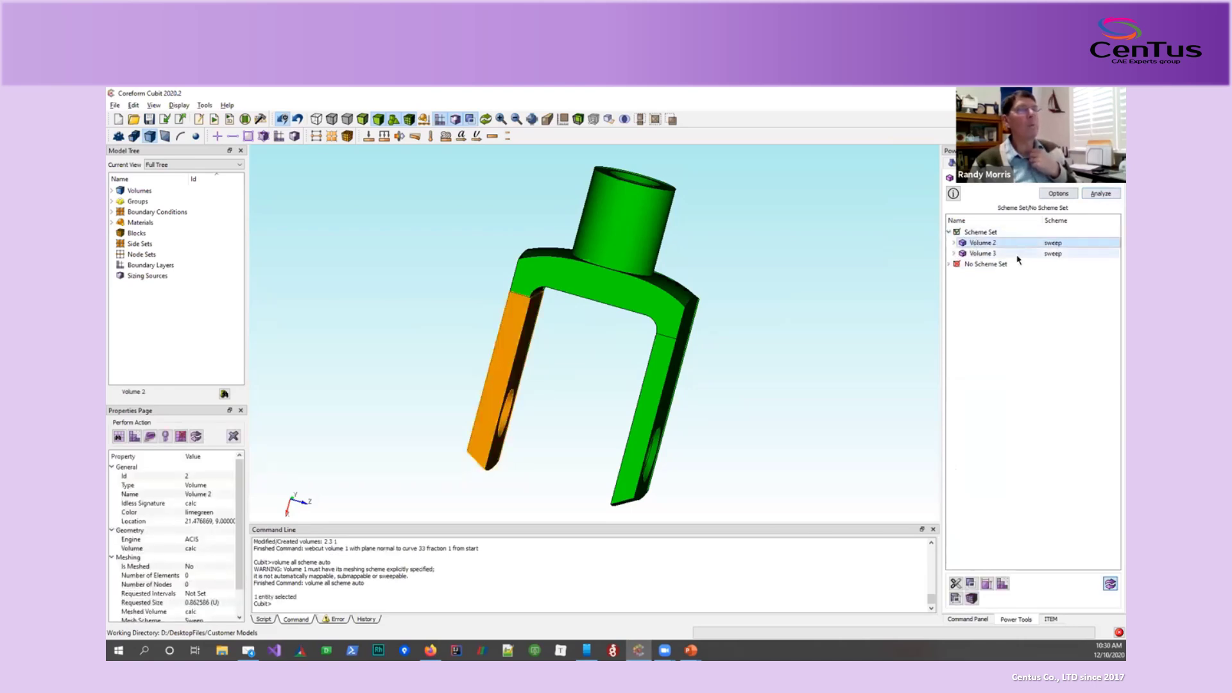
left_click(986, 255)
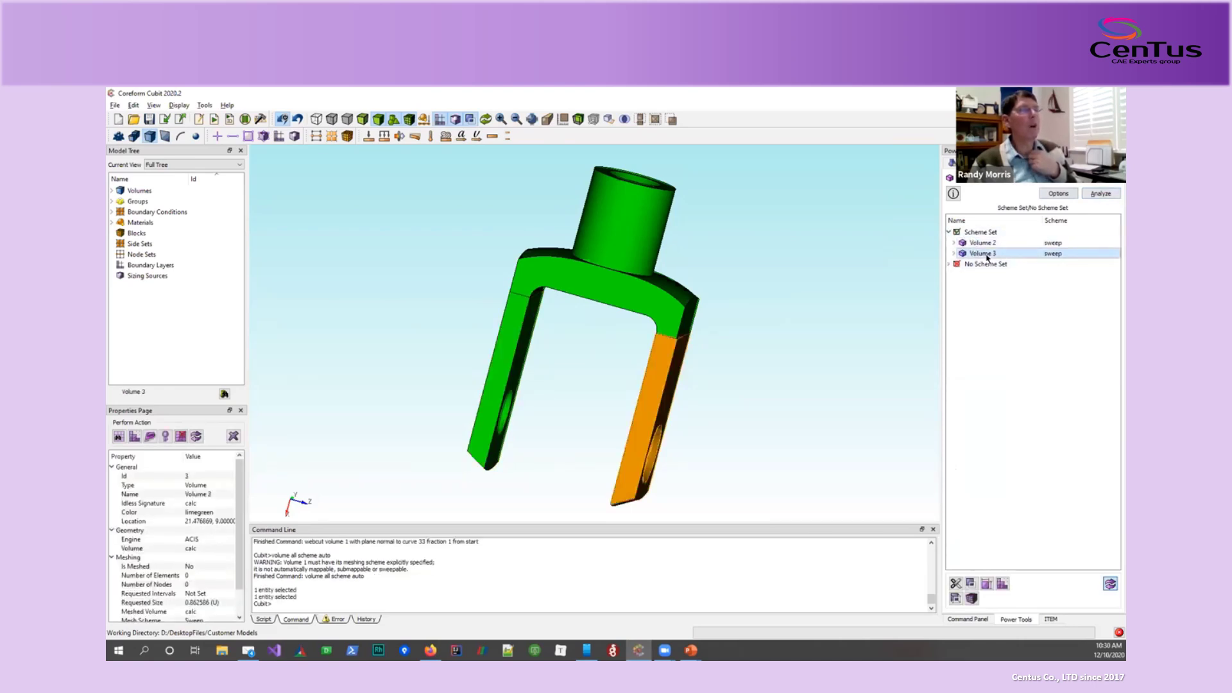
Examine the individual surfaces of Volume 2 and their map or pave schemes, highlighting them on the fork arm from several angles.
left_click(954, 243)
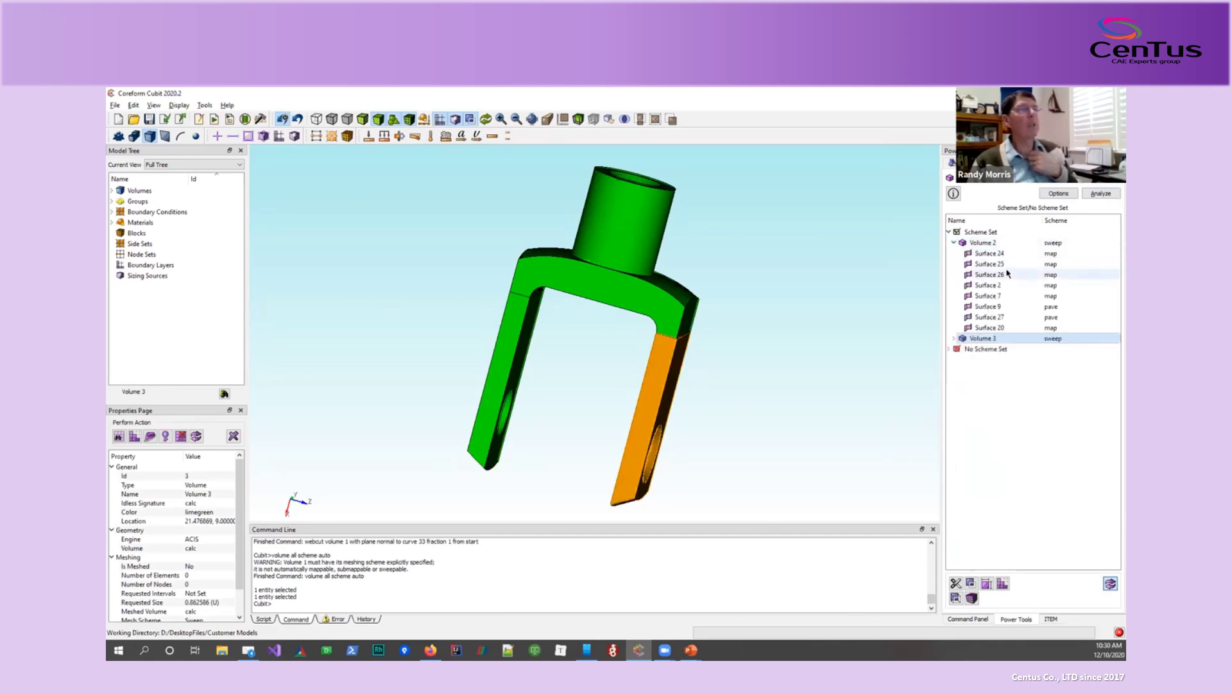
left_click(995, 255)
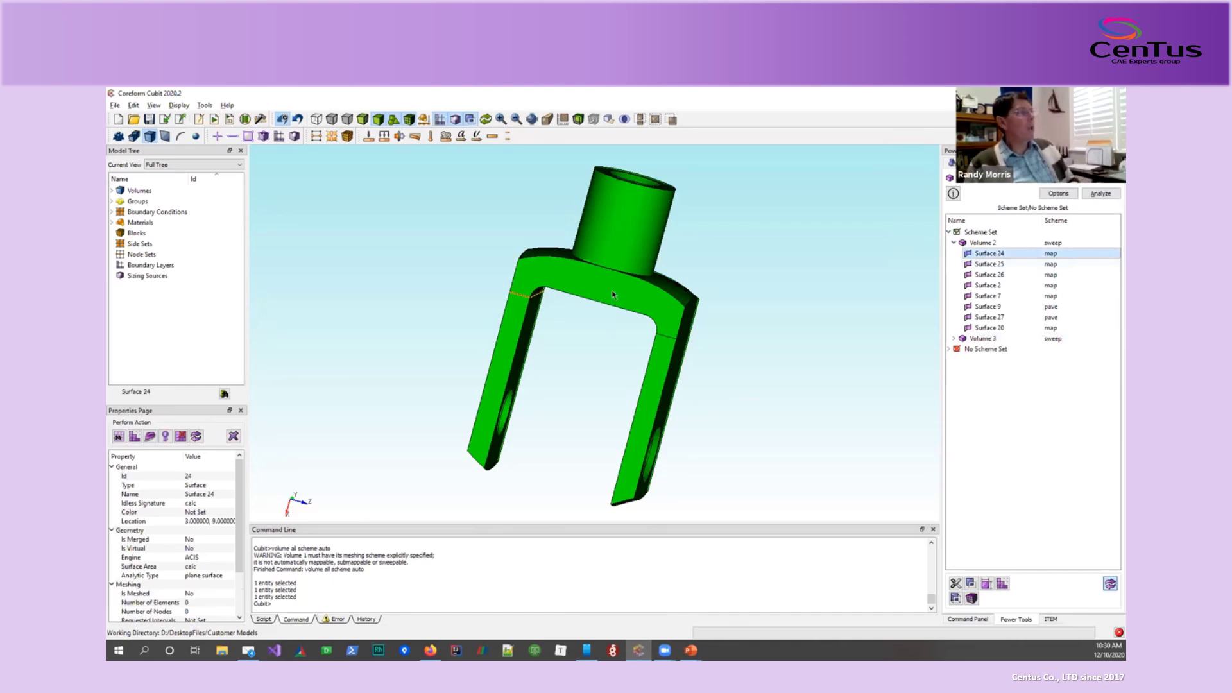
left_click(987, 266)
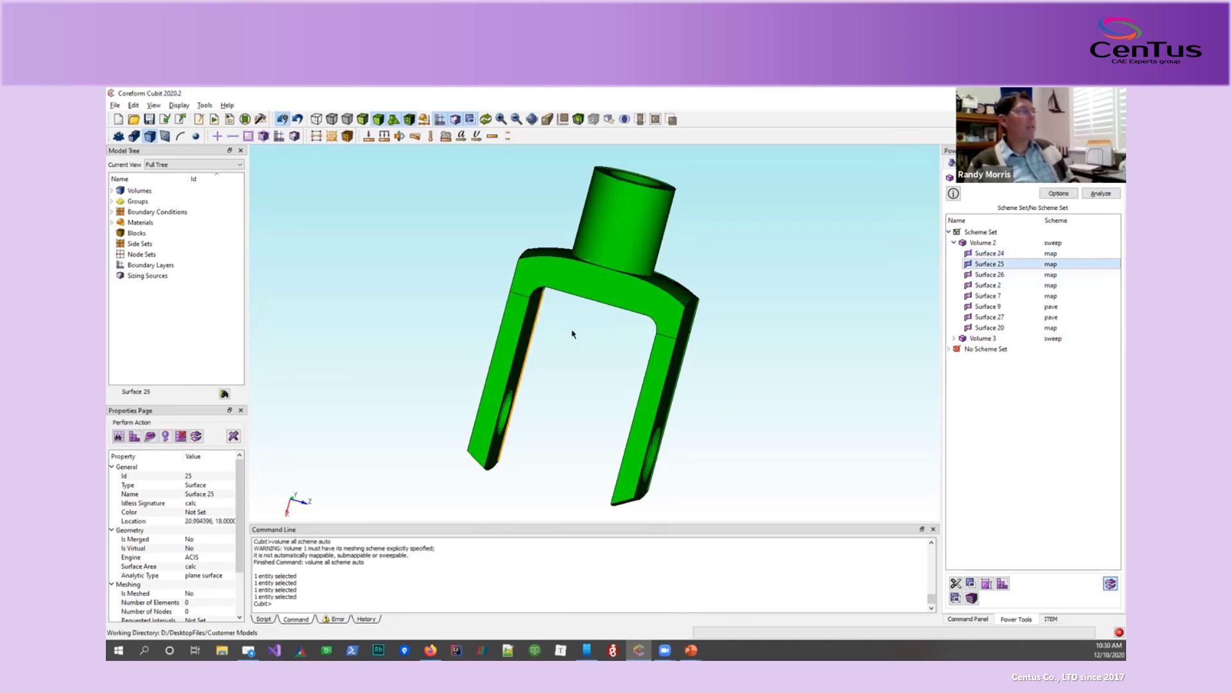
left_click_drag(647, 326, 518, 210)
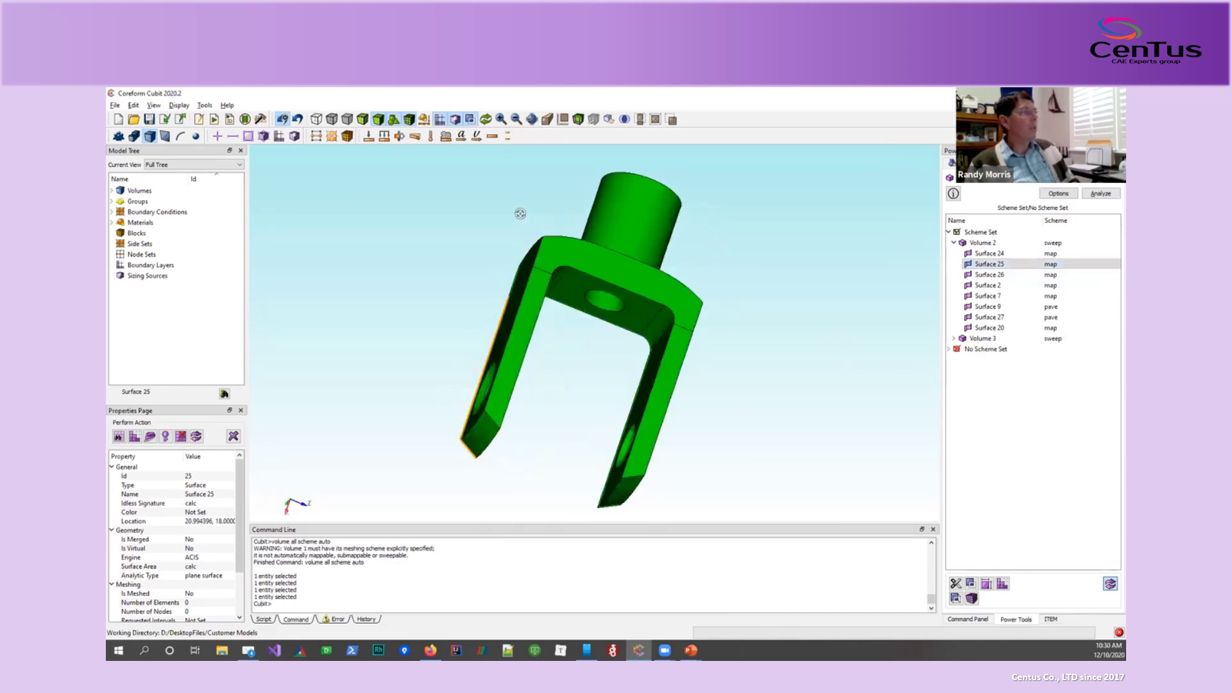
left_click(998, 287)
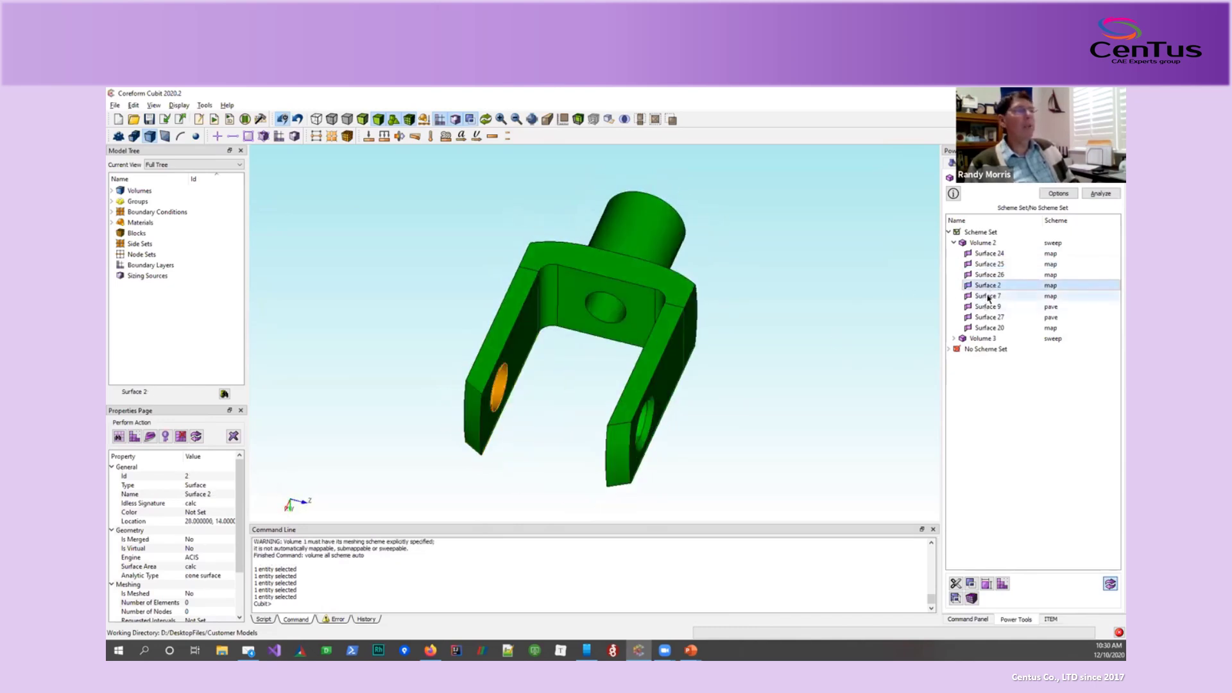
left_click(989, 297)
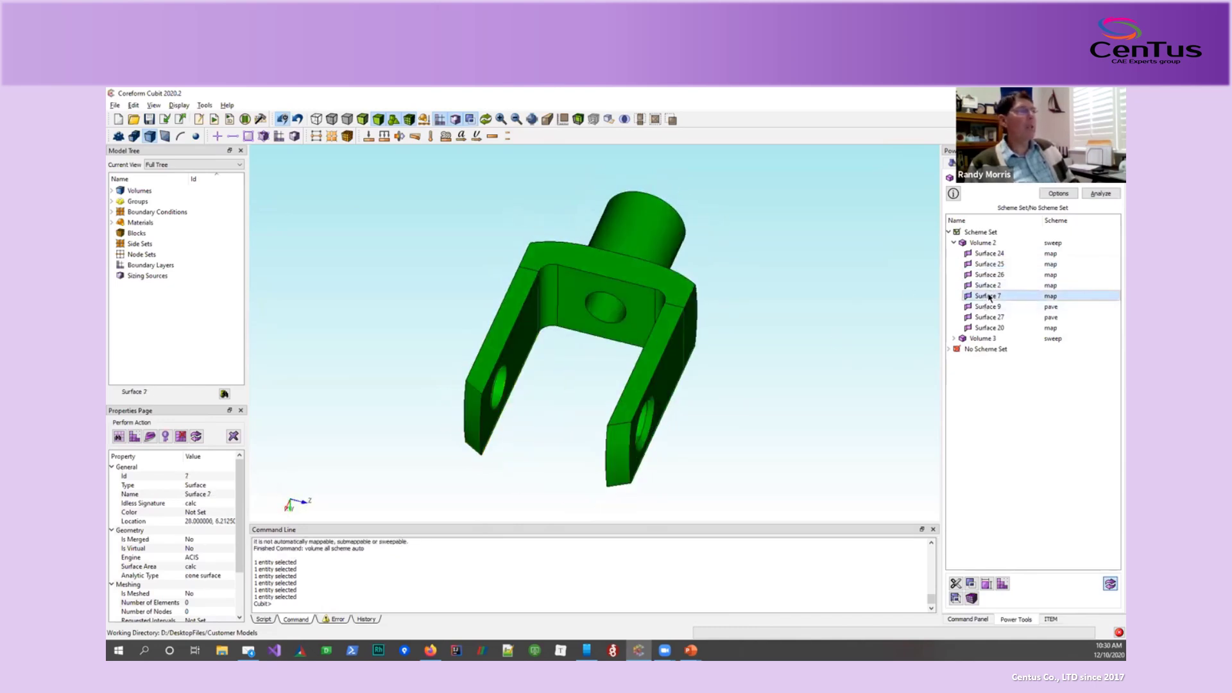
left_click(980, 328)
left_click(989, 318)
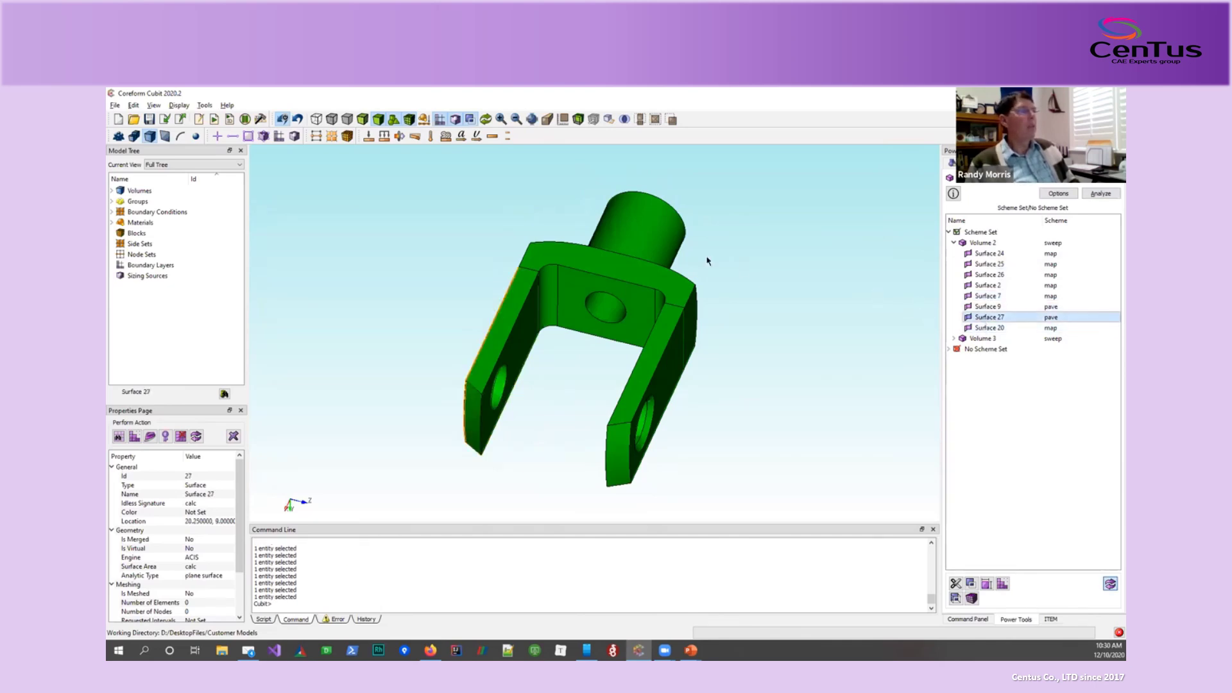
middle_click_drag(707, 261, 820, 328)
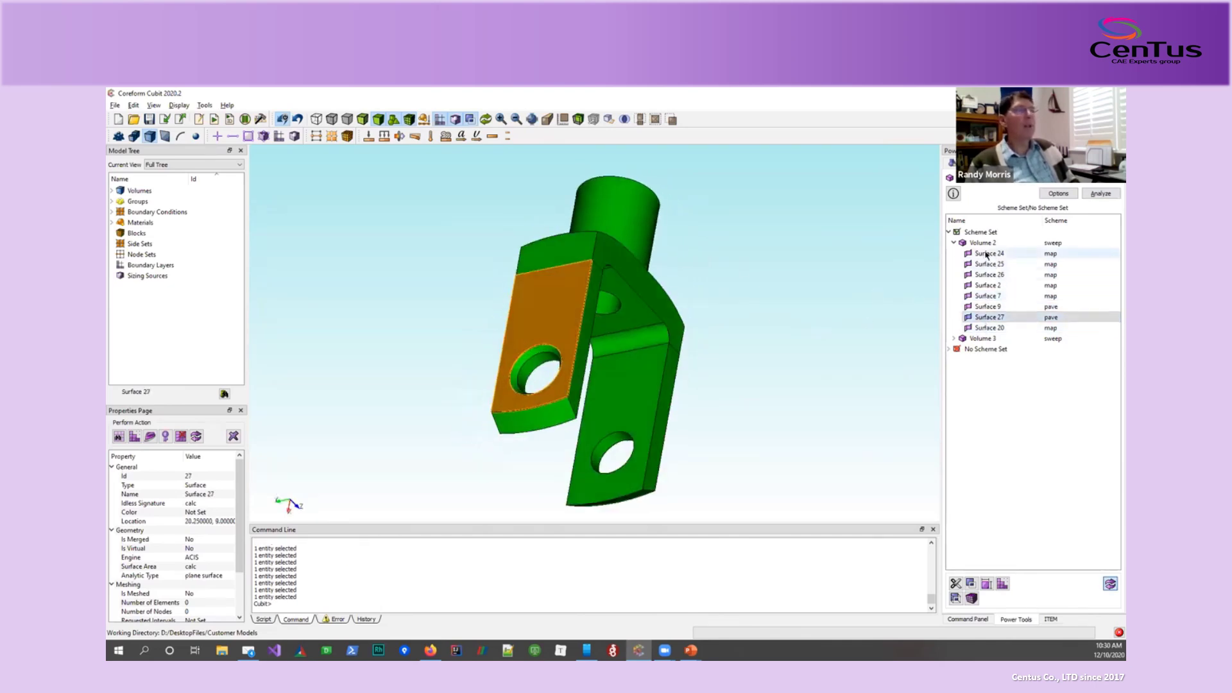
left_click(979, 306)
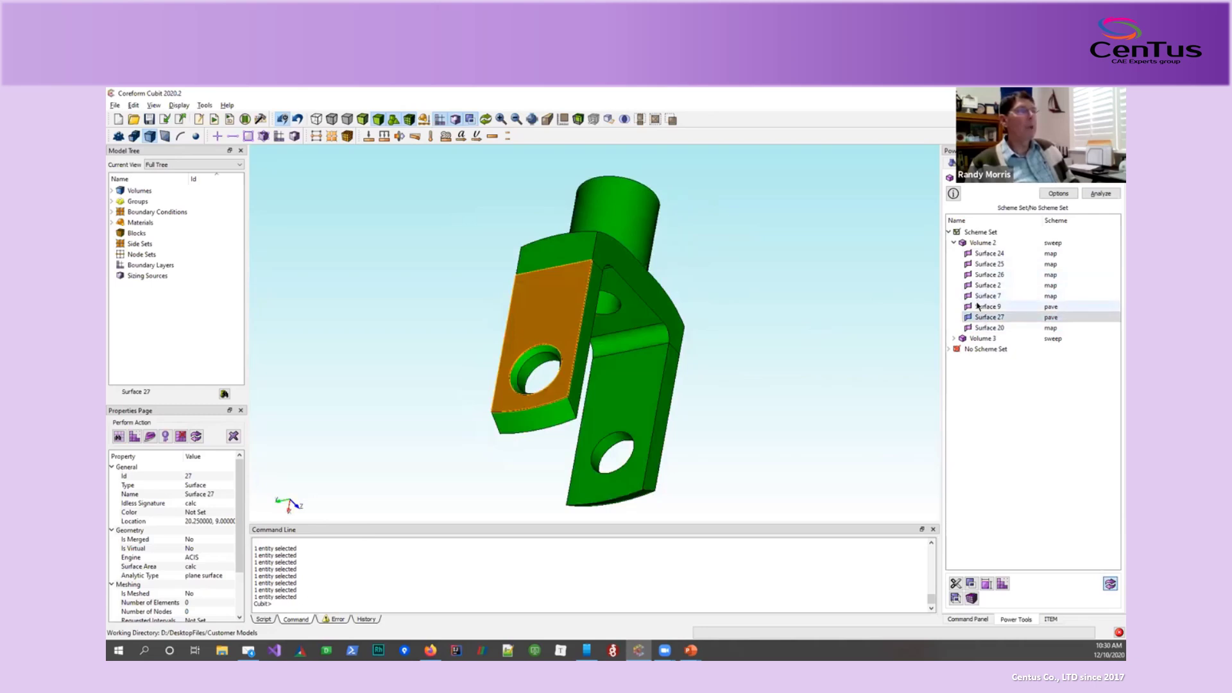
left_click_drag(801, 286, 565, 263)
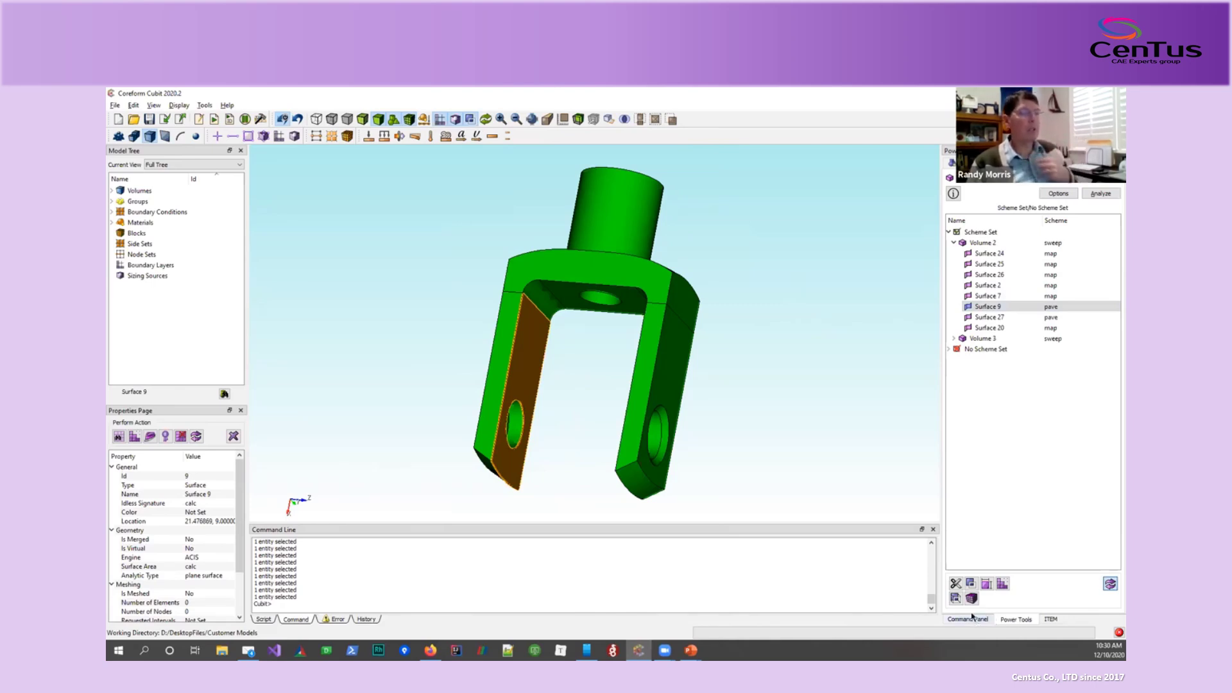
Highlight Volume 1 in the group without a scheme and examine its tube, crossbar and inner corners from several angles.
left_click(950, 349)
left_click(959, 359)
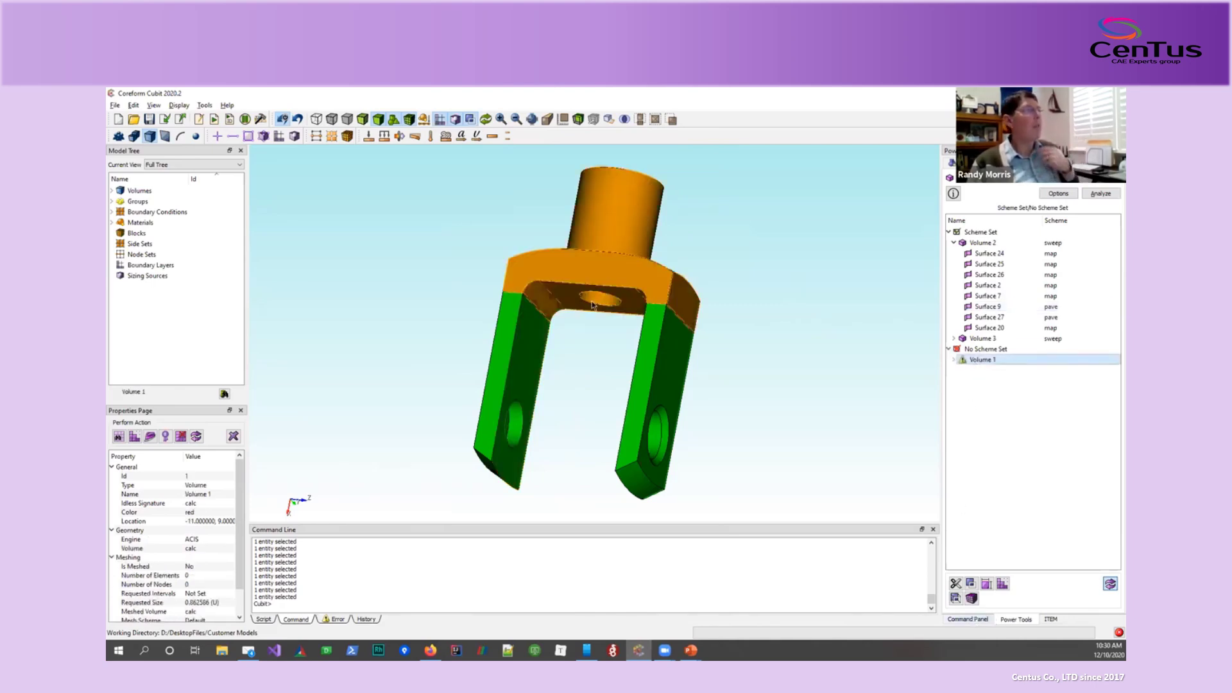
left_click_drag(595, 307, 596, 364)
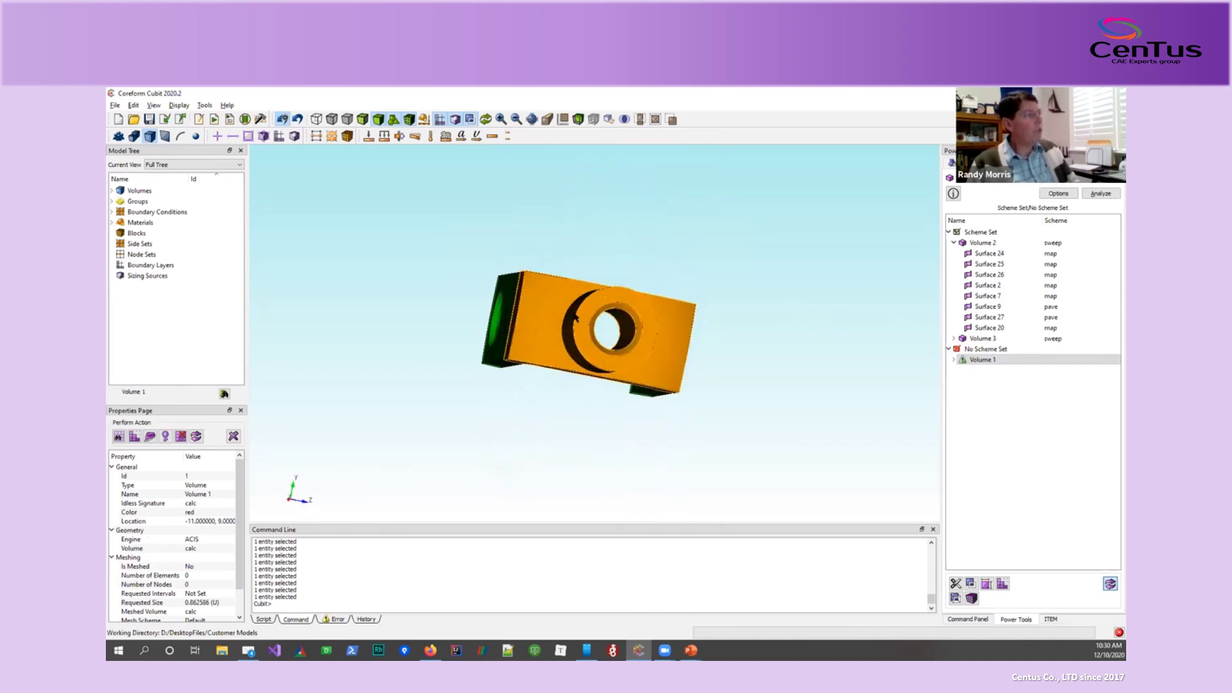
left_click(809, 337)
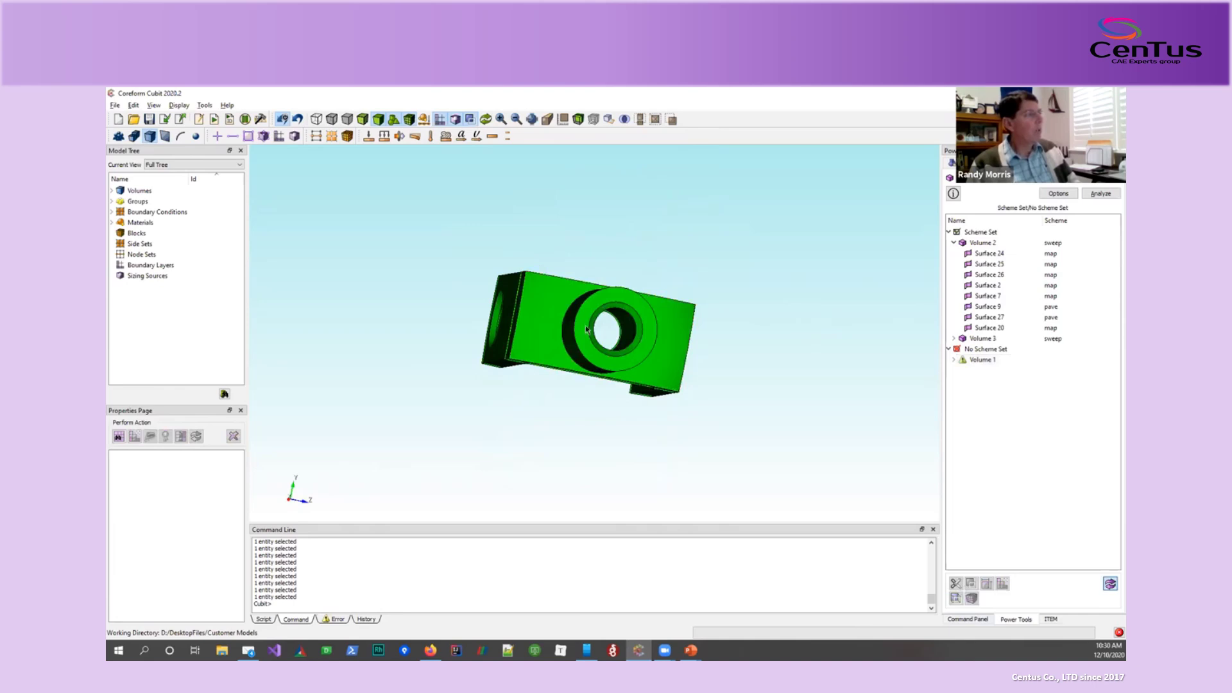
left_click_drag(588, 331, 589, 194)
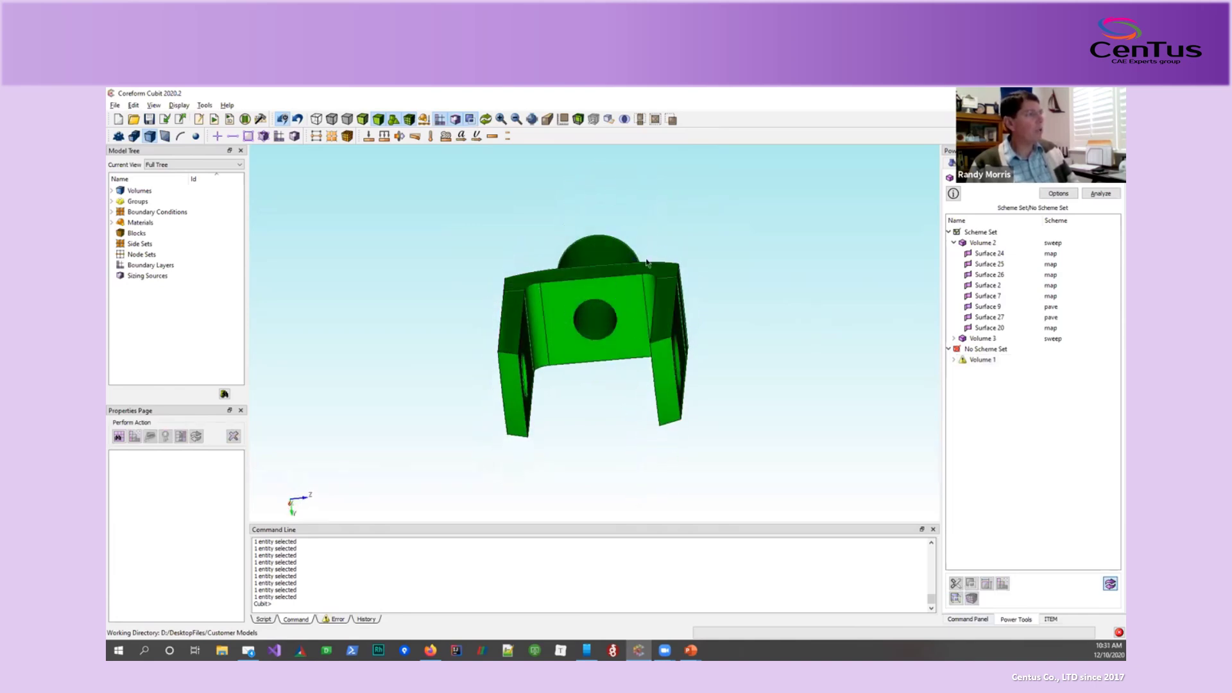
mouse_move(647, 263)
left_mouse_down()
mouse_move(623, 275)
mouse_move(668, 261)
left_mouse_up()
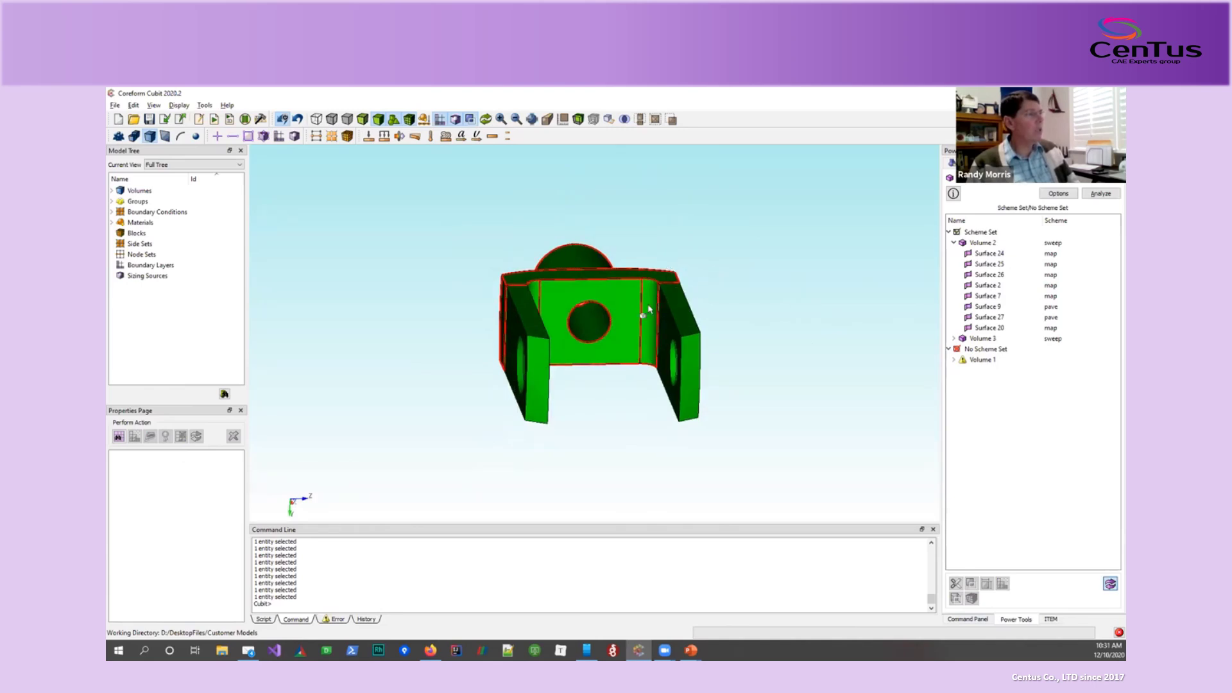
left_click_drag(702, 266, 662, 322)
left_click_drag(809, 403, 805, 366)
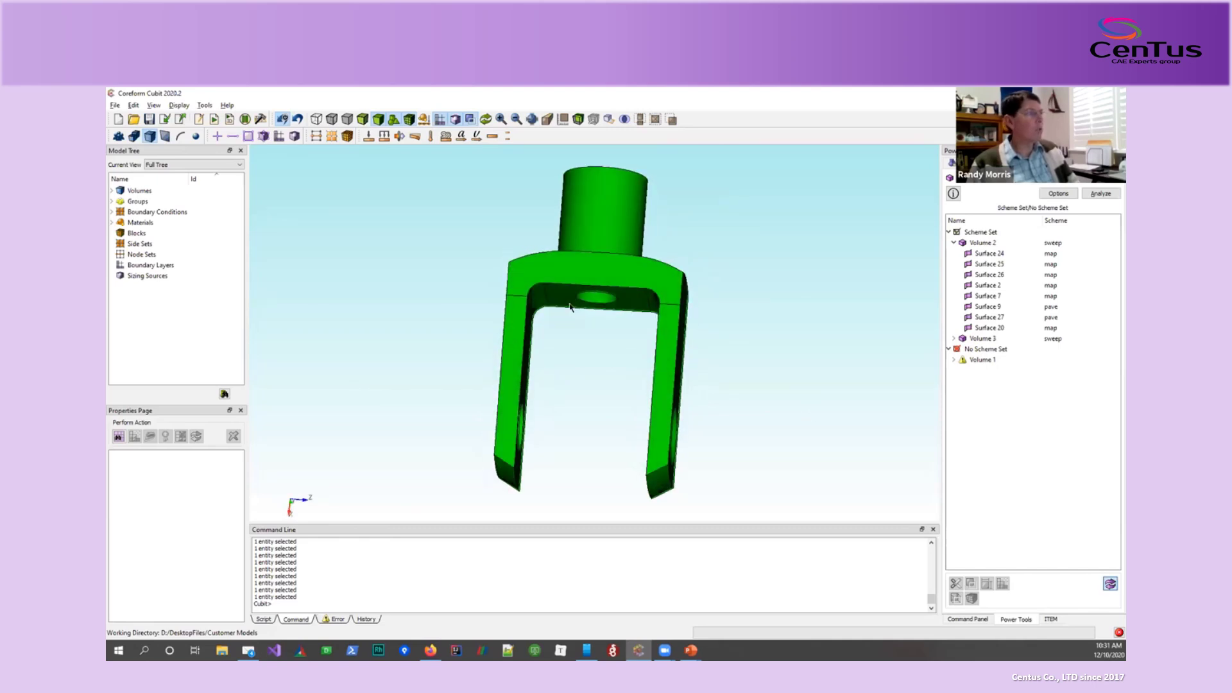
Set up a Plane from Curve webcut of Volume 1 using Curve 33 at fraction 0 from the start, and preview the plane.
left_click(981, 620)
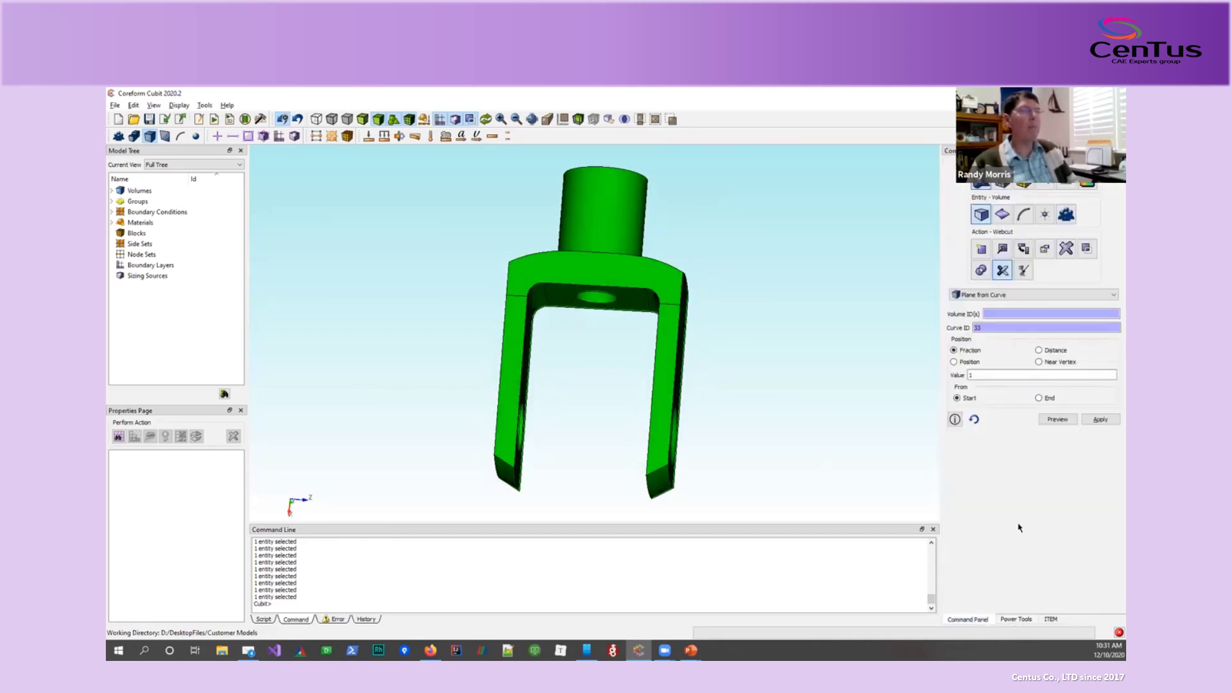
left_click(592, 226)
left_click(995, 328)
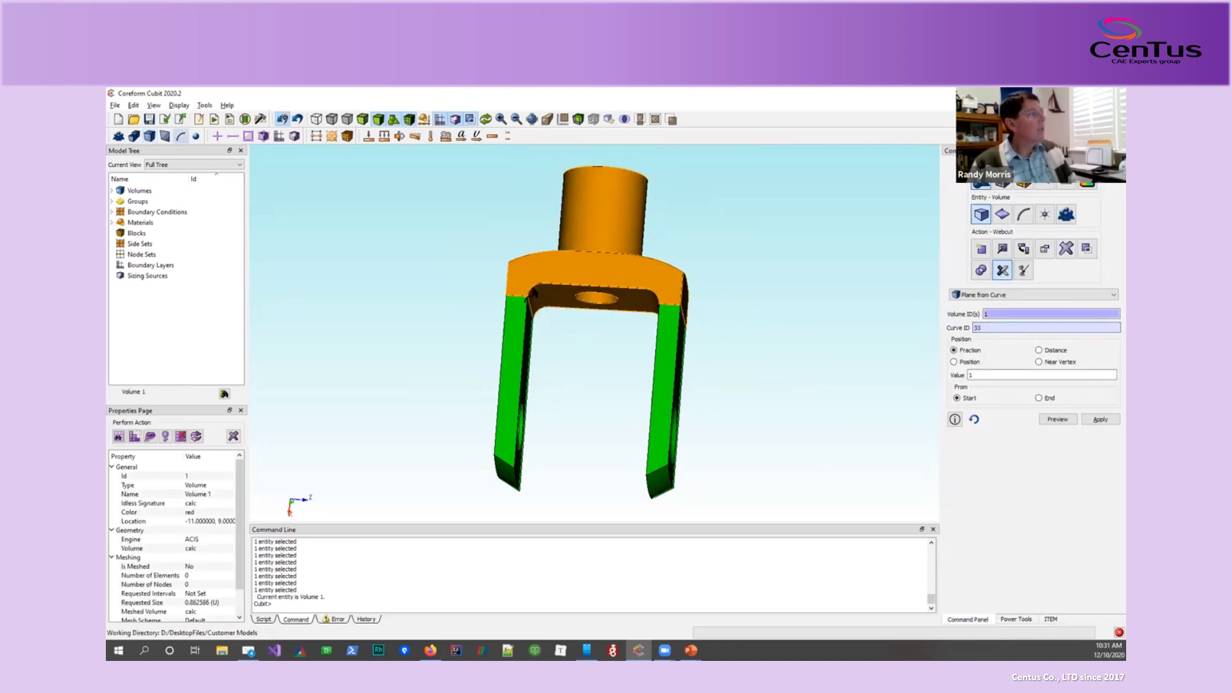
left_click(531, 292)
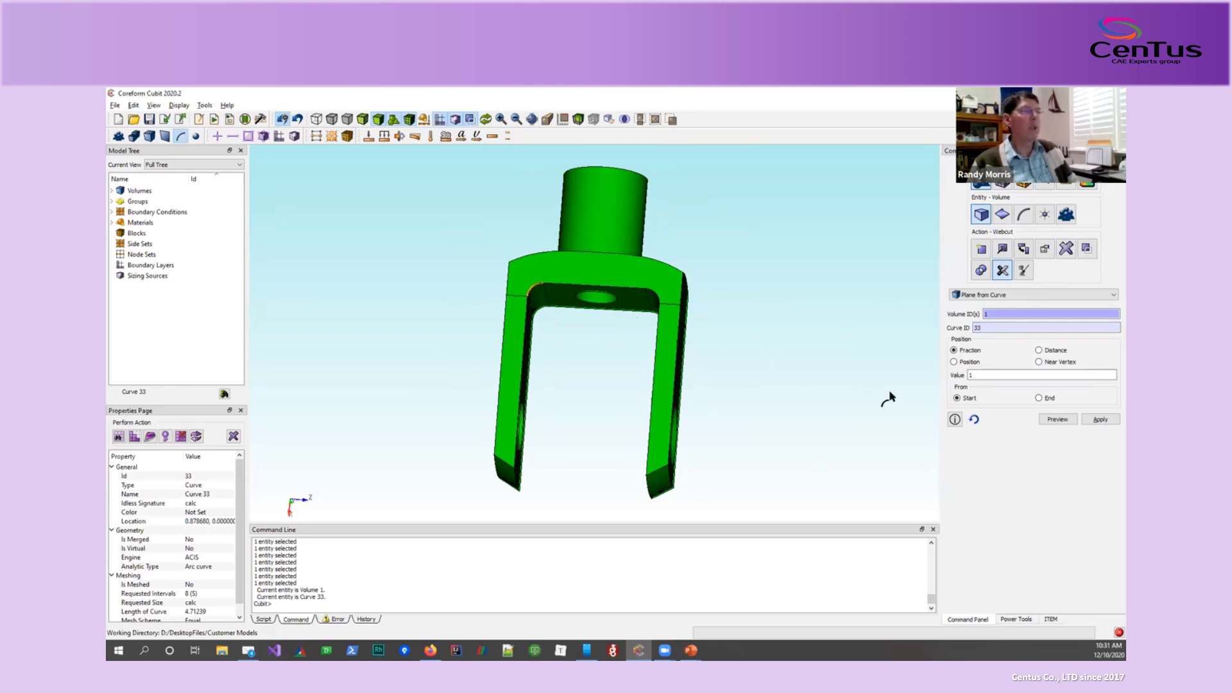
double_click(978, 375)
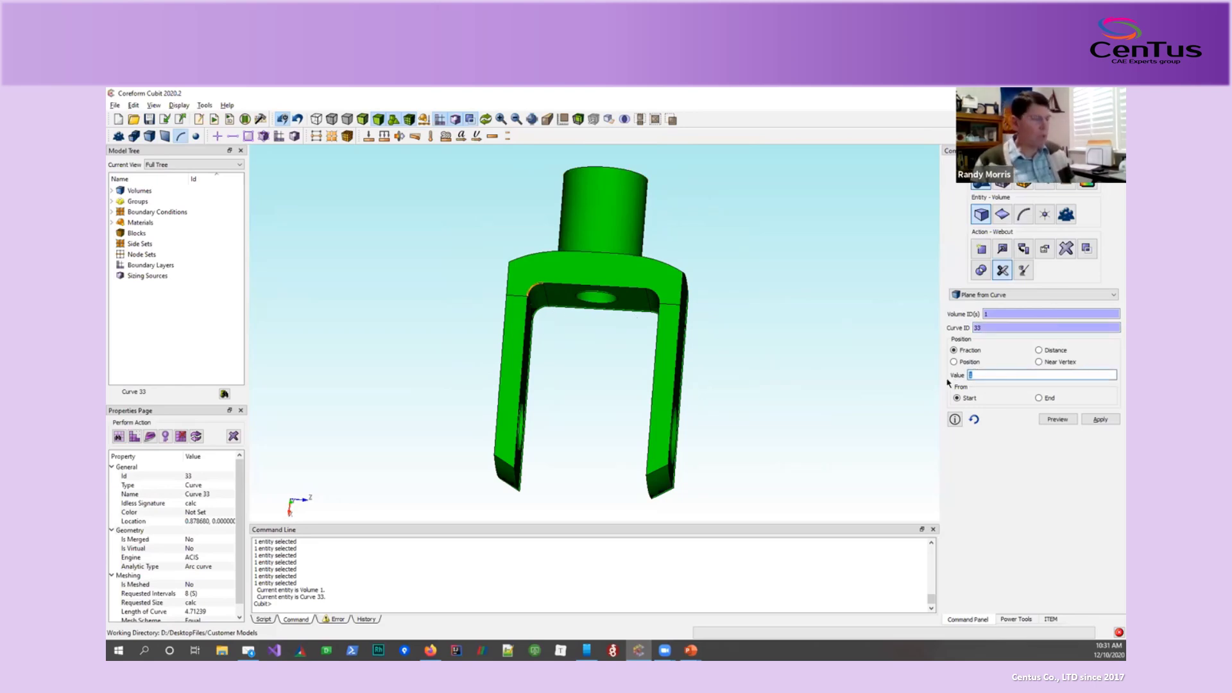
type("0")
double_click(983, 374)
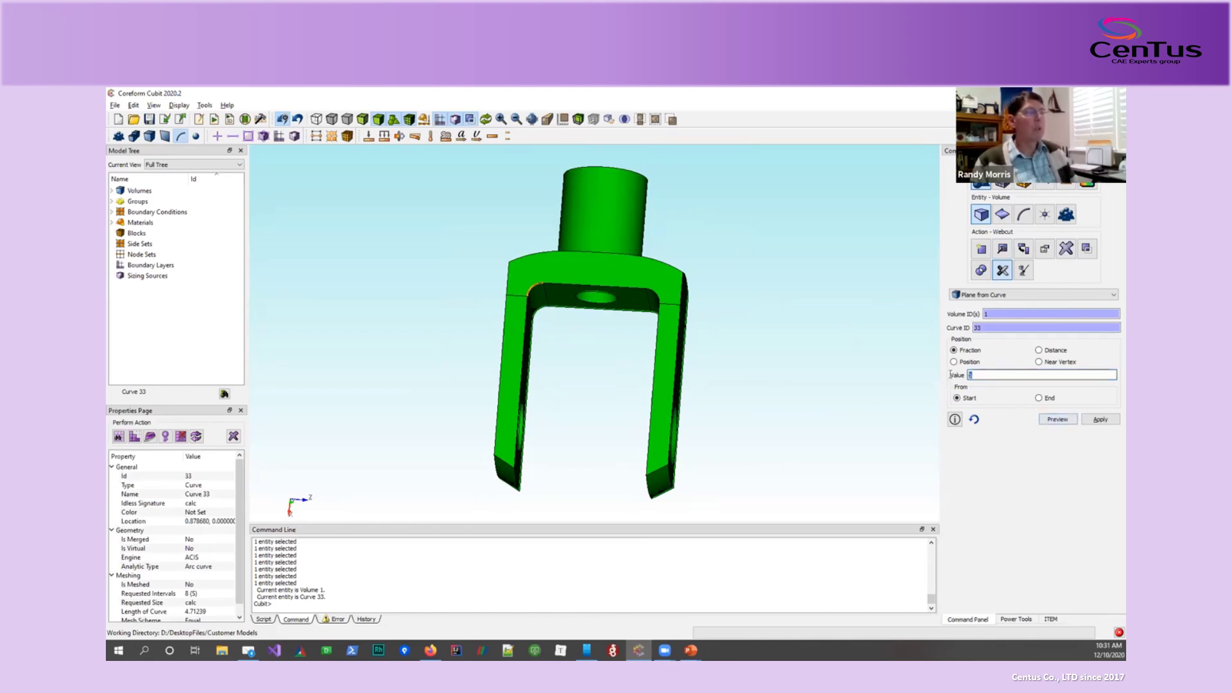
left_click(1060, 420)
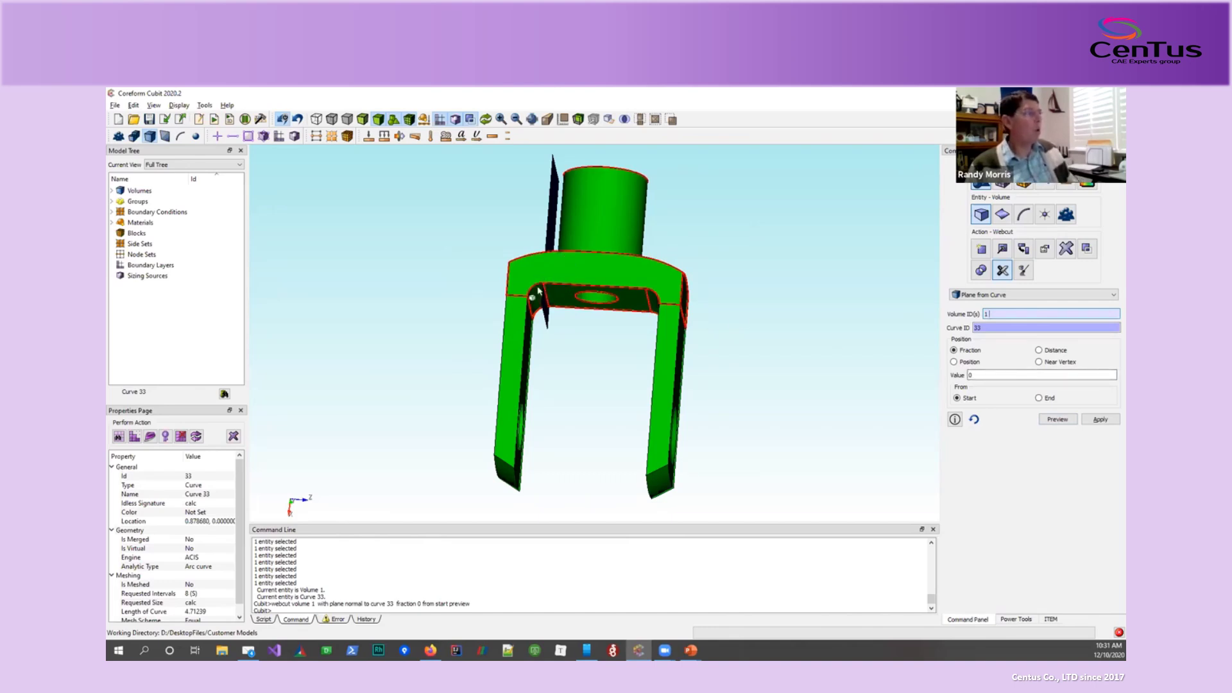
Re-enter Volume 1 as the webcut target and preview the cutting plane at fraction 1 from the start of Curve 33.
left_click(880, 333)
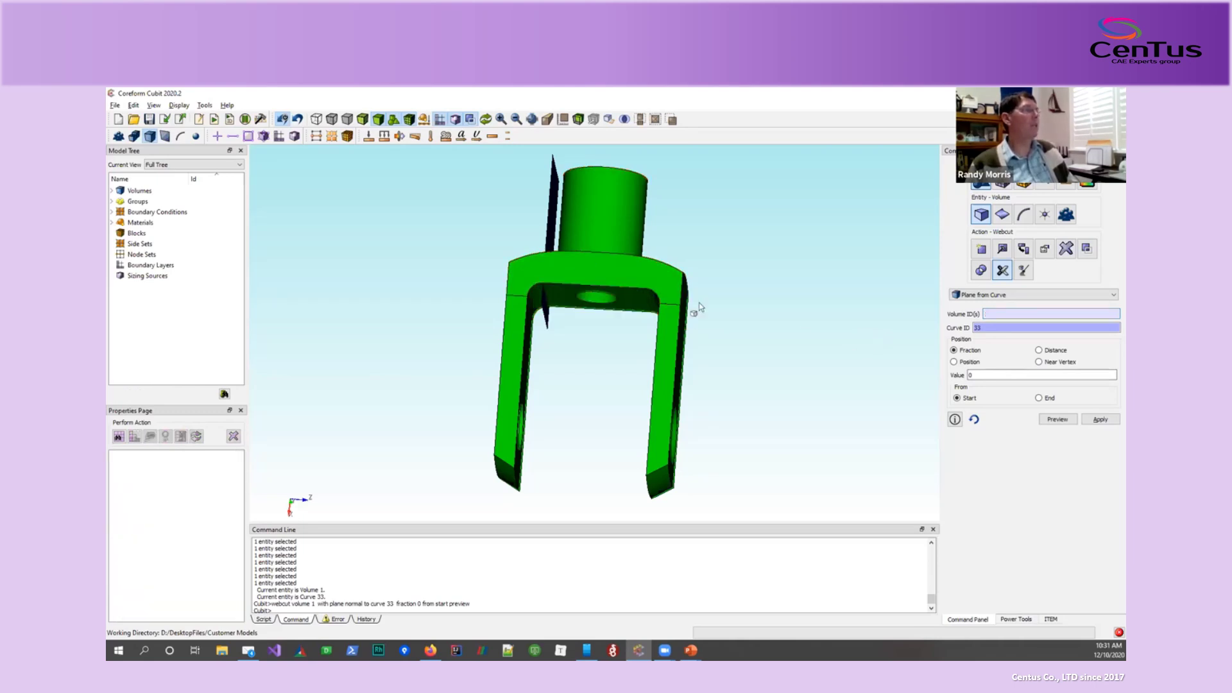
double_click(969, 375)
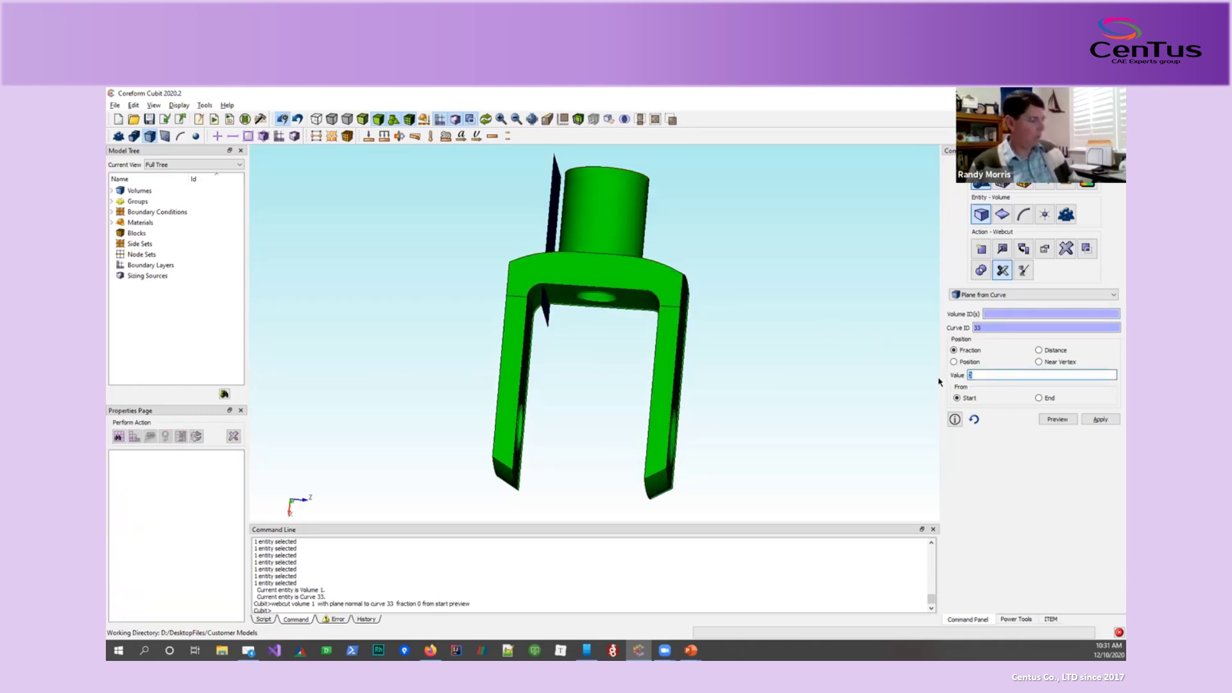
type("1")
left_click(1062, 421)
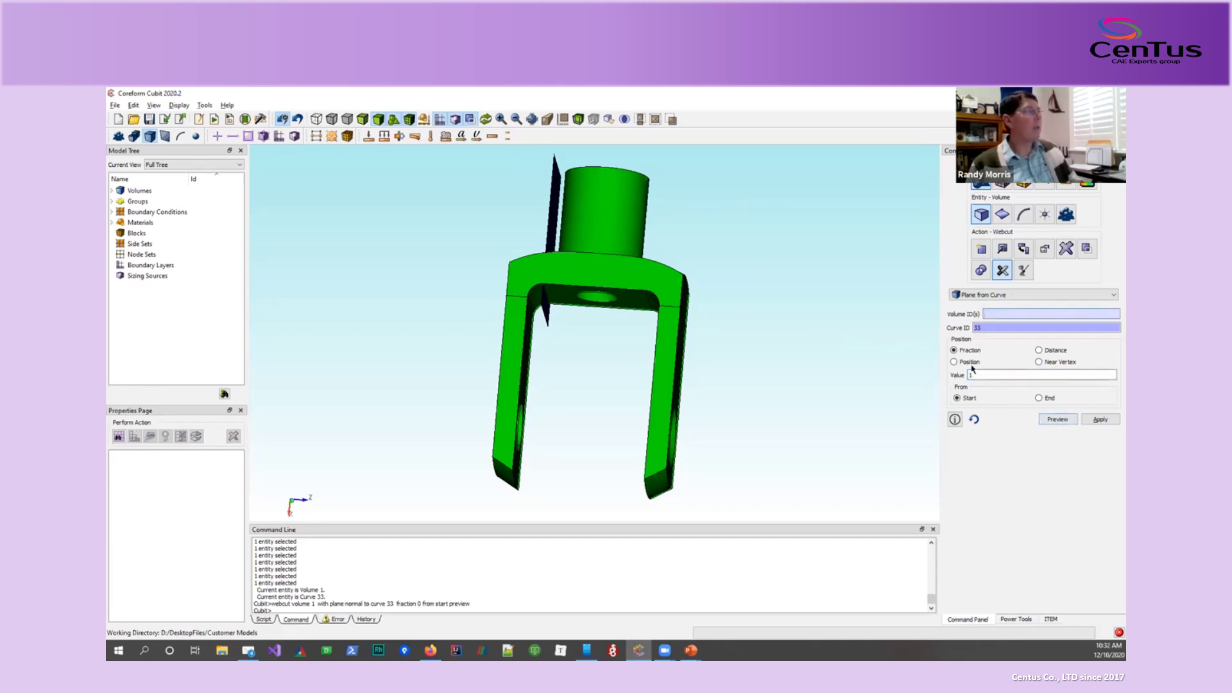
left_click(1001, 314)
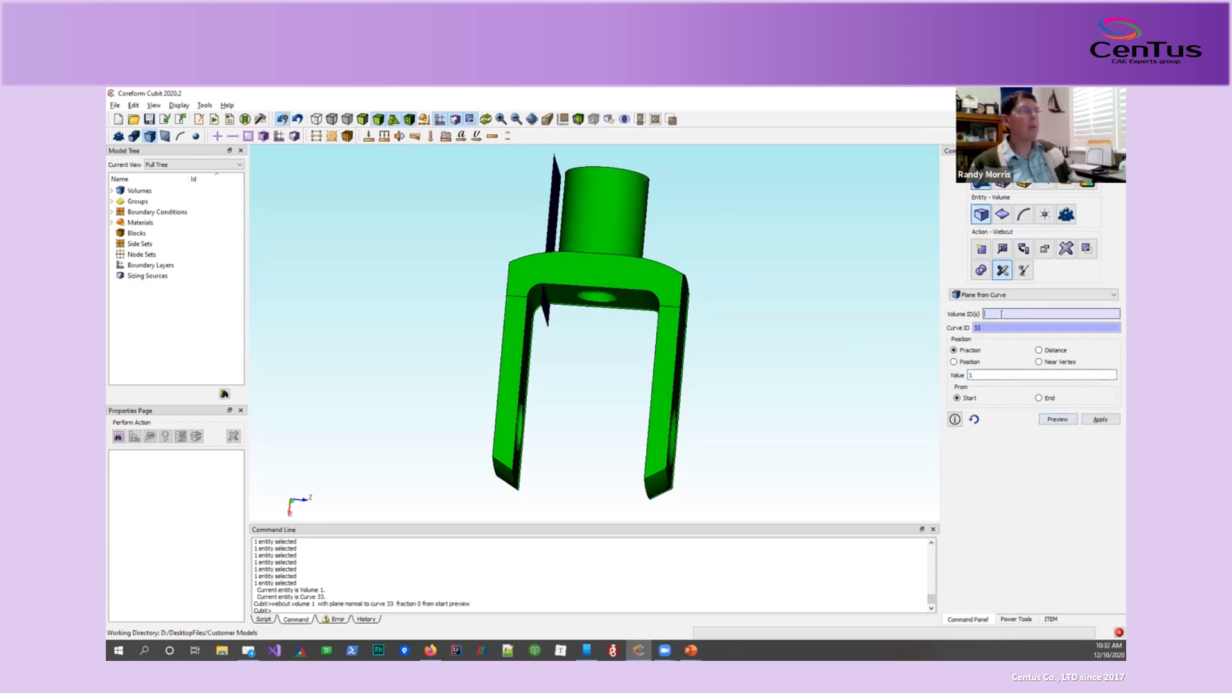
left_click(1058, 420)
left_click_drag(653, 276, 624, 276)
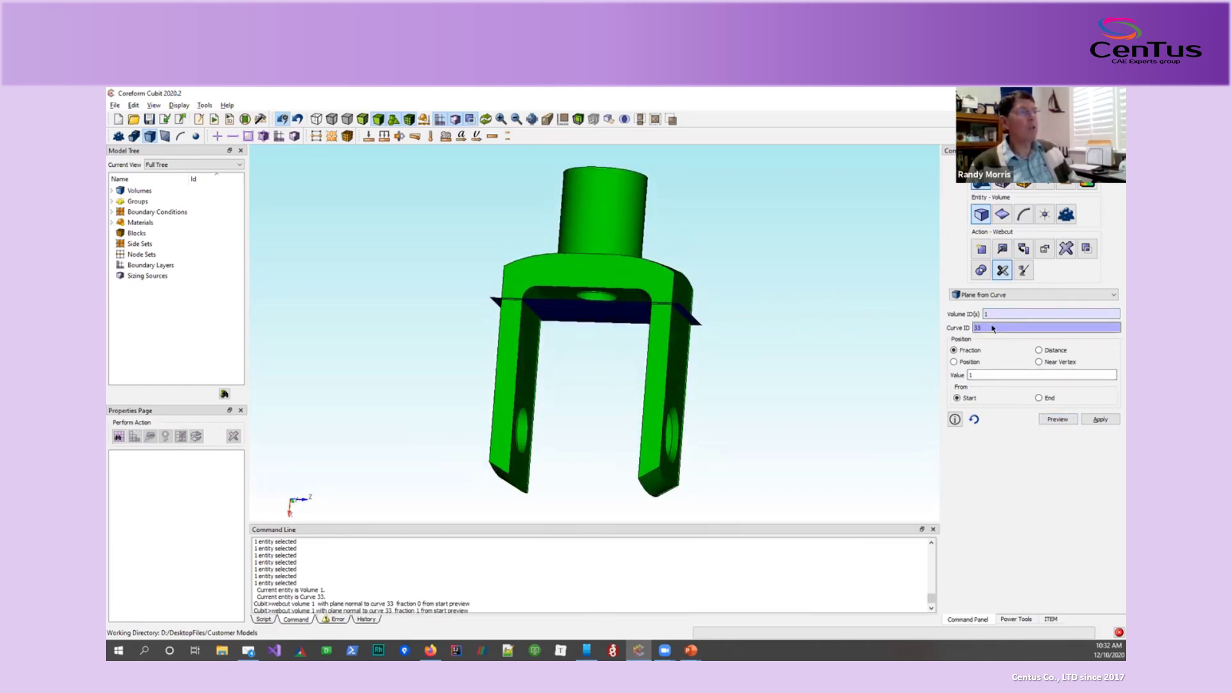
Set the cutting plane back to fraction 0 from the curve's start and preview it.
left_click(985, 374)
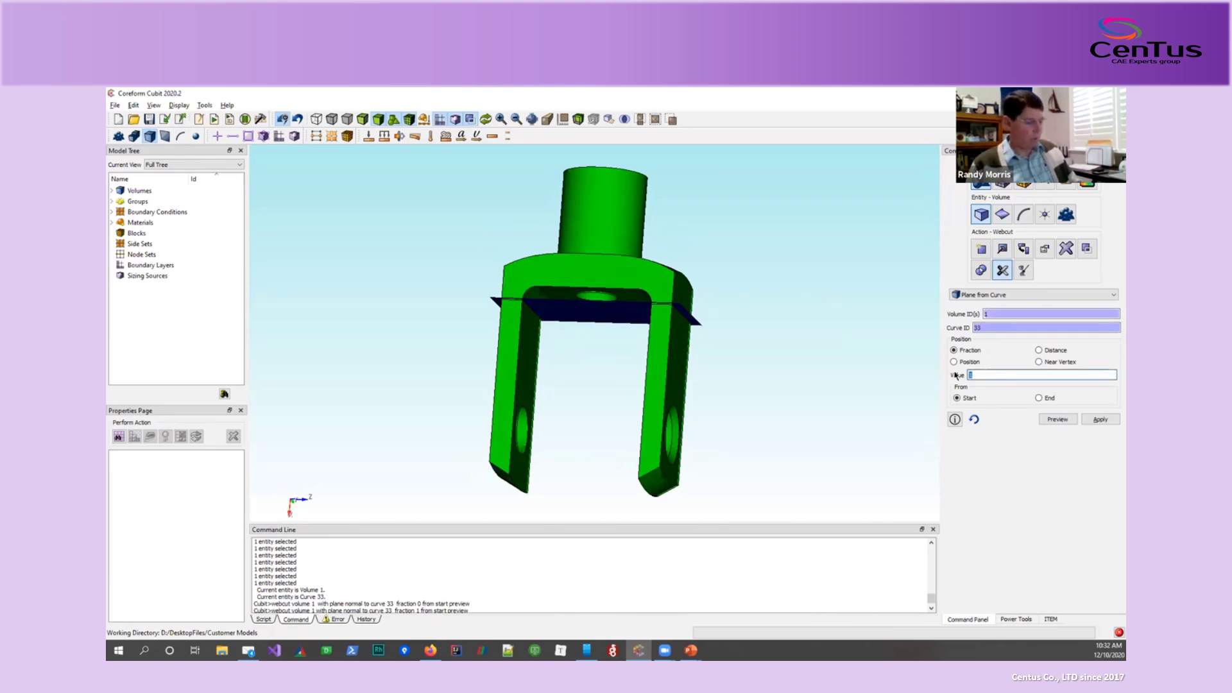
type("0")
left_click(1055, 420)
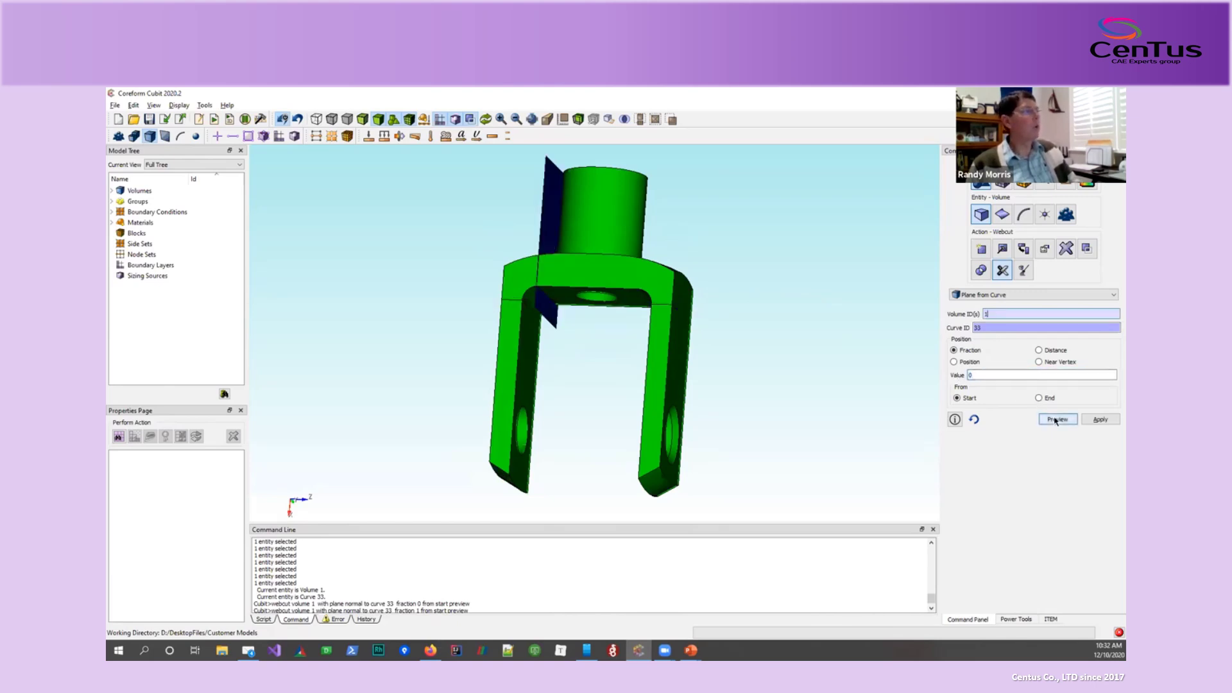
Compare the cutting plane at the end and start of Curve 33, and webcut Volume 1 at fraction 0 from the start.
left_click(1046, 398)
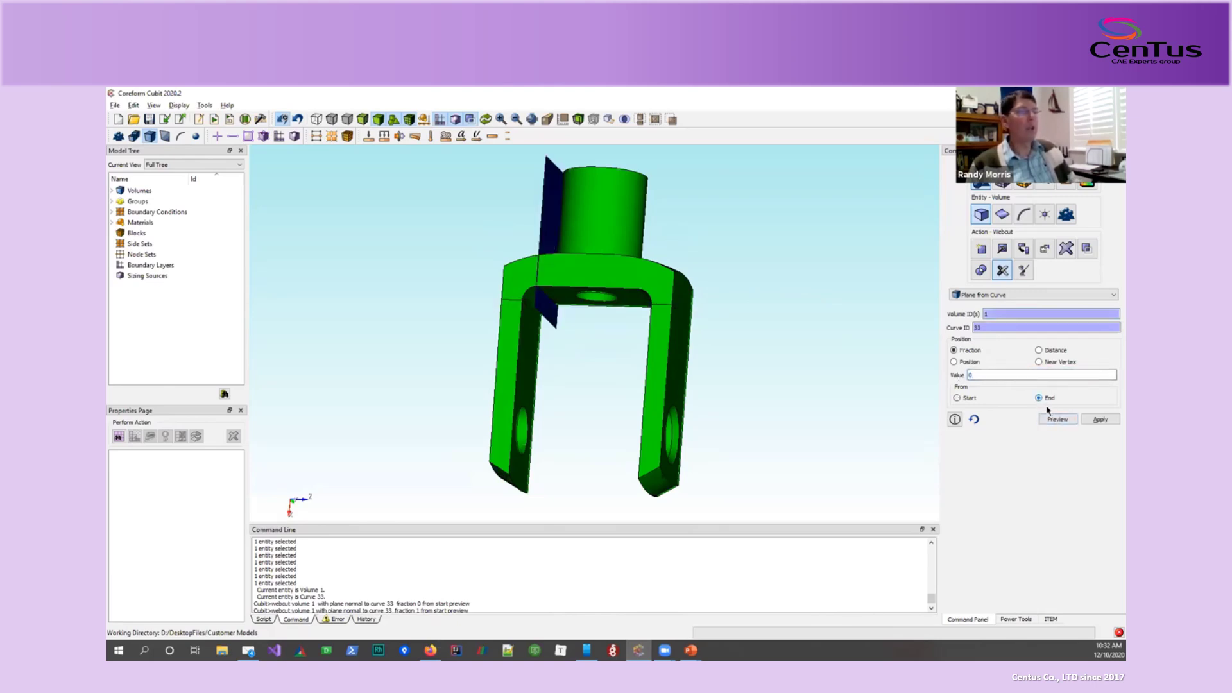
left_click(1053, 421)
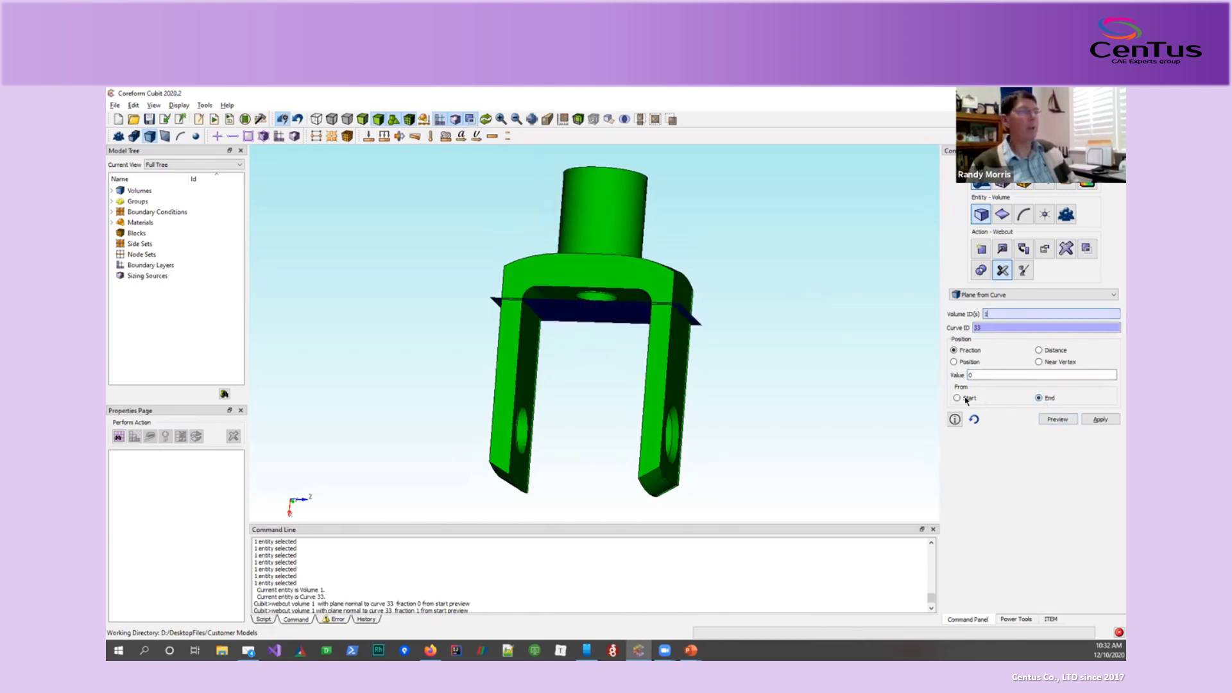
left_click(957, 398)
left_click(1044, 420)
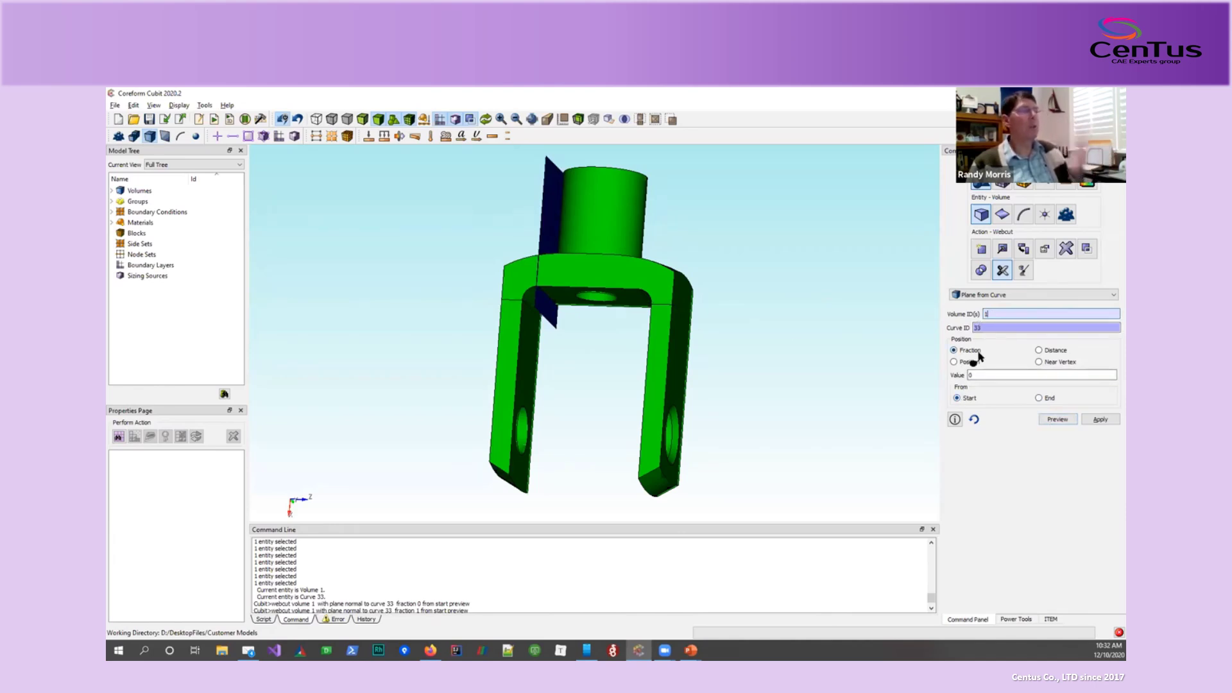
left_click(1097, 422)
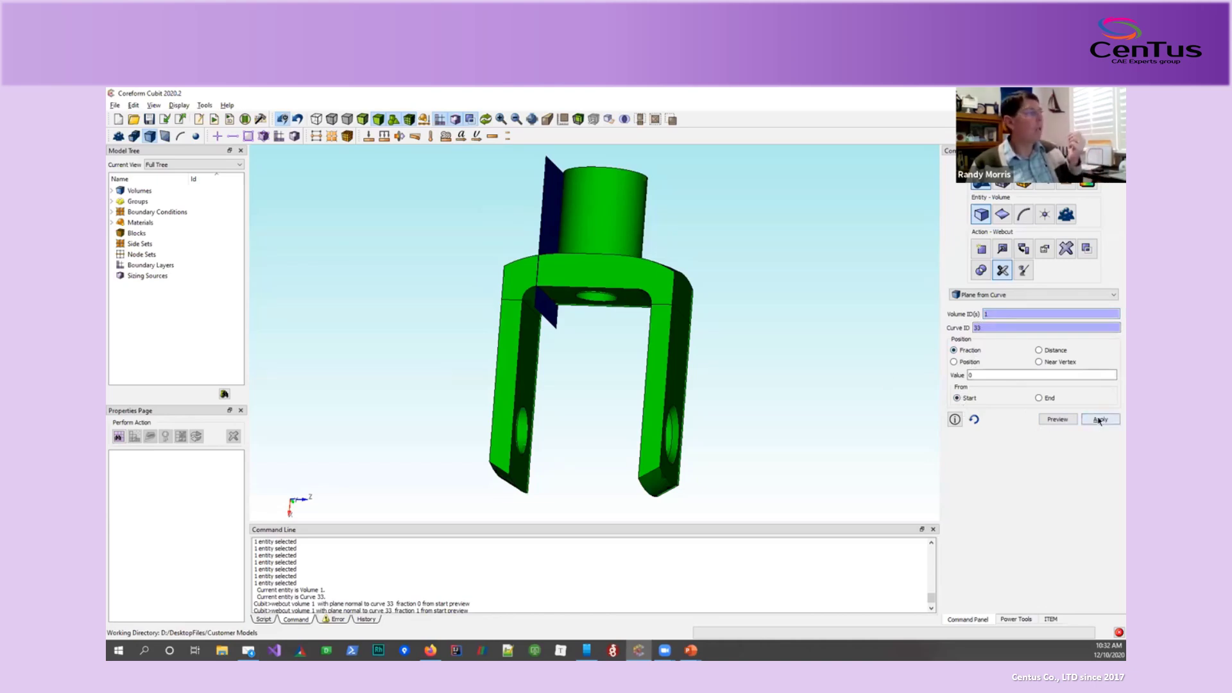
Rerun the meshing scheme analysis to assign automatic schemes to all volumes.
left_click(1016, 620)
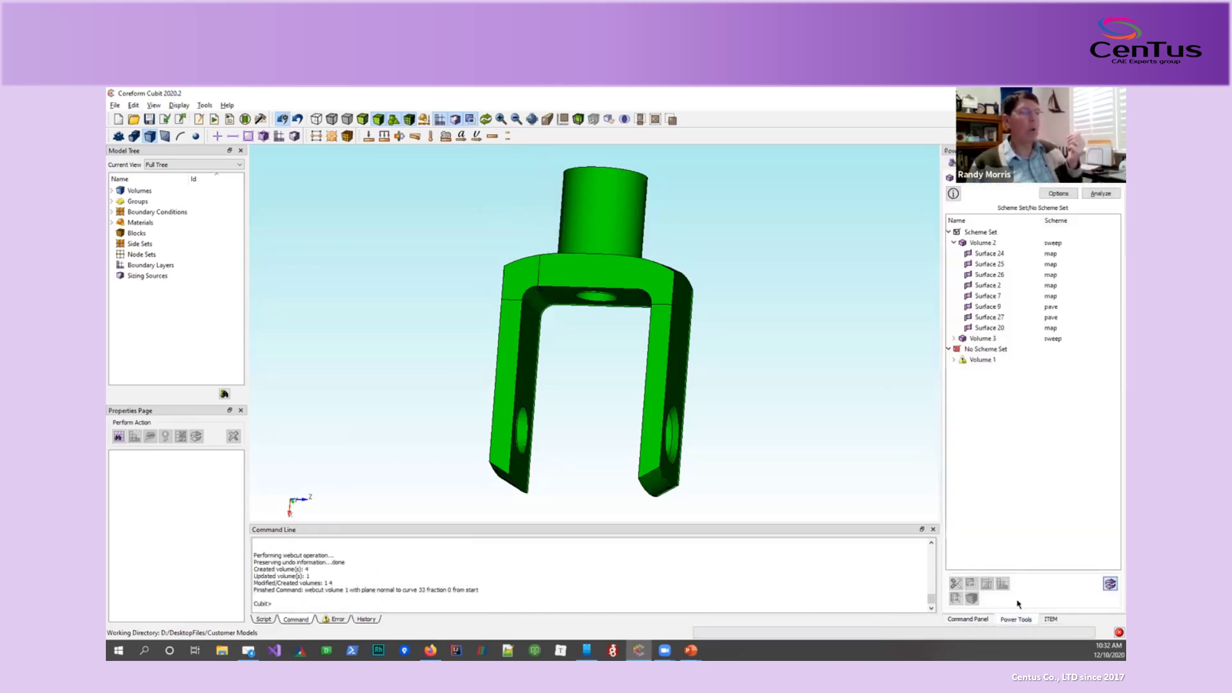
left_click(1101, 193)
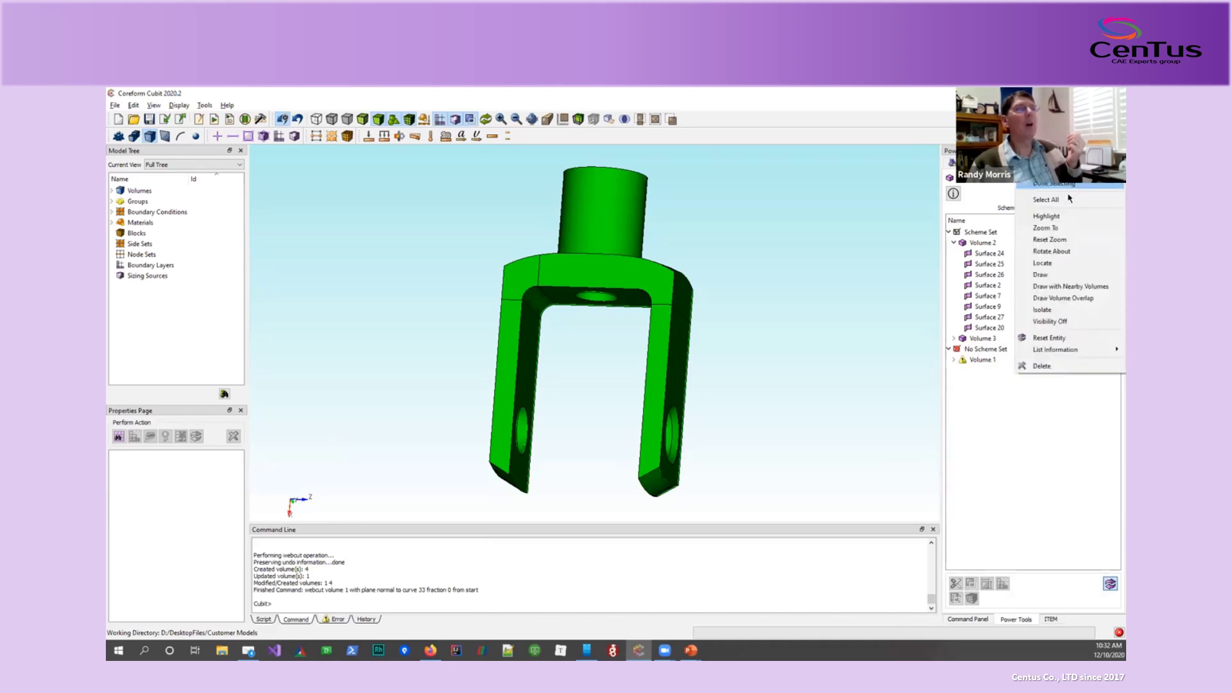
left_click(1062, 202)
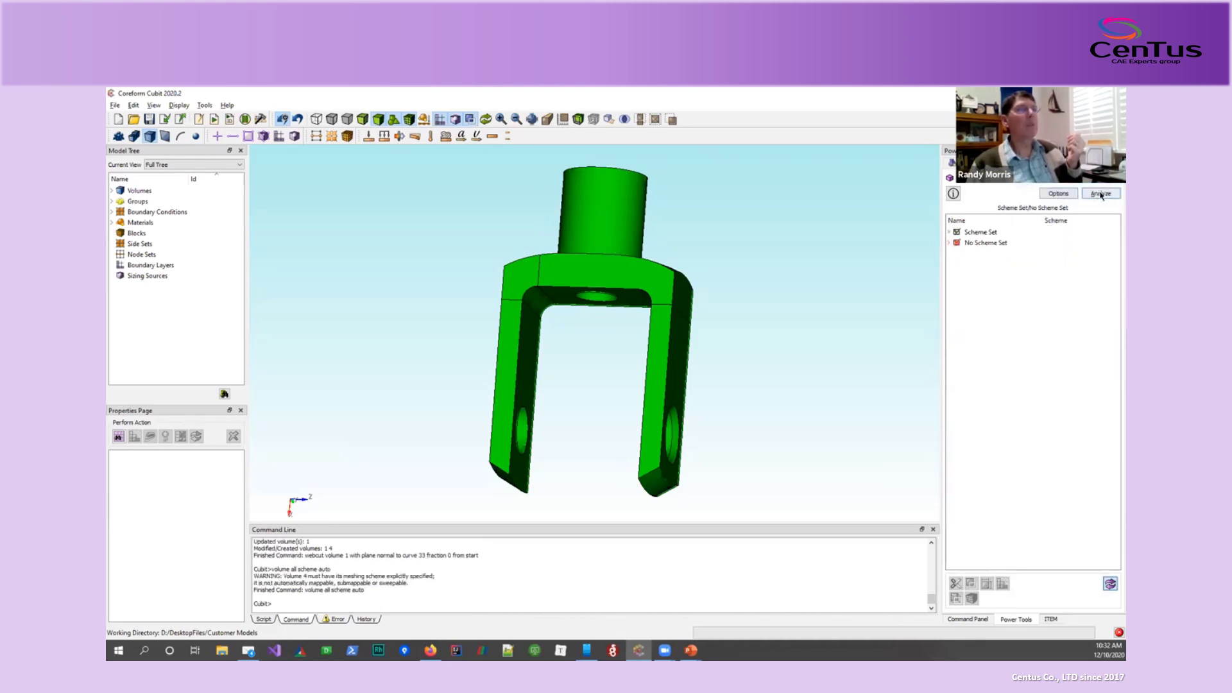
List the volumes in the Scheme Set group and highlight Volumes 3, 2 and 1 in the model.
left_click(950, 232)
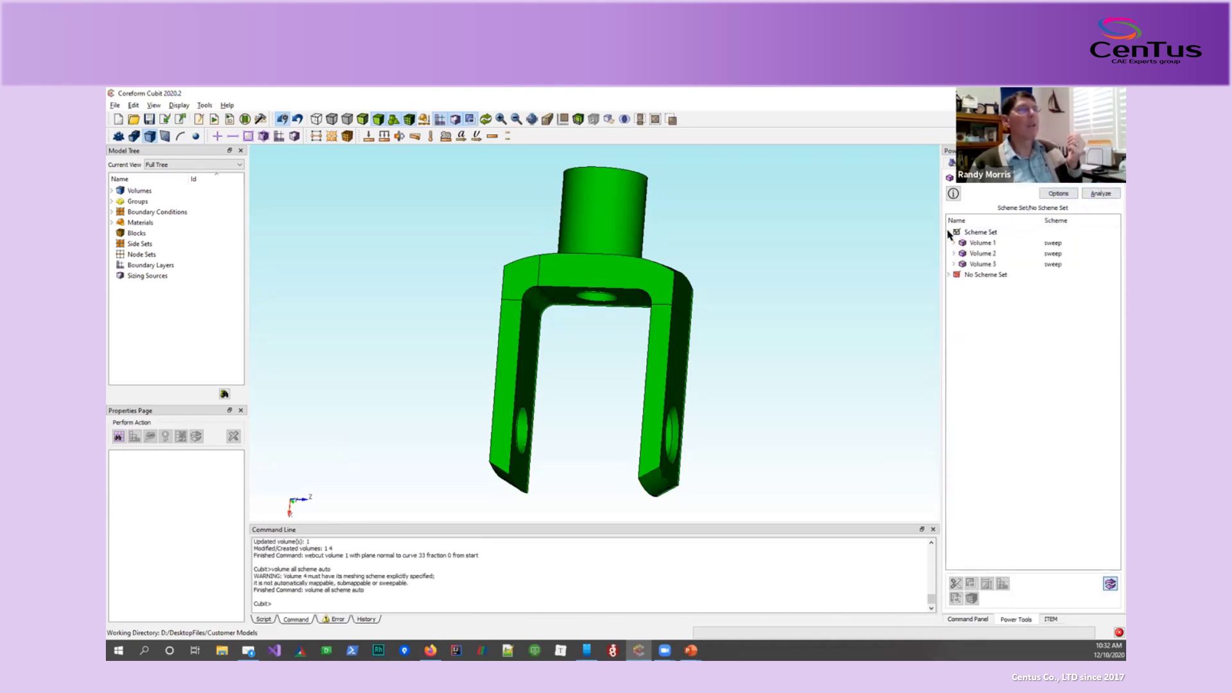
left_click(978, 264)
left_click(975, 254)
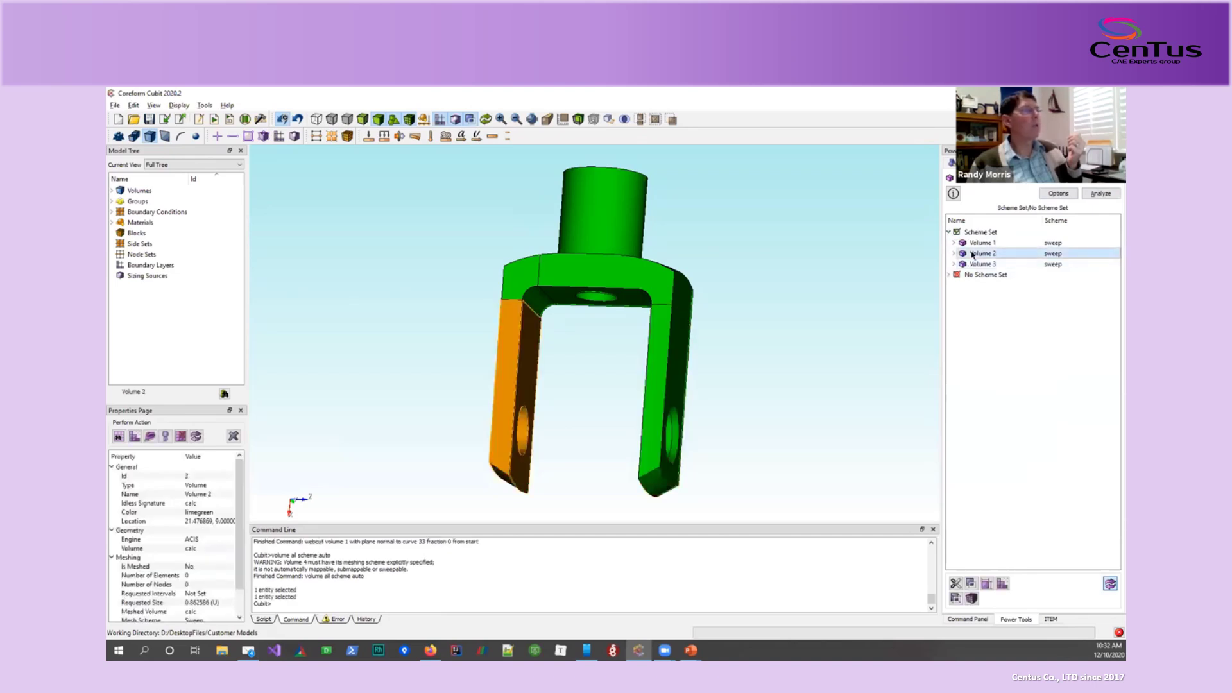
left_click(981, 244)
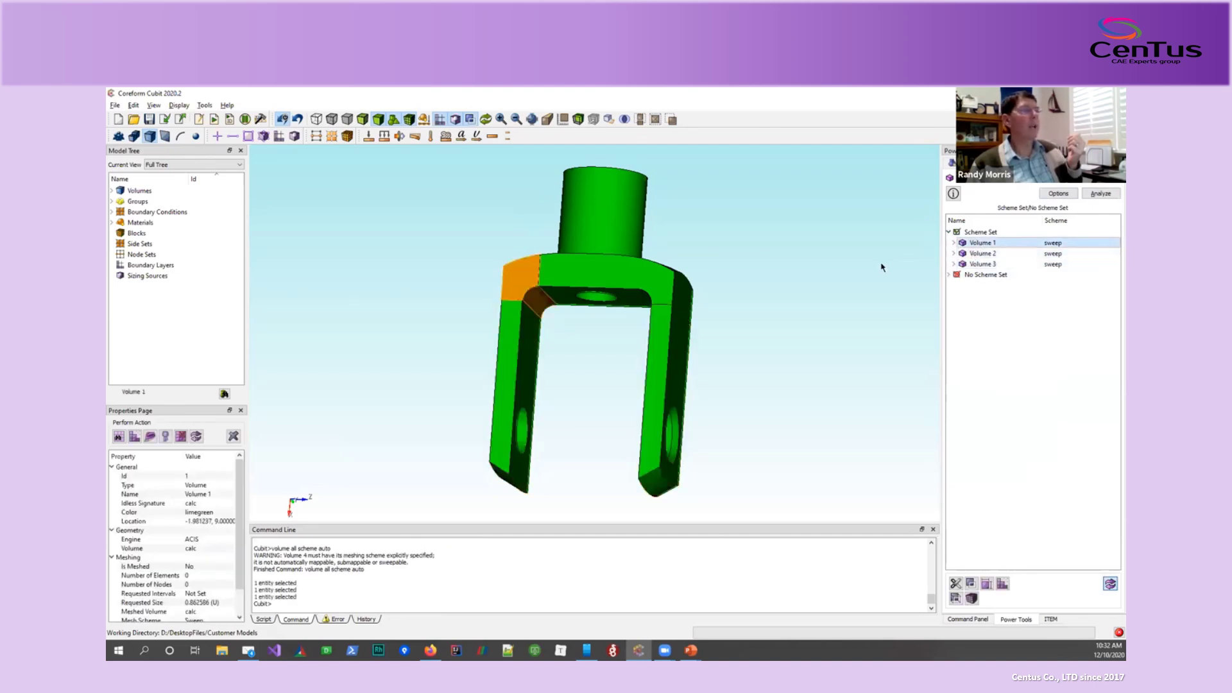
List the surfaces of Volume 1, highlight Surfaces 38 and 39, and examine the corner volume from the outside.
left_click(954, 243)
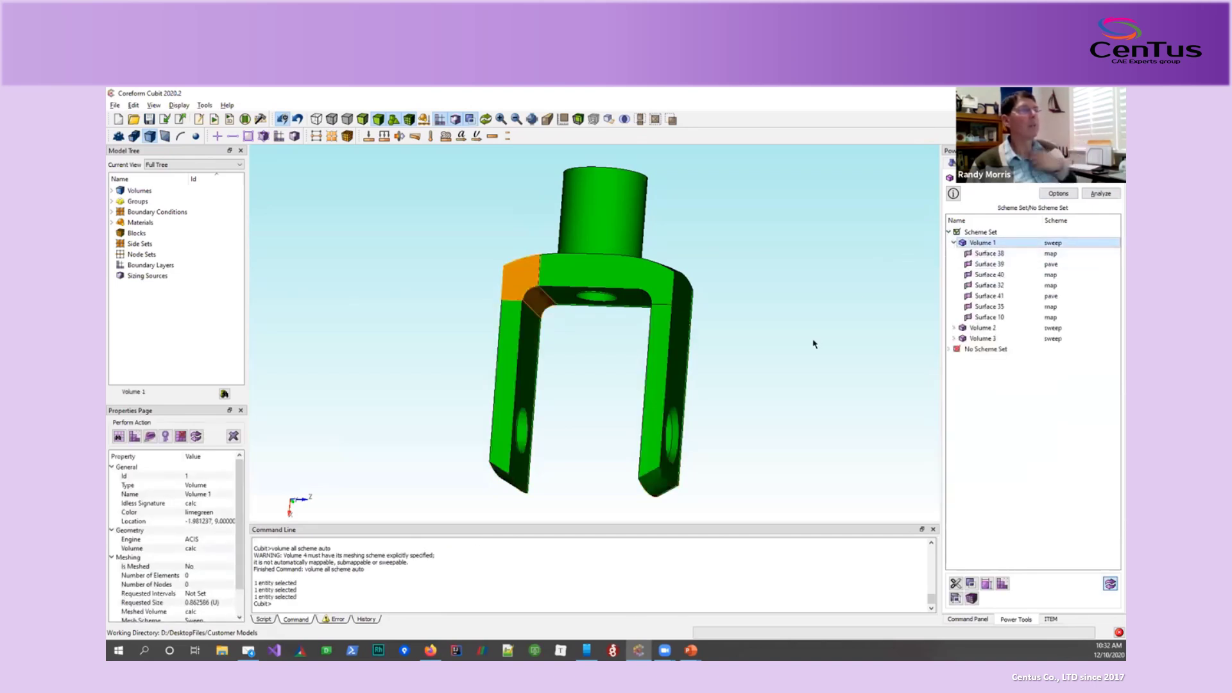
left_click(988, 254)
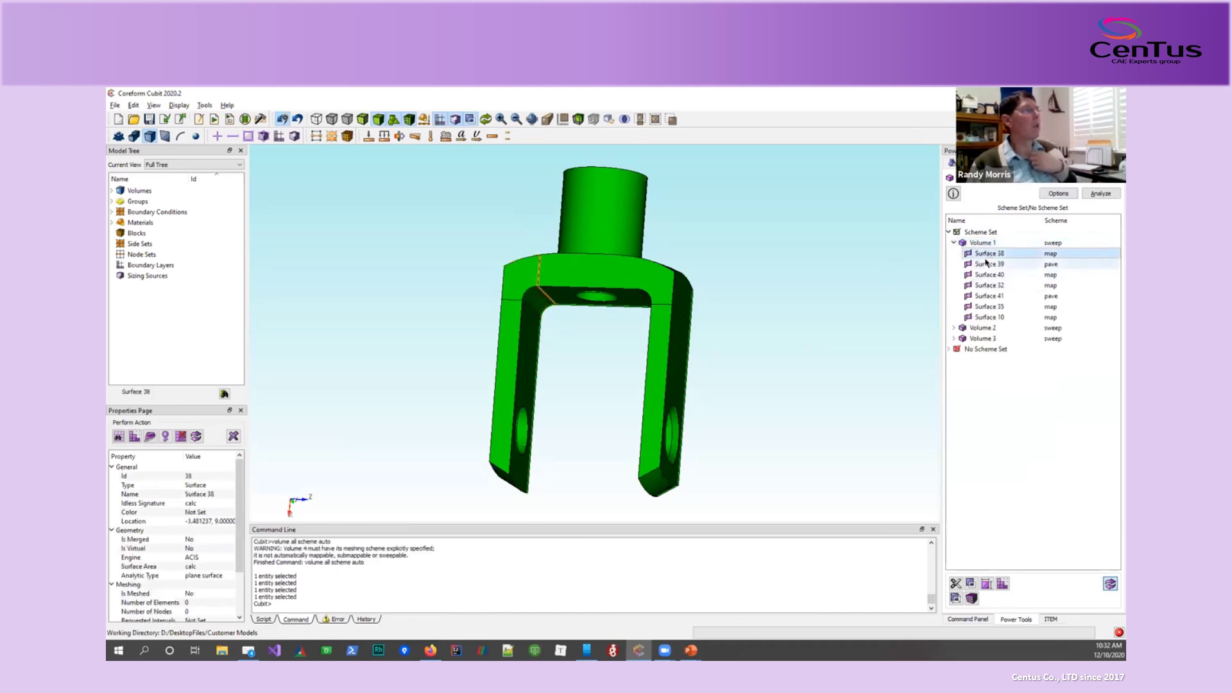
left_click(984, 265)
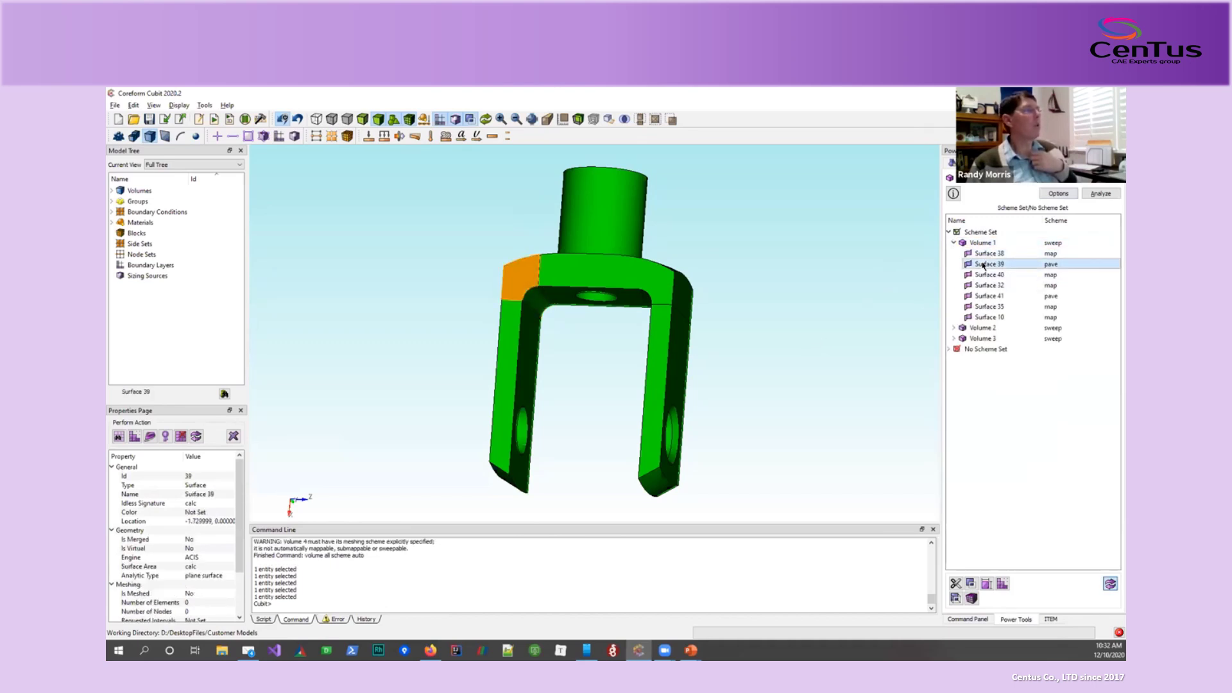
left_click_drag(703, 292, 503, 278)
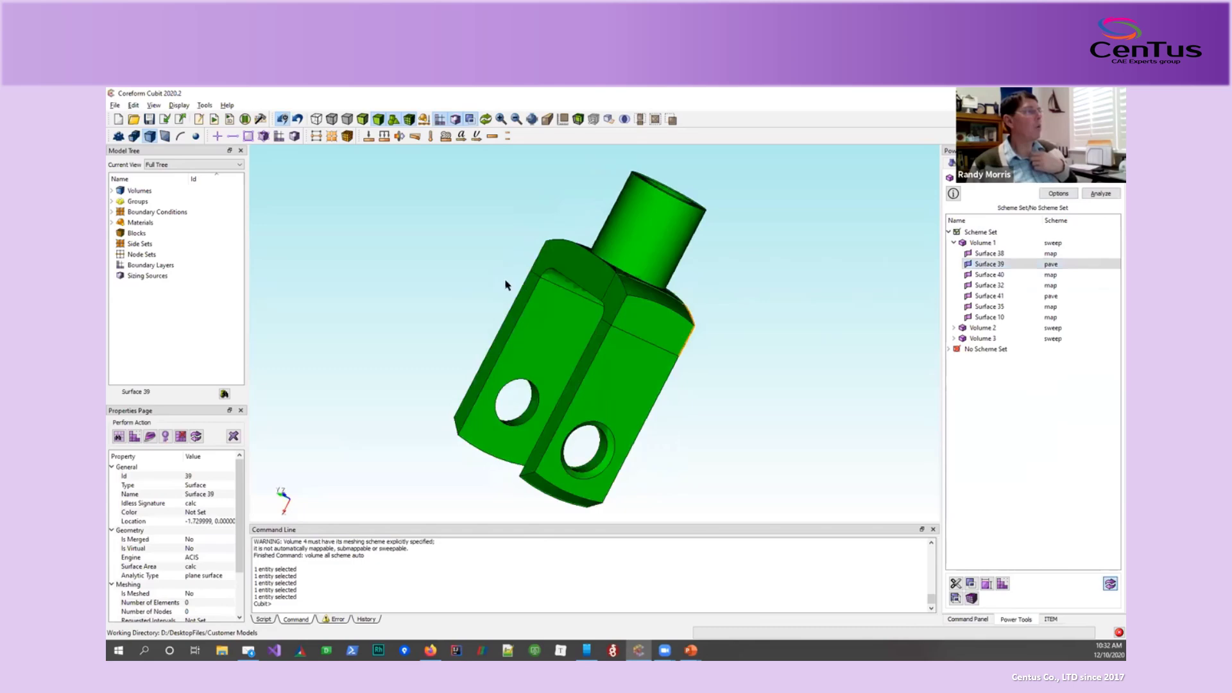
left_click(647, 309)
left_click_drag(646, 311, 697, 310)
left_click(601, 287)
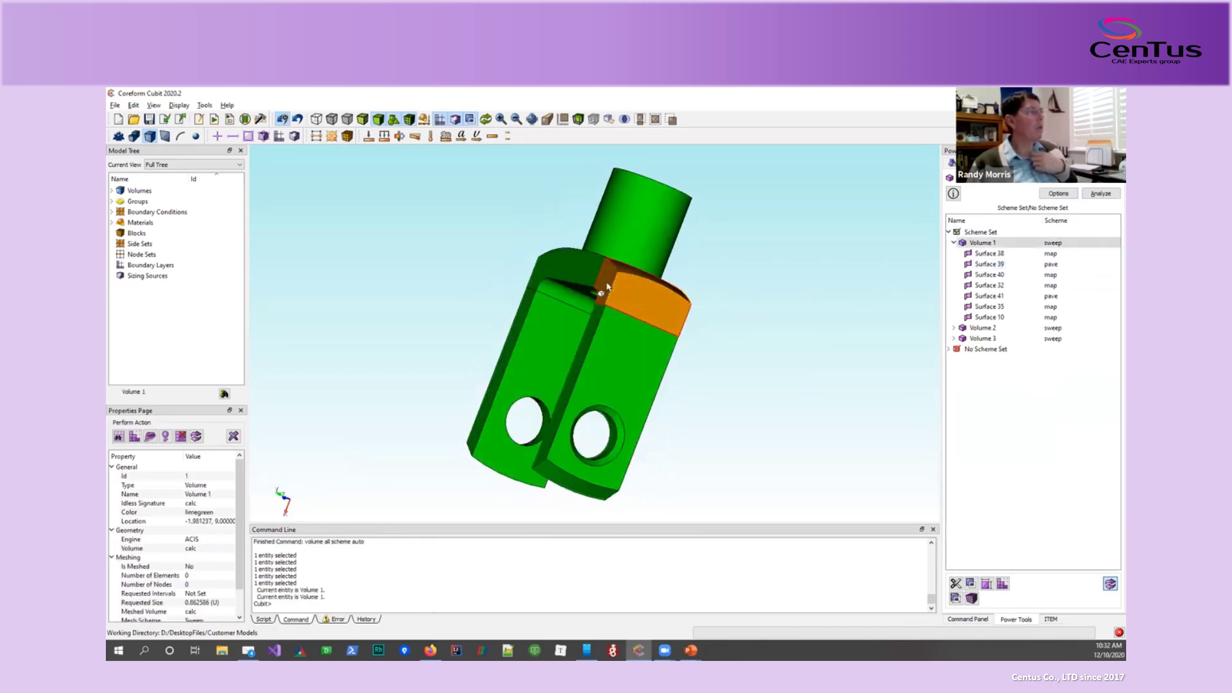
Switch to surface selection and inspect the faces of Volume 1, picking Surfaces 41, 35, 40 and 10 from several angles.
left_click(169, 138)
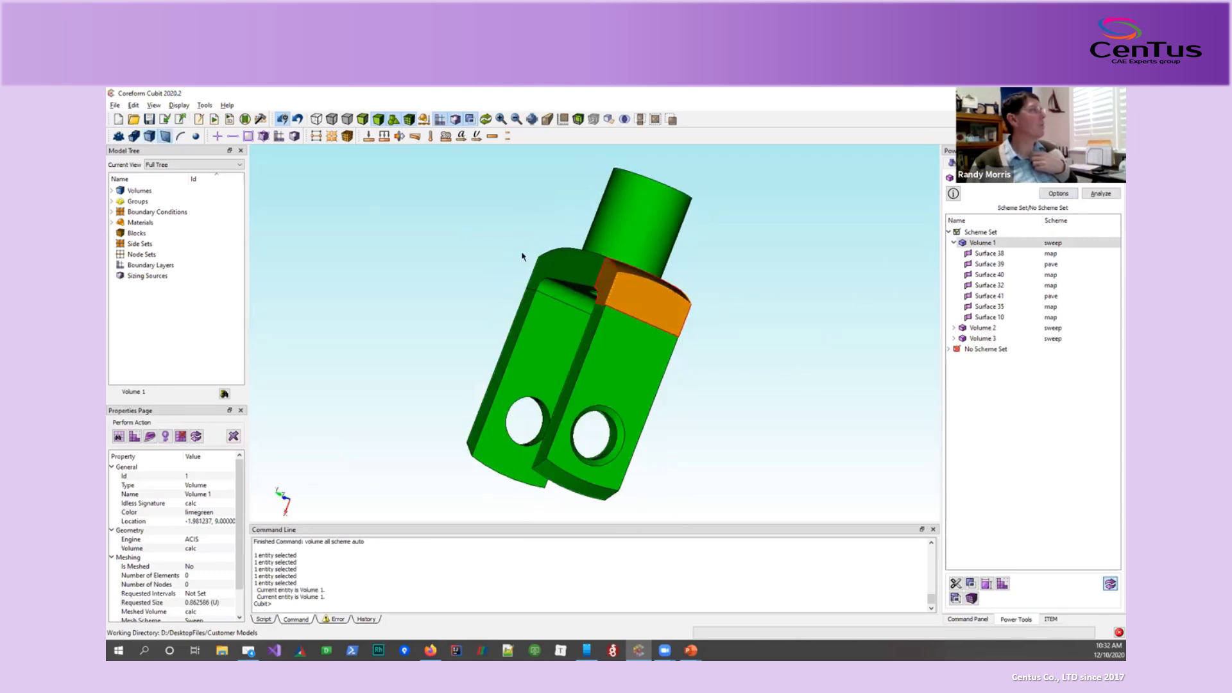
left_click(602, 284)
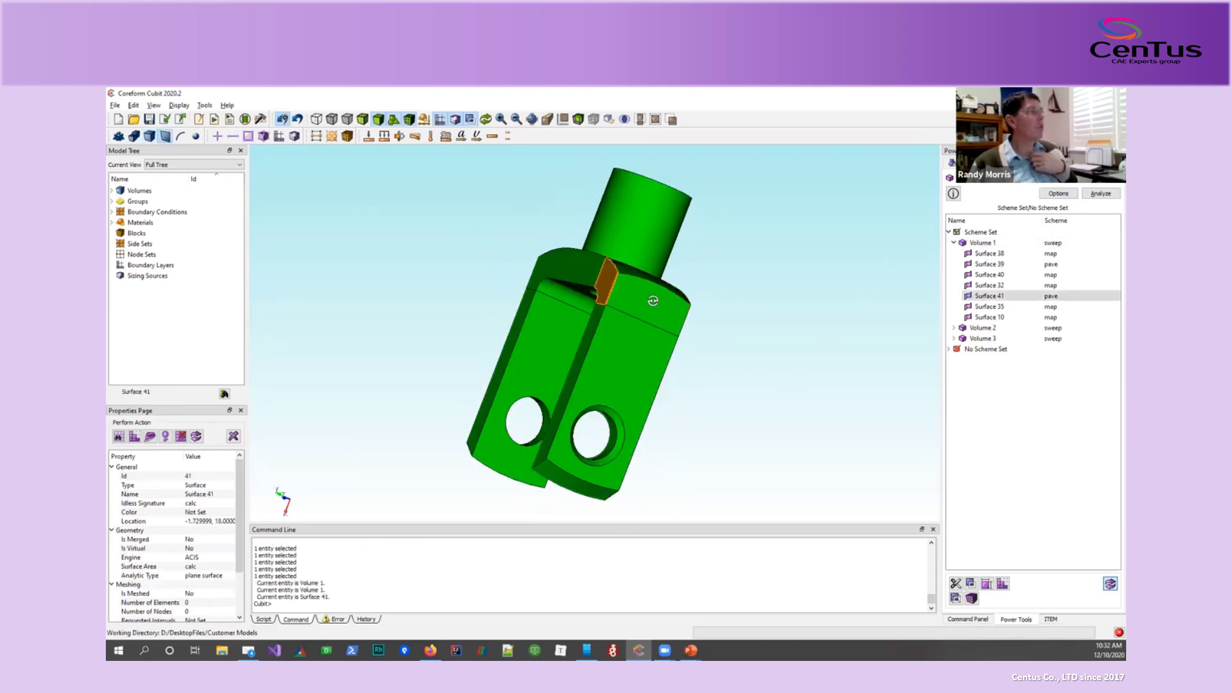
left_click_drag(653, 300, 608, 298)
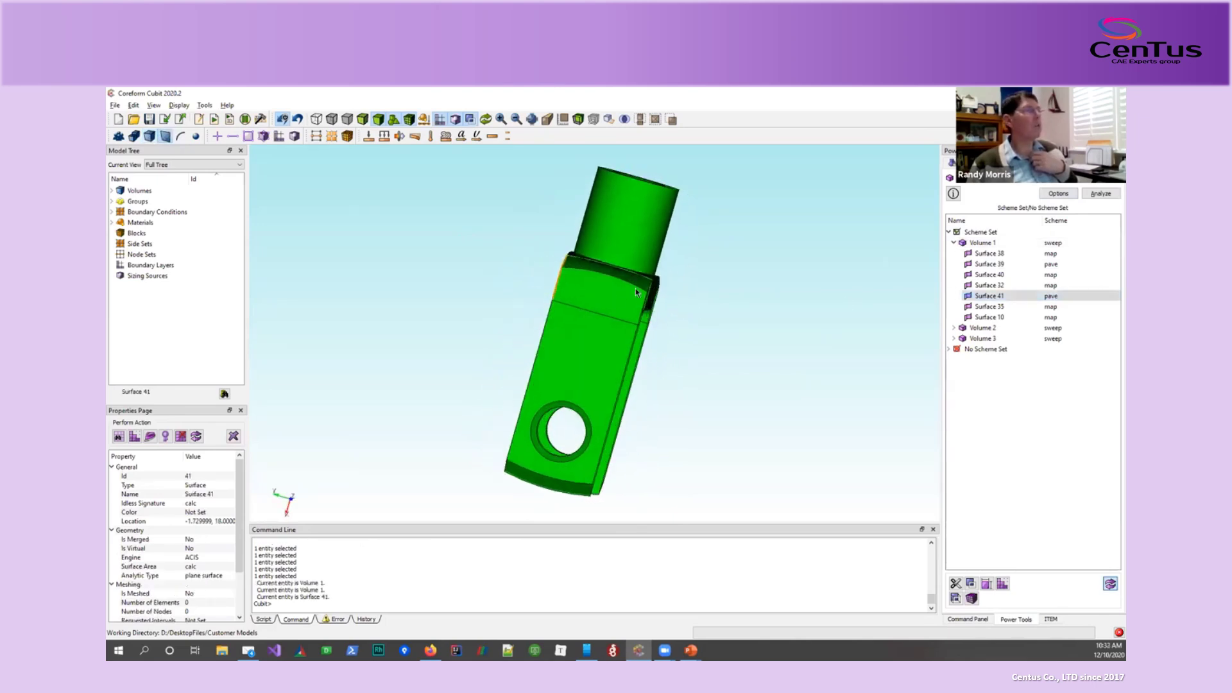
left_click(605, 301)
left_click_drag(612, 291, 513, 271)
left_click(560, 290)
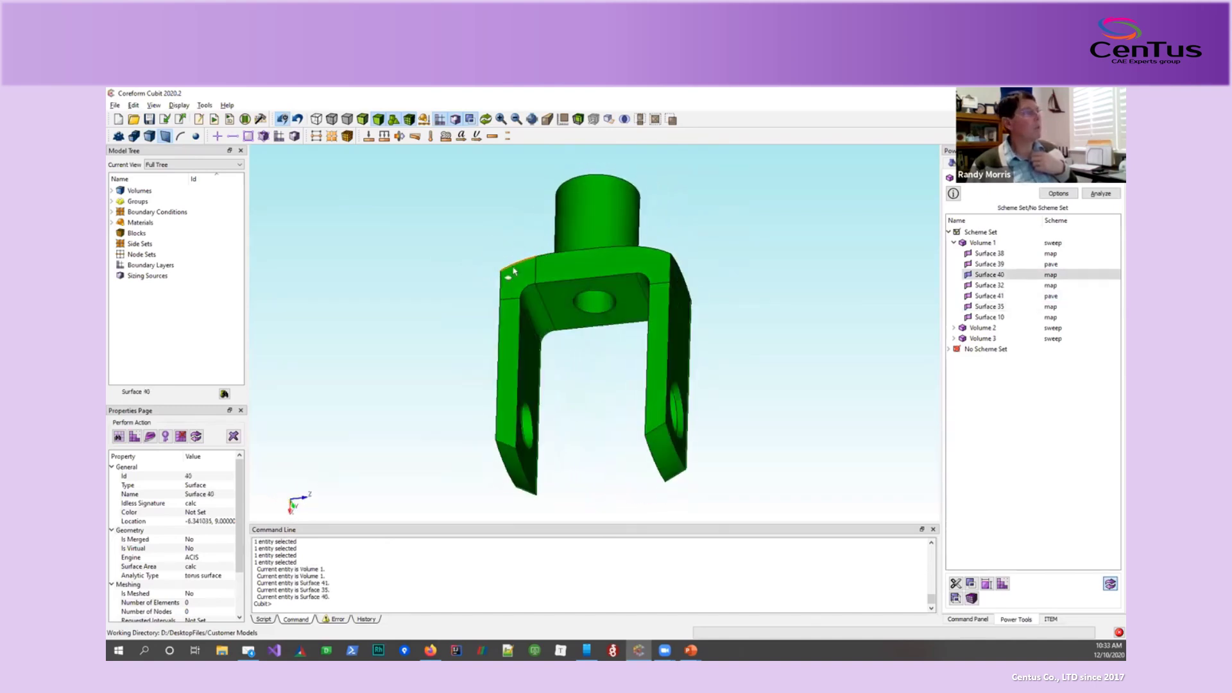
left_click(536, 302)
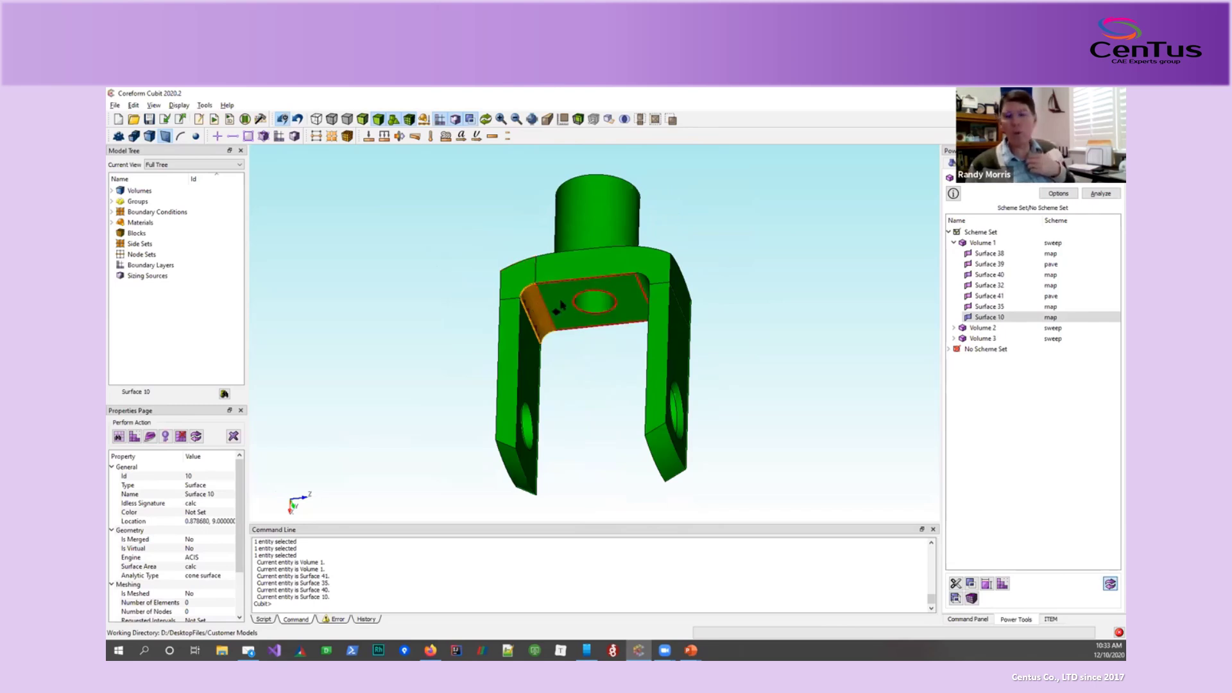
left_click_drag(560, 306, 611, 307)
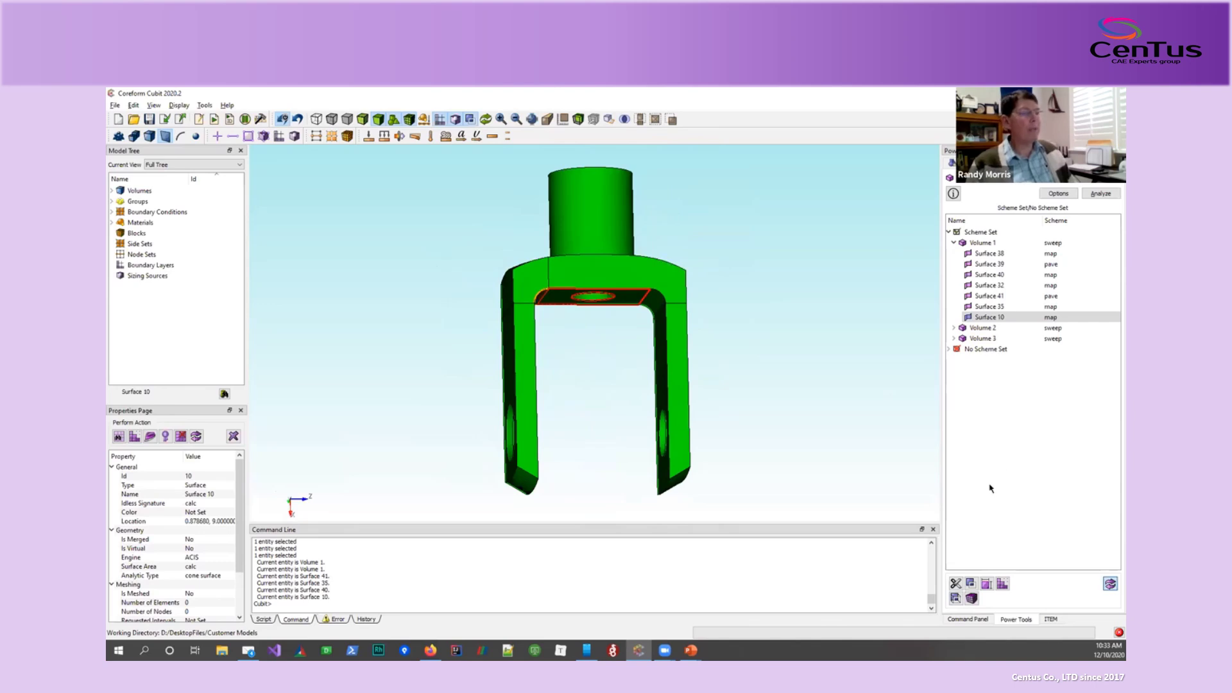
Set up a Plane from Curve webcut of Volume 4 using Curve 60 at the uncut inner fillet.
left_click(971, 620)
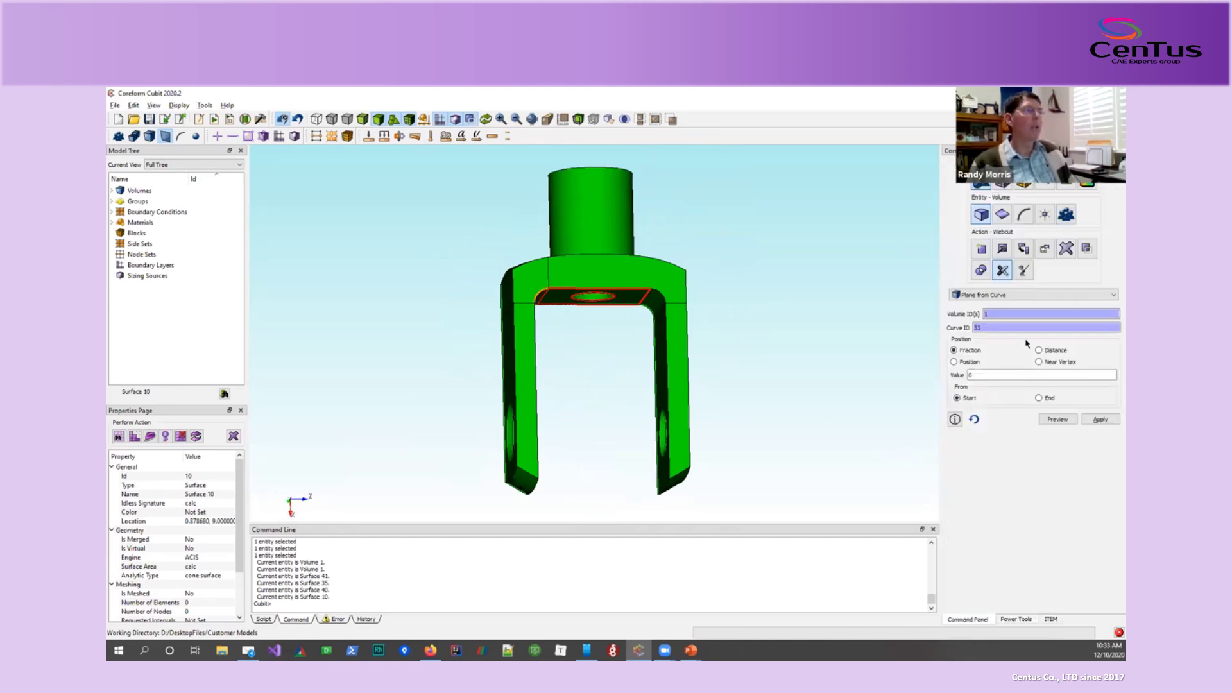
left_click(1027, 314)
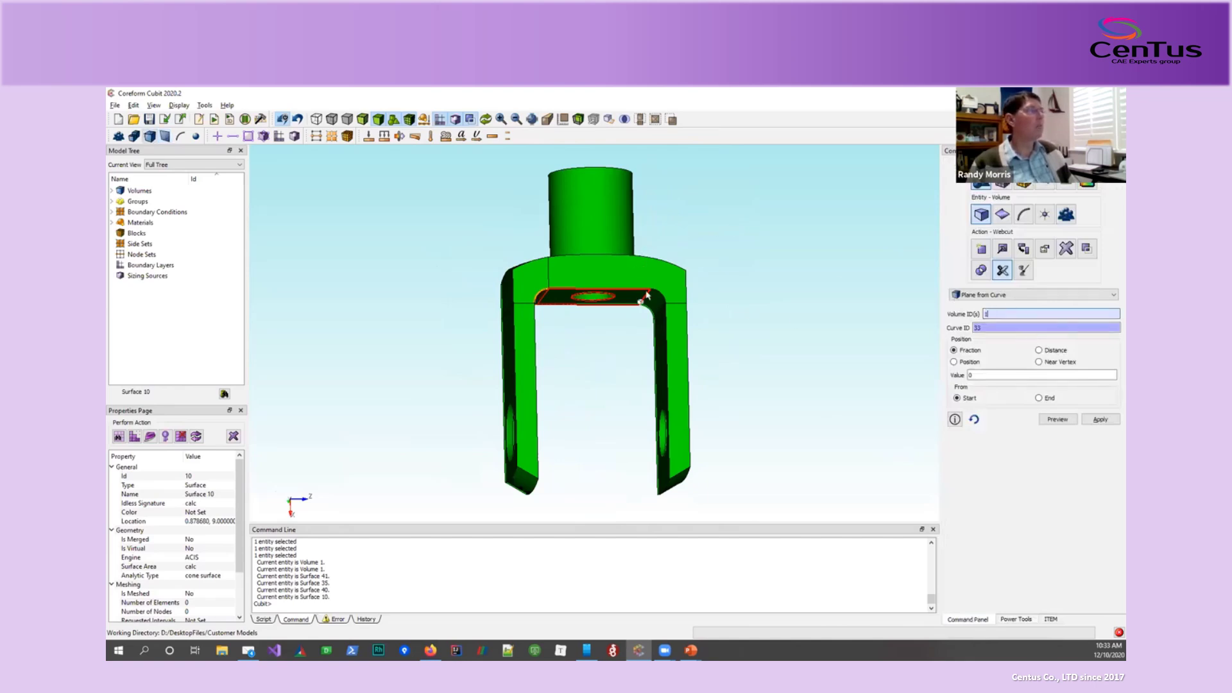
left_click(671, 286)
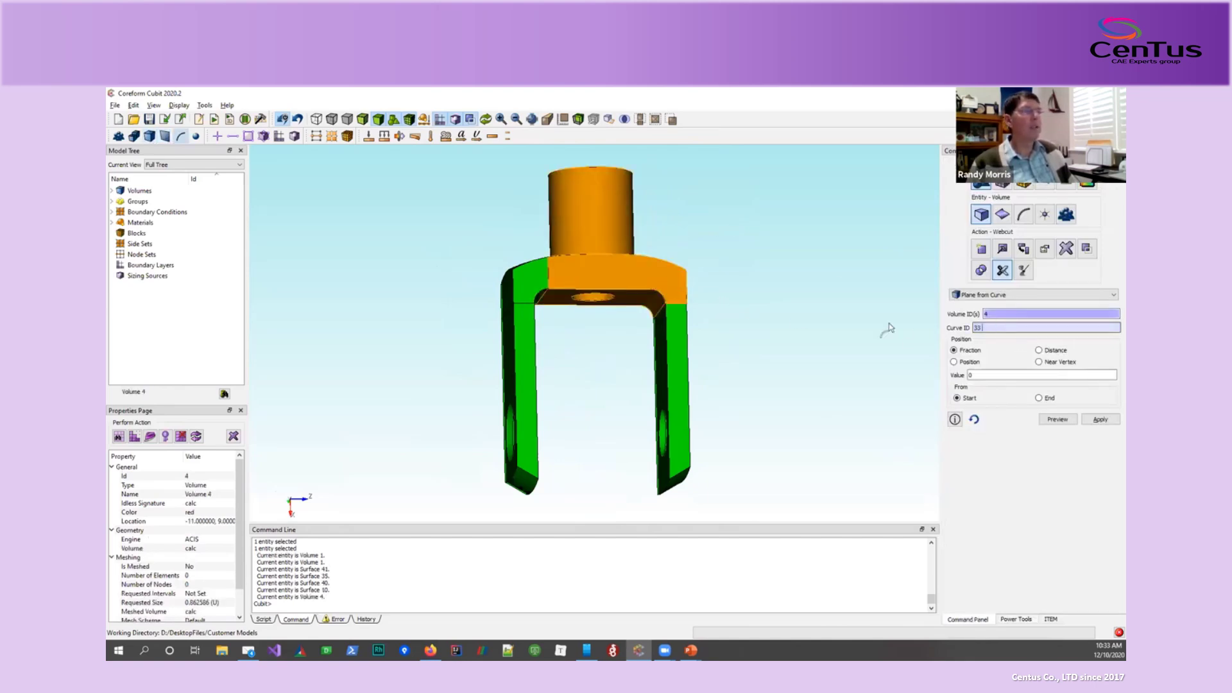
left_click_drag(635, 332, 662, 292)
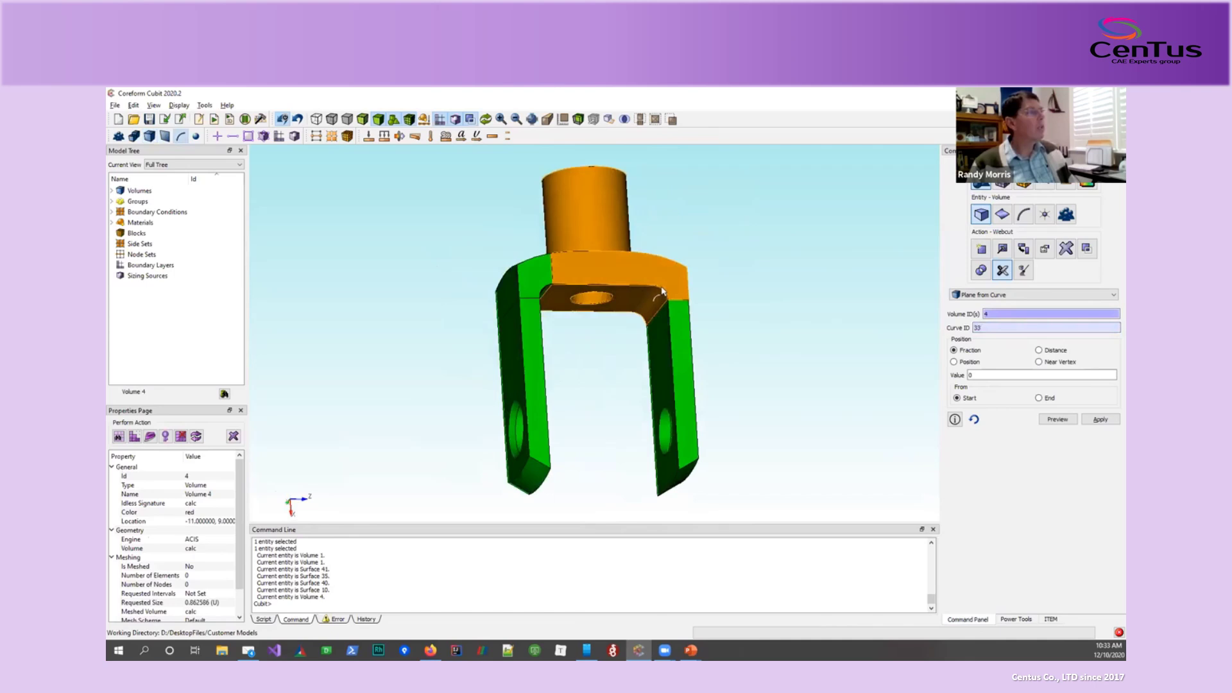
left_click(663, 292)
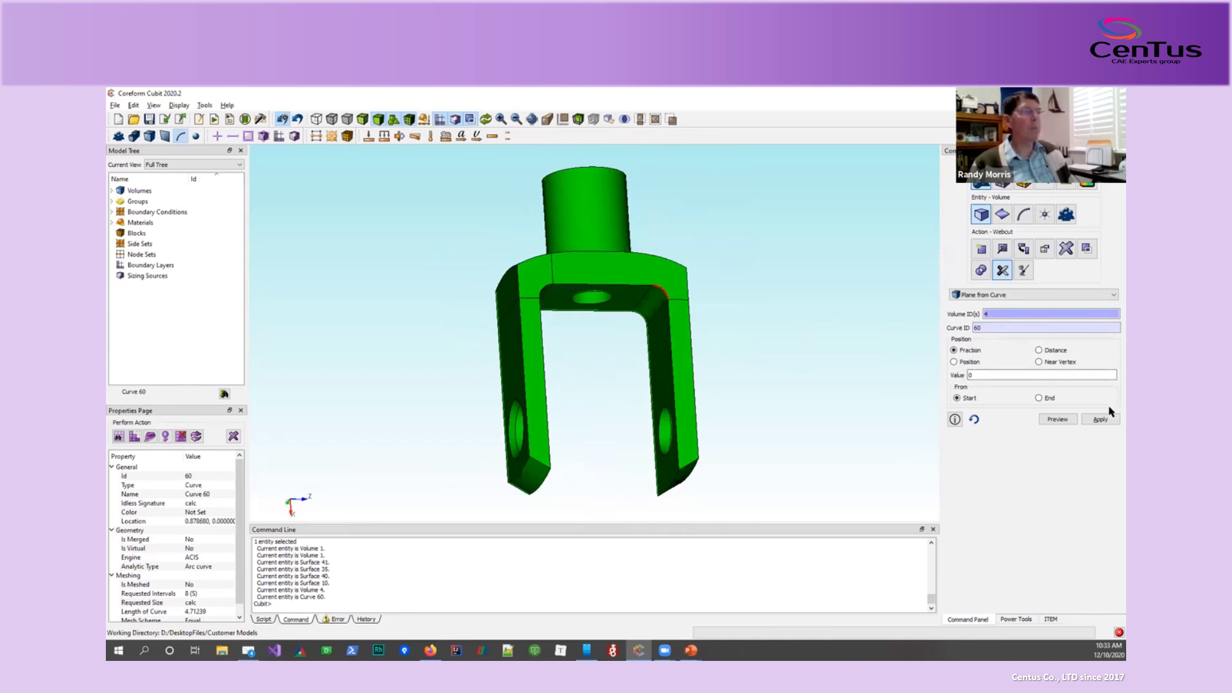
Preview the plane at the start and end of Curve 60, and webcut Volume 4 at fraction 0 from the end.
left_click(1057, 419)
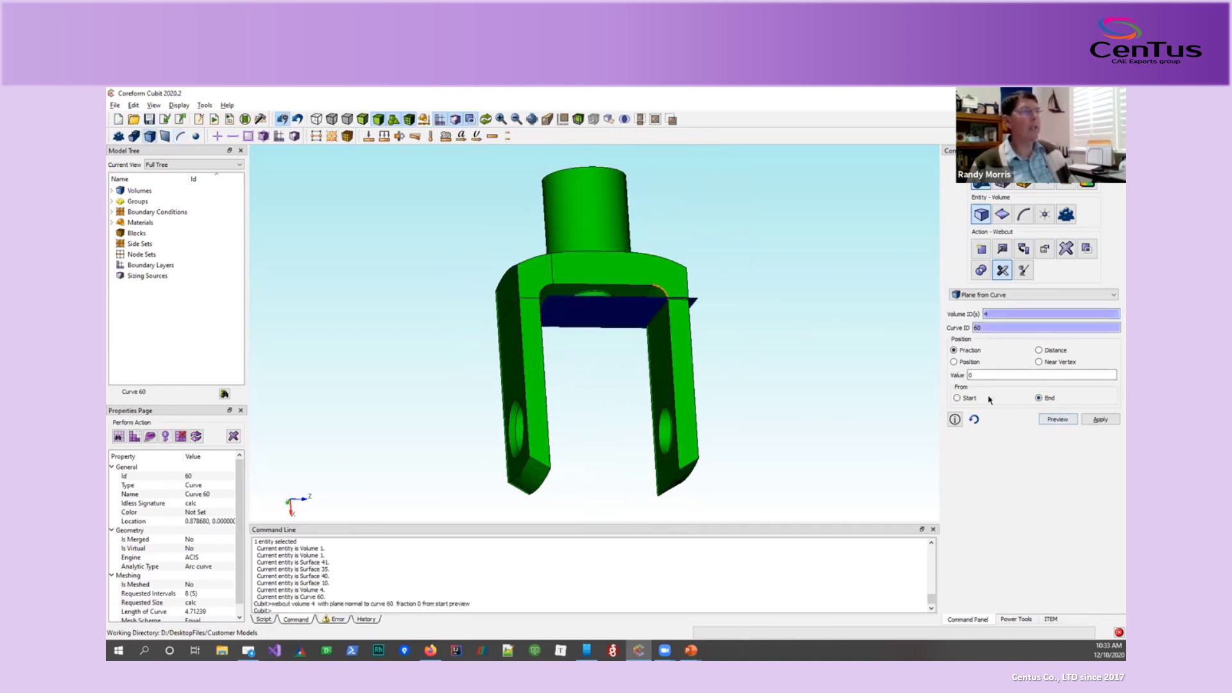
left_click(1057, 420)
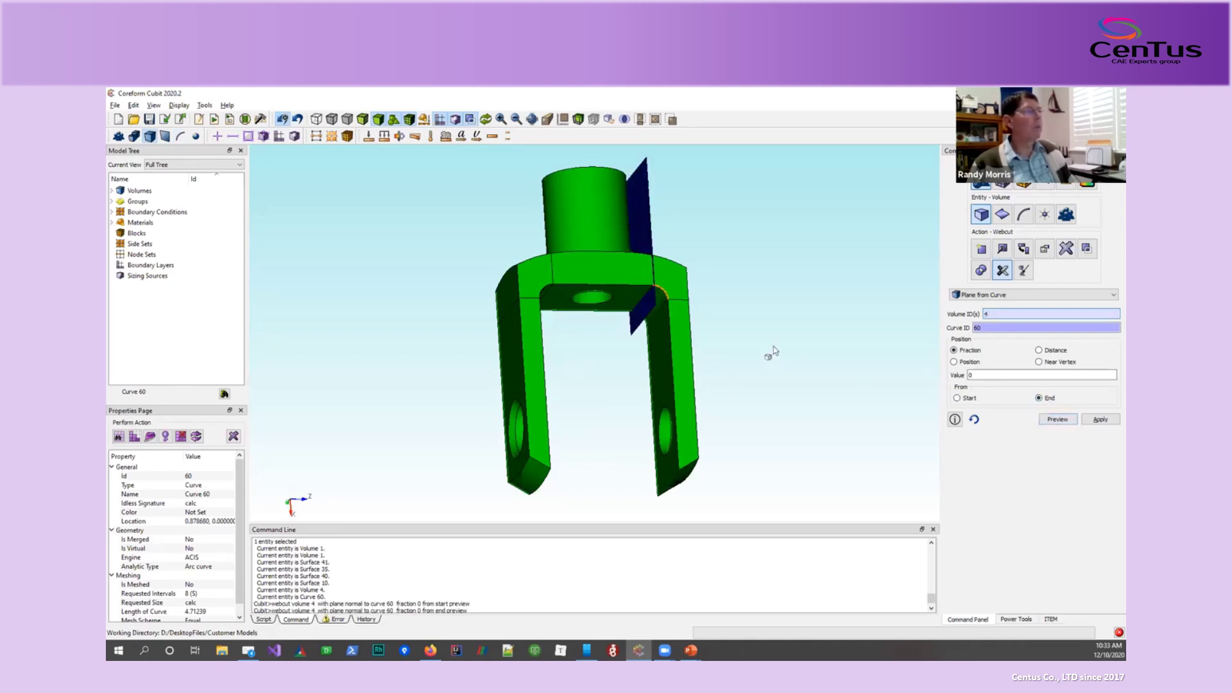
middle_click_drag(773, 345, 909, 398)
left_click(1100, 419)
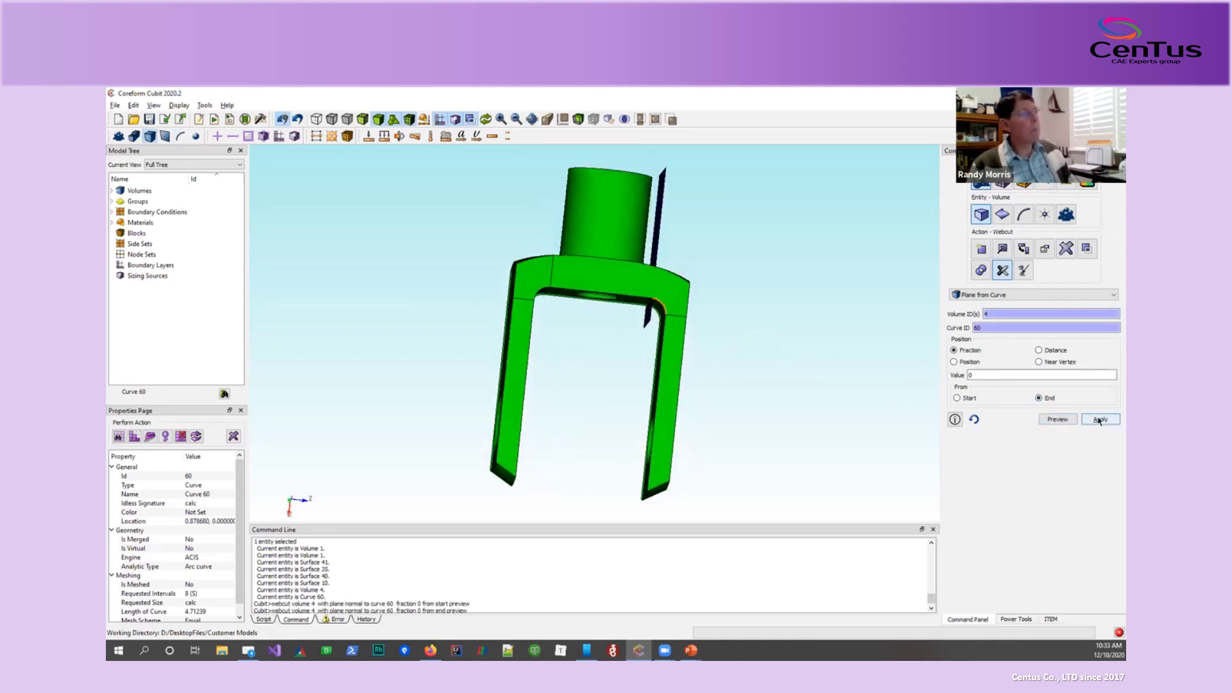
middle_click_drag(805, 347, 806, 330)
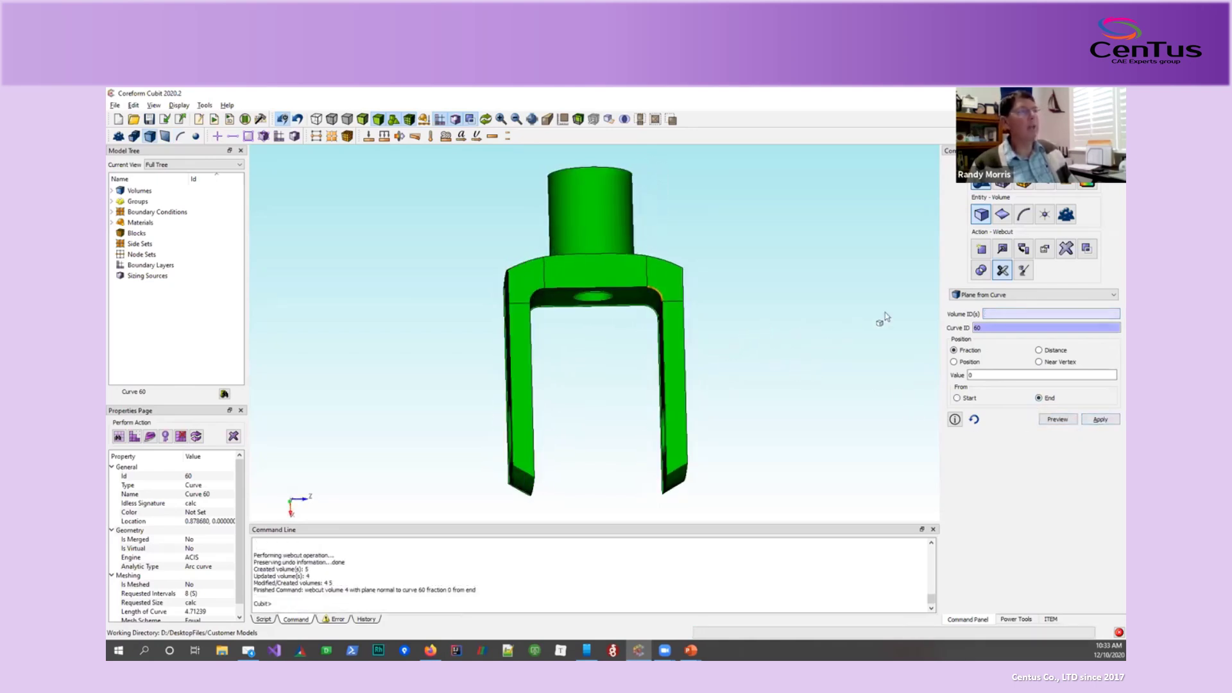
Assign automatic meshing schemes to all volumes again with the scheme analysis and list the Scheme Set group.
left_click(1014, 619)
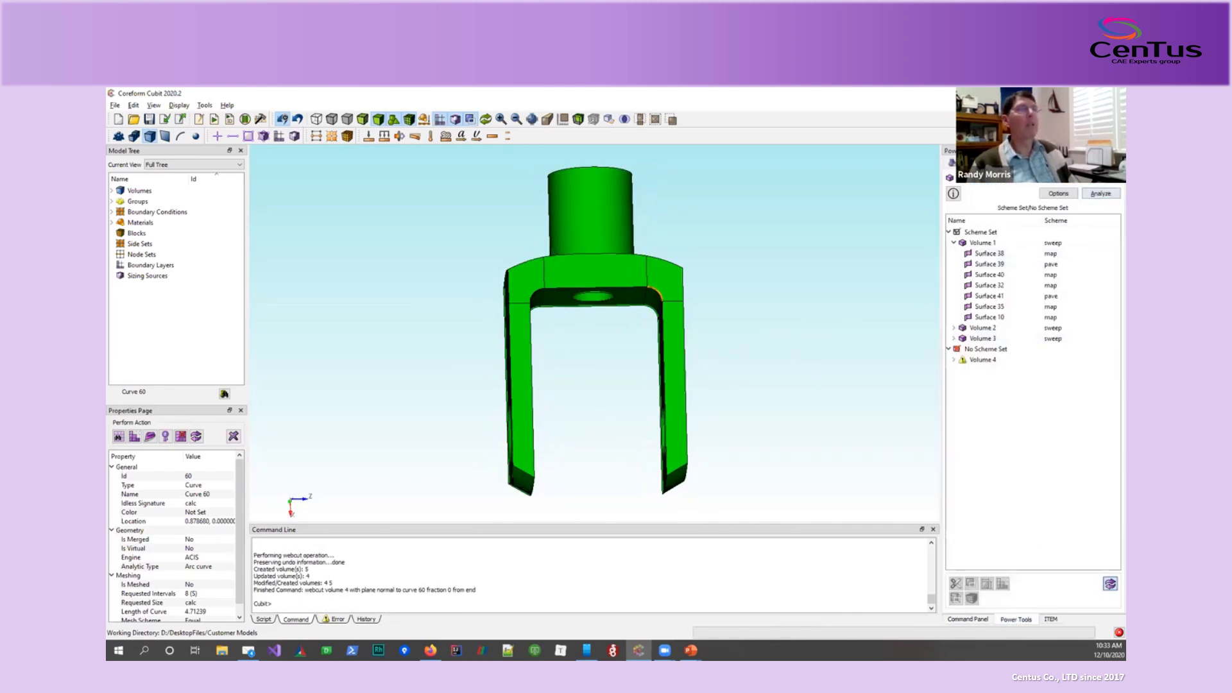
right_click(1090, 192)
left_click(1070, 201)
left_click(1098, 194)
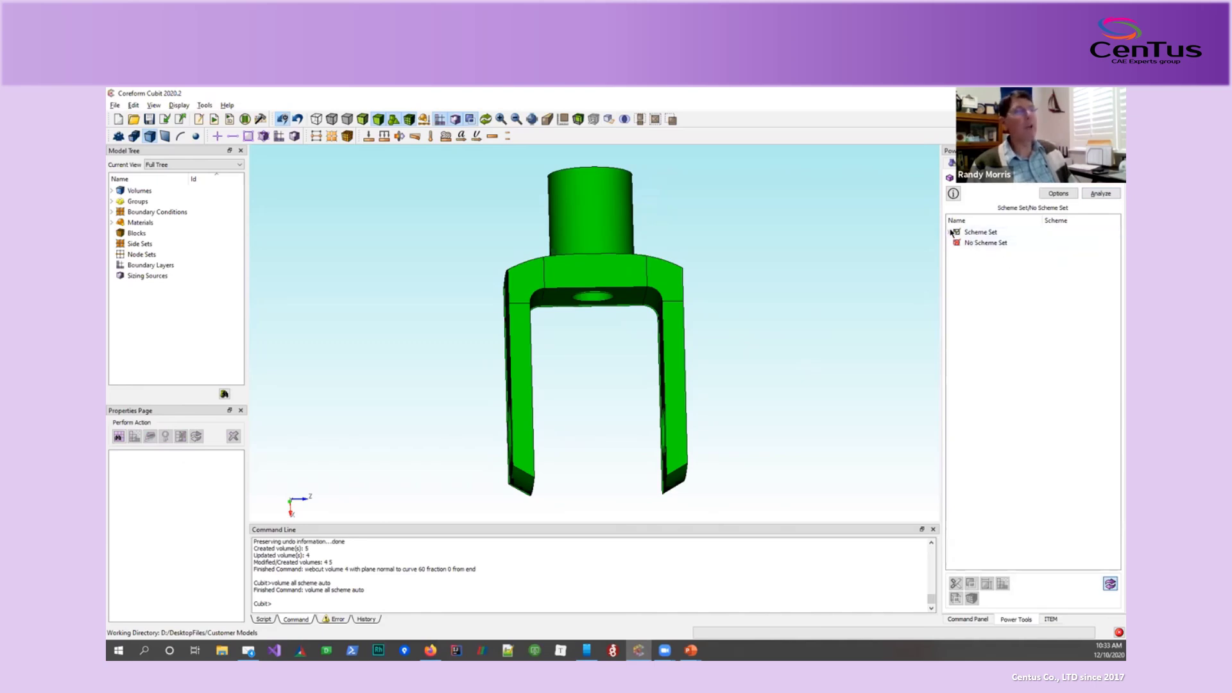
left_click(951, 231)
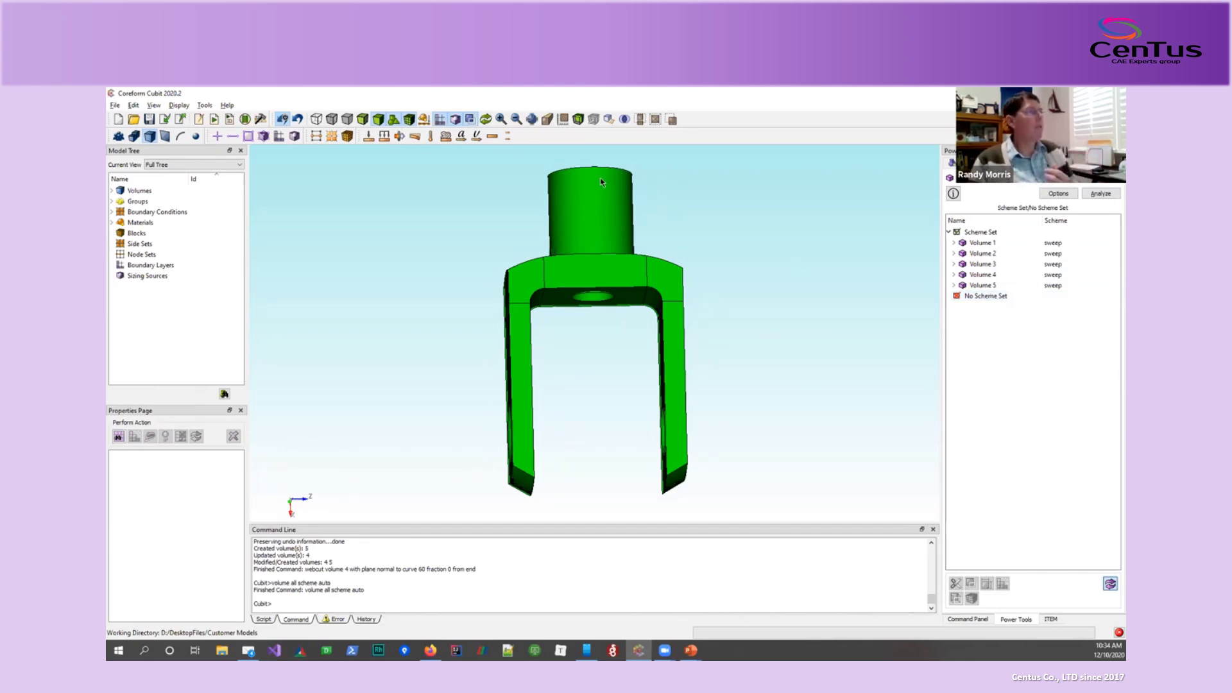
Examine the decomposed knuckle, highlighting Volumes 2 to 5 one by one from the model's volume list, and clear the selection.
left_click_drag(599, 178, 614, 300)
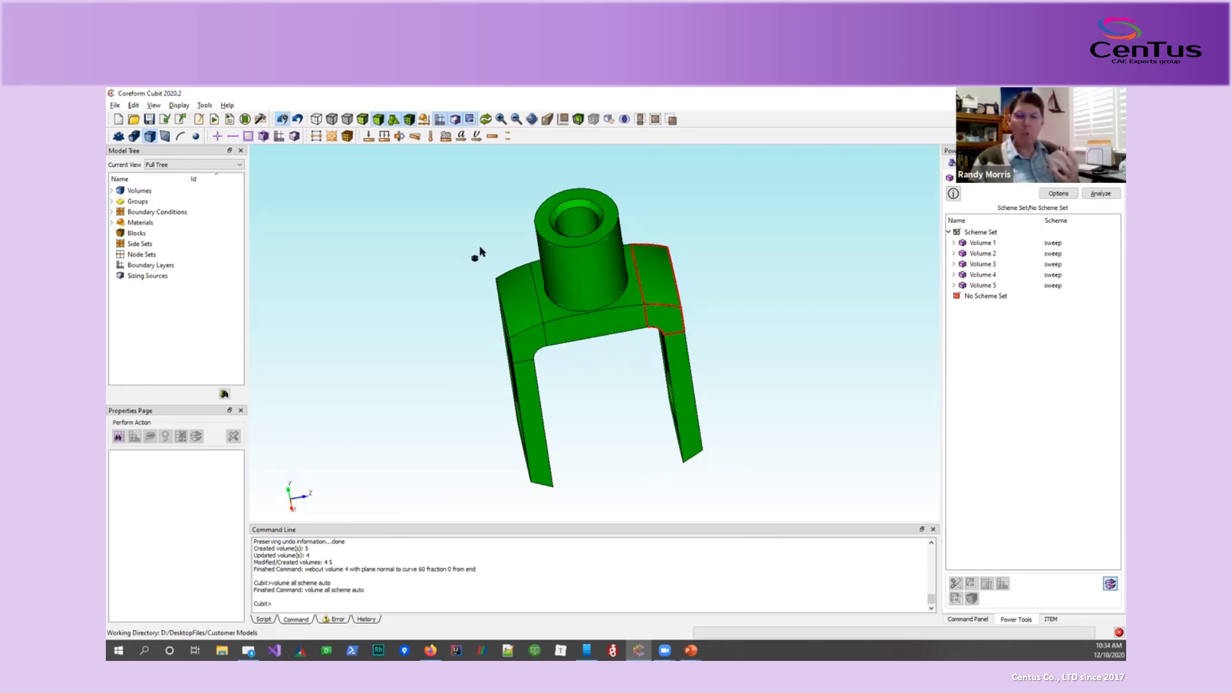
left_click(112, 193)
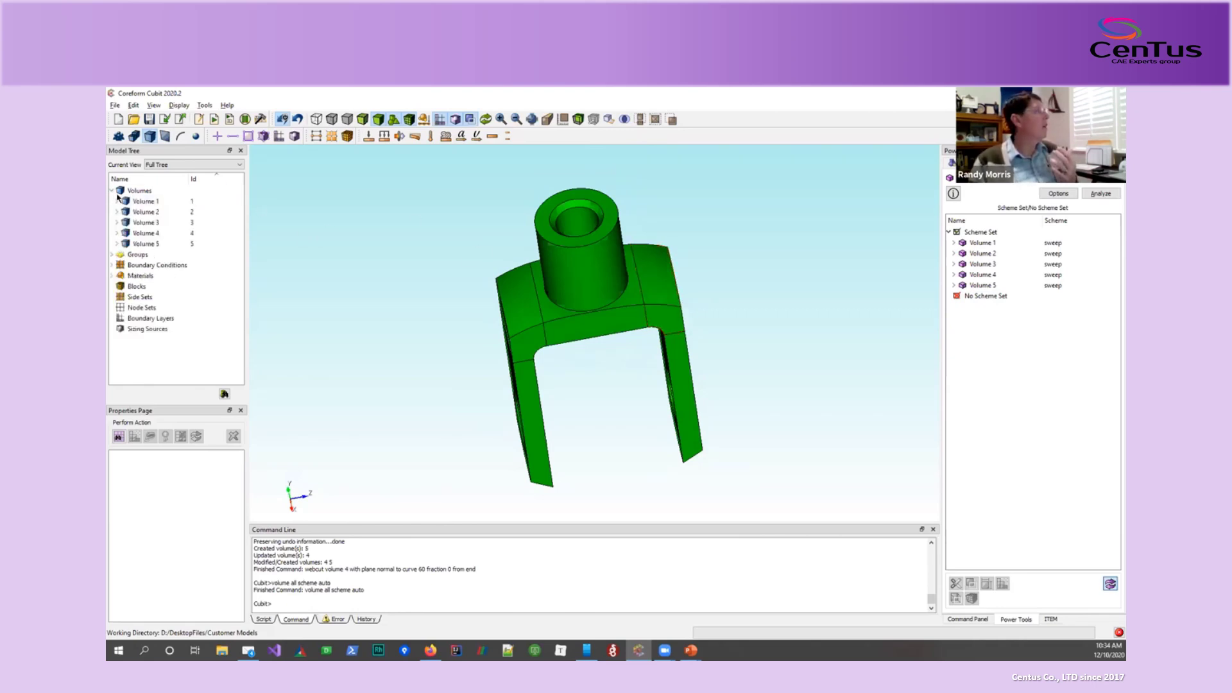
left_click(143, 211)
left_click(143, 223)
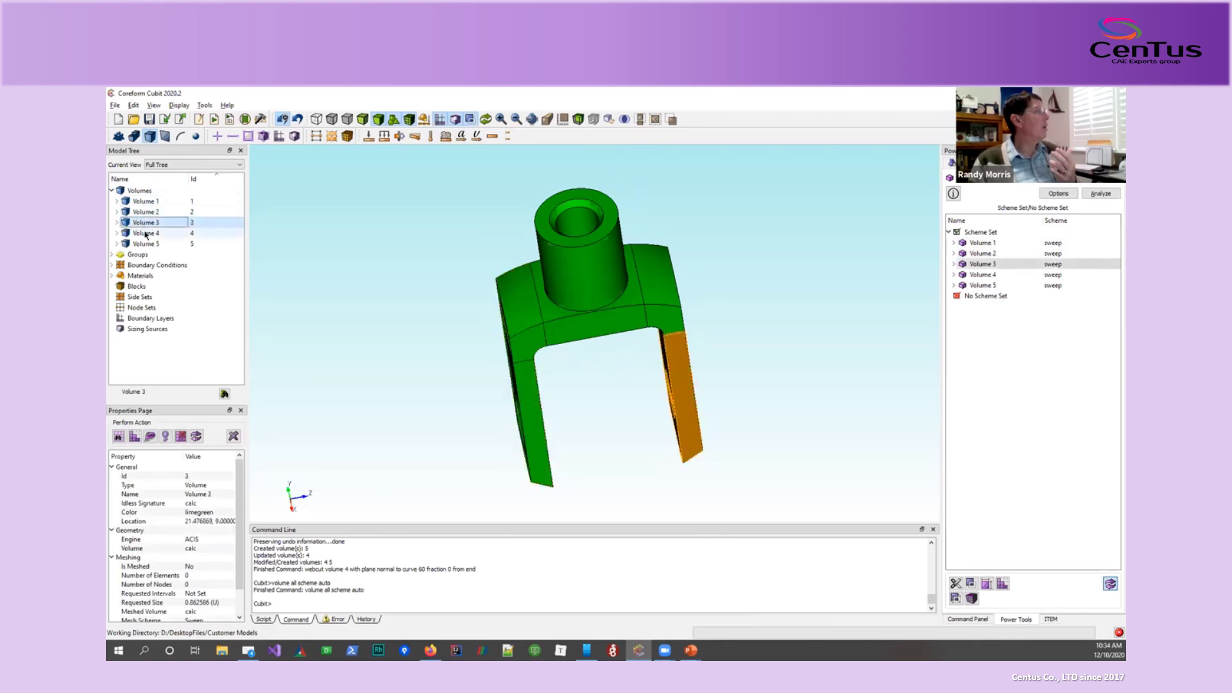
left_click(142, 233)
left_click(142, 244)
middle_click_drag(491, 306, 460, 248)
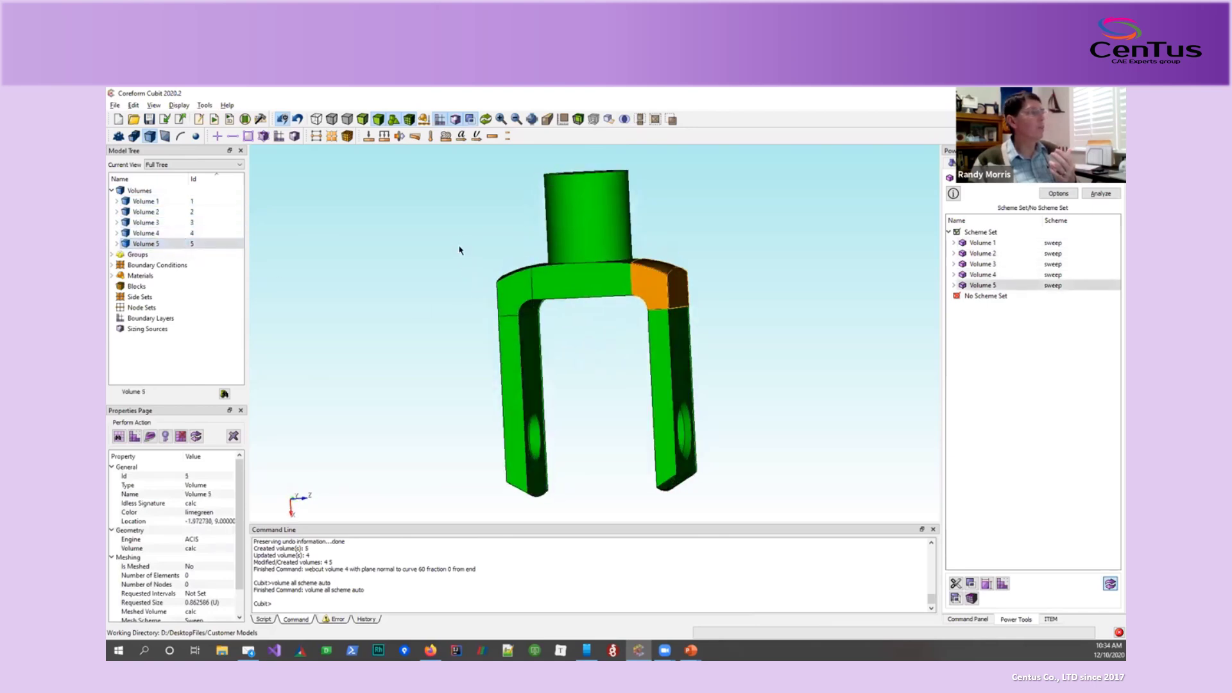
left_click(750, 349)
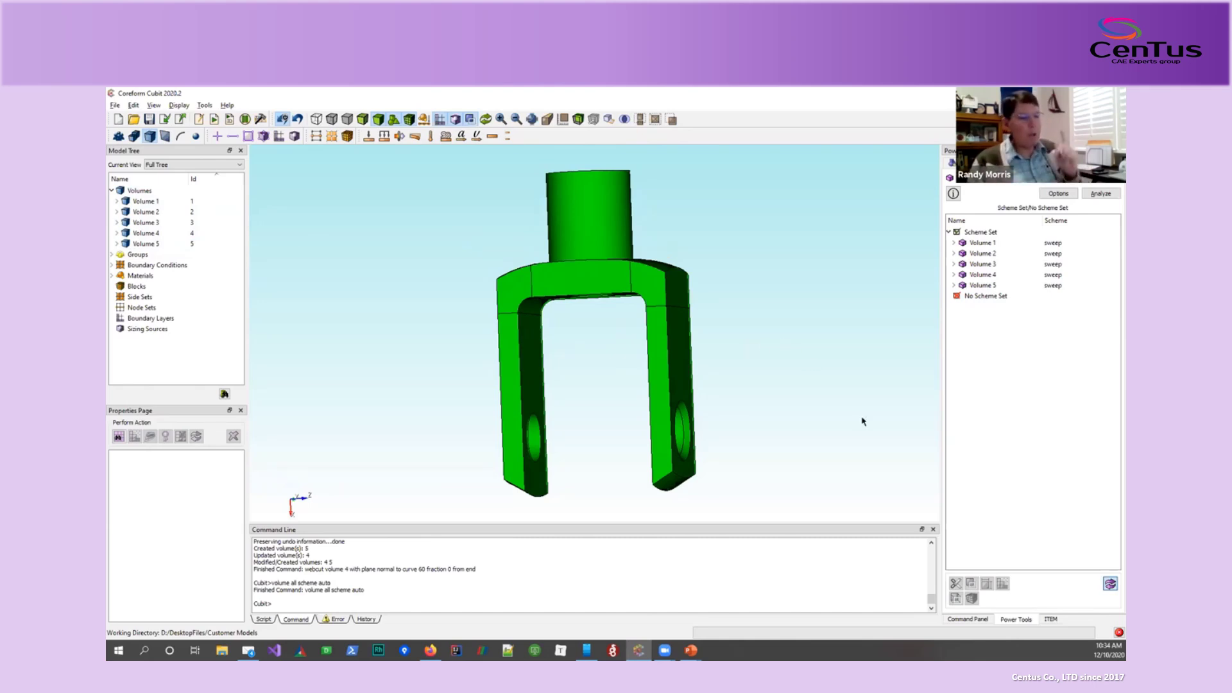
Inspect the cut boundaries on the fork and select the straight curve between the central hub block and a corner block.
left_click(968, 620)
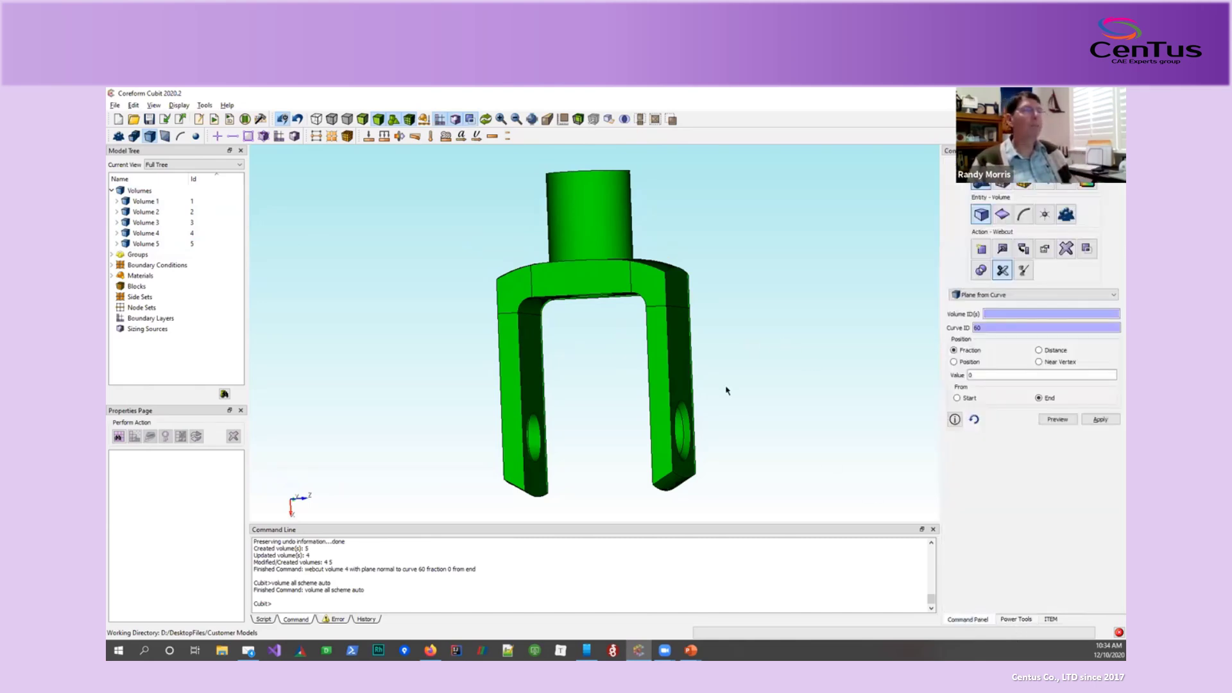
middle_click_drag(646, 294, 820, 341)
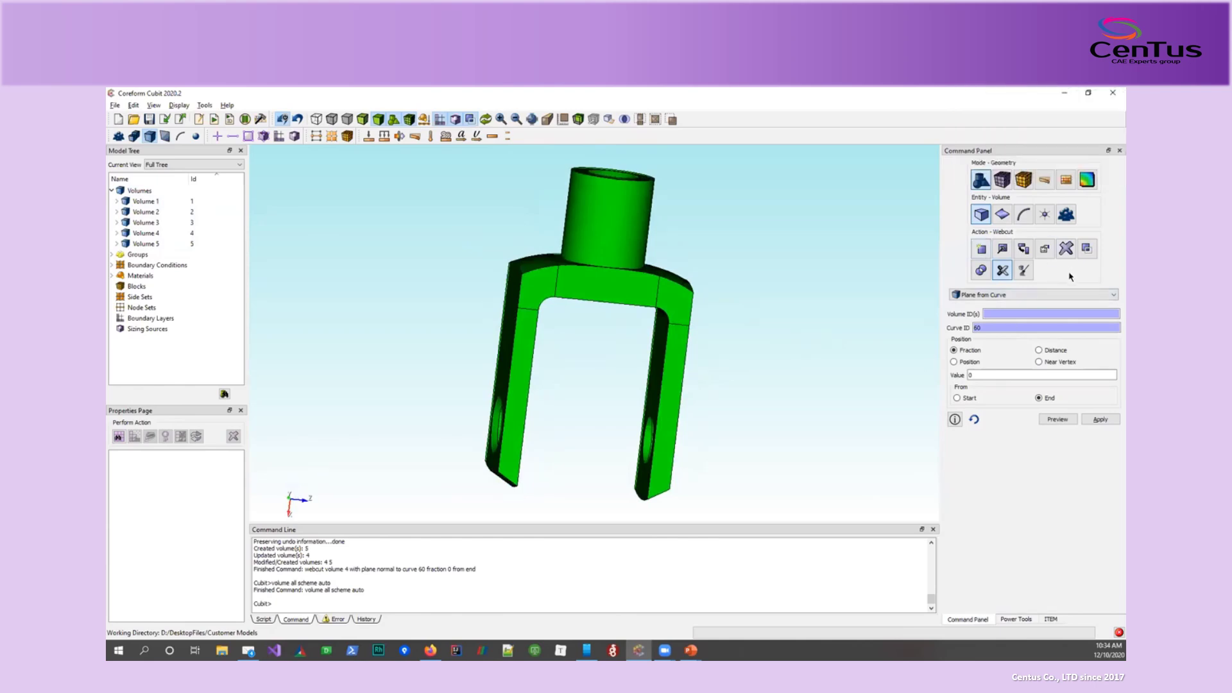
mouse_move(776, 303)
middle_mouse_down()
mouse_move(715, 281)
mouse_move(765, 298)
mouse_move(774, 314)
middle_mouse_up()
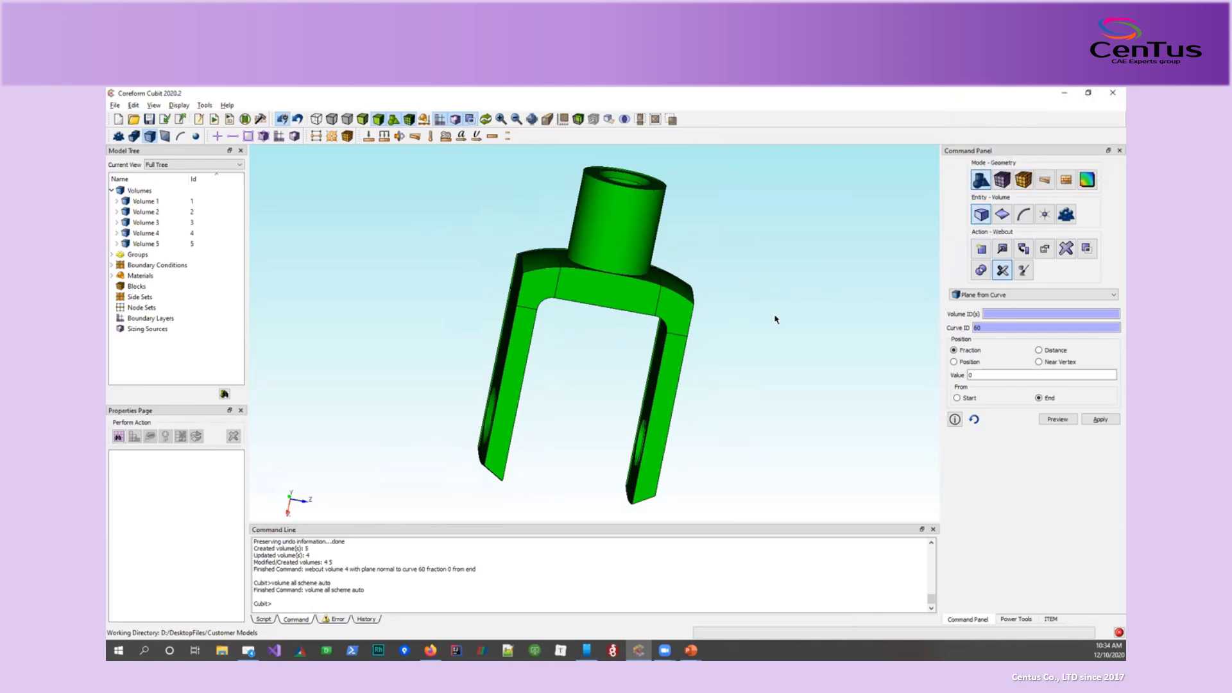
left_click_drag(636, 287, 583, 244)
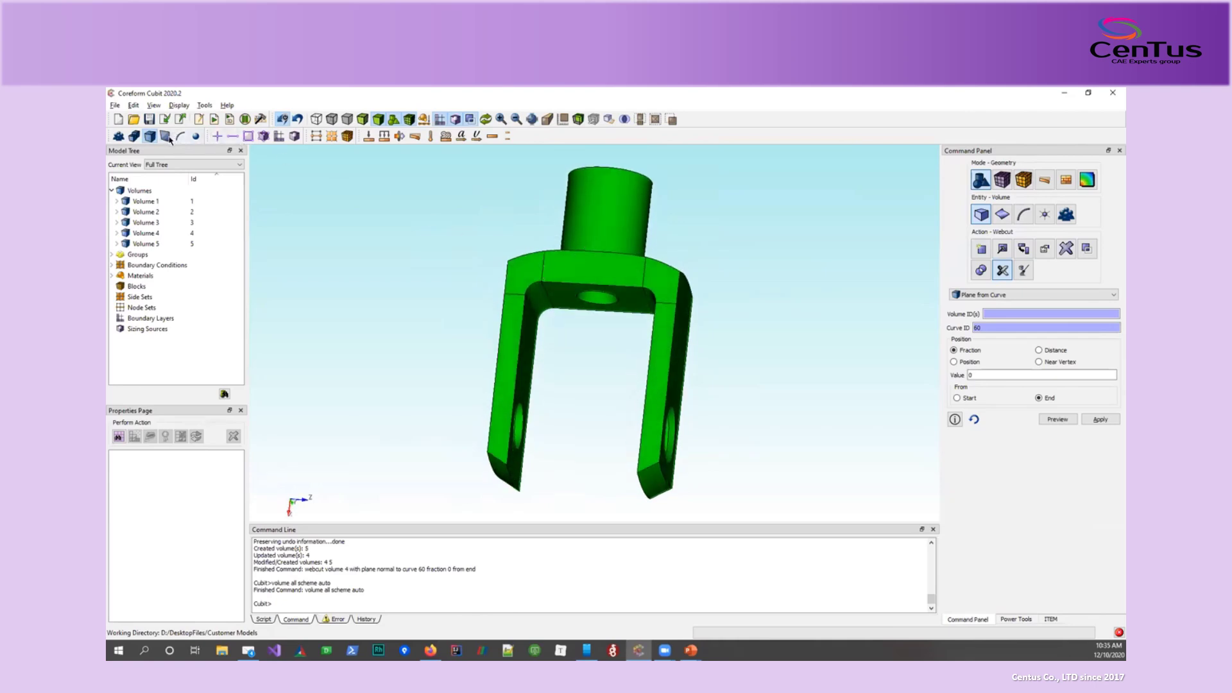
left_click(540, 283)
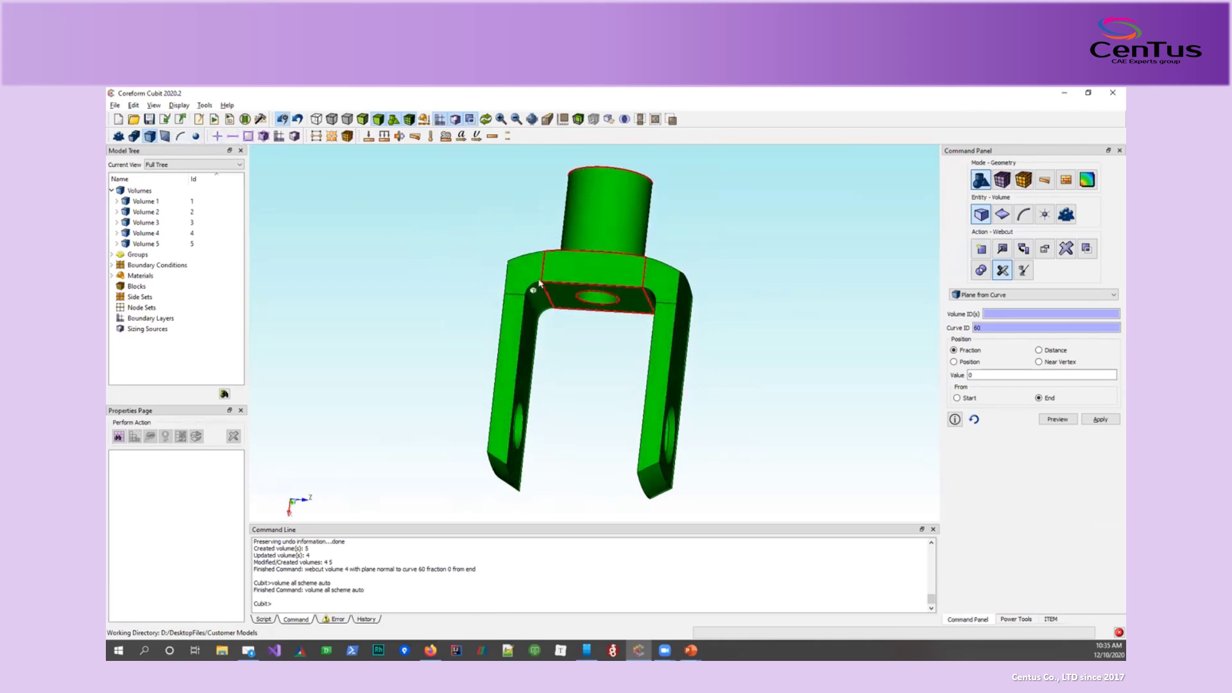
left_click(182, 138)
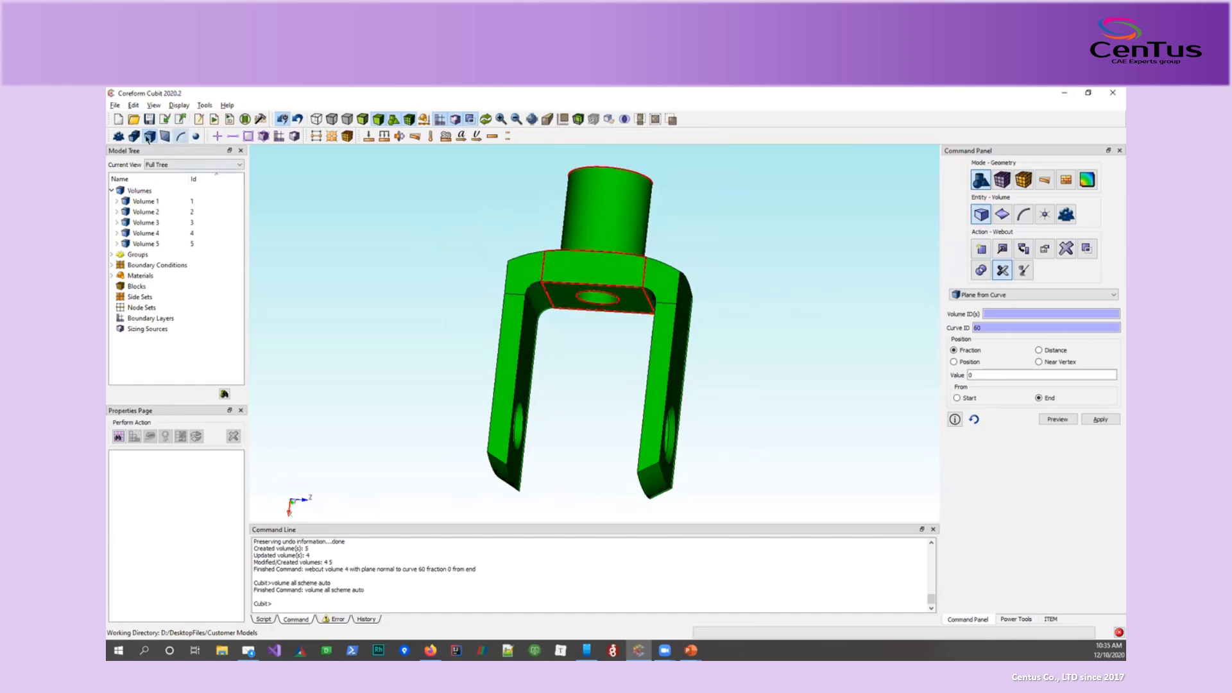
left_click(543, 273)
mouse_move(544, 272)
middle_mouse_down()
mouse_move(604, 250)
mouse_move(610, 319)
mouse_move(563, 274)
middle_mouse_up()
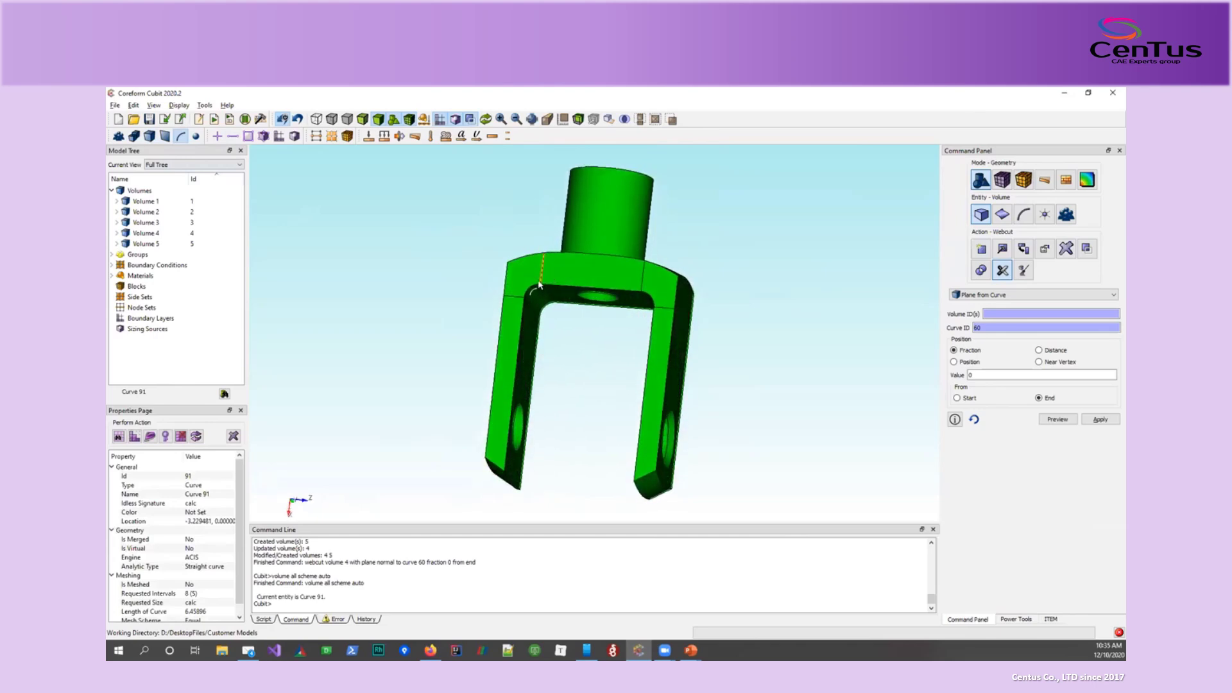
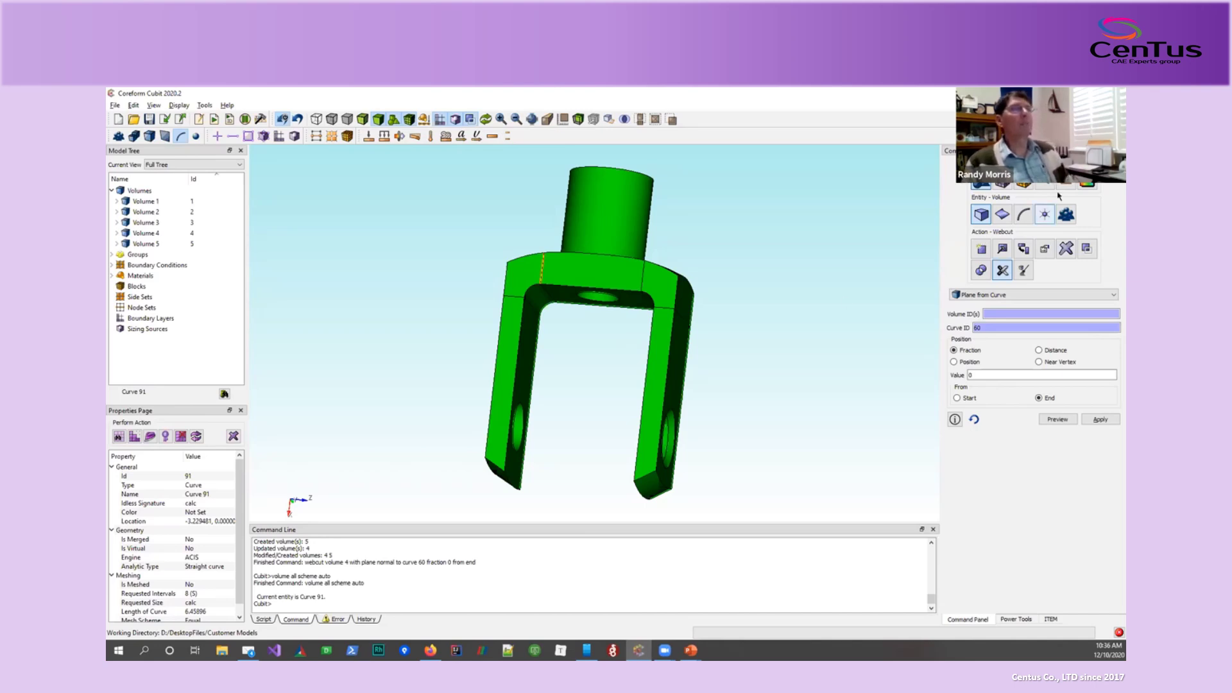
Imprint and merge all volumes of the fork so the cut pieces share their interface surfaces.
left_click(983, 216)
left_click(983, 216)
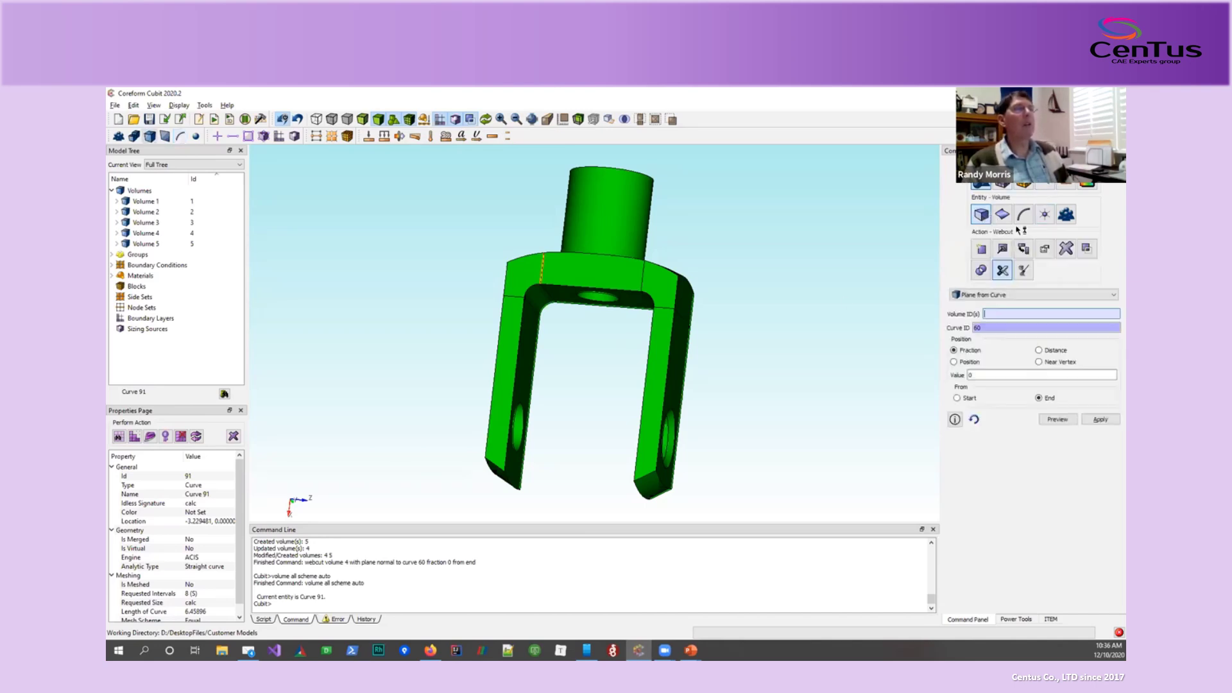
left_click(1091, 249)
left_click(1040, 295)
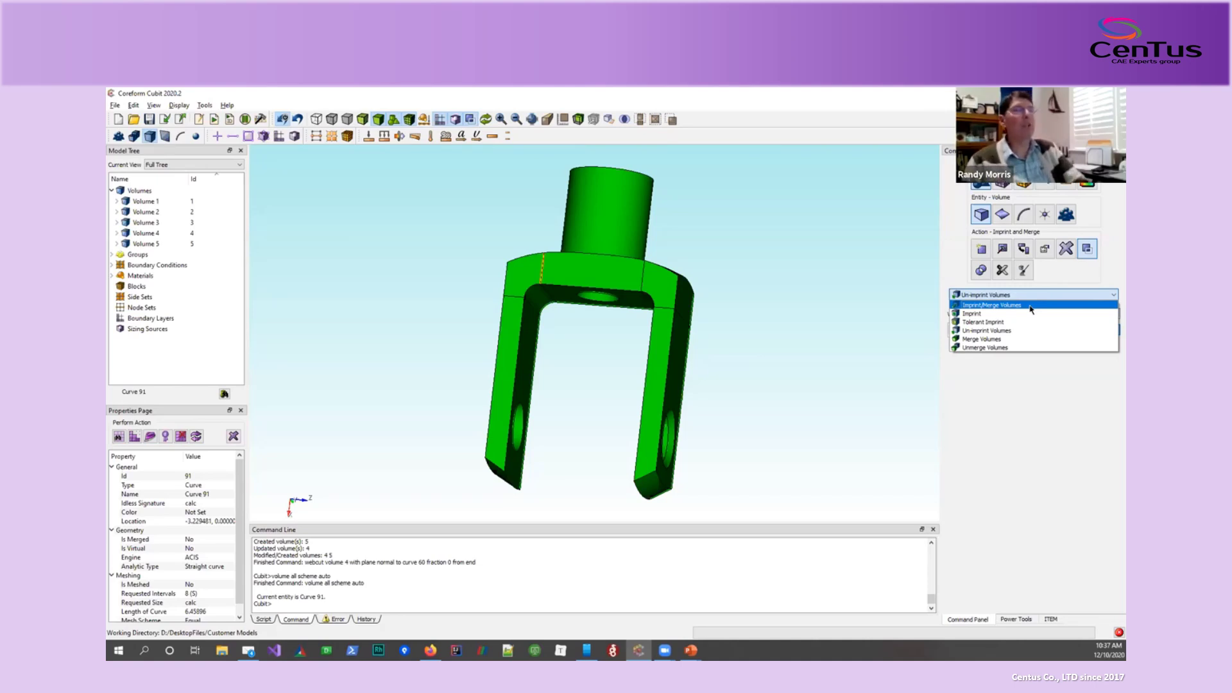
left_click(1031, 306)
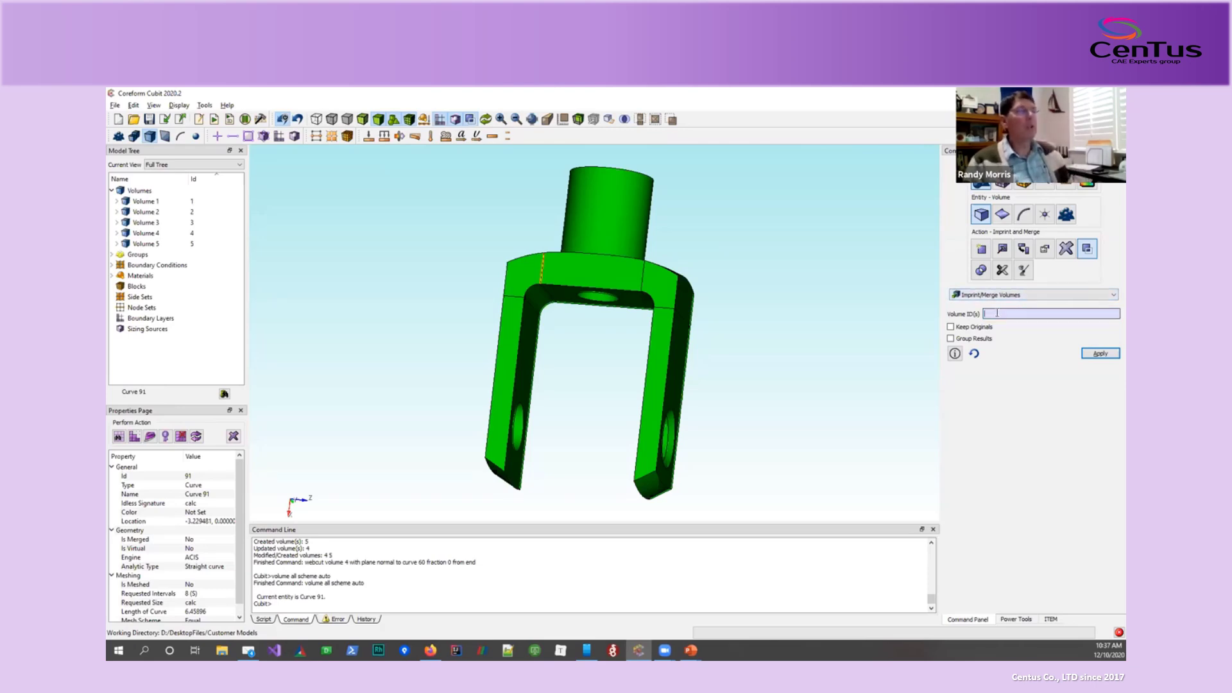
right_click(997, 313)
left_click(1013, 334)
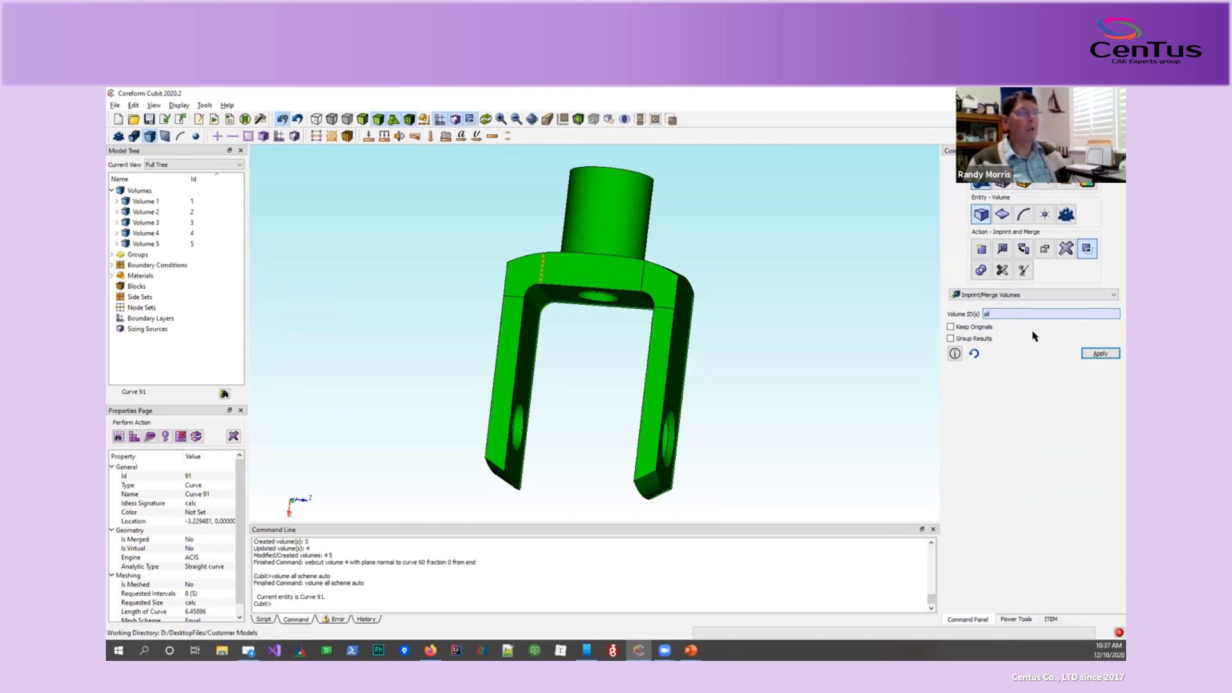
left_click(1100, 354)
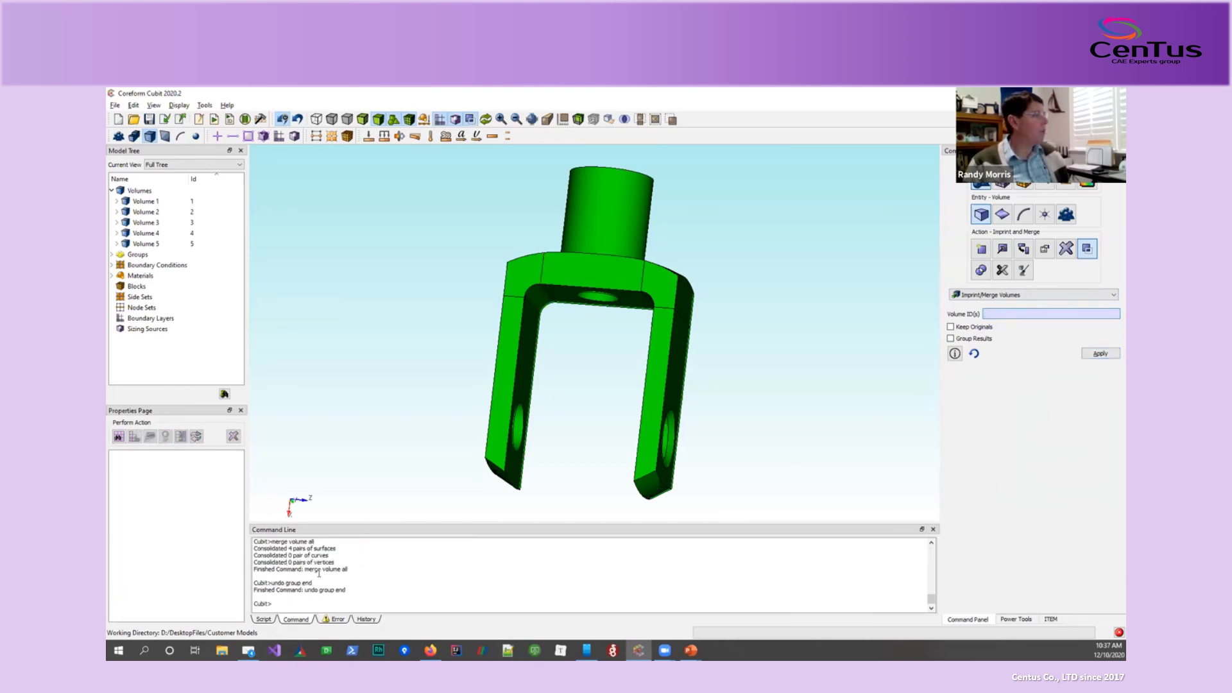
Review the imprint and merge output and the command history, including the earlier webcut commands.
scroll(345, 562, "up", 1)
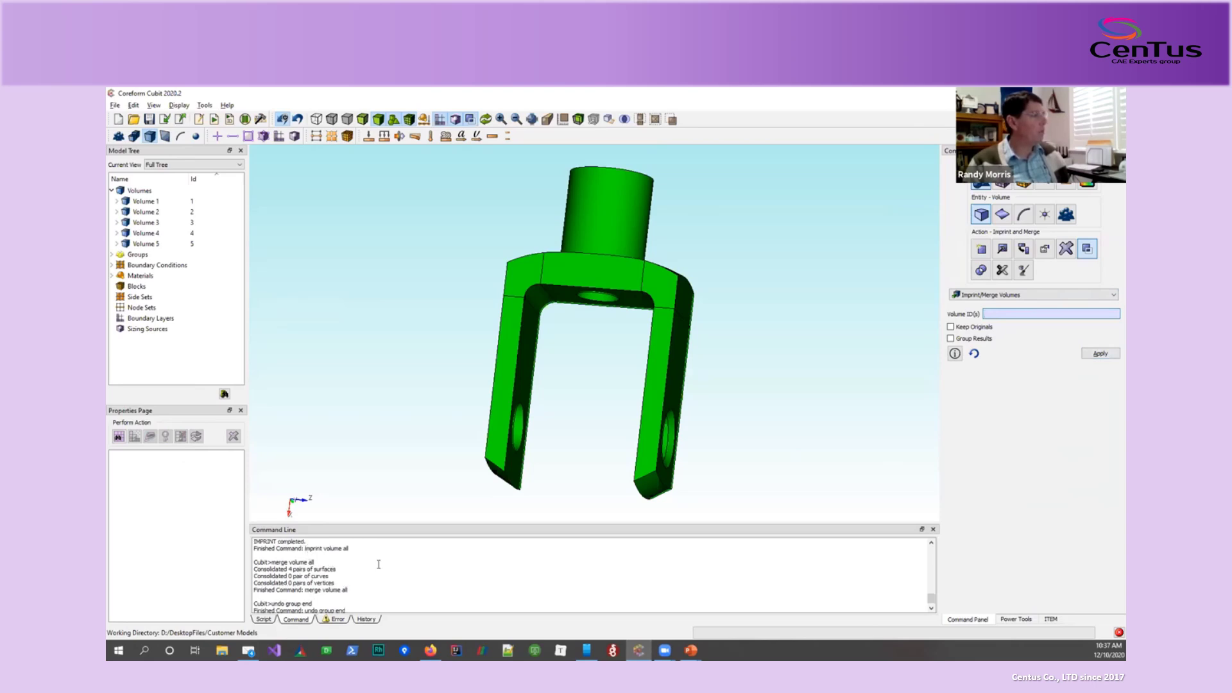
scroll(379, 564, "down", 1)
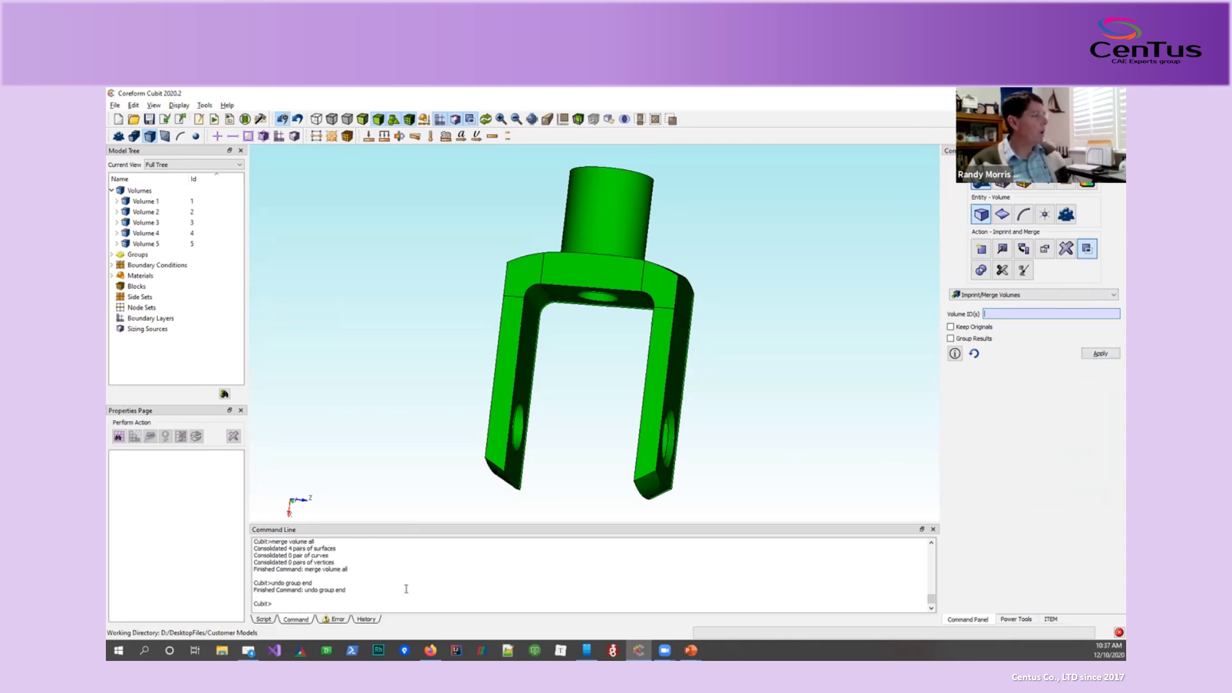
left_click(367, 620)
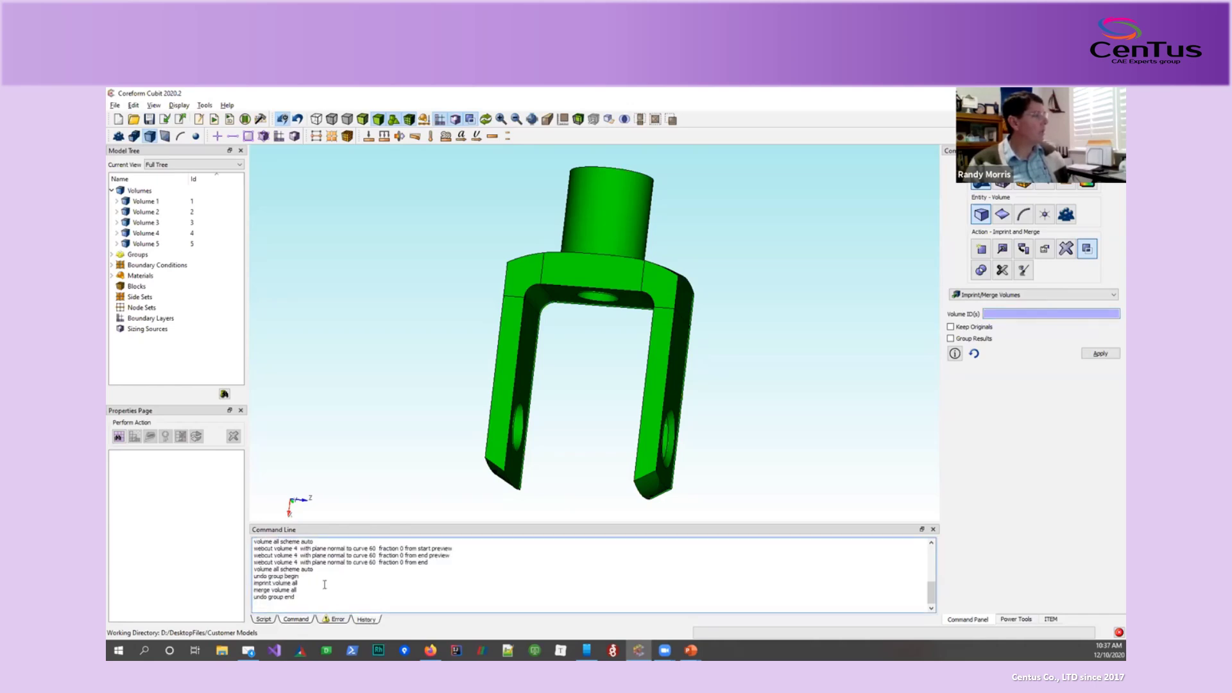
scroll(308, 578, "up", 1)
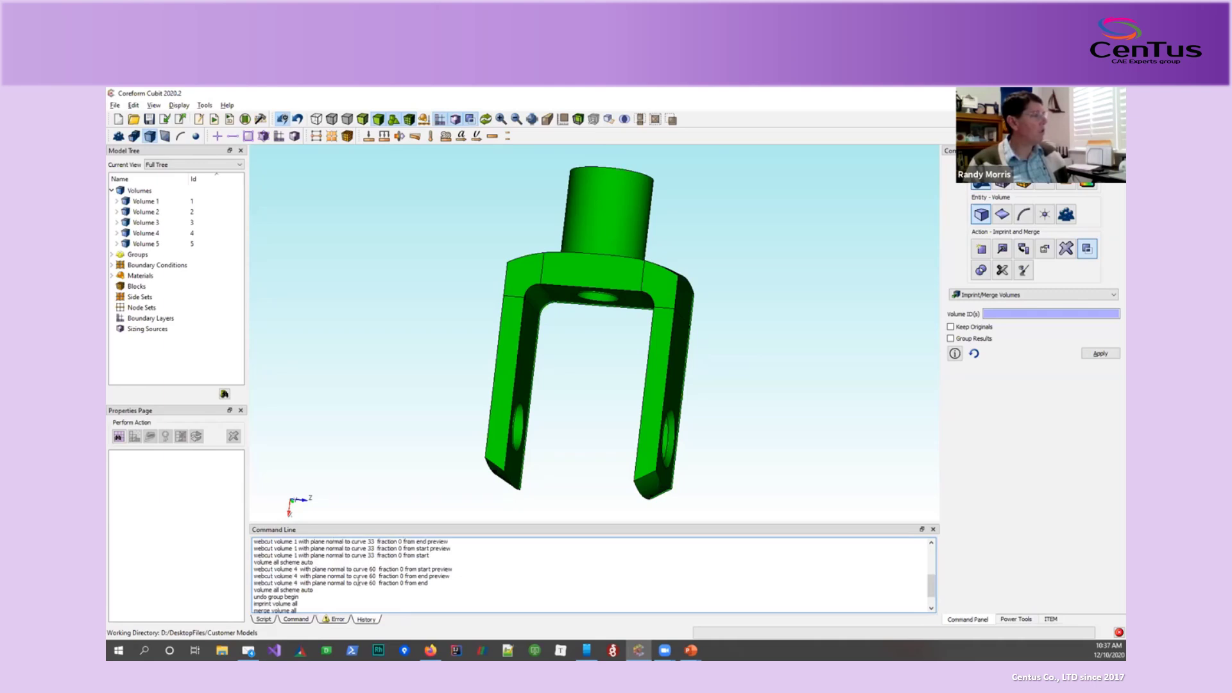
scroll(358, 581, "up", 3)
scroll(360, 580, "down", 5)
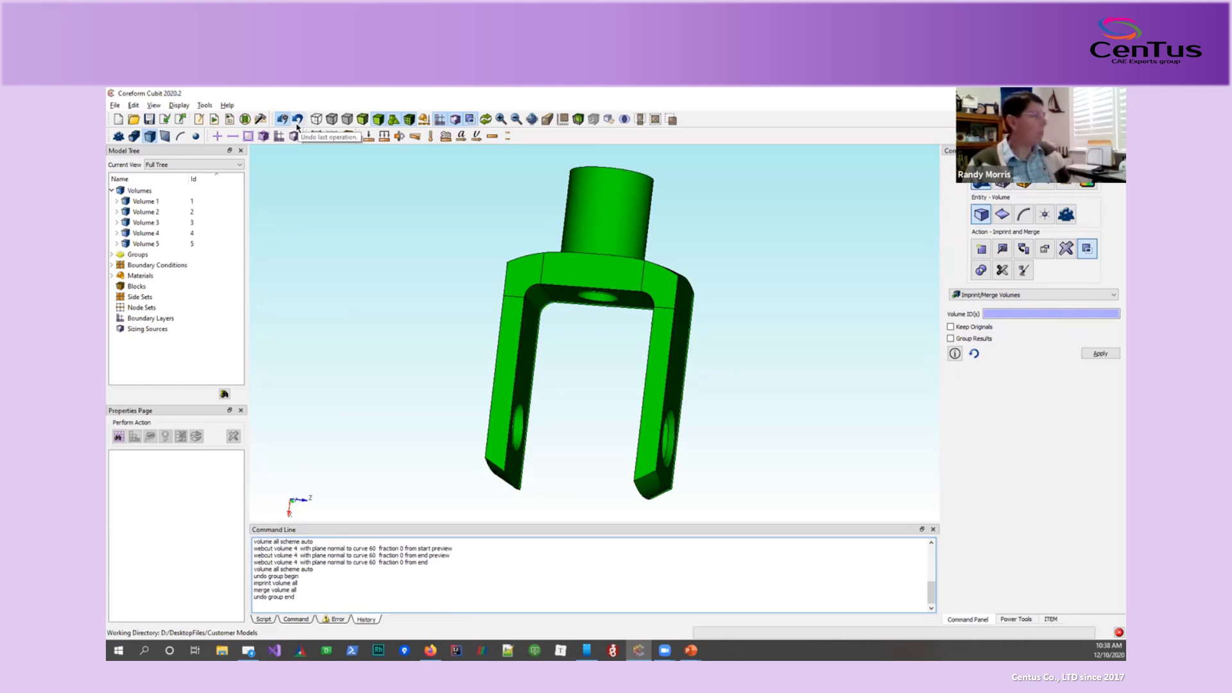
left_click(297, 620)
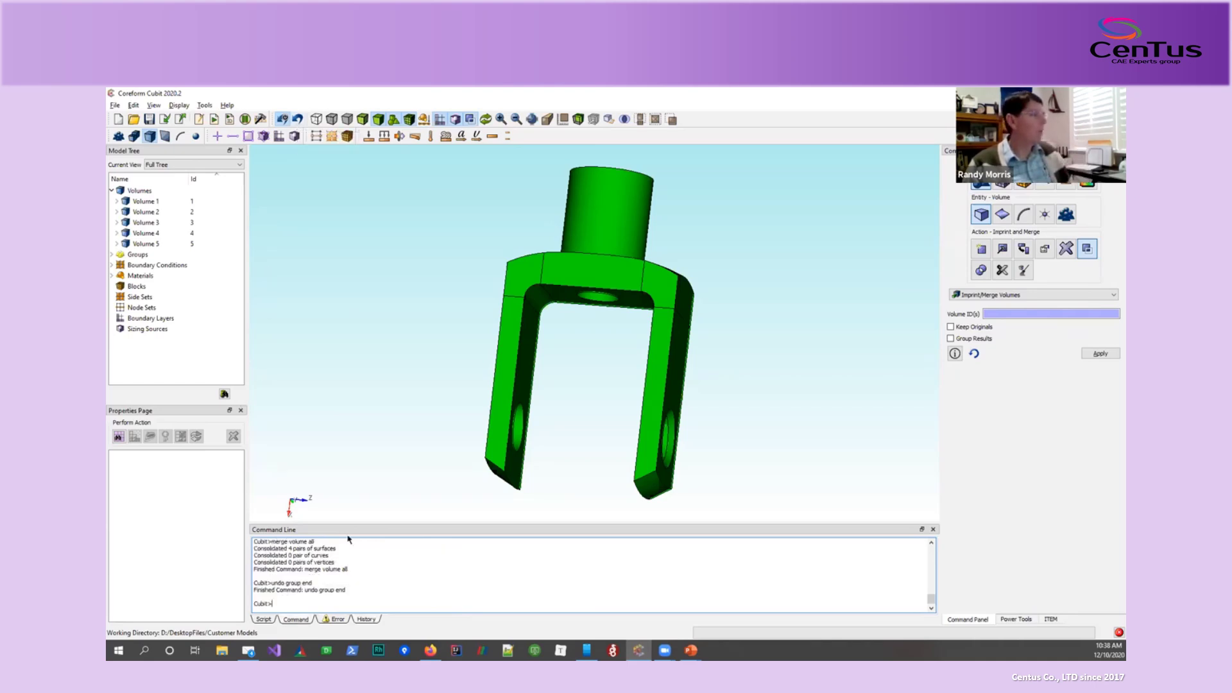
Apply automatic mesh sizing to all volumes with a finer auto factor of 4.
left_click_drag(535, 361, 660, 341)
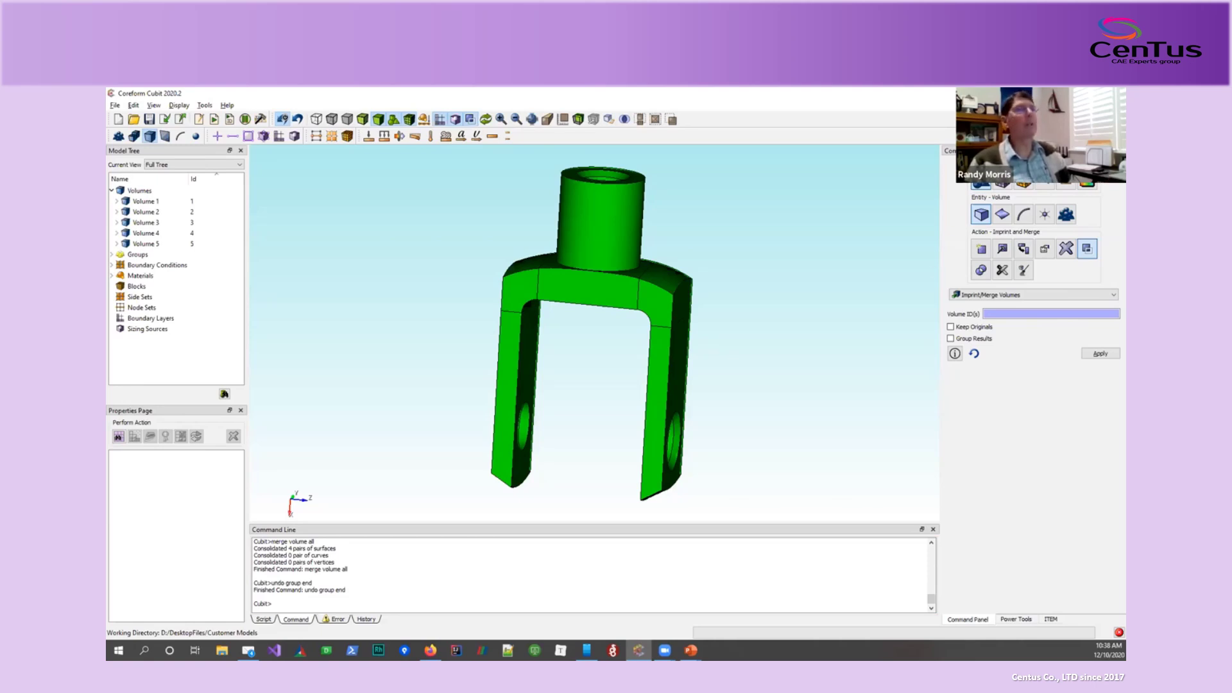
left_click(1003, 183)
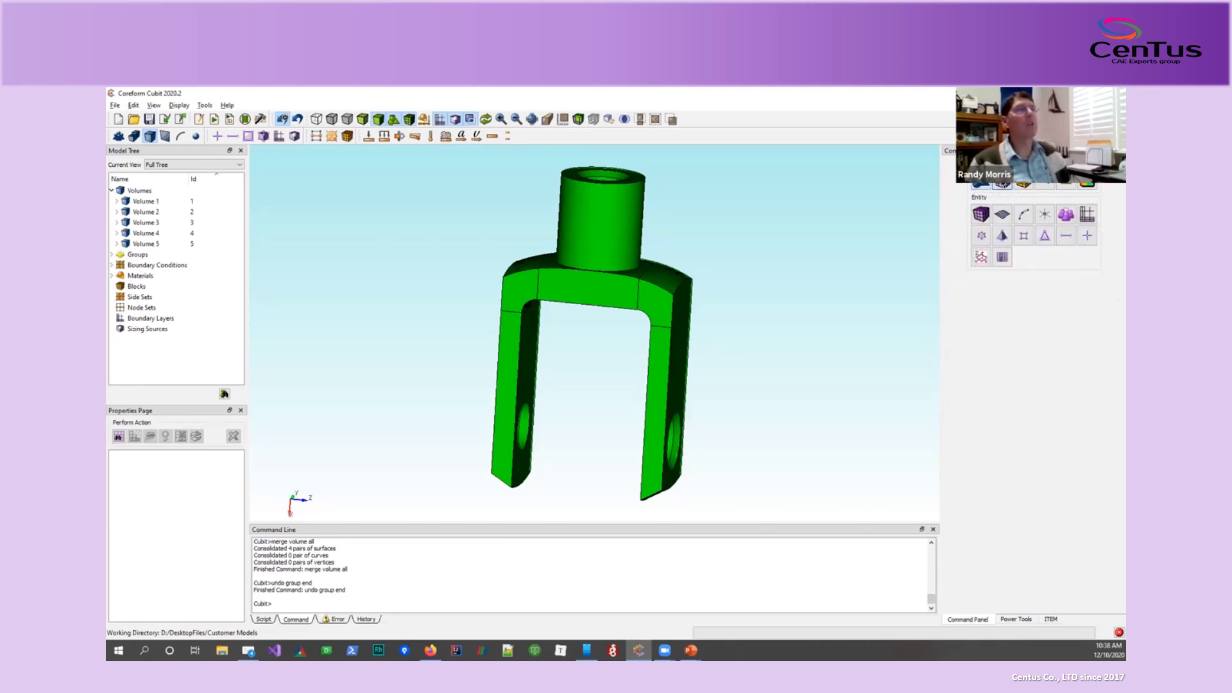
left_click(981, 215)
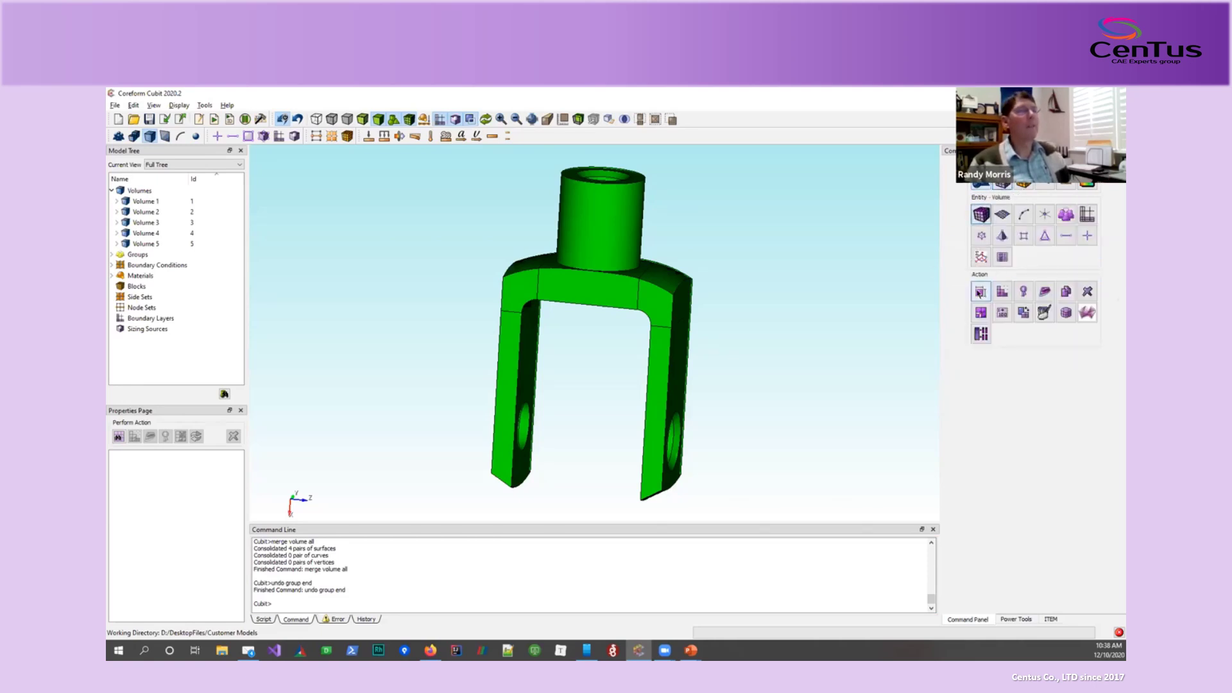
left_click(980, 292)
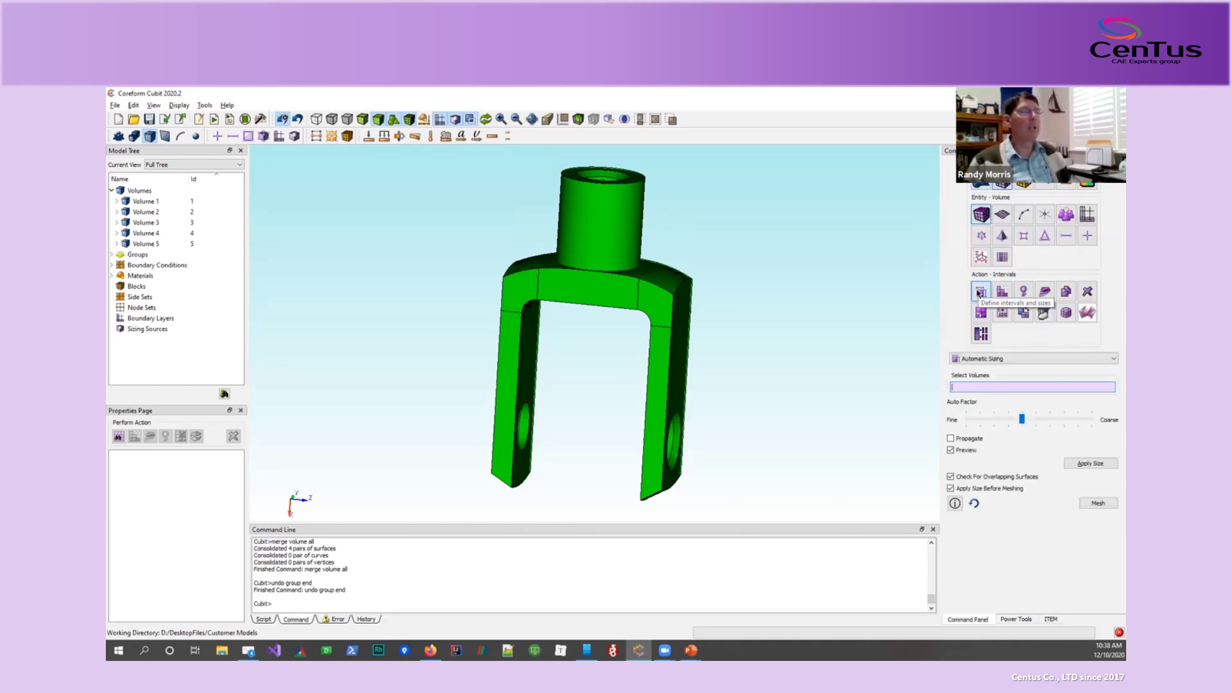
left_click(1001, 386)
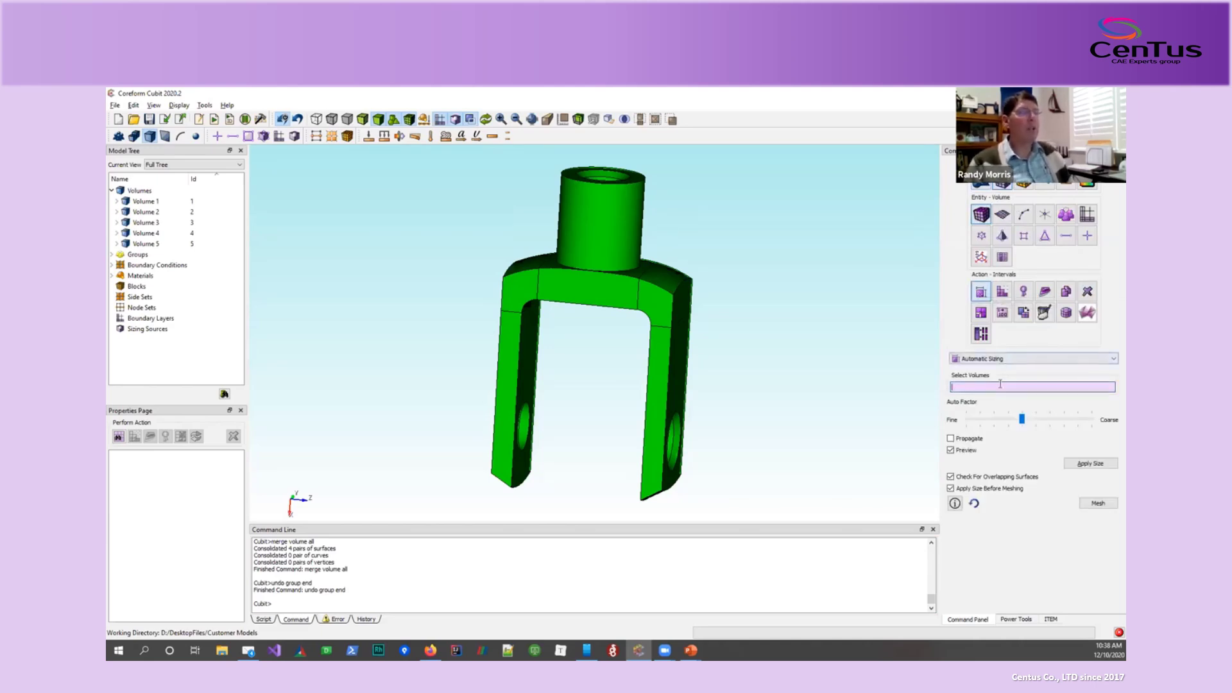
right_click(1002, 389)
left_click(1027, 412)
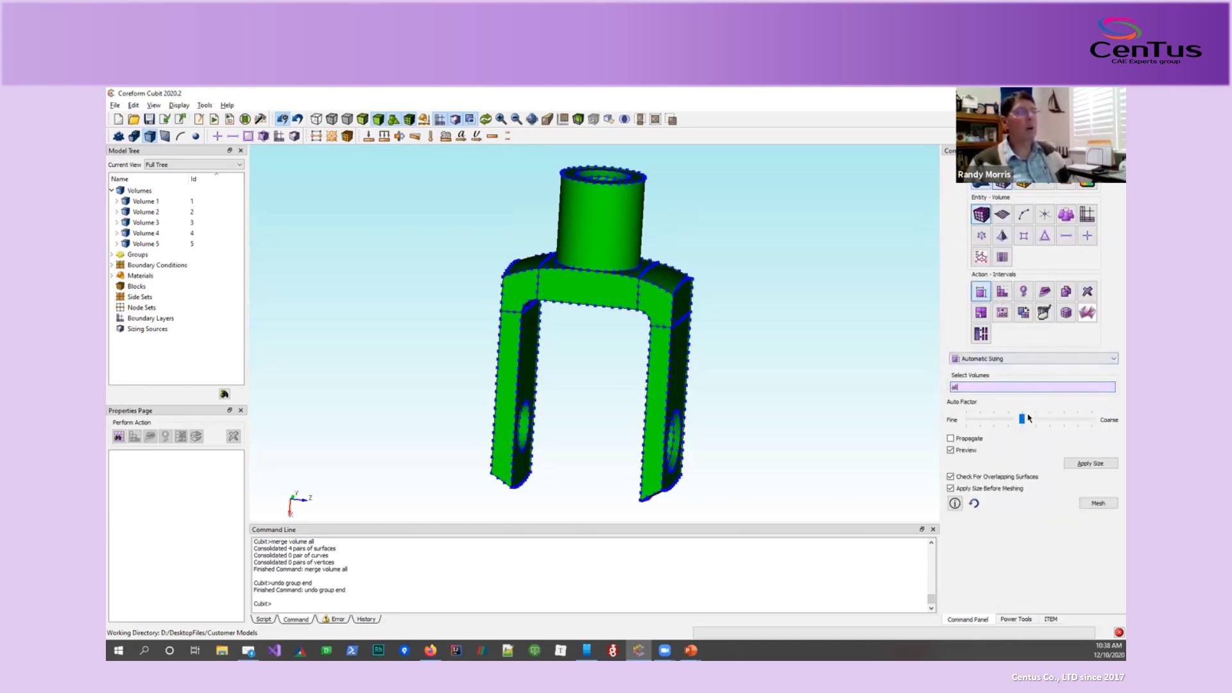
mouse_move(1025, 425)
left_mouse_down()
mouse_move(999, 427)
mouse_move(1009, 427)
left_mouse_up()
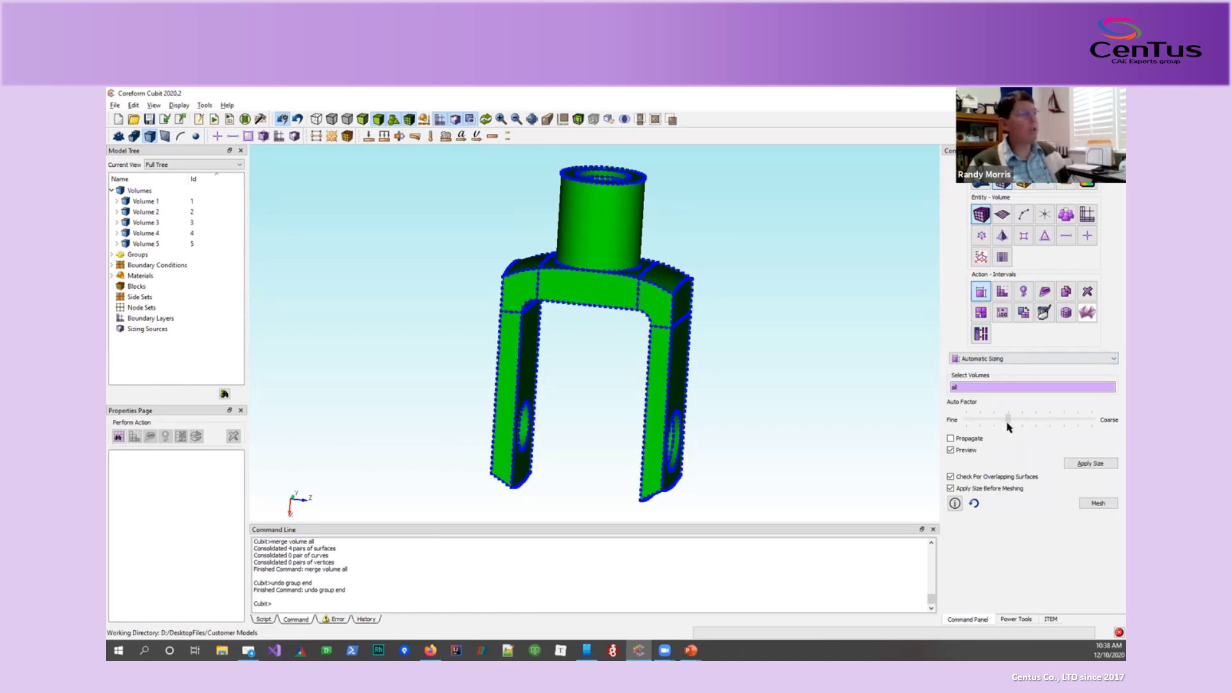
left_click(1009, 424)
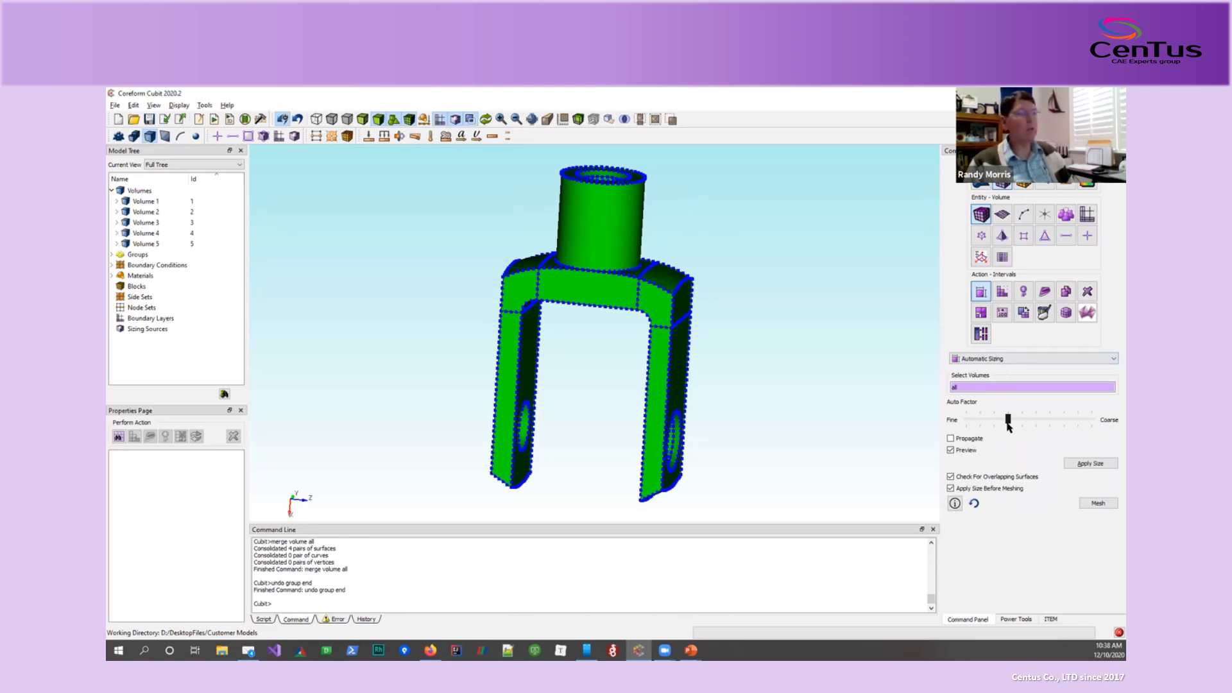
left_click(1079, 466)
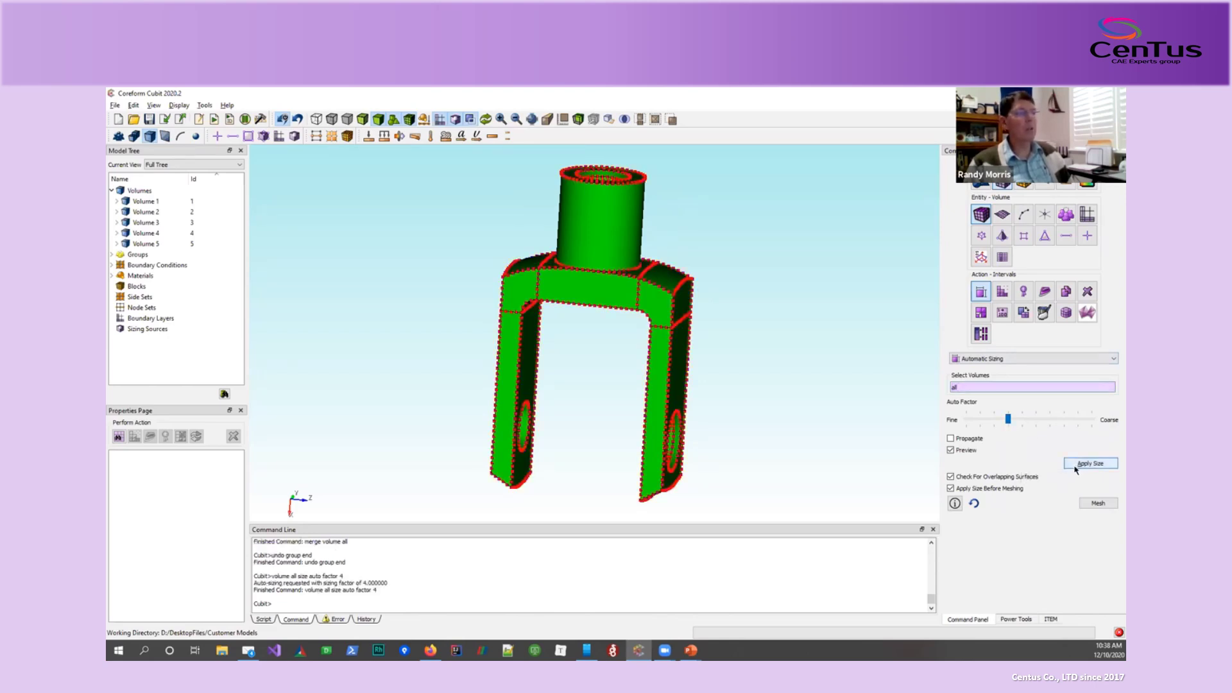
Generate the mesh on all volumes of the fork.
left_click(1090, 504)
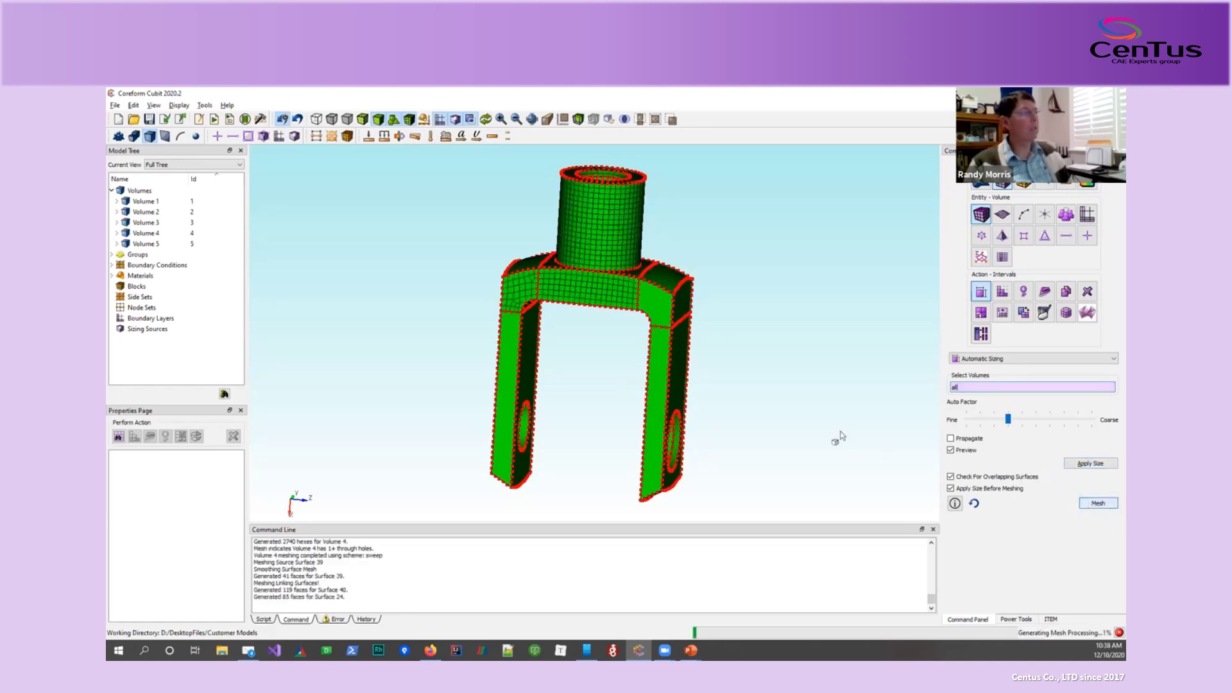
middle_click_drag(800, 395, 607, 294)
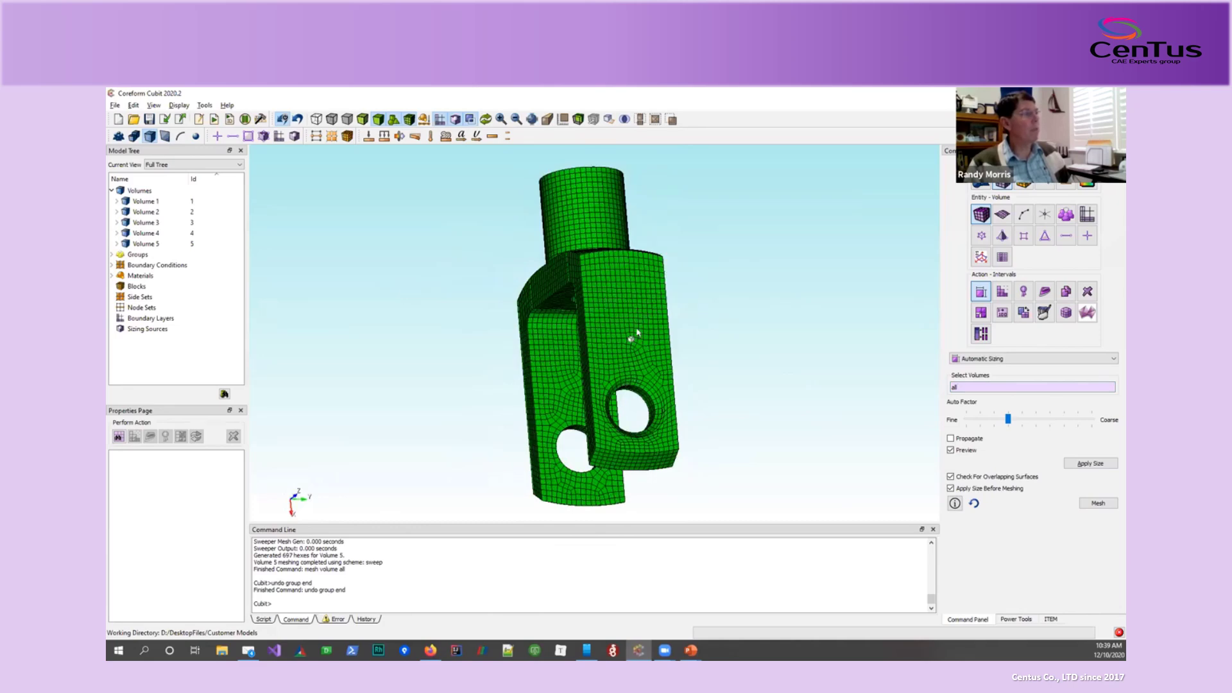
middle_click_drag(610, 325, 686, 361)
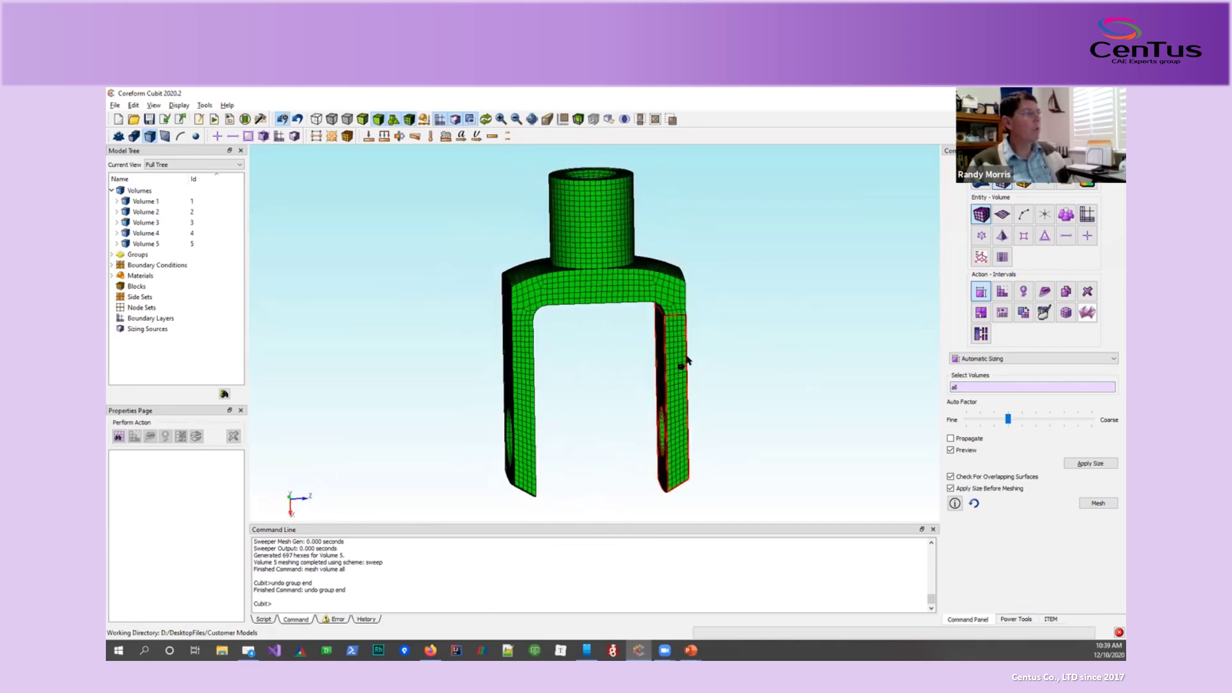
Examine the mesh across the fork's arms and corner blocks by selecting individual surfaces, and clear the selection.
left_click(162, 137)
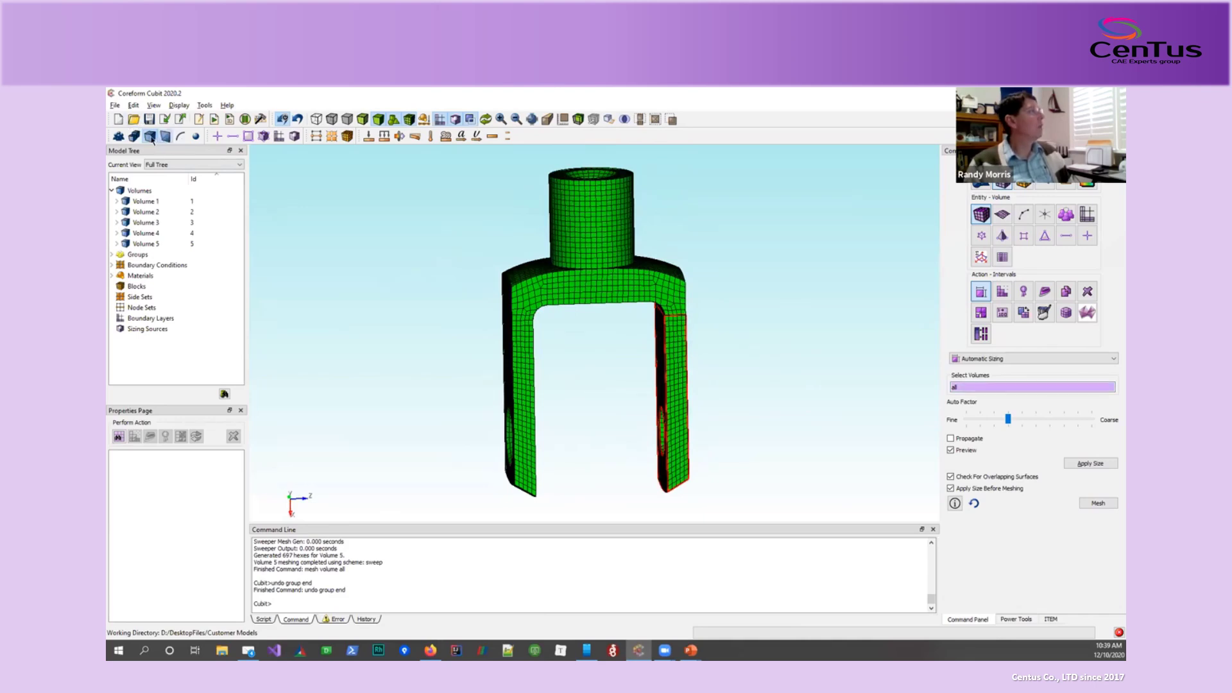
left_click(675, 360)
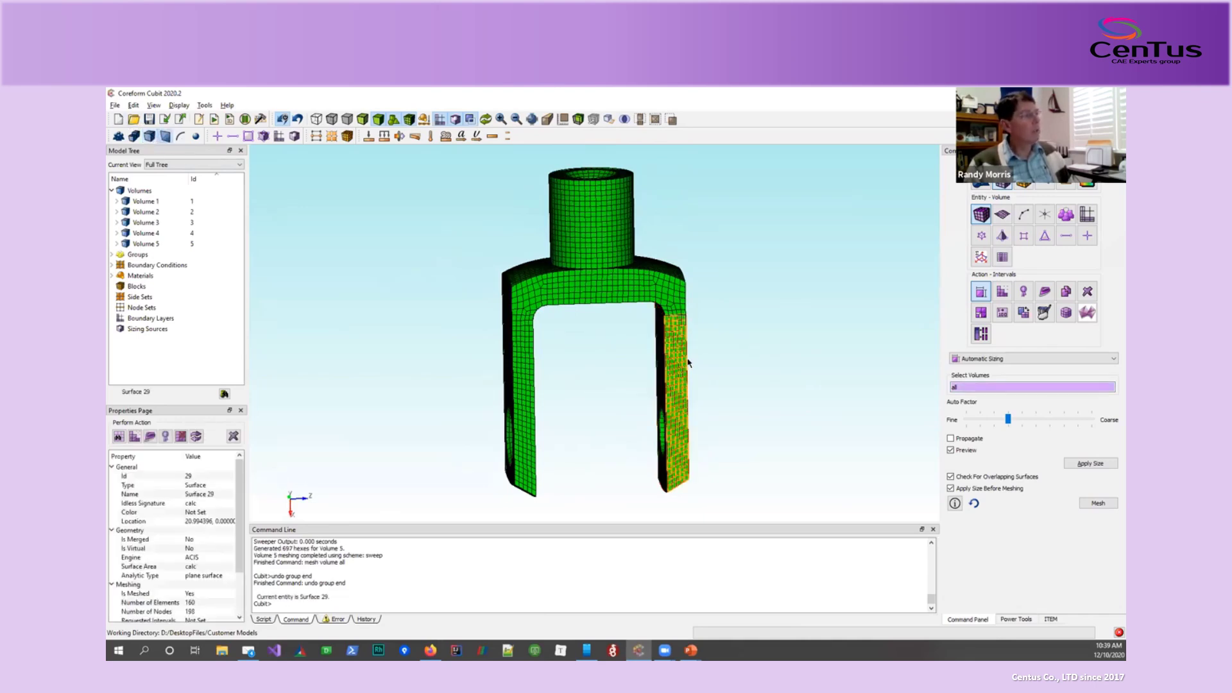
left_click(761, 375)
left_click_drag(675, 360, 603, 237)
left_click_drag(622, 289, 572, 353)
left_click(666, 314)
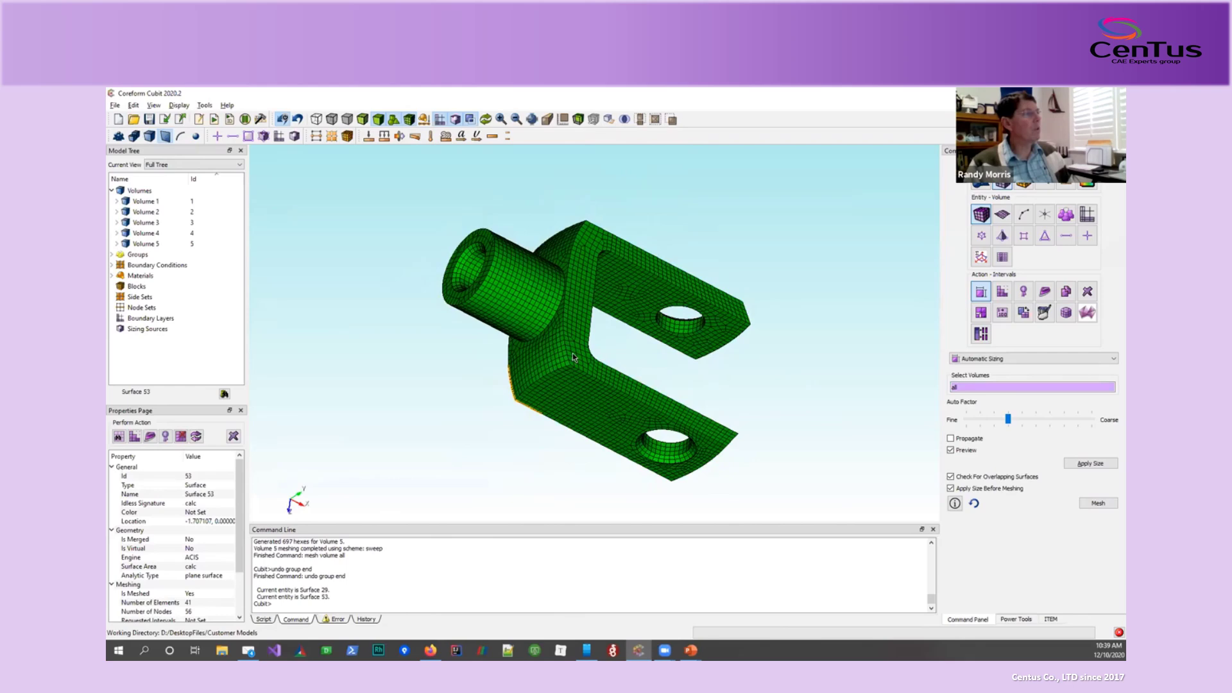
left_click(572, 353)
left_click(720, 373)
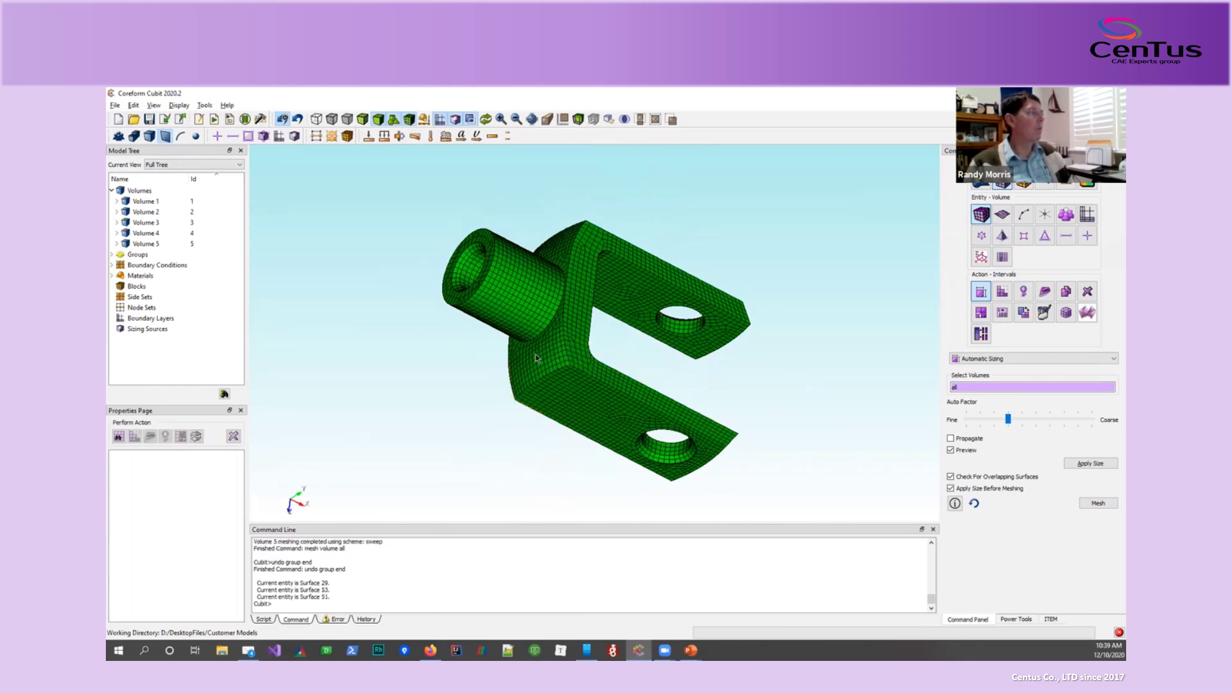
Inspect the mesh on the fork's inner corner fillet, the stem's end face and the surfaces around the stem by selecting them individually.
left_click(547, 384)
left_click(550, 386)
left_click_drag(551, 387, 655, 293)
left_click(655, 293)
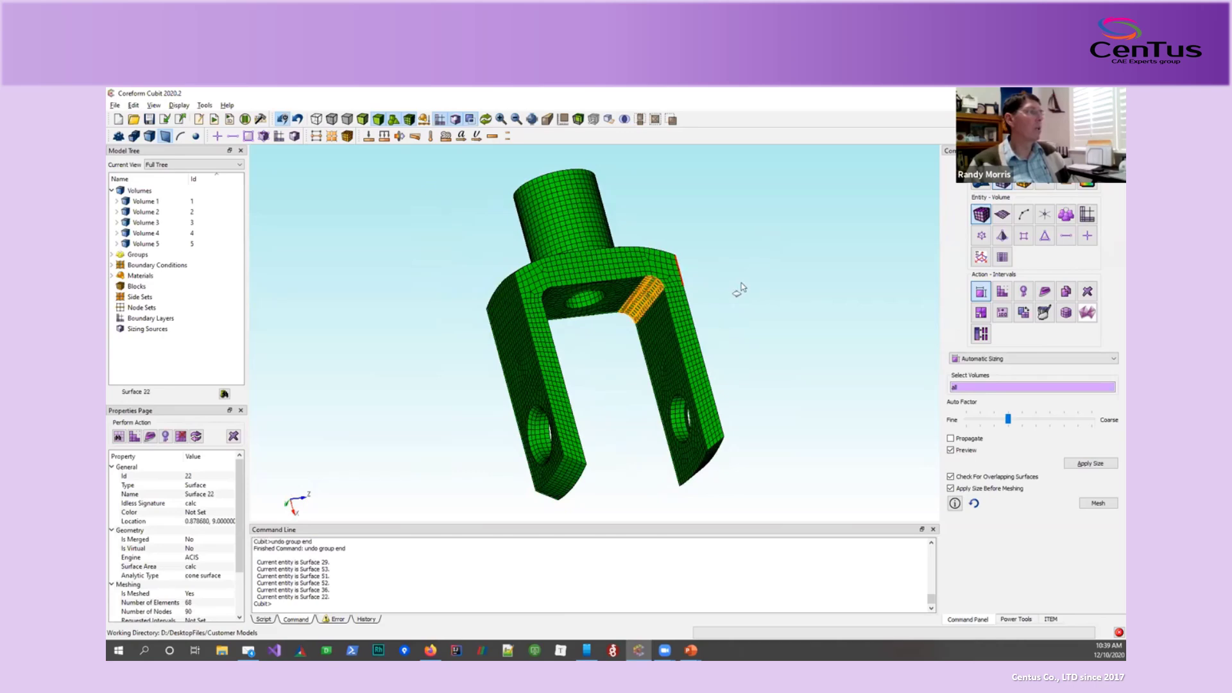
left_click(737, 286)
left_click_drag(583, 336, 618, 300)
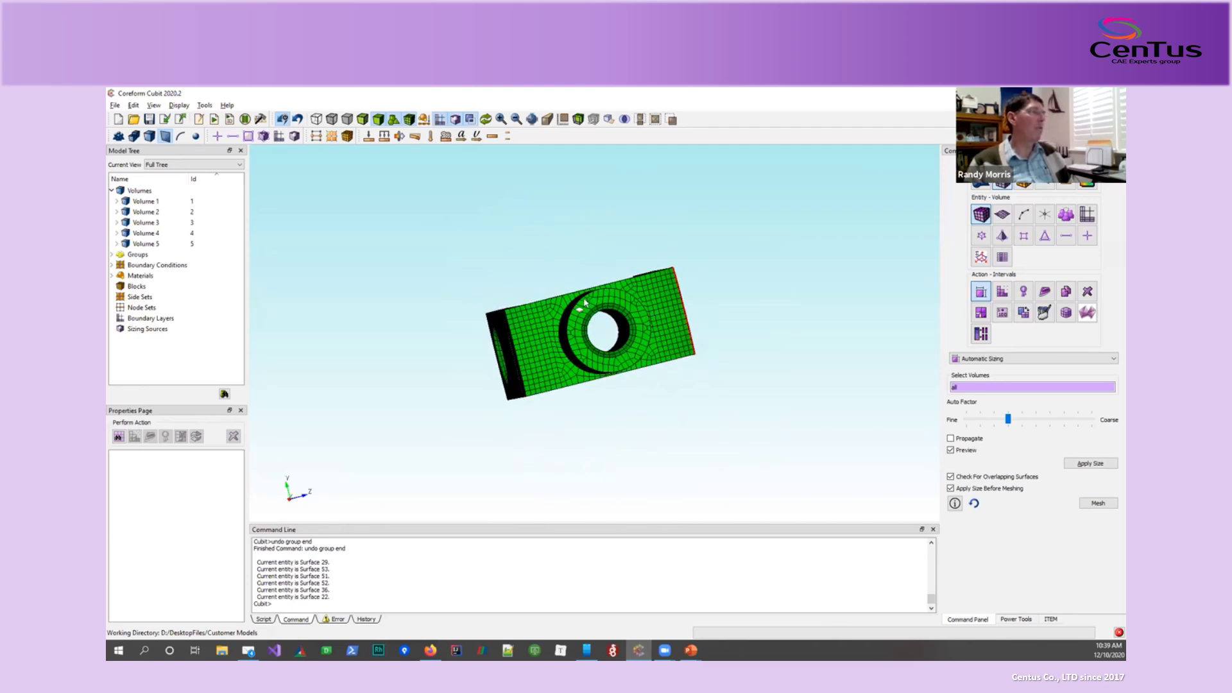
left_click(587, 304)
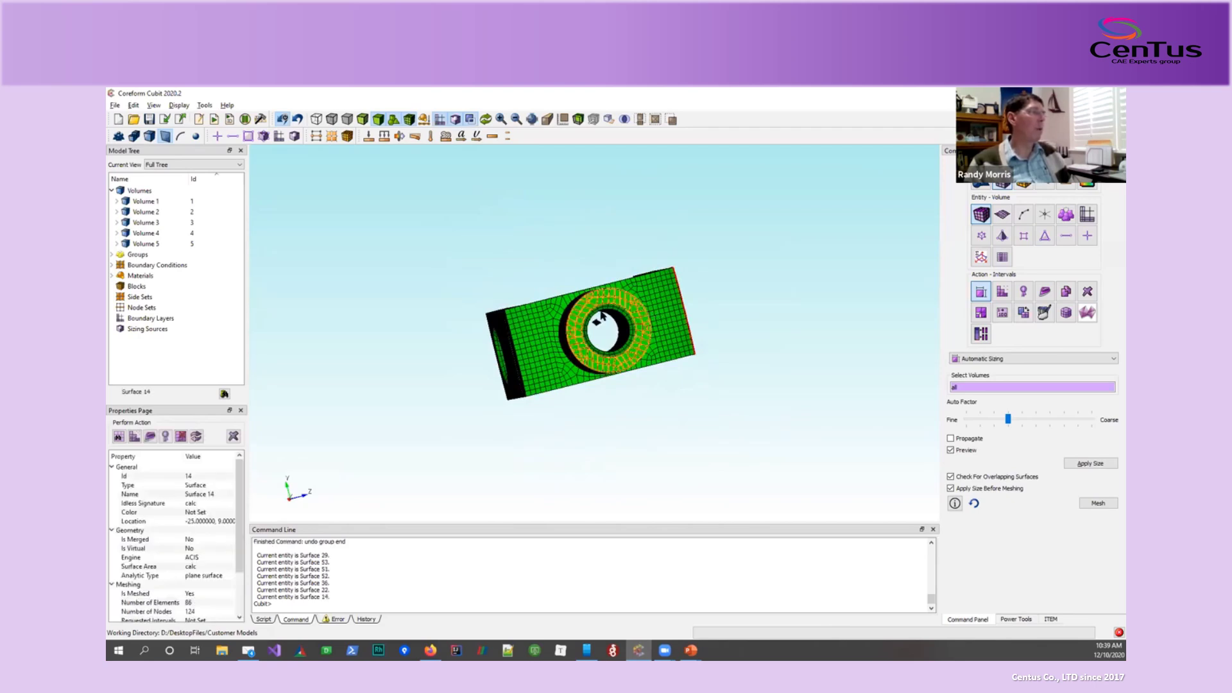
left_click(533, 316)
left_click(577, 375)
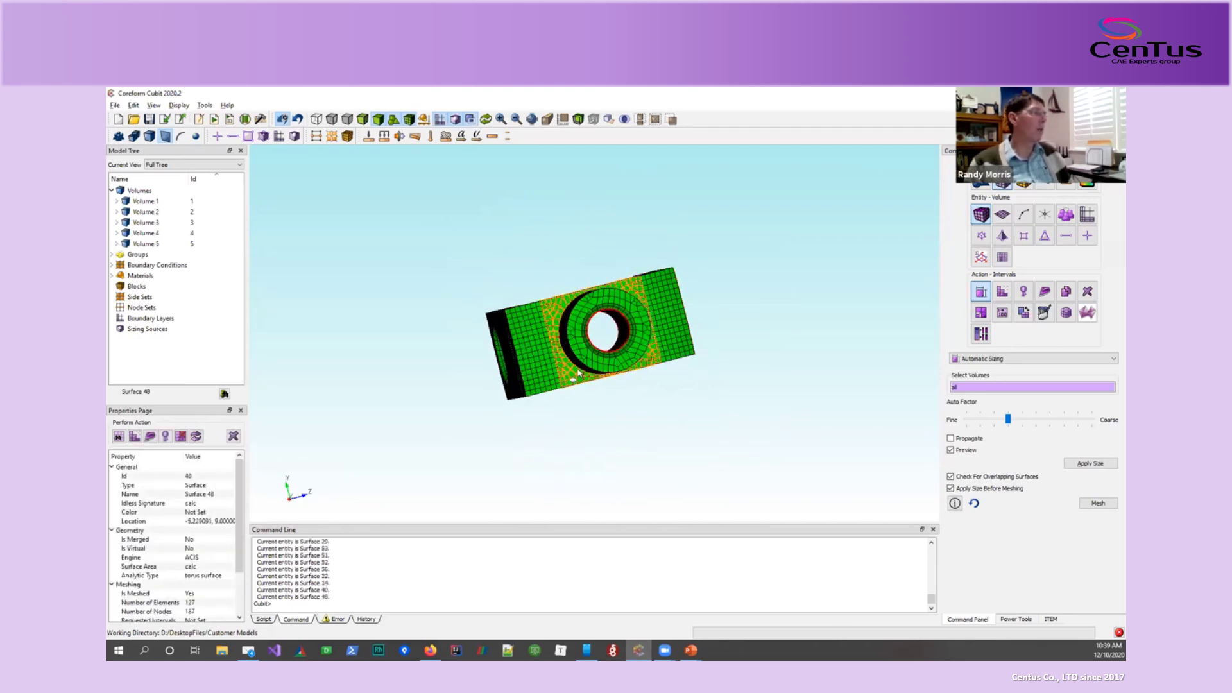
Examine the mesh around the stem's through-hole and across the crossbar from several sides, and clear the surface selection.
left_click_drag(677, 345, 546, 165)
left_click_drag(680, 321, 643, 300)
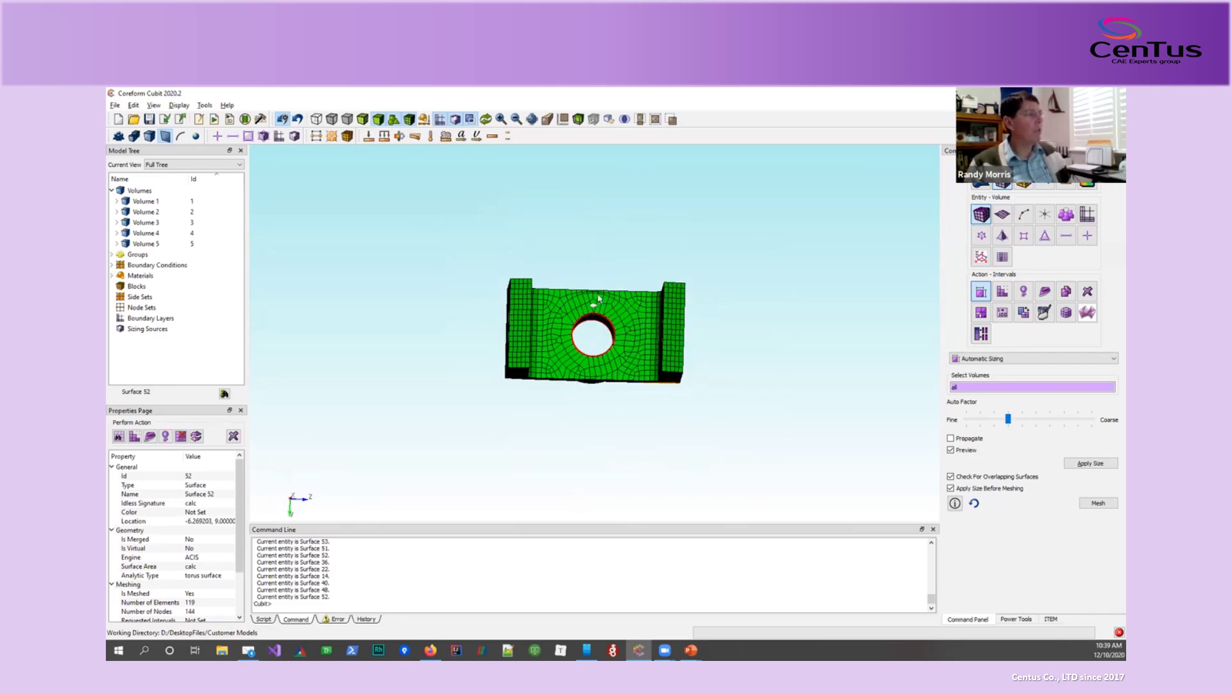
left_click_drag(598, 299, 590, 345)
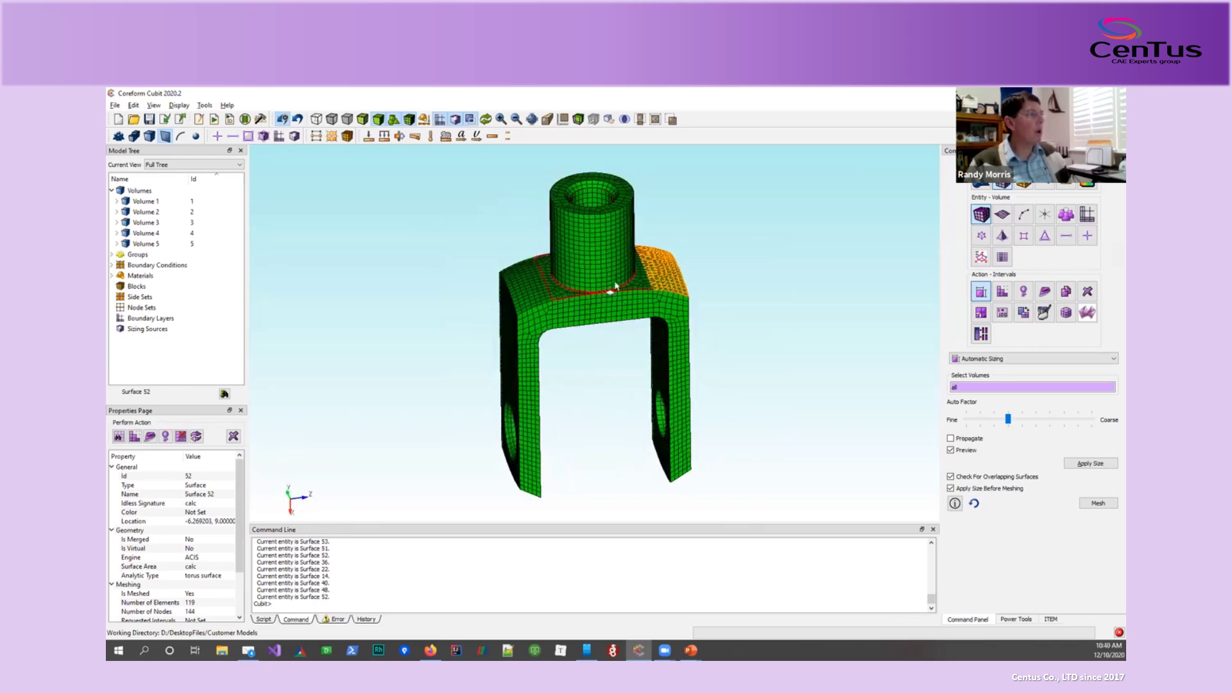
left_click_drag(607, 311, 571, 325)
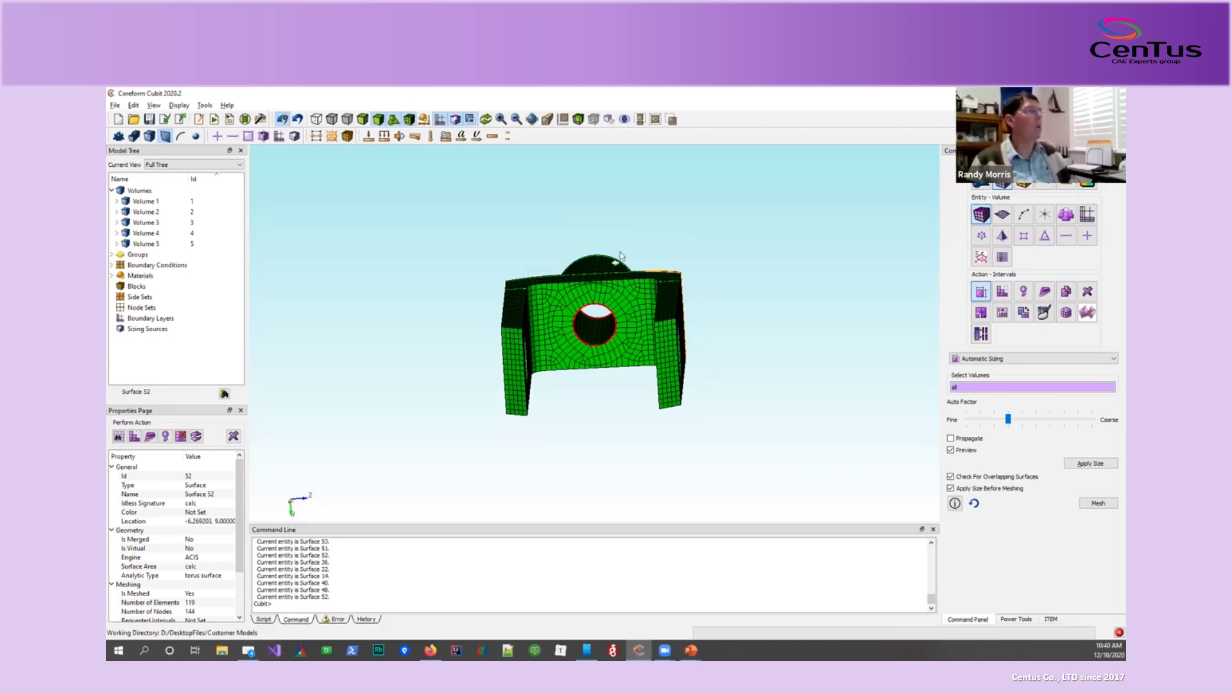
left_click_drag(618, 258, 631, 358)
left_click(745, 327)
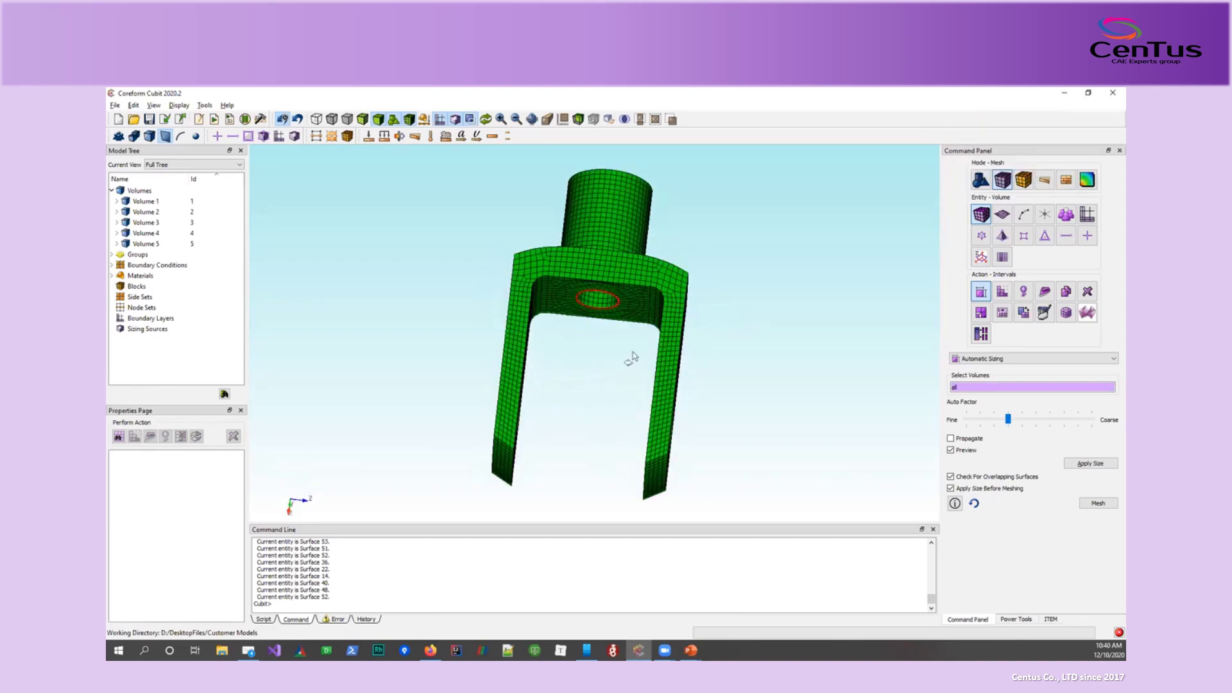
left_click_drag(637, 282, 623, 305)
scroll(625, 298, "up", 2)
scroll(625, 300, "down", 3)
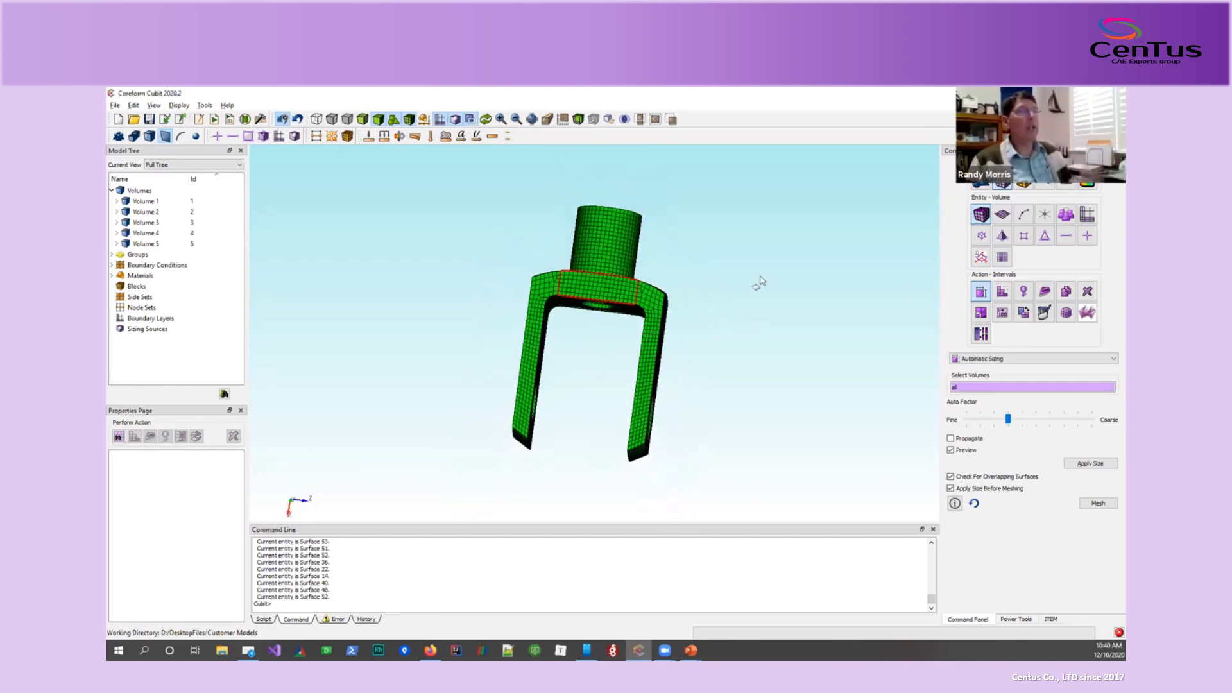
Evaluate the Shape quality metric on all volumes with a graphical summary, and examine the element quality around the arm holes.
left_click(1022, 290)
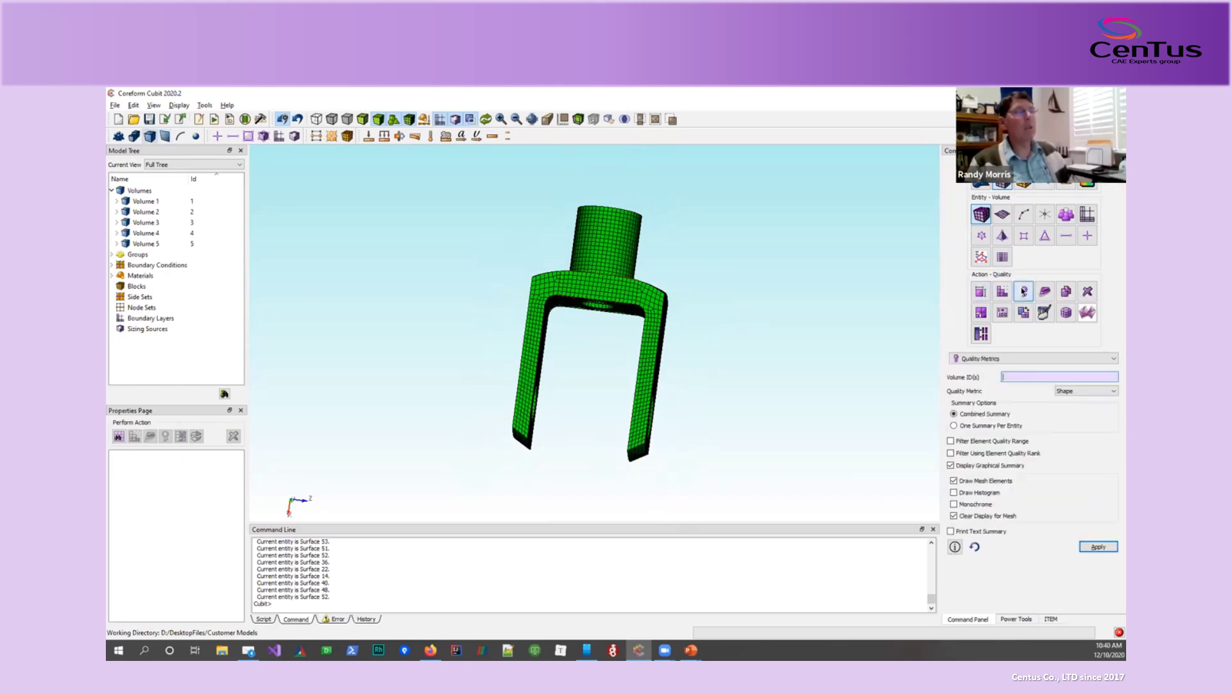
right_click(1022, 379)
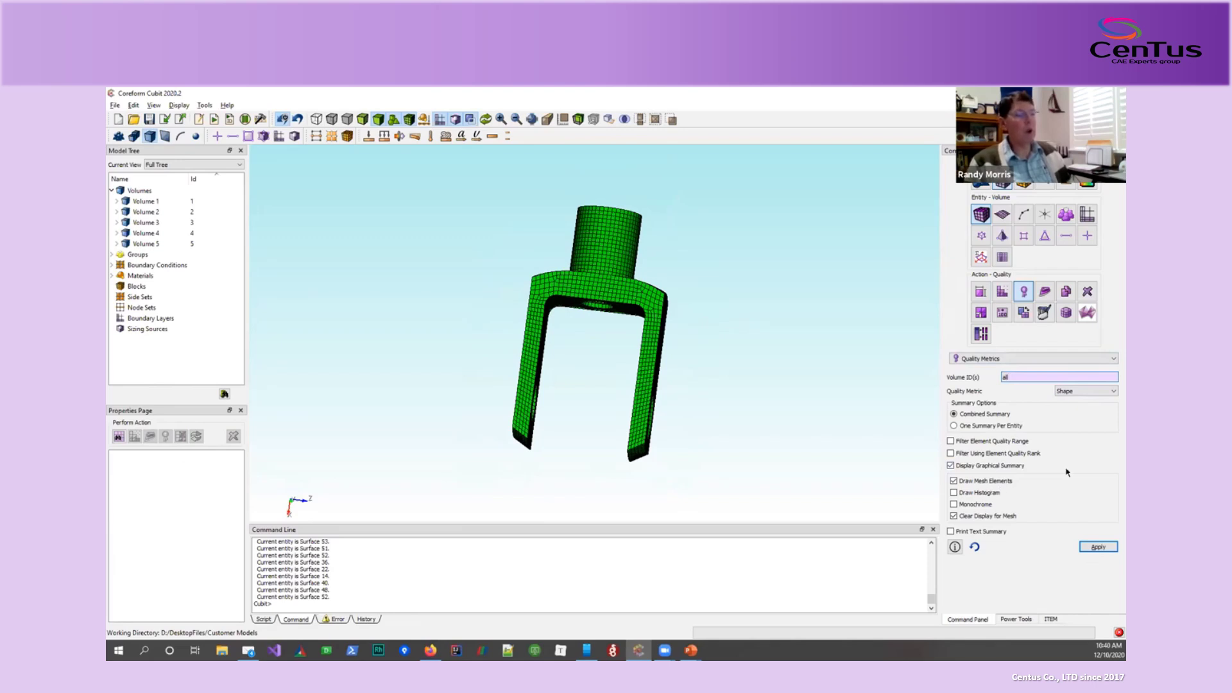
left_click(1101, 546)
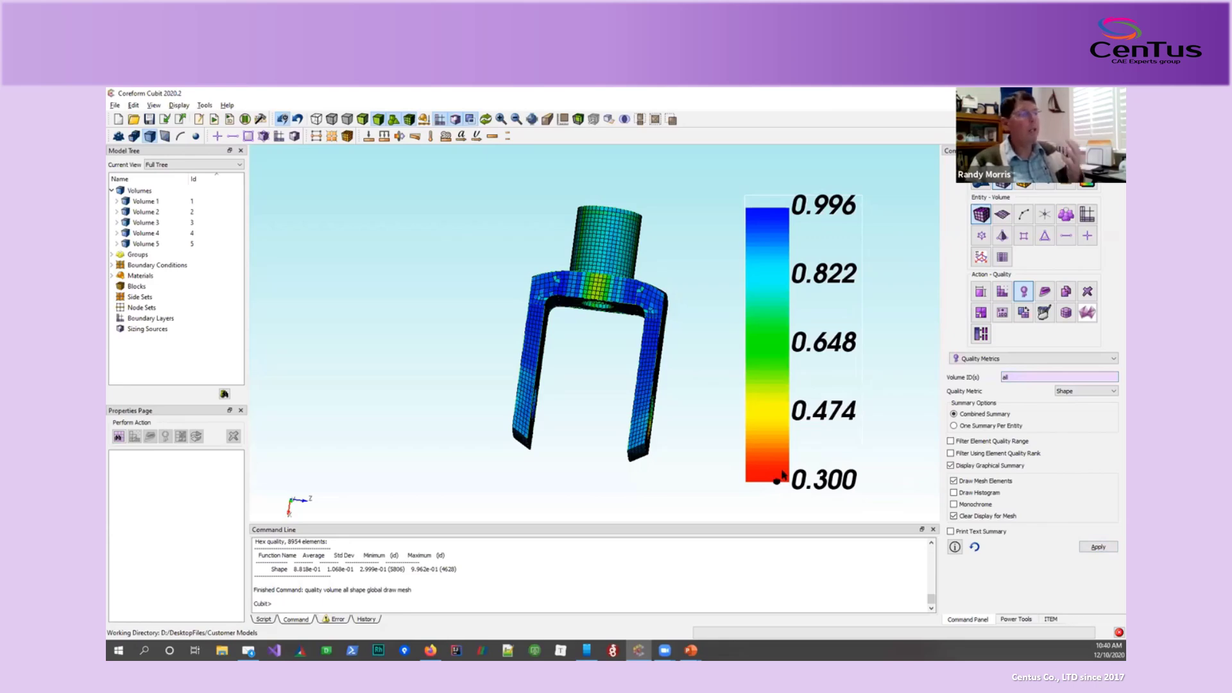
middle_click_drag(647, 373, 611, 390)
scroll(602, 449, "up", 4)
scroll(603, 449, "up", 2)
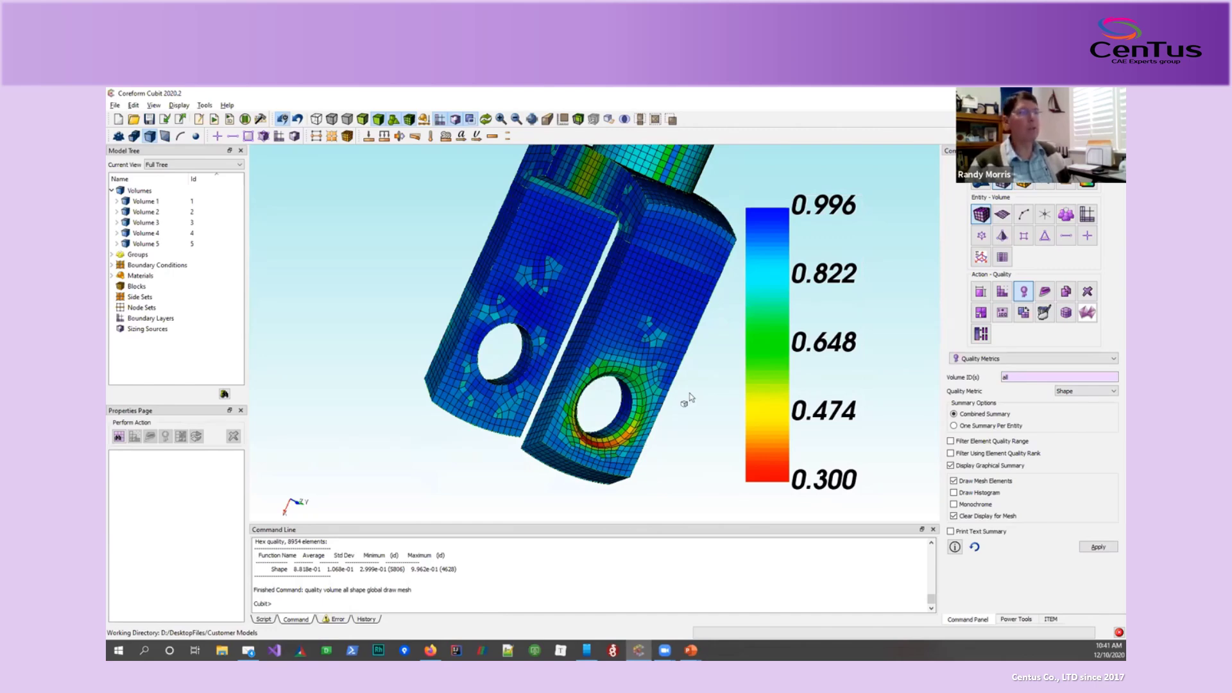
Evaluate the Scaled Jacobian quality metric on all volumes and examine its distribution over the whole fork.
left_click(1089, 391)
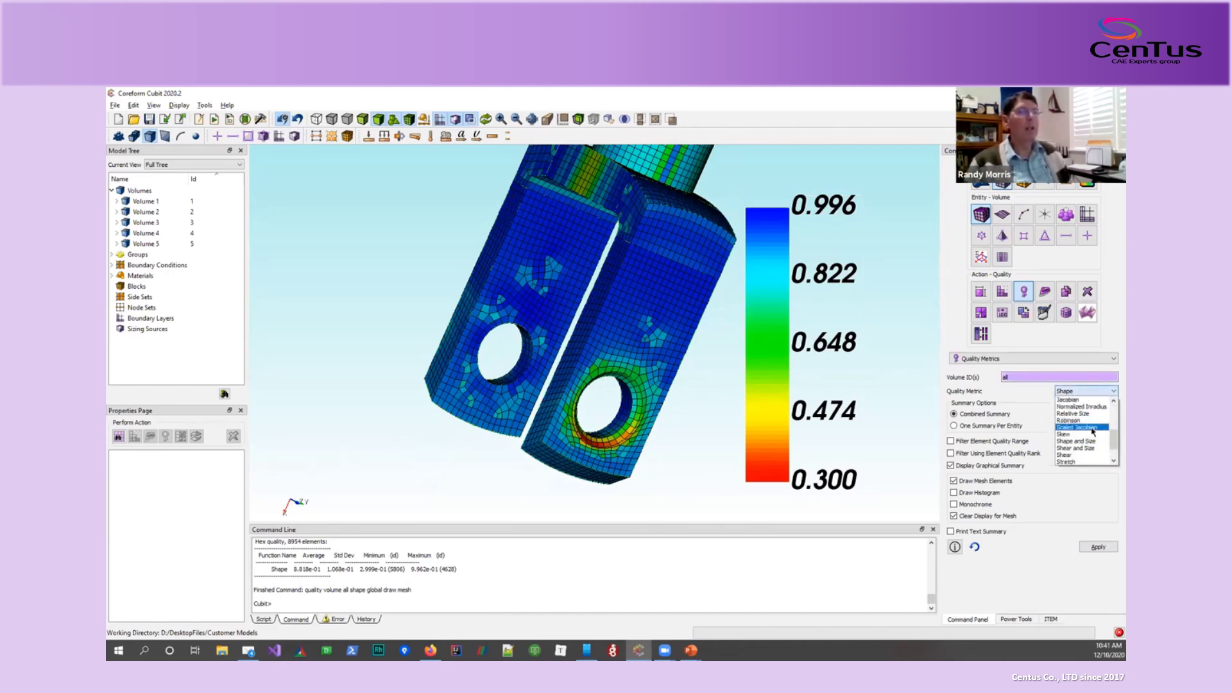
left_click(1084, 427)
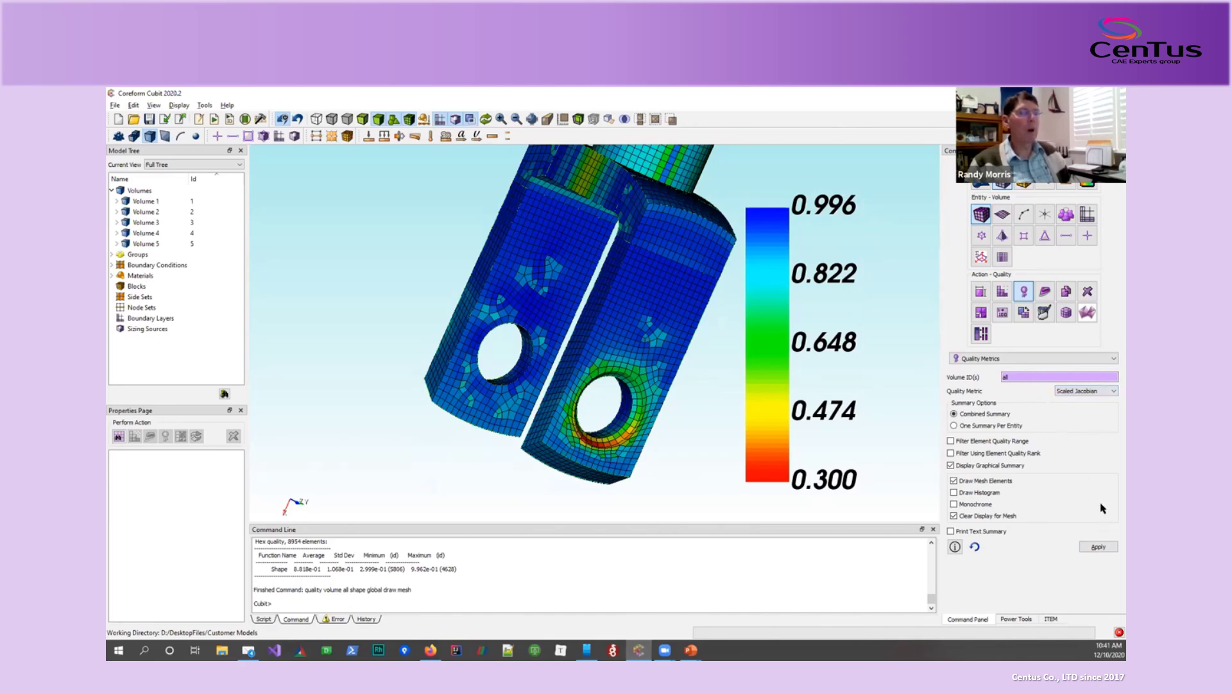
left_click(1099, 547)
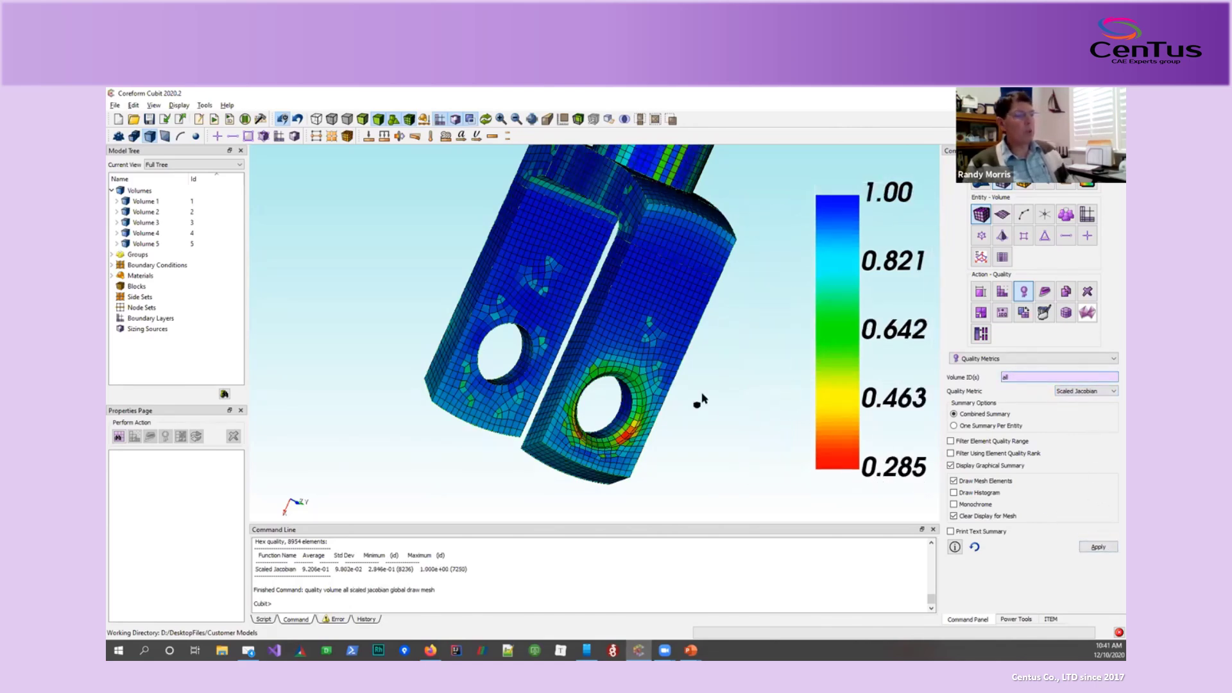
left_click_drag(675, 342, 453, 457)
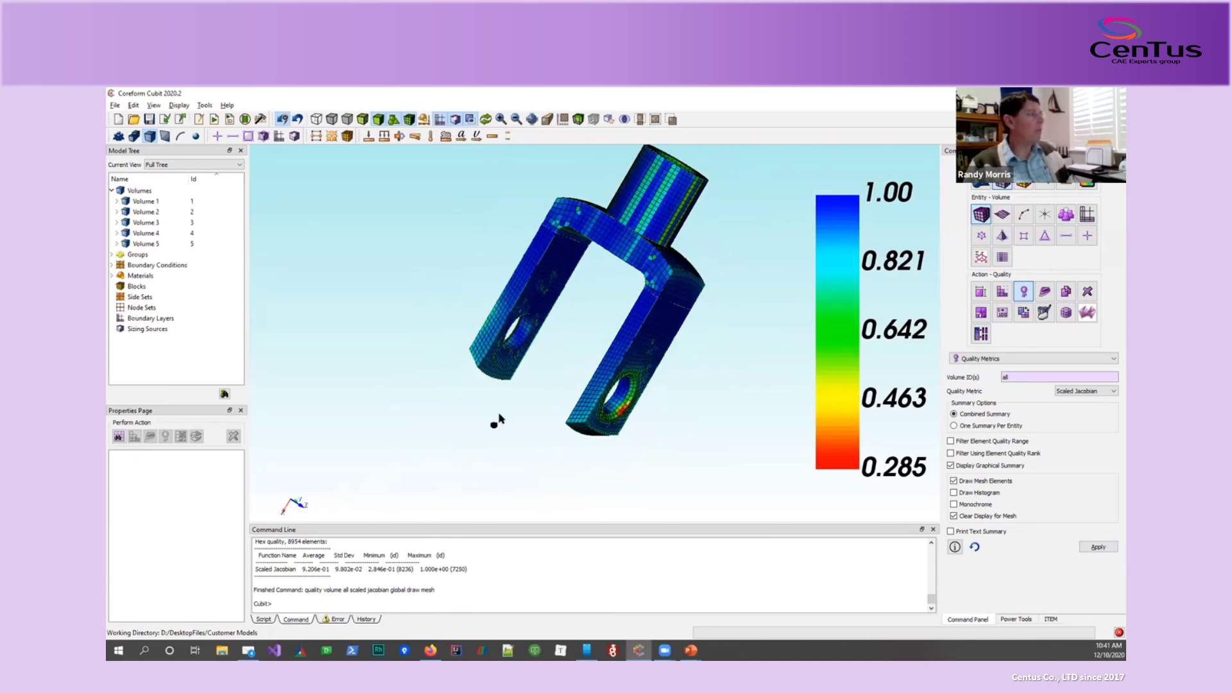
left_click_drag(571, 347, 676, 287)
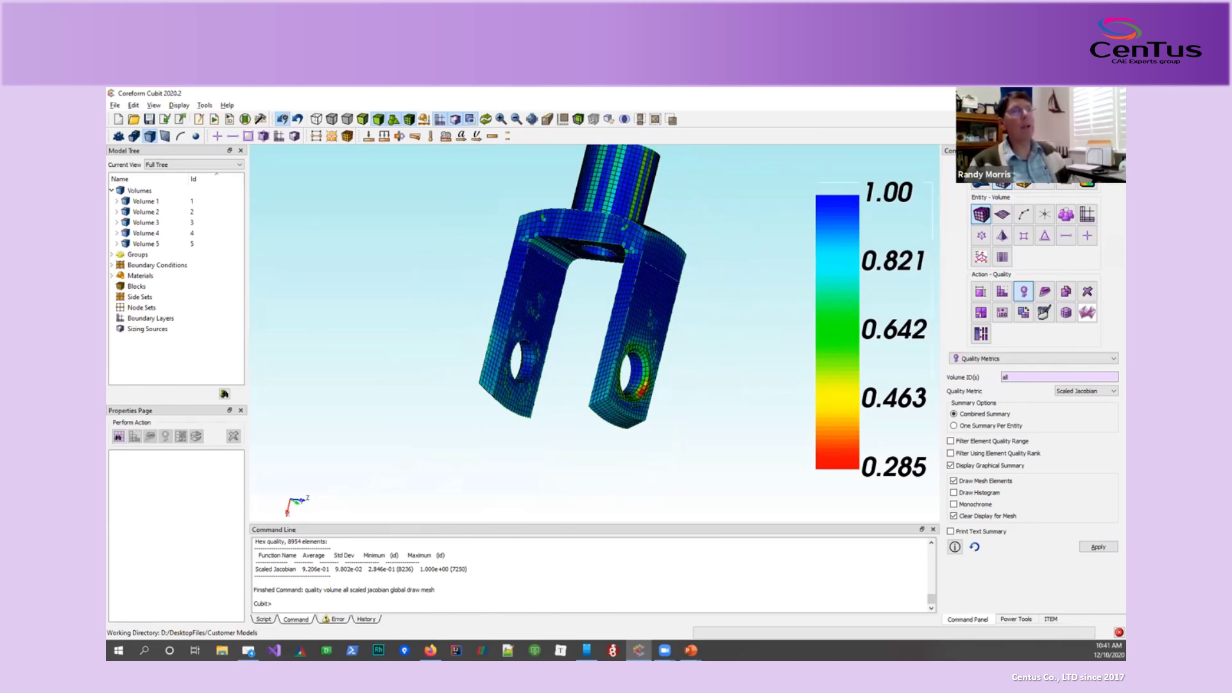
Review the block creation options and the available boundary condition types, including pressure and temperature.
left_click(1024, 183)
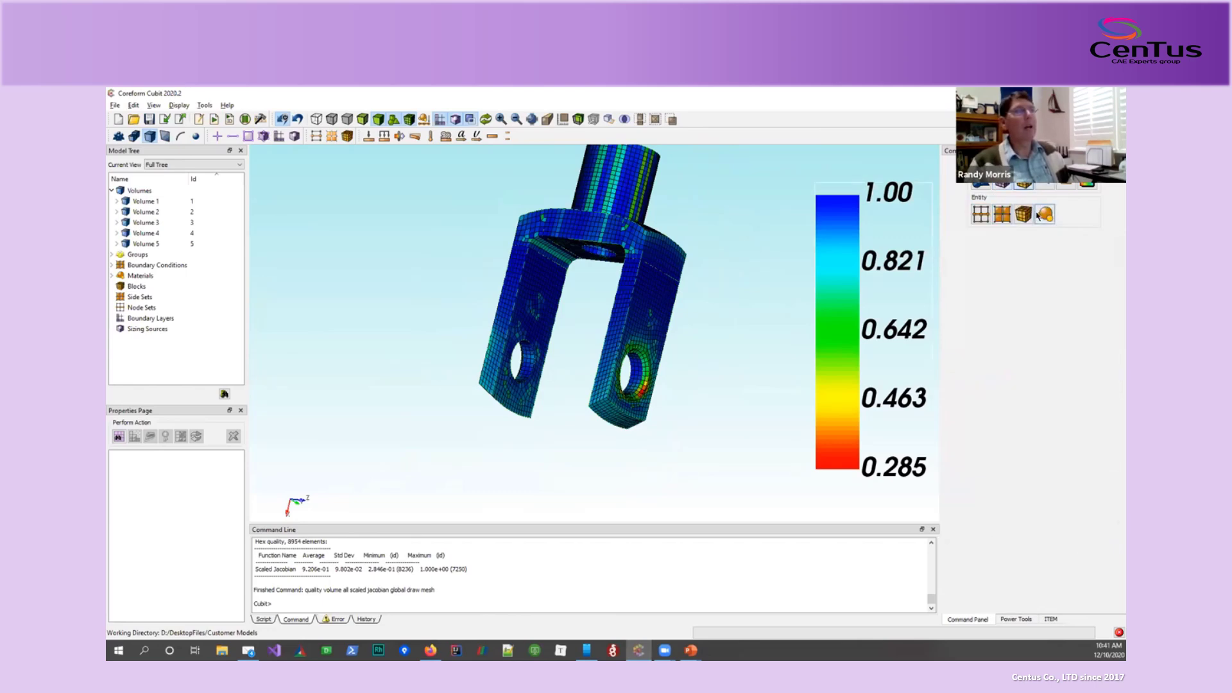
left_click(1025, 214)
left_click(981, 249)
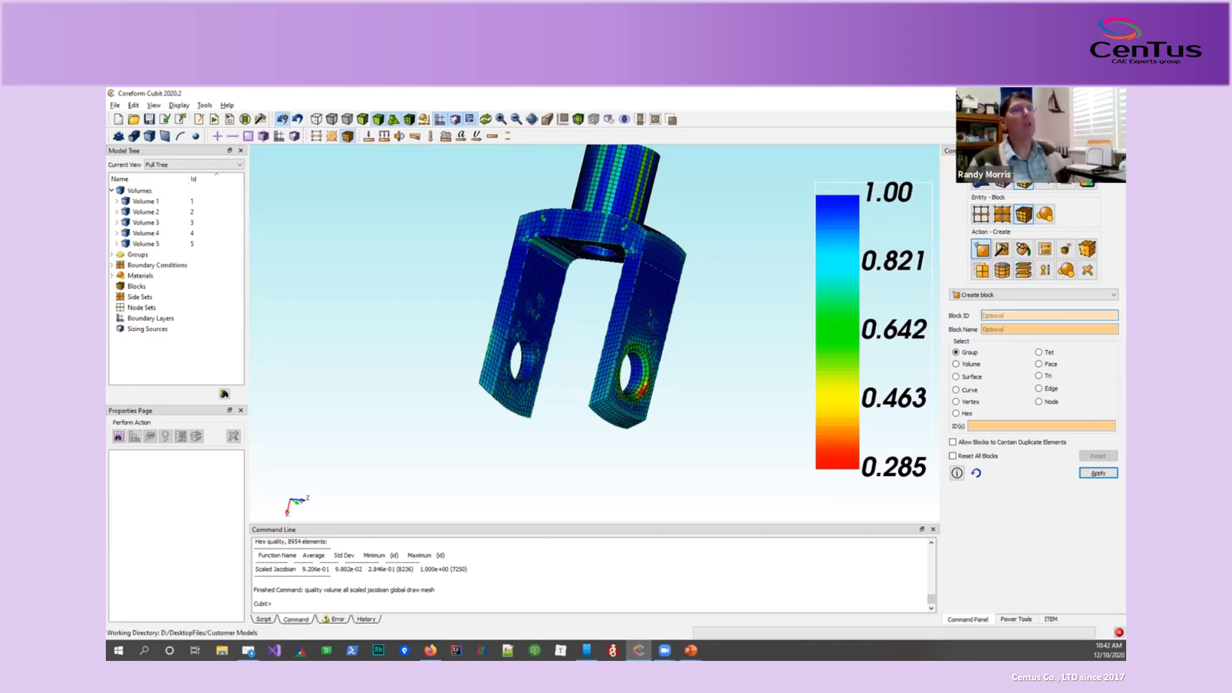
left_click(1043, 181)
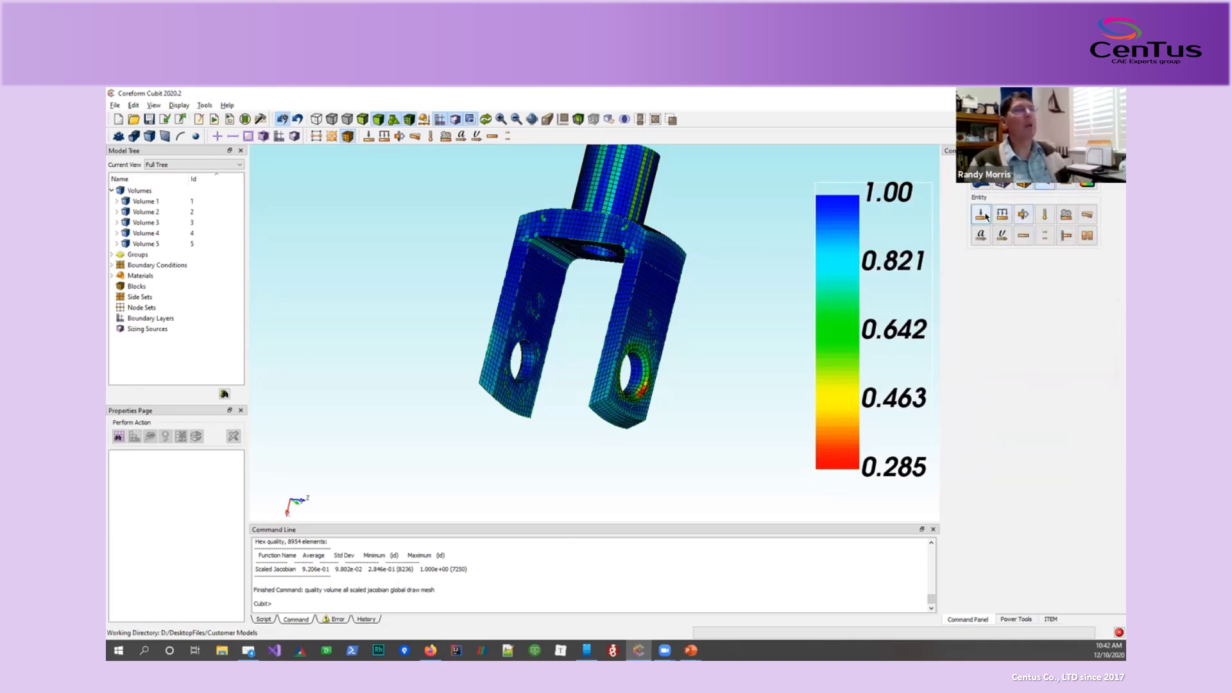
left_click(984, 215)
left_click(1000, 213)
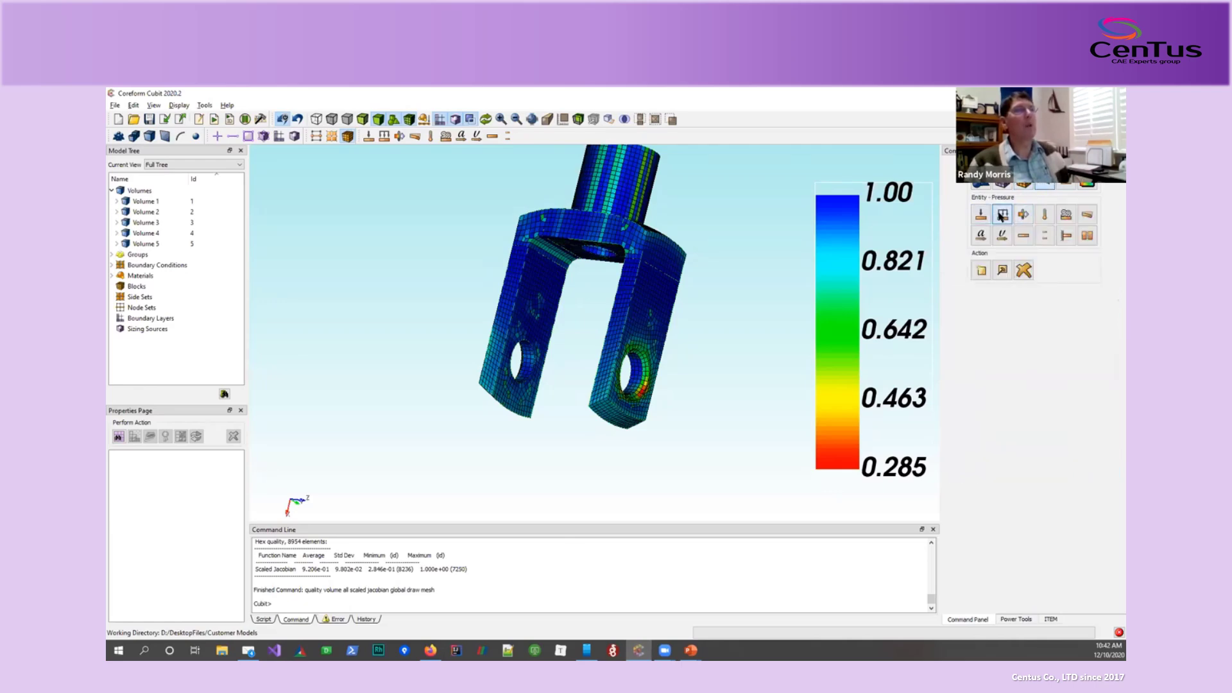
left_click(1045, 215)
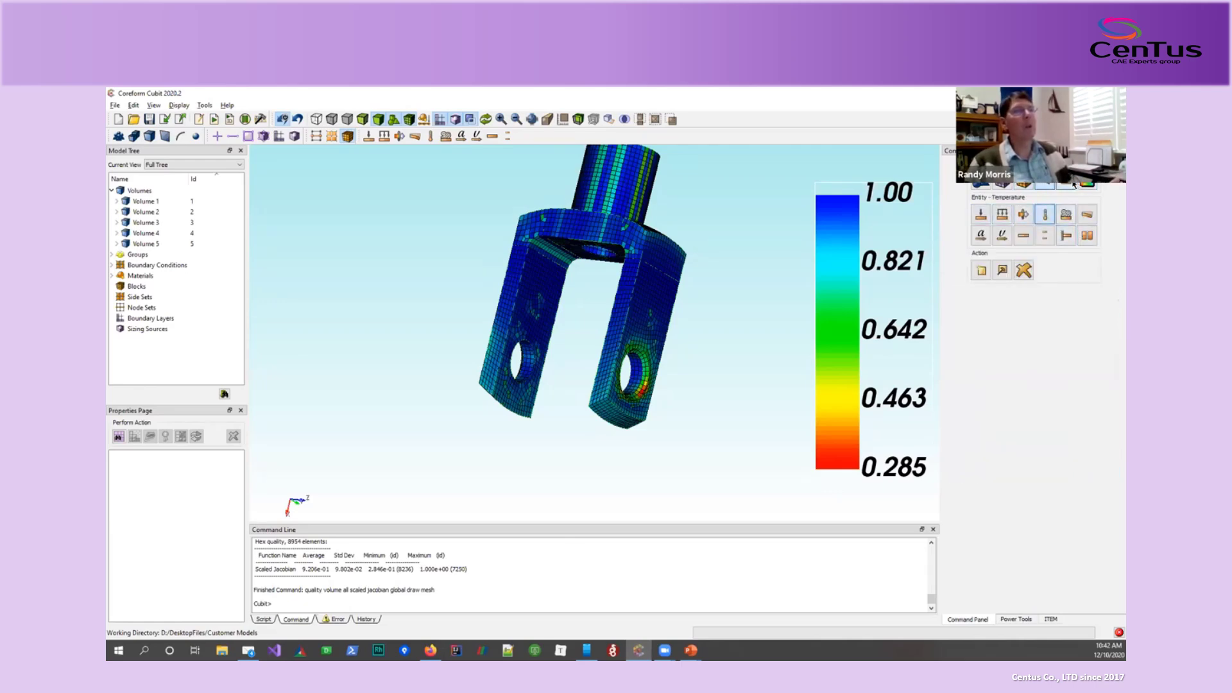
left_click(1086, 236)
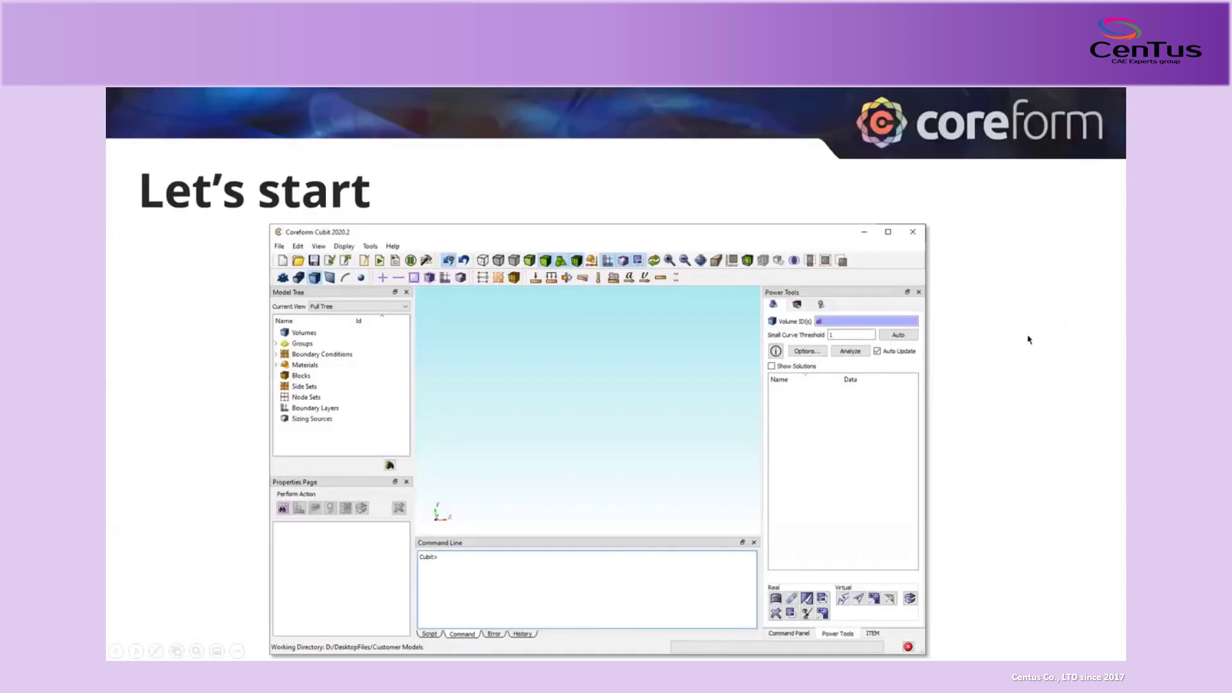
left_click(1028, 340)
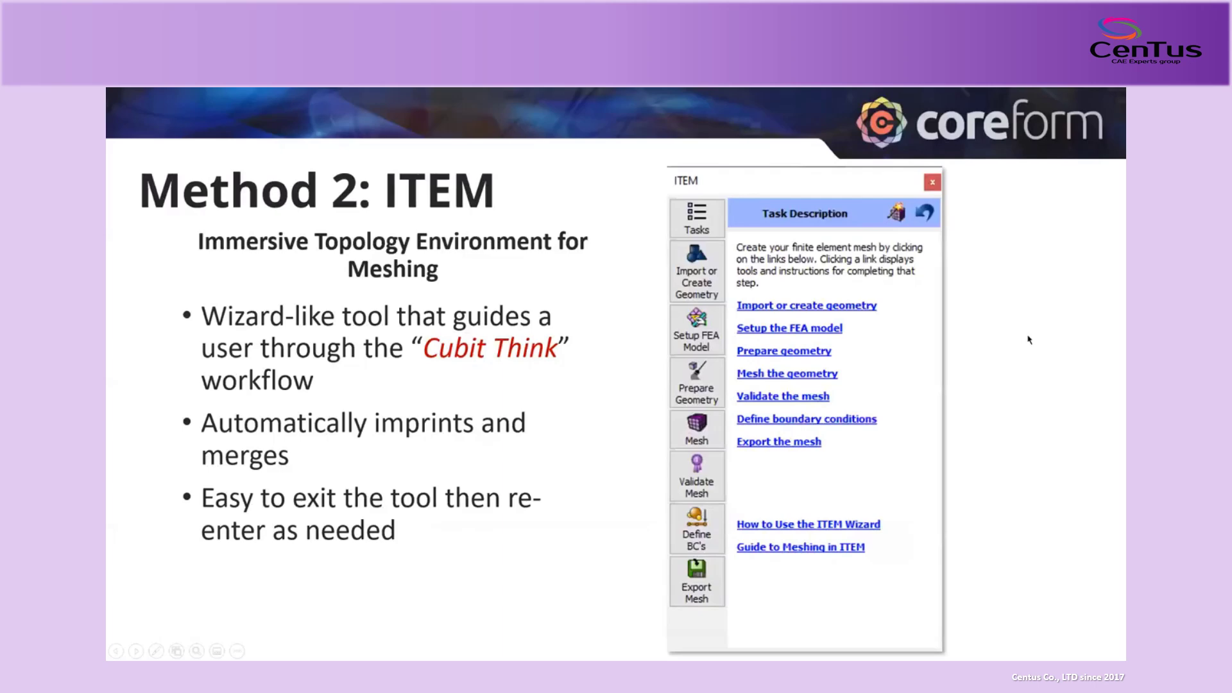
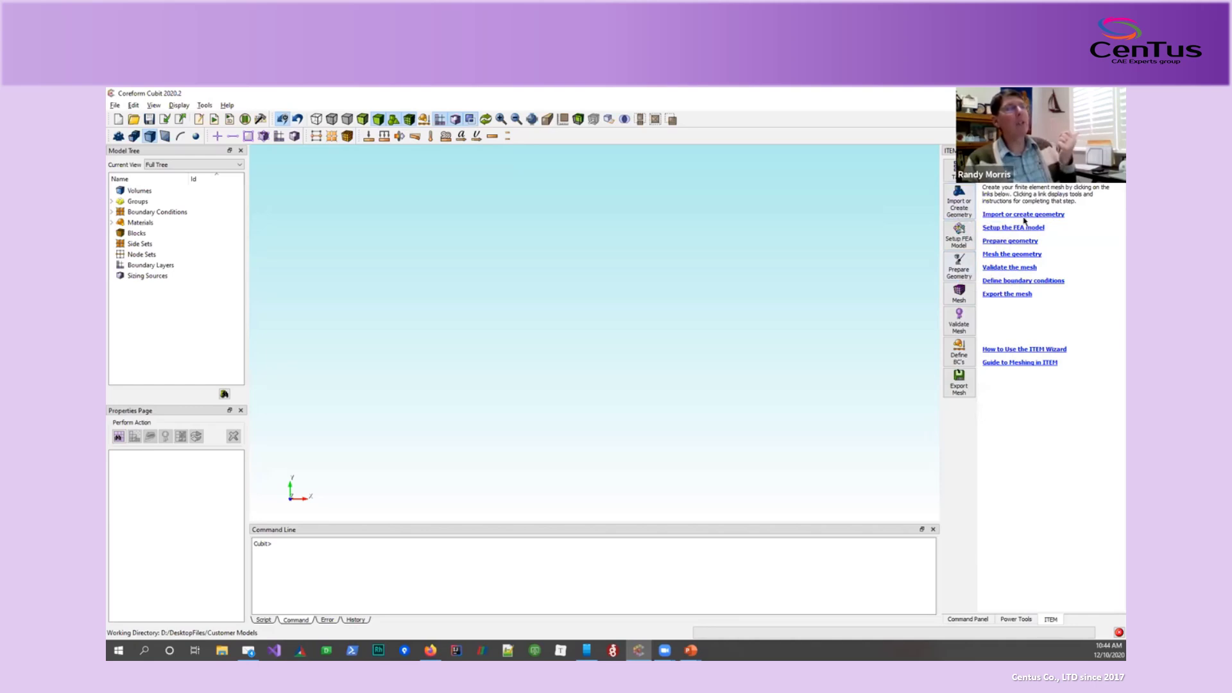
Import the ACIS model knuckle.sat from the Customer Models folder through the ITEM wizard, using the default import options.
left_click(1033, 217)
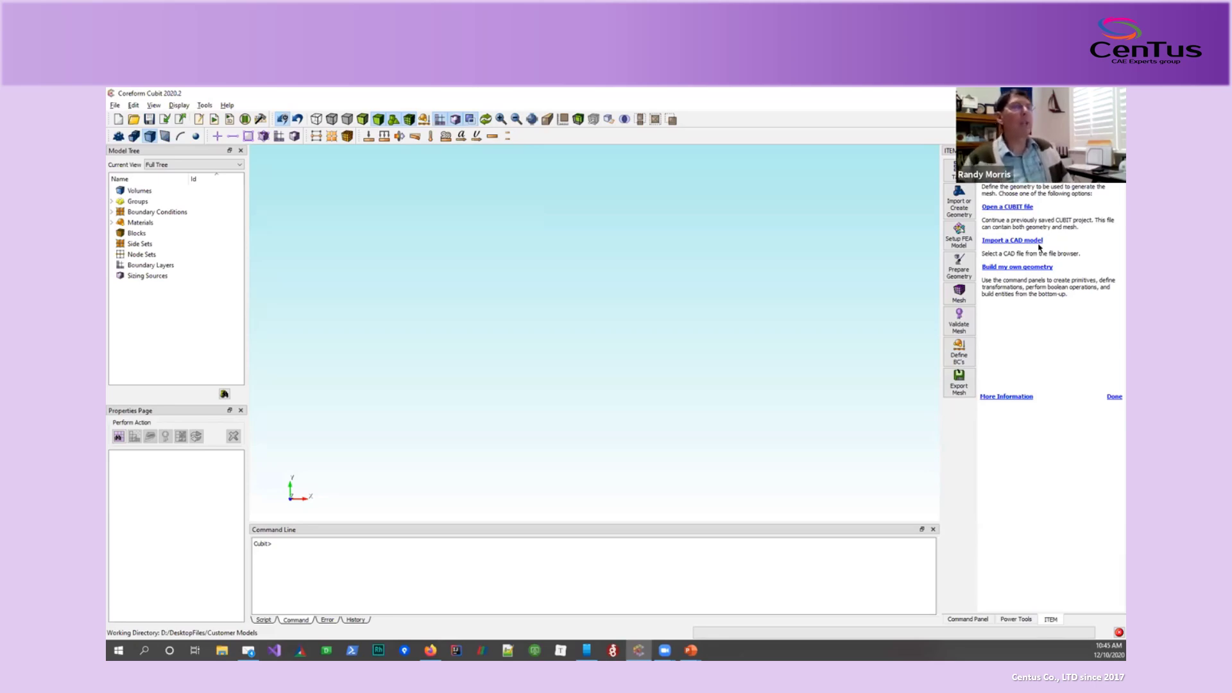
left_click(1023, 240)
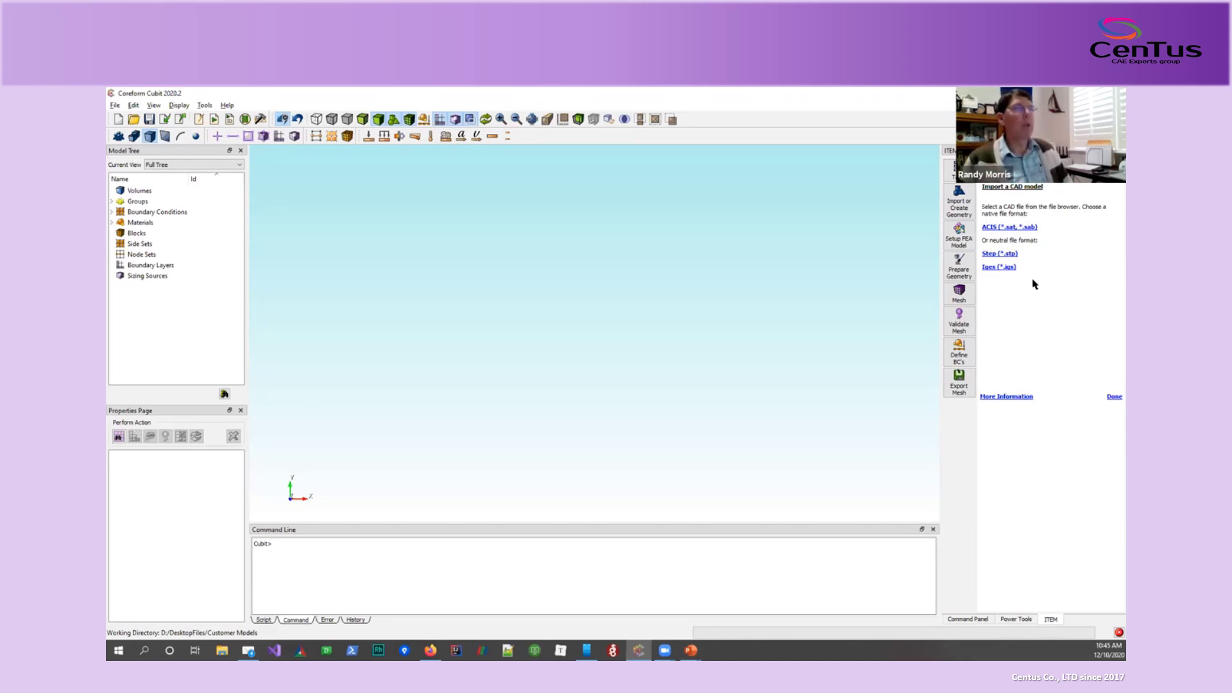
left_click(1009, 227)
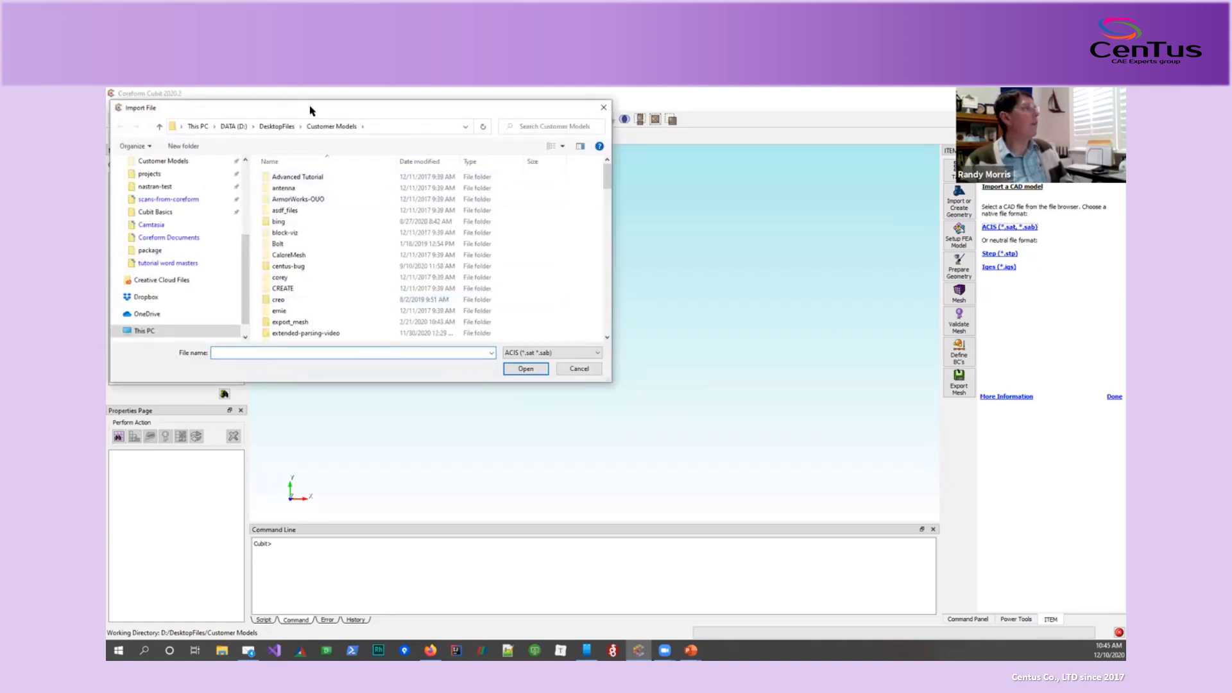
left_click_drag(310, 110, 495, 153)
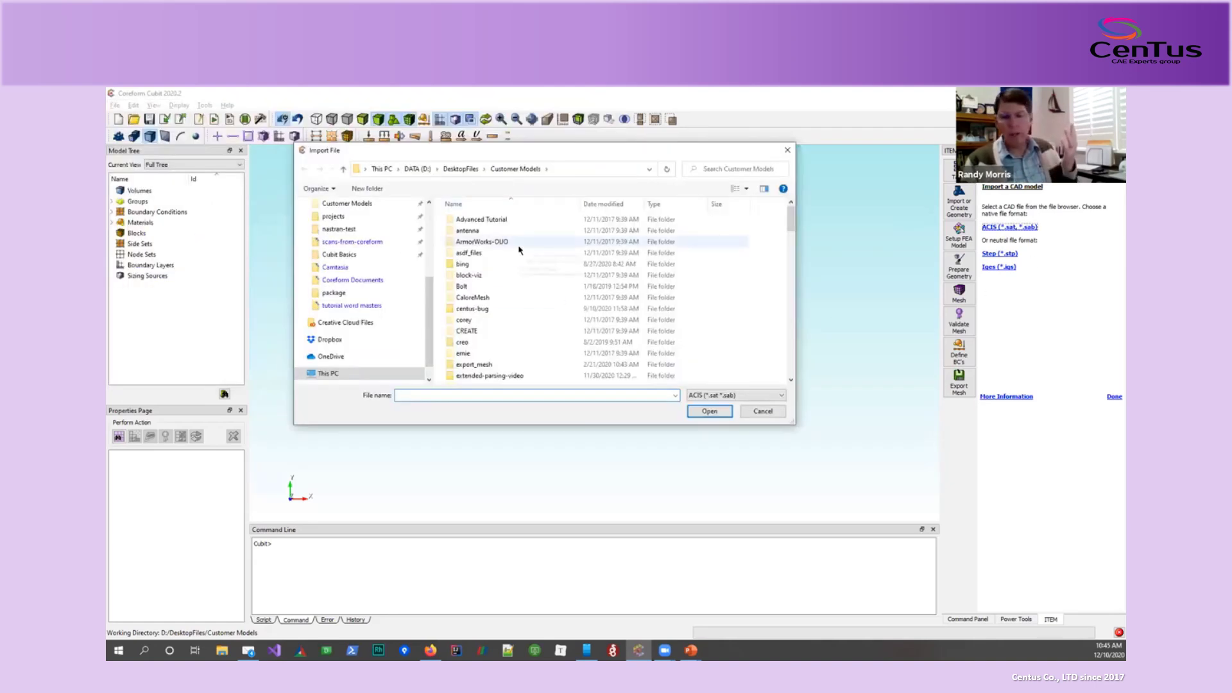
scroll(520, 250, "down", 5)
scroll(520, 250, "down", 6)
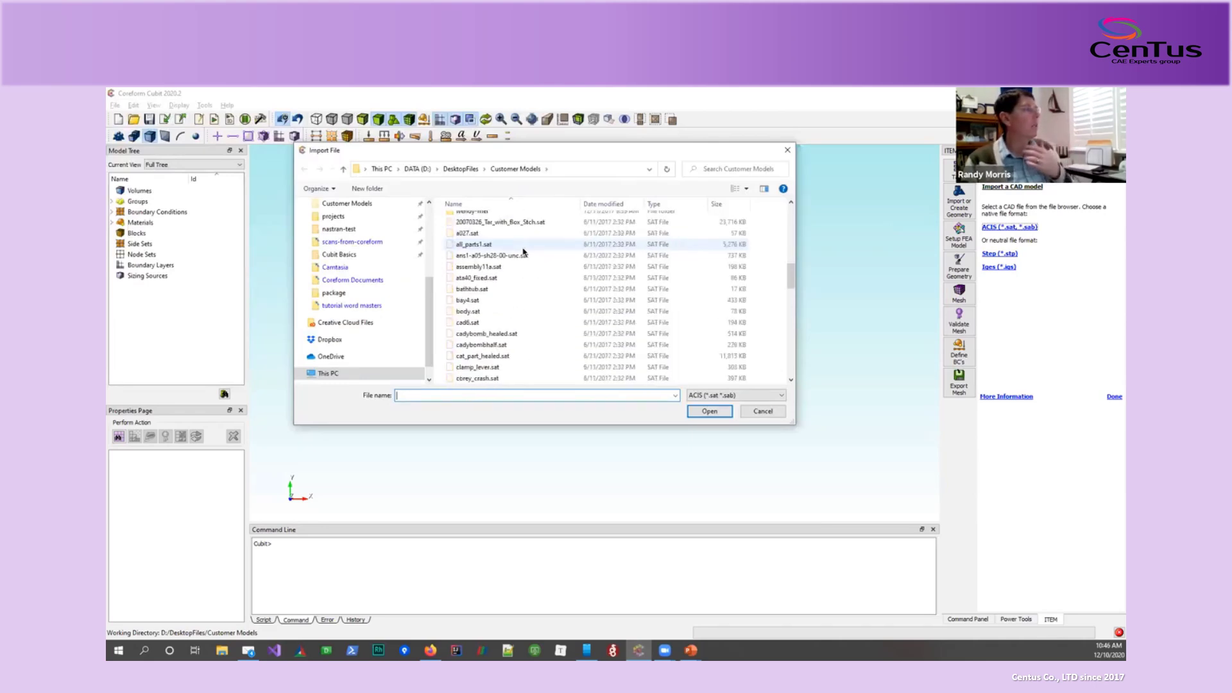
scroll(524, 297, "down", 1)
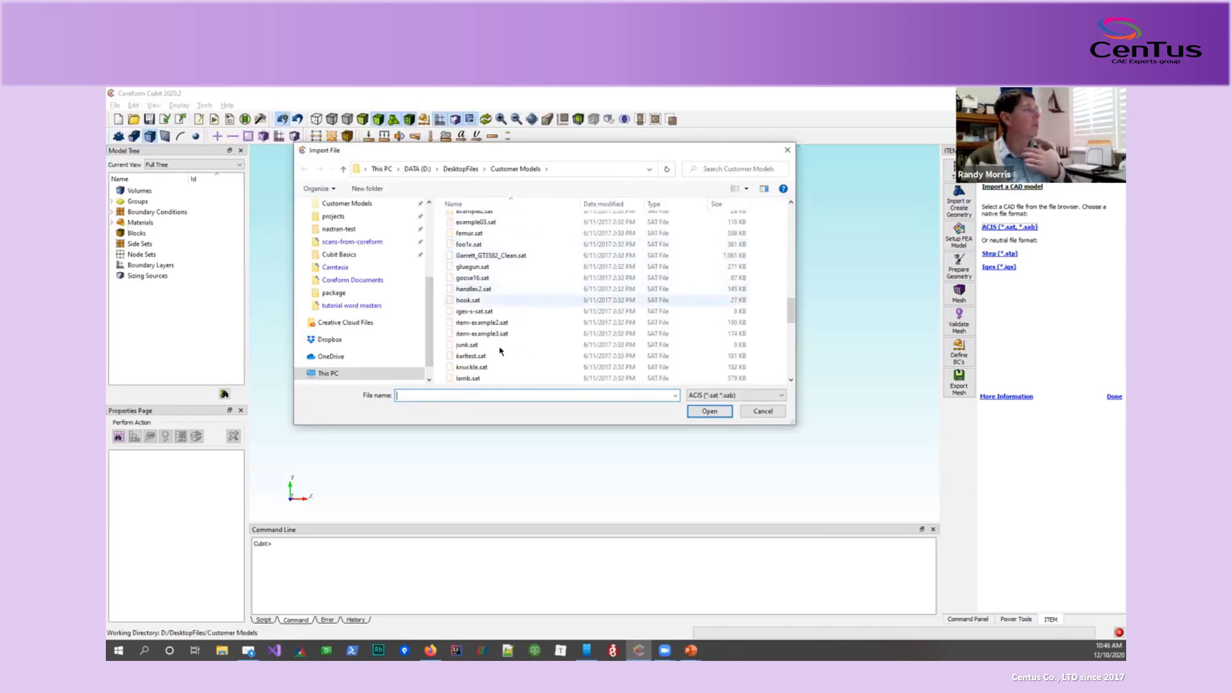
left_click(503, 368)
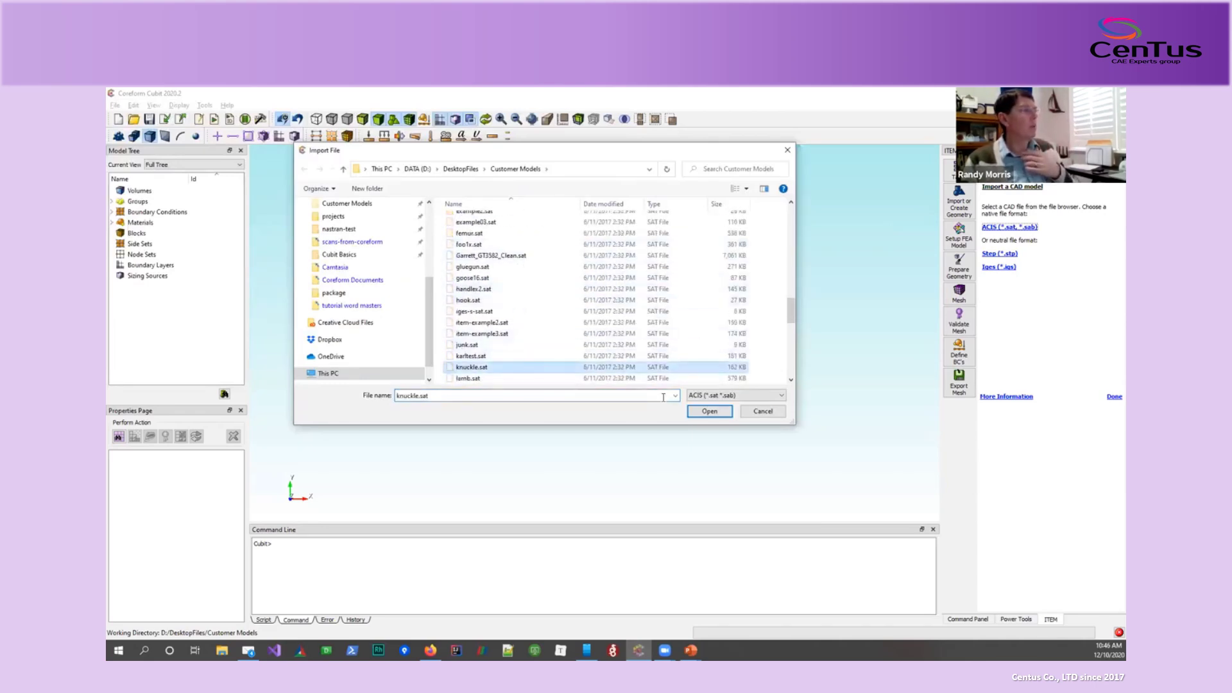
left_click(710, 413)
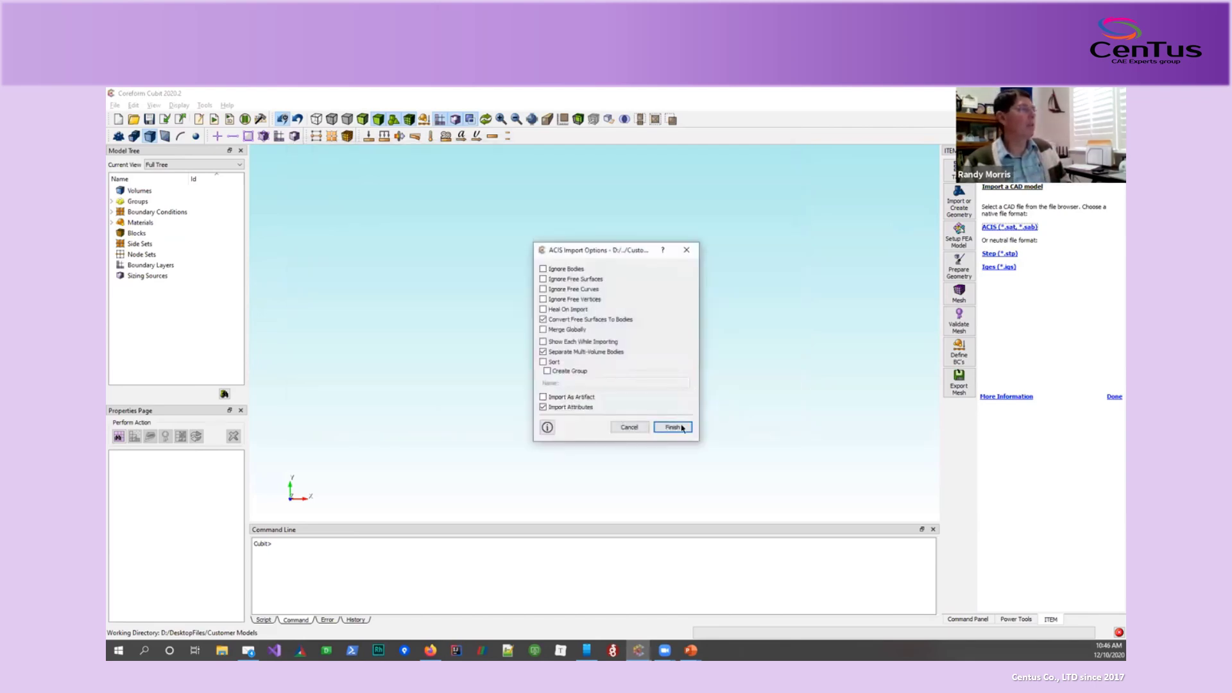
left_click(672, 428)
left_click_drag(674, 289, 644, 280)
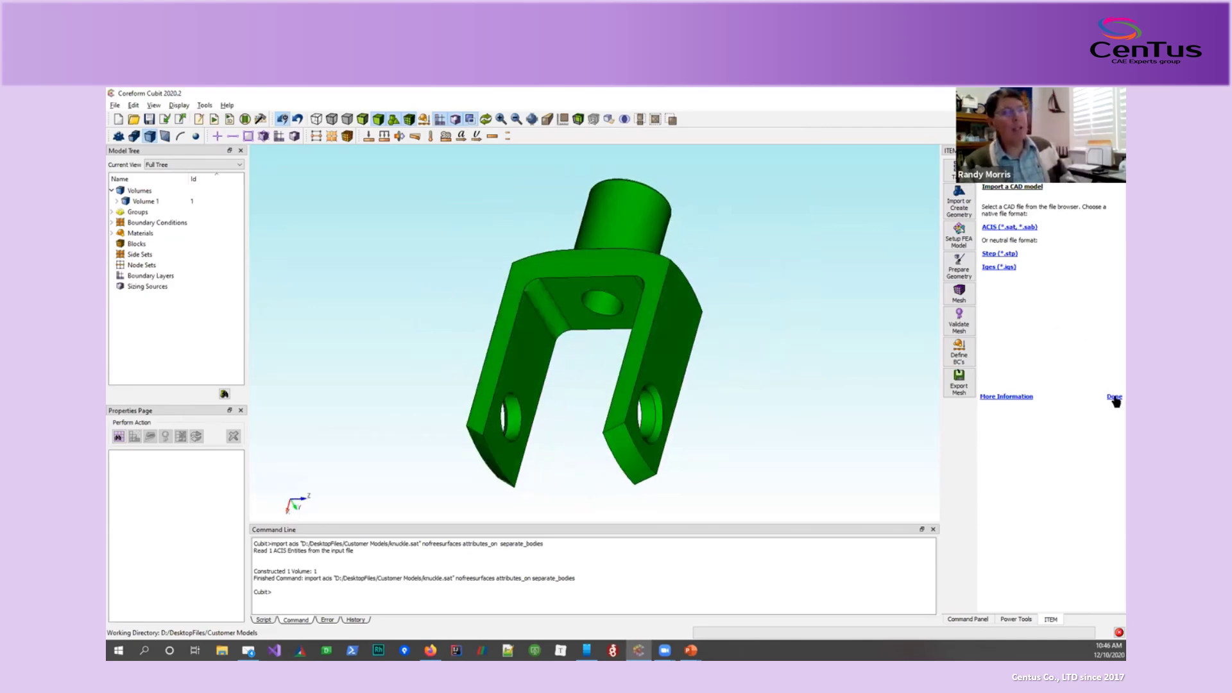
Start the FEA model setup for all volumes with hexahedral elements and adjust the mesh density to an element size of 1.44314.
left_click(1115, 398)
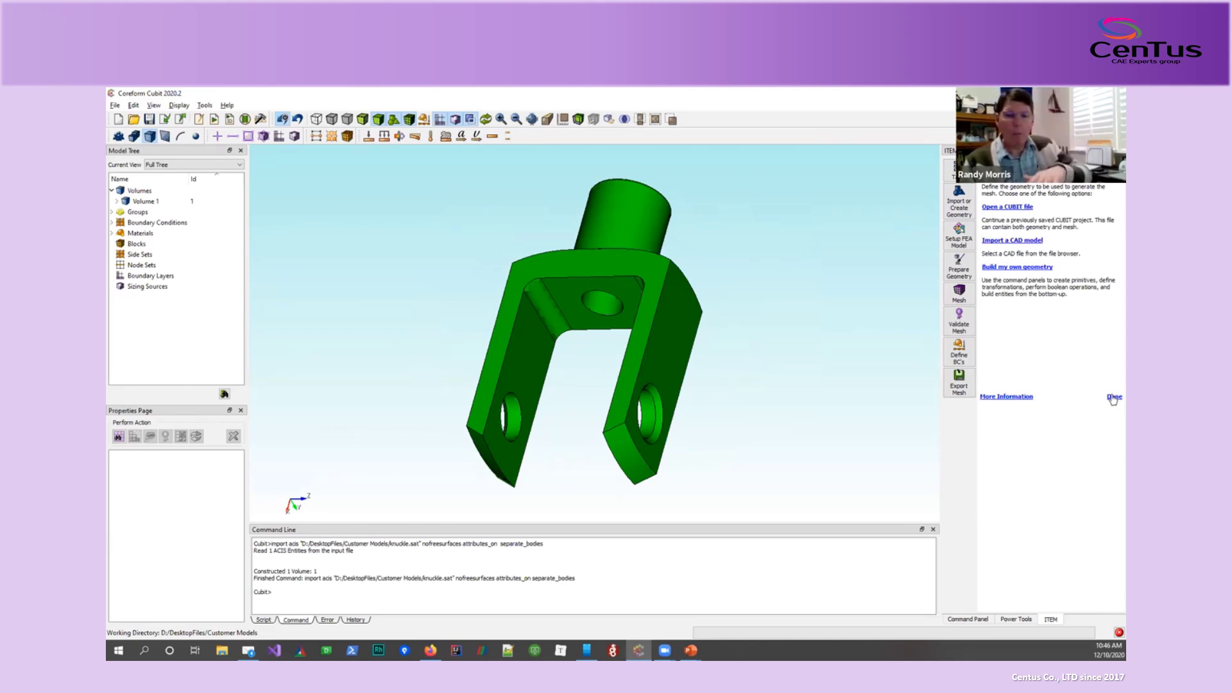
left_click(1114, 397)
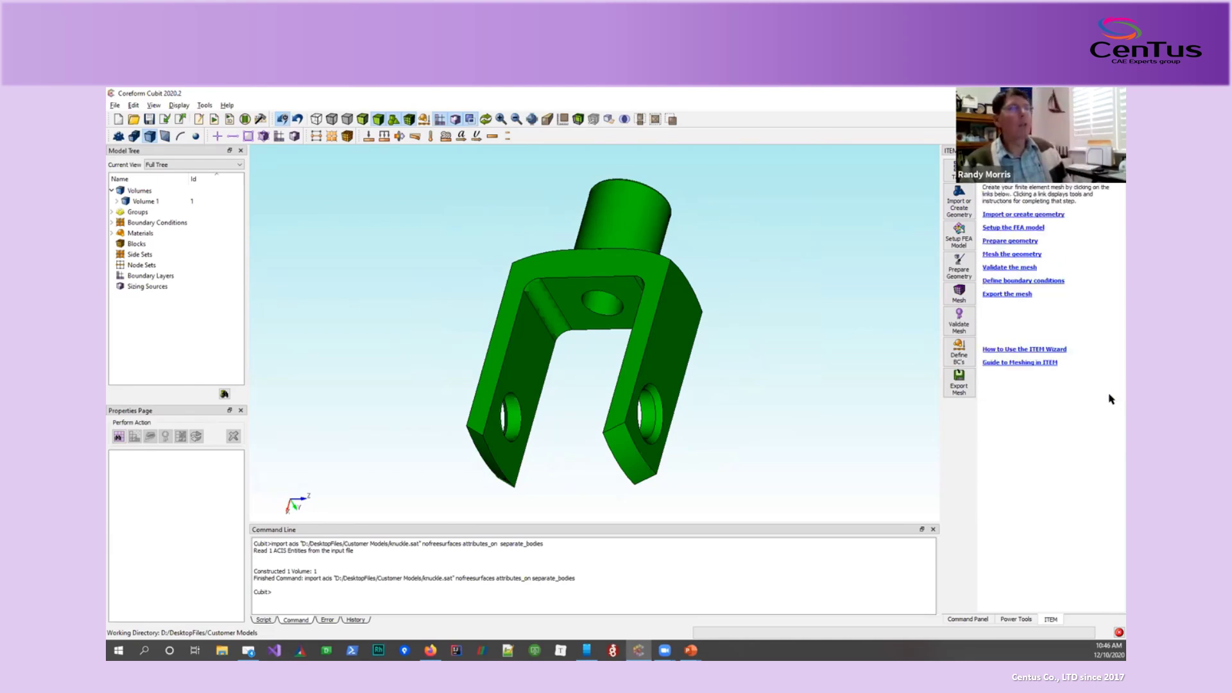
left_click(1022, 229)
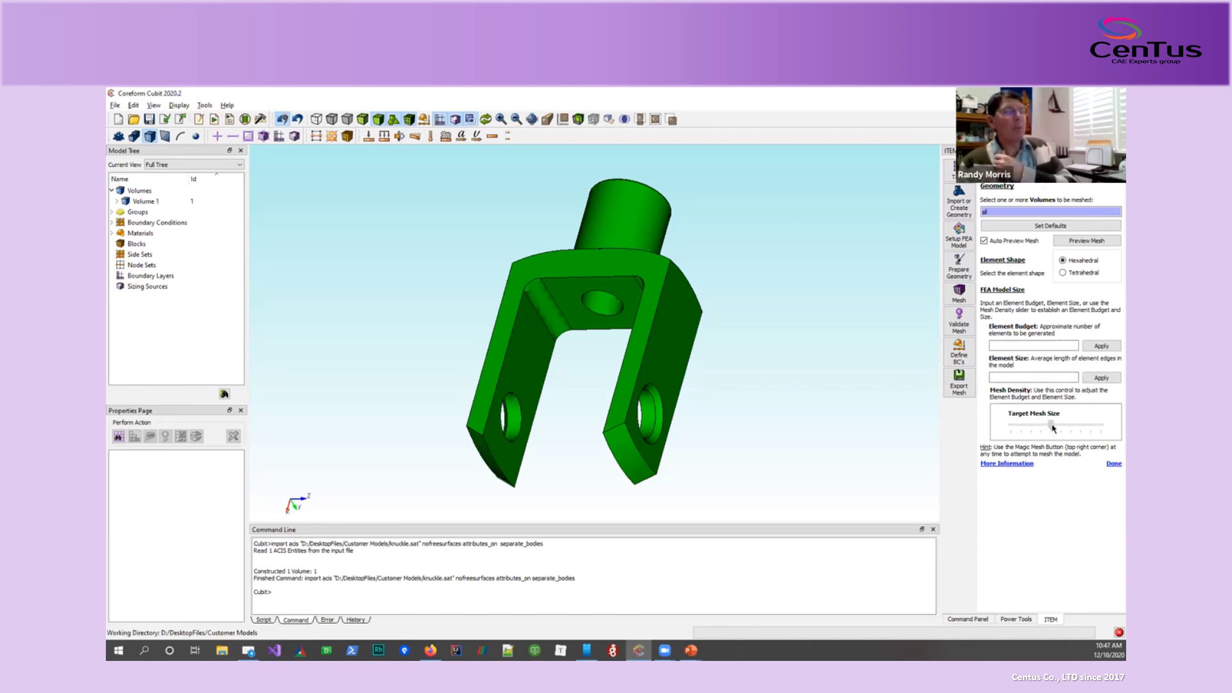
mouse_move(1045, 430)
left_mouse_down()
mouse_move(1061, 426)
mouse_move(1041, 431)
left_mouse_up()
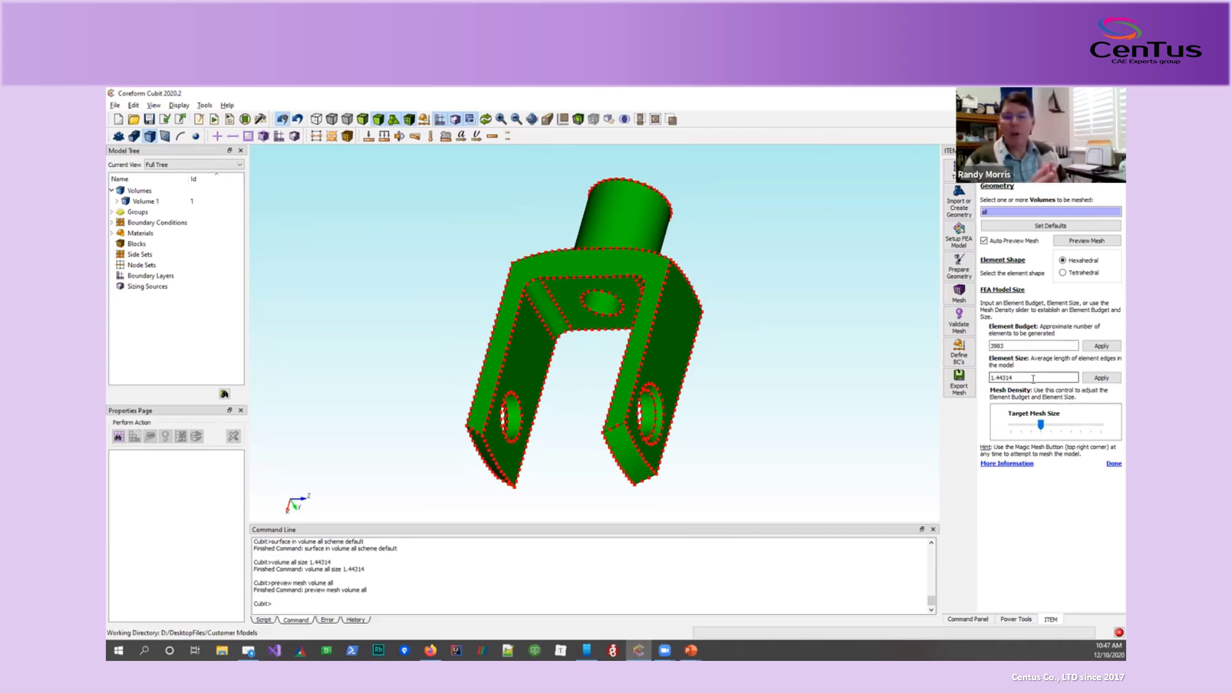
Apply an element budget of 8000 and inspect the previewed mesh intervals on the knuckle's edges.
double_click(1013, 346)
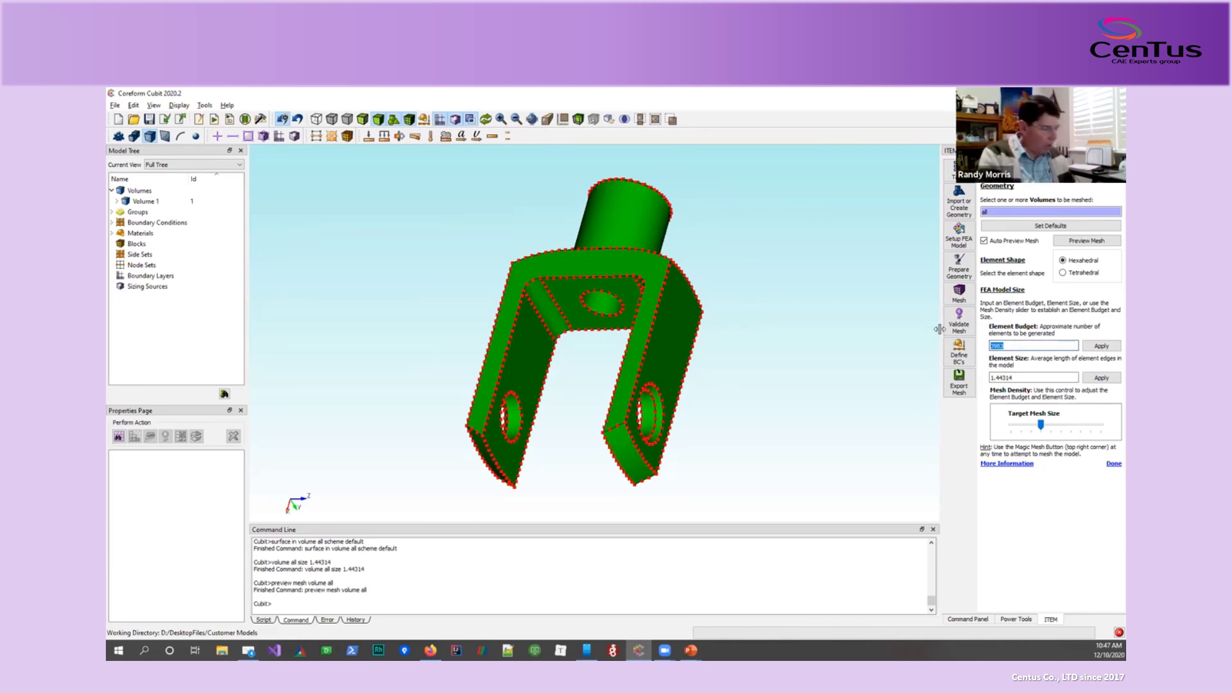
type("8000")
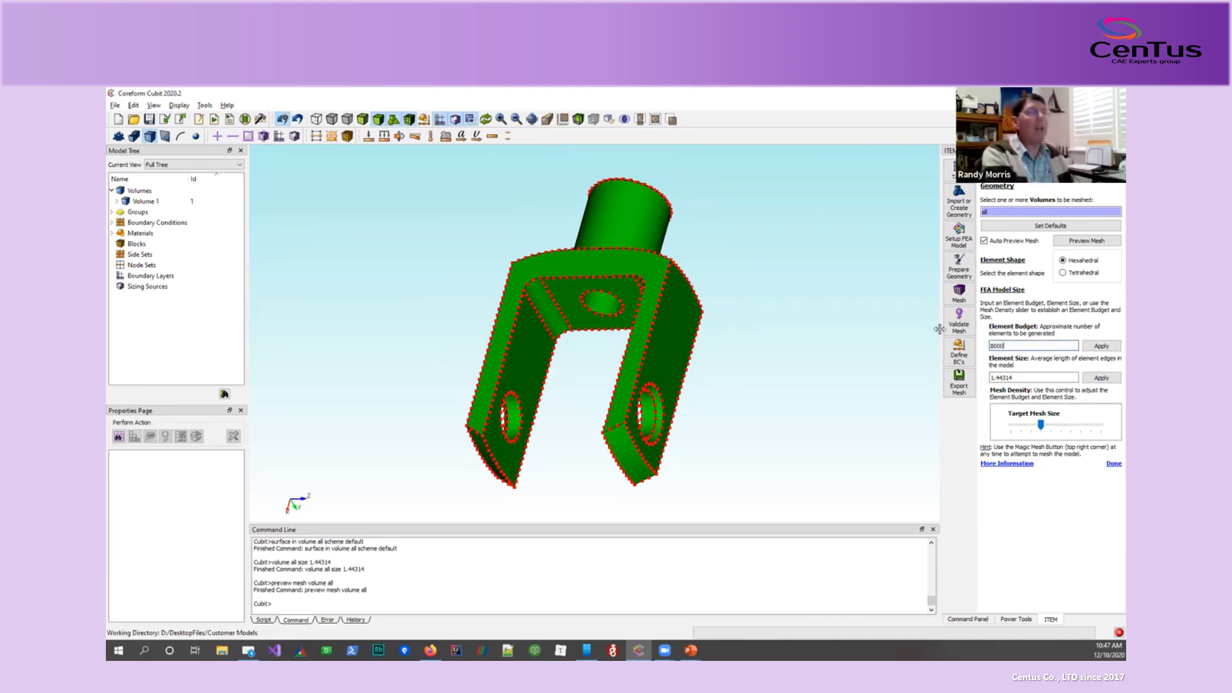
left_click(1101, 346)
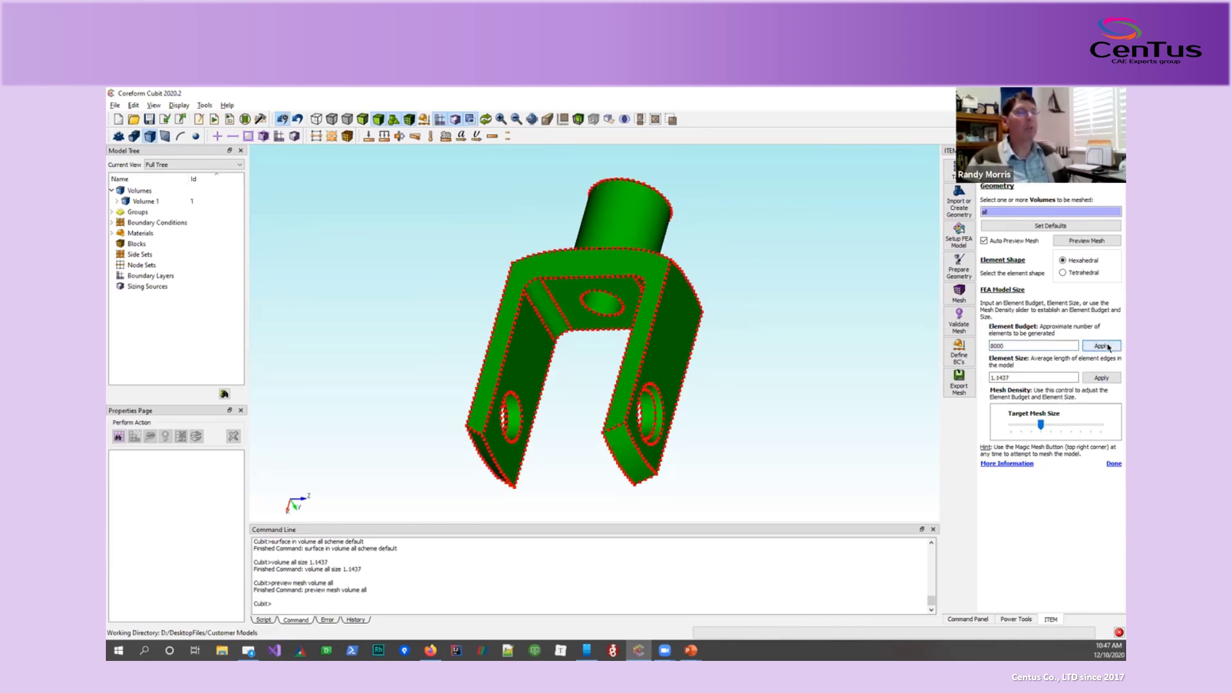
left_click_drag(667, 291, 687, 347)
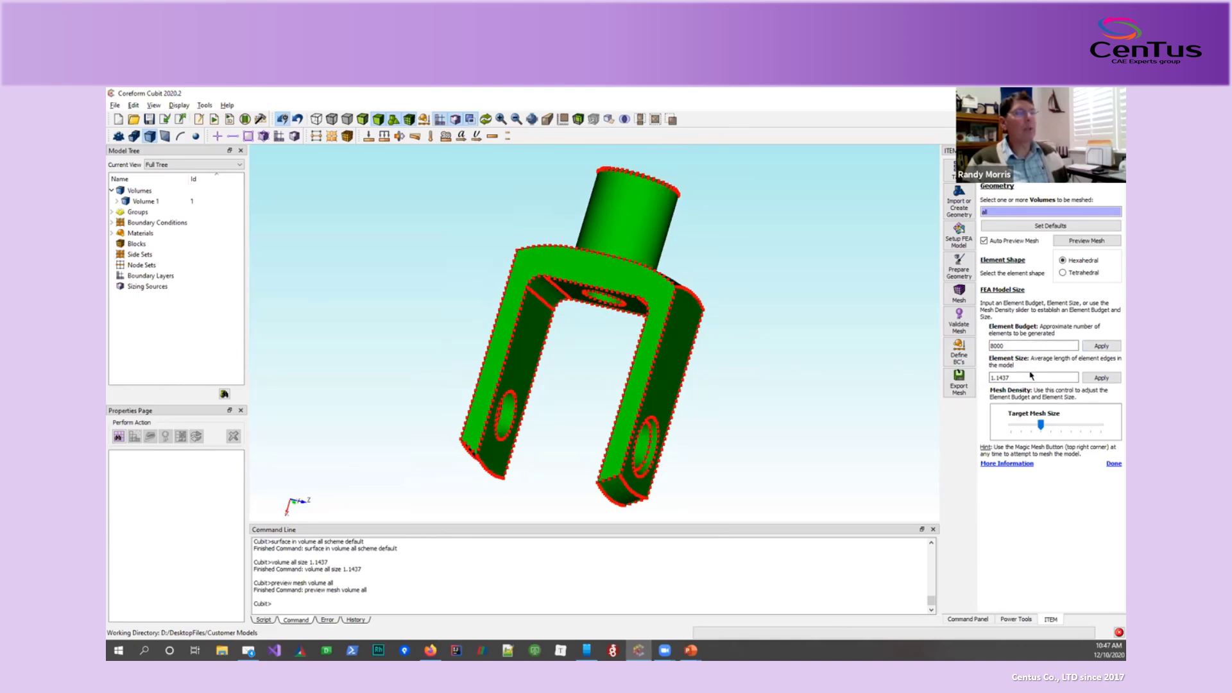
Return the target mesh density to an element size of 1.44314 and finish the FEA model setup.
double_click(1000, 346)
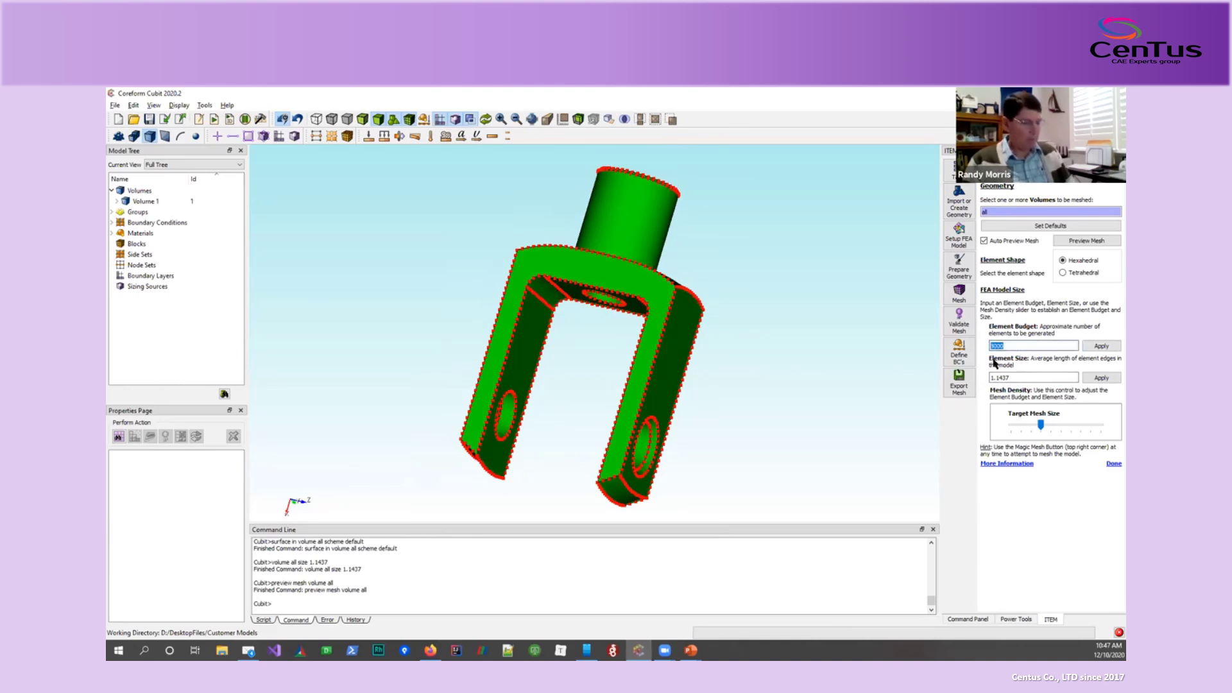
left_click(1040, 427)
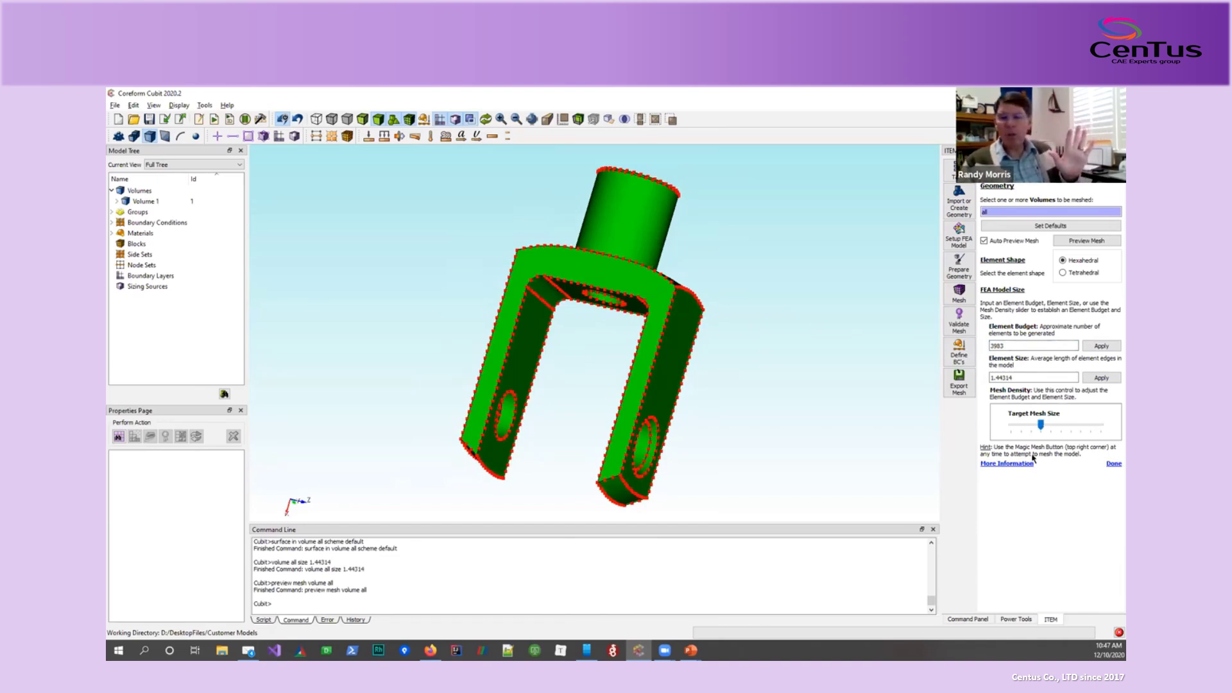
left_click(1114, 463)
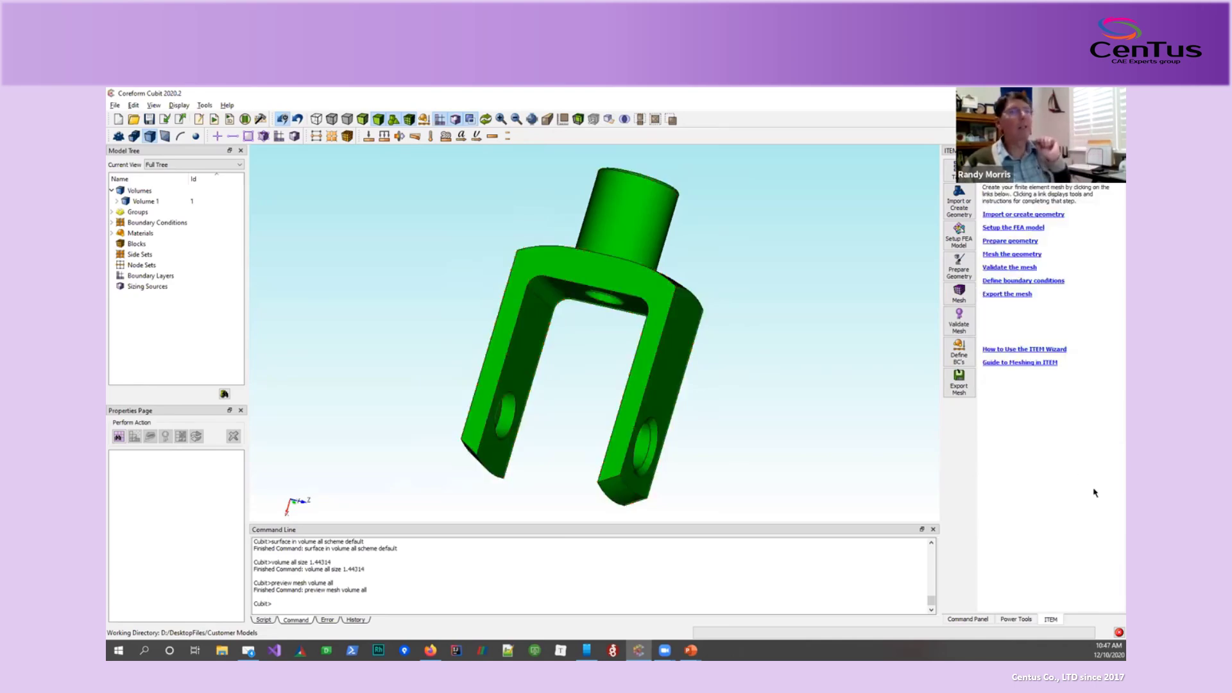
Run the geometry preparation diagnostics for invalid topology, small features, volume connections and meshable topology.
left_click(959, 270)
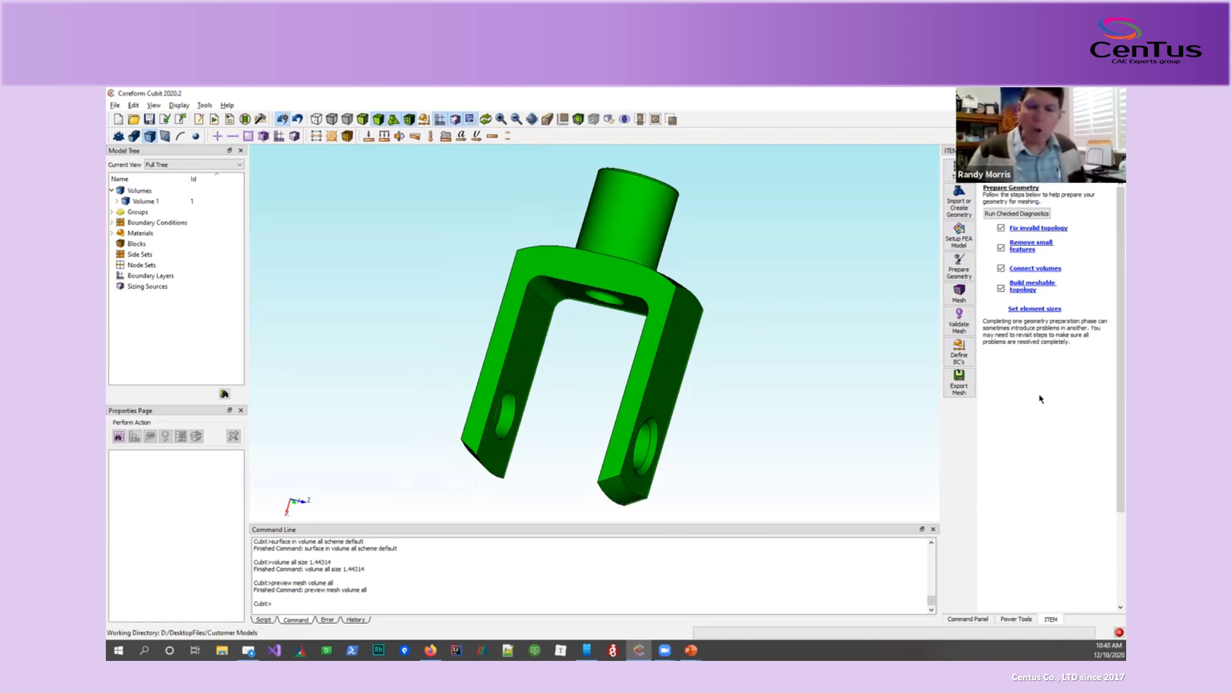
left_click(1002, 228)
left_click(1001, 248)
left_click(1002, 268)
left_click(1001, 289)
left_click(1002, 270)
left_click(1001, 289)
left_click(1002, 248)
left_click(1001, 228)
left_click(1003, 216)
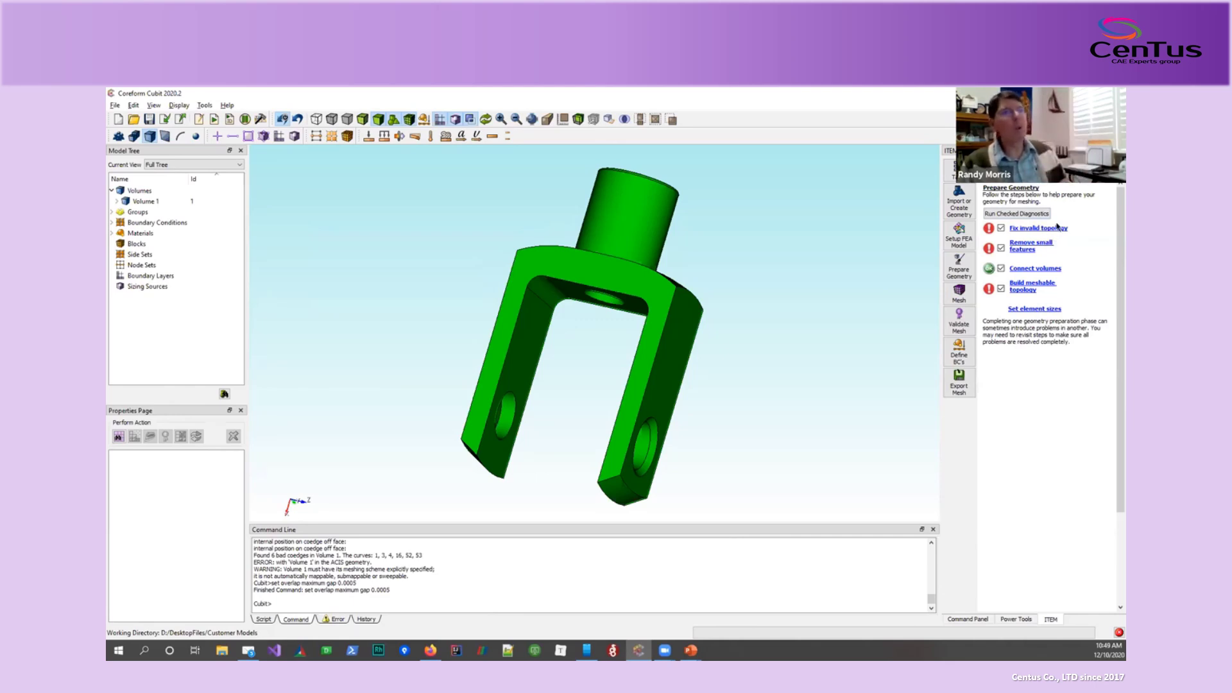
Automatically repair the bad curve definitions in all volumes and complete the invalid topology phase.
left_click(1056, 229)
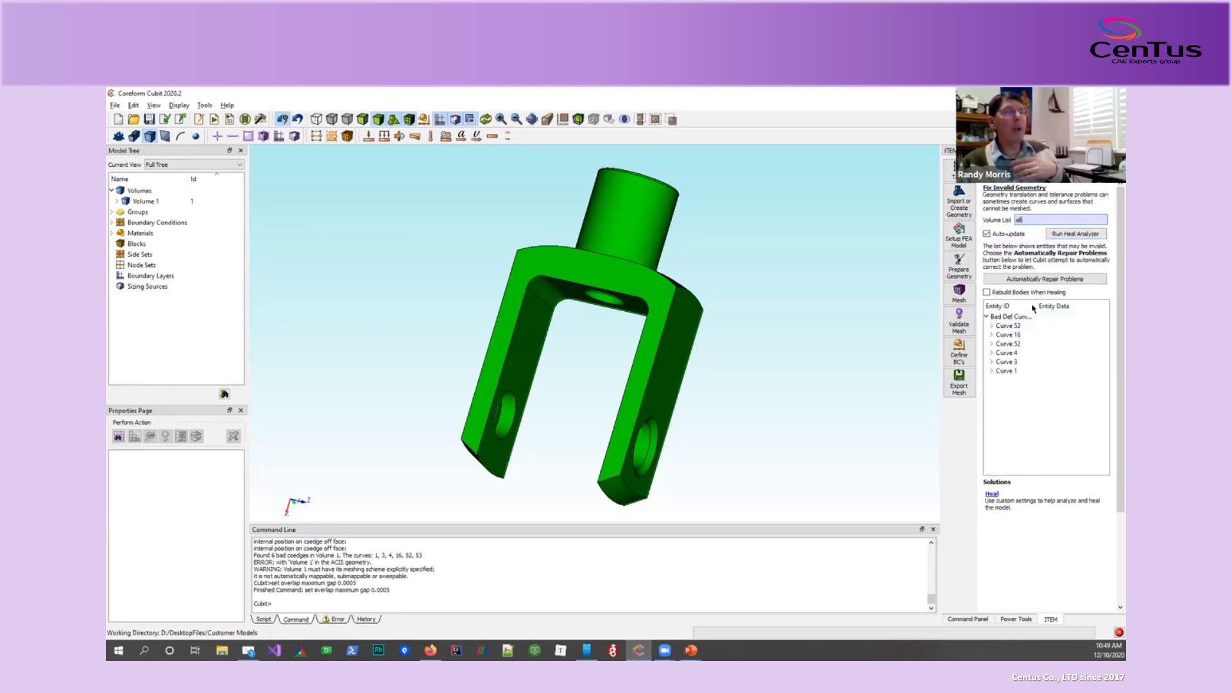
left_click_drag(1037, 307, 1053, 306)
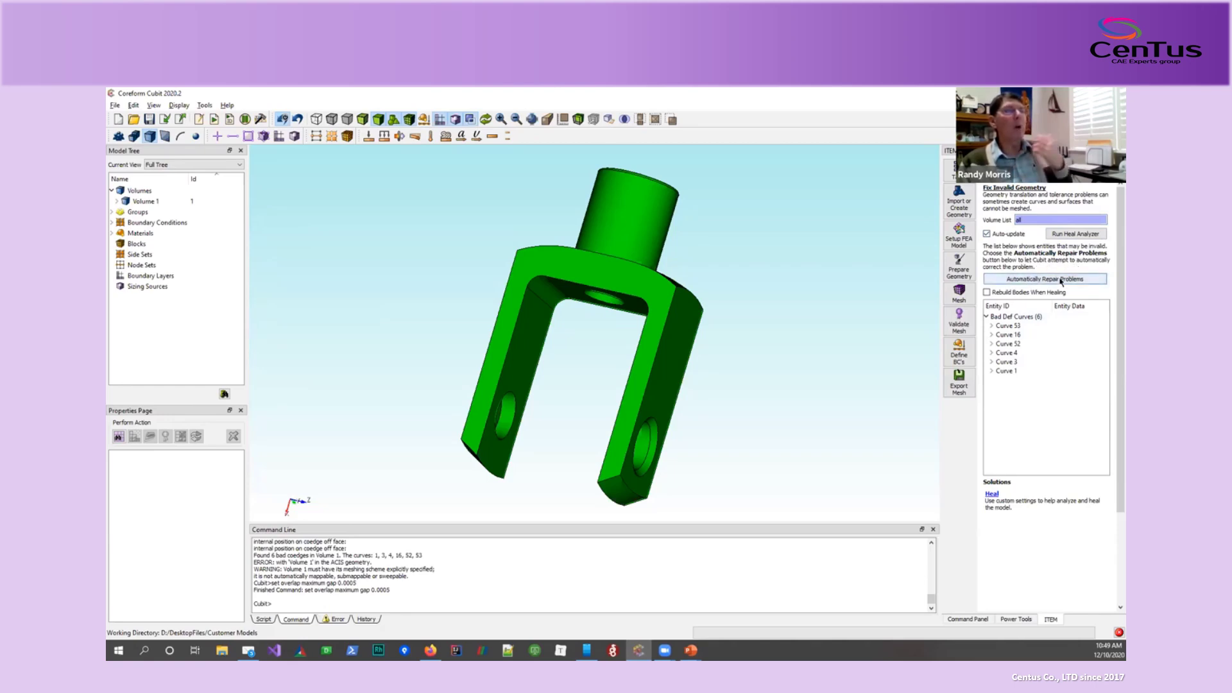
left_click(1087, 282)
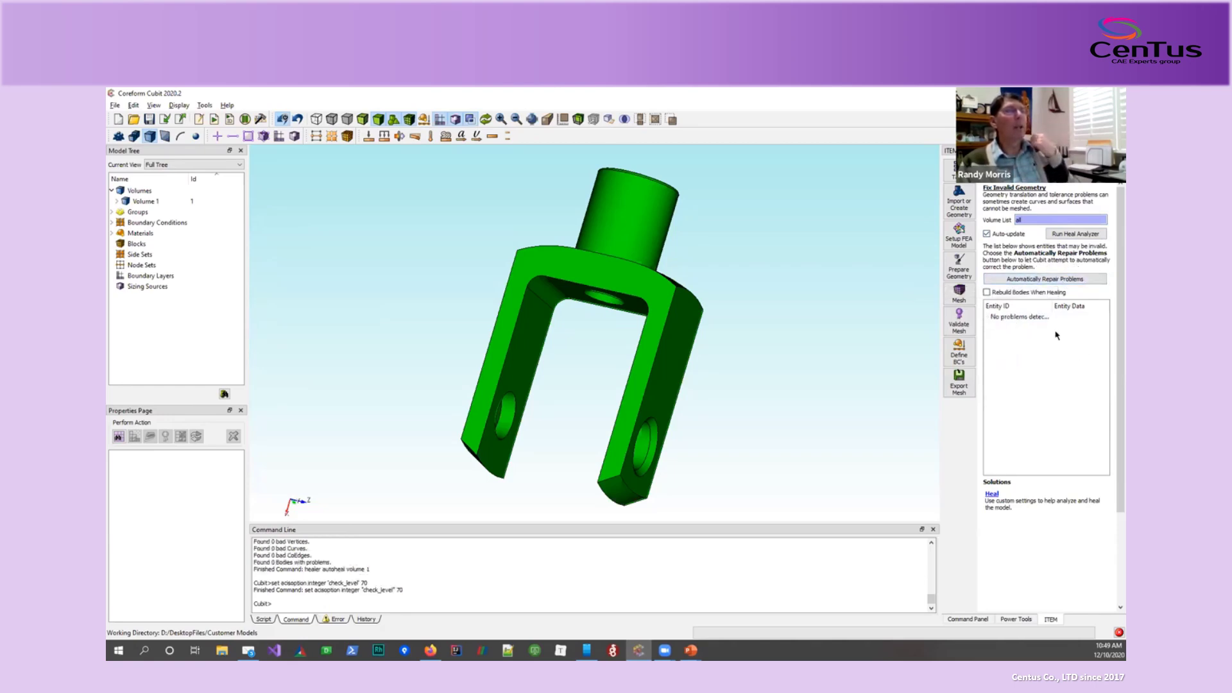
double_click(1052, 307)
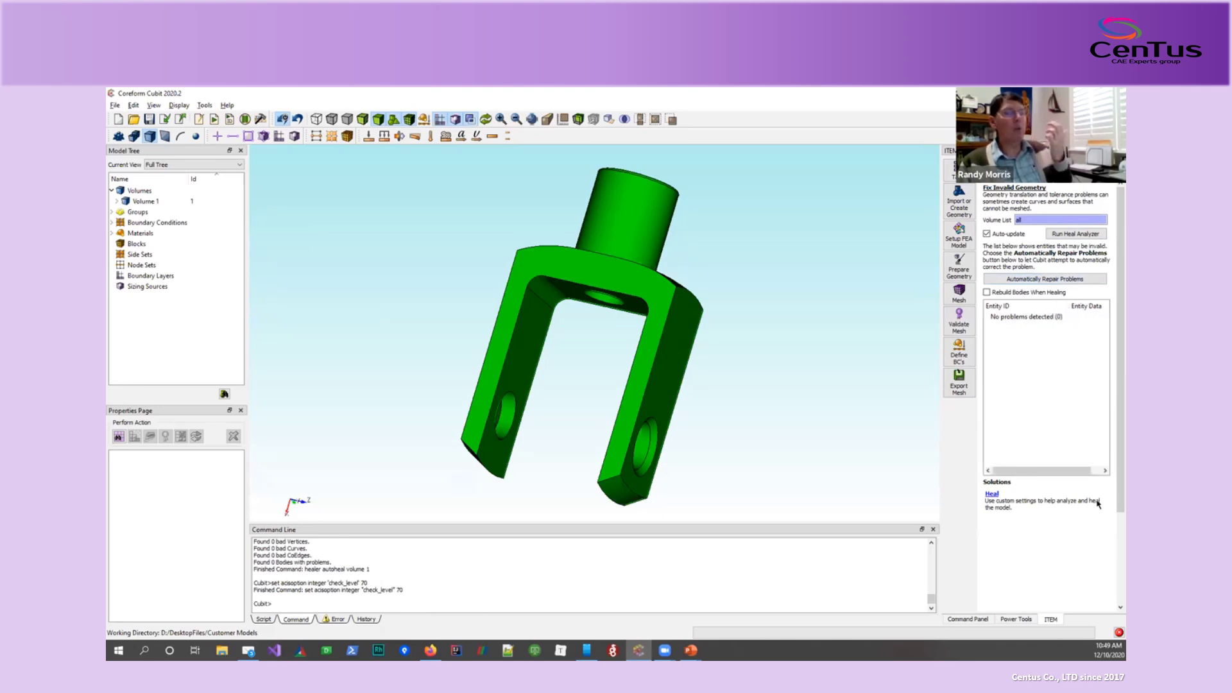
scroll(1112, 555, "down", 3)
scroll(1112, 557, "down", 2)
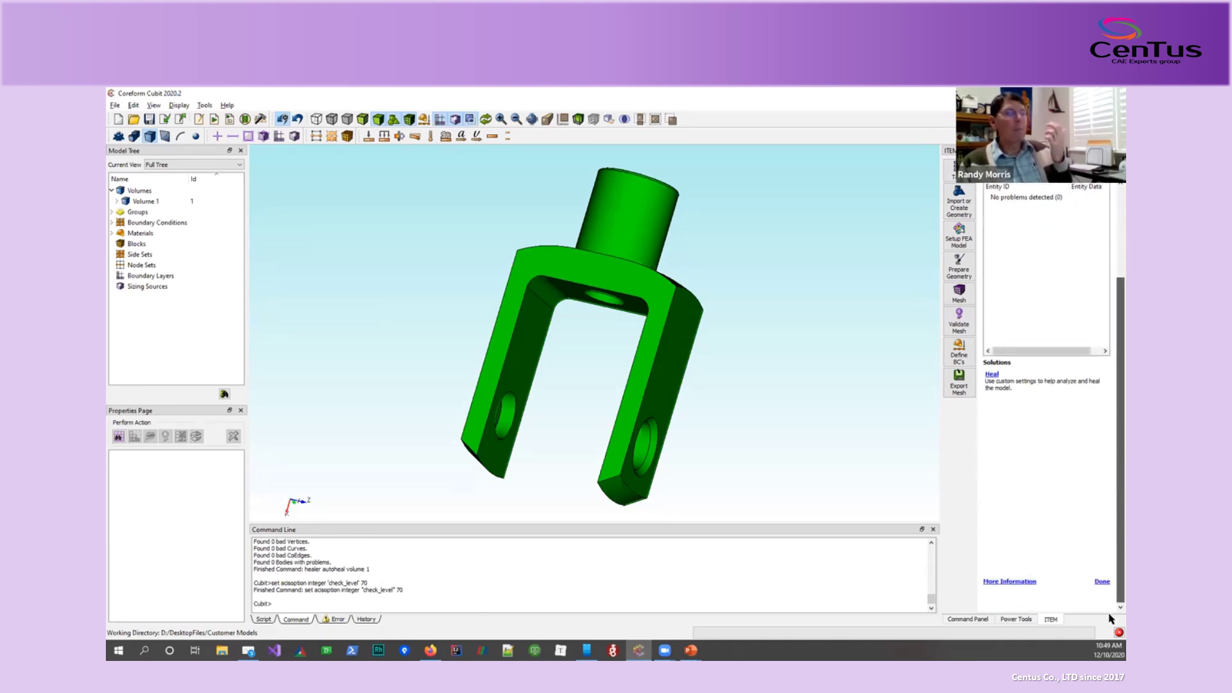
left_click(1102, 583)
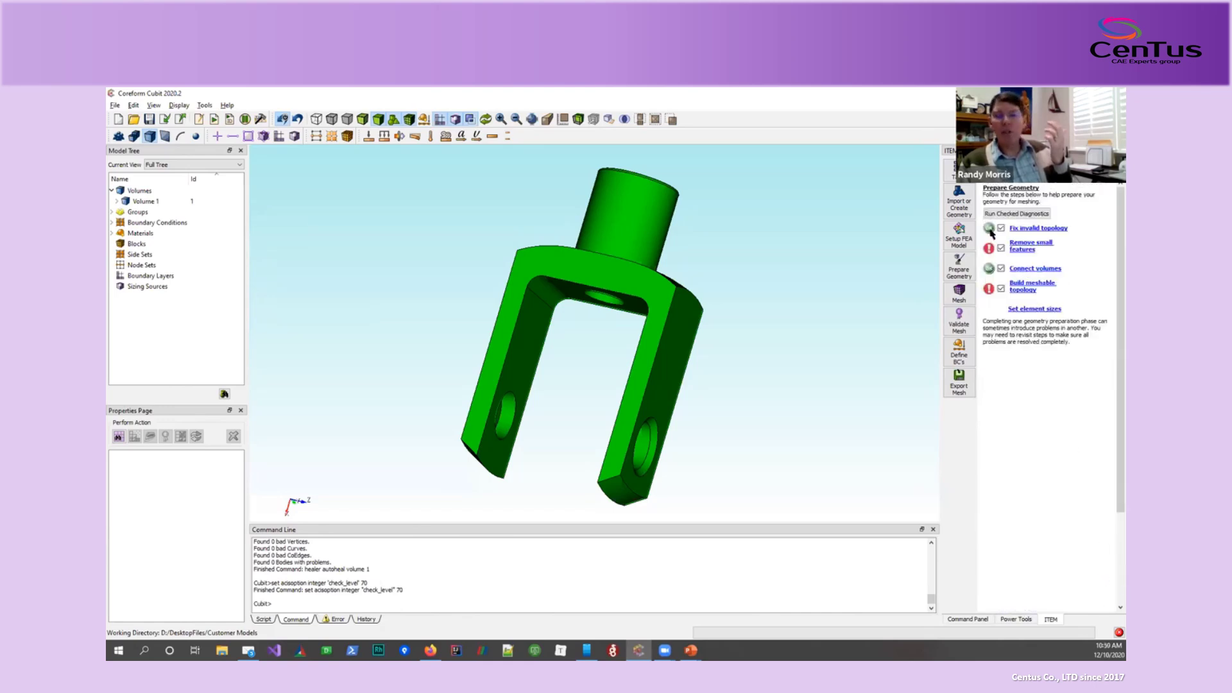
Detect small features on all volumes using a small curve length of 1.
left_click(1026, 250)
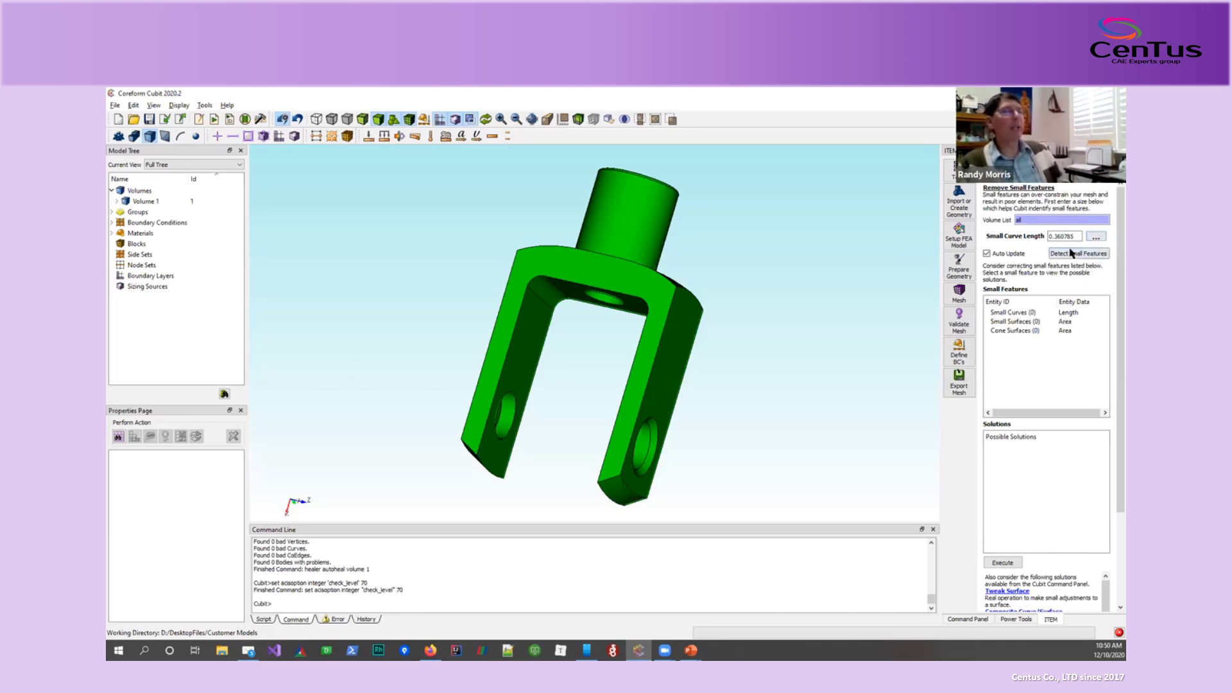
left_click_drag(1055, 236, 1073, 237)
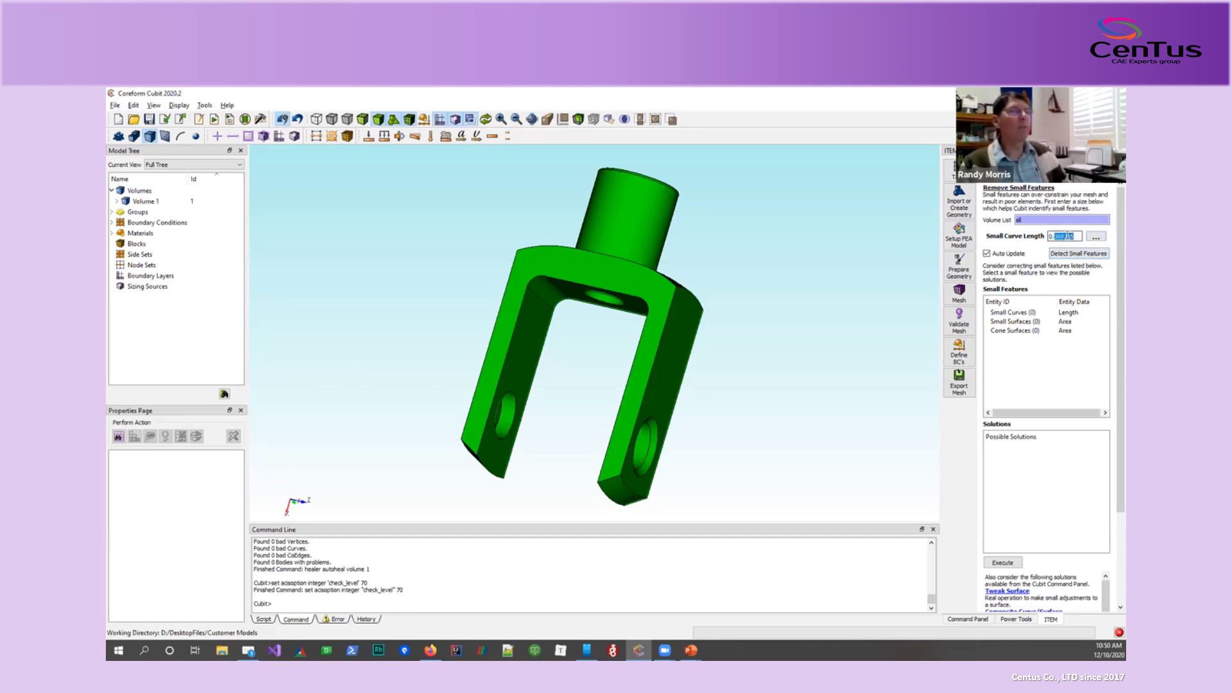
double_click(1065, 237)
type("1")
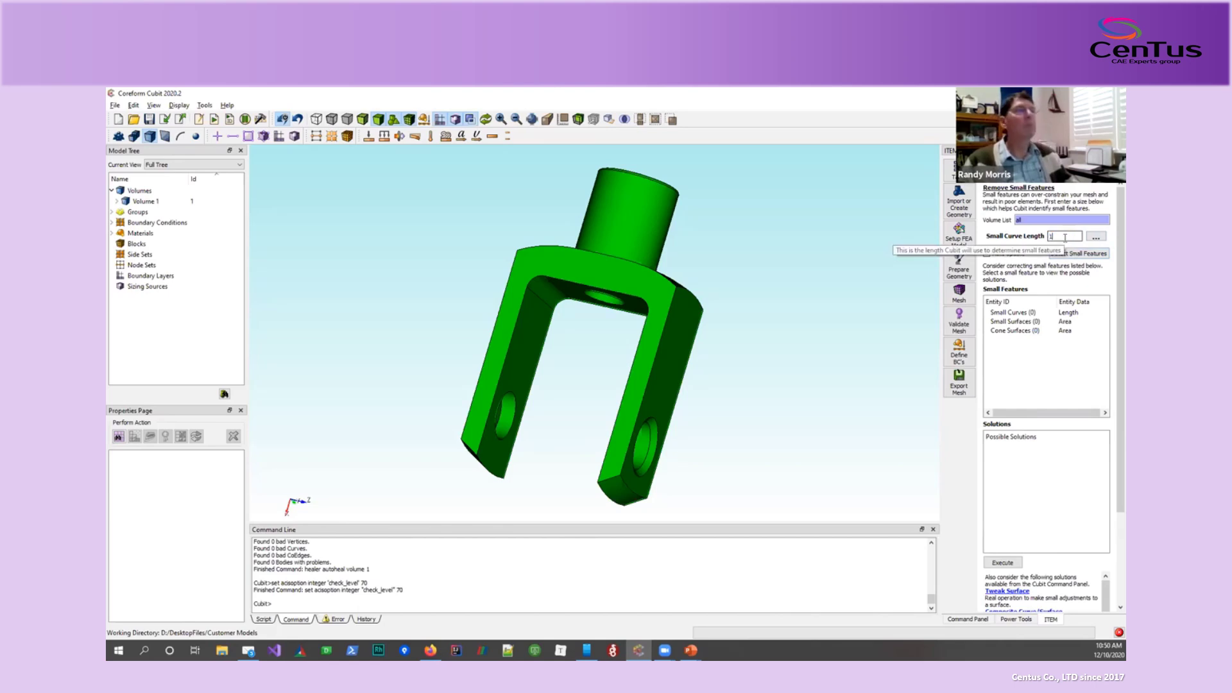
left_click(1088, 253)
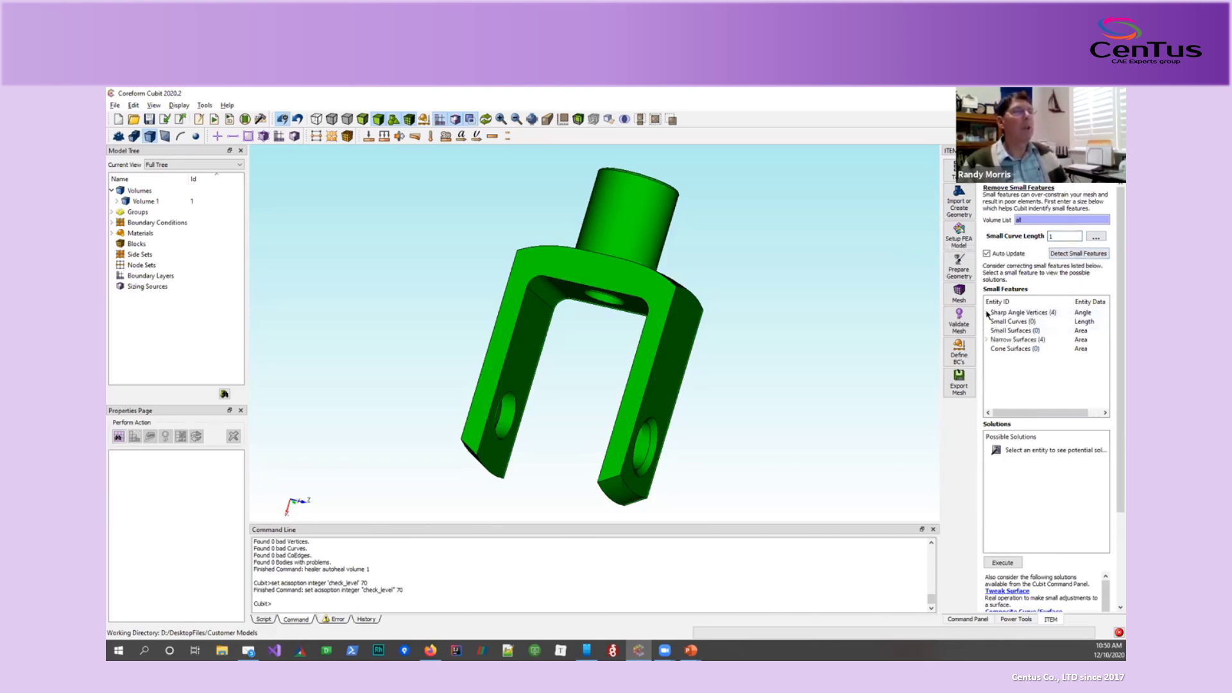
Examine narrow surfaces 17, 15, 1 and 18 on the model along with their suggested solutions.
left_click(987, 339)
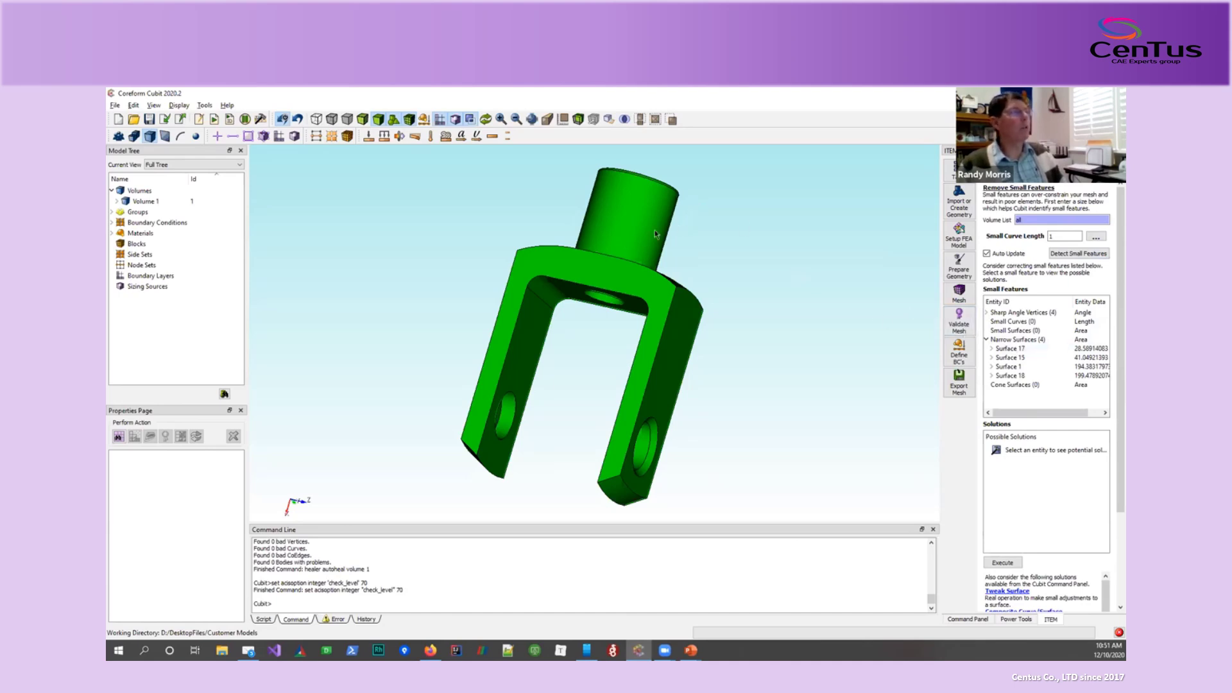
left_click_drag(655, 230, 609, 320)
left_click(1007, 349)
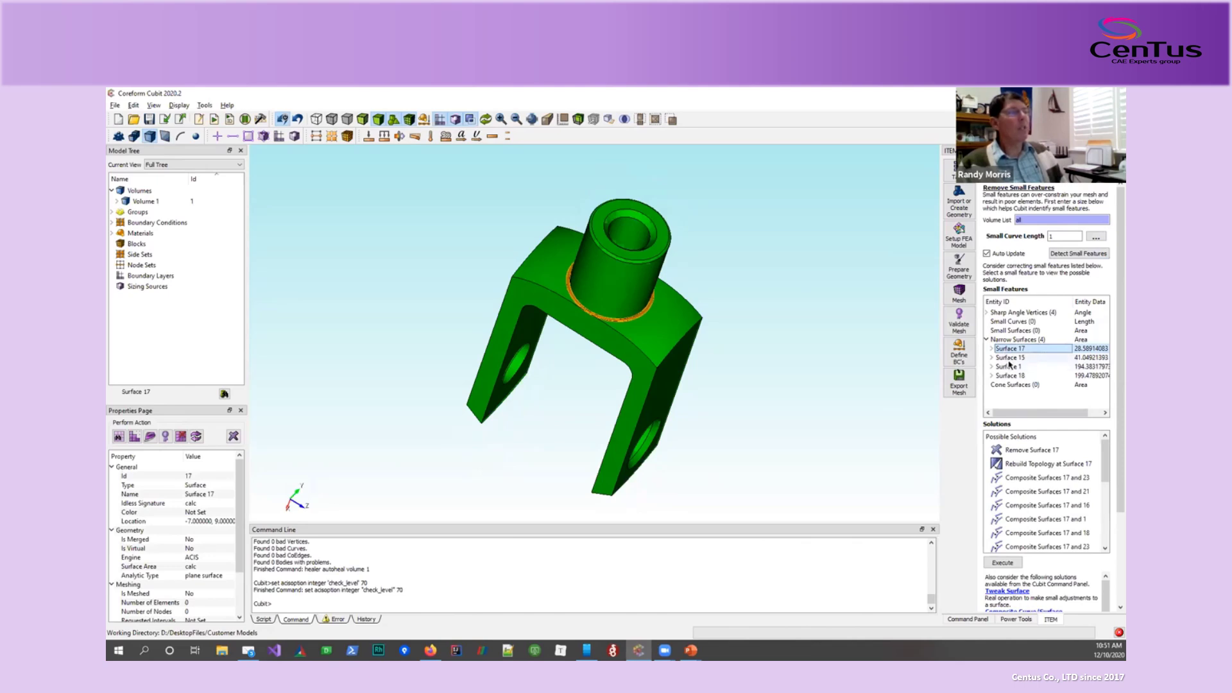
left_click(1009, 358)
left_click(1016, 368)
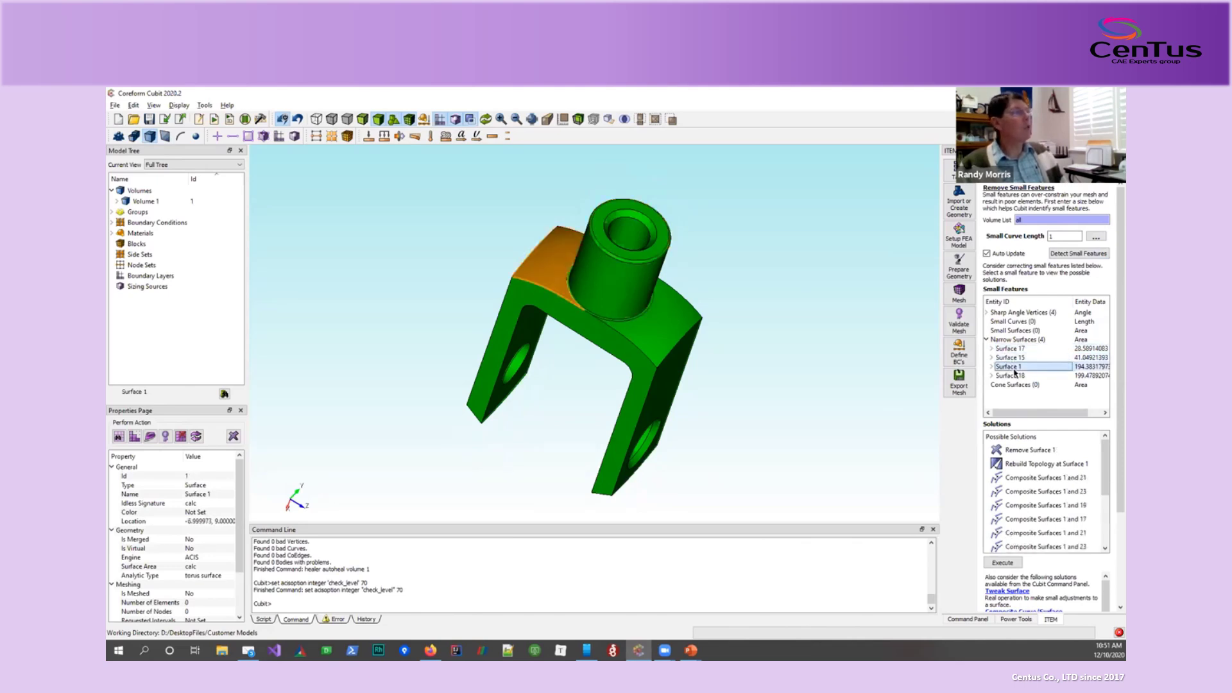
left_click(1015, 376)
left_click(1016, 348)
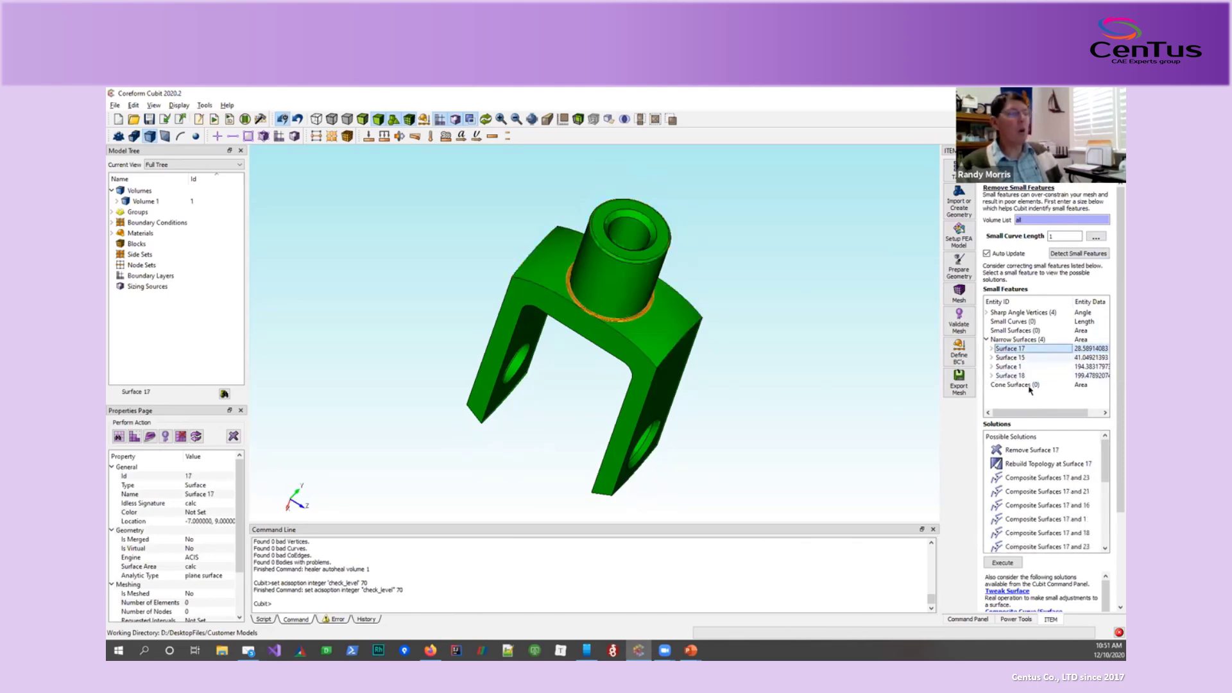
left_click(1017, 357)
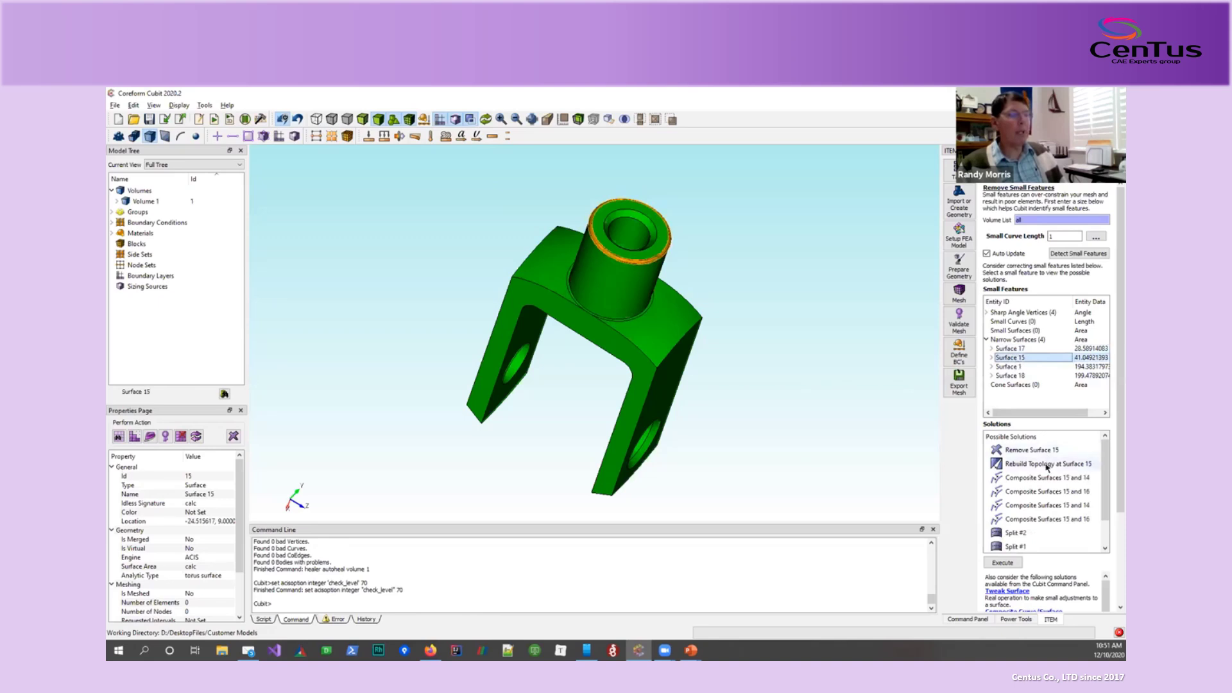
left_click(1020, 350)
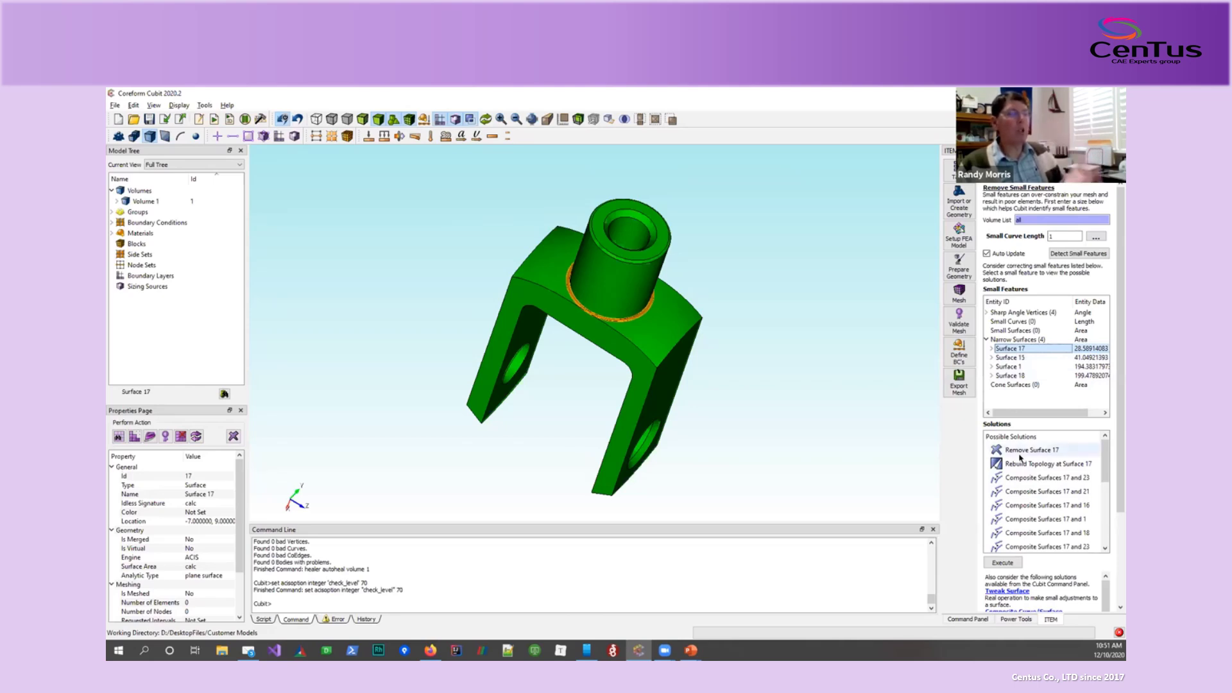
Examine the further suggested solutions for surface 17 and the methods offered by the Tweak surface command.
scroll(1112, 557, "down", 2)
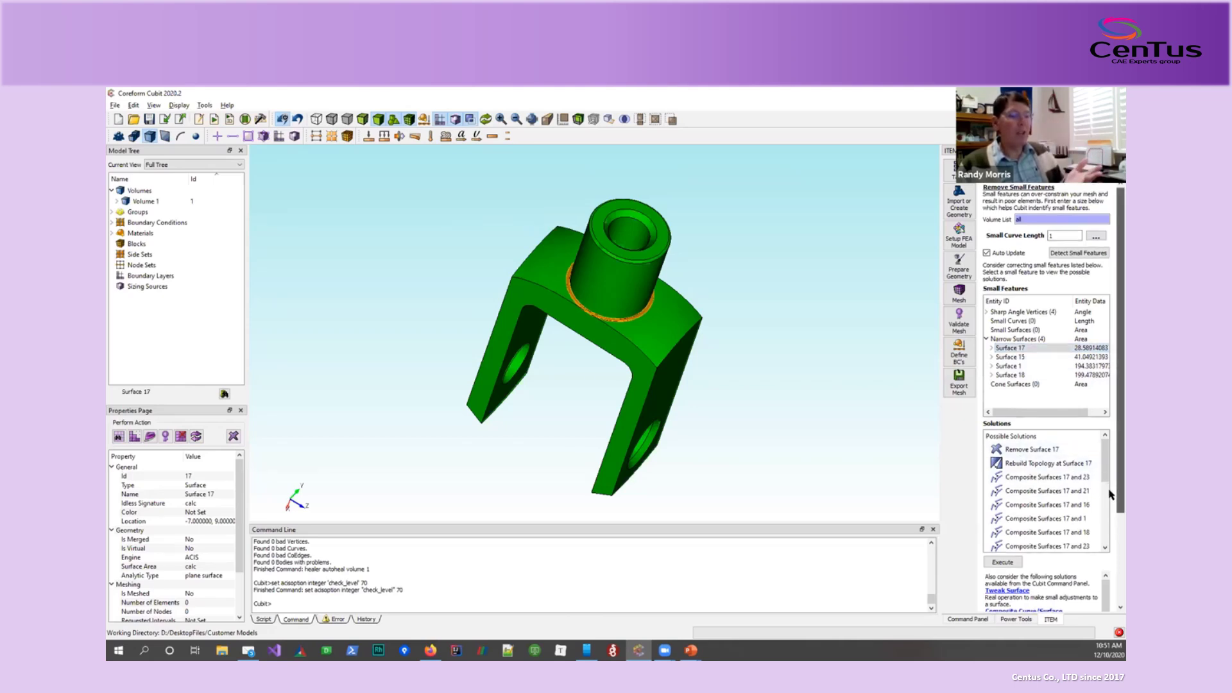
scroll(1112, 557, "down", 1)
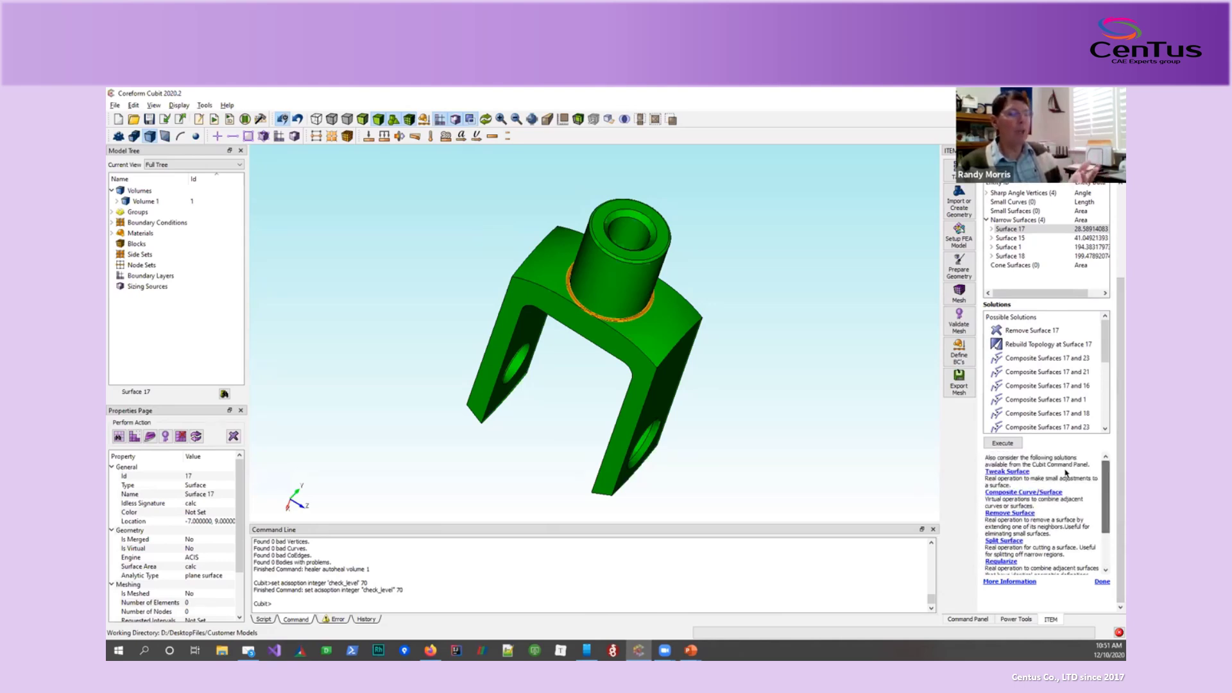
left_click(1016, 474)
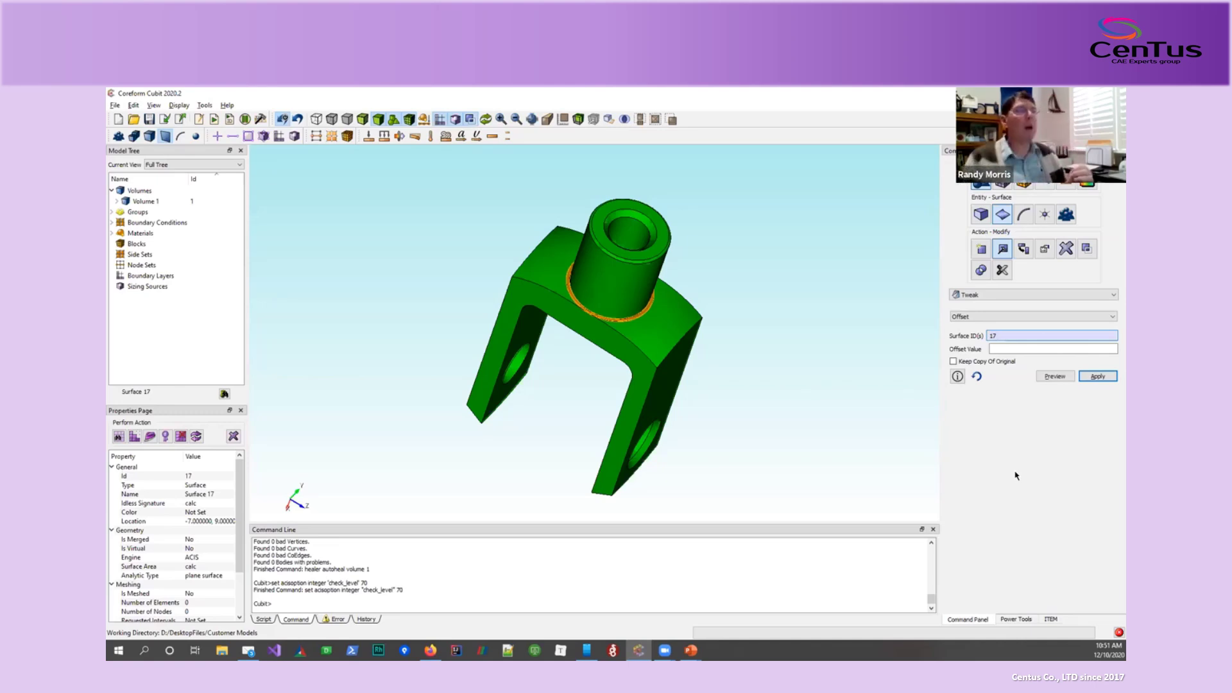
left_click(994, 295)
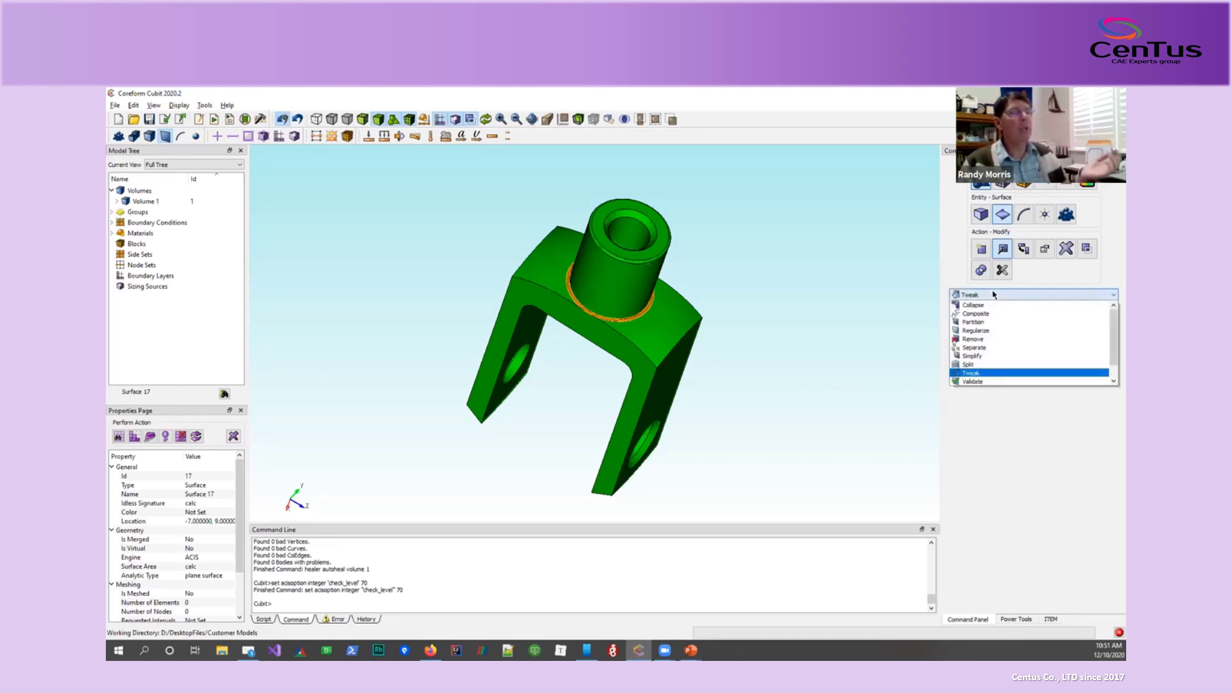
left_click(1004, 372)
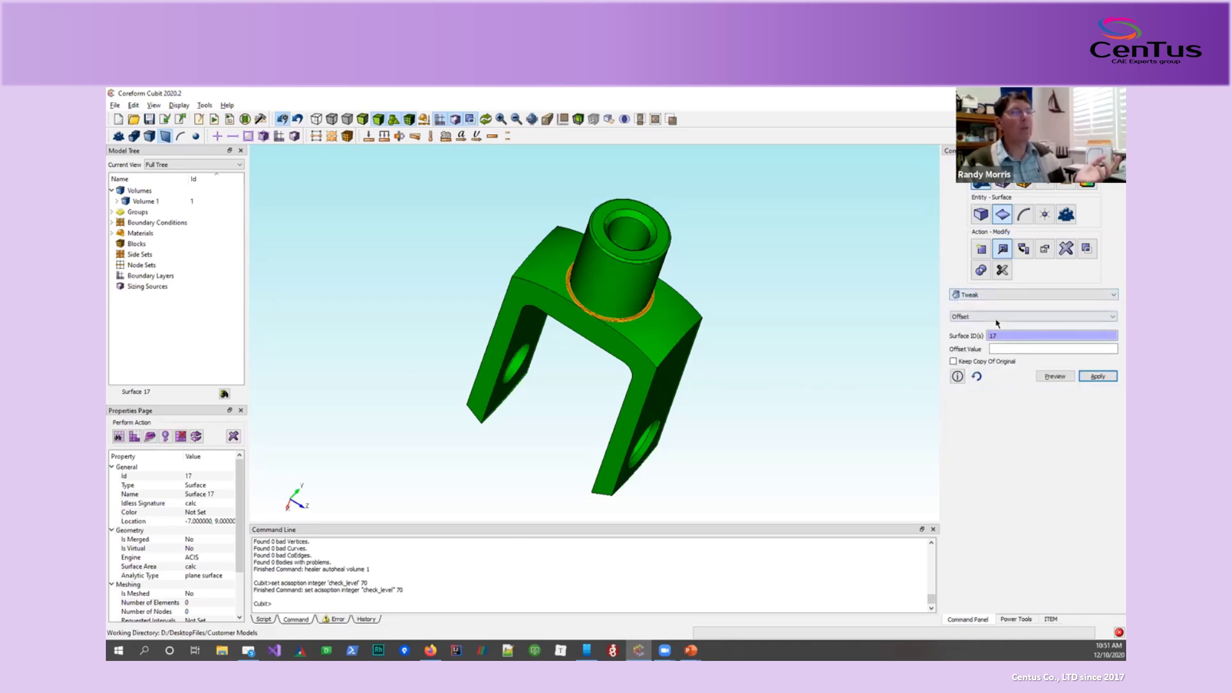
left_click(996, 317)
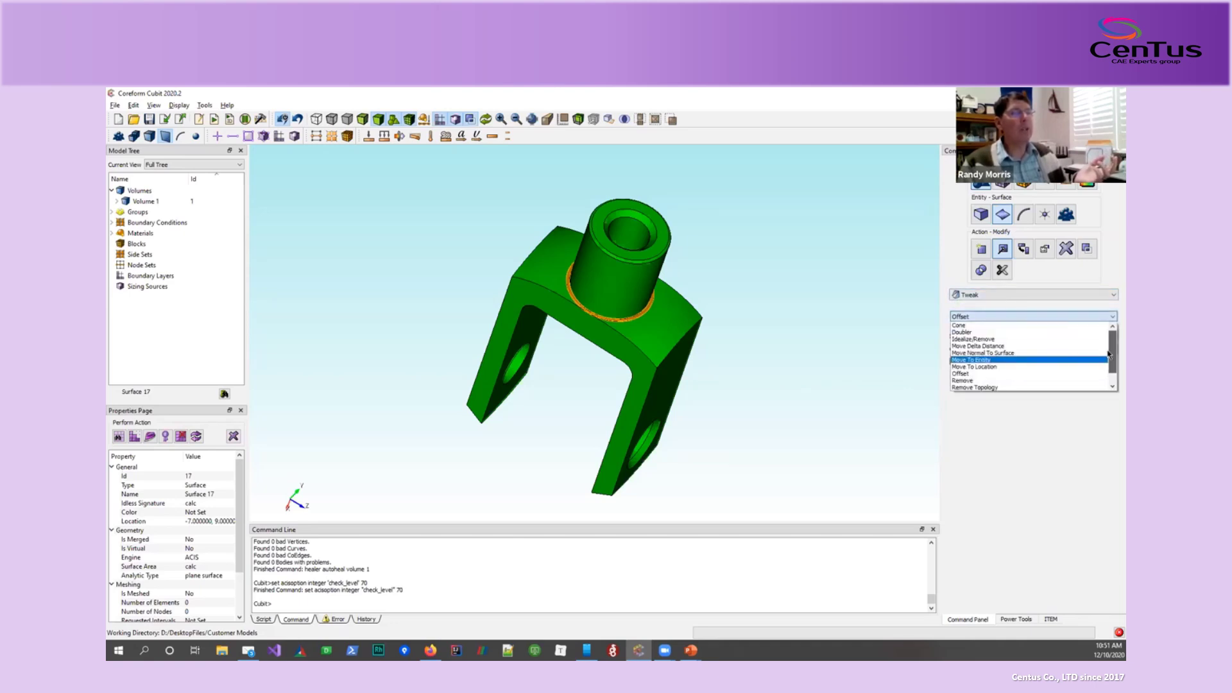
left_click(1112, 387)
left_click_drag(1110, 380, 1110, 379)
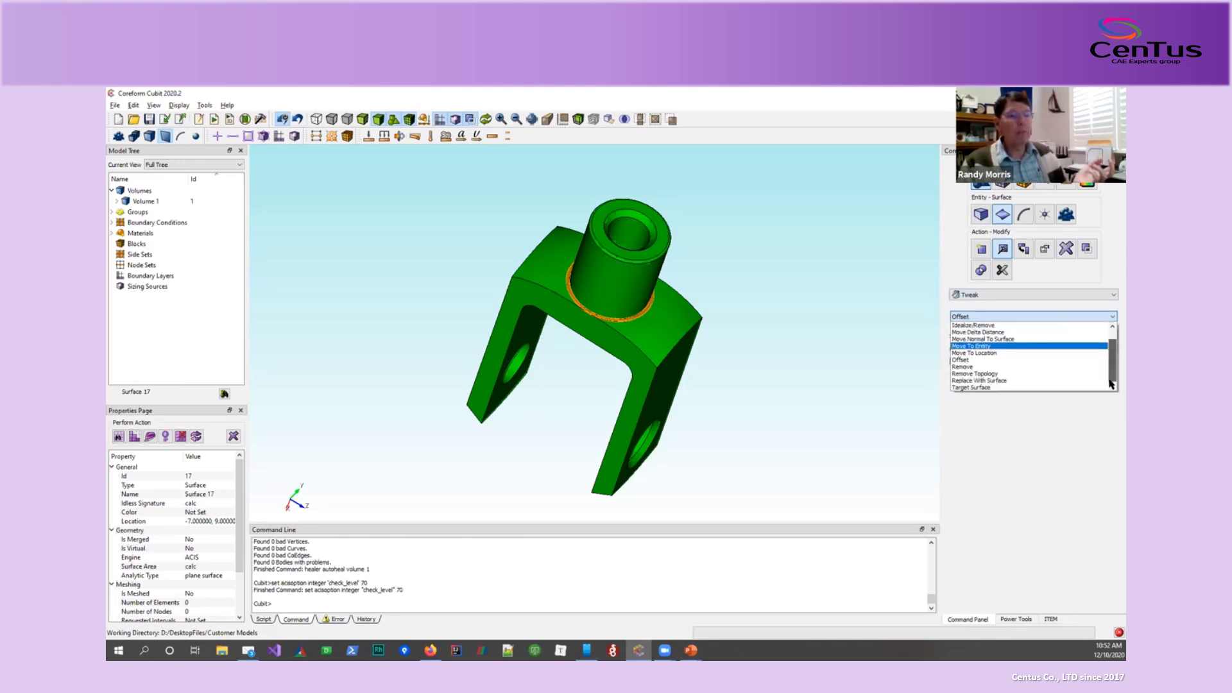
Remove narrow surface 17 at the base of the cylindrical boss using the suggested Remove Surface solution.
left_click(1050, 620)
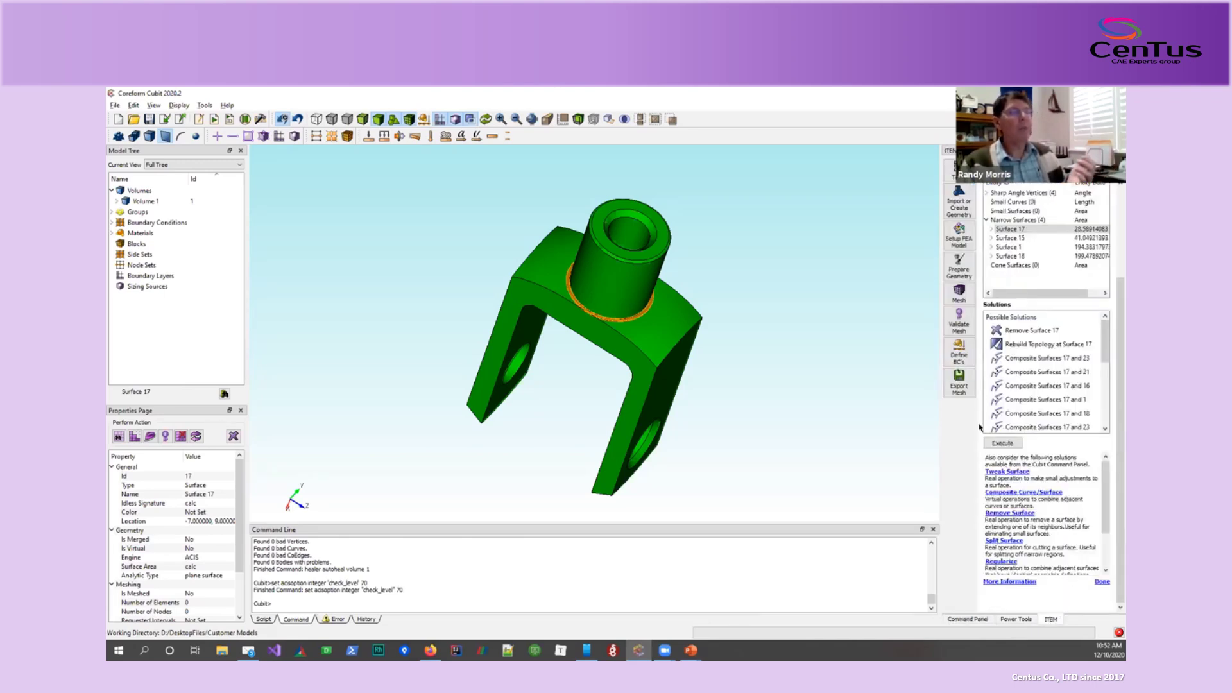
left_click(1019, 332)
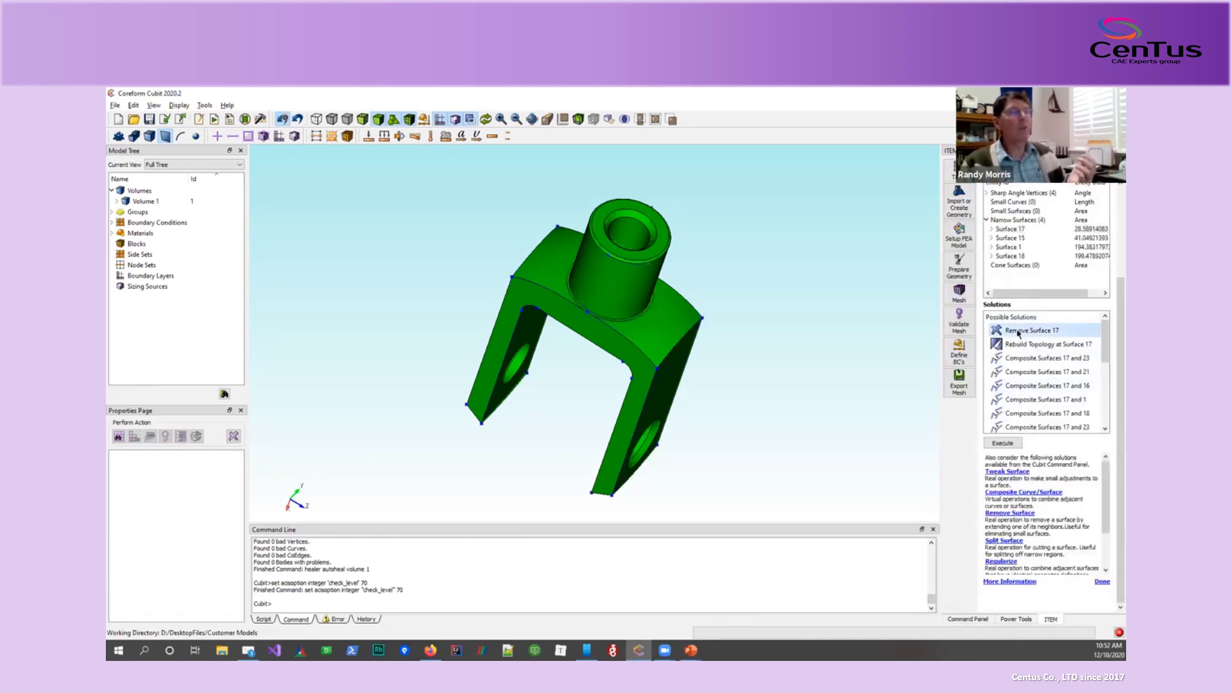
left_click(1006, 445)
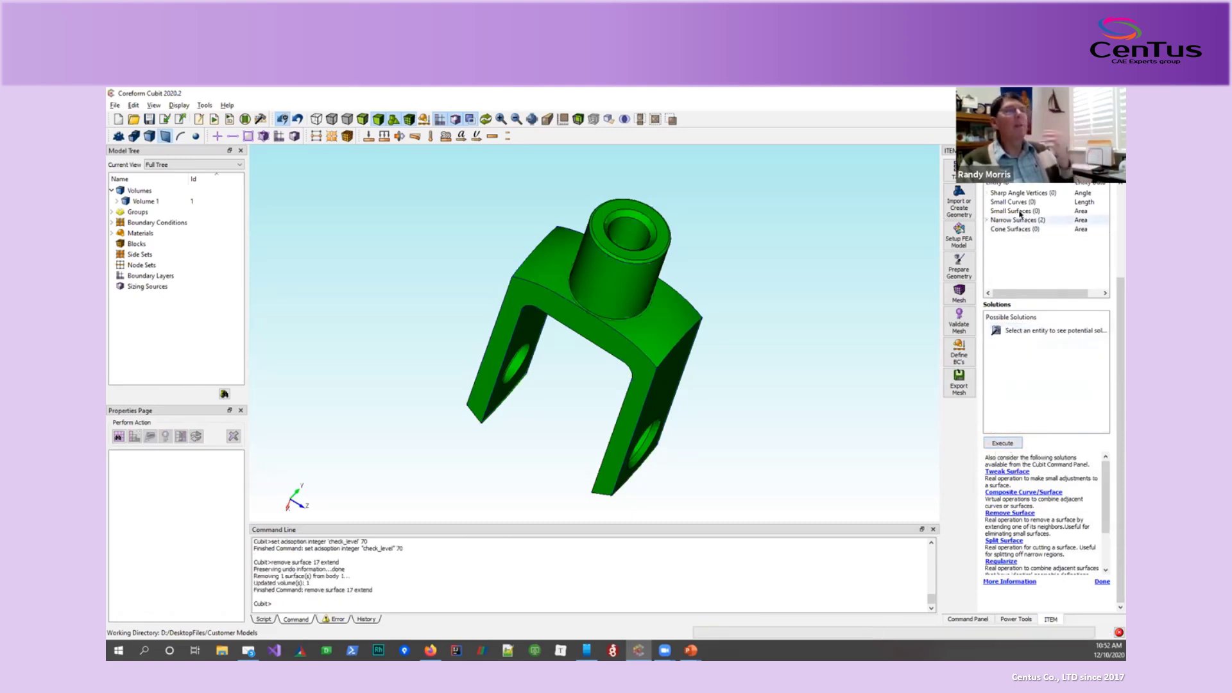
Remove narrow surface 15 around the boss's upper outer rim using the suggested Remove Surface solution.
left_click(988, 220)
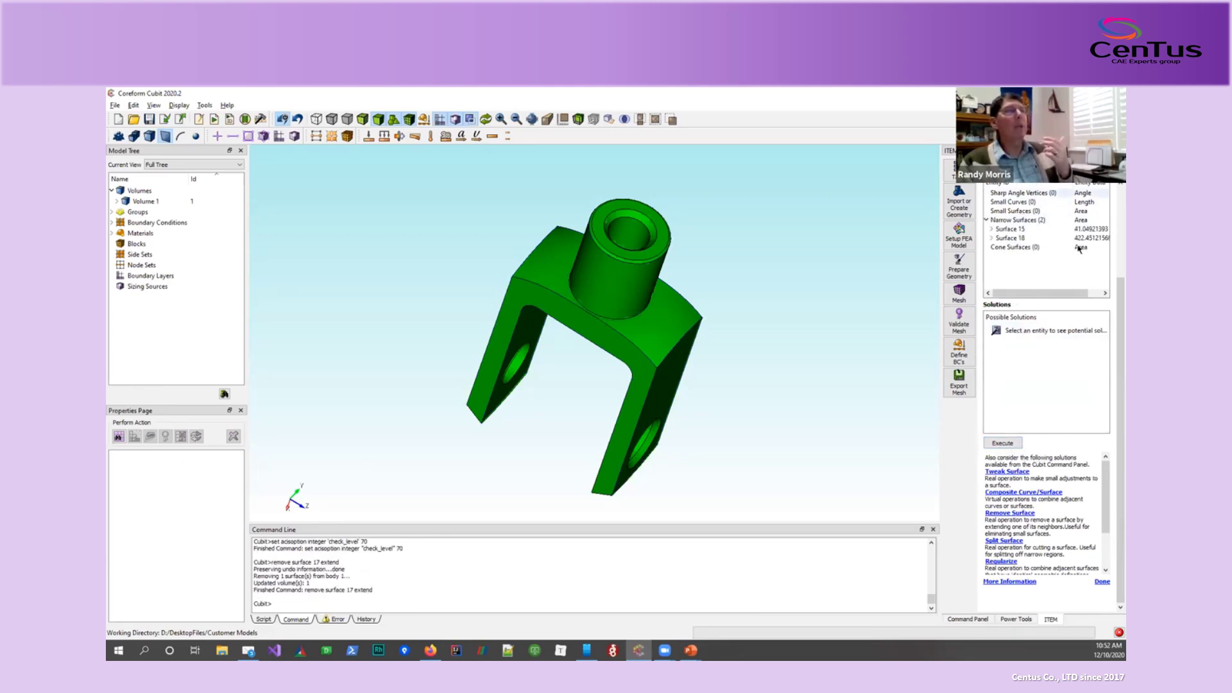
left_click(1017, 230)
left_click(1027, 330)
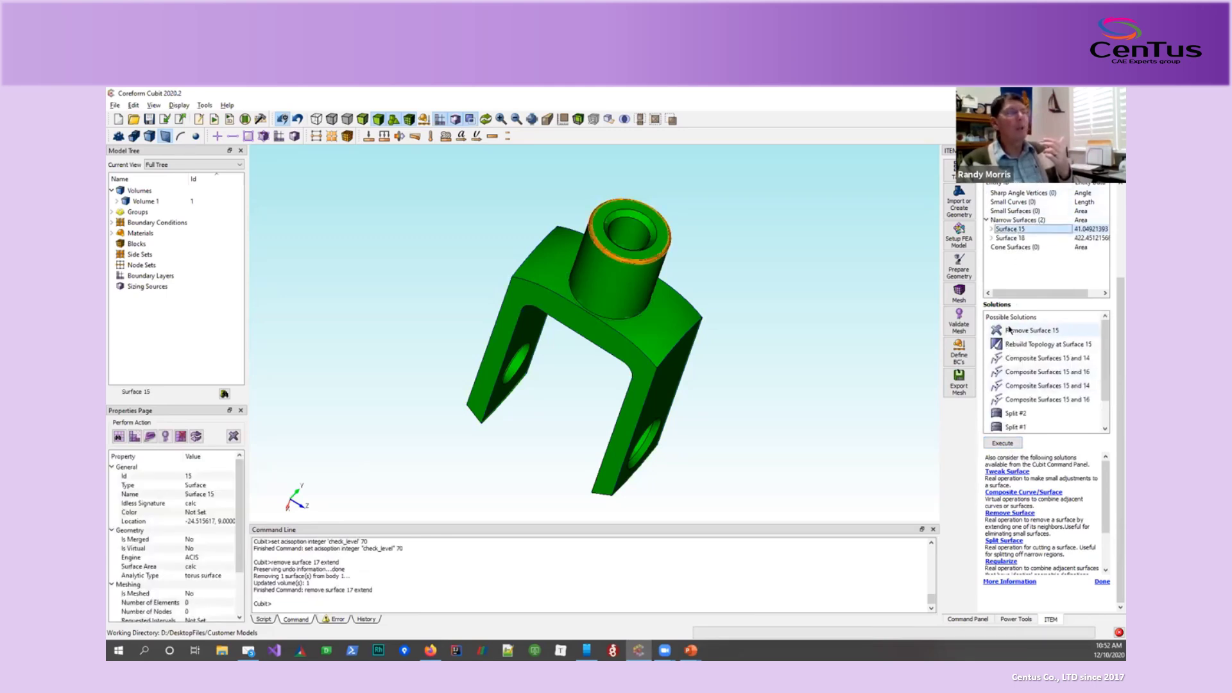
left_click(1015, 444)
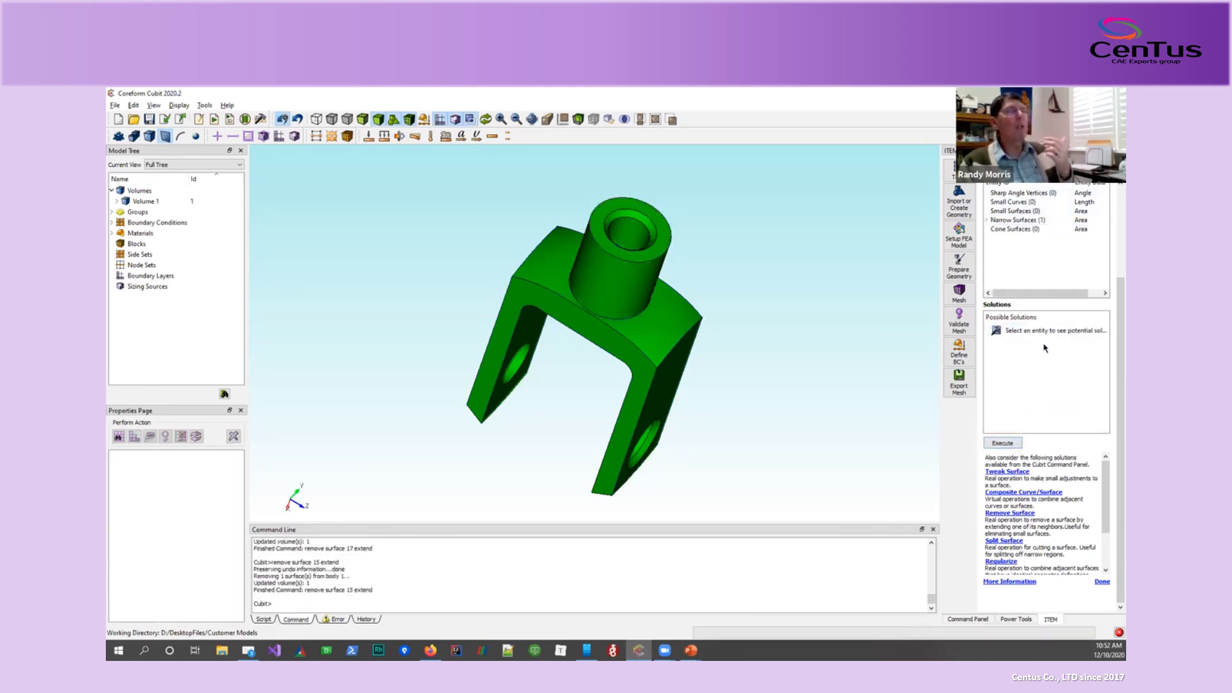
Mark the remaining narrow surface 18 as okay and complete the small features phase.
left_click(987, 221)
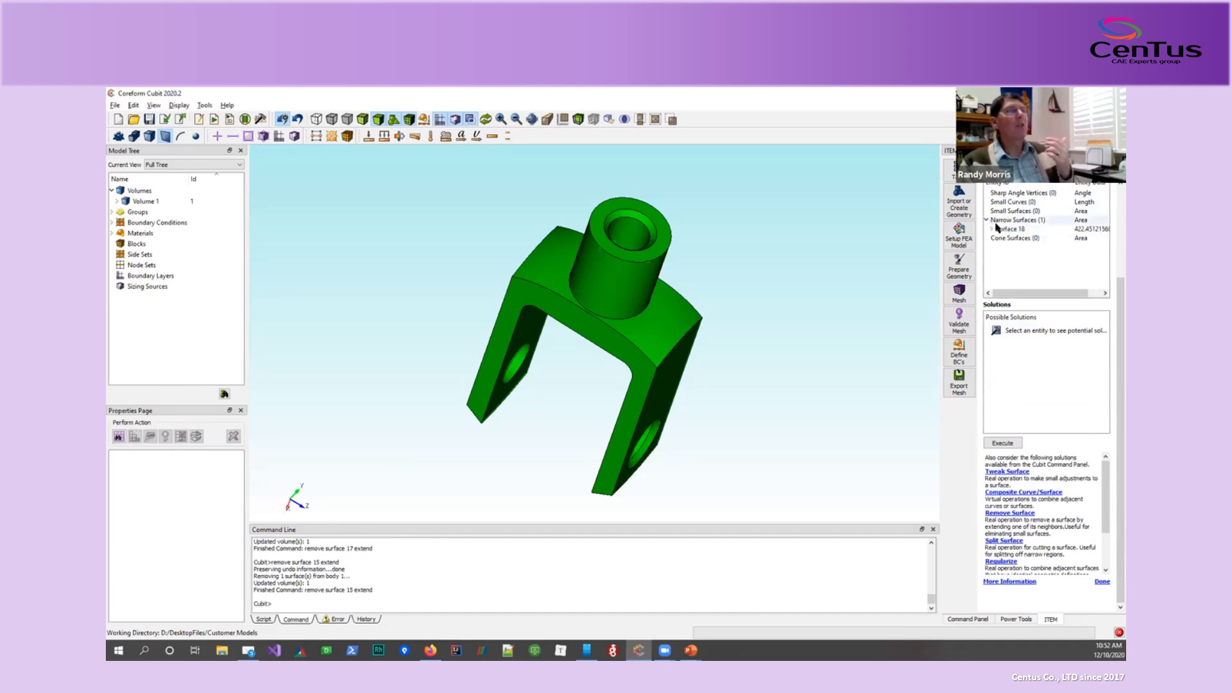
left_click(1011, 229)
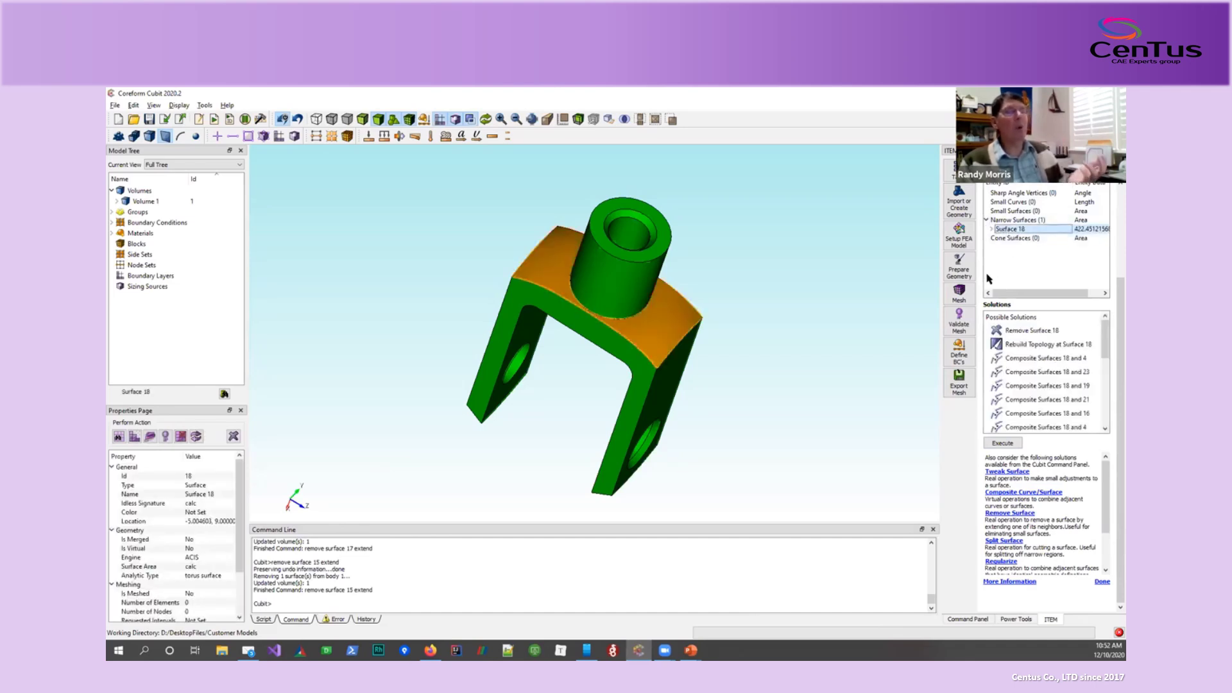
right_click(1006, 233)
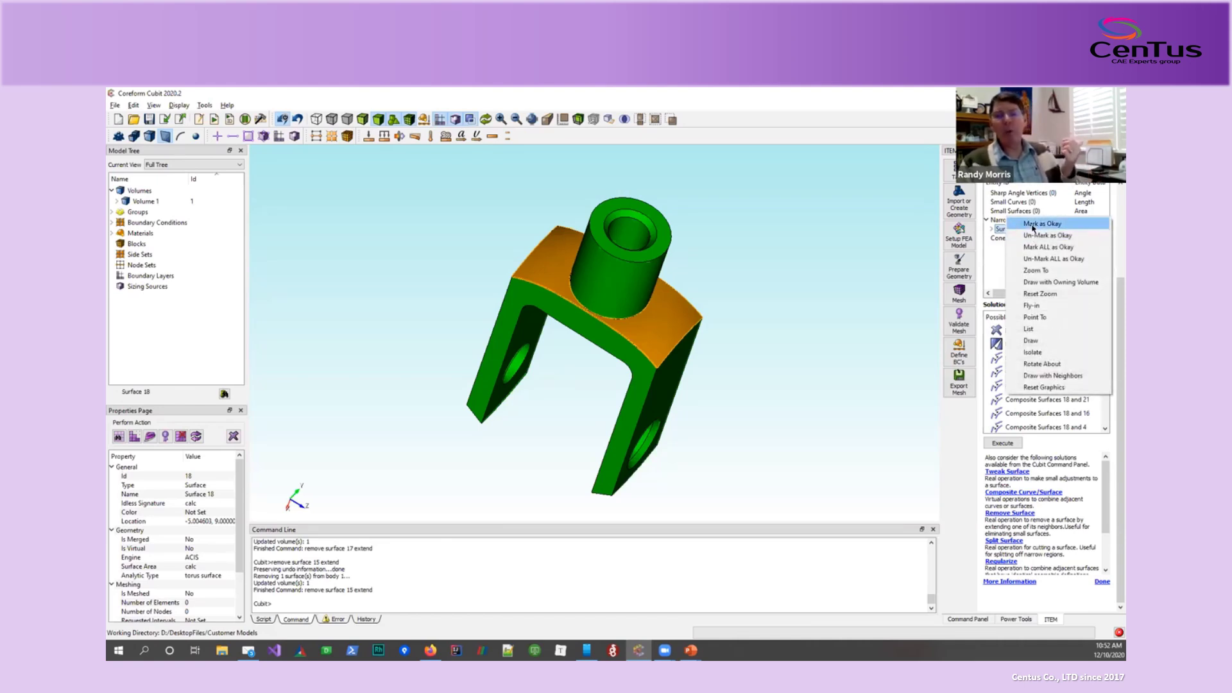
left_click(1033, 224)
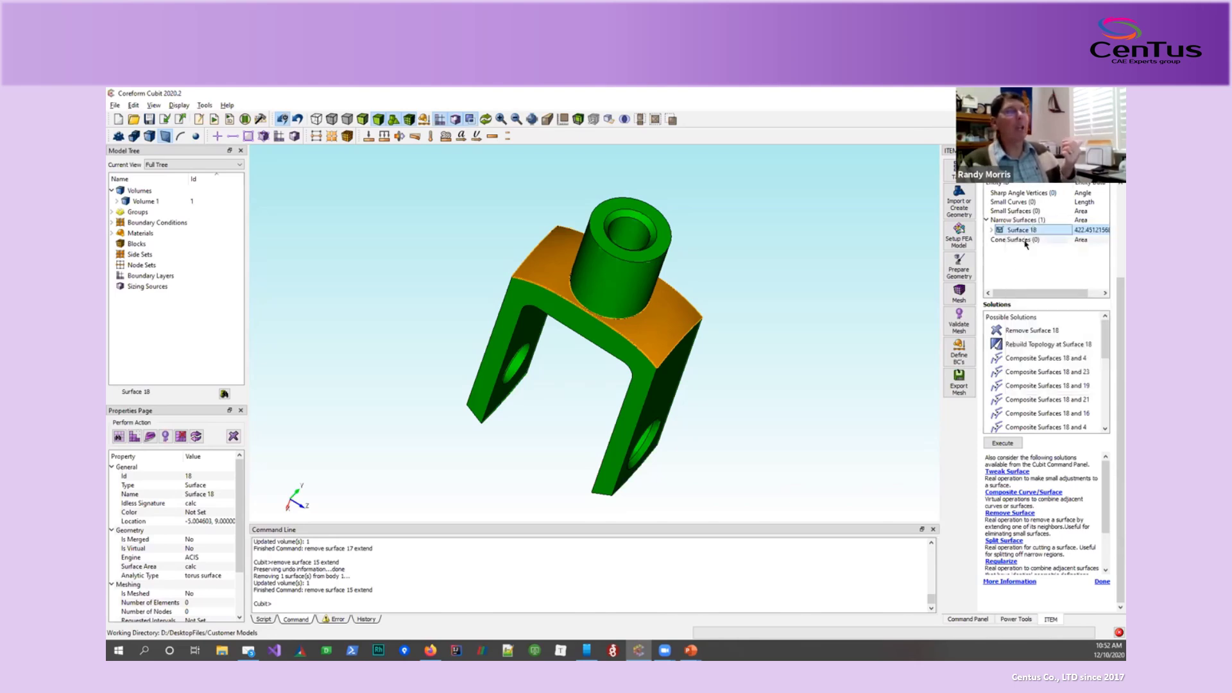
left_click(1102, 582)
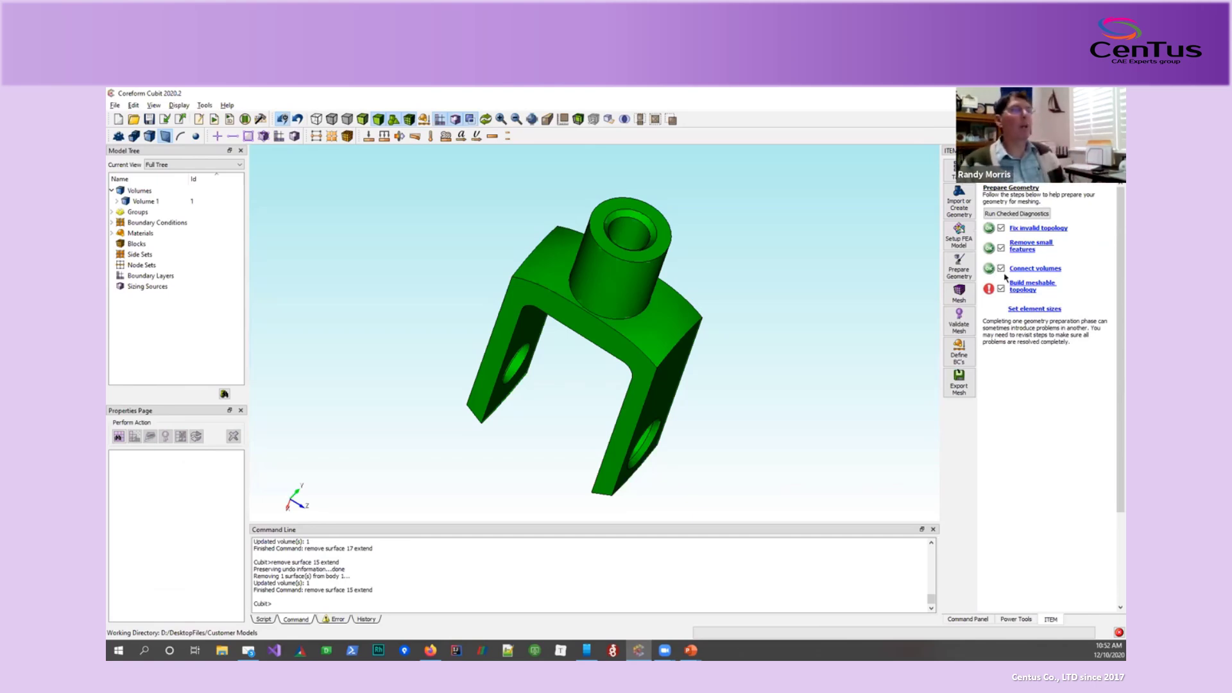
Check the model's meshability in the Build Meshable Topology phase and inspect the volume that is not meshable.
left_click(1027, 289)
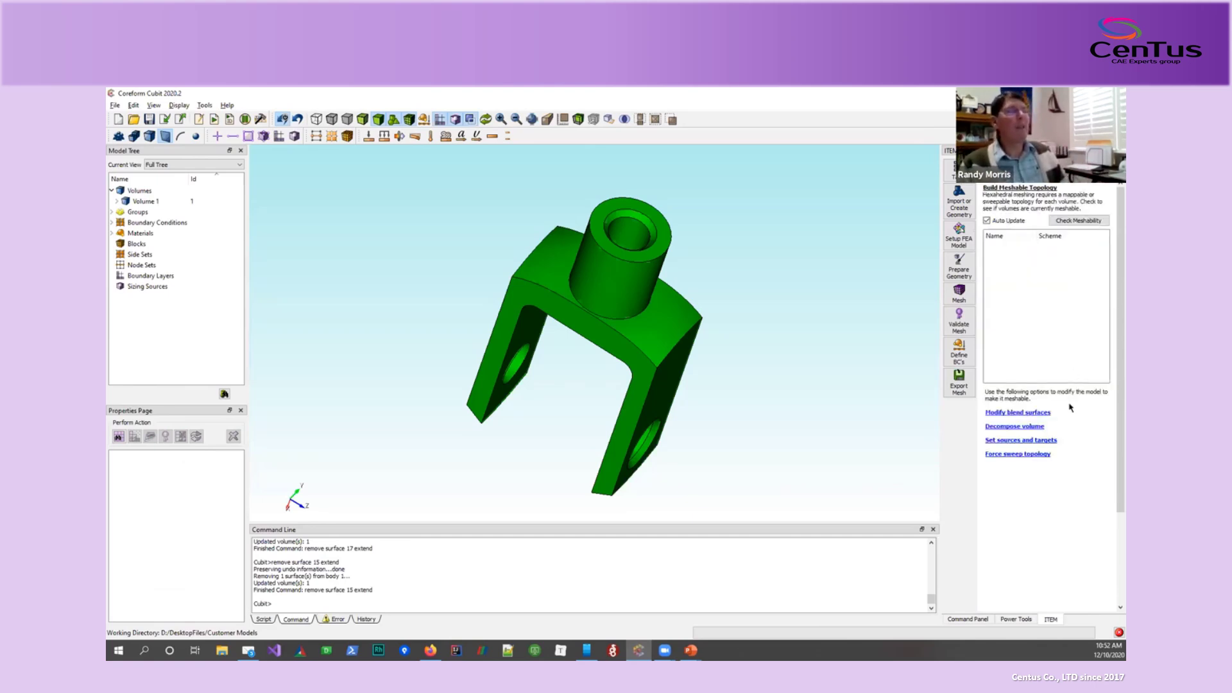
left_click(1067, 221)
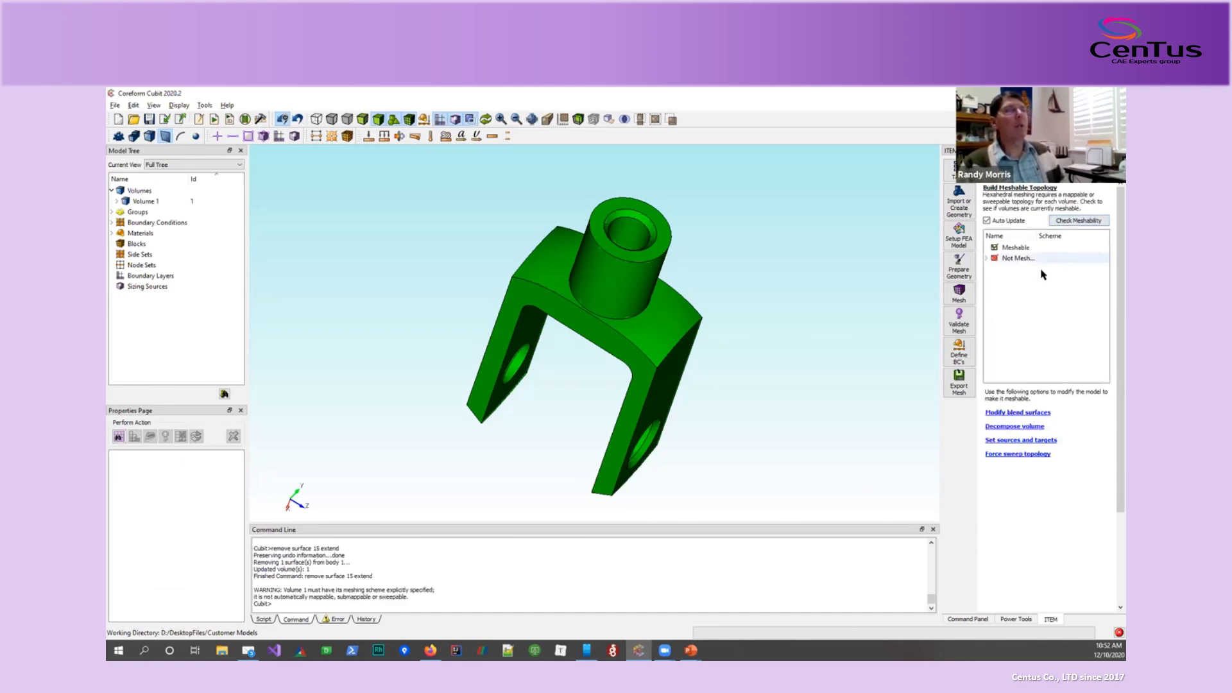
left_click(988, 258)
left_click(1006, 268)
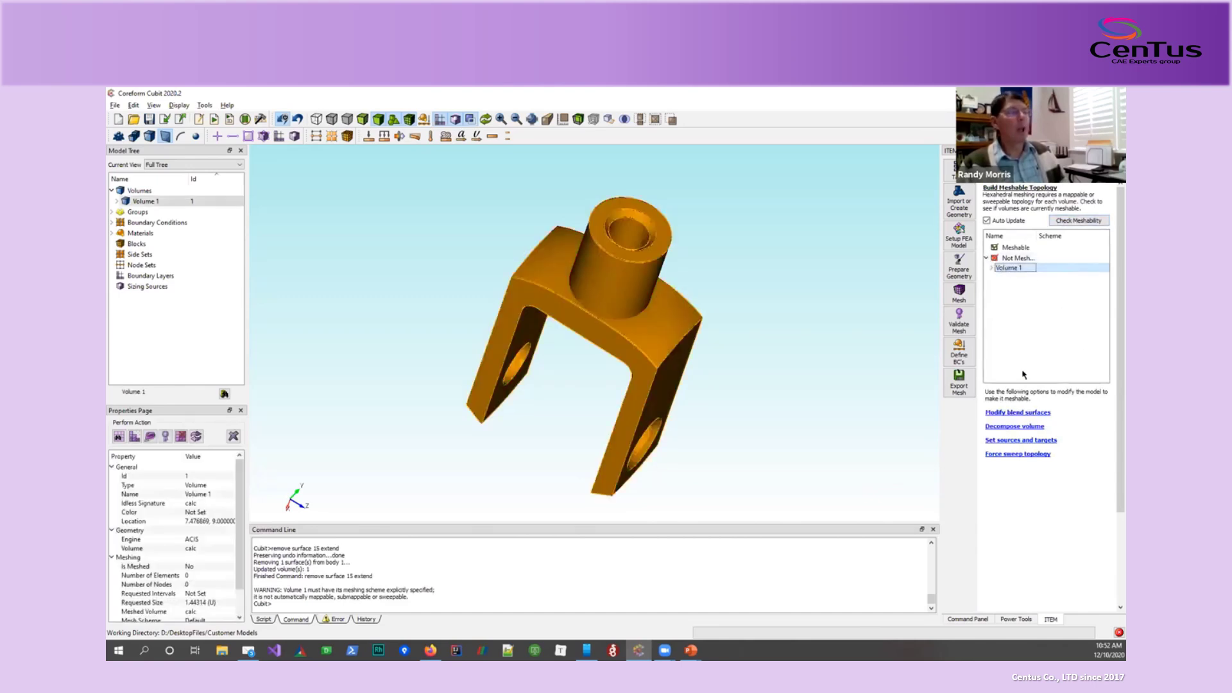
Bring up the suggested webcut solutions for decomposing Volume 1.
left_click(1025, 427)
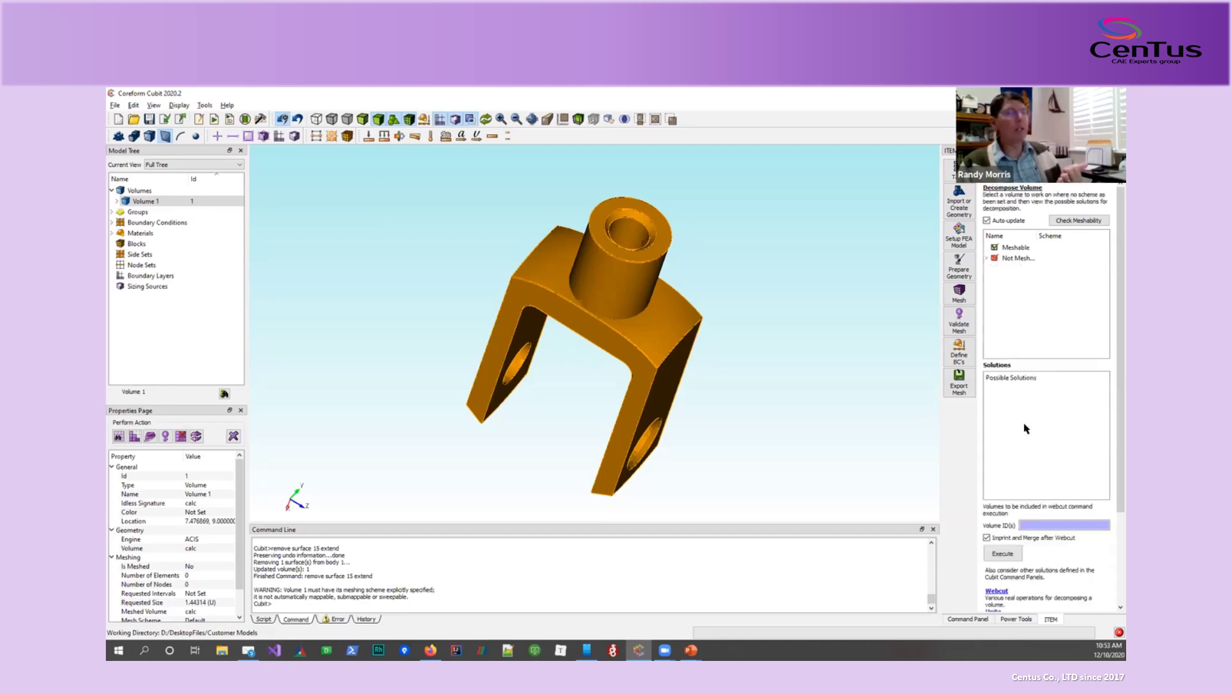
left_click(988, 258)
left_click(1007, 267)
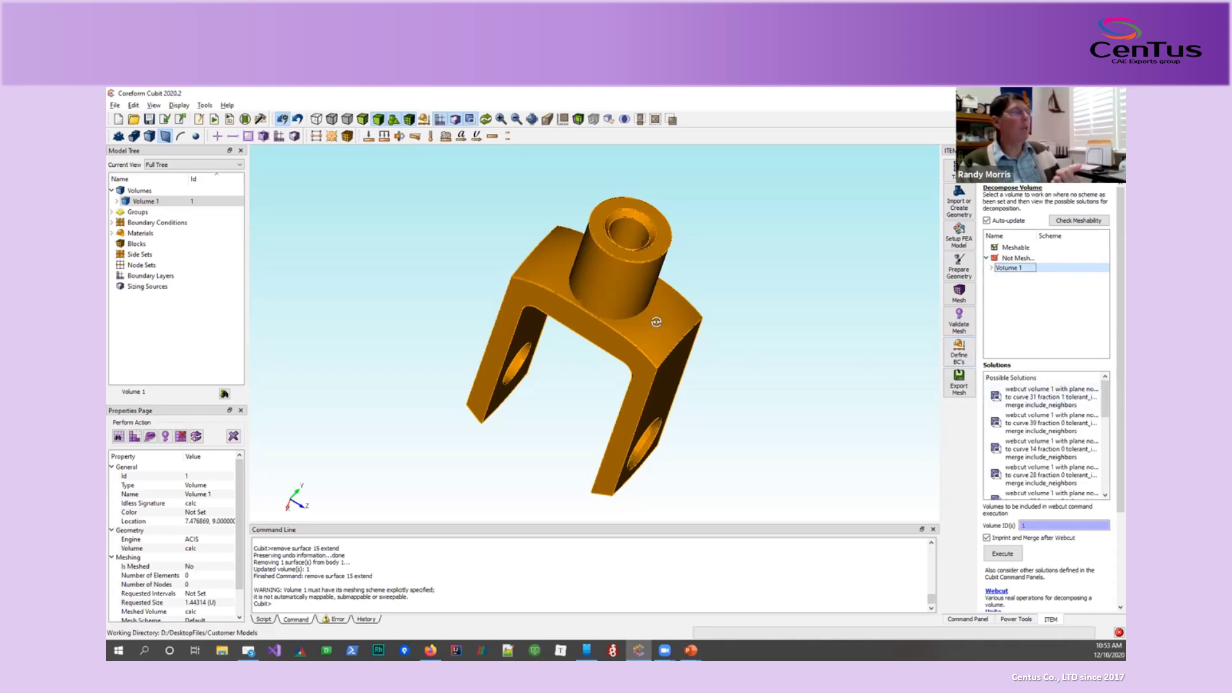
left_click_drag(667, 326, 695, 283)
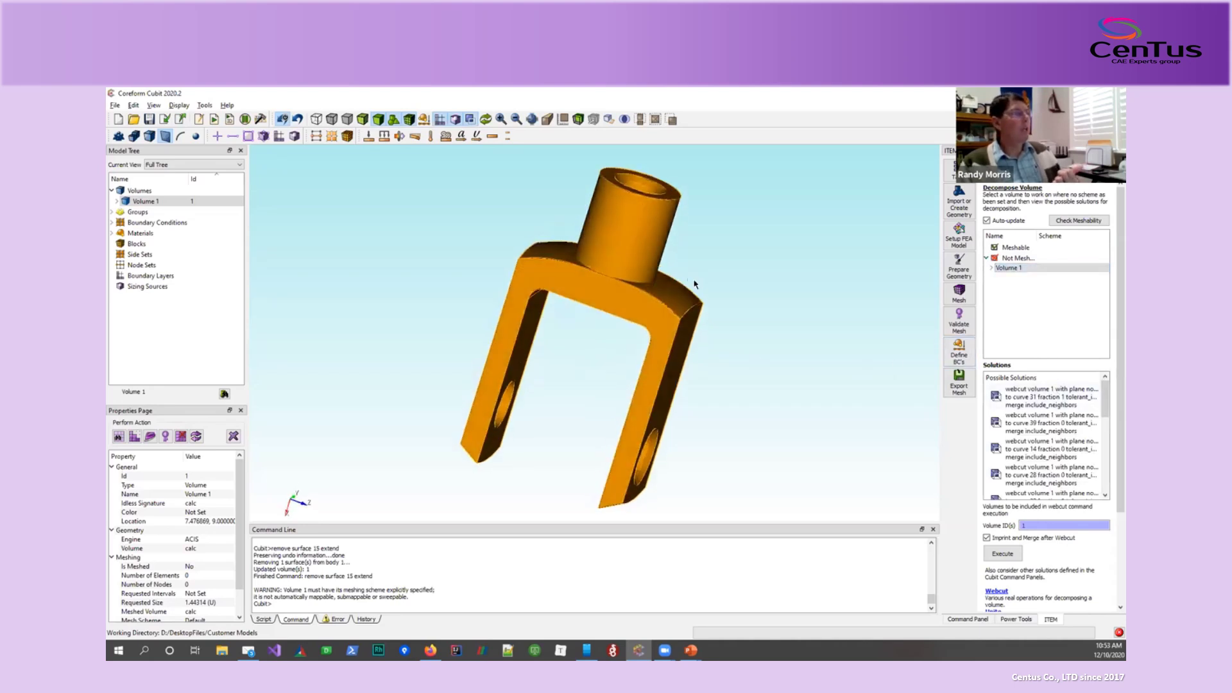
Preview the suggested webcut planes for Volume 1 one after another and compare where each would cut the knuckle.
left_click(1041, 398)
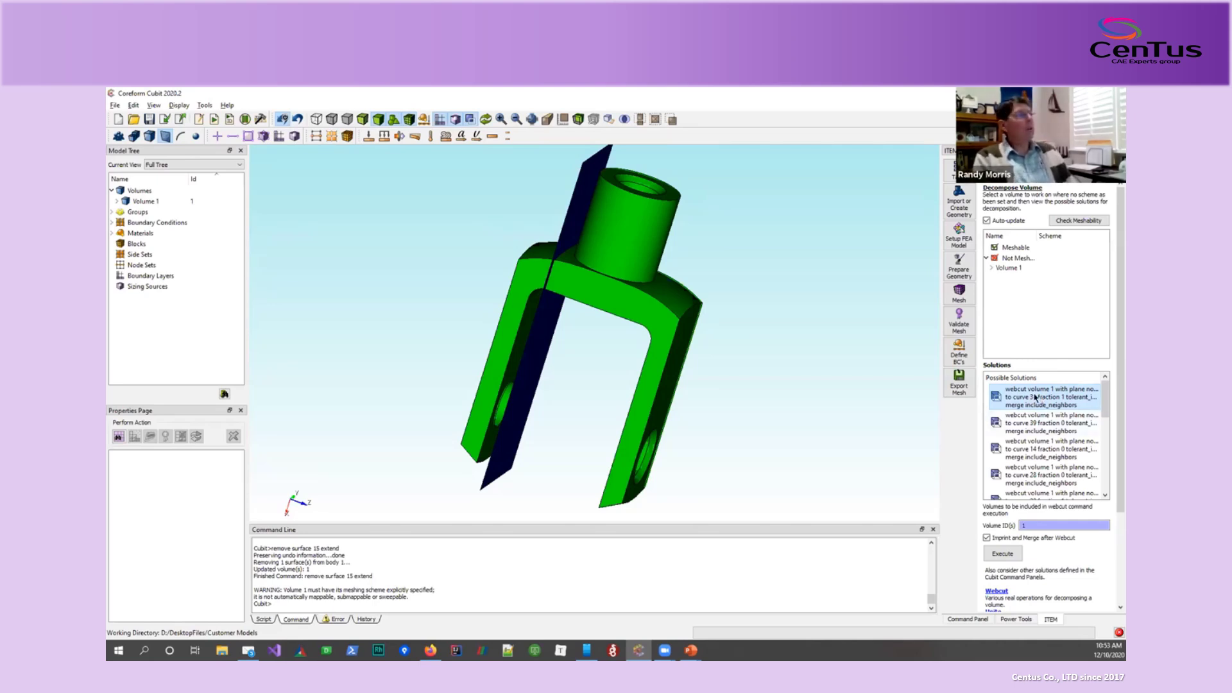
key("Down")
key("Down")
key("Down")
key("Down")
key("Down")
key("Down")
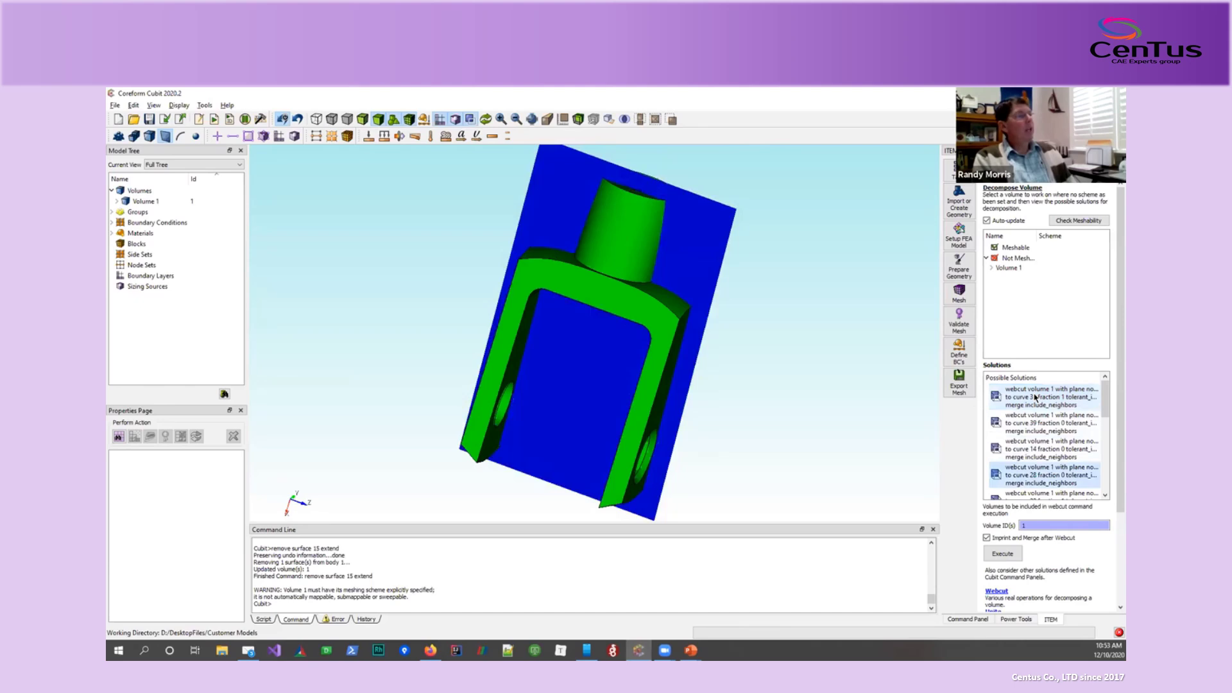
key("Down")
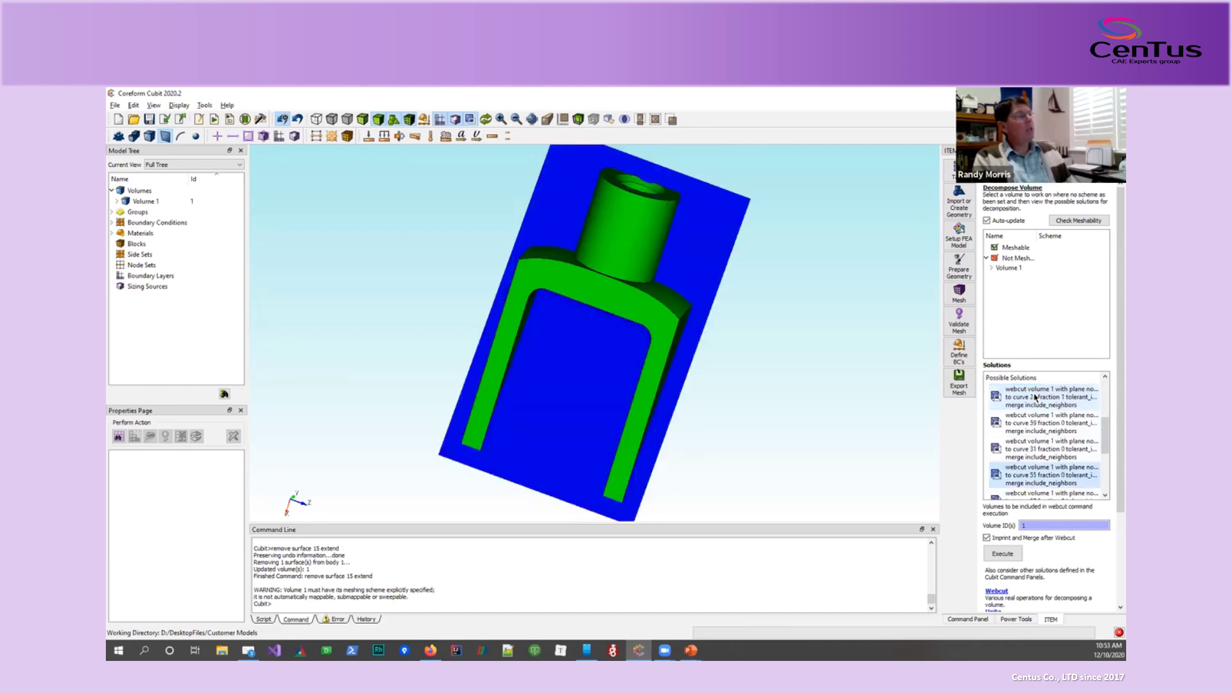
key("Up")
key("Up")
key("Down")
key("Up")
key("Up")
key("Up")
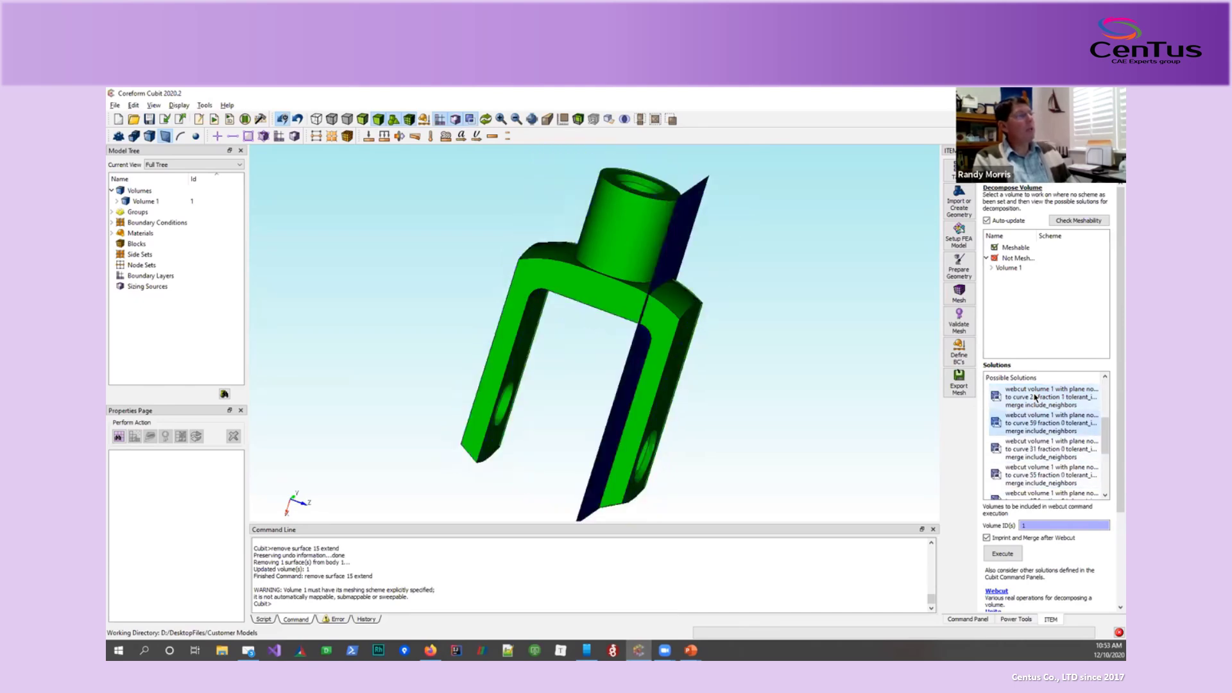
key("Down")
key("Down")
key("Up")
key("Up")
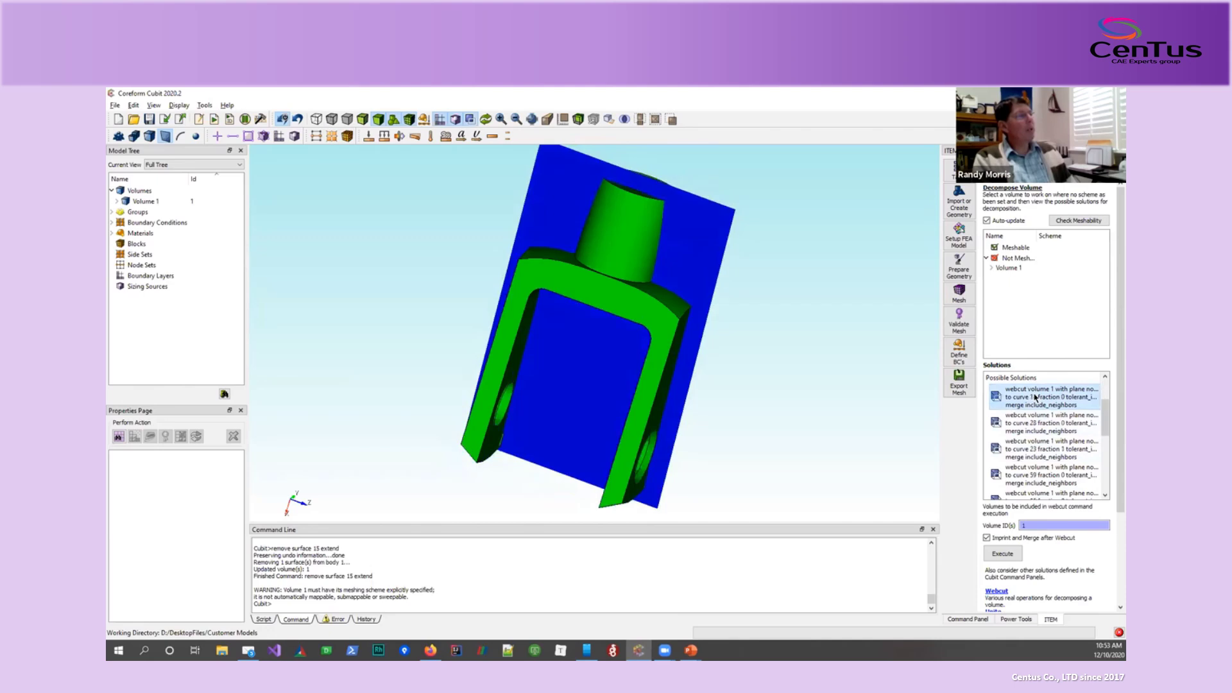
key("Down")
key("Down")
key("Down")
key("Down")
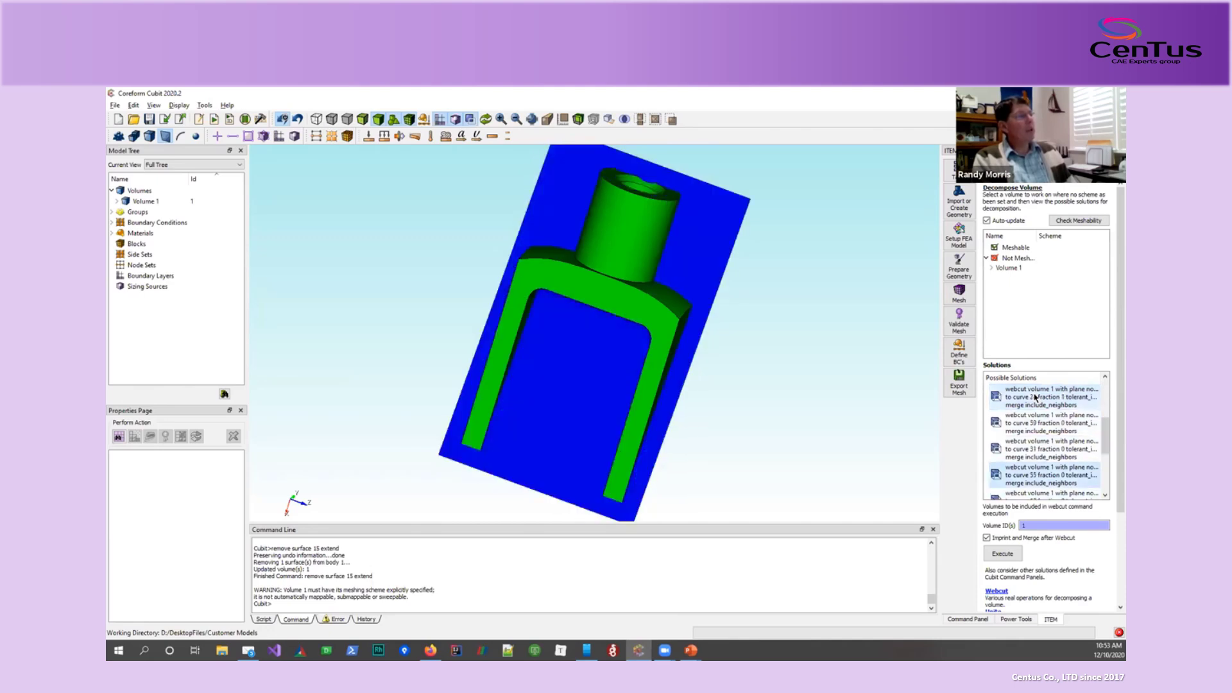
key("Up")
key("Up")
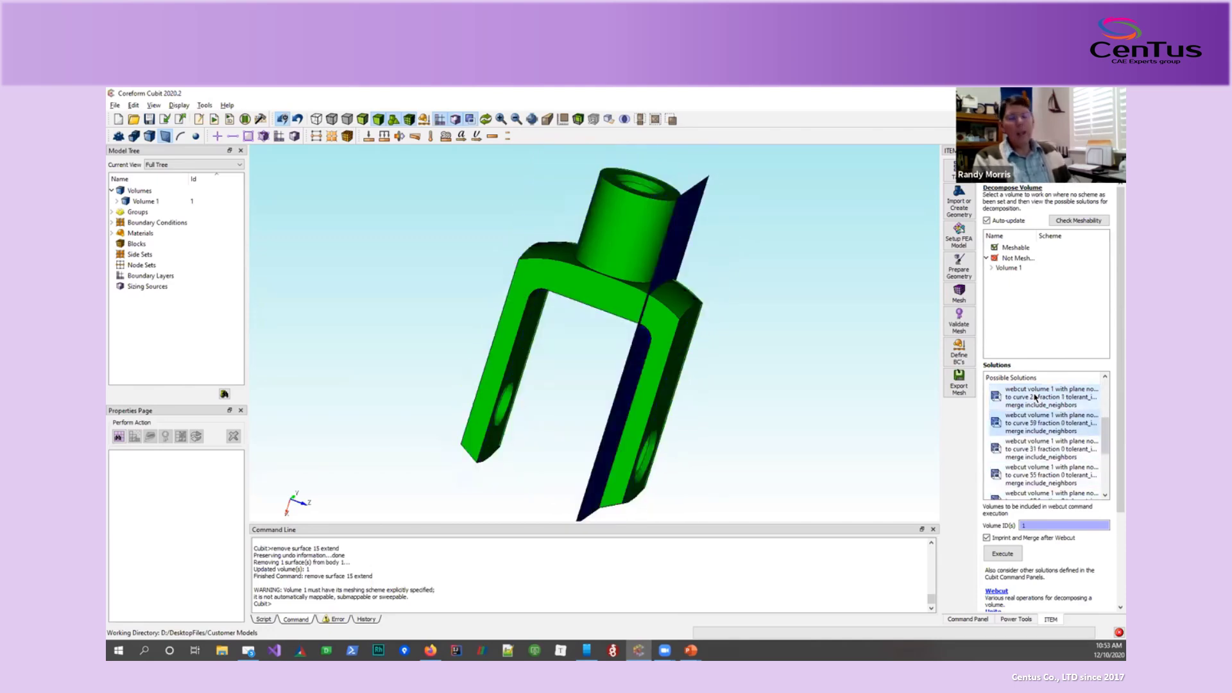
key("Up")
key("Up")
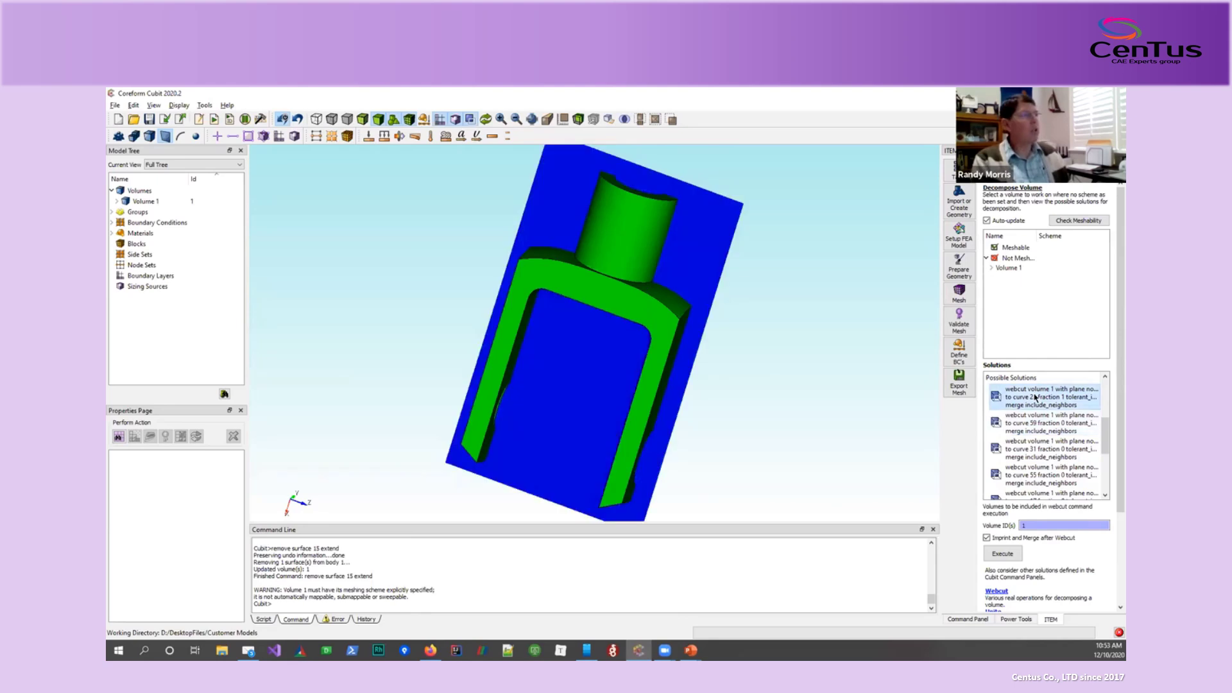
key("Up")
key("Up")
key("Up")
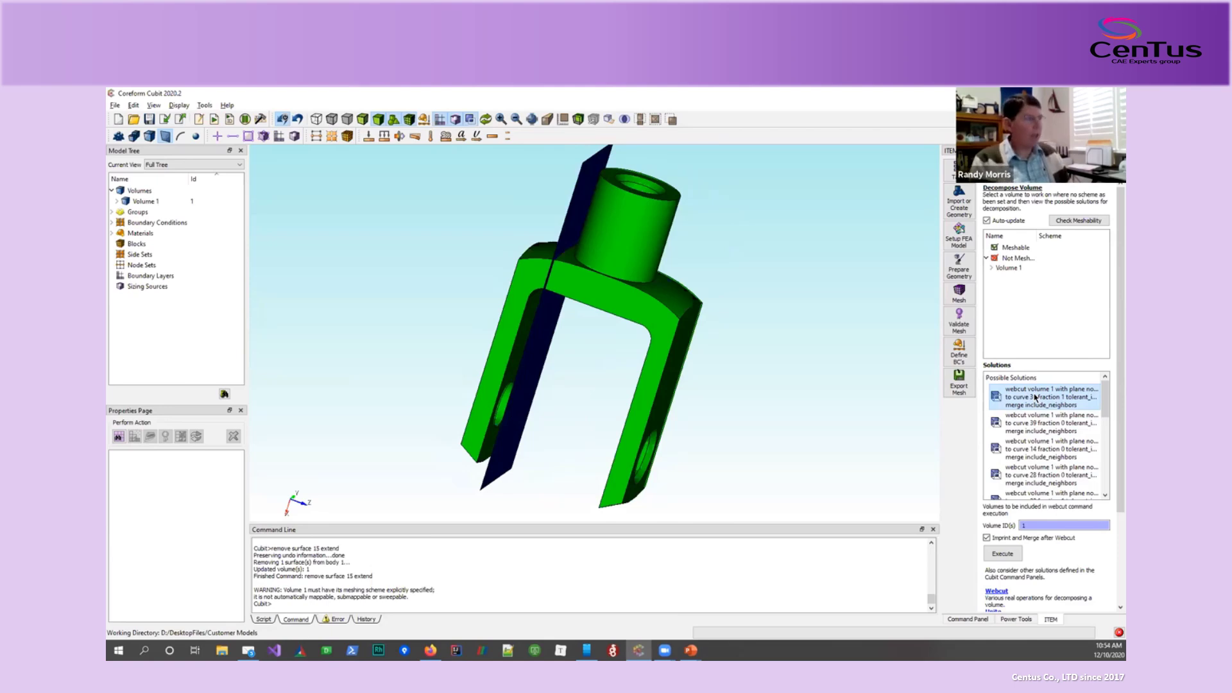
Webcut Volume 1 with the suggested plane normal to curve 31 at fraction 0, separating both legs from the knuckle body.
key("Down")
key("Down")
key("Down")
key("Down")
key("Down")
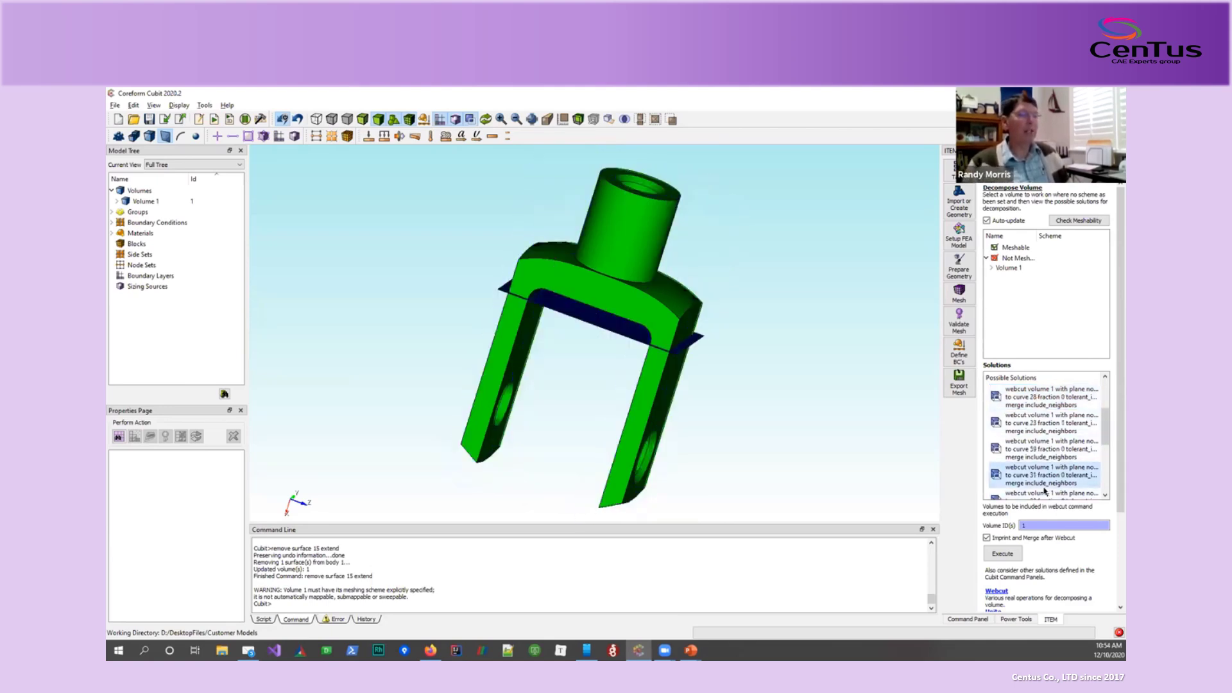
right_click(1040, 474)
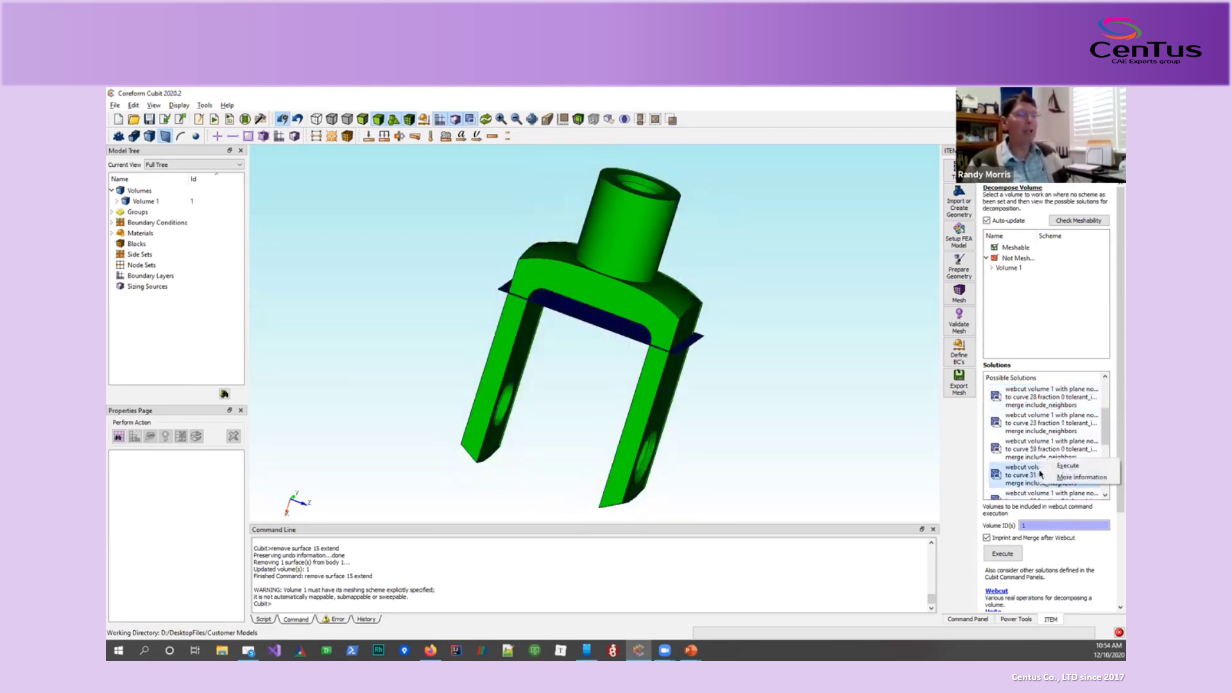
left_click(1002, 554)
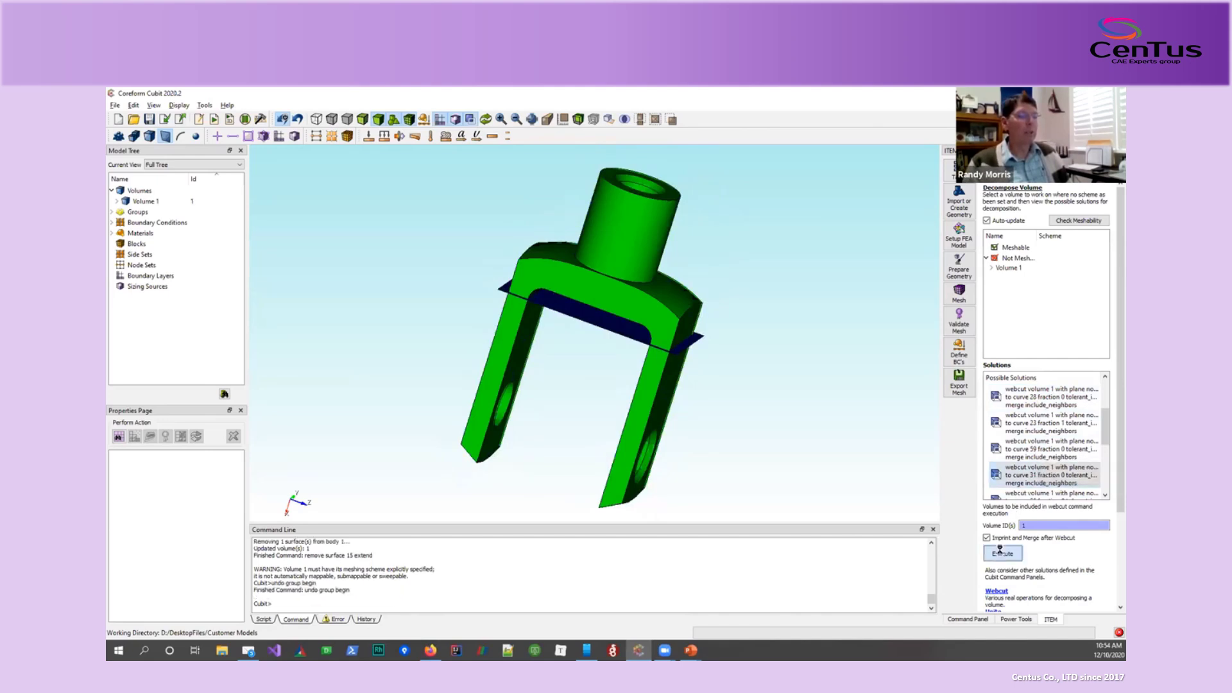
Inspect the volumes classed as meshable and highlight the separated legs in the model.
left_click(987, 247)
left_click(1009, 257)
left_click(1009, 266)
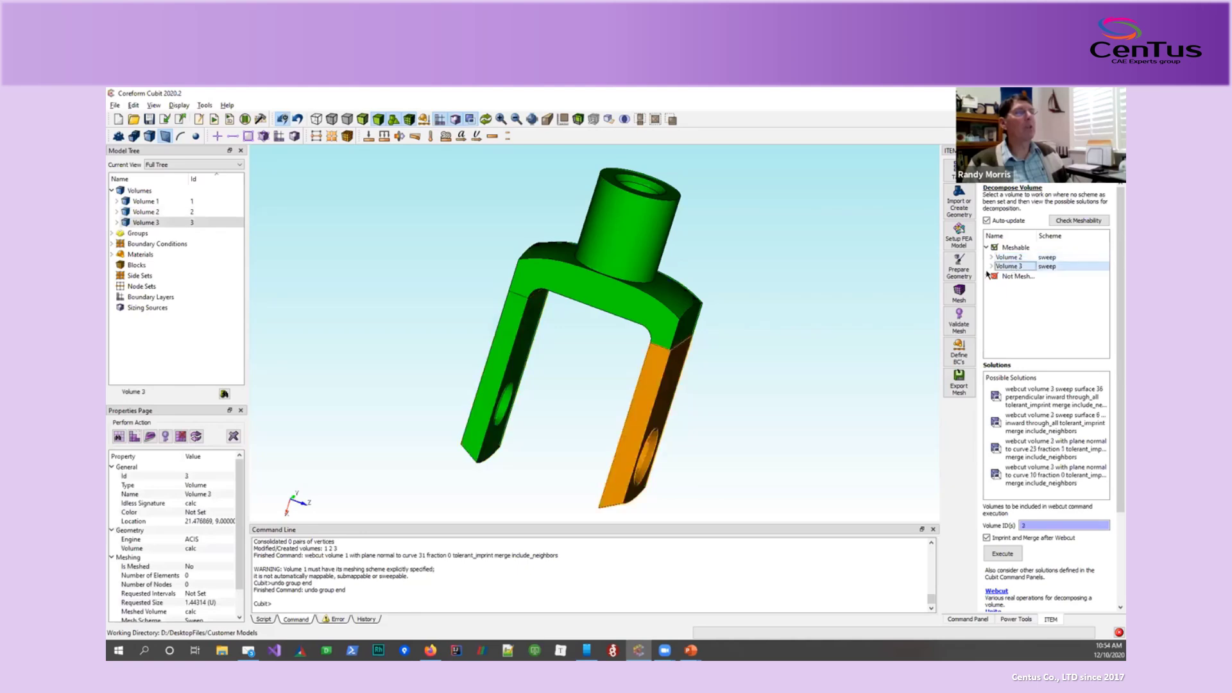
Webcut the non-meshable Volume 1 with the suggested plane normal to curve 31 at fraction 1, splitting off one shoulder.
left_click(987, 276)
left_click(1008, 285)
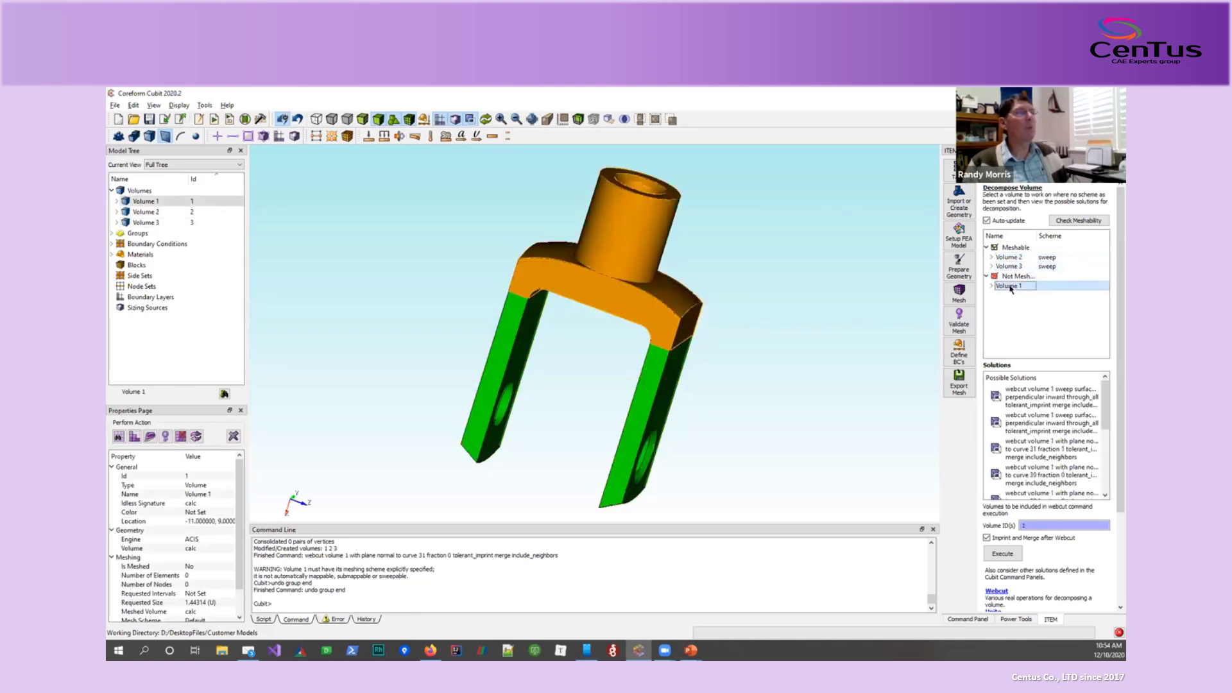
left_click(1034, 394)
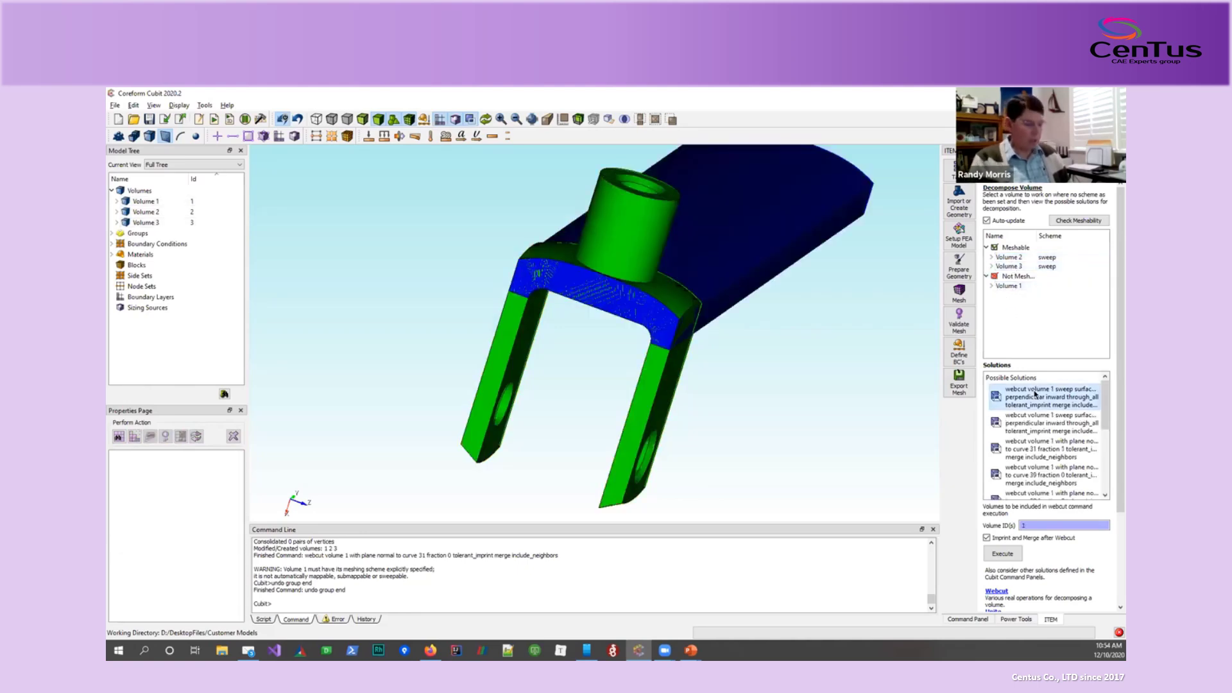
key("Down")
key("Down")
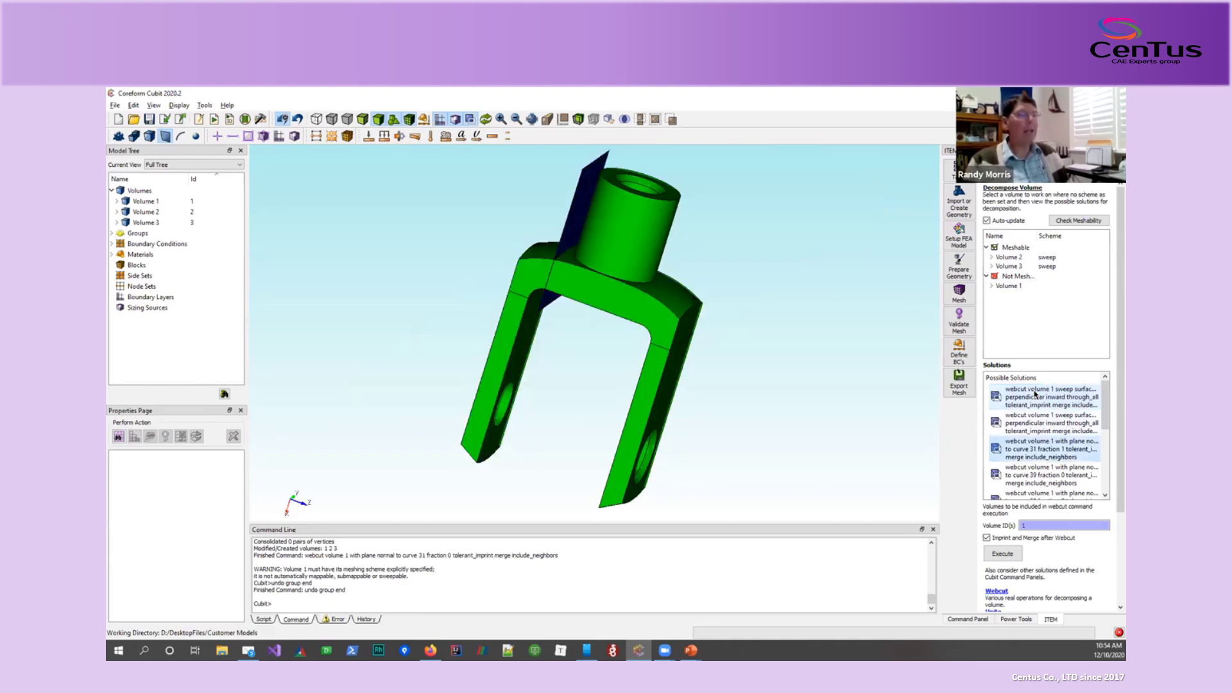
left_click(1005, 553)
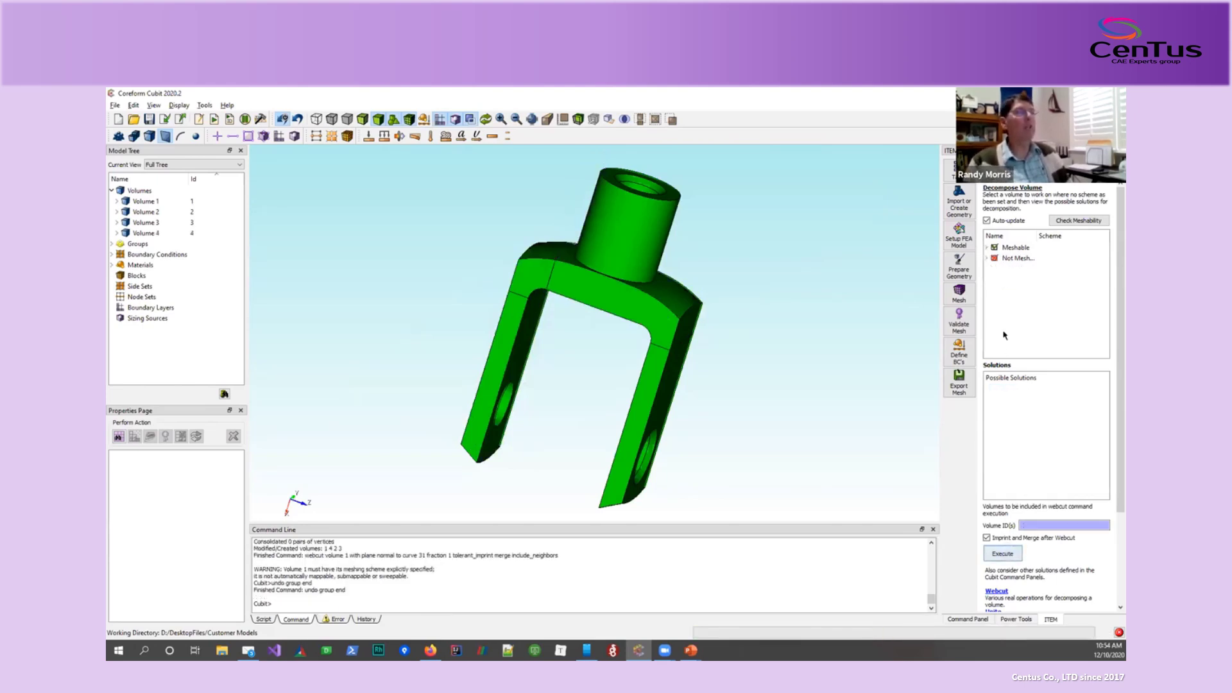
Webcut the remaining non-meshable Volume 1 with the suggested plane normal to curve 60 at fraction 1, splitting off the opposite shoulder.
left_click(986, 247)
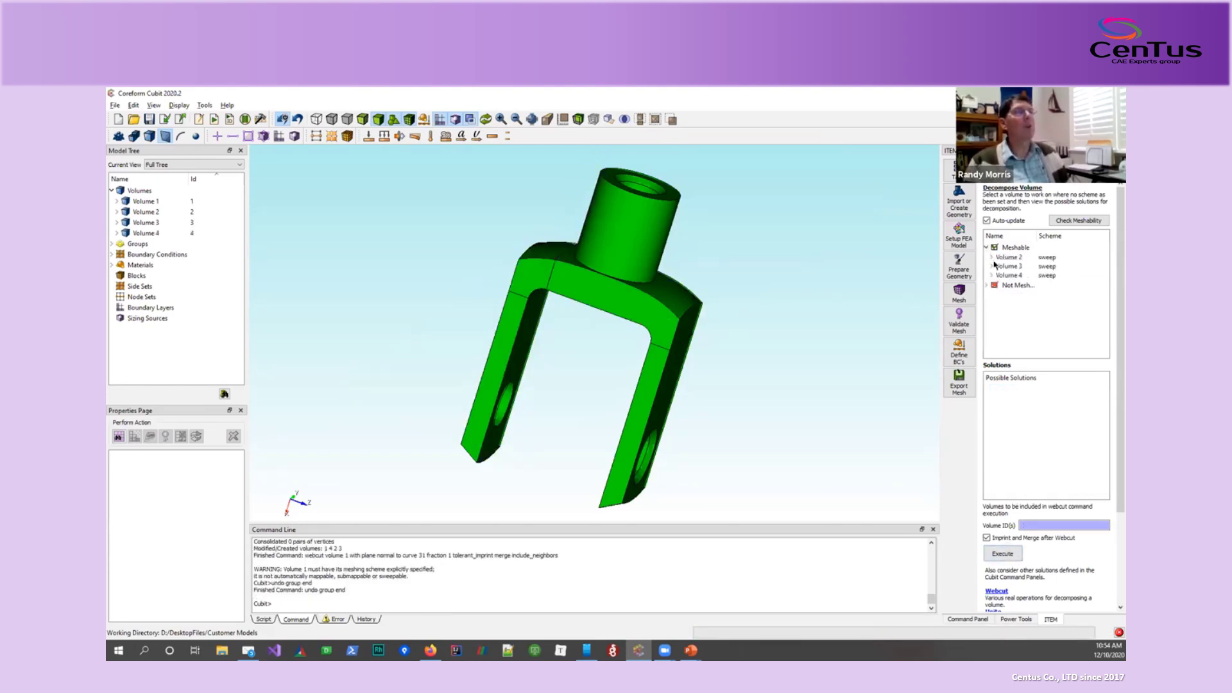
left_click(987, 285)
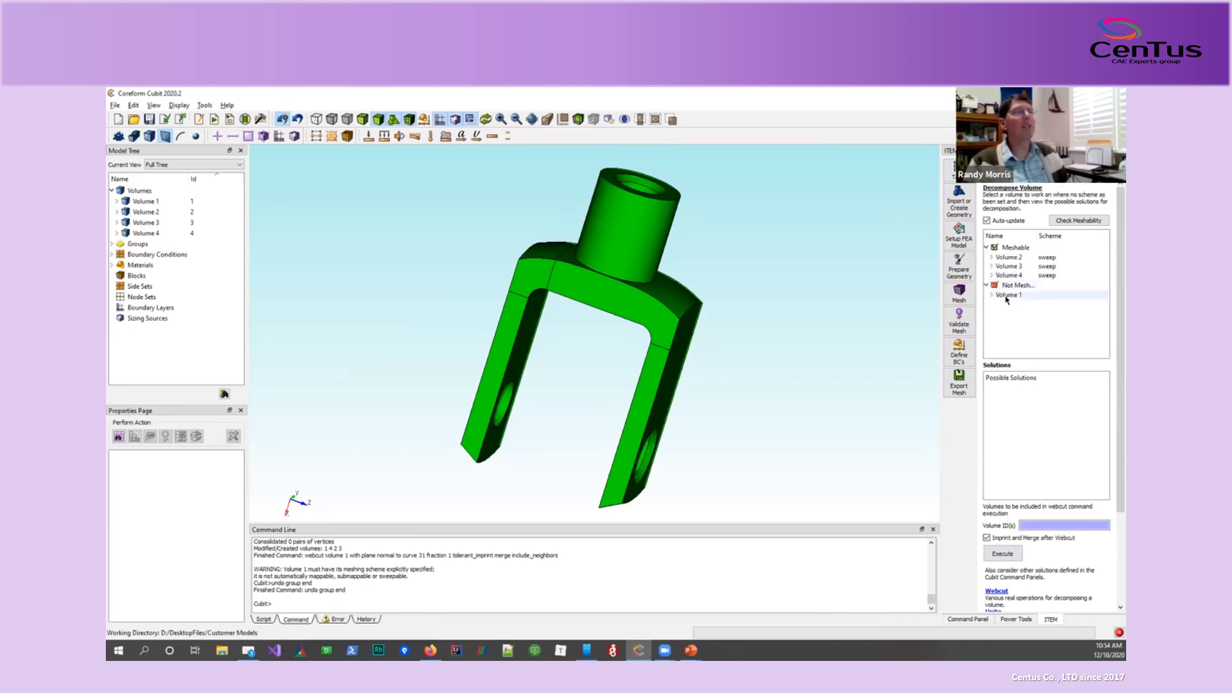
left_click(1009, 295)
left_click(1065, 396)
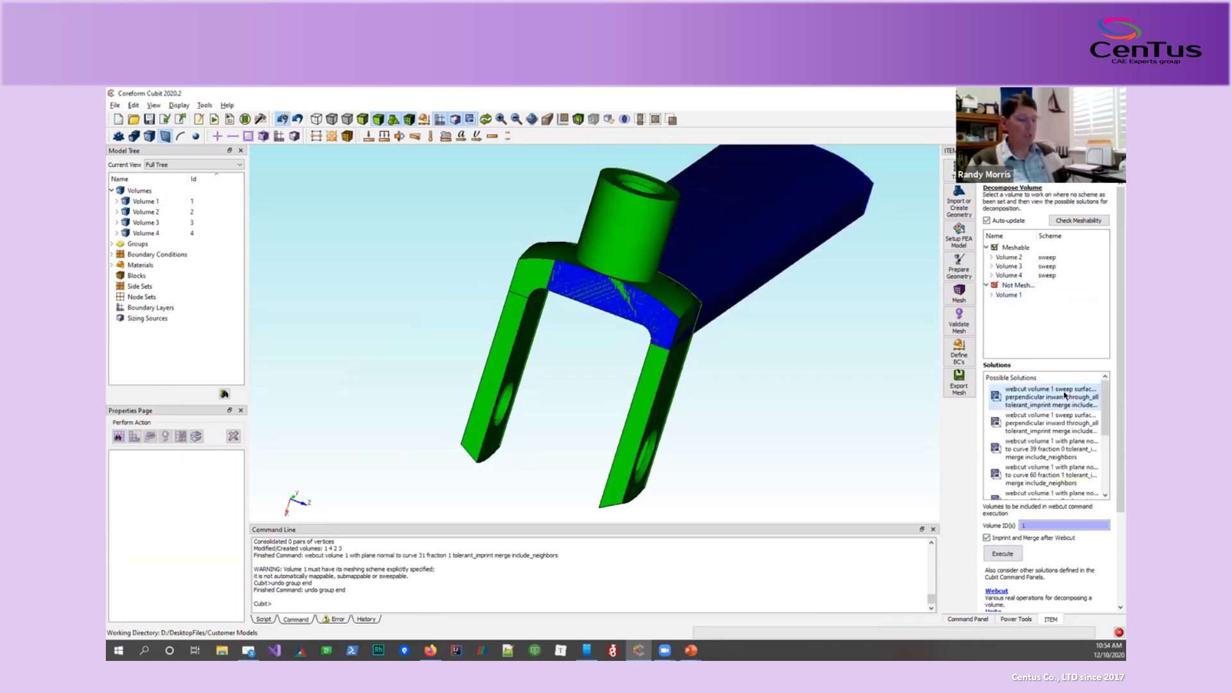
key("Down")
key("Down")
key("Down")
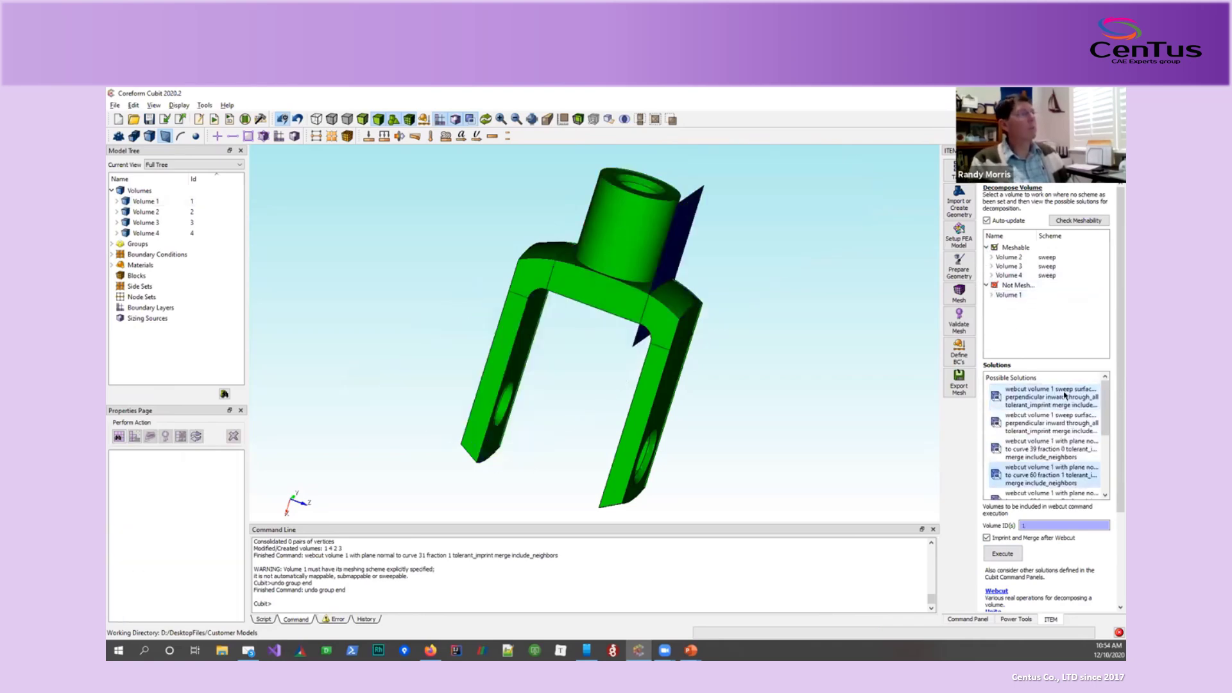
left_click(1005, 554)
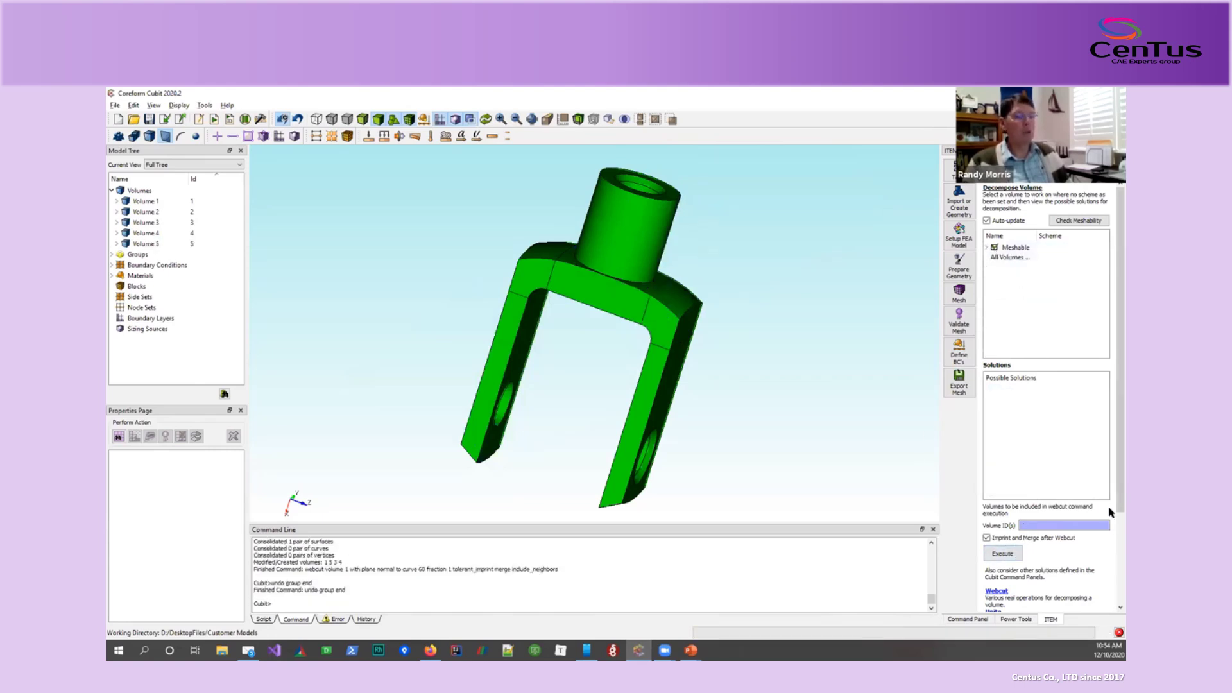
Complete the volume decomposition, the Build Meshable Topology phase and the whole Prepare Geometry stage.
scroll(1110, 496, "down", 5)
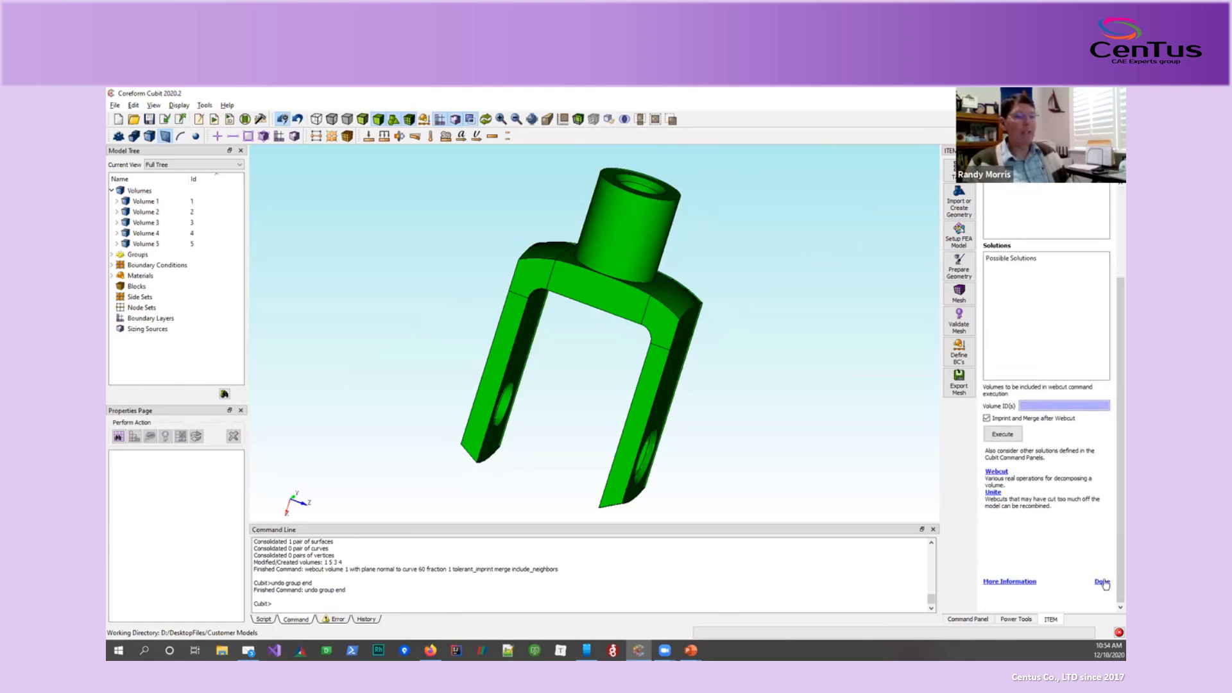
left_click(1103, 584)
scroll(1111, 503, "down", 4)
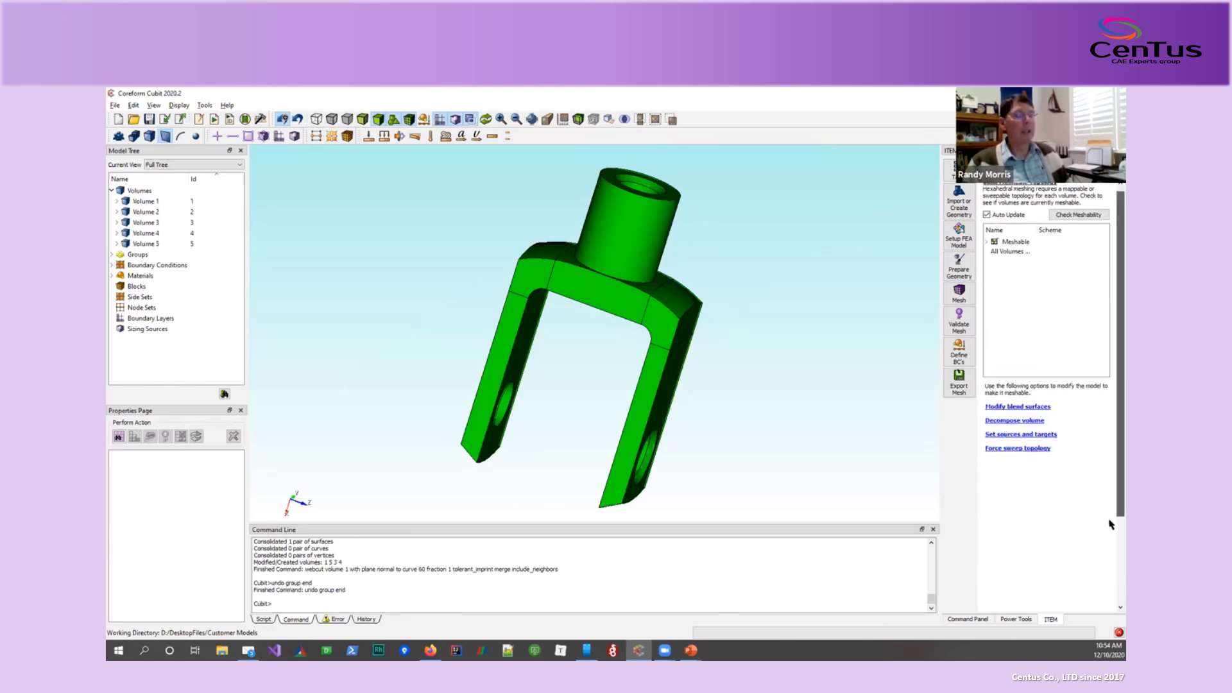
left_click(1102, 583)
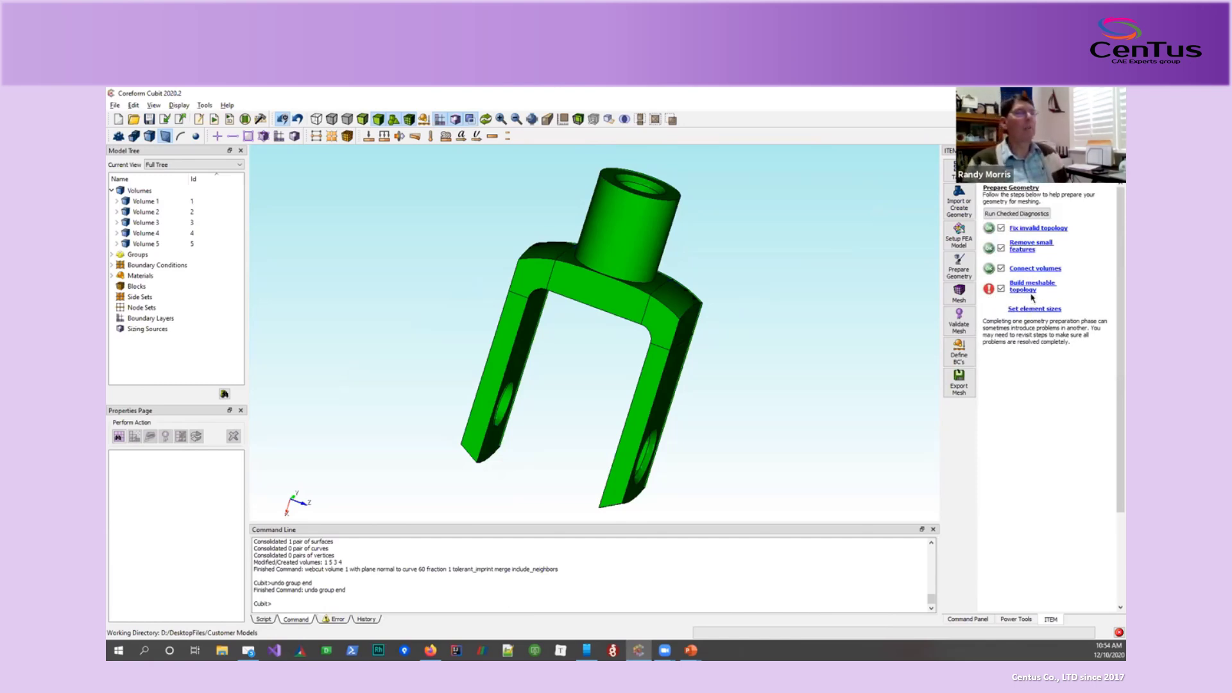
scroll(1111, 404, "down", 3)
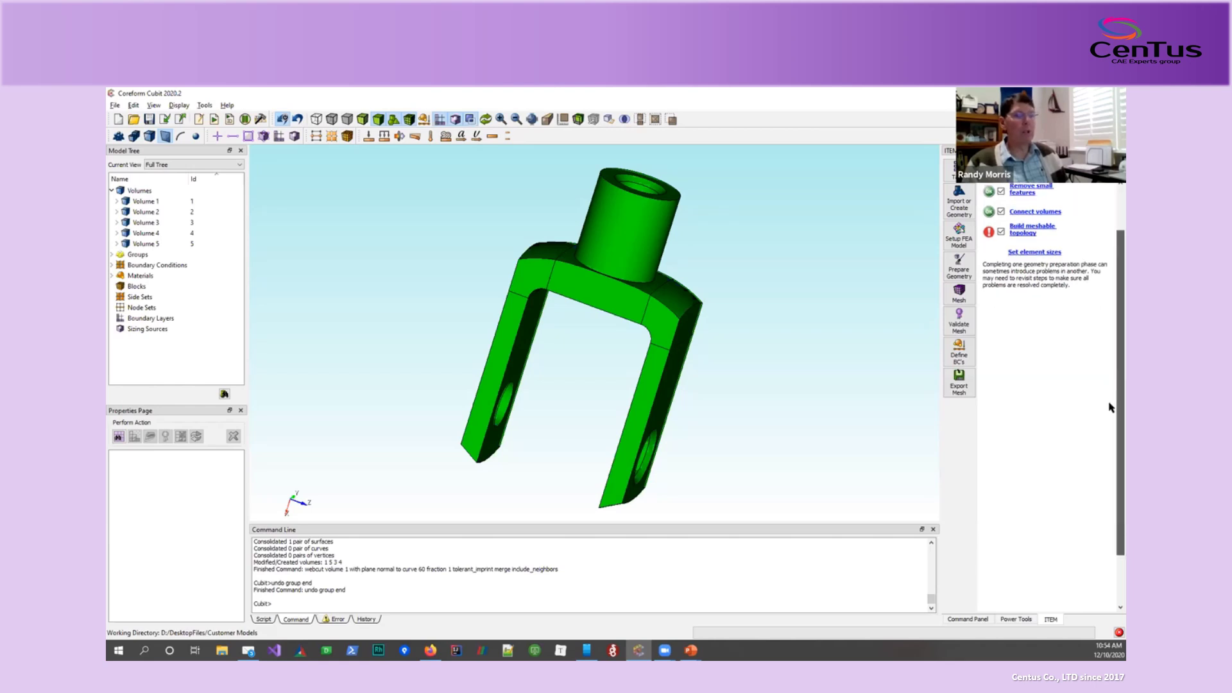
scroll(1103, 385, "up", 3)
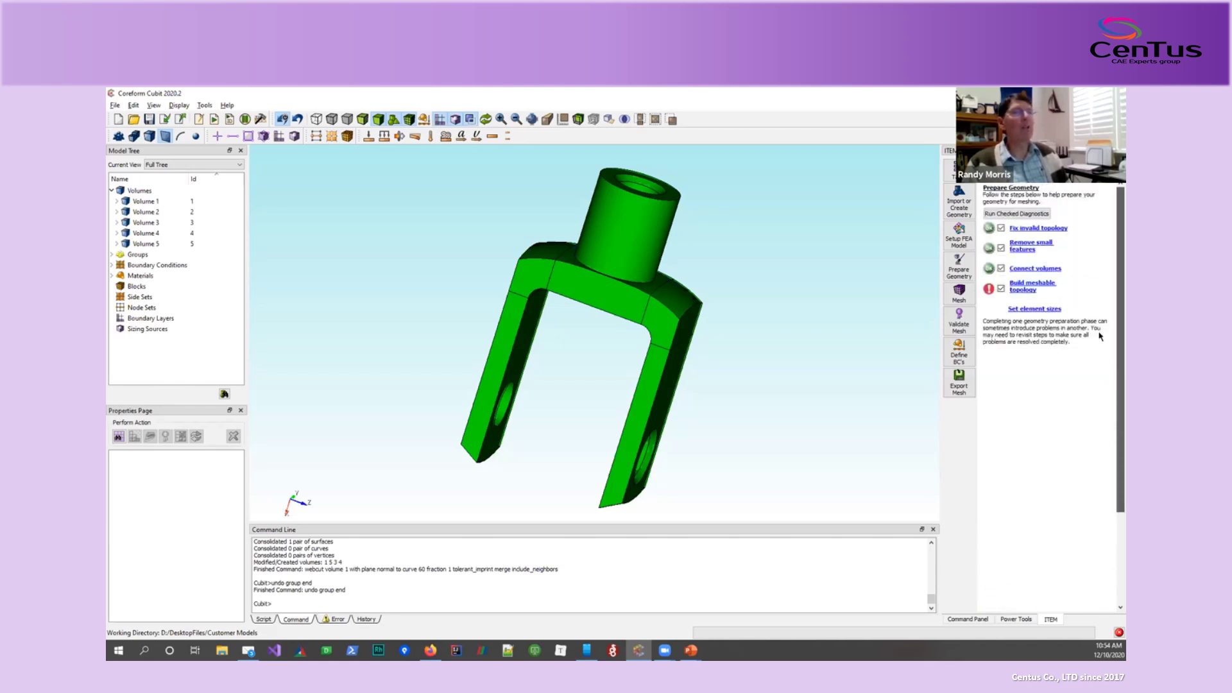
scroll(1107, 500, "down", 4)
left_click(1103, 581)
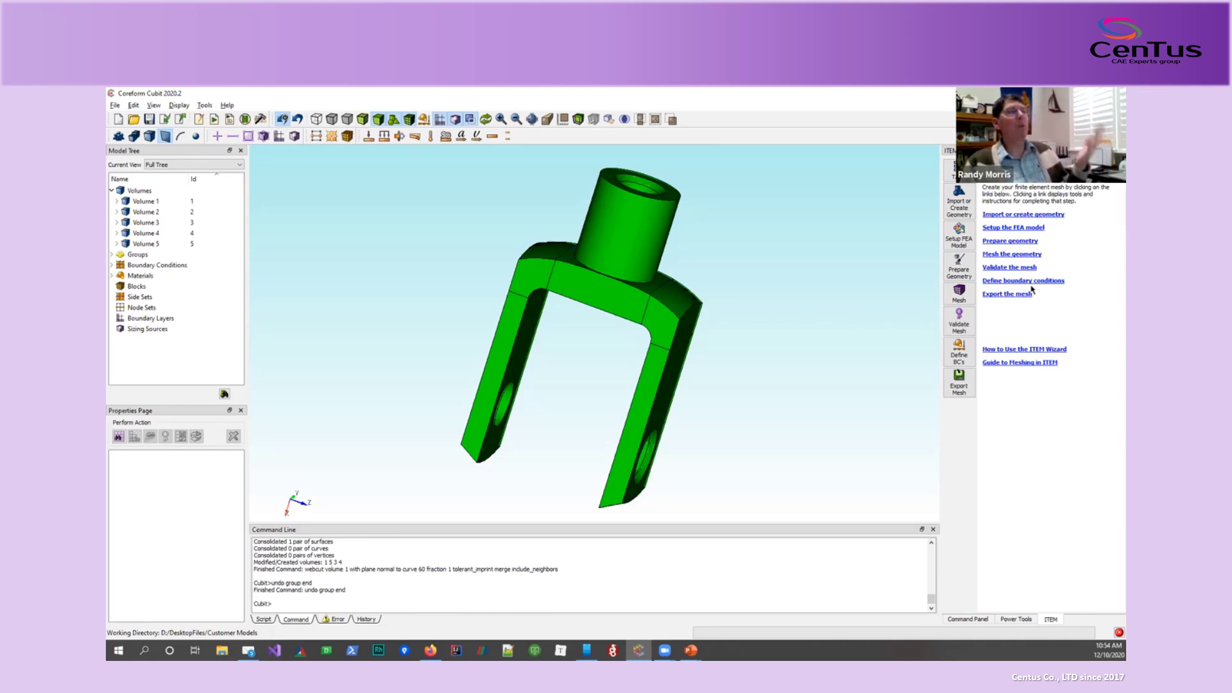
Generate the mesh for all volumes, review the meshing scheme of each one and complete the Generate Mesh stage.
left_click(961, 297)
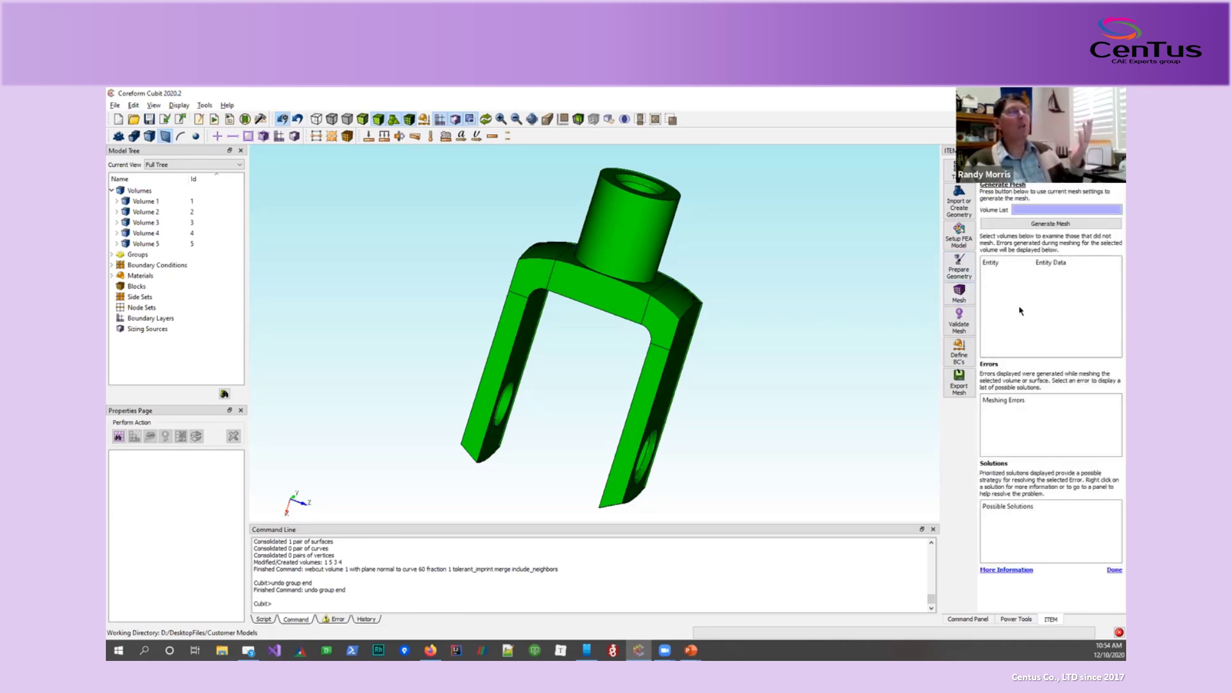
right_click(1026, 211)
left_click(1049, 233)
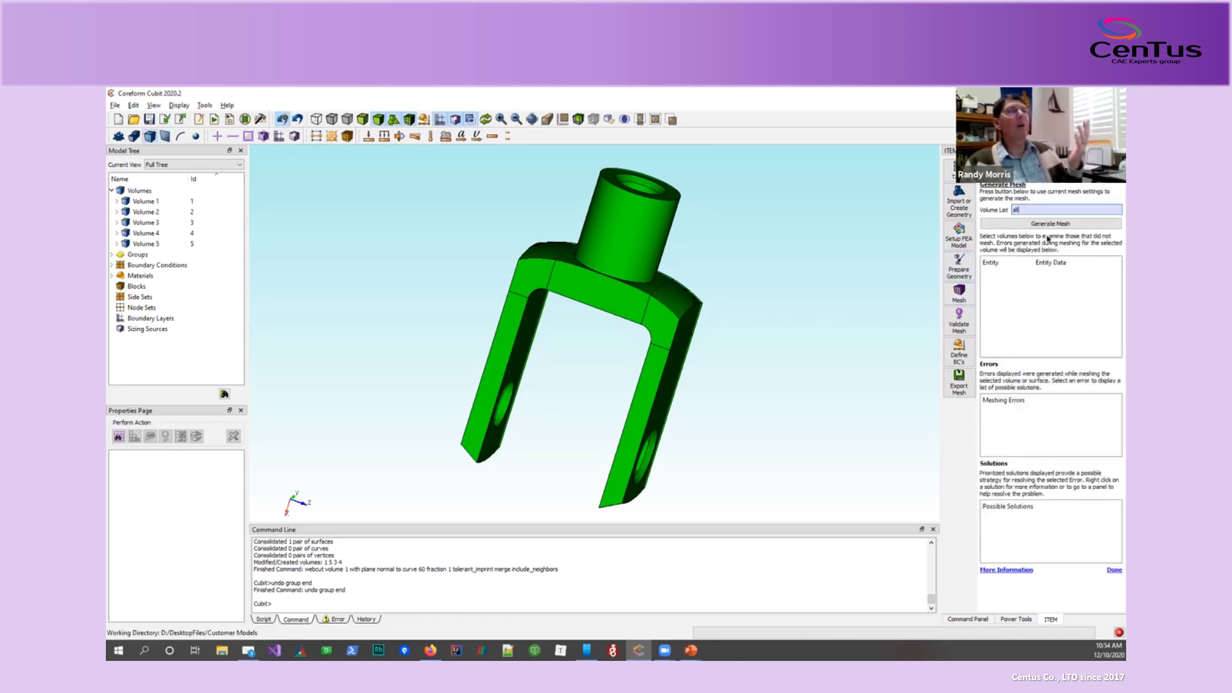
left_click(1053, 224)
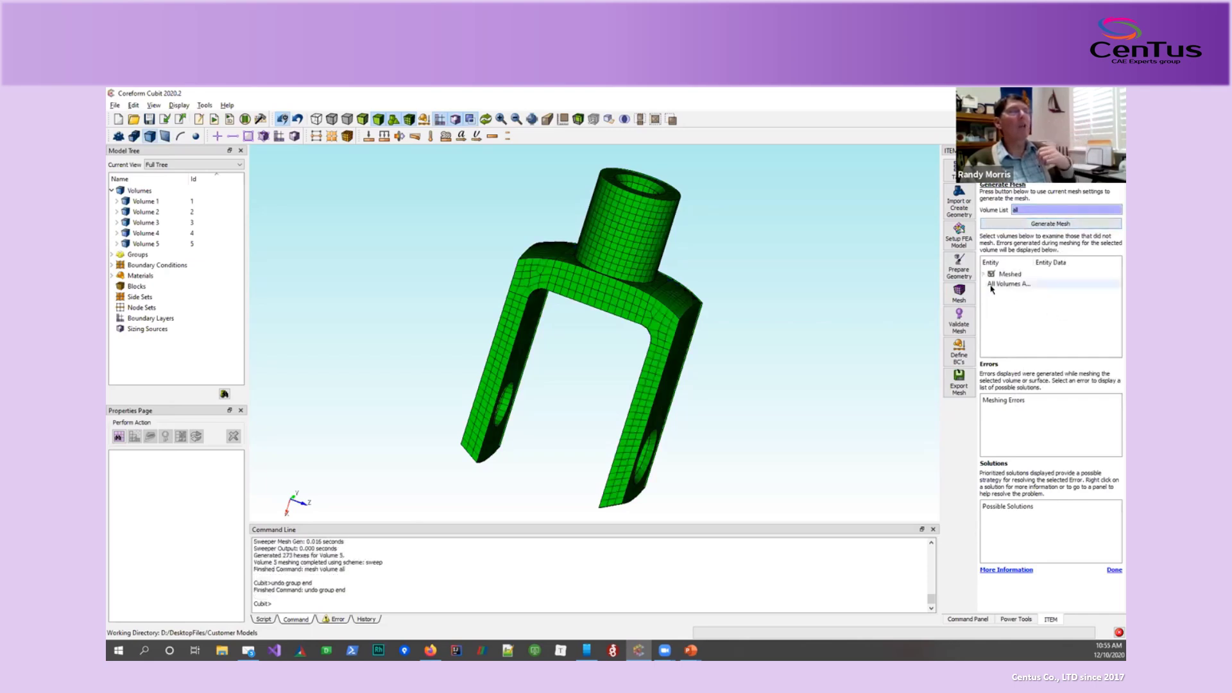
left_click(984, 275)
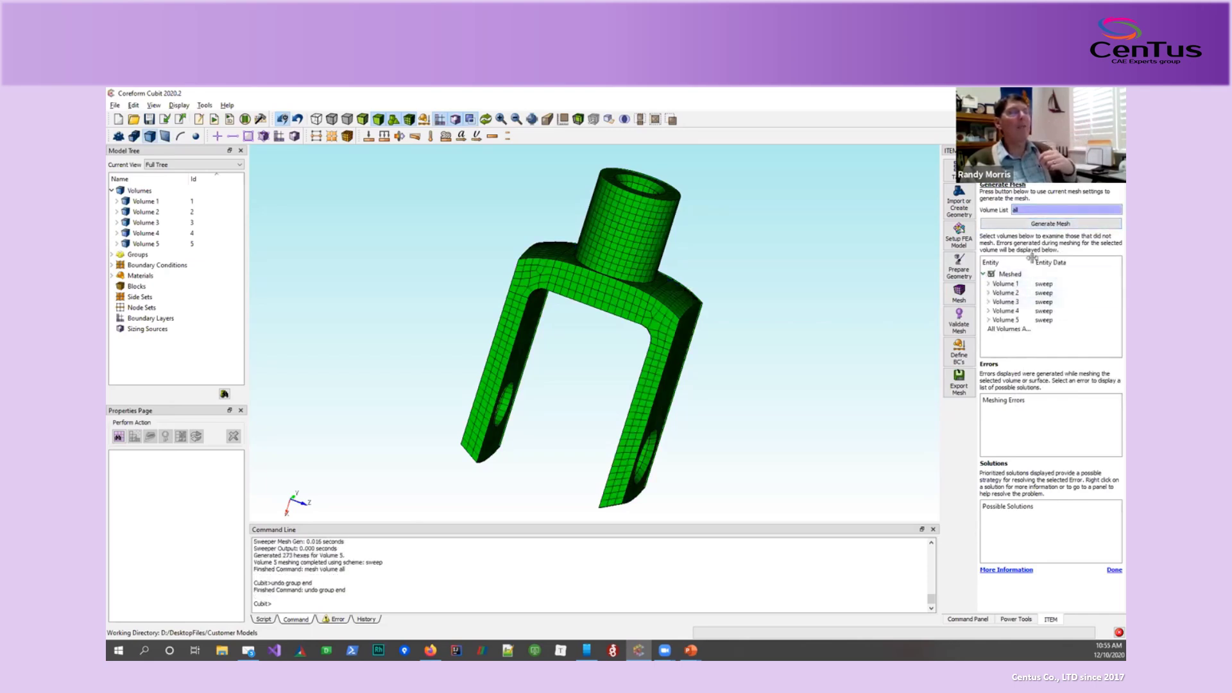
left_click_drag(1034, 262, 1073, 259)
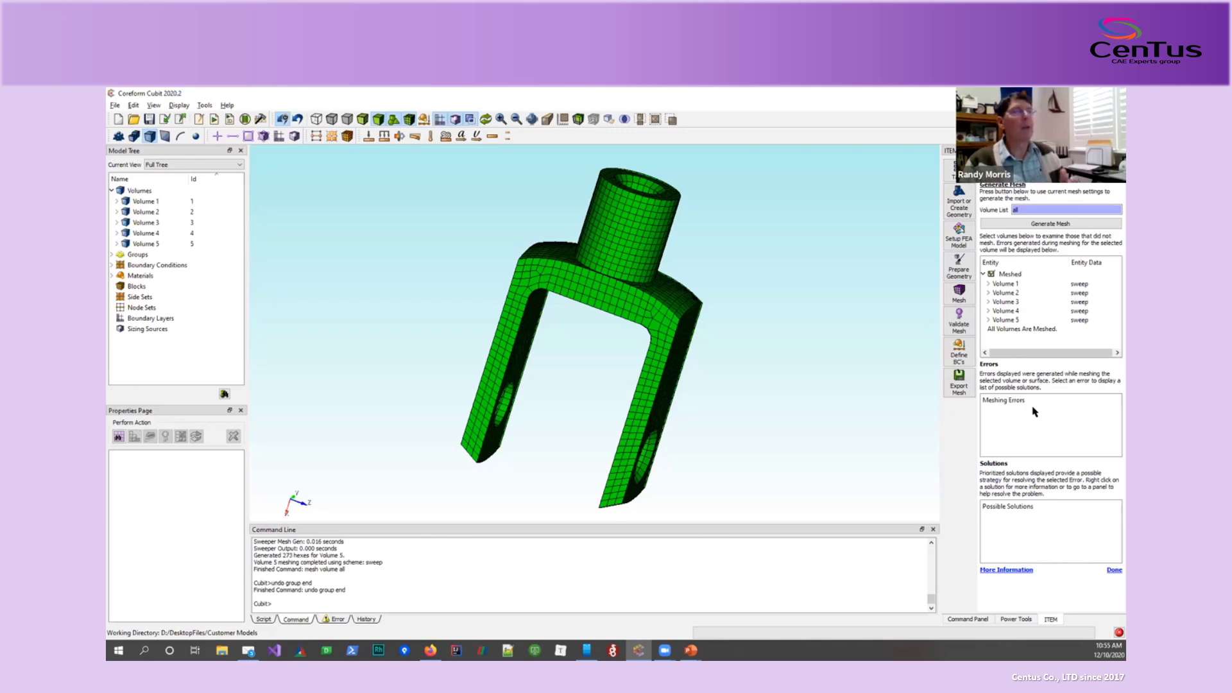
left_click(1115, 571)
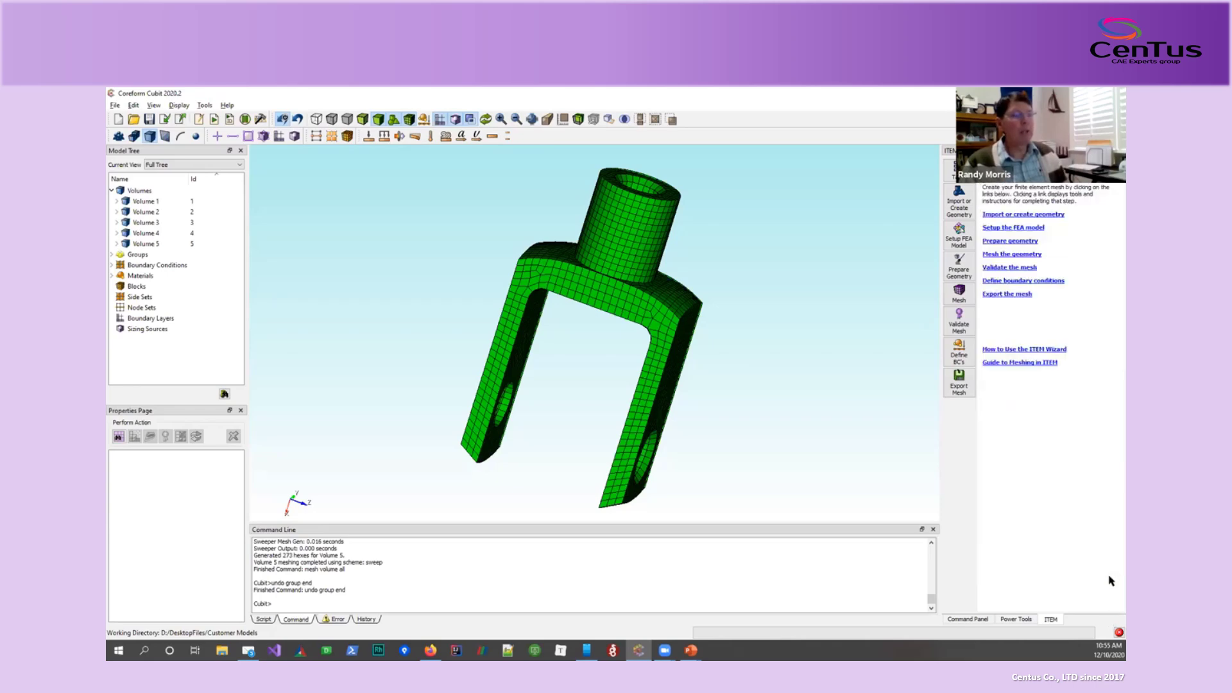
Examine the available mesh quality metrics and their minimum and maximum limits, comparing Shape with Element Volume.
left_click(959, 319)
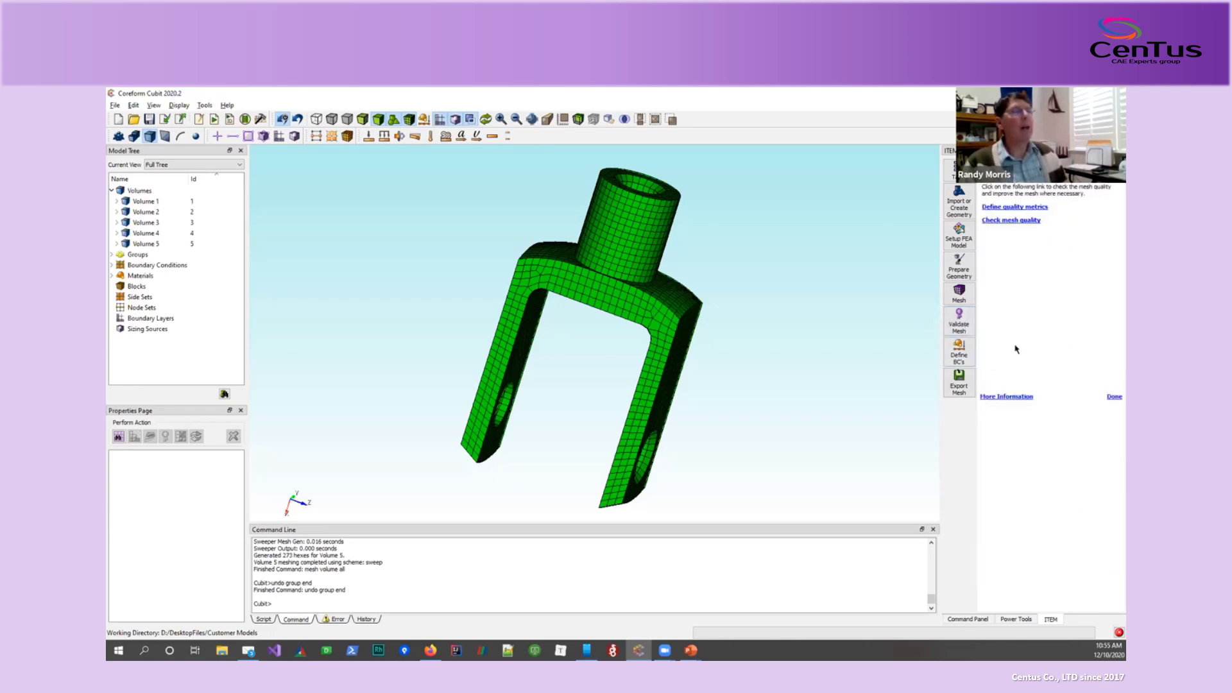
left_click(1037, 207)
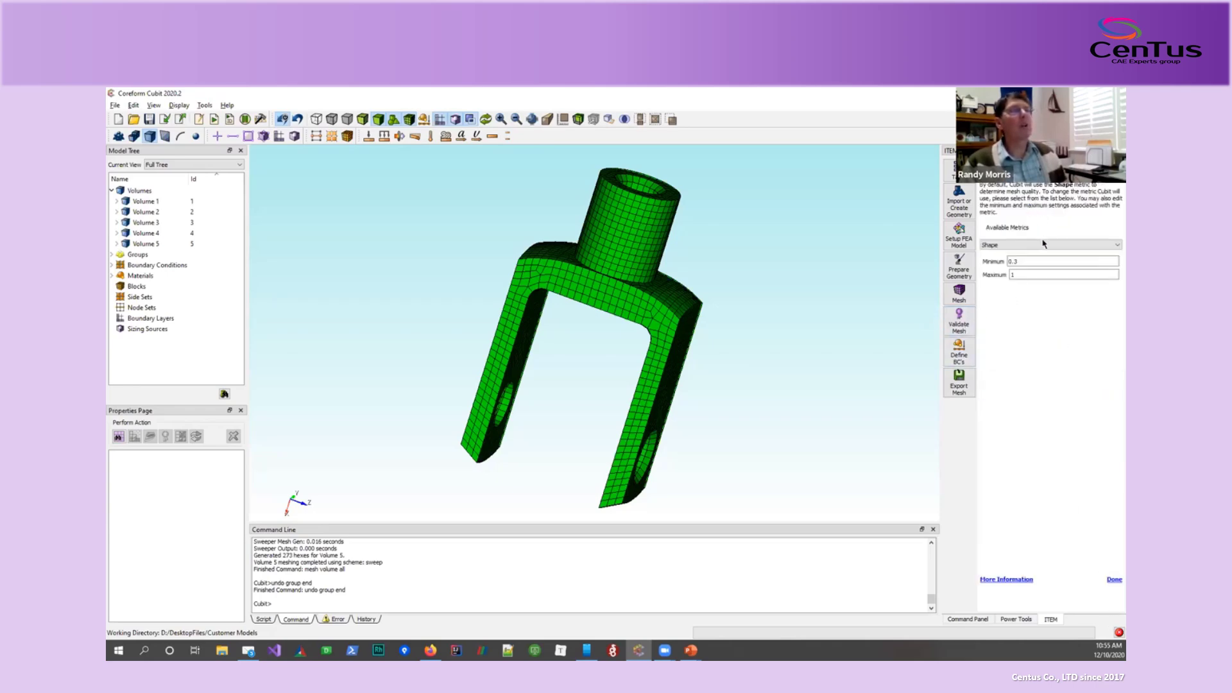
left_click(1044, 244)
scroll(1111, 266, "down", 2)
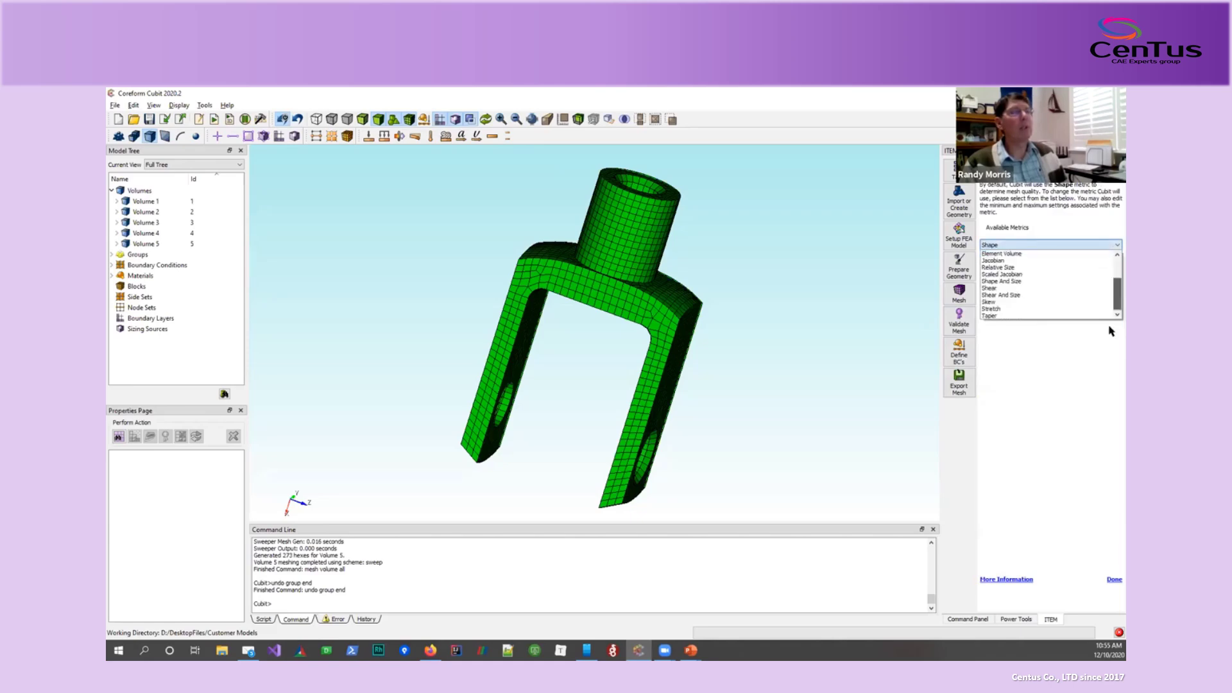
left_click(1018, 261)
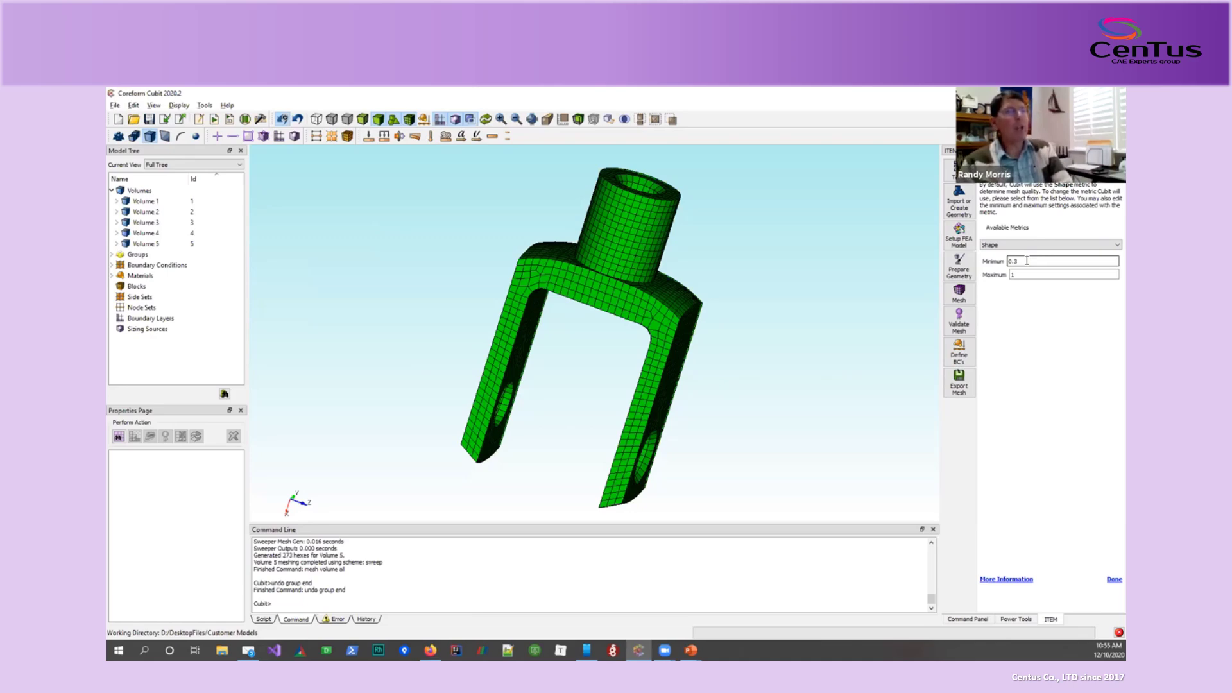
left_click(1024, 244)
left_click(1018, 282)
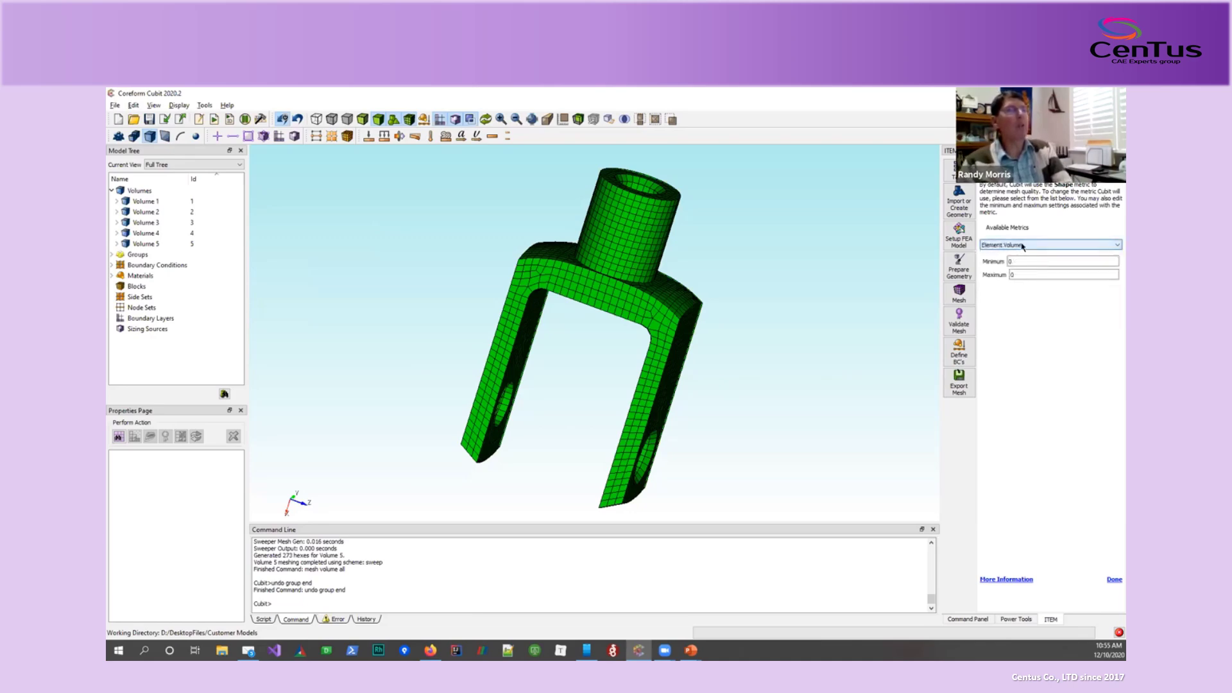
scroll(1024, 246, "down", 5)
scroll(1023, 246, "down", 3)
left_click(1115, 579)
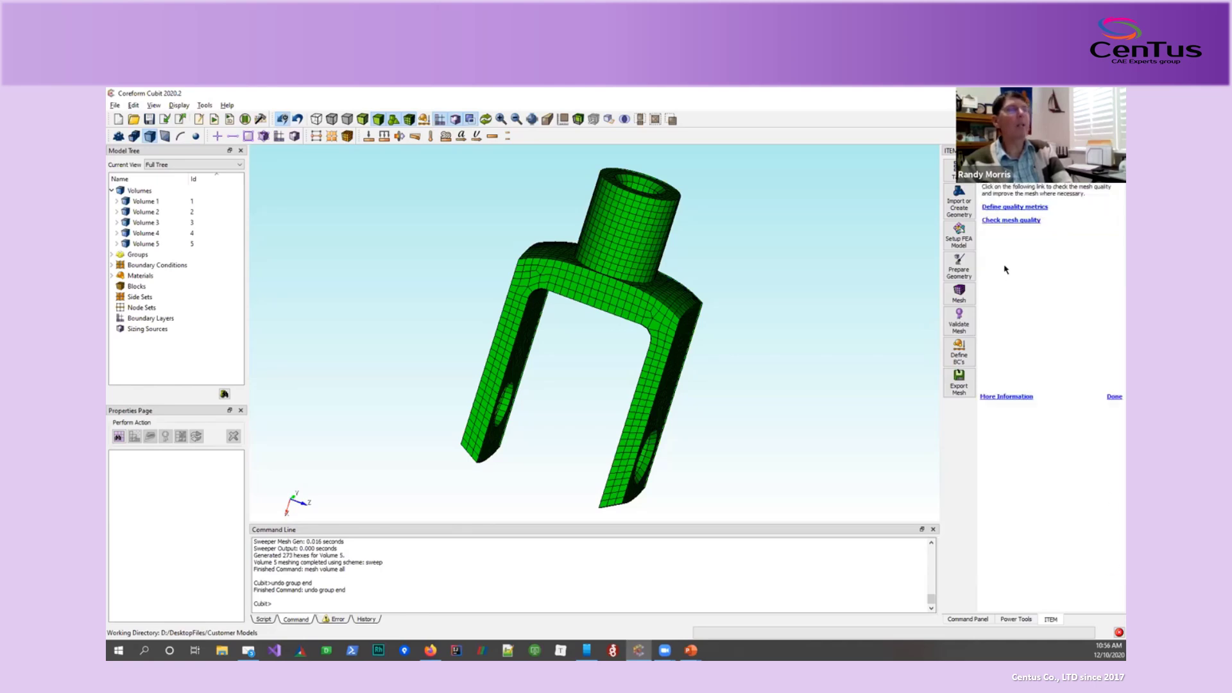
Analyze the mesh quality of all volumes with the default Shape metric.
left_click(1013, 220)
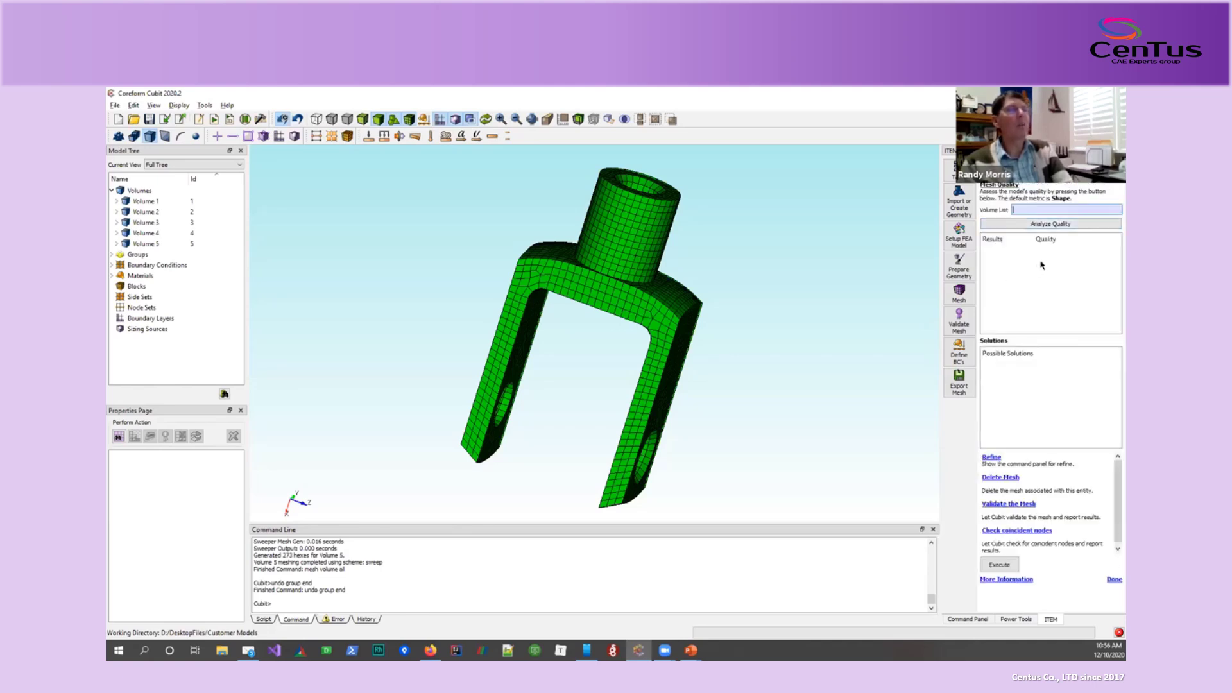
right_click(1044, 212)
left_click(1042, 228)
left_click(1042, 225)
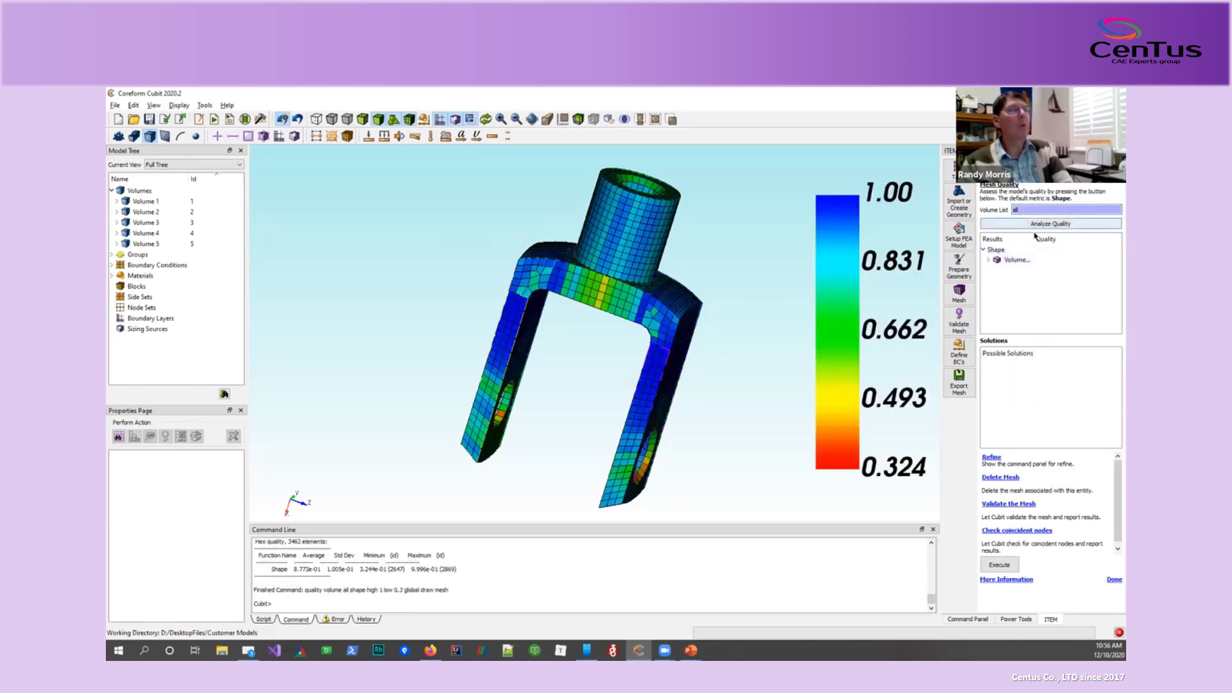
Expand the Shape quality results for Volume 3 and bring up the possible solutions for its bottom hex.
double_click(1047, 236)
left_click(989, 259)
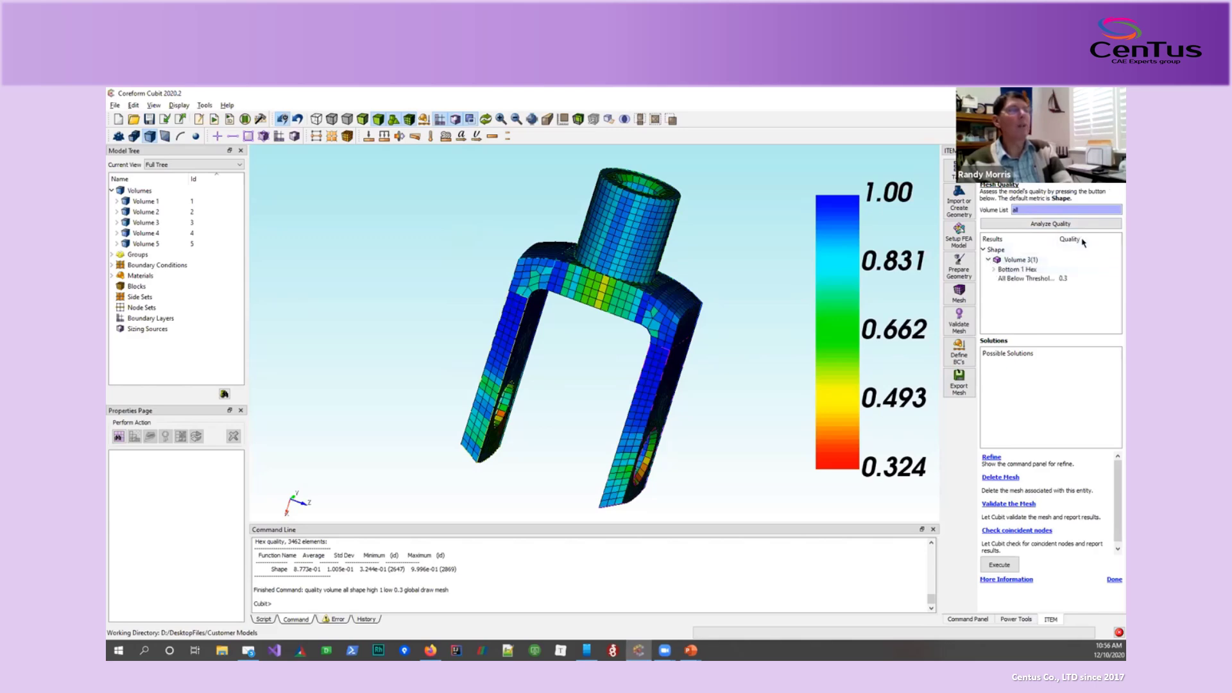
left_click(1012, 270)
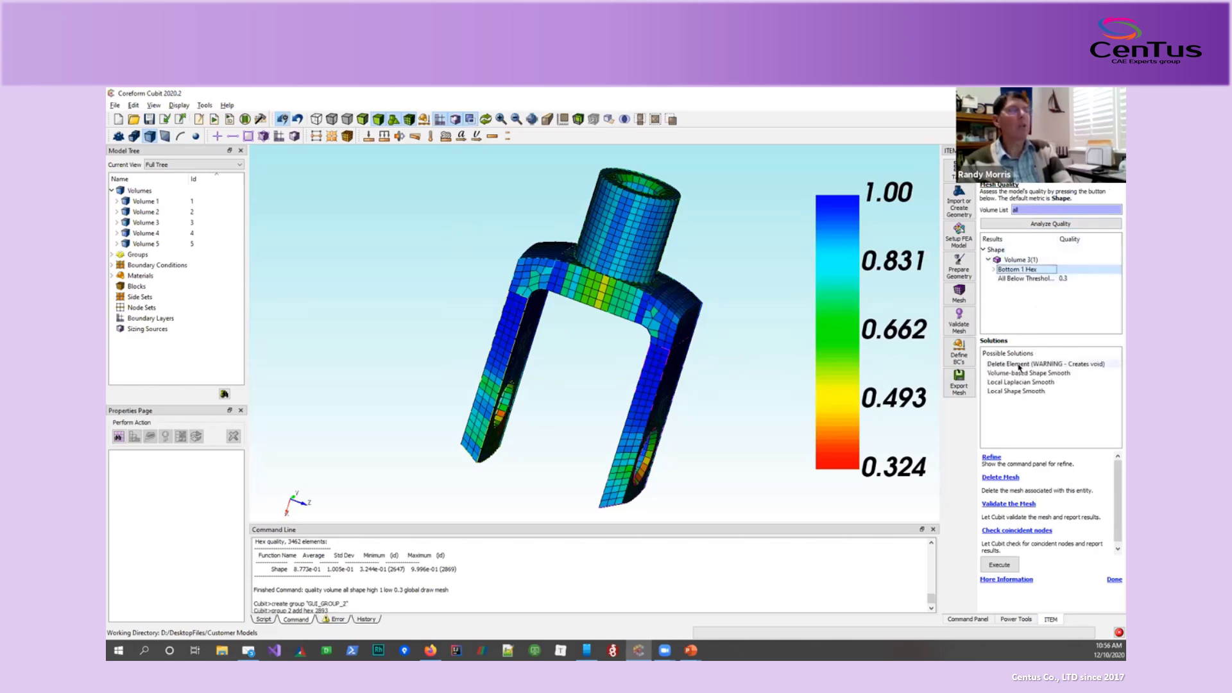
Expand the bottom hex result of Volume 3 and examine Hex 2893 and its location in the model.
left_click(994, 269)
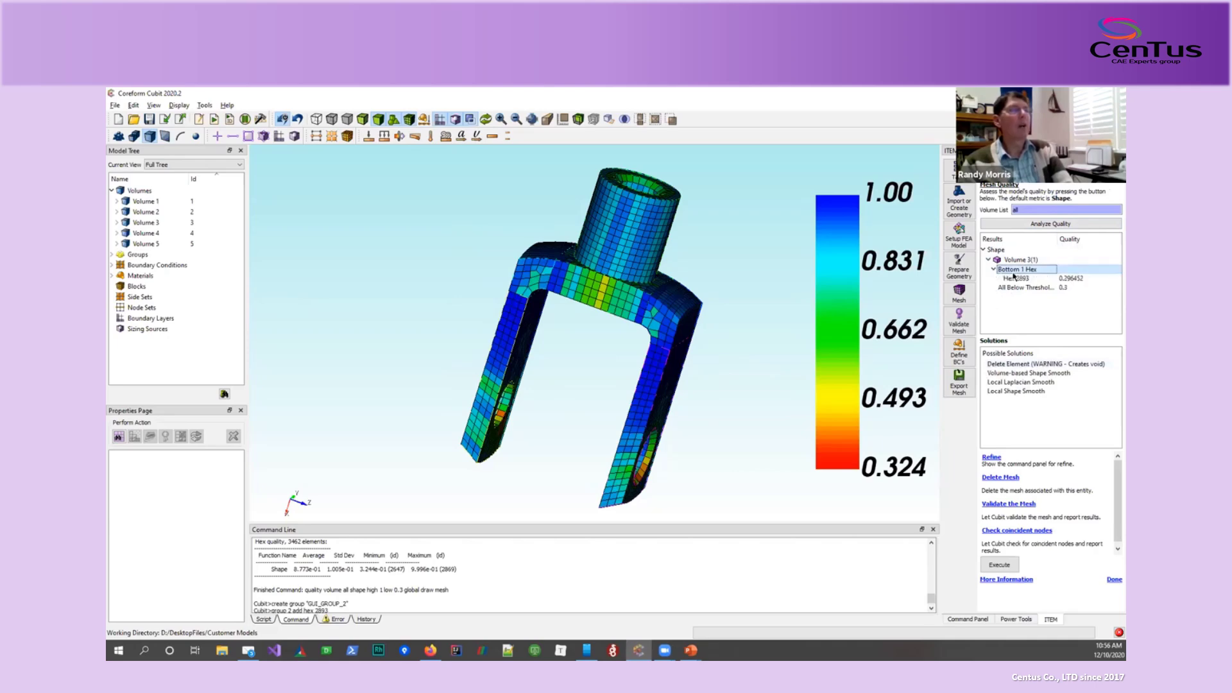
left_click(1016, 278)
left_click_drag(639, 375, 513, 380)
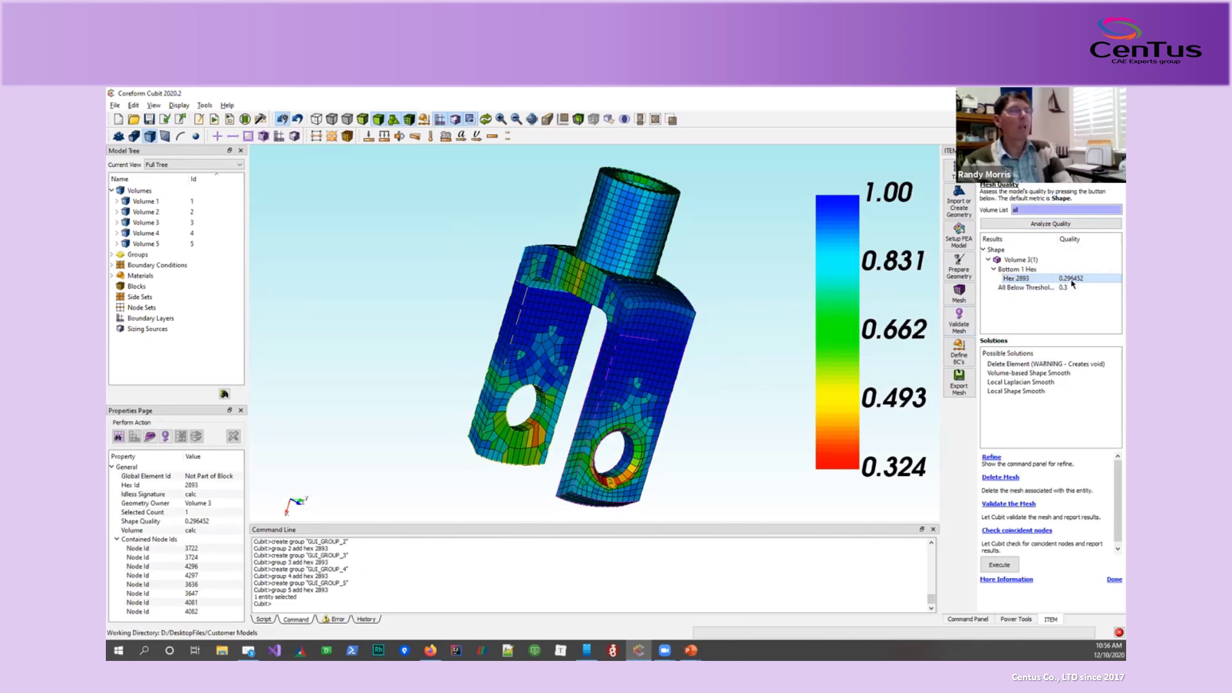
Compare the smoothing solutions for Hex 2893 and apply Local Laplacian Smooth to it.
left_click(1022, 374)
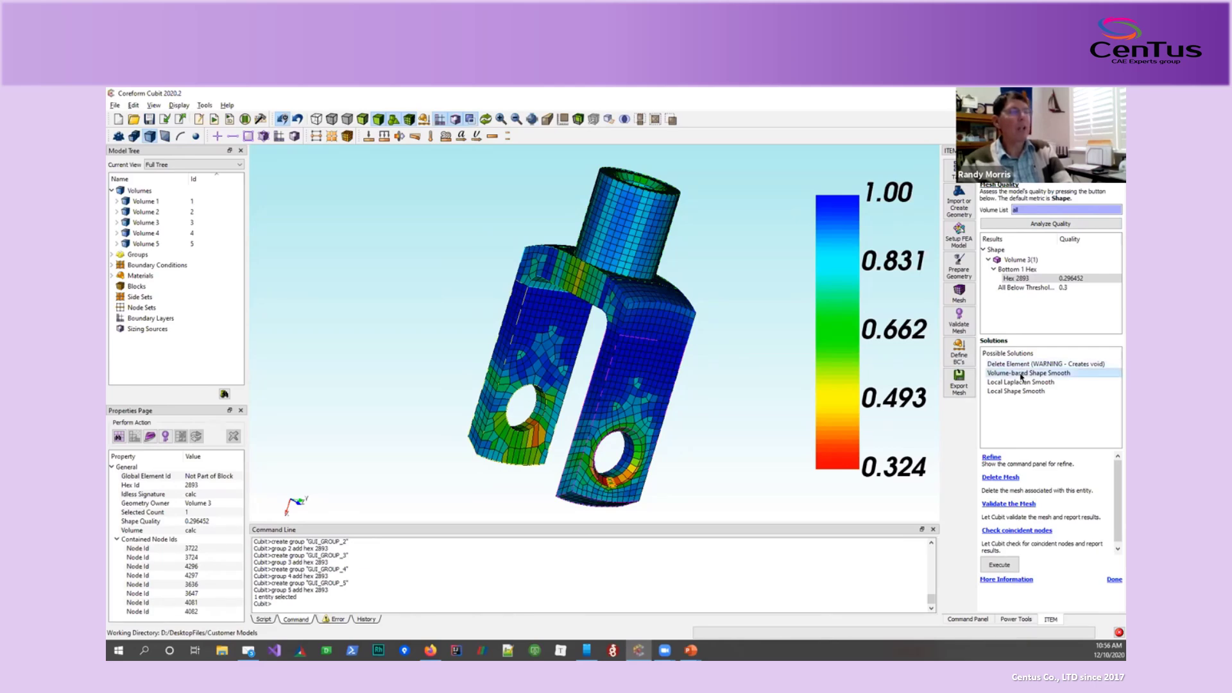
left_click(1020, 384)
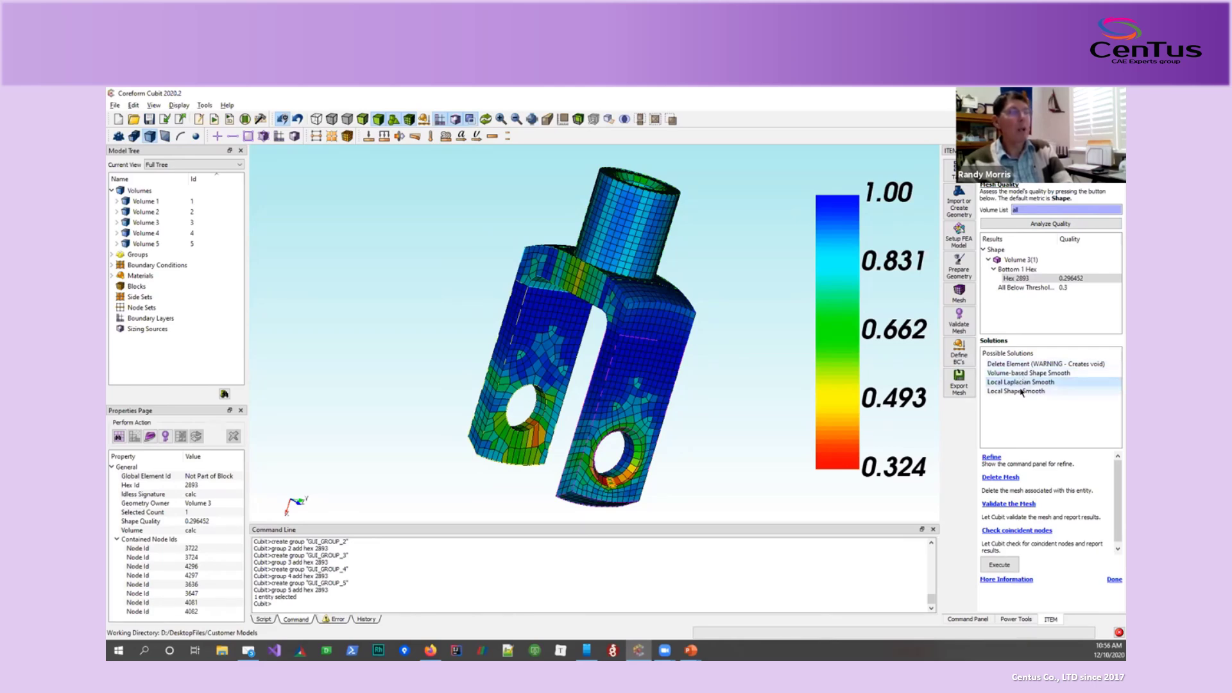
left_click(1022, 392)
left_click(1023, 385)
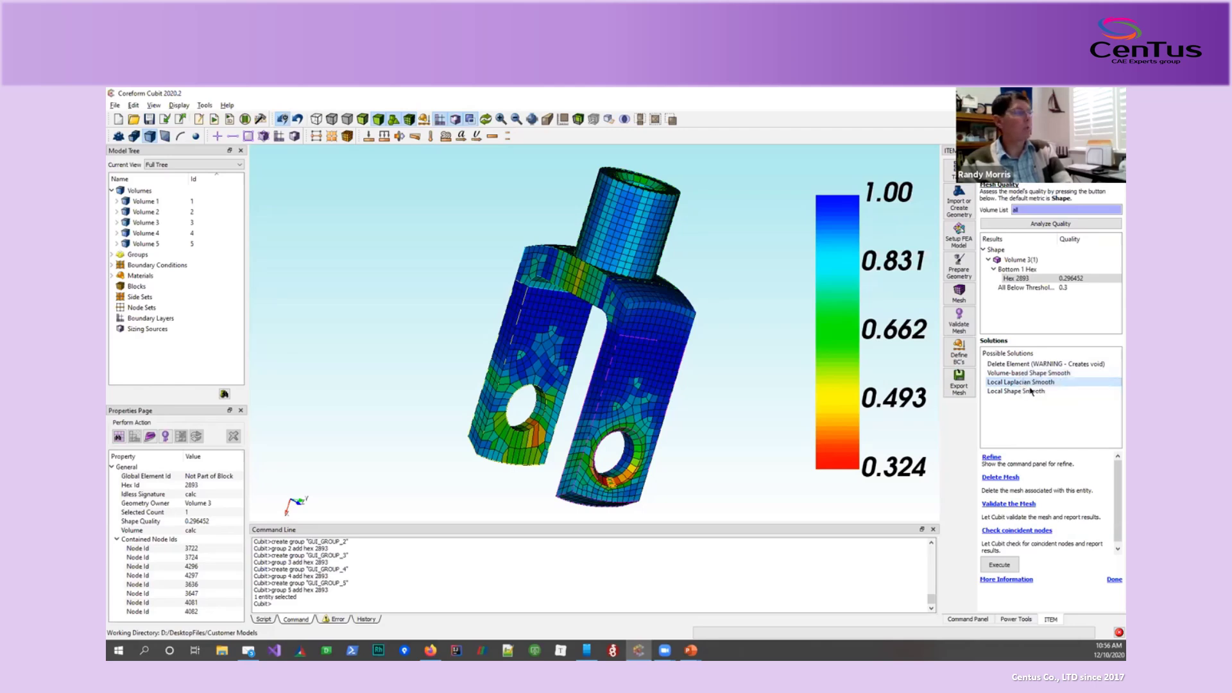
double_click(1029, 387)
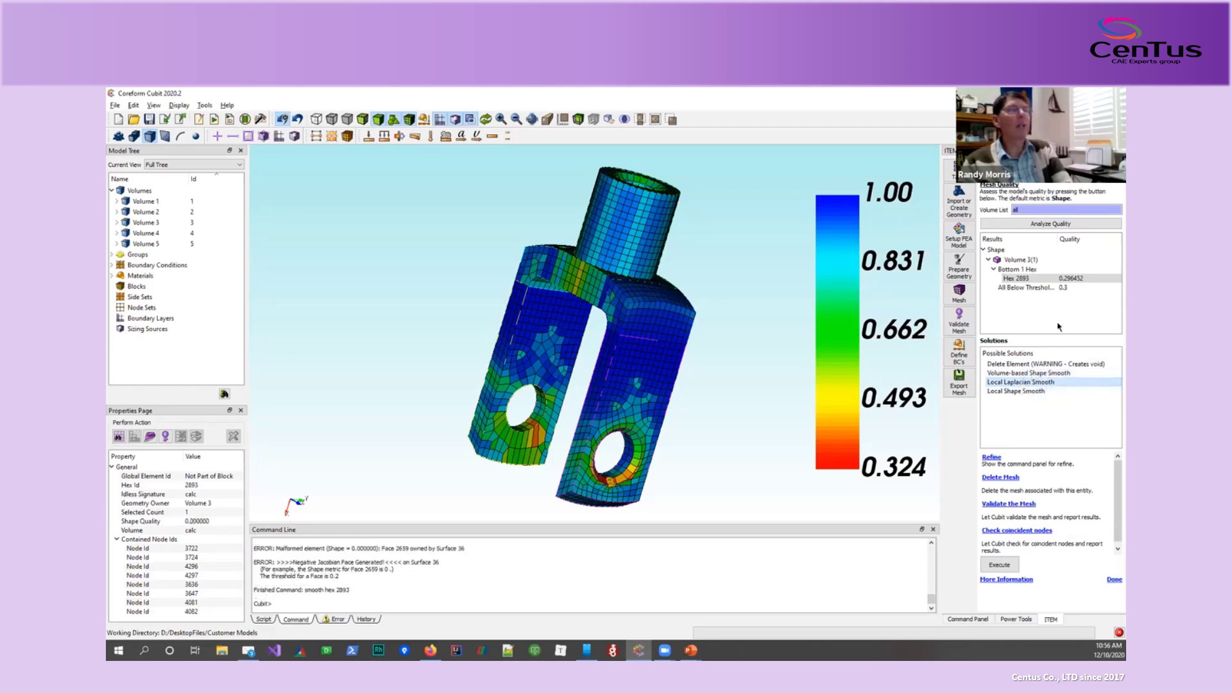
Reanalyze the mesh quality of all volumes, inspect the worst hexes of Volume 3 and close the mesh validation stage.
left_click(1051, 223)
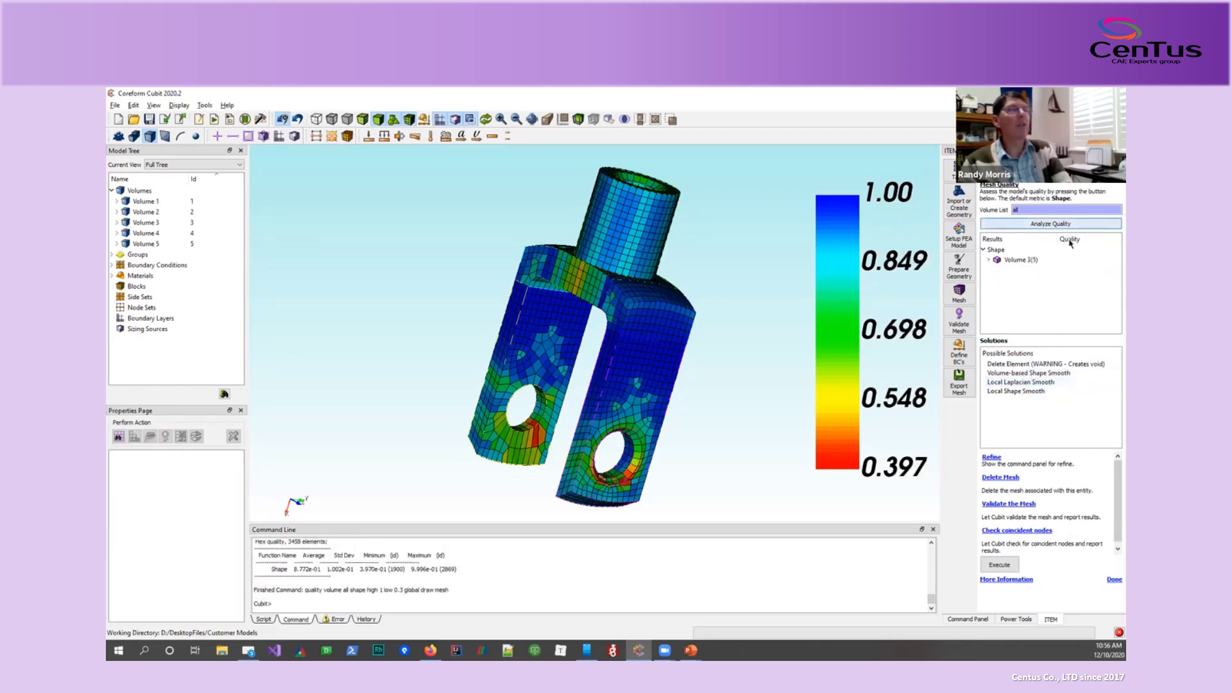
left_click(989, 260)
left_click(994, 269)
left_click(1010, 278)
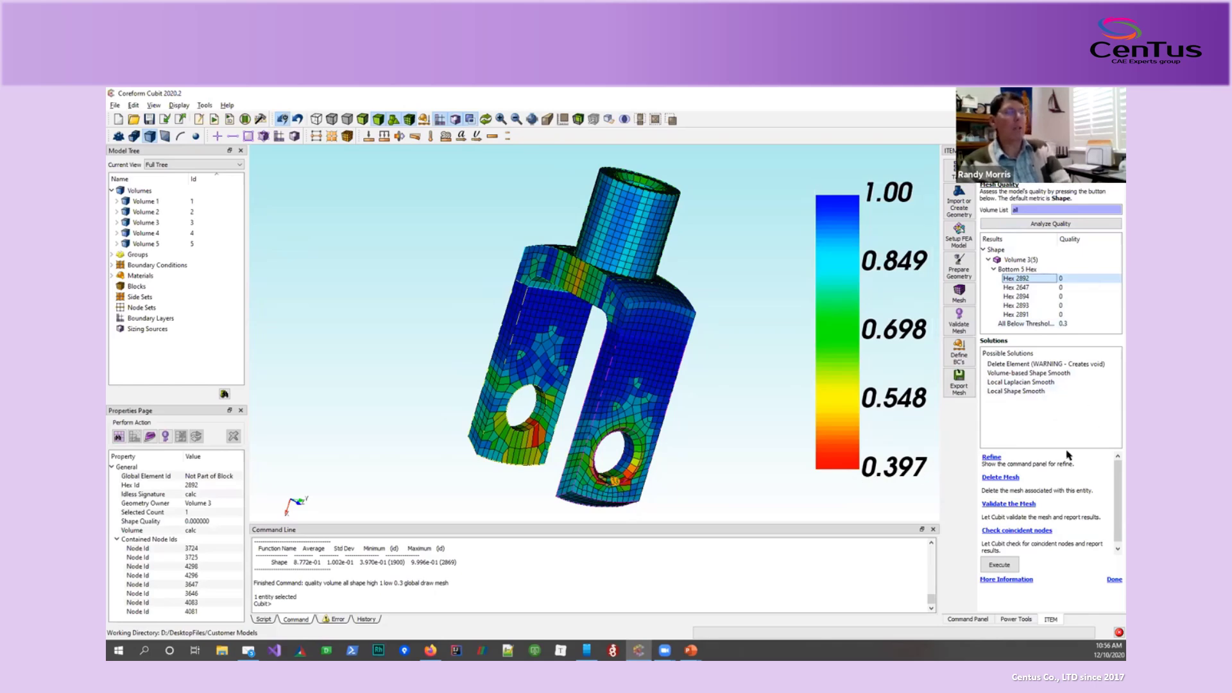
left_click(1115, 580)
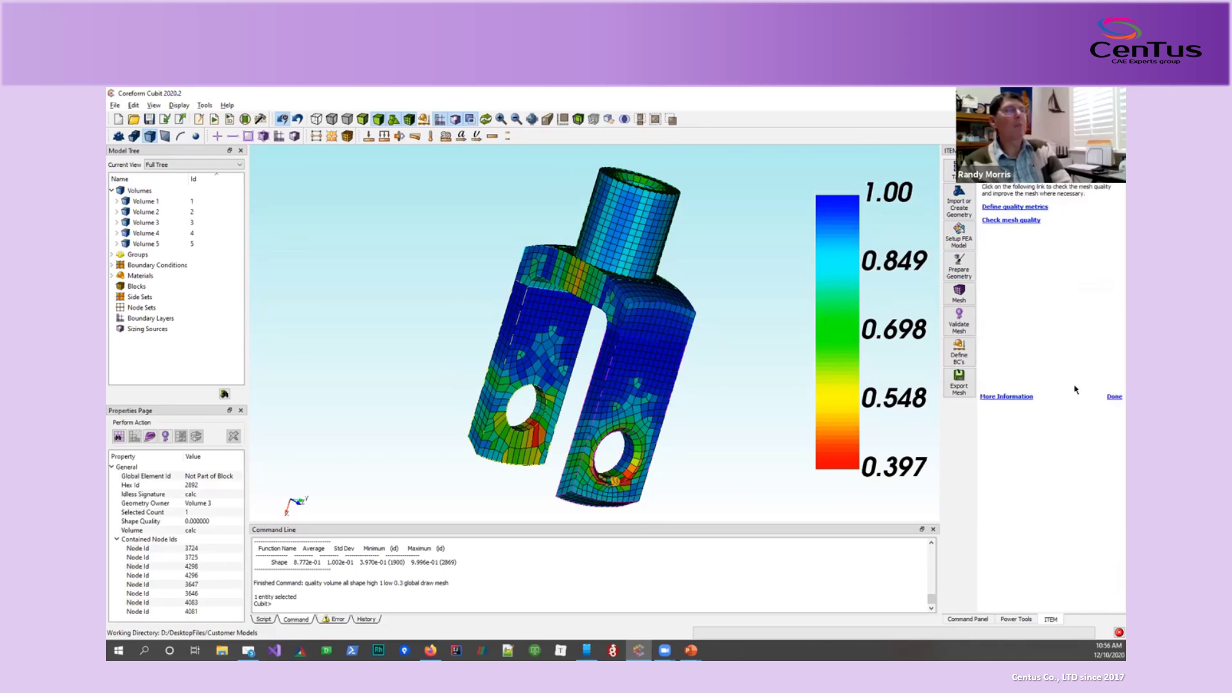
left_click(1106, 396)
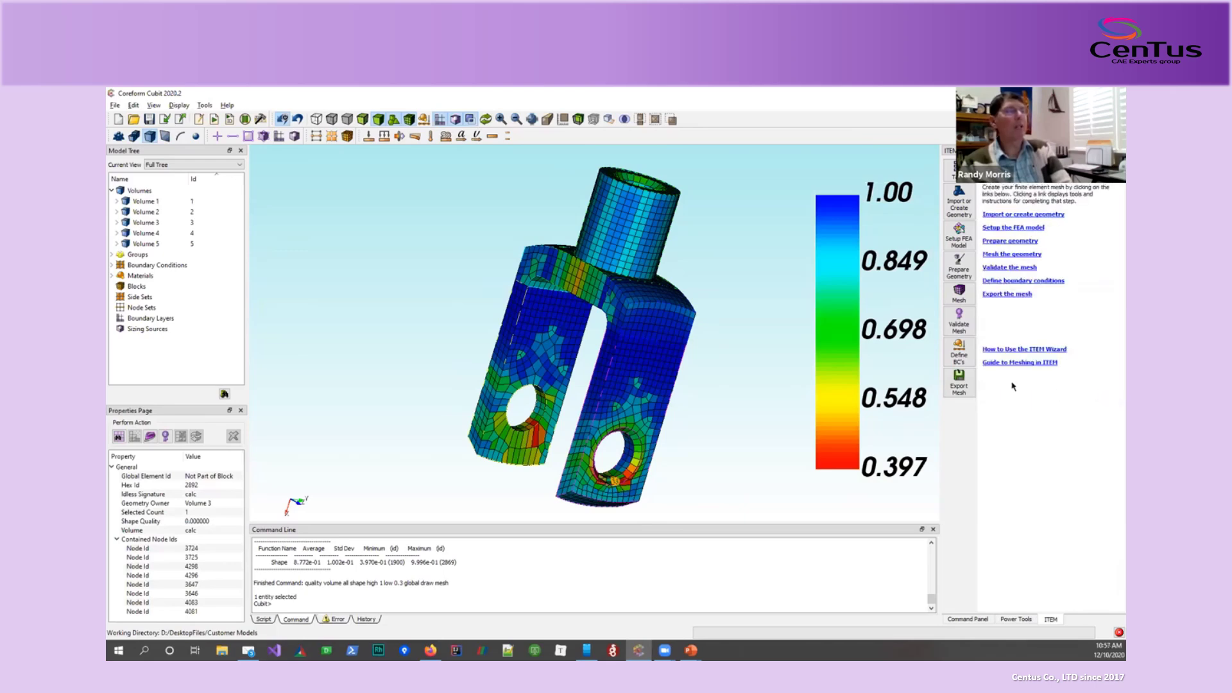
Review the boundary condition tools for blocks, sidesets, materials and forces, and complete the Define BCs stage.
left_click(960, 356)
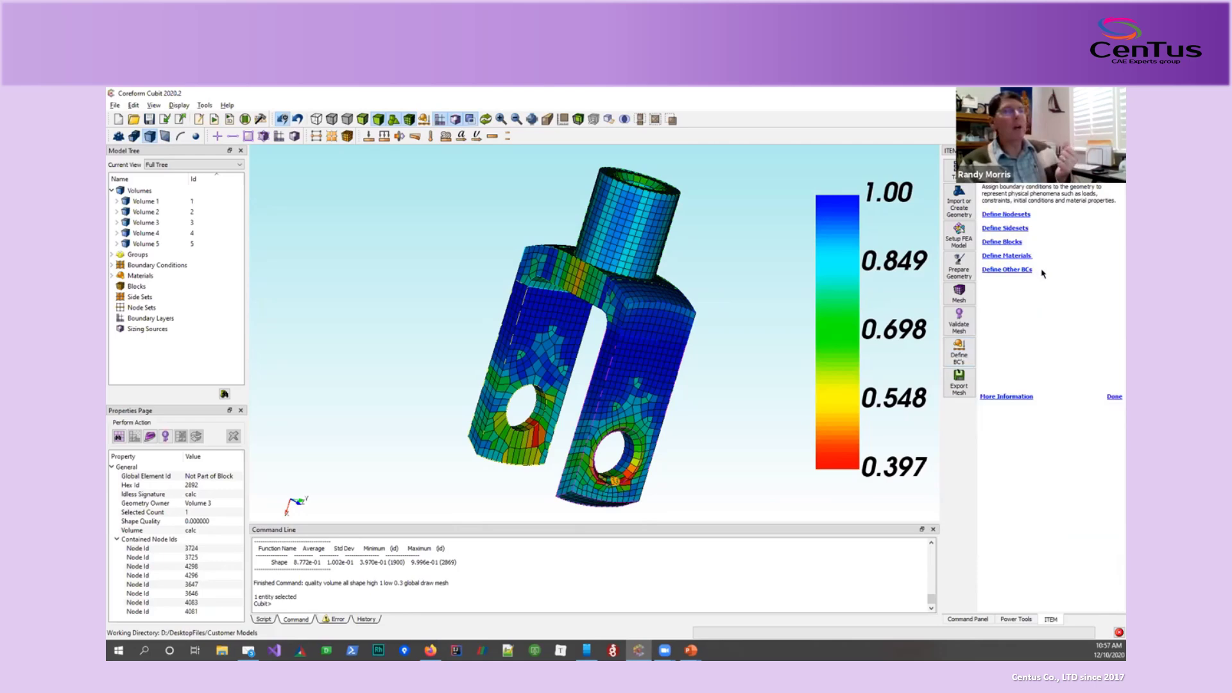
left_click(1011, 244)
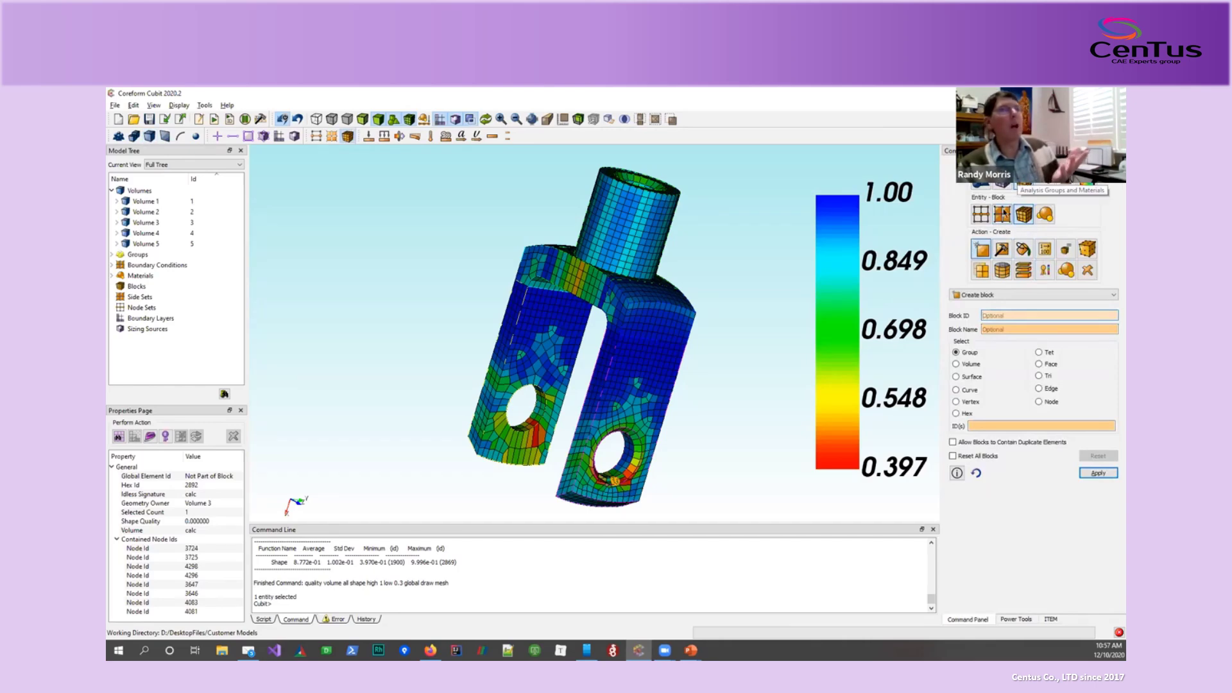
left_click(980, 214)
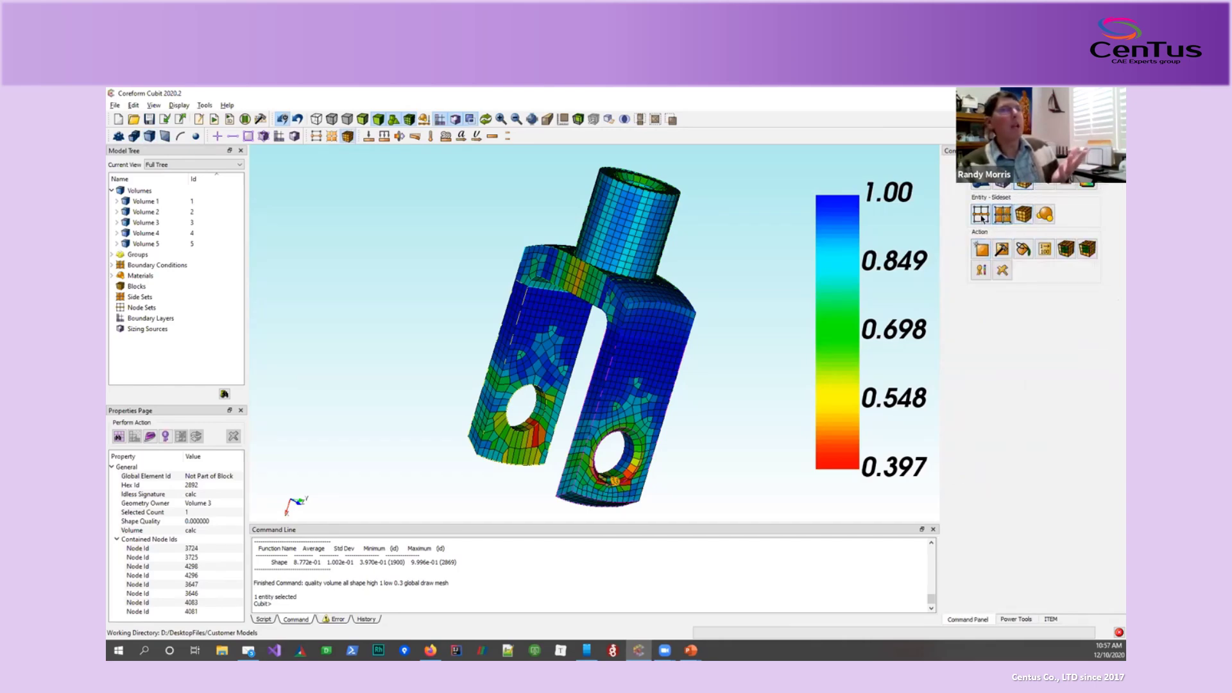
left_click(1046, 215)
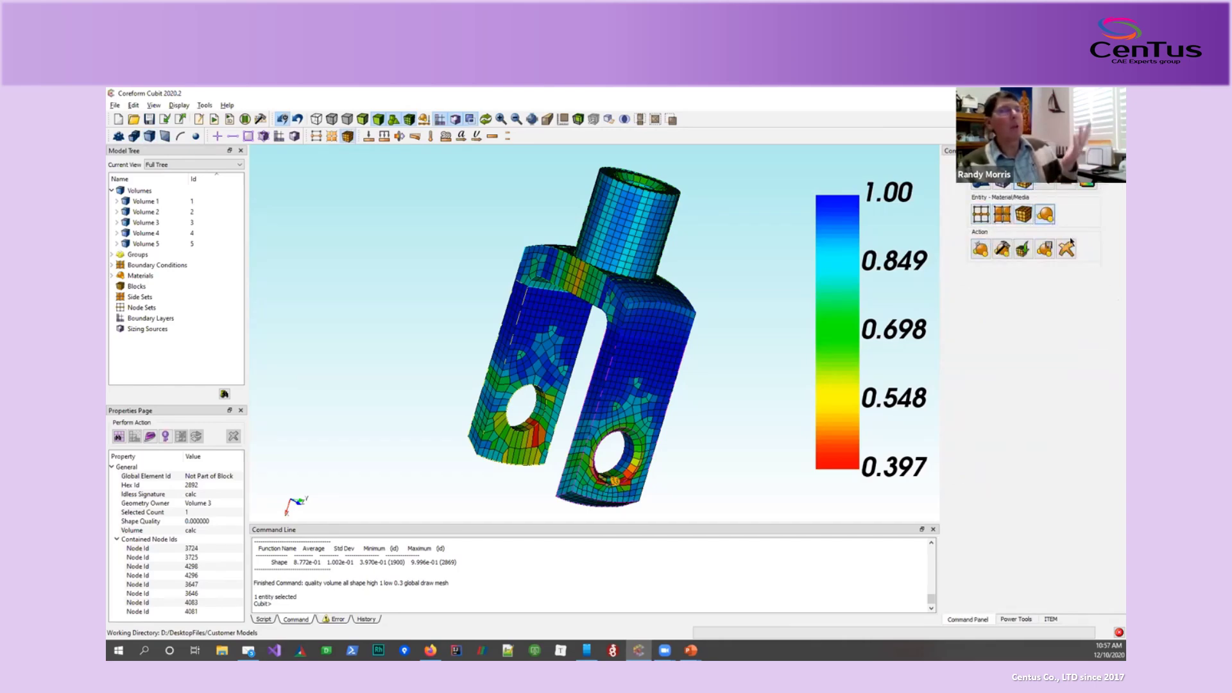
left_click(1024, 185)
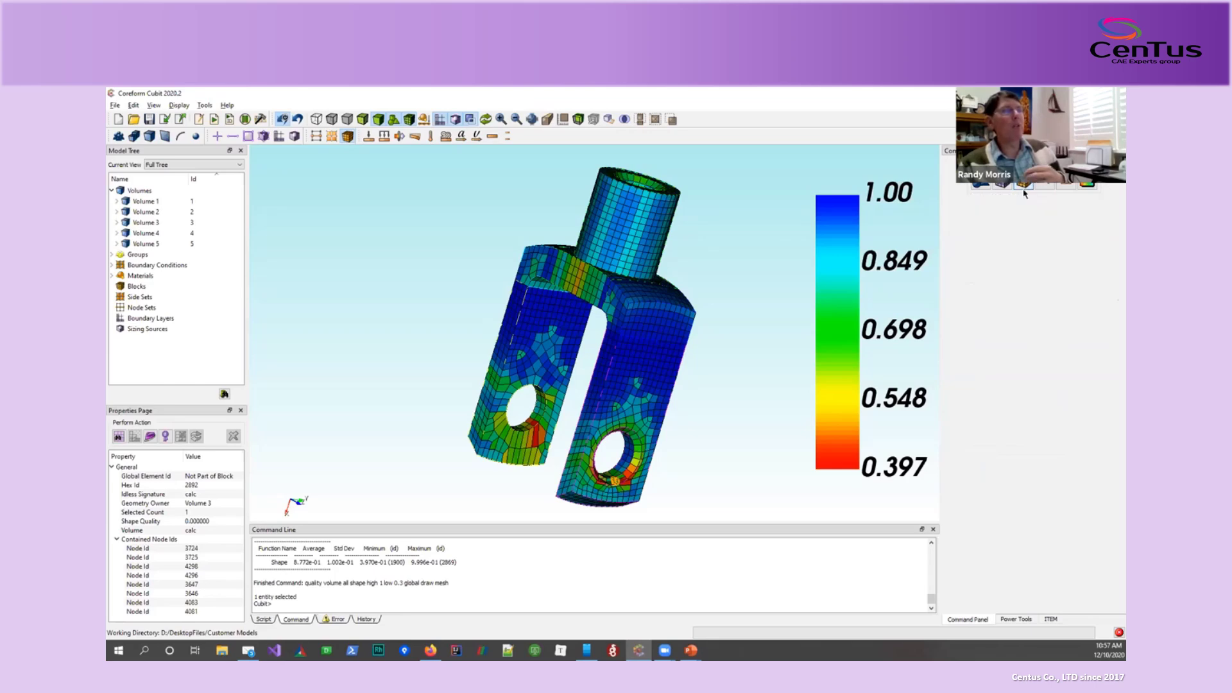
left_click(1051, 619)
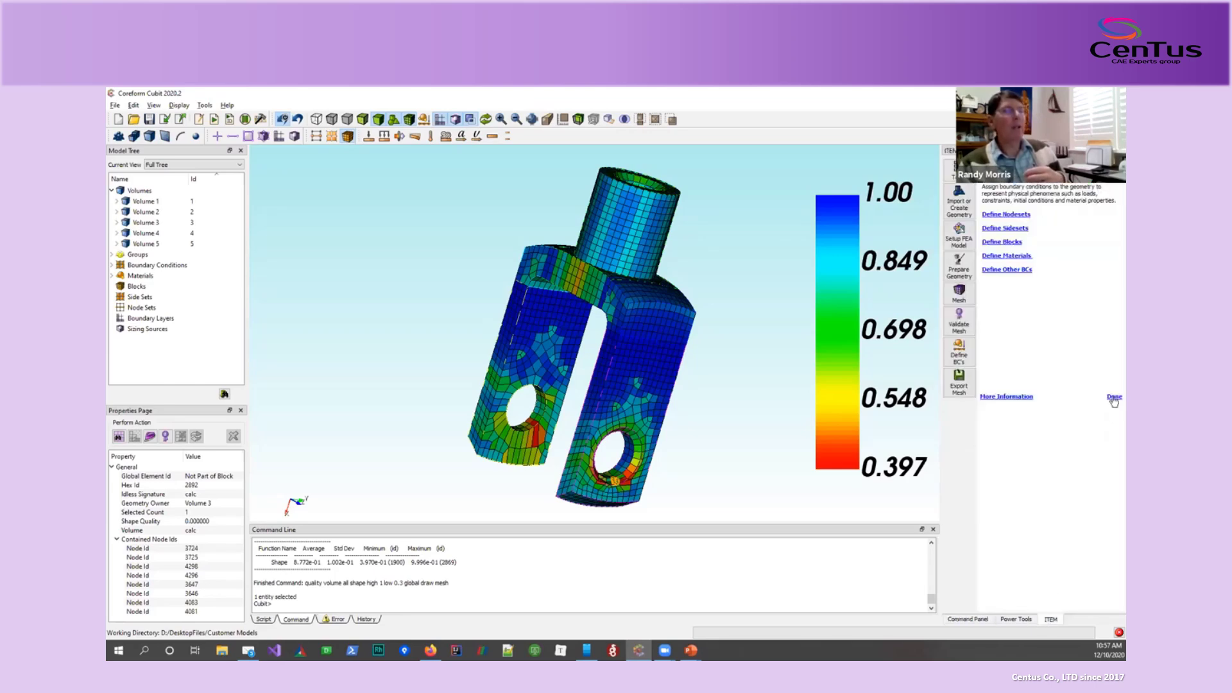
left_click(1006, 270)
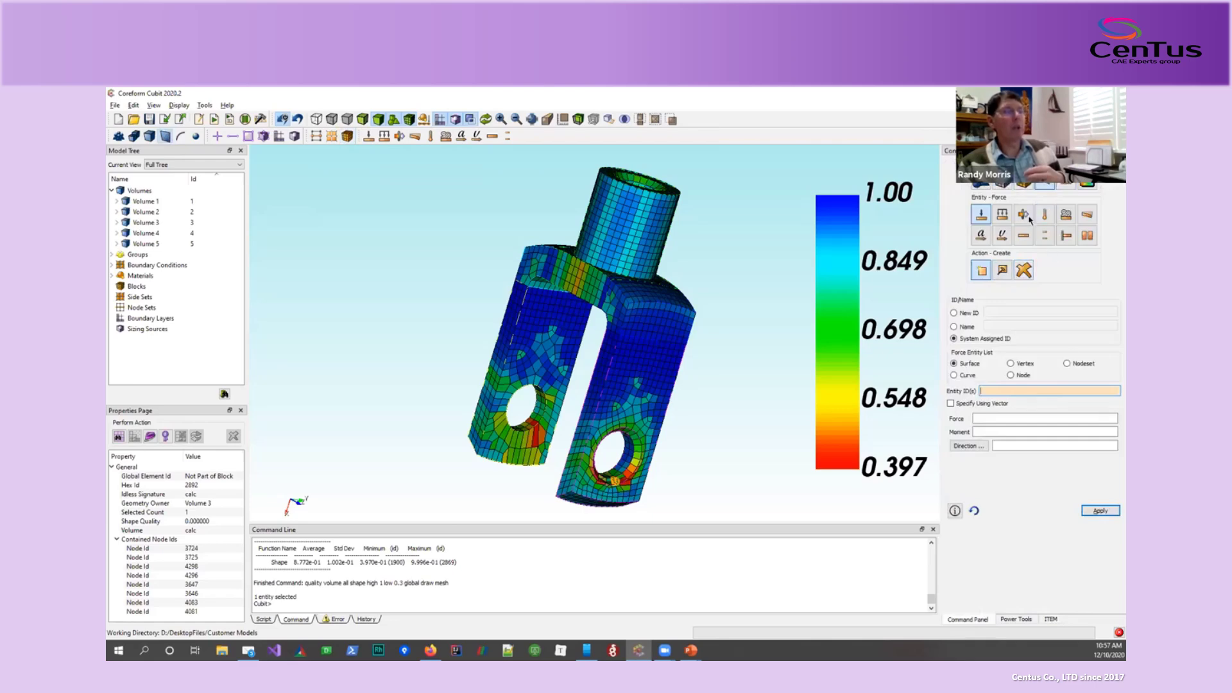
left_click(1051, 620)
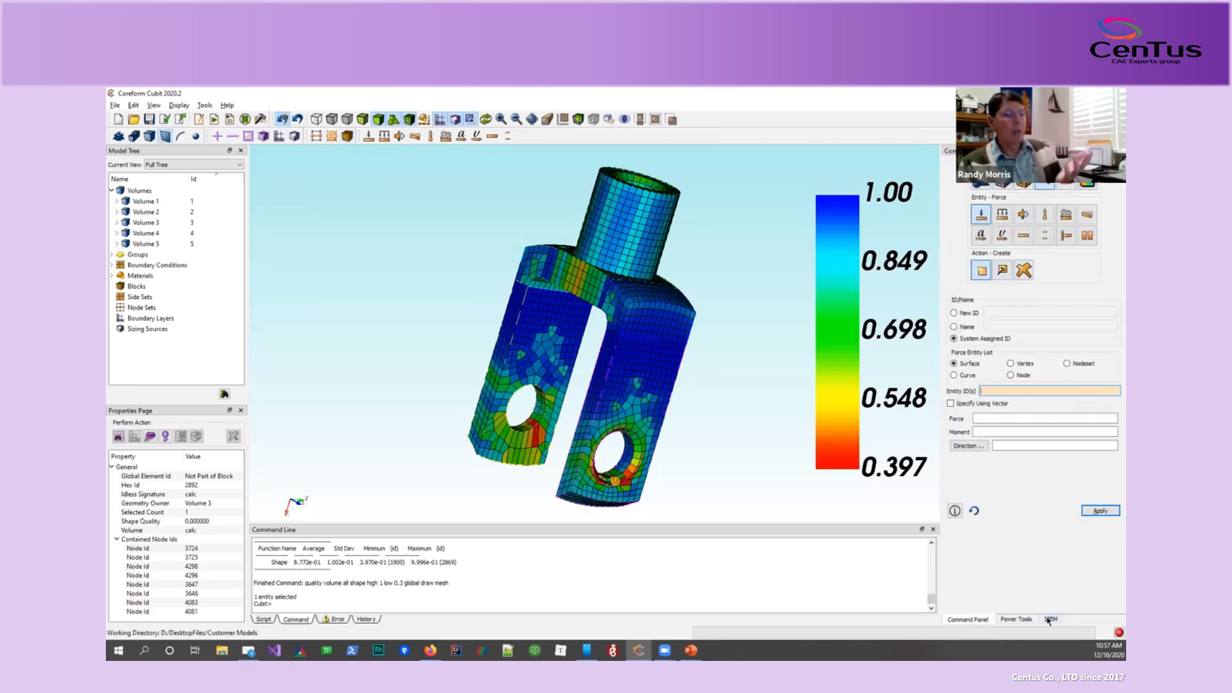
left_click(1115, 398)
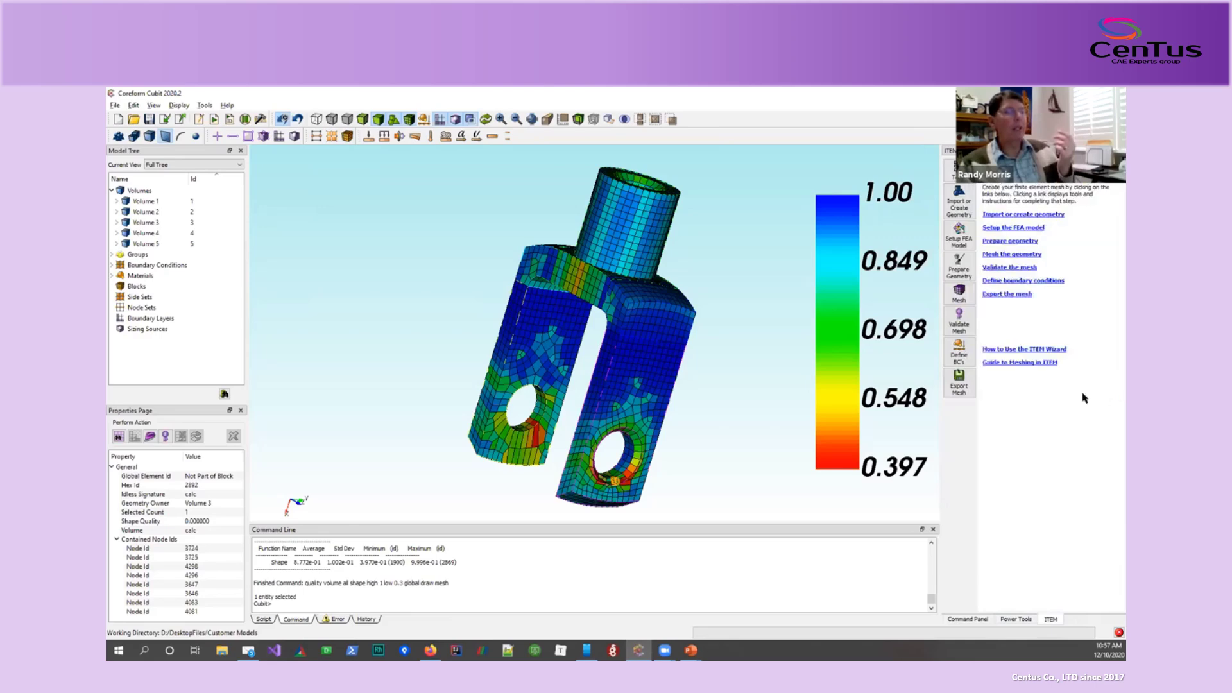
Try to export the whole mesh in Genesis format as junk, replacing the existing file, and finish the export stage.
left_click(959, 380)
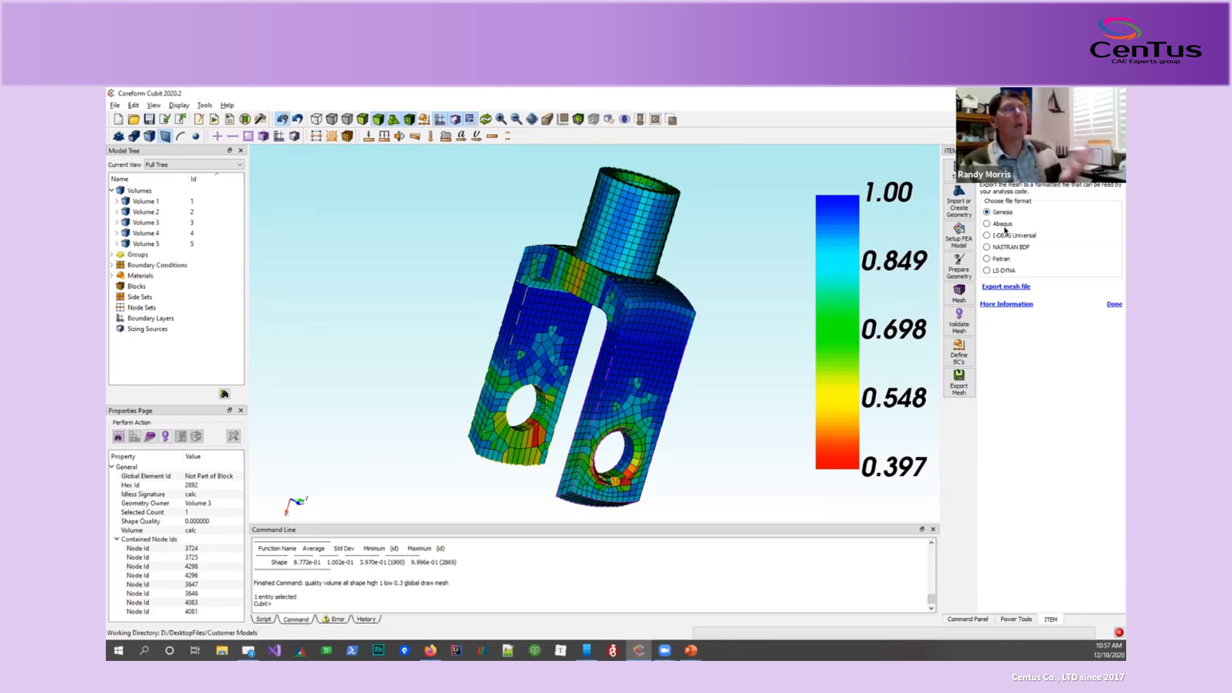
left_click(1017, 288)
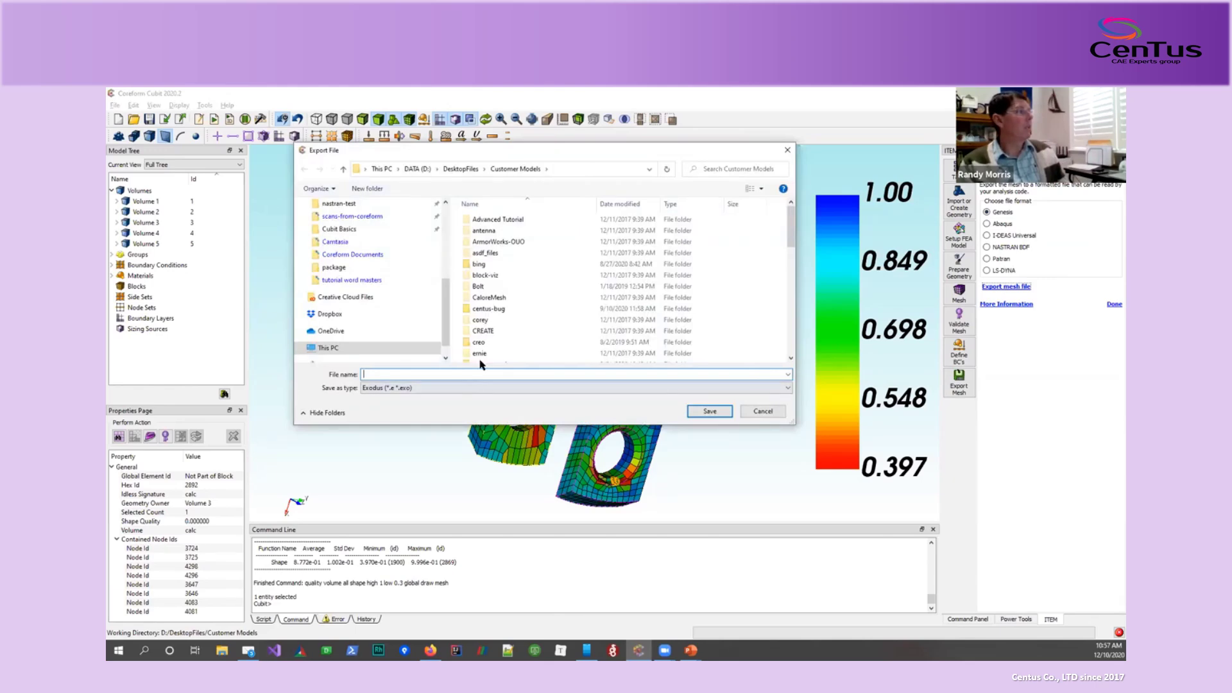
type("junk")
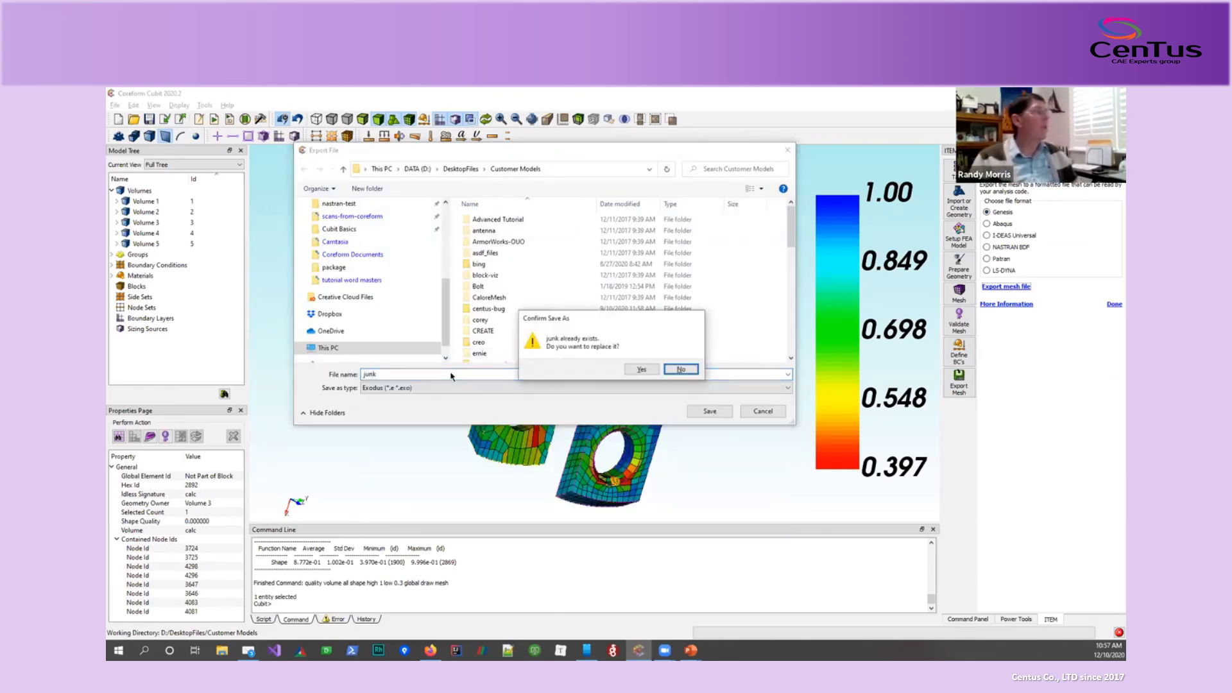
left_click(641, 369)
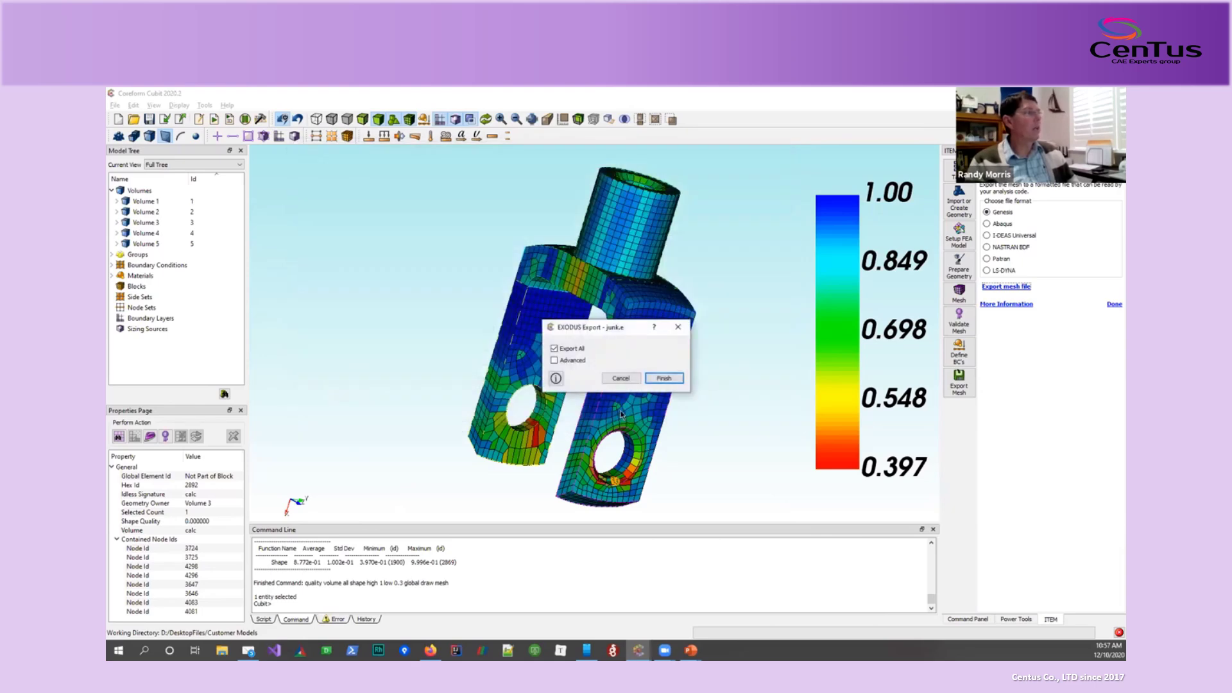
left_click(661, 379)
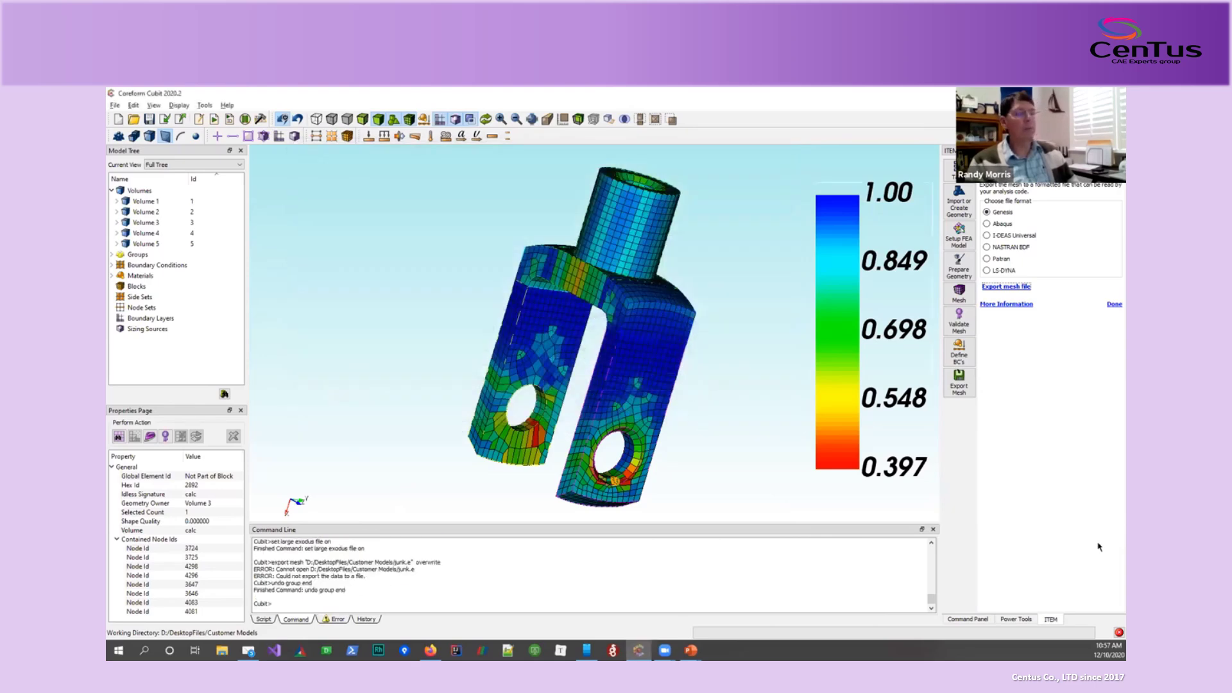
left_click(1115, 304)
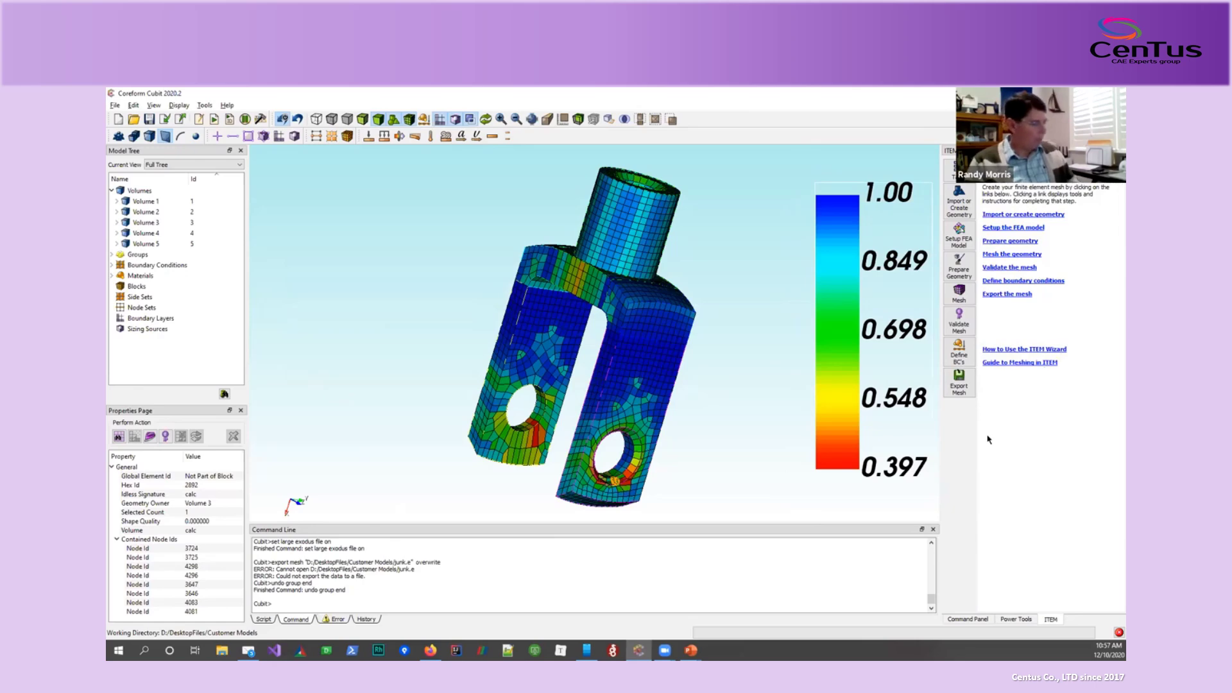
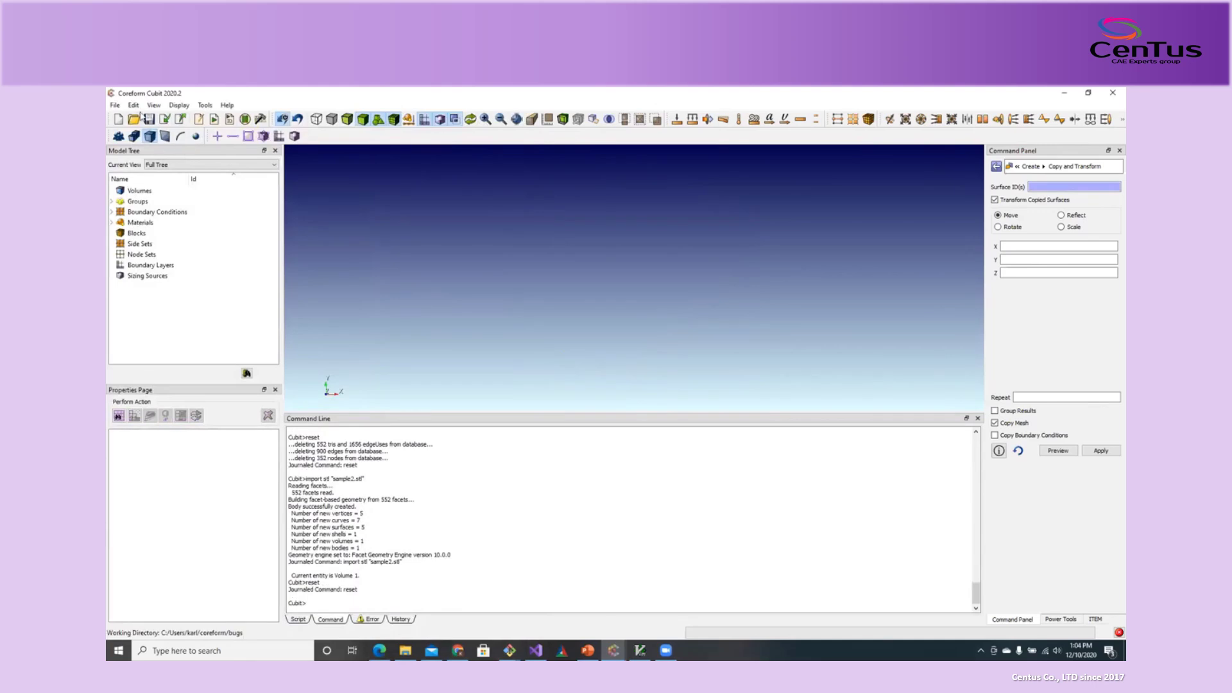
Run only the journal line that imports "sample.stl" with the make_elements option.
left_click(199, 122)
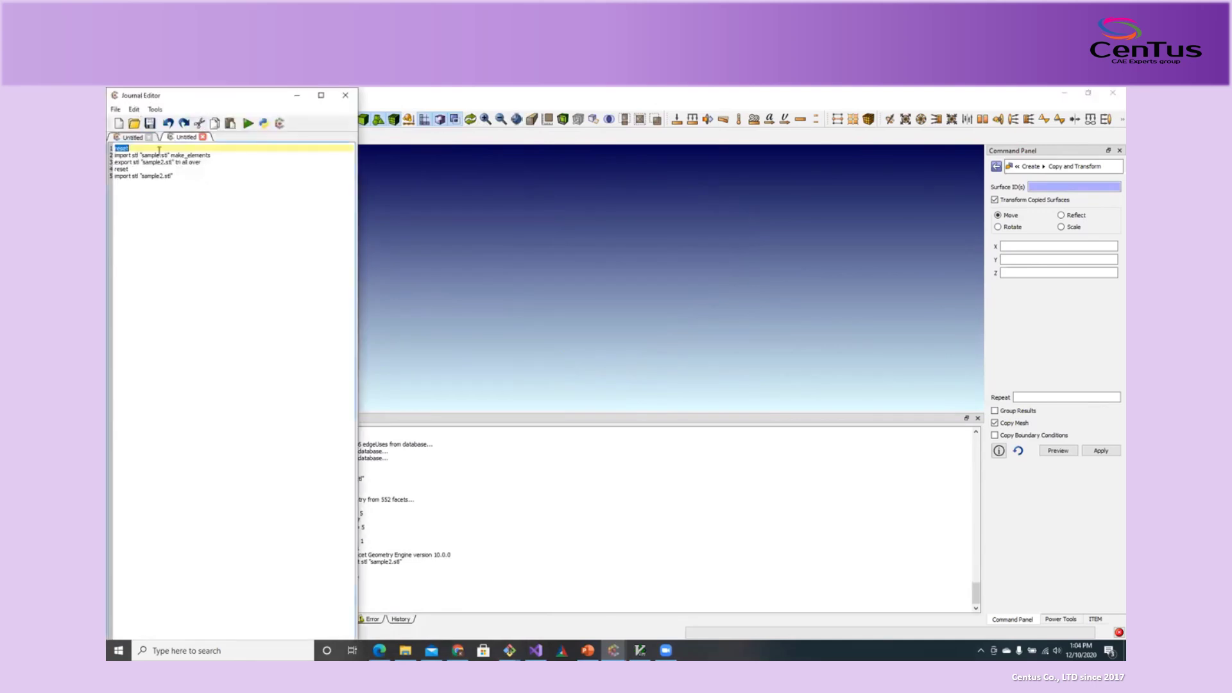
left_click(116, 155)
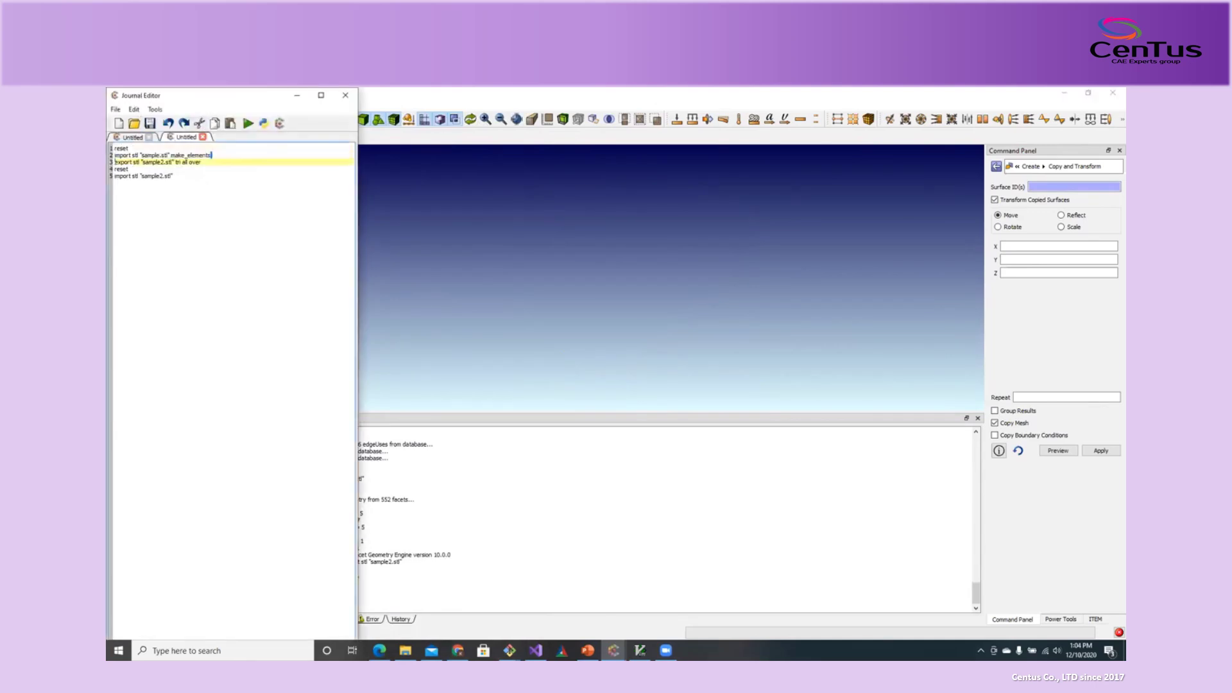
double_click(191, 155)
left_click(192, 162)
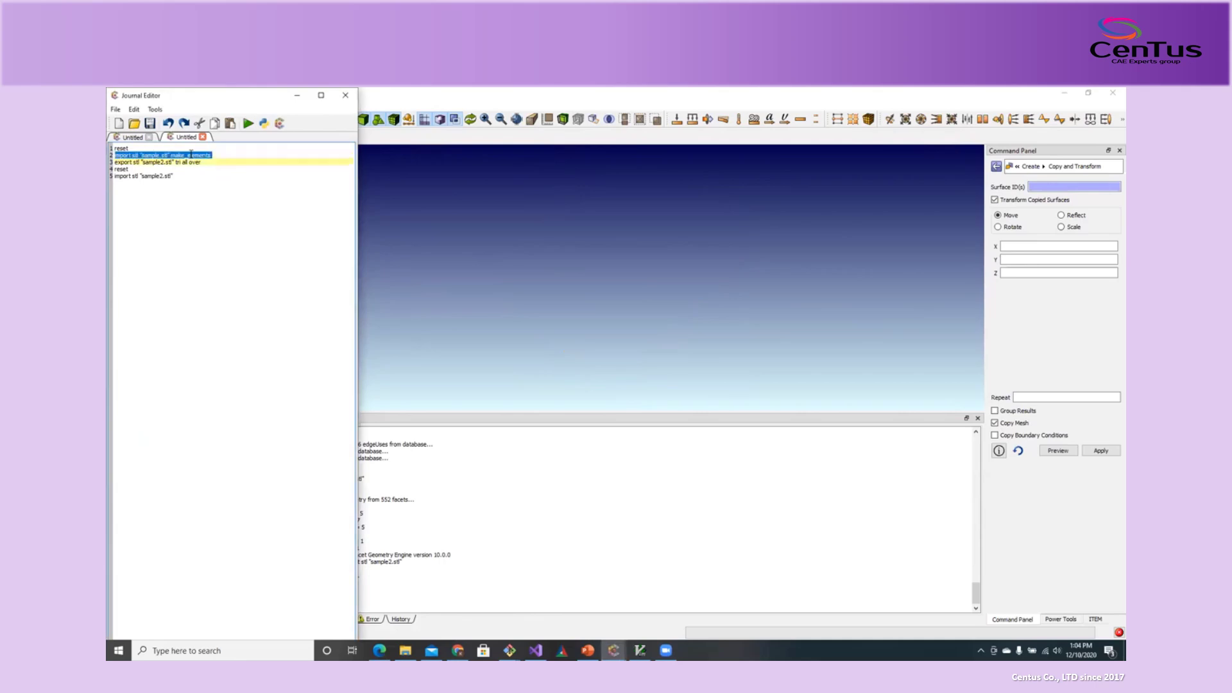
right_click(192, 160)
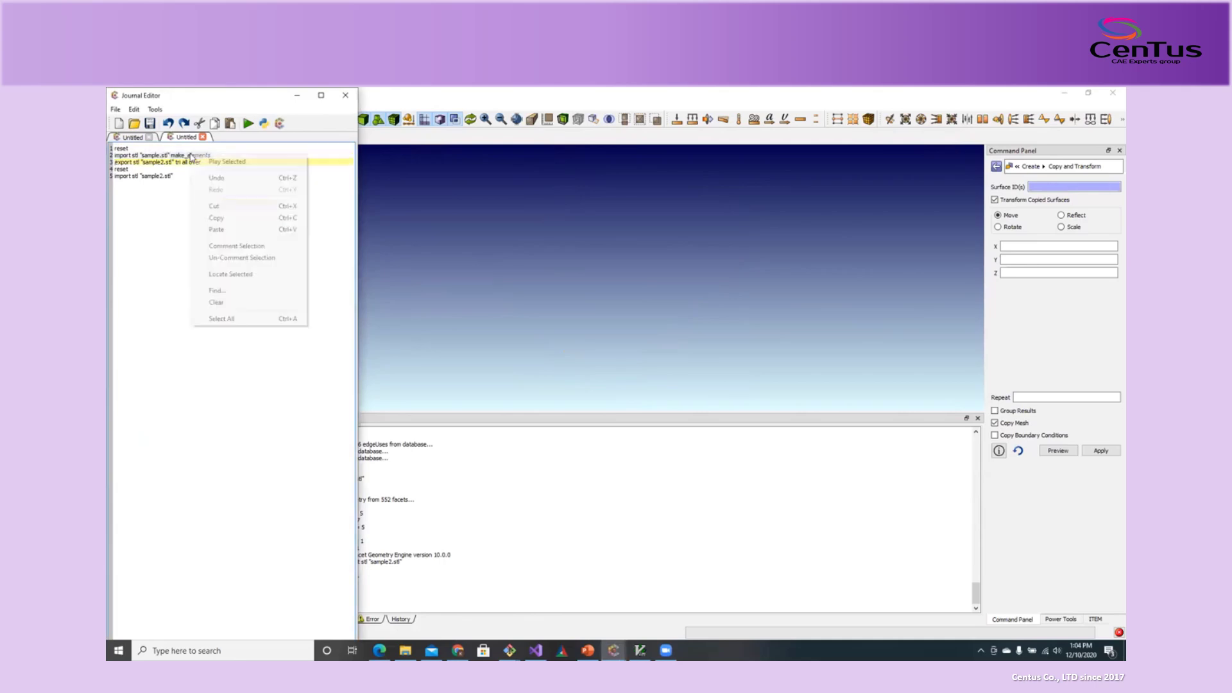
left_click(229, 162)
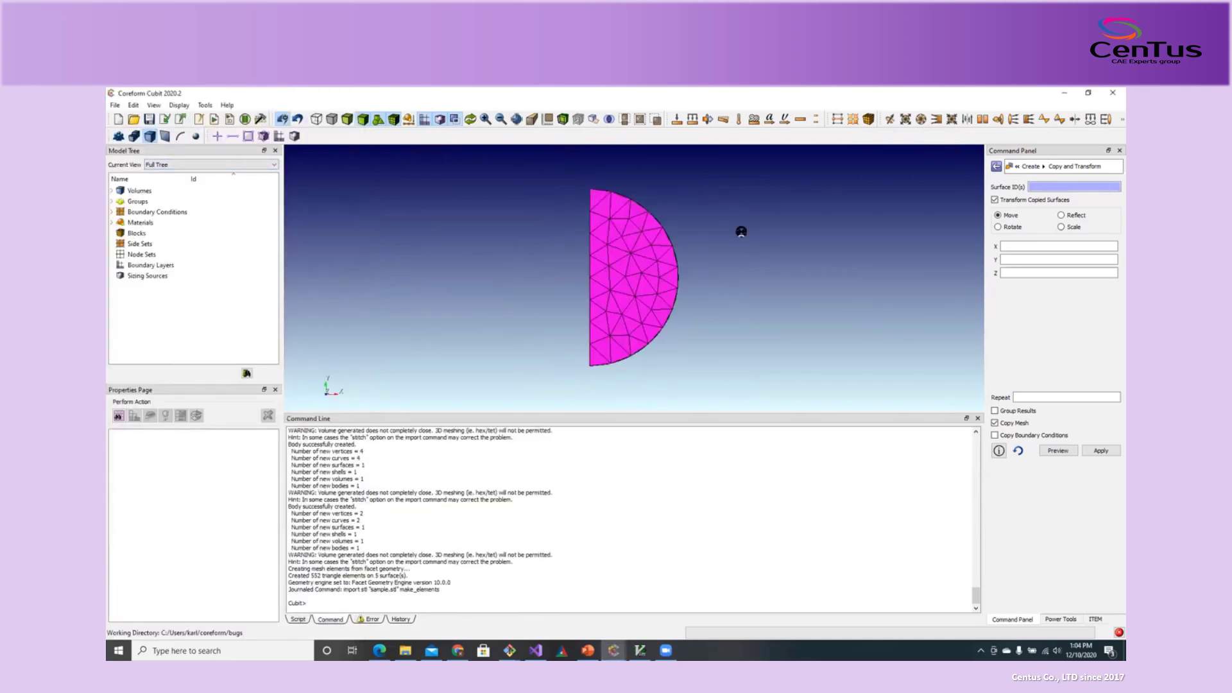
Draw only Volume 1, the flat rectangular face with the round hole, from the imported STL model.
middle_click_drag(737, 228, 611, 305)
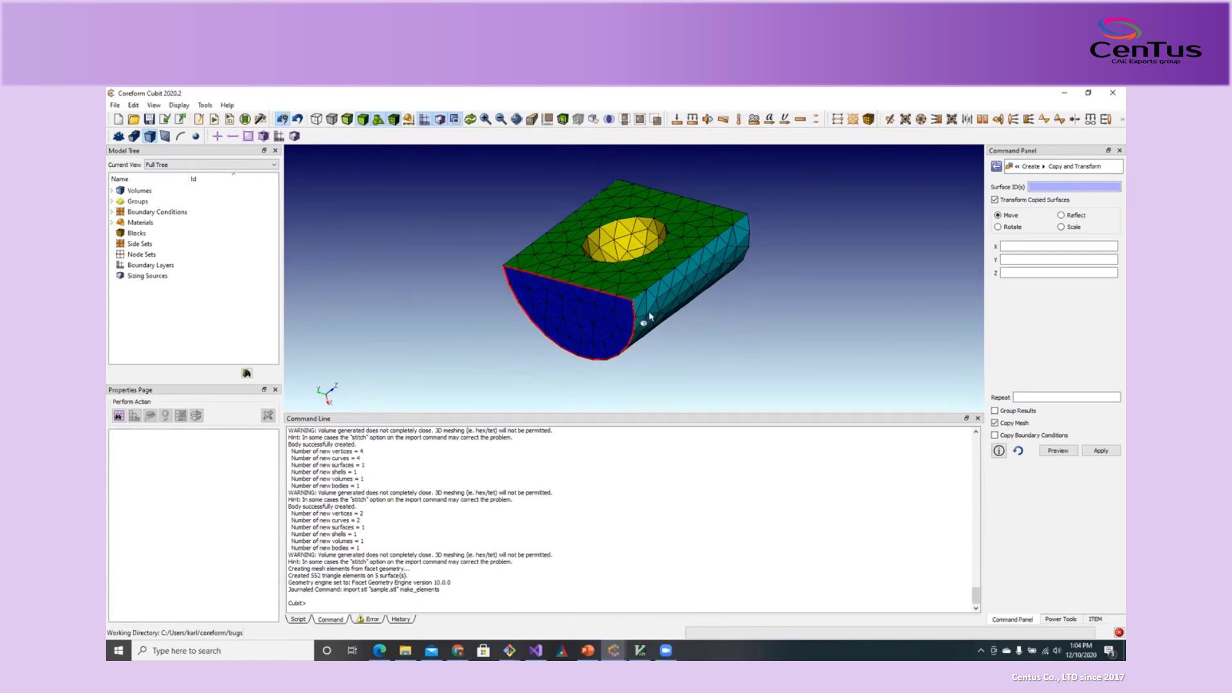
middle_click_drag(626, 303, 565, 217)
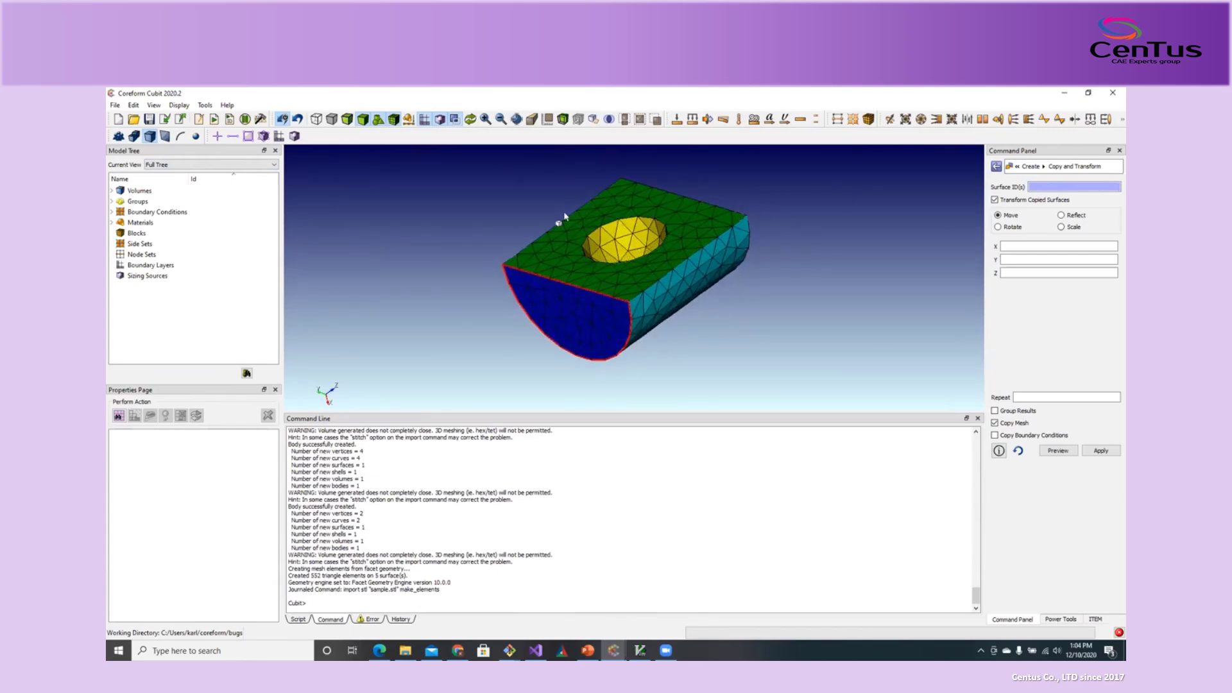
left_click(551, 257)
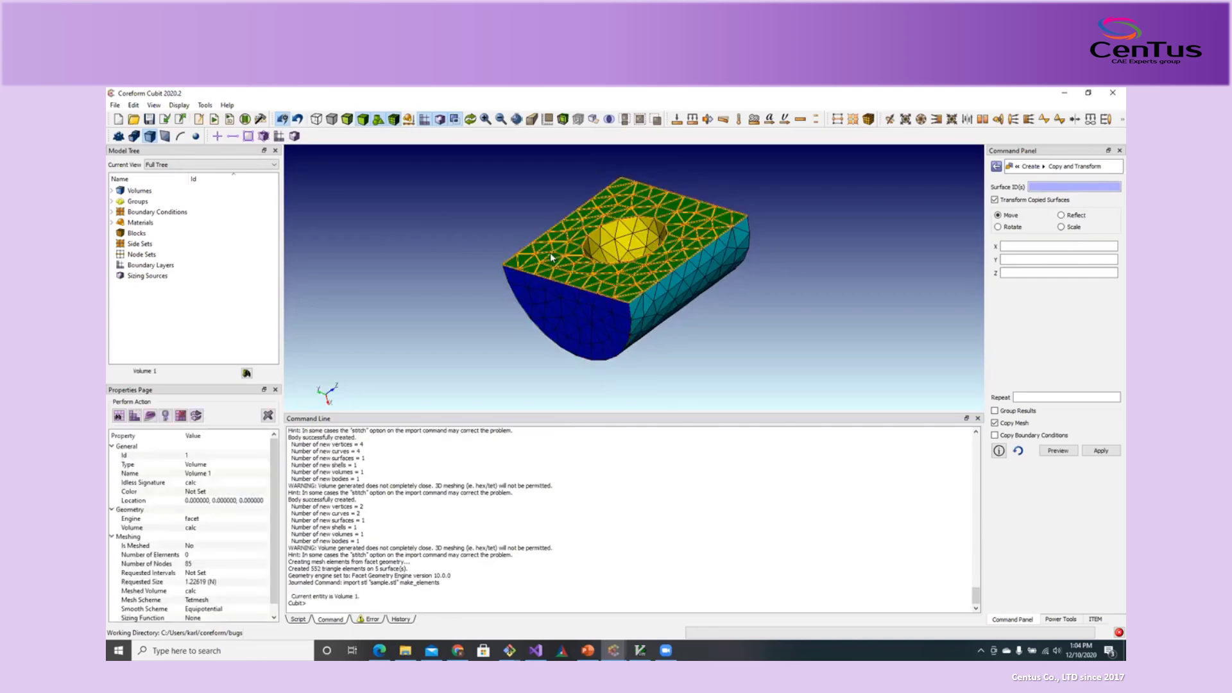
right_click(565, 259)
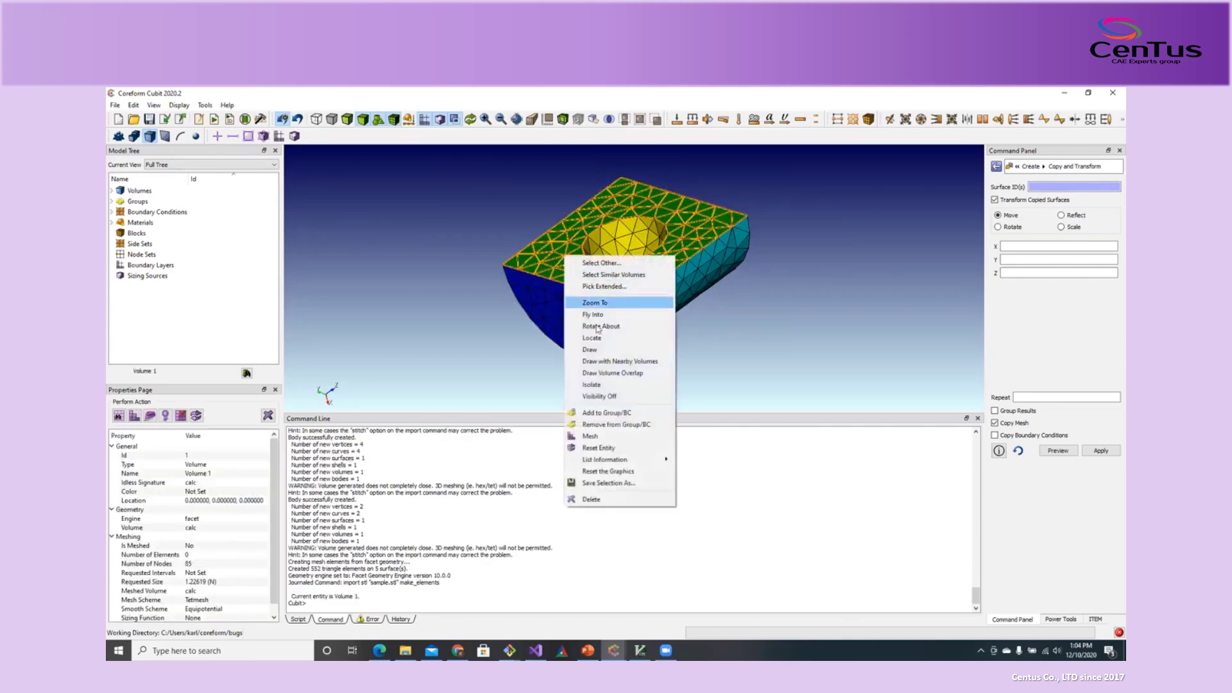
left_click(592, 354)
middle_click_drag(594, 321, 599, 280)
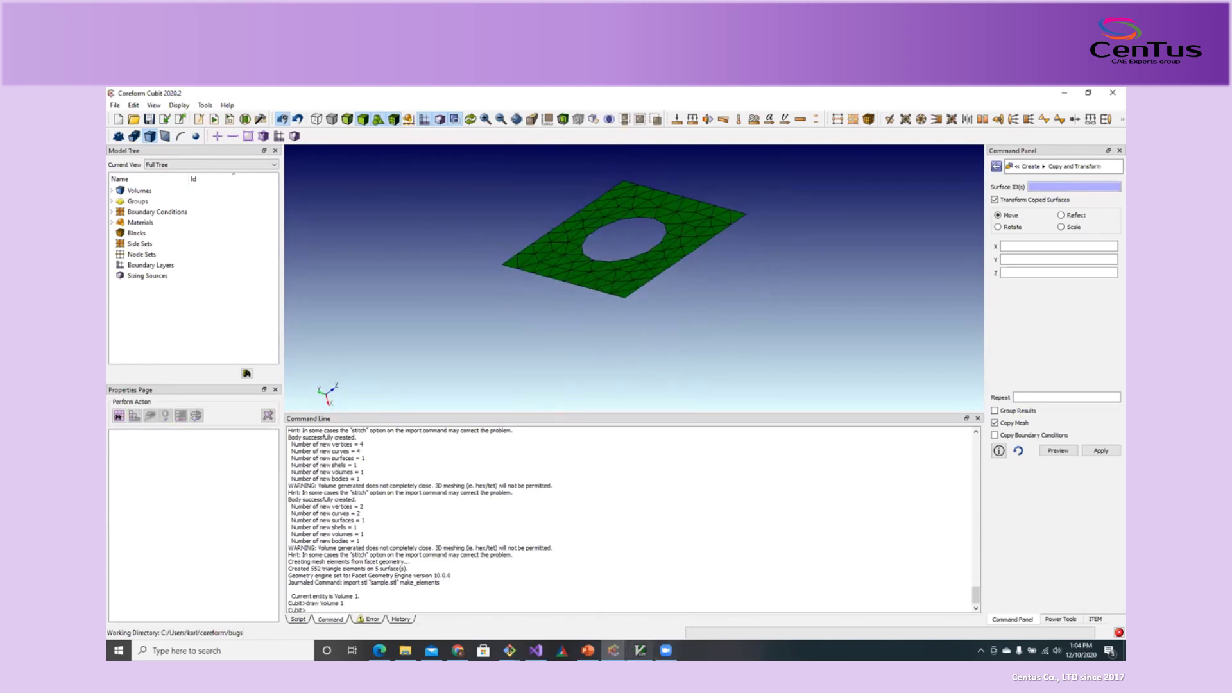
Switch to GVIM to examine how sample.stl lists its solid bodies and facets, and return to Coreform Cubit.
left_click(640, 650)
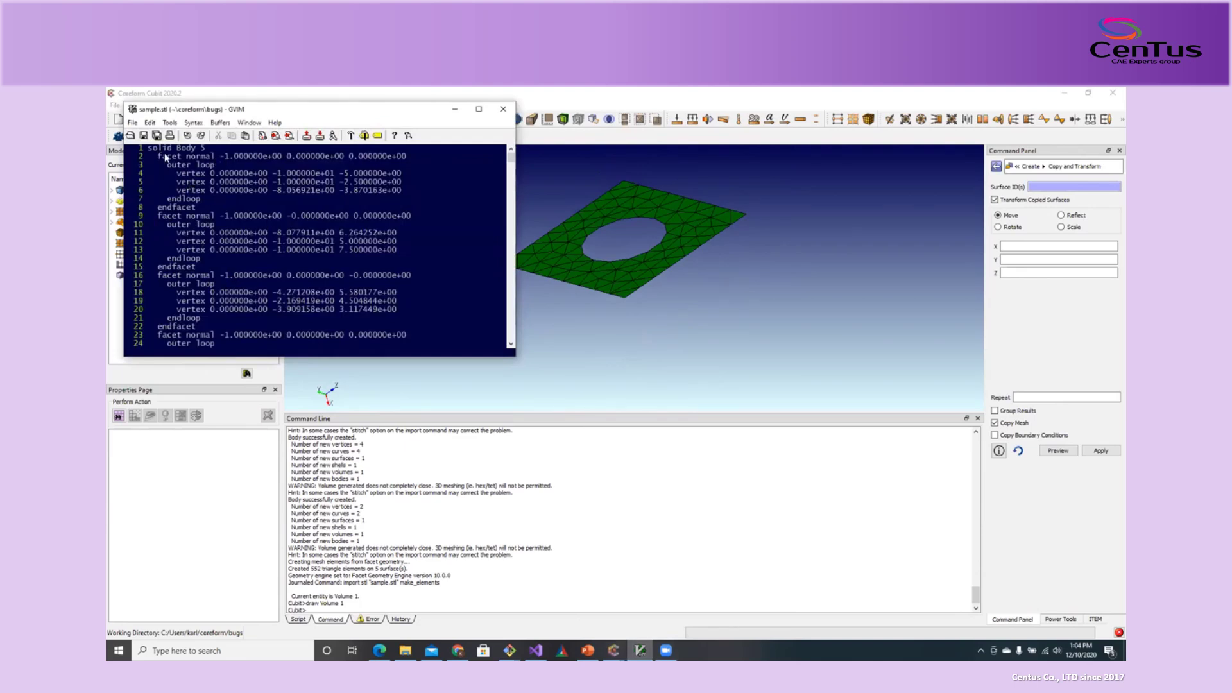
left_click_drag(149, 149, 205, 152)
scroll(217, 172, "down", 10)
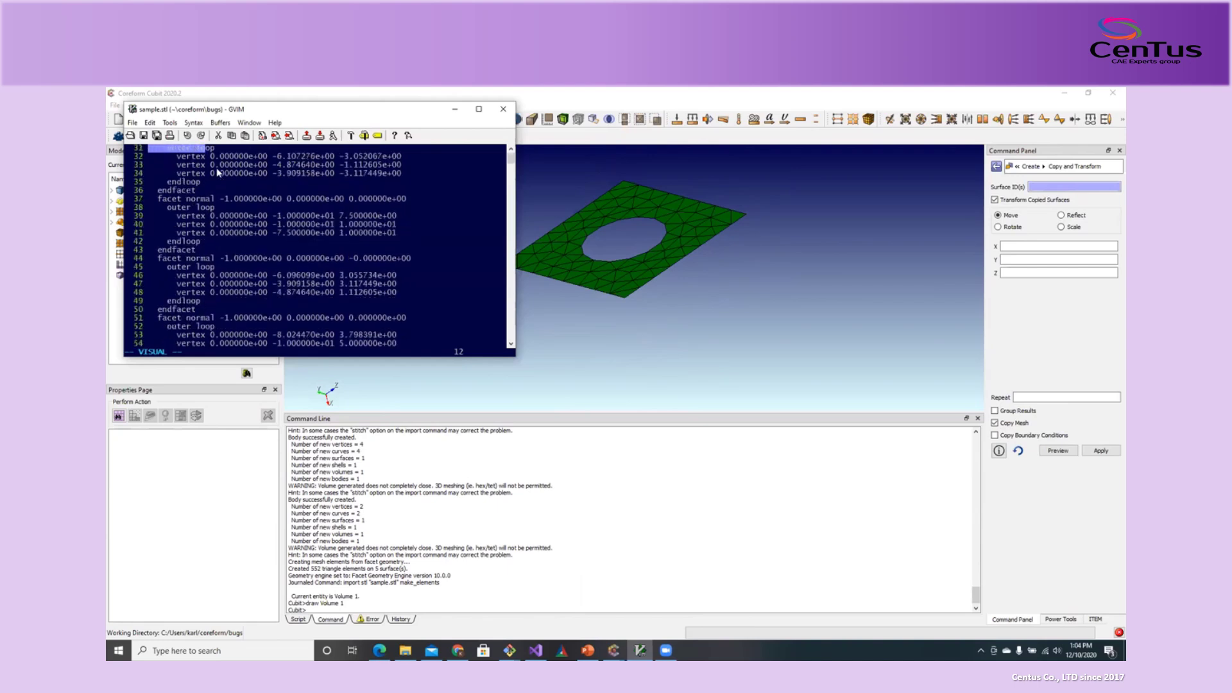
scroll(217, 172, "down", 4)
scroll(217, 169, "down", 20)
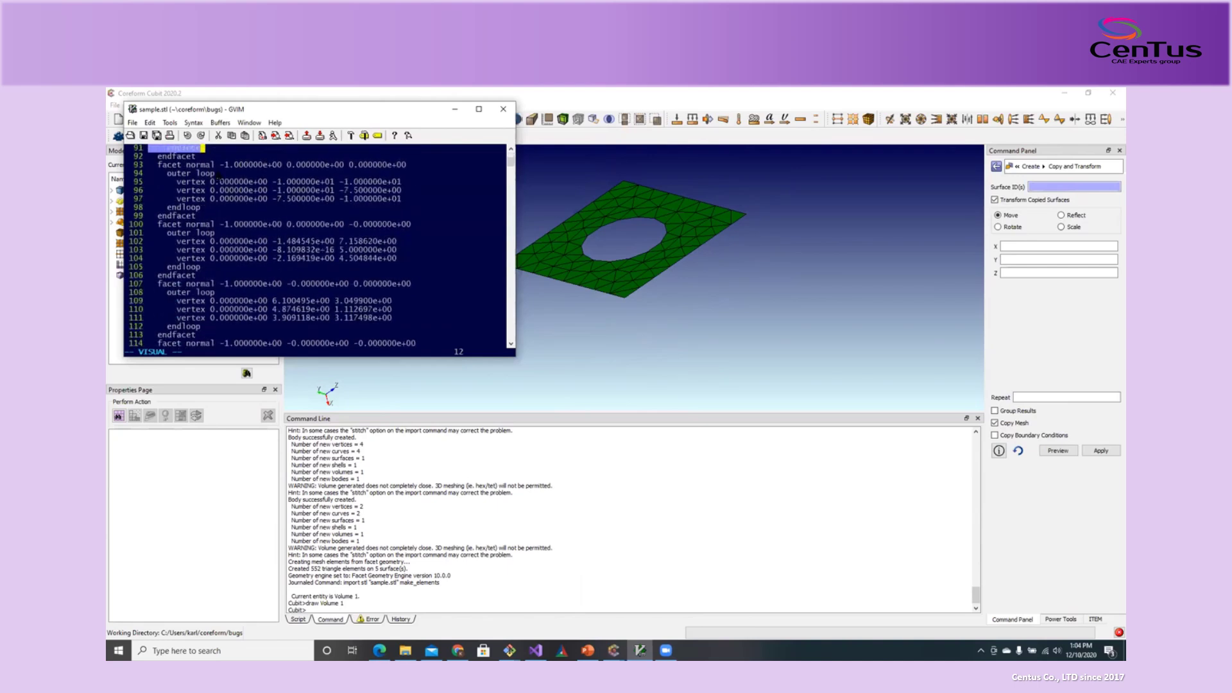
scroll(219, 177, "down", 15)
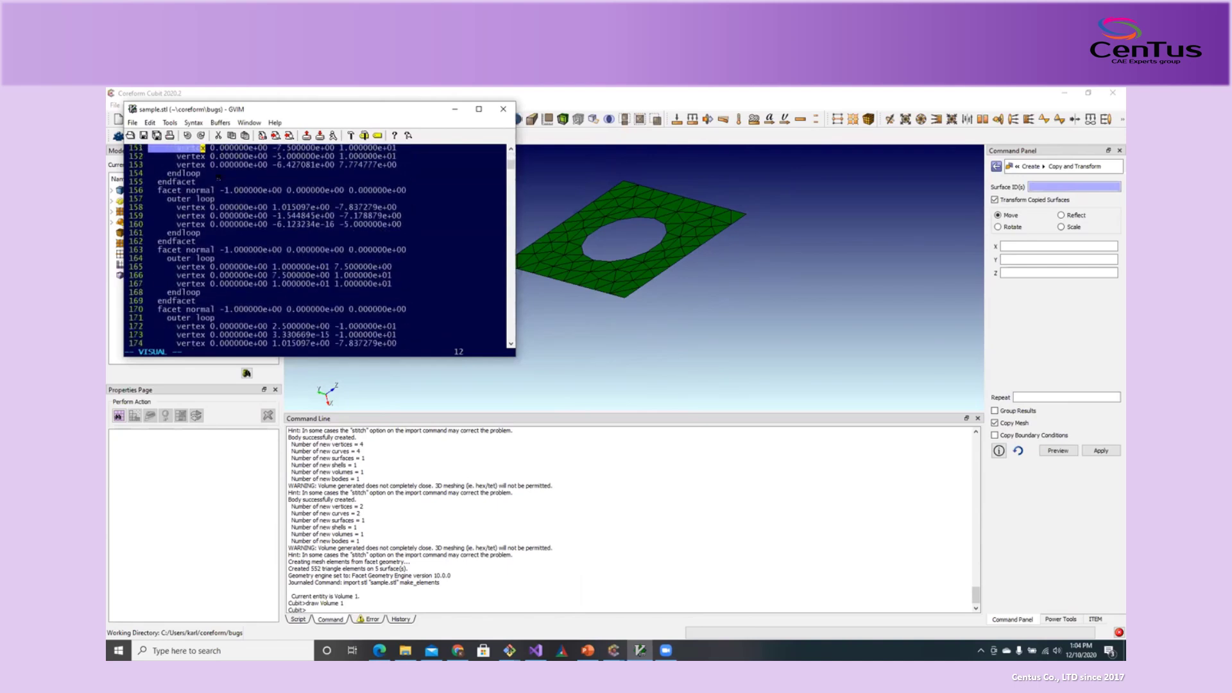
left_click_drag(511, 168, 511, 186)
left_click(233, 217)
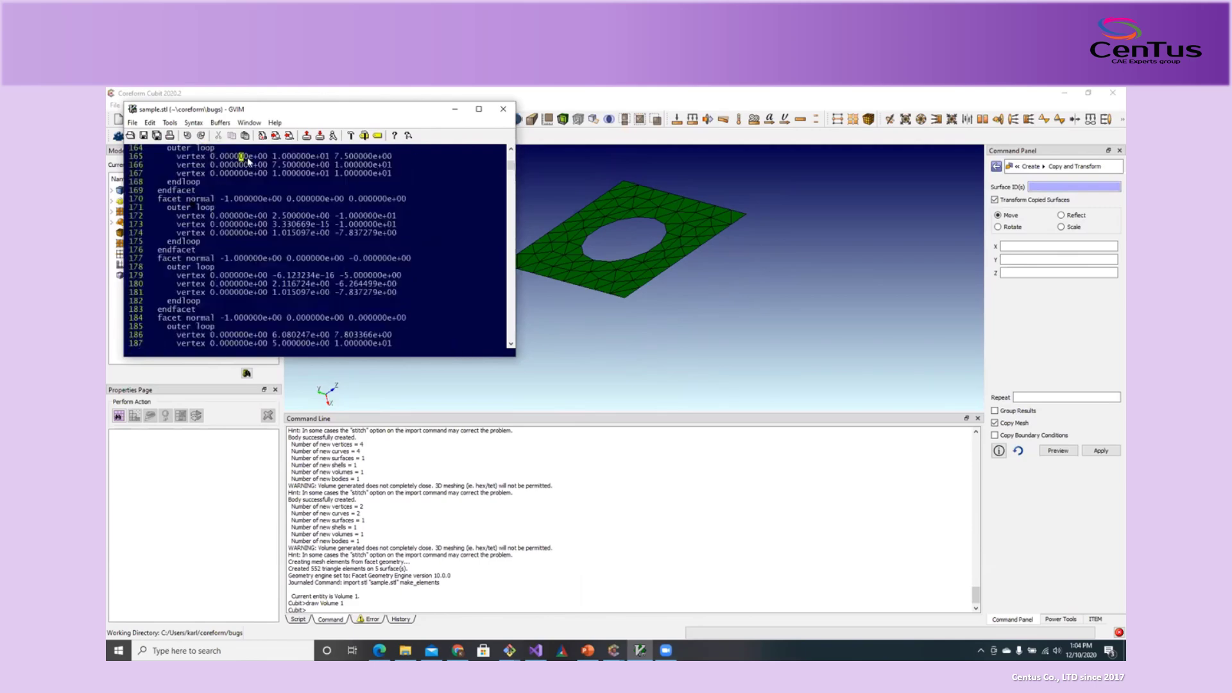
scroll(233, 217, "up", 20)
scroll(233, 215, "up", 20)
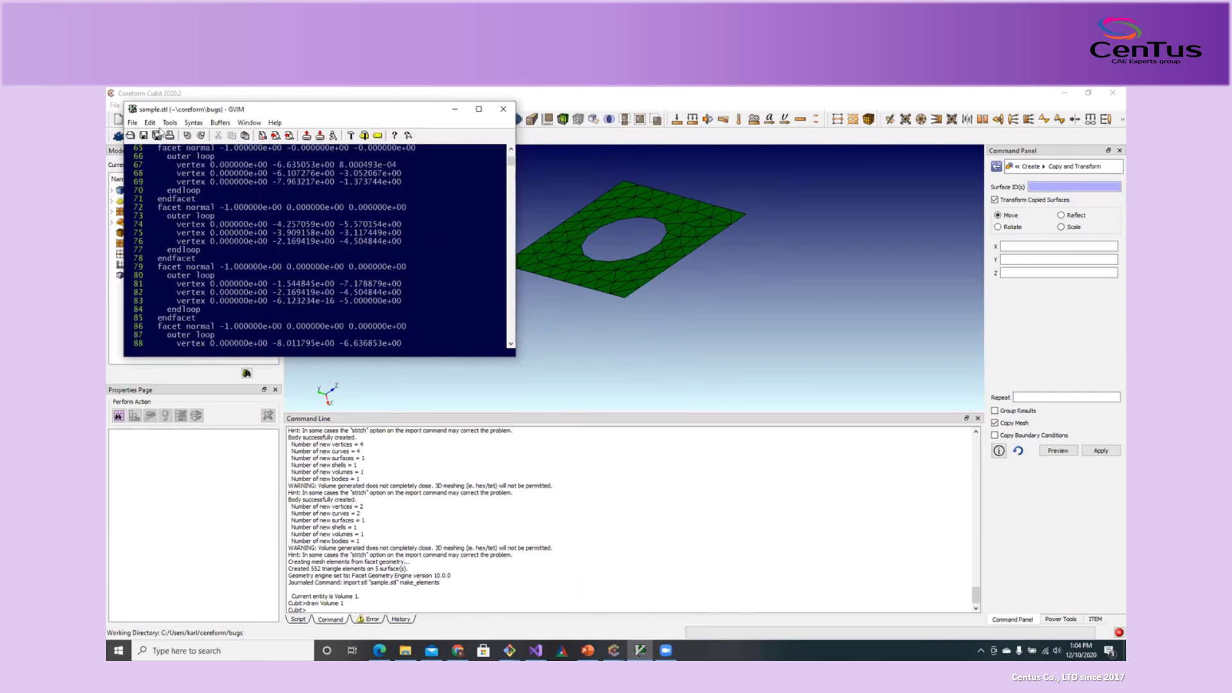
key("g")
key("g")
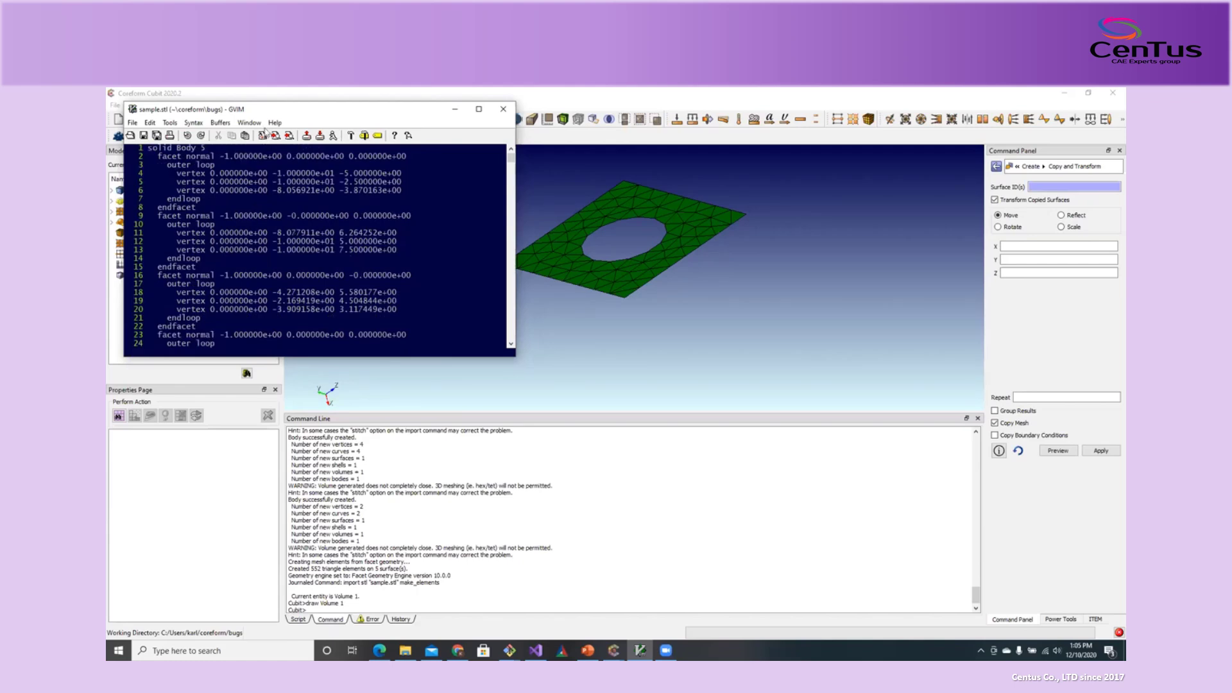
left_click_drag(277, 111, 276, 140)
left_click(656, 300)
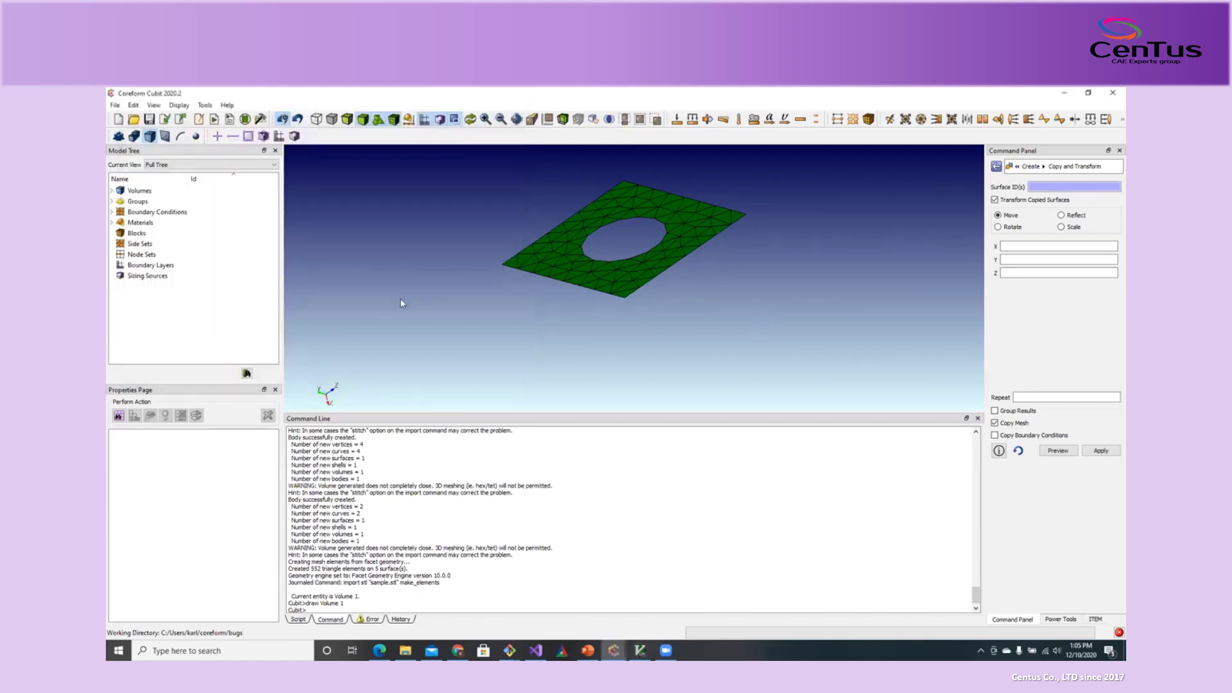
Run only the journal line that exports all triangles to "sample2.stl" with overwrite.
left_click(199, 120)
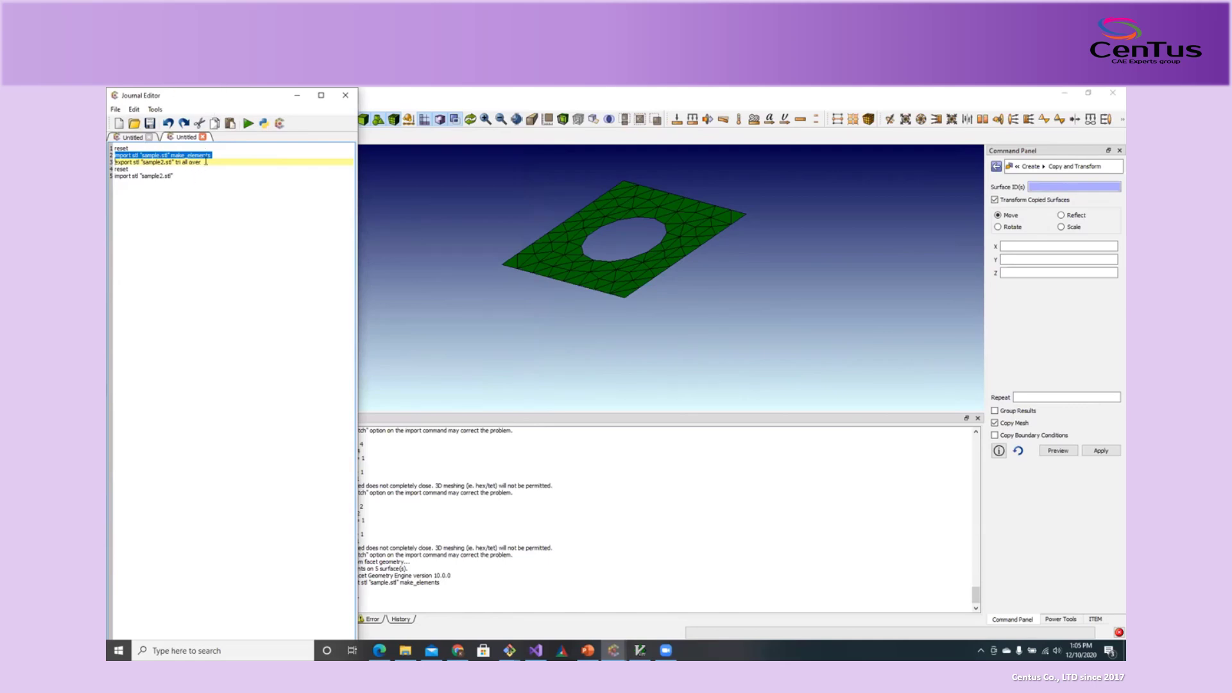
left_click_drag(203, 163, 115, 162)
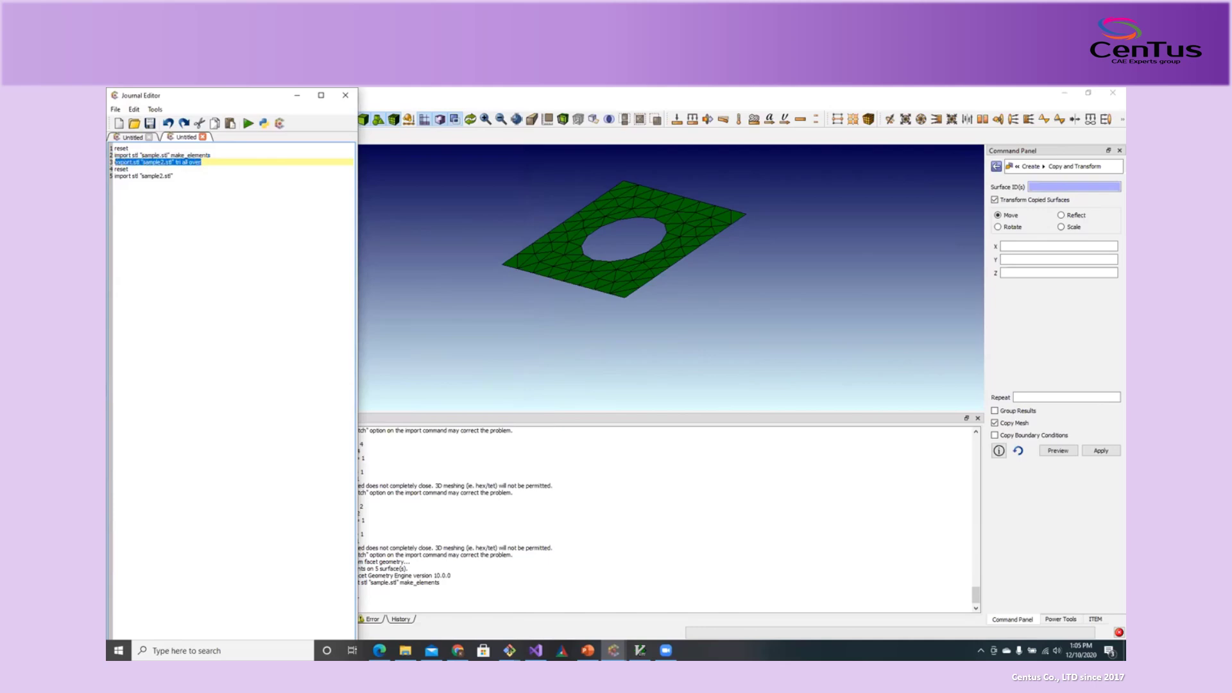
left_click(183, 164)
left_click_drag(203, 162, 114, 163)
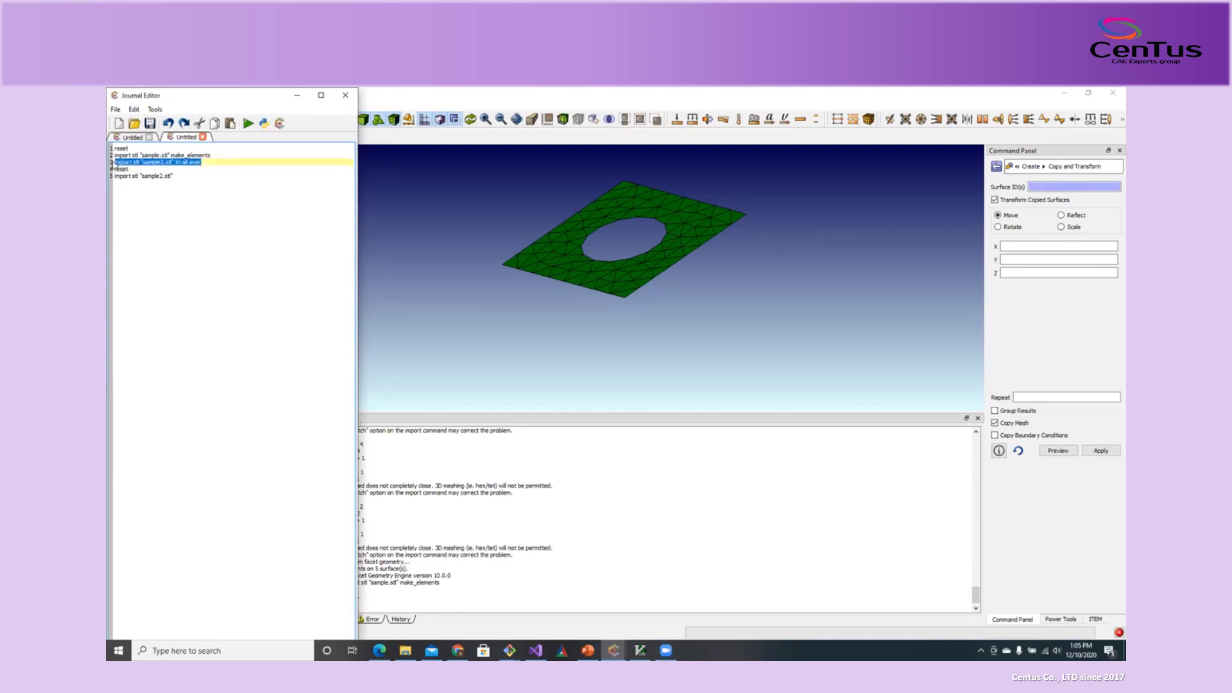
right_click(164, 166)
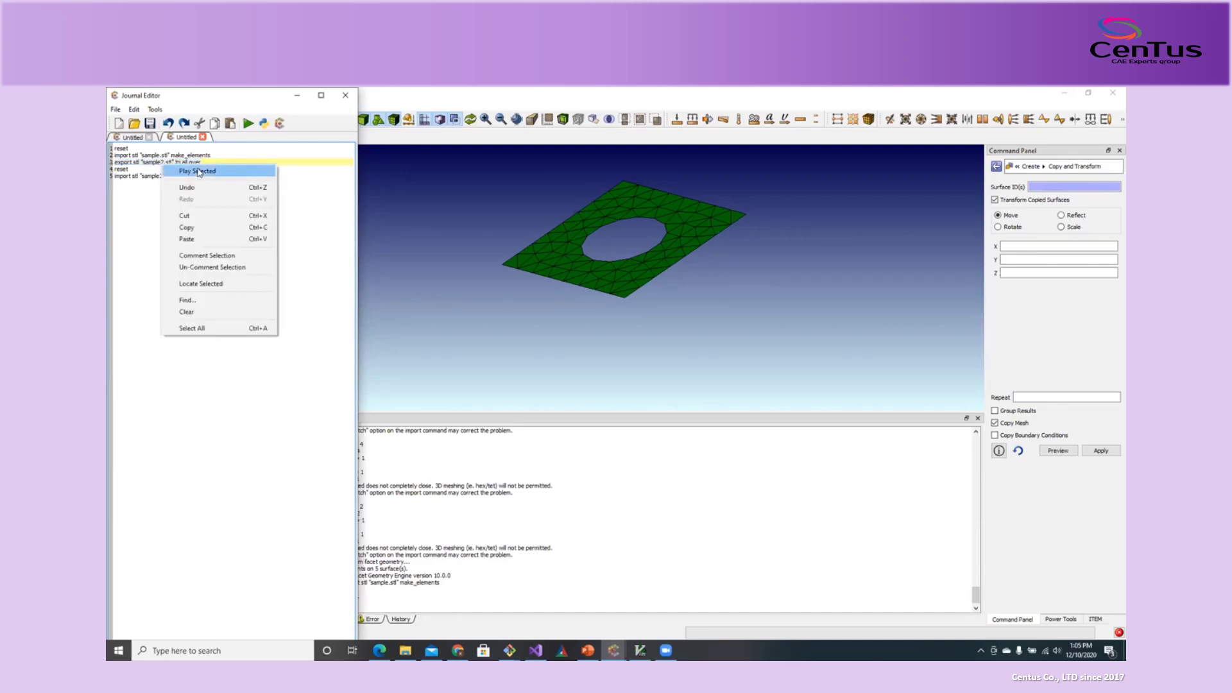
left_click(198, 172)
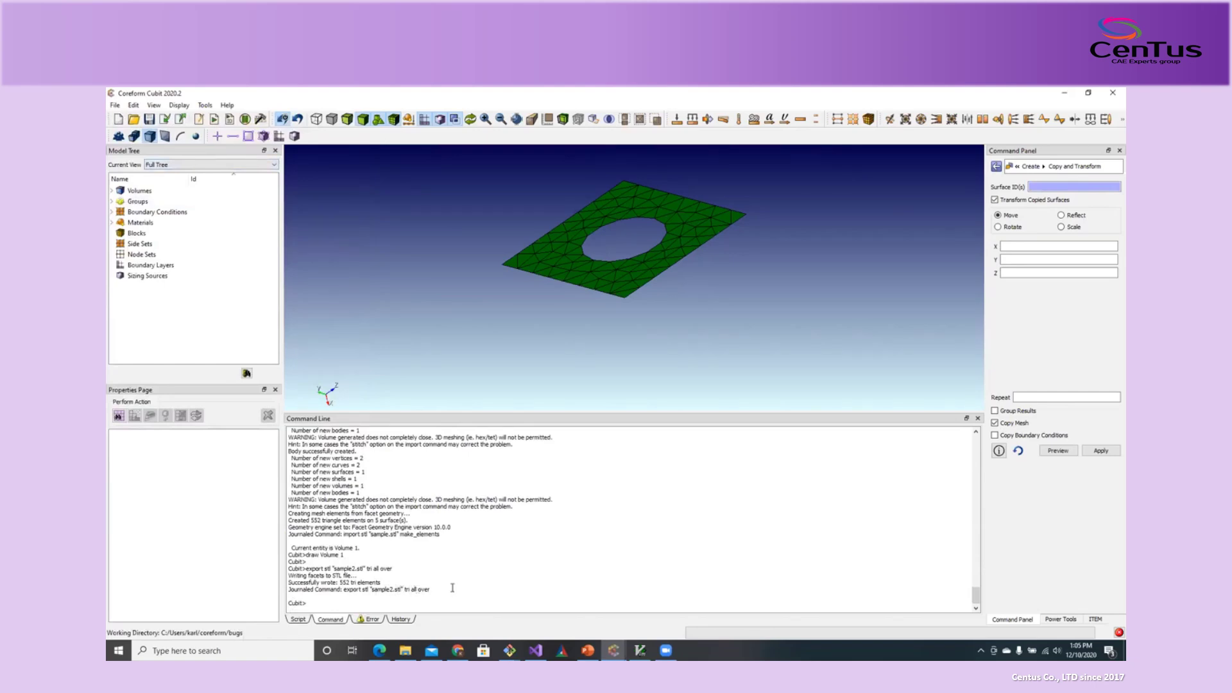
Run only the last two journal lines, which reset the model and import "sample2.stl".
left_click(201, 119)
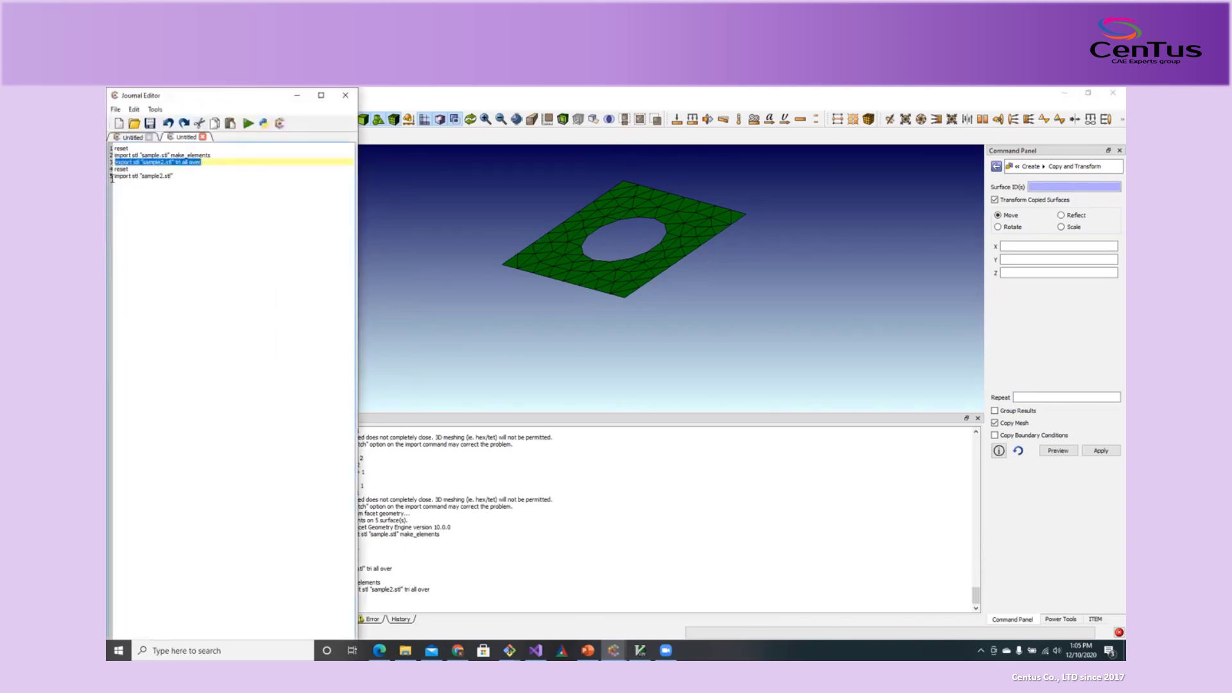
left_click_drag(114, 169, 177, 175)
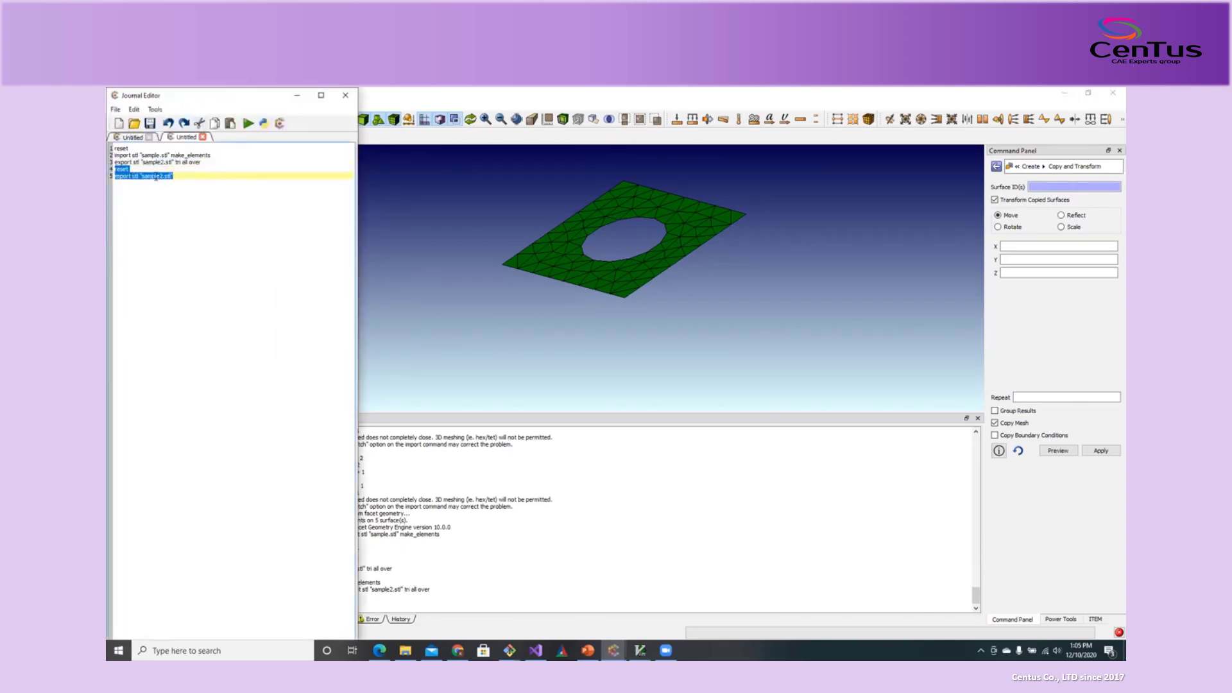
right_click(156, 178)
left_click(185, 184)
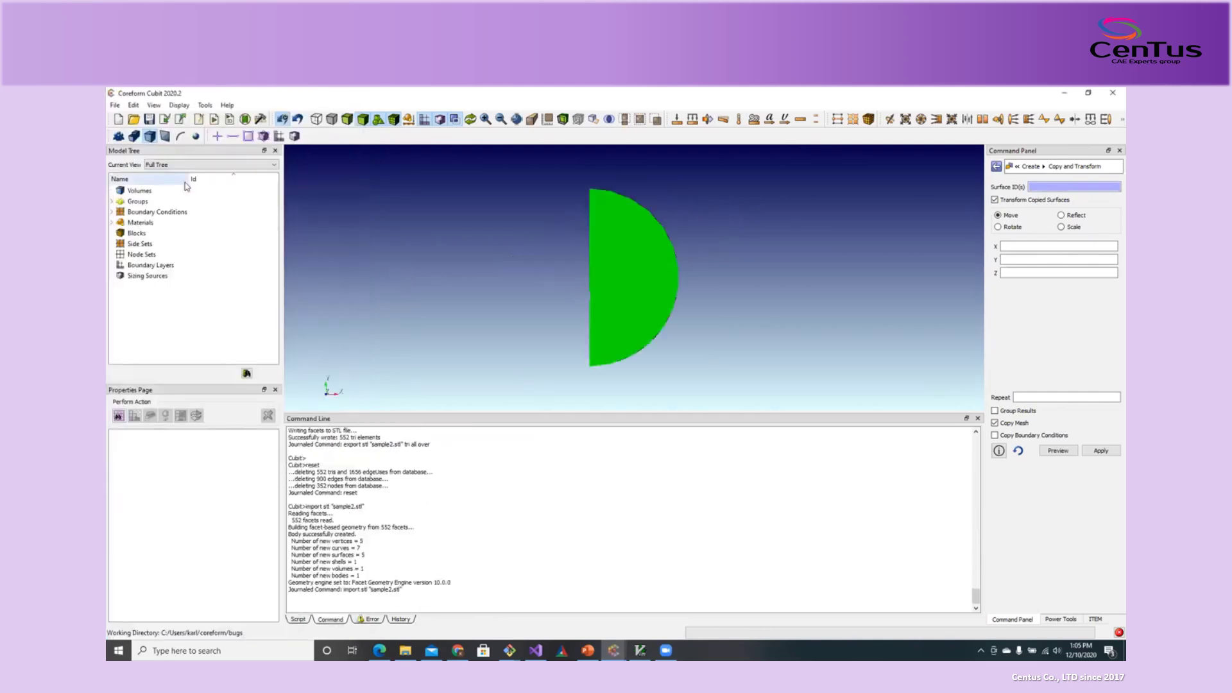
Mesh the imported Volume 1 using the Tetmesh scheme.
left_click_drag(672, 261, 581, 333)
left_click_drag(665, 272, 669, 309)
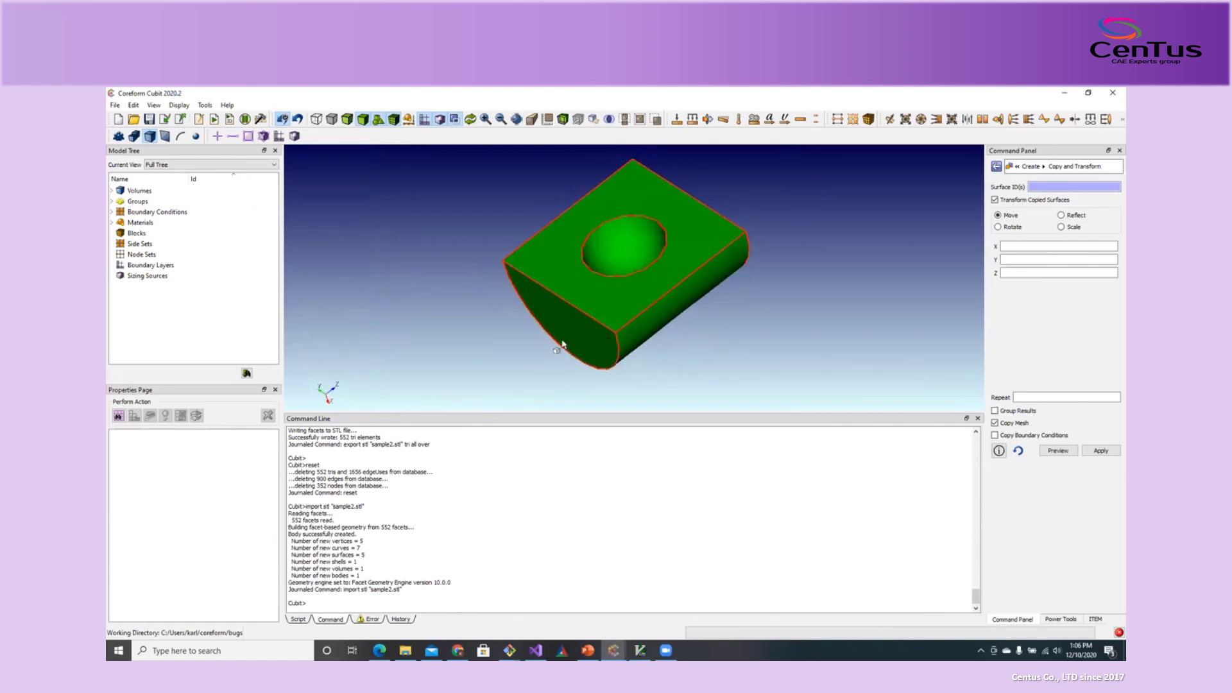
left_click_drag(565, 325, 569, 312)
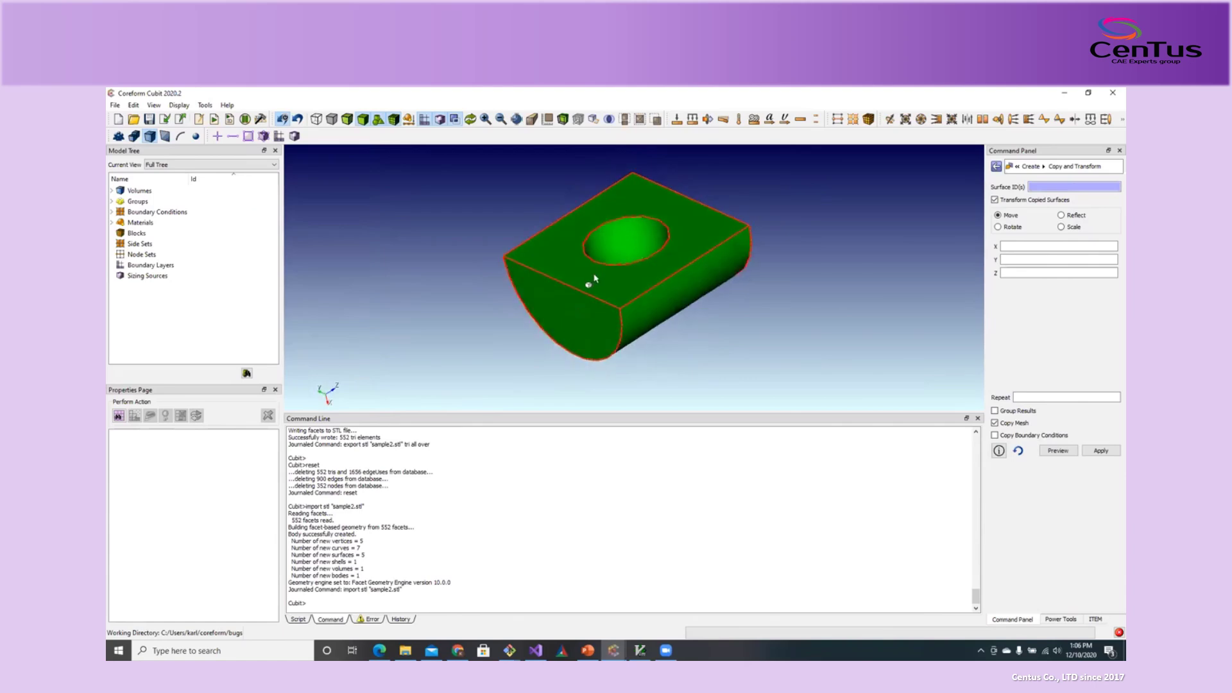
left_click(594, 278)
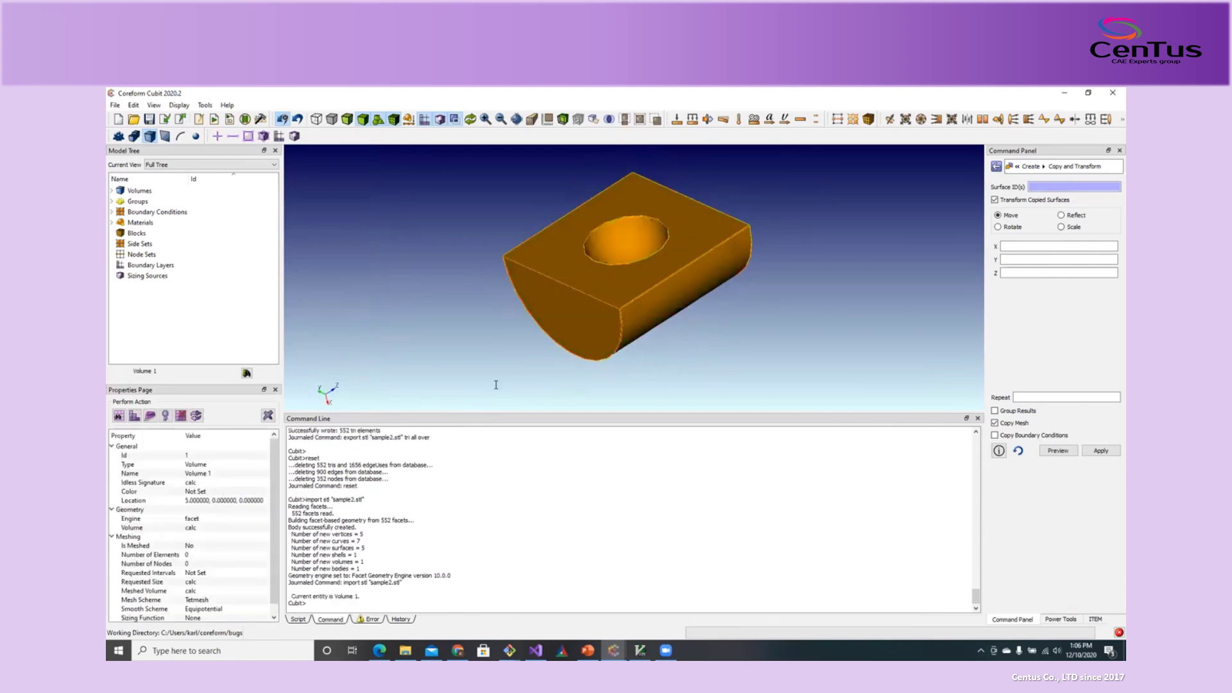
scroll(278, 468, "down", 1)
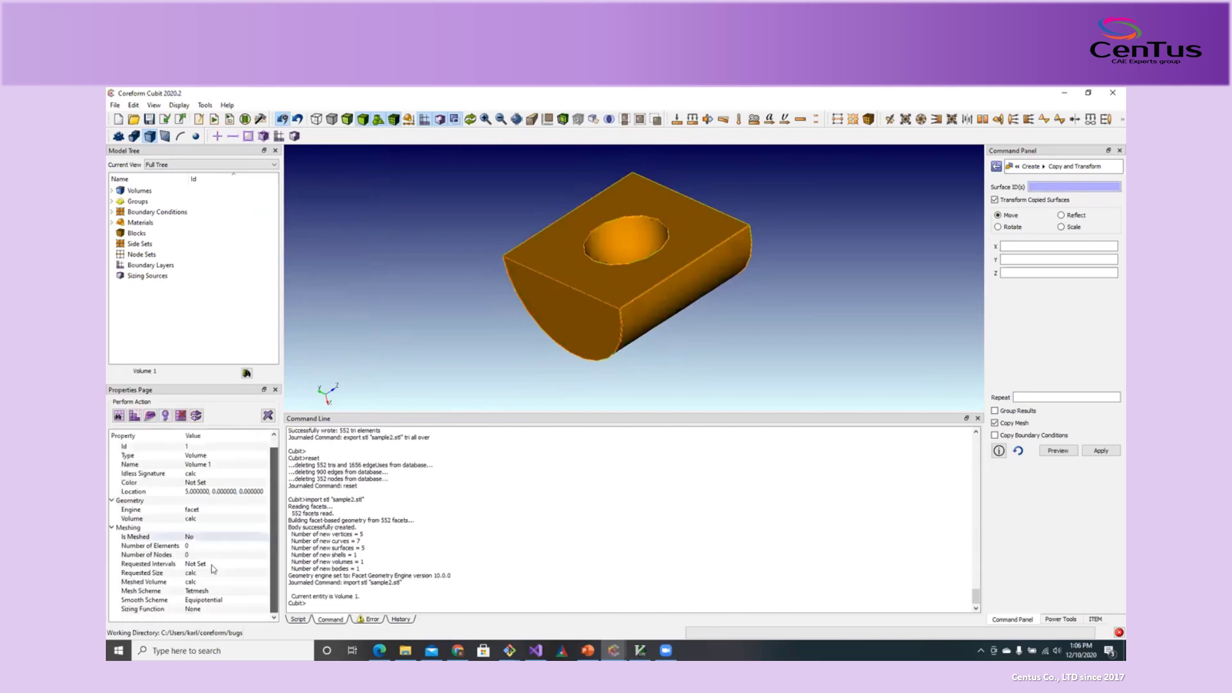
left_click(134, 415)
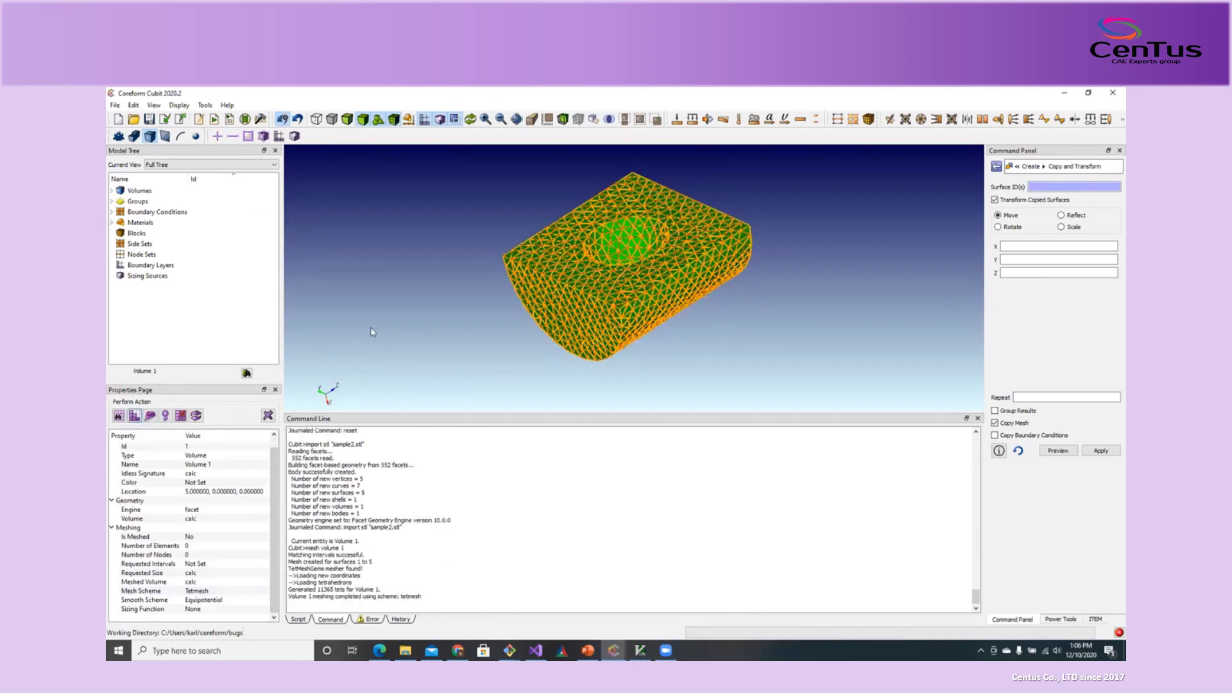
left_click_drag(591, 328, 597, 330)
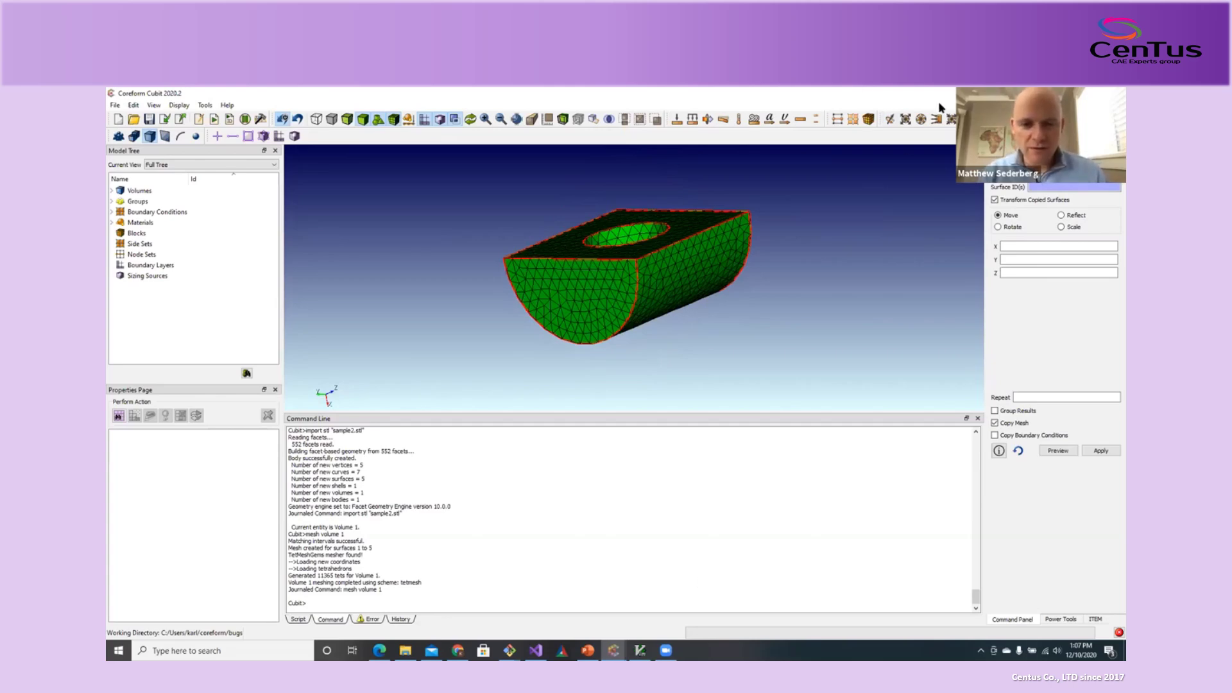
left_click(1090, 94)
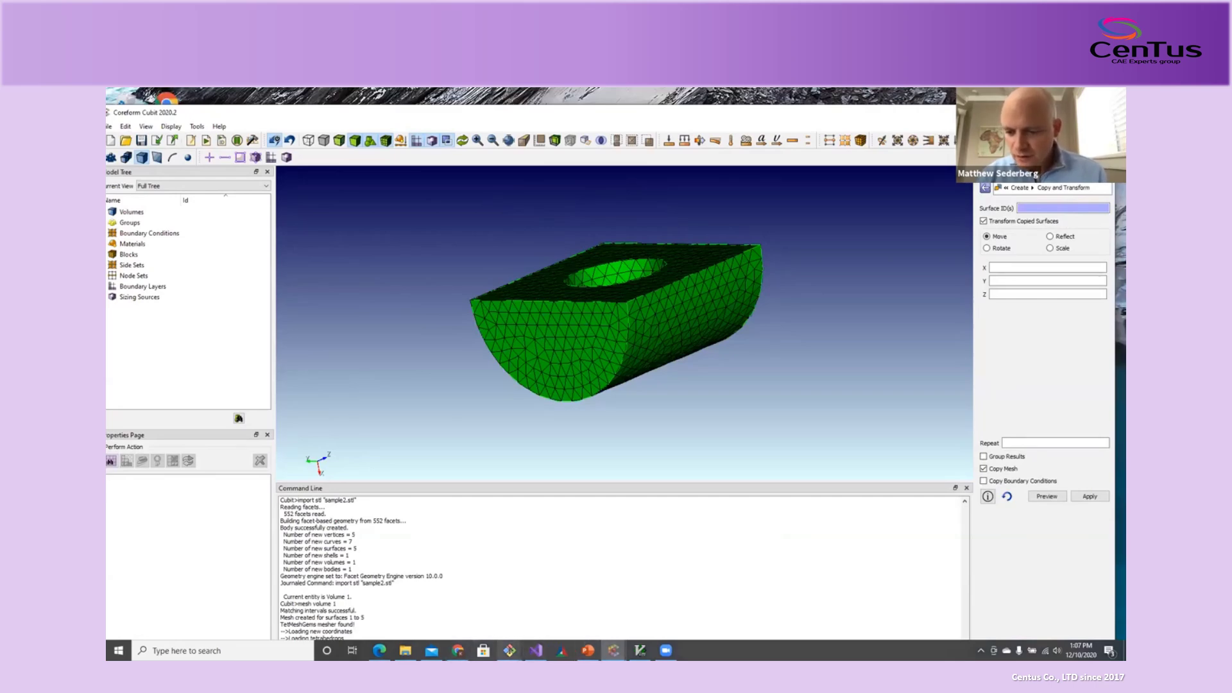
mouse_move(509, 650)
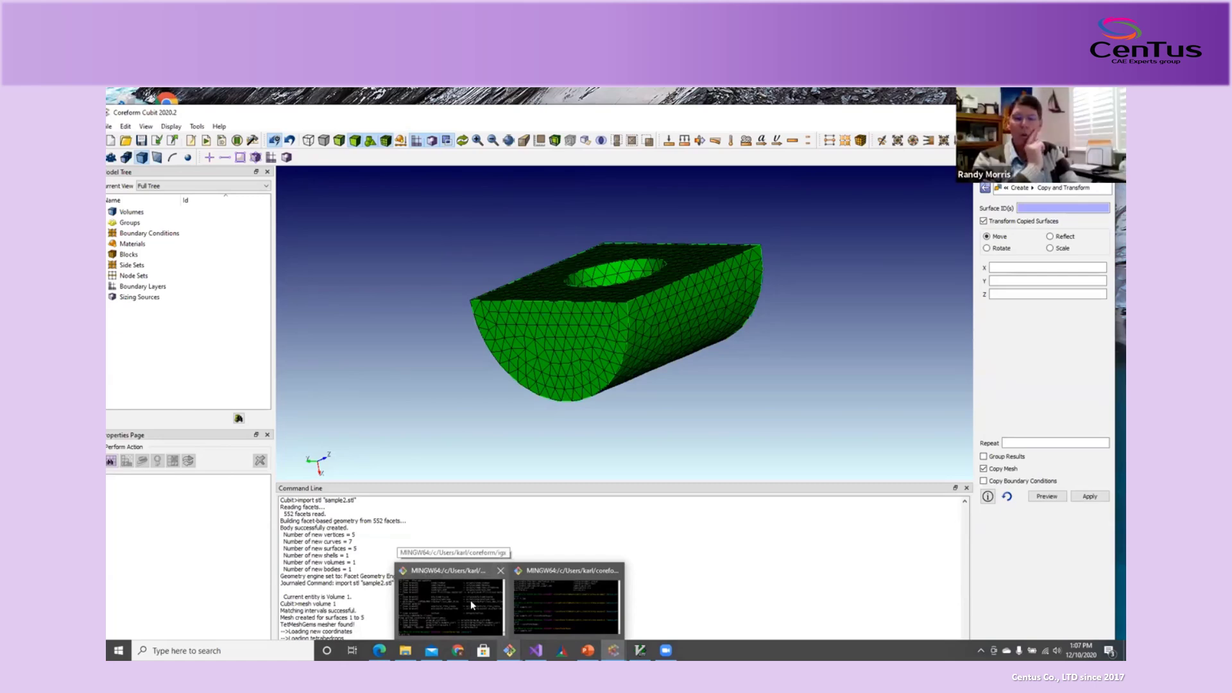
mouse_move(614, 641)
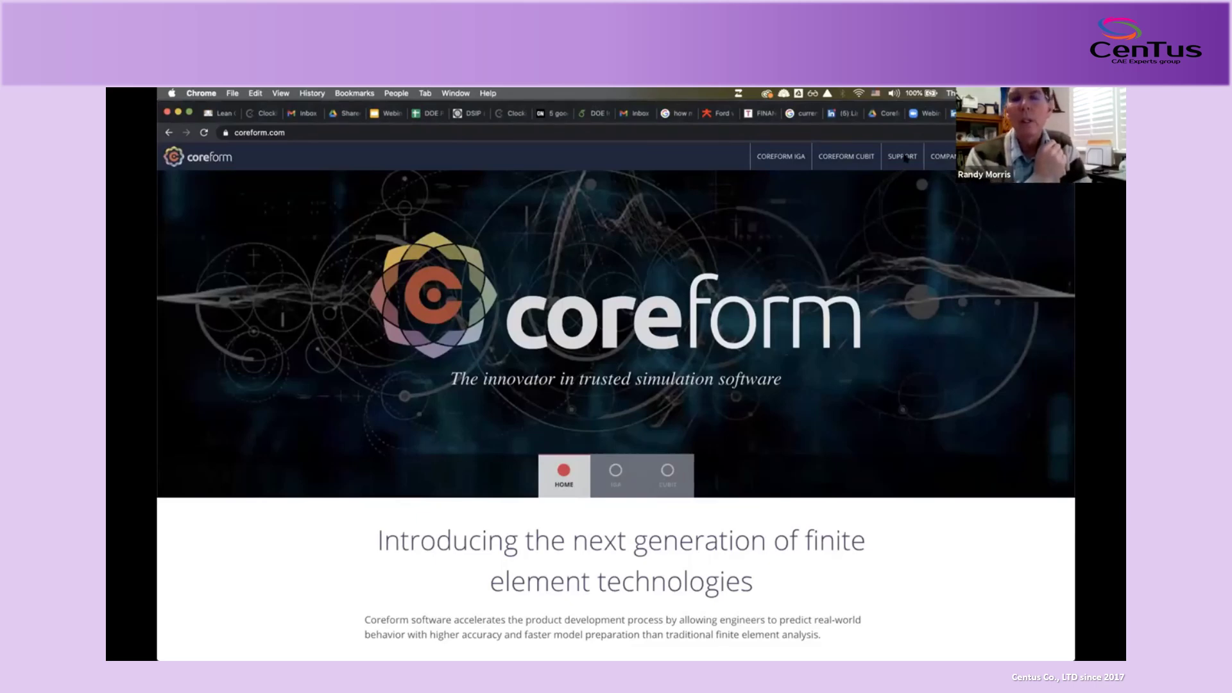
Open the Cubit tutorials on the Coreform website in Chrome and review the step-by-step PDF tutorials, model files and PowerPoint lectures.
mouse_move(906, 159)
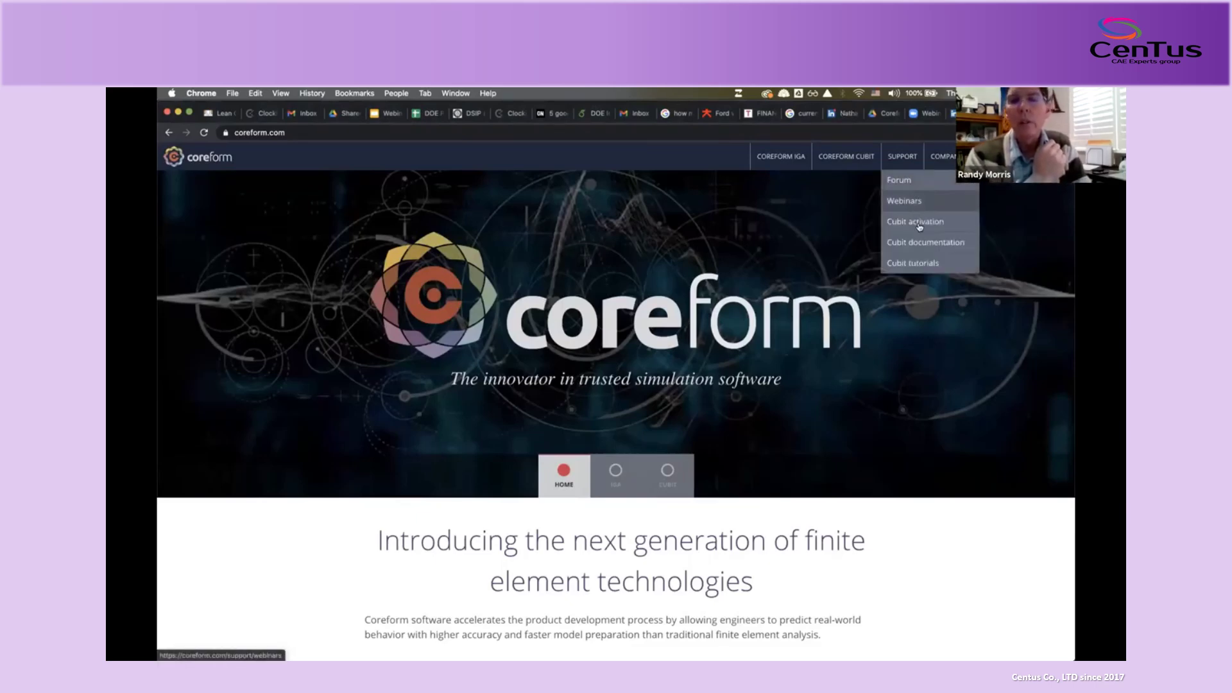
left_click(913, 263)
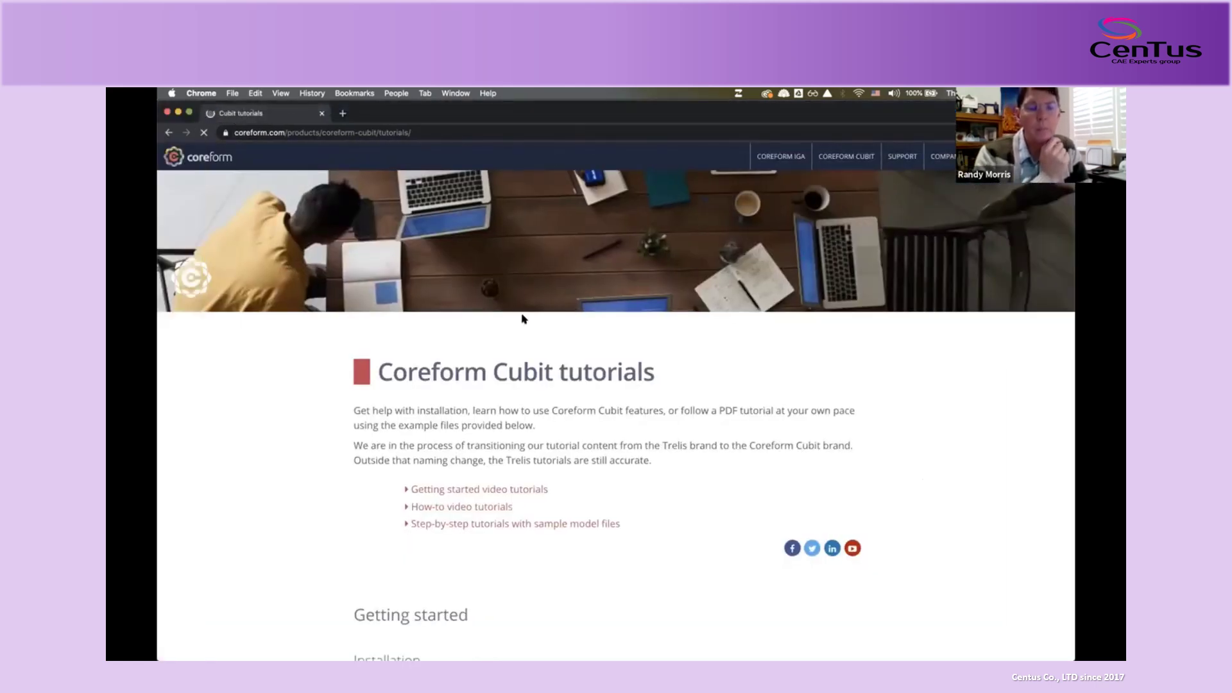
left_click(490, 520)
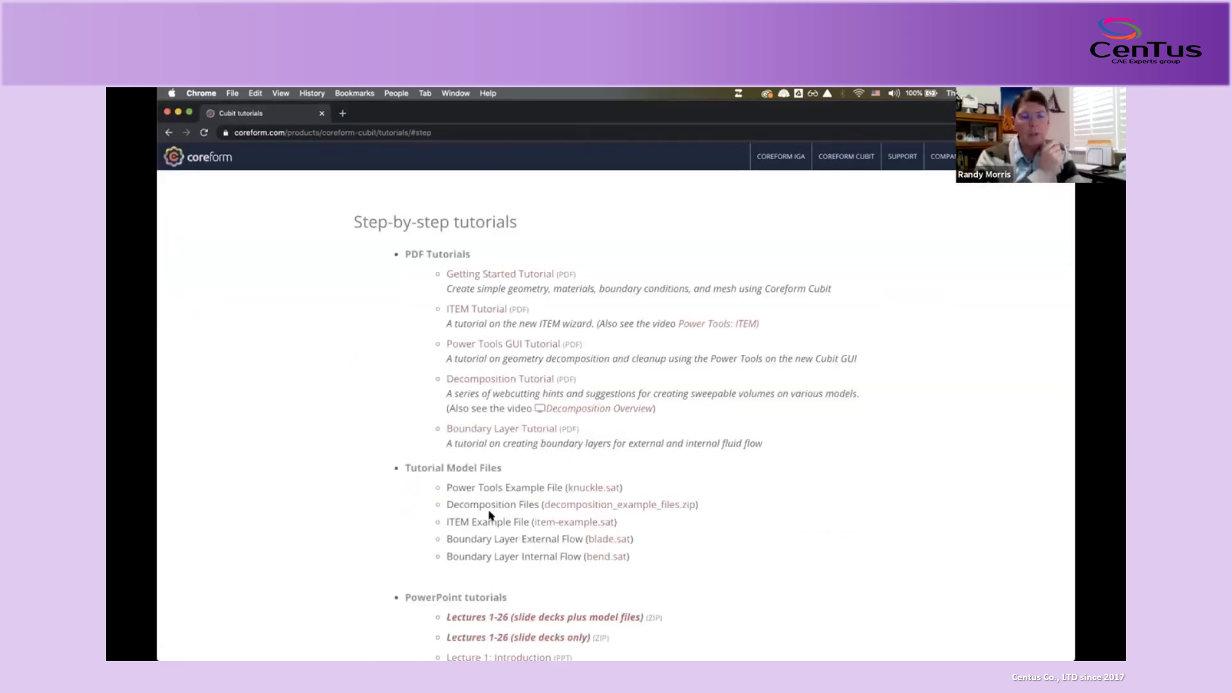
scroll(412, 578, "down", 3)
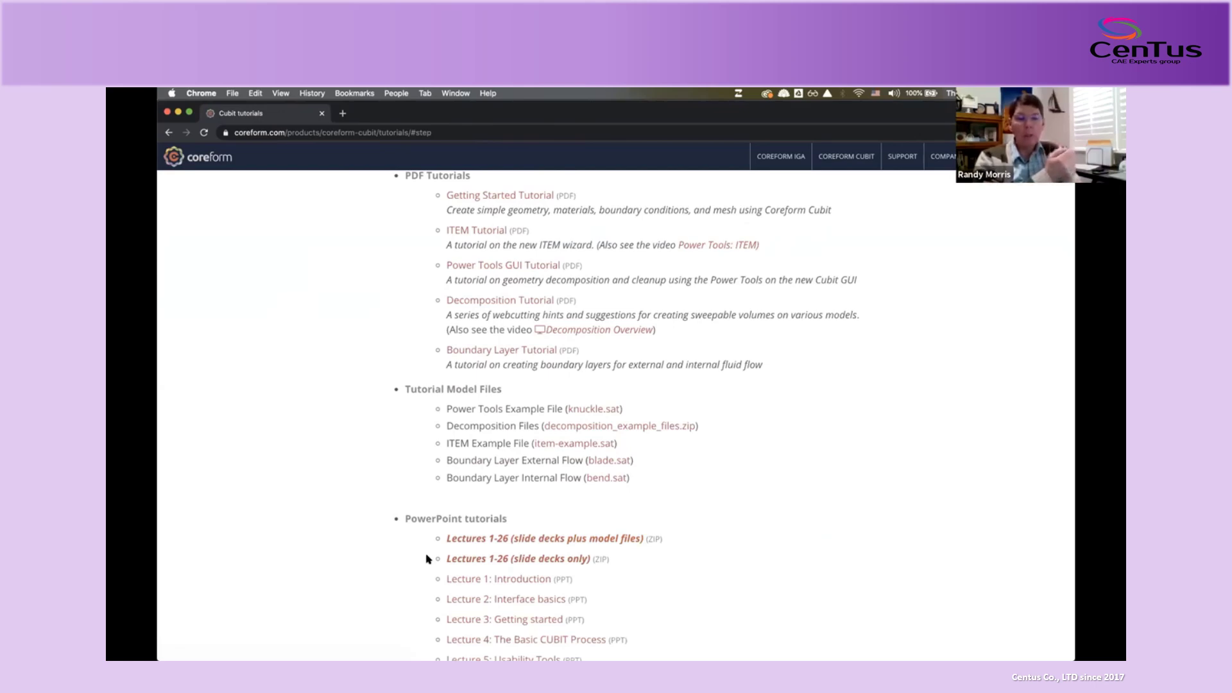
scroll(429, 560, "down", 1)
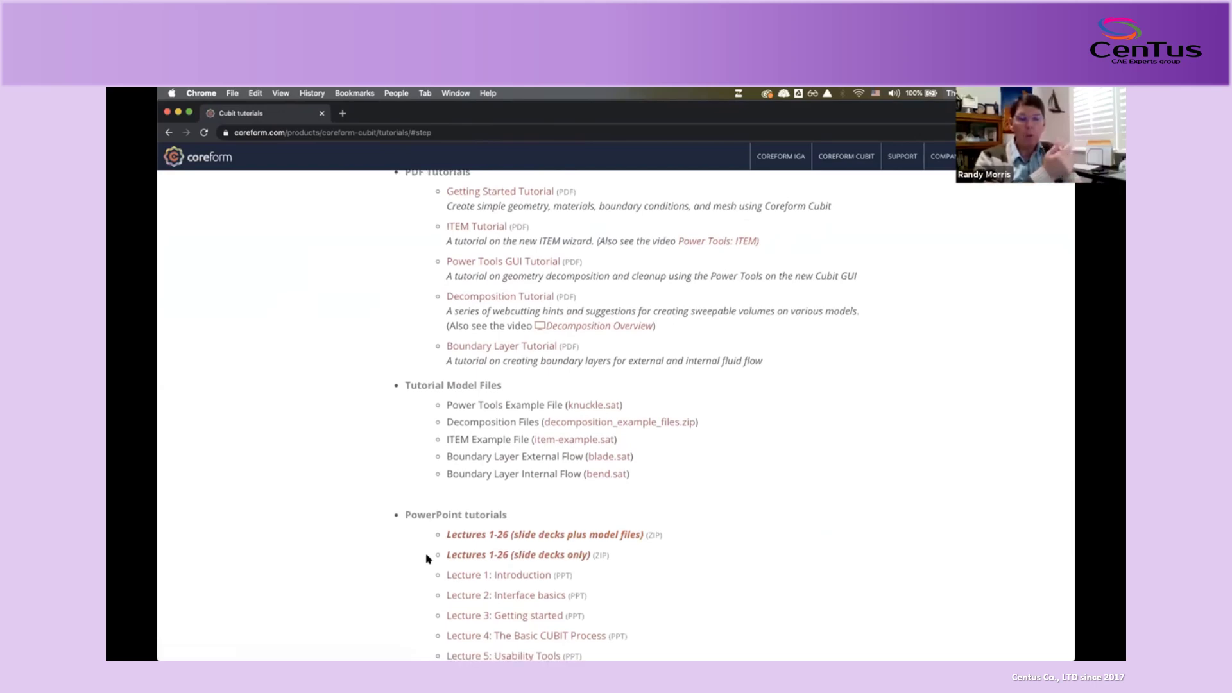
scroll(429, 559, "down", 5)
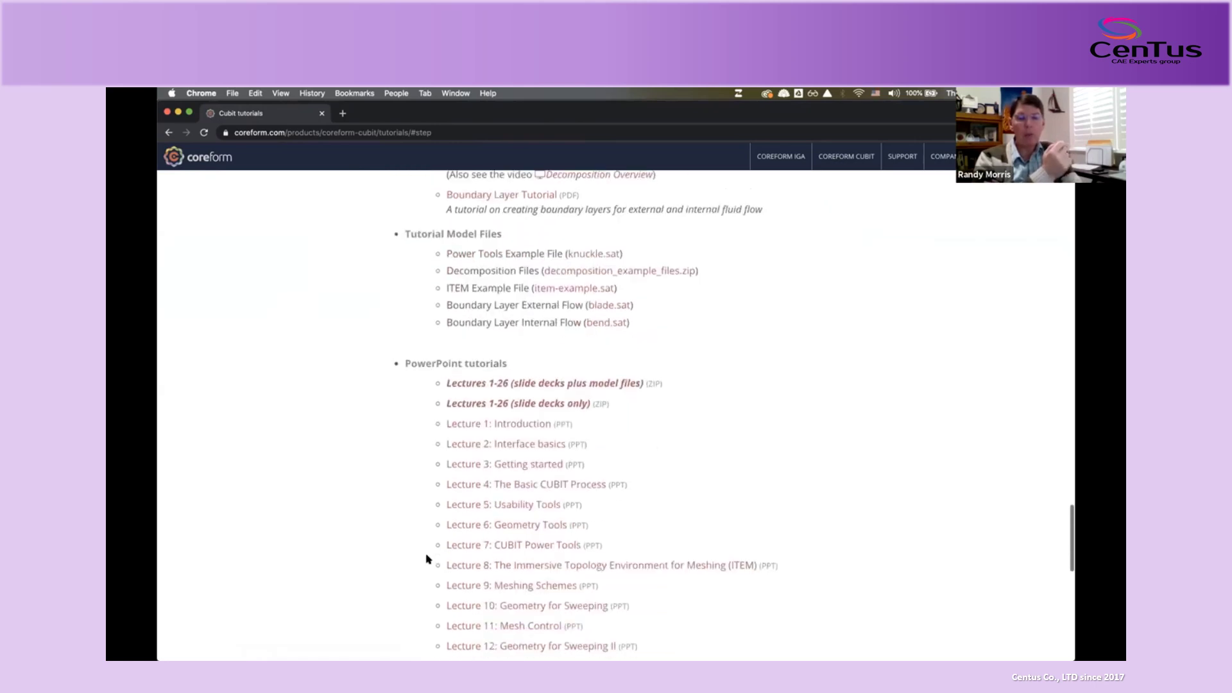
scroll(428, 559, "down", 3)
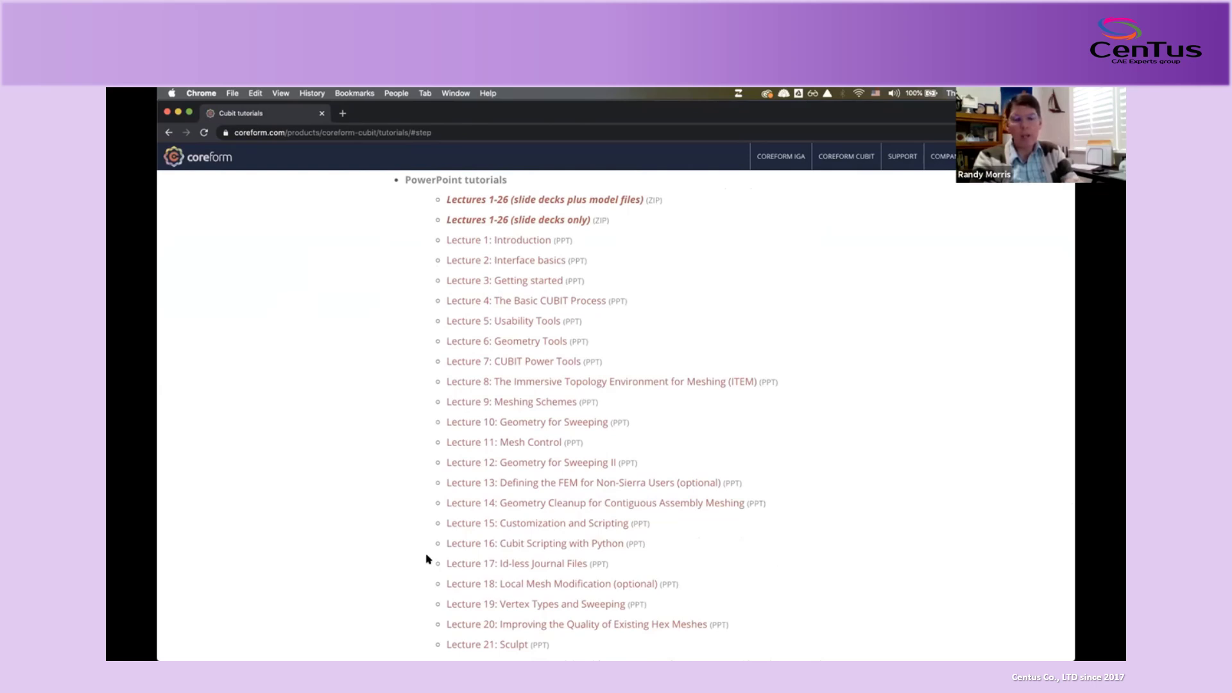
scroll(429, 559, "down", 4)
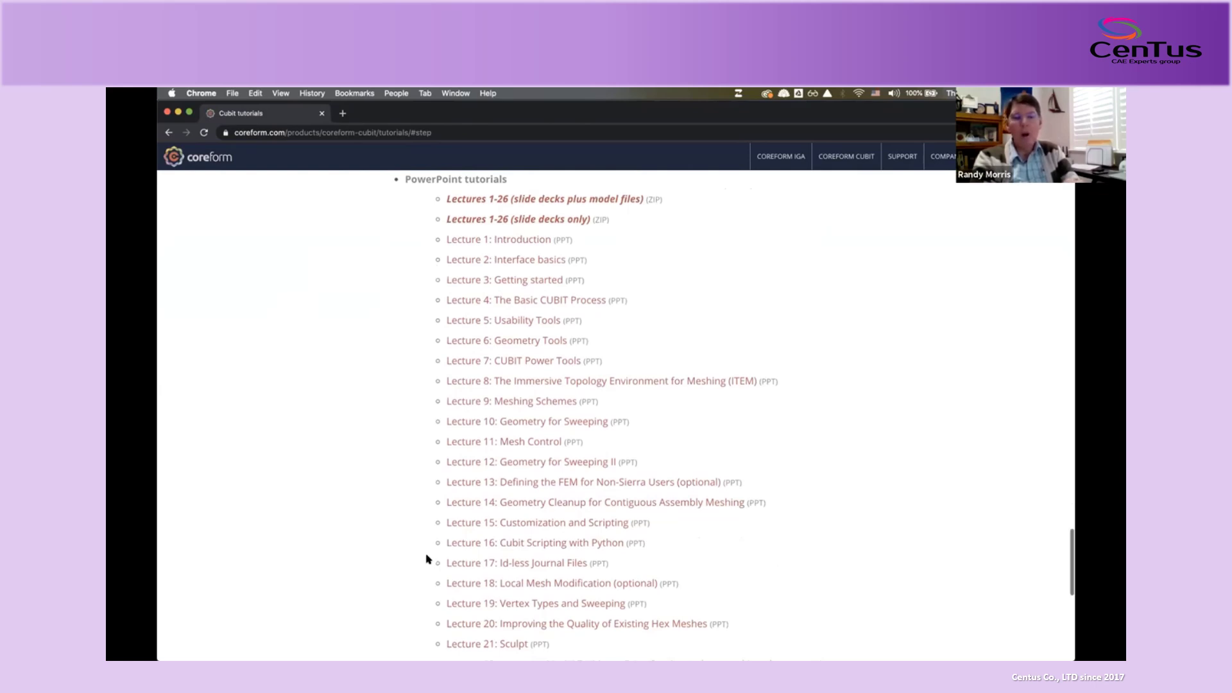
scroll(428, 559, "down", 2)
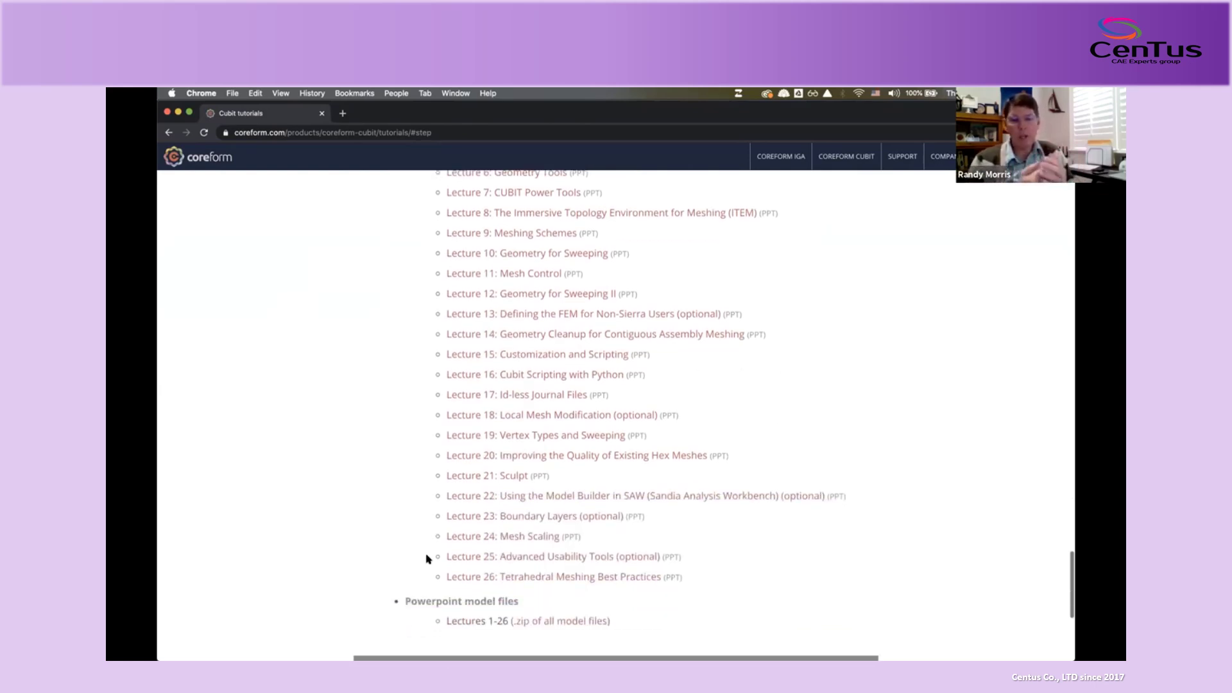